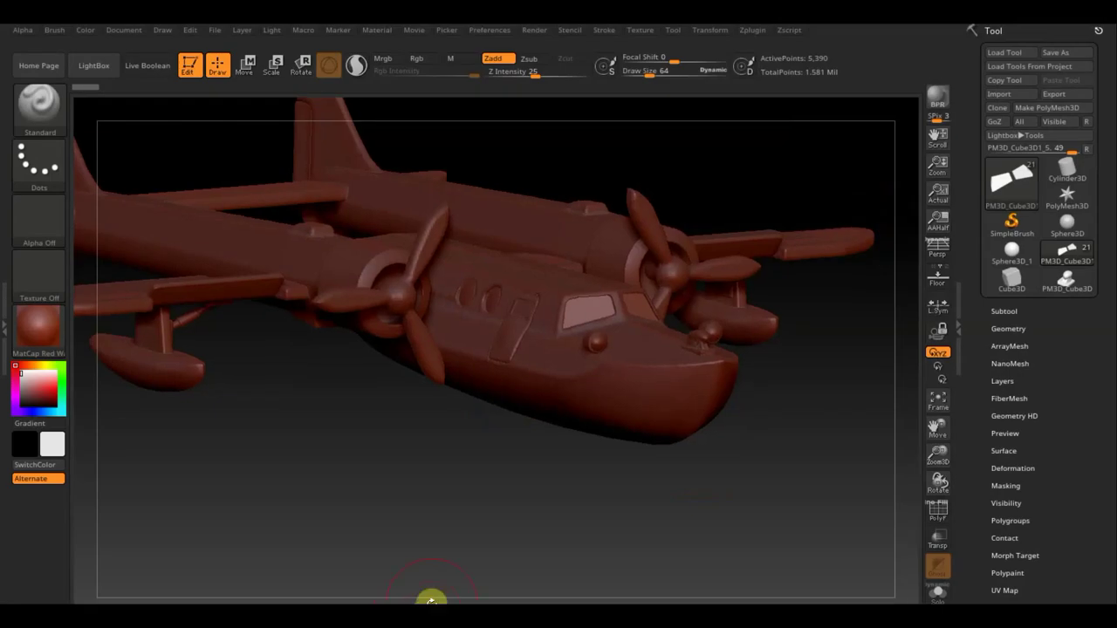
Turn the seaplane to a more frontal view and bring up the tool and 3D primitive picker
left_click_drag(606, 448, 821, 443)
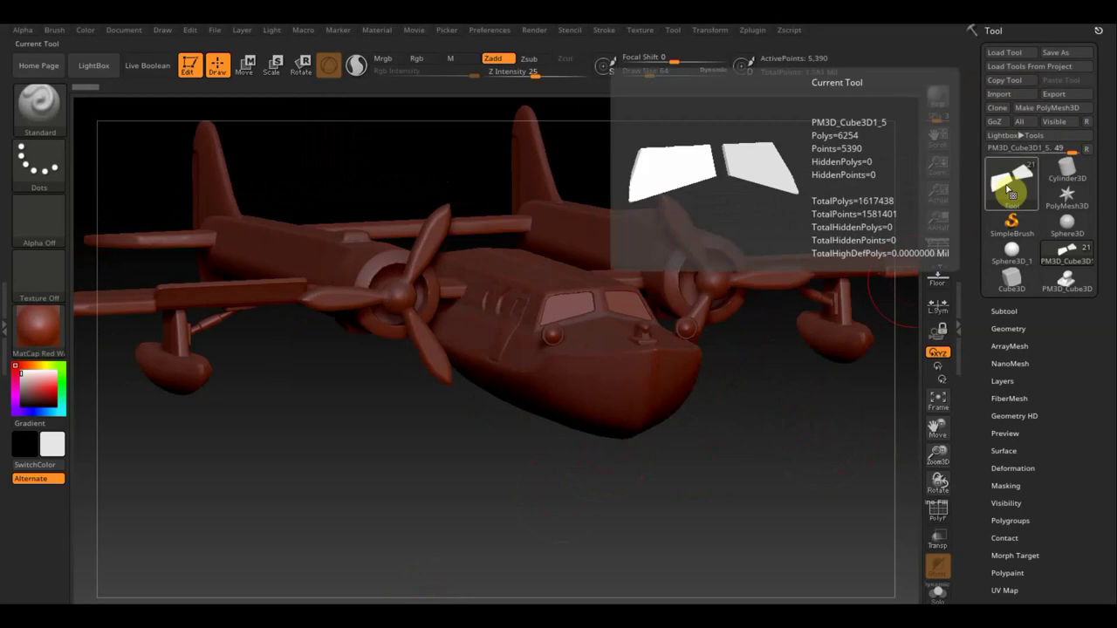
left_click(1022, 180)
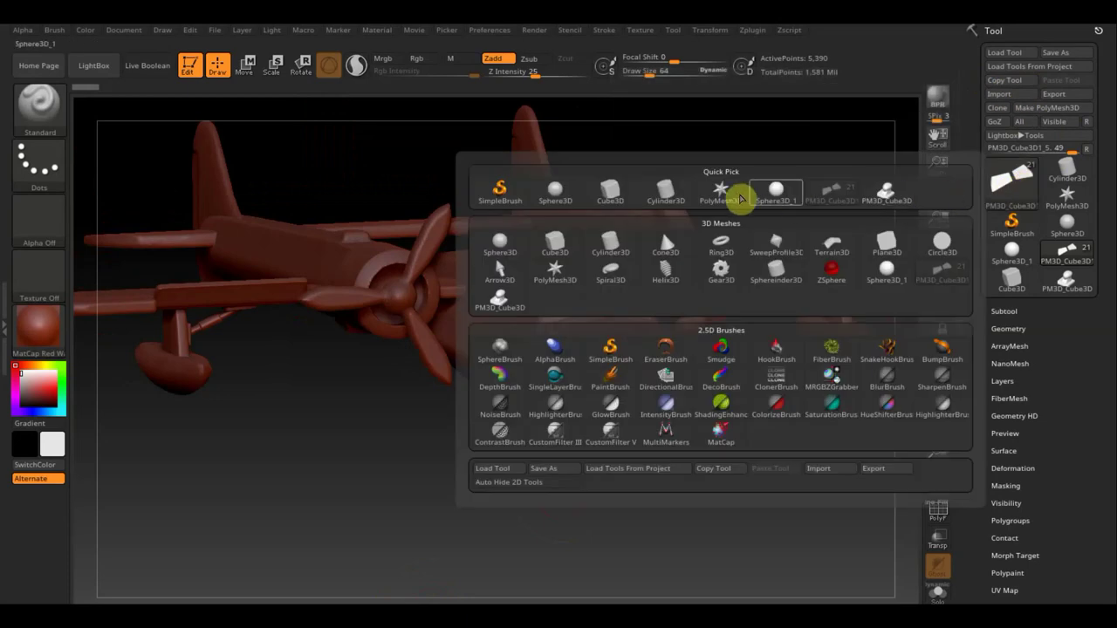
mouse_move(609, 193)
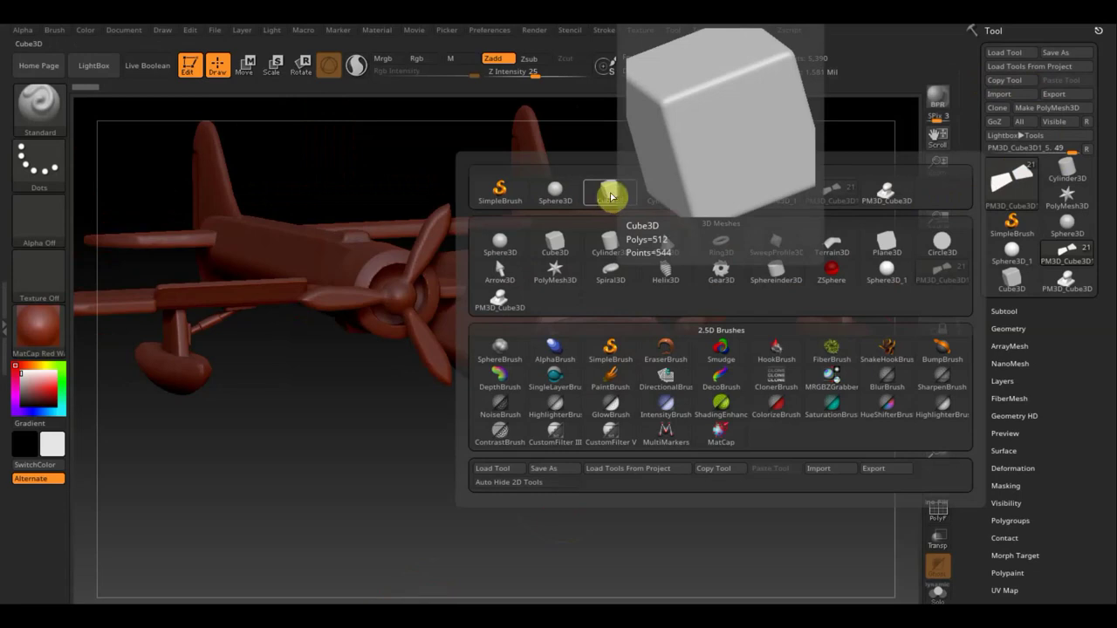
Replace the airplane with a framed Cube3D converted to PolyMesh3D PM3D_Cube3D_1
left_click(610, 196)
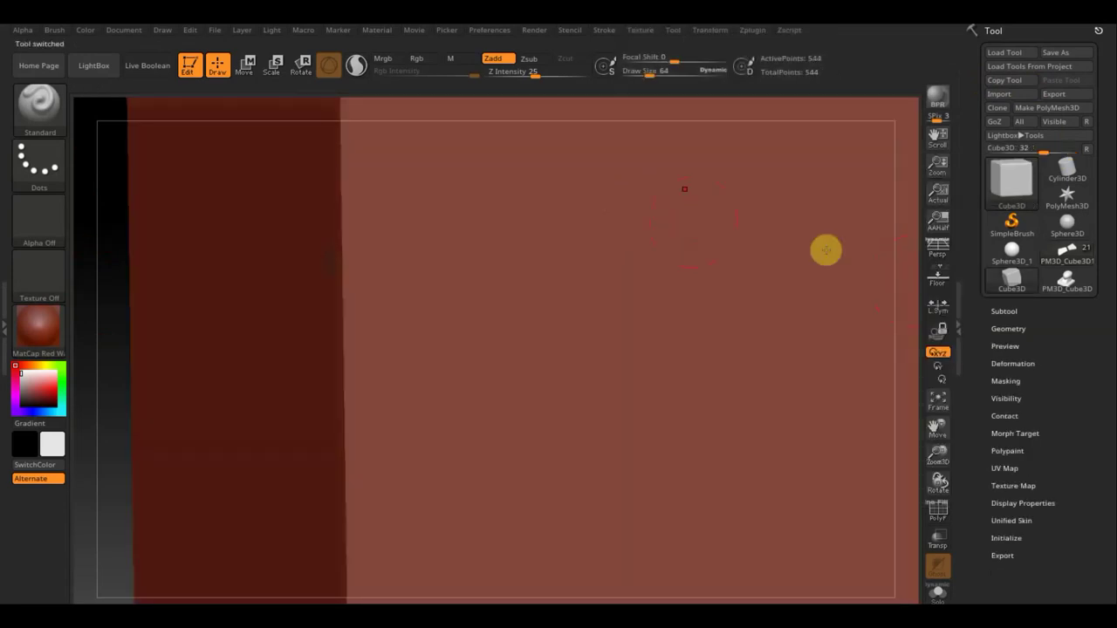
left_click(939, 399)
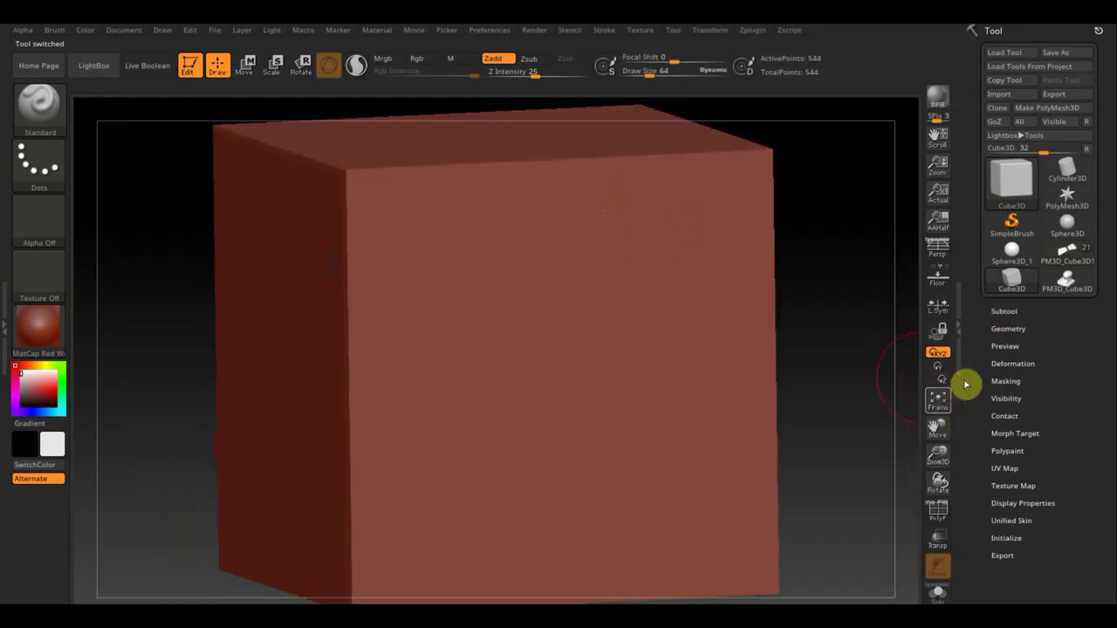
left_click(1047, 107)
mouse_move(841, 355)
left_mouse_down()
mouse_move(835, 329)
mouse_move(836, 372)
mouse_move(771, 242)
mouse_move(741, 274)
mouse_move(751, 307)
left_mouse_up()
Switch to the Move gizmo and try scaling the cube, undoing the over-shrink
key("b")
key("s")
key("t")
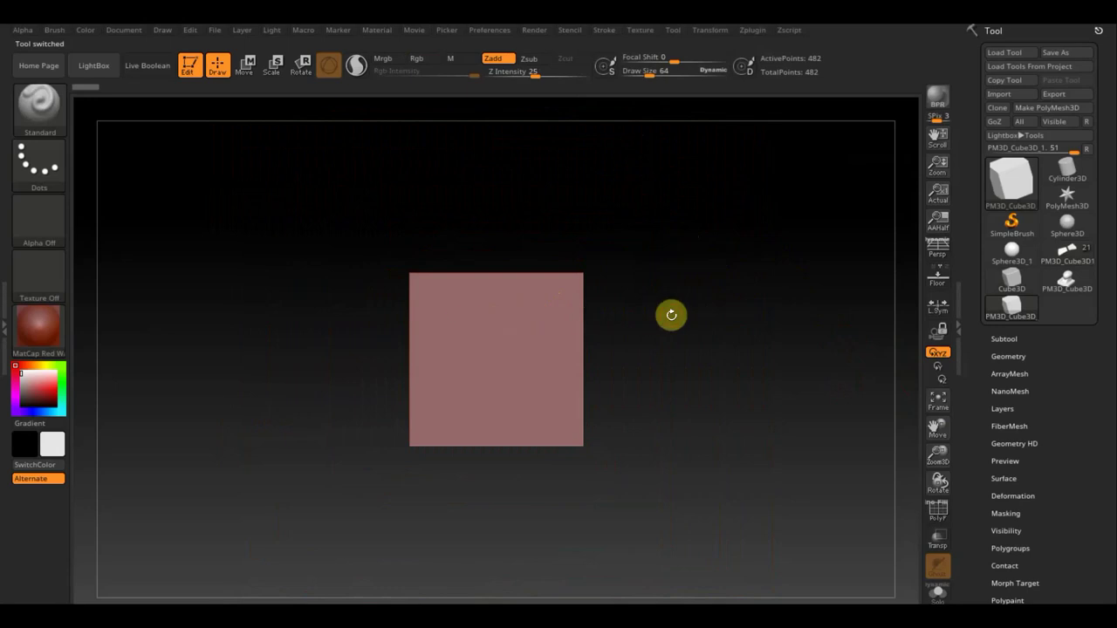
left_click(246, 64)
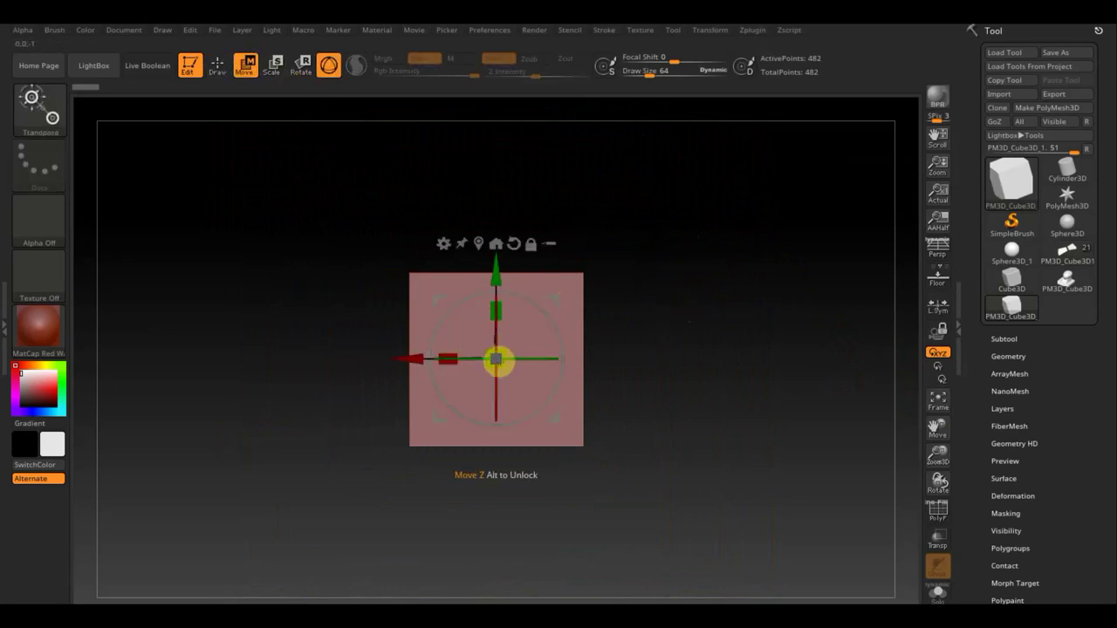
left_click_drag(504, 365, 444, 282)
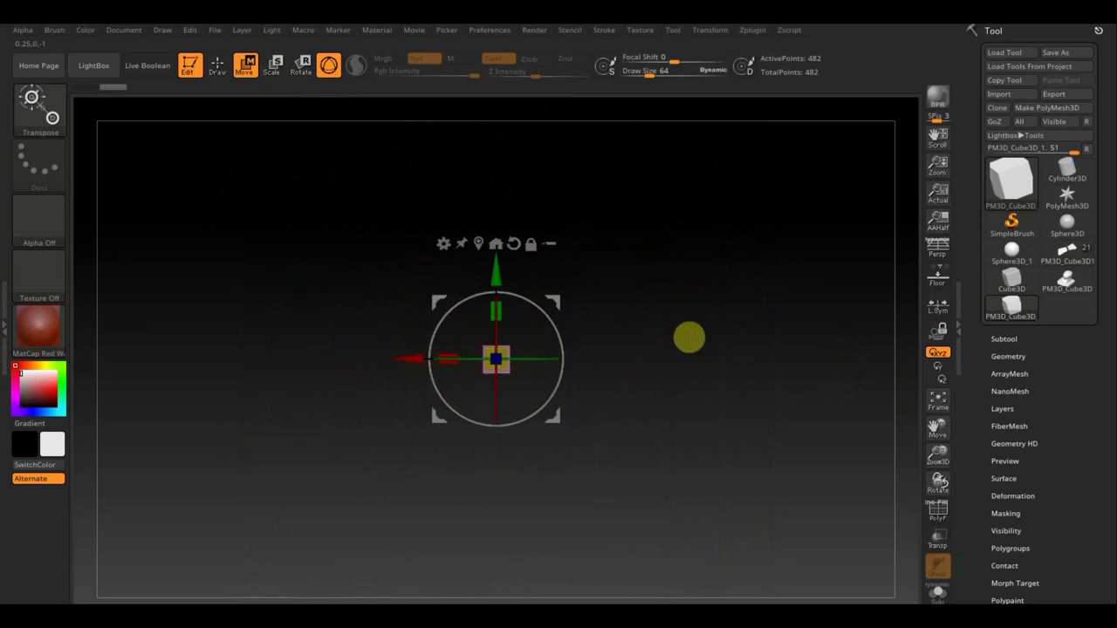
key("ctrl+z")
key("ctrl+z")
key("ctrl+z")
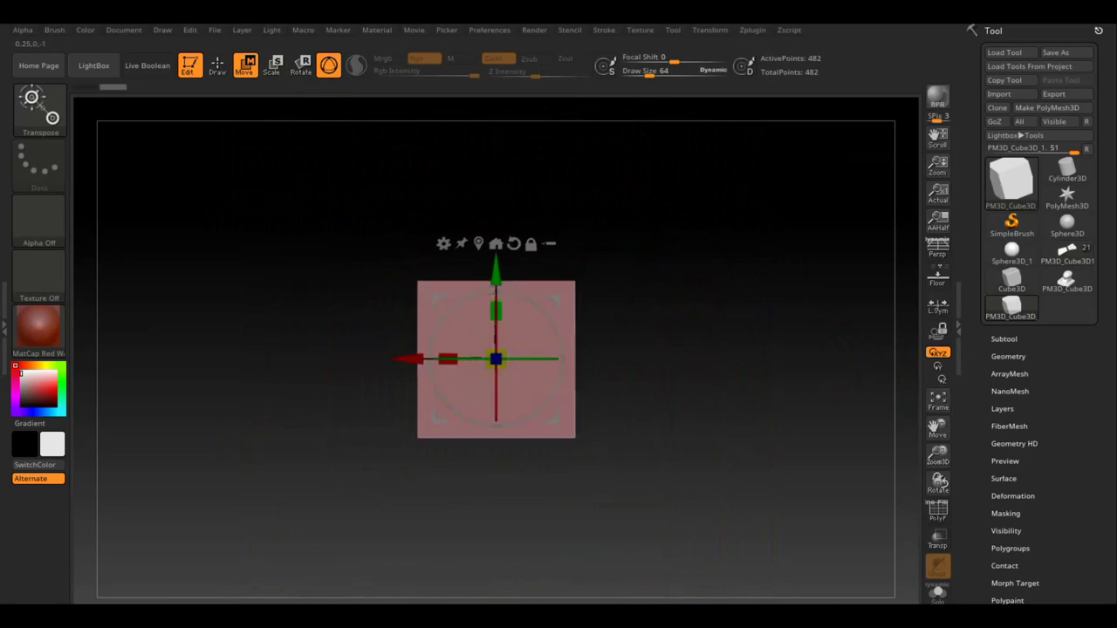
key("ctrl+z")
key("ctrl+z")
key("ctrl+z")
key("ctrl+z")
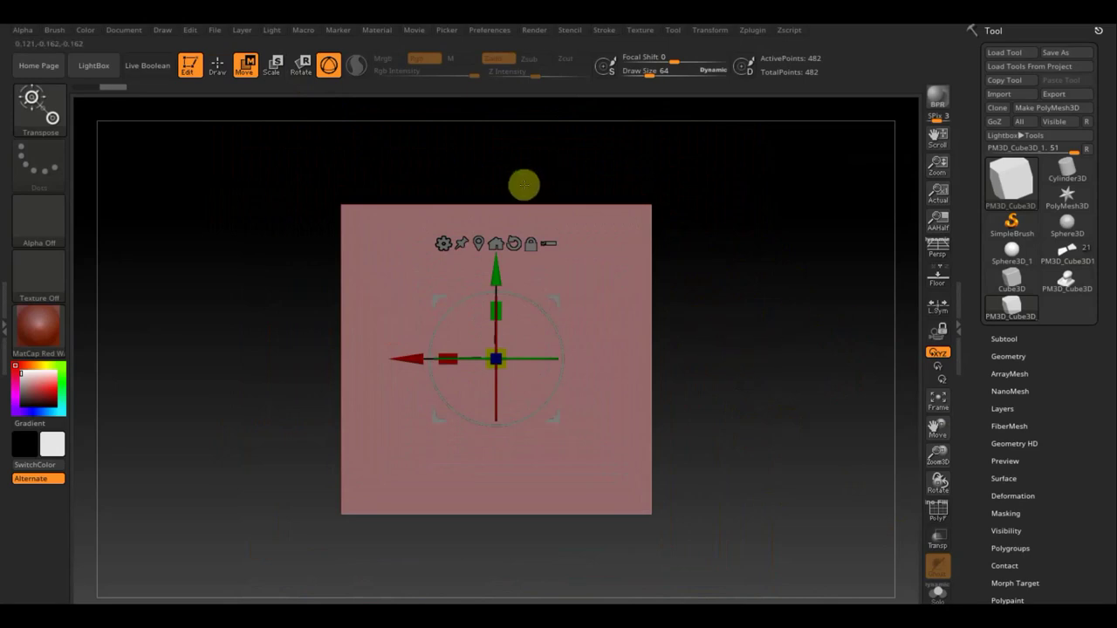
Scale the cube narrower into a tall slab and subdivide it to round its edges
key("ctrl+z")
key("ctrl+z")
key("ctrl+z")
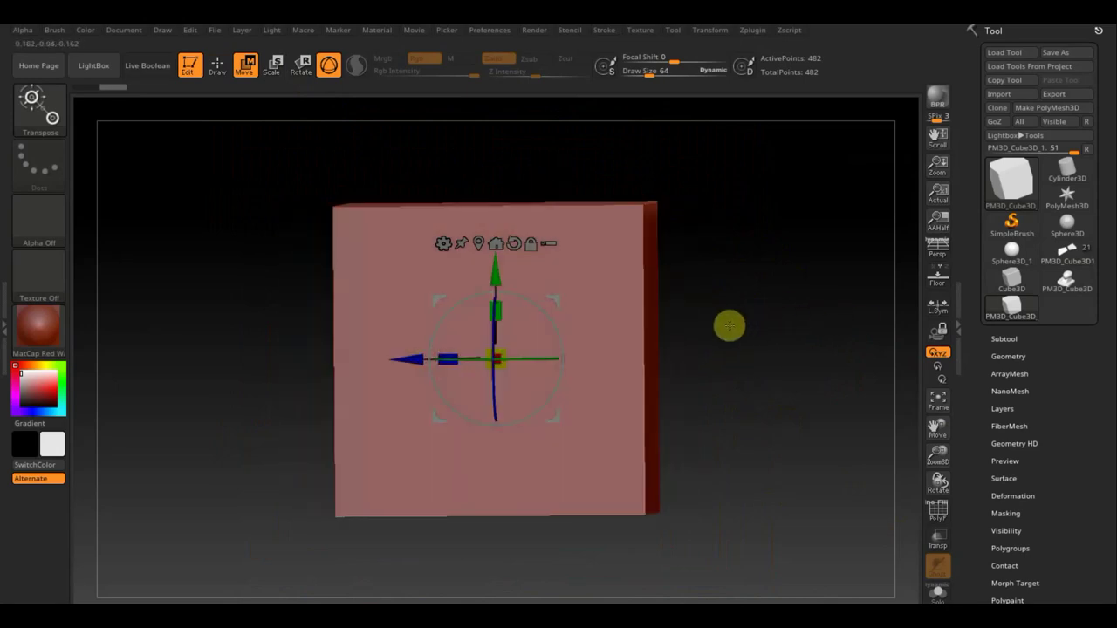
mouse_move(446, 349)
left_mouse_down()
mouse_move(765, 361)
mouse_move(732, 373)
left_mouse_up()
mouse_move(446, 358)
left_mouse_down()
mouse_move(538, 358)
mouse_move(521, 353)
left_mouse_up()
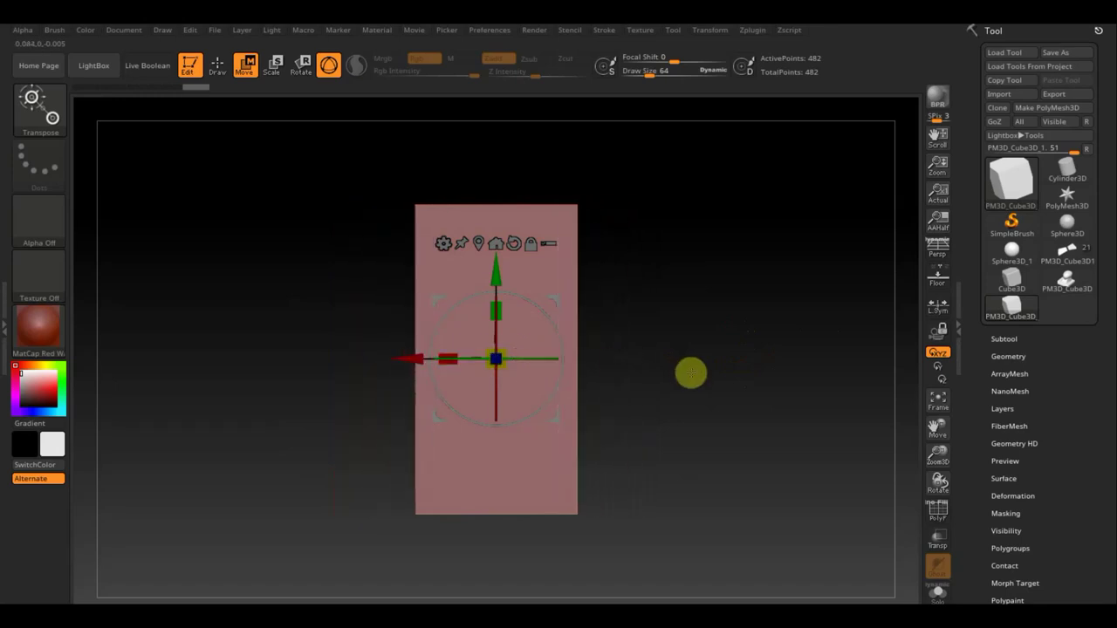
key("ctrl+d")
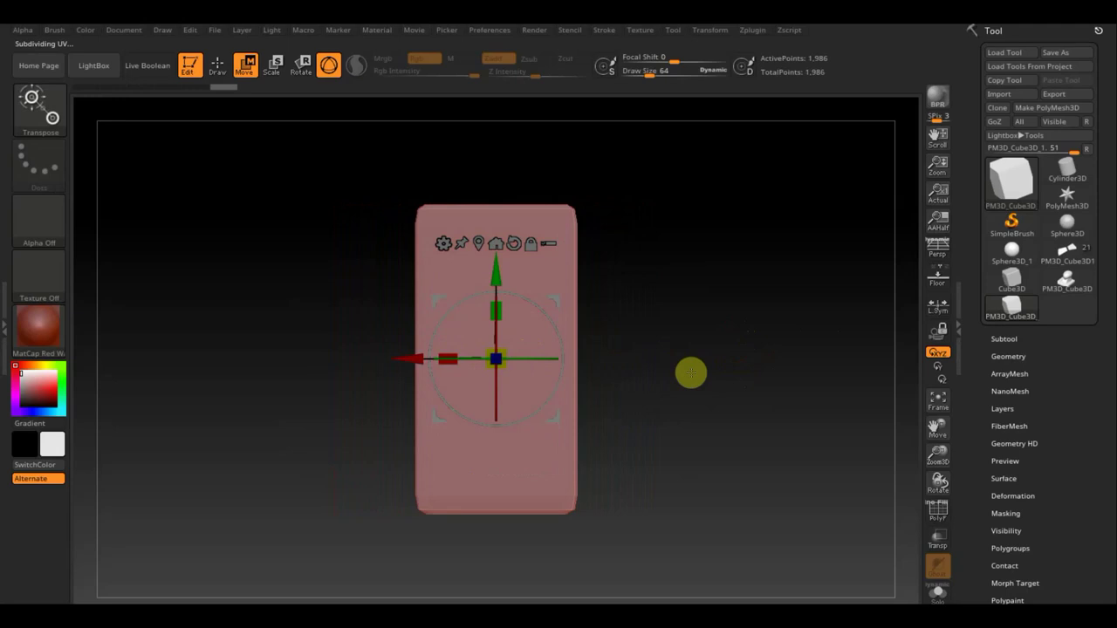
Delete the slab's lower subdivision levels in Geometry
left_click(1010, 358)
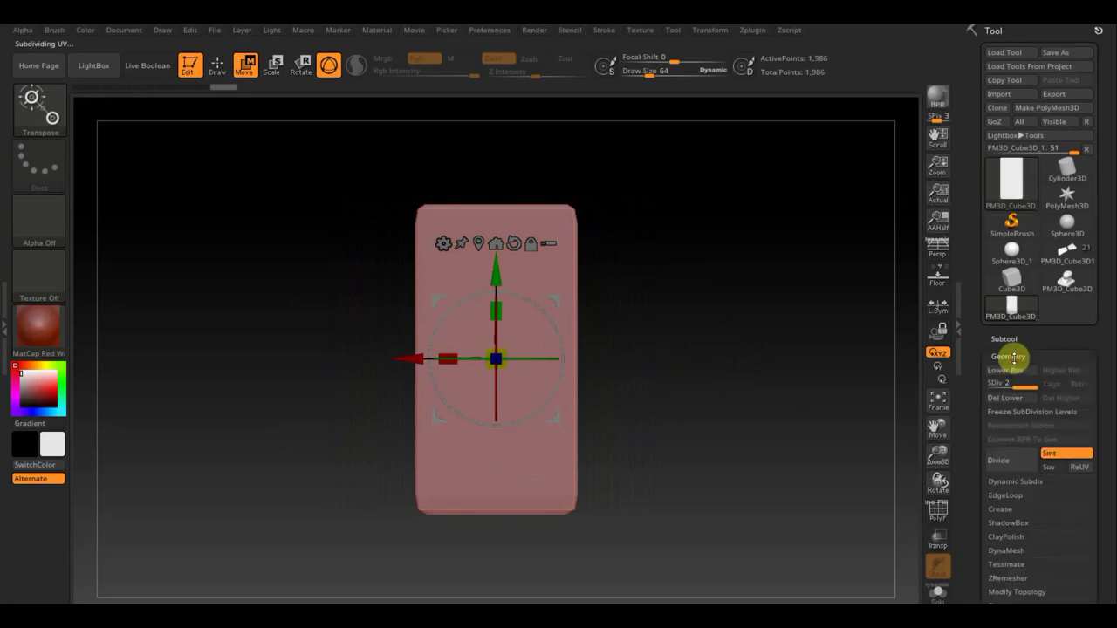
left_click(1005, 398)
left_click_drag(1108, 444, 1106, 331)
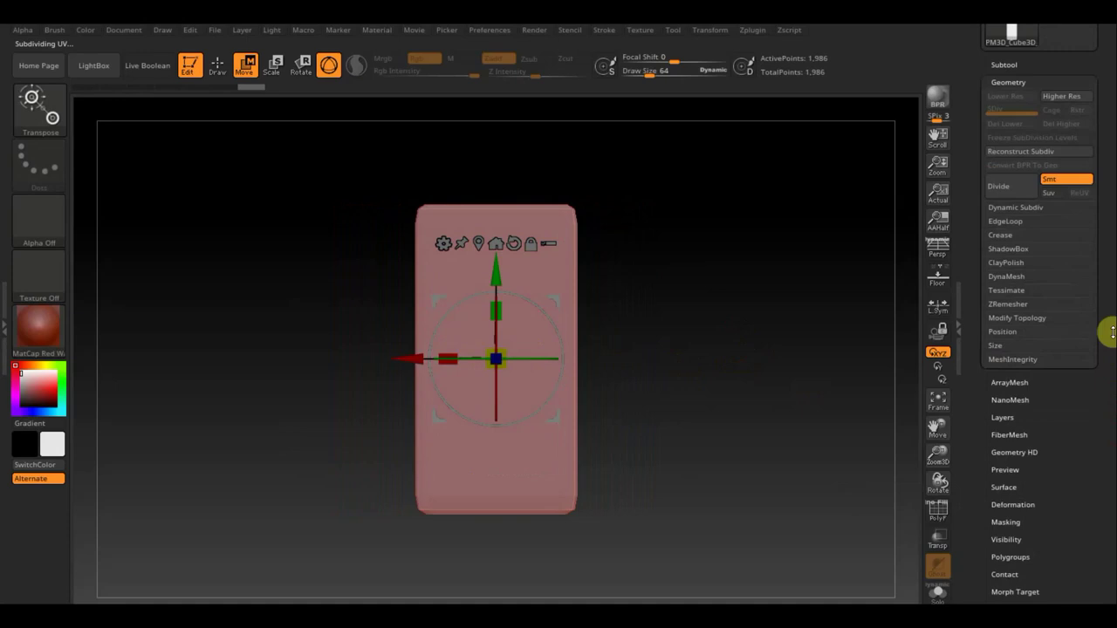
DynaMesh the slab at resolution 376, giving 4,176 points, viewed edge-on
left_click(1017, 277)
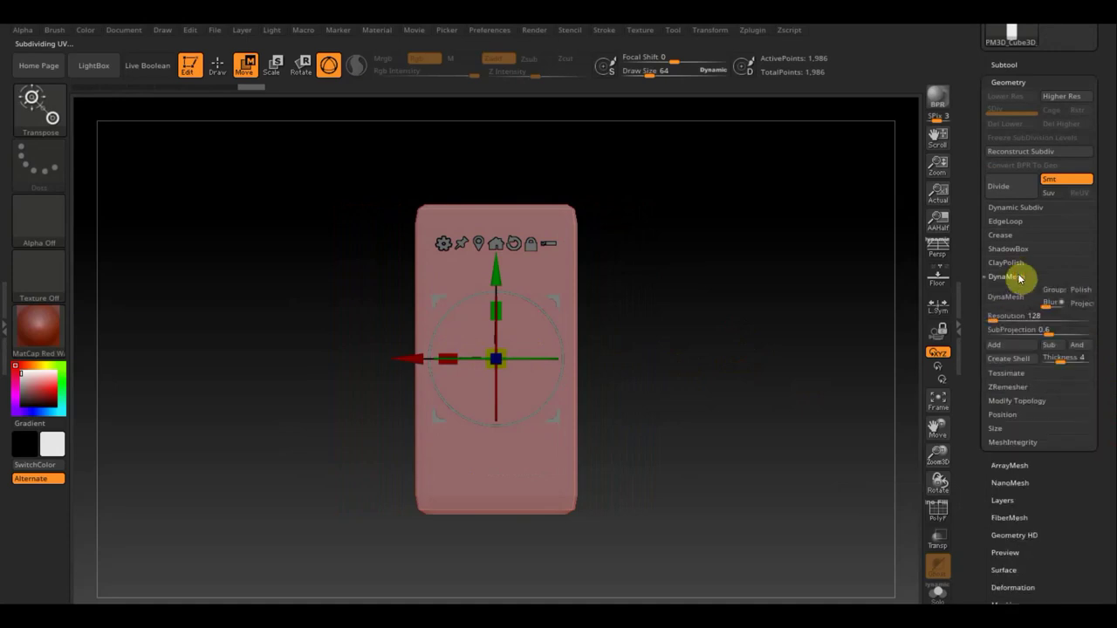
left_click_drag(993, 317, 999, 316)
left_click(1004, 298)
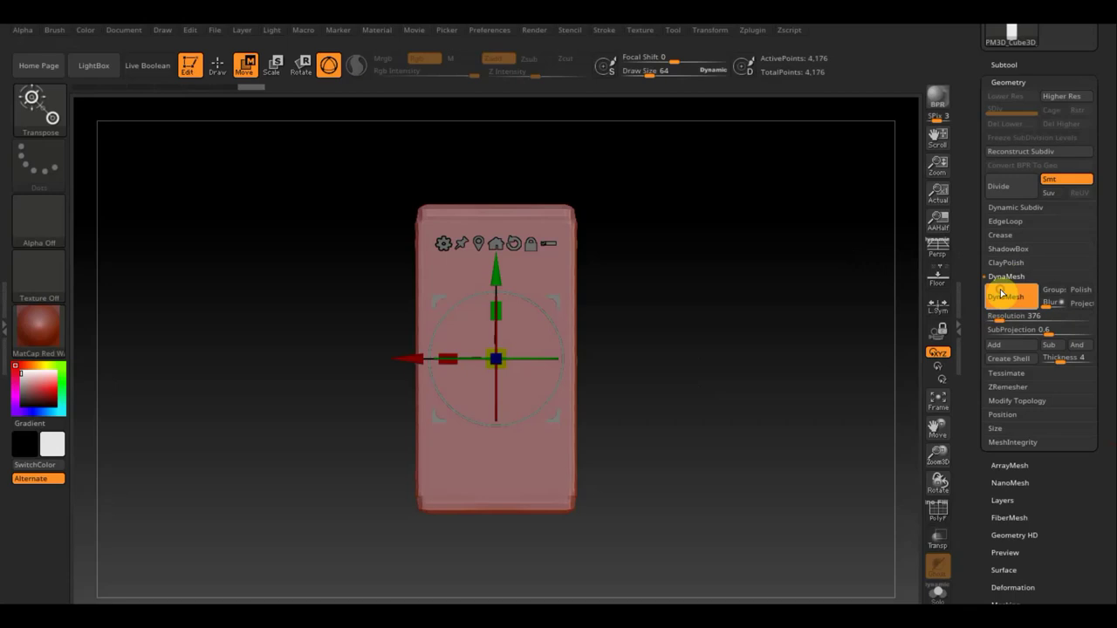
mouse_move(638, 336)
left_mouse_down()
mouse_move(740, 342)
mouse_move(715, 349)
mouse_move(710, 308)
left_mouse_up()
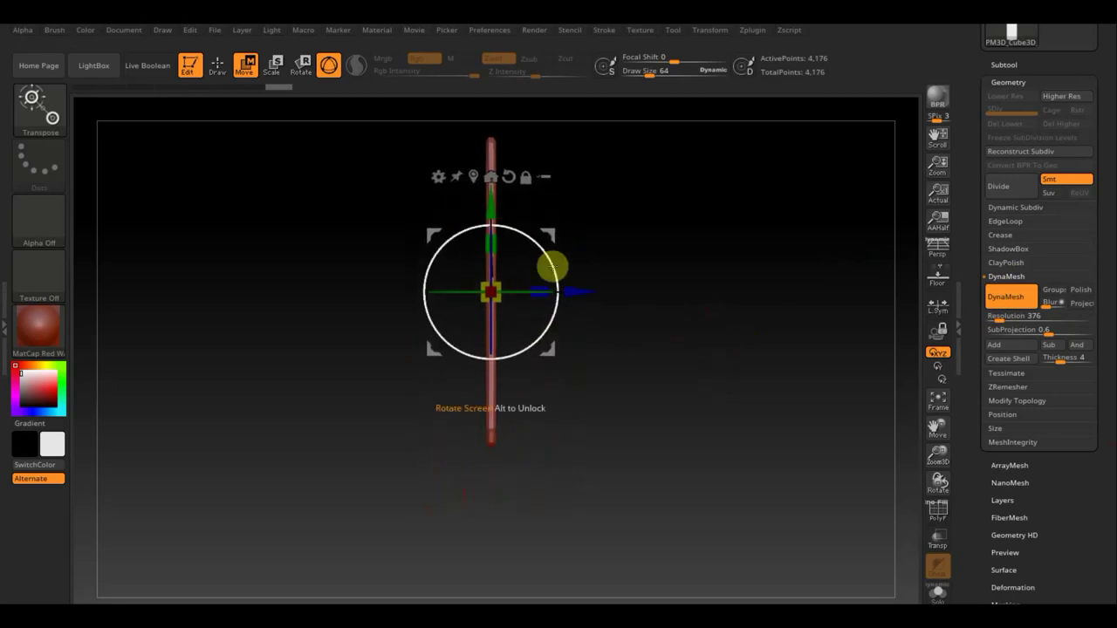
Tilt the slab slightly and Ctrl-drag a duplicate copy crosswise beside it
left_click_drag(552, 266, 545, 258)
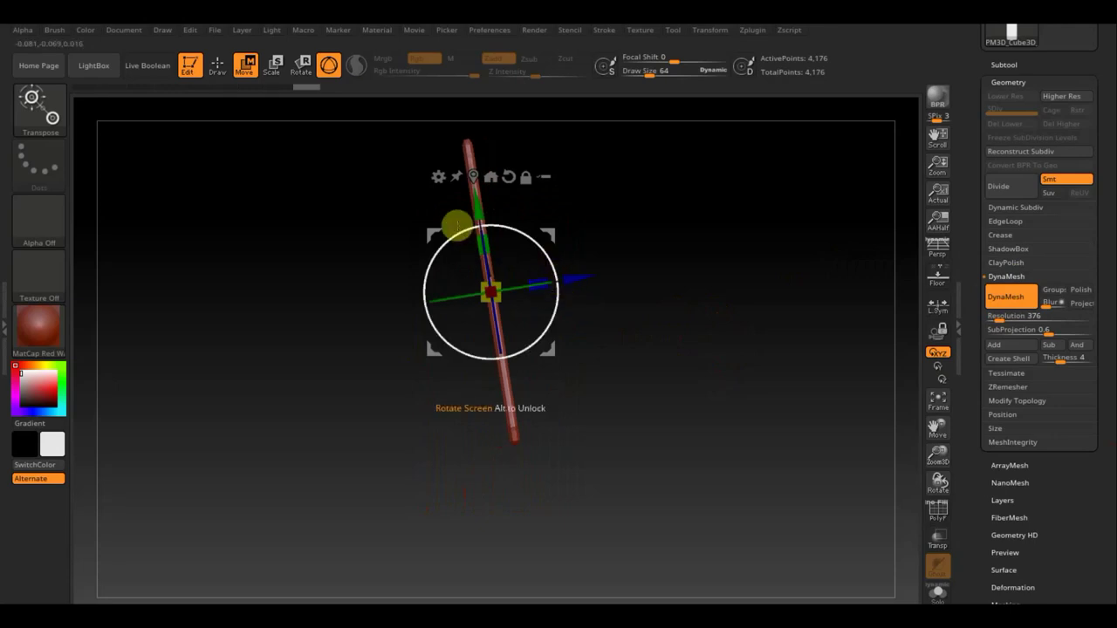
key("ctrl")
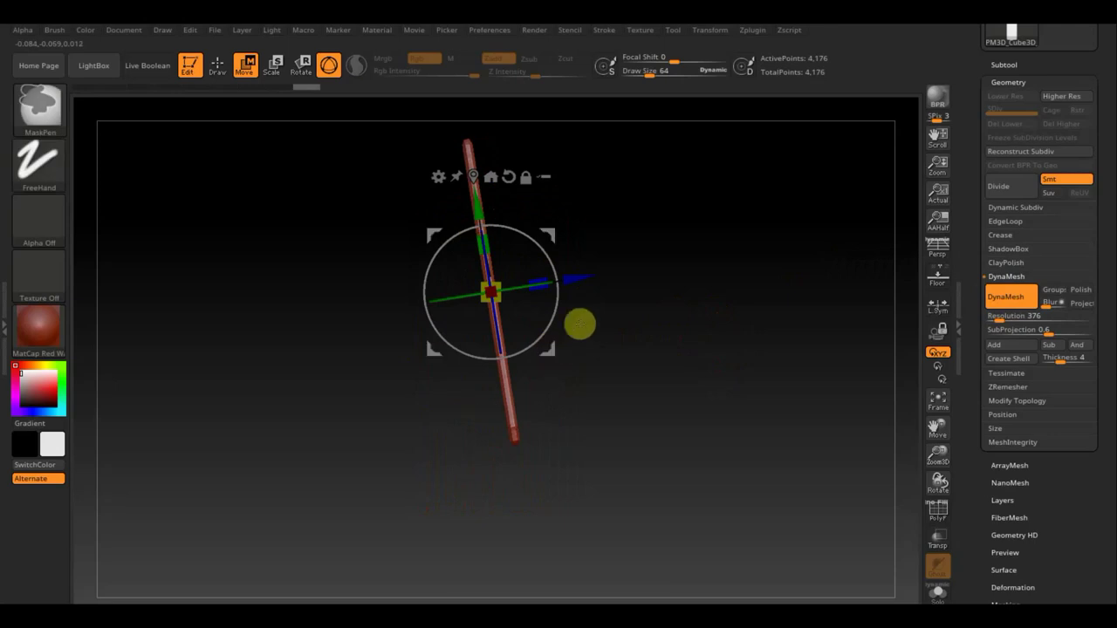
mouse_move(576, 271)
left_mouse_down("ctrl")
mouse_move(618, 277)
mouse_move(515, 206)
mouse_move(535, 358)
left_mouse_up("ctrl")
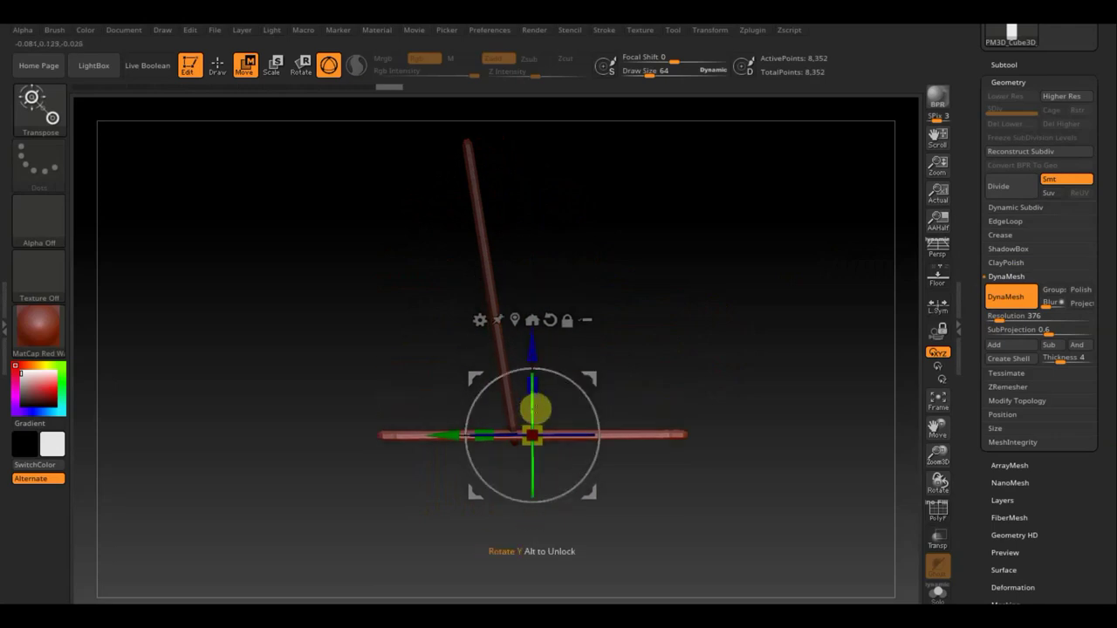
Shorten, shift, rotate and thicken the copy into a level bar meeting the slab's lower tip
left_click_drag(481, 434, 523, 436)
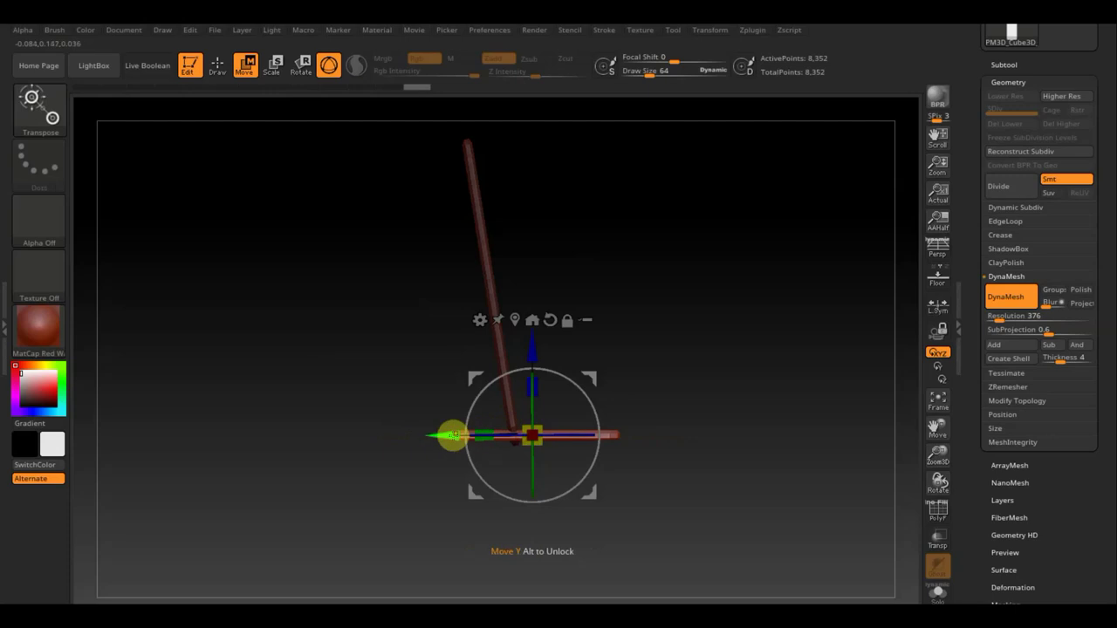
left_click_drag(445, 434, 498, 444)
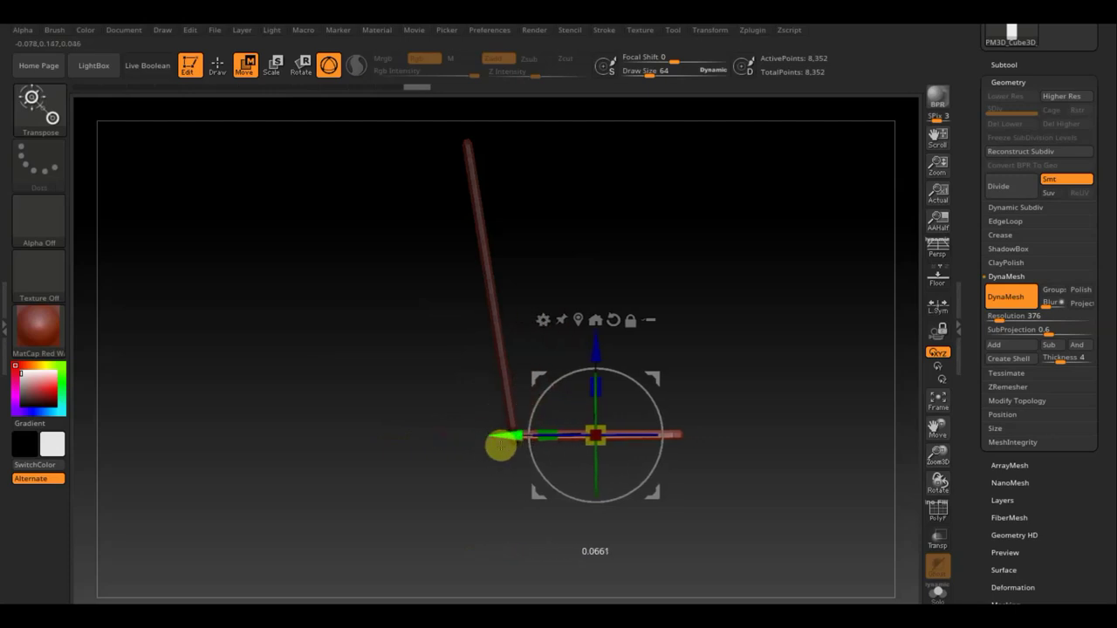
mouse_move(654, 415)
left_mouse_down()
mouse_move(725, 431)
mouse_move(720, 511)
mouse_move(691, 506)
mouse_move(757, 468)
mouse_move(832, 453)
left_mouse_up()
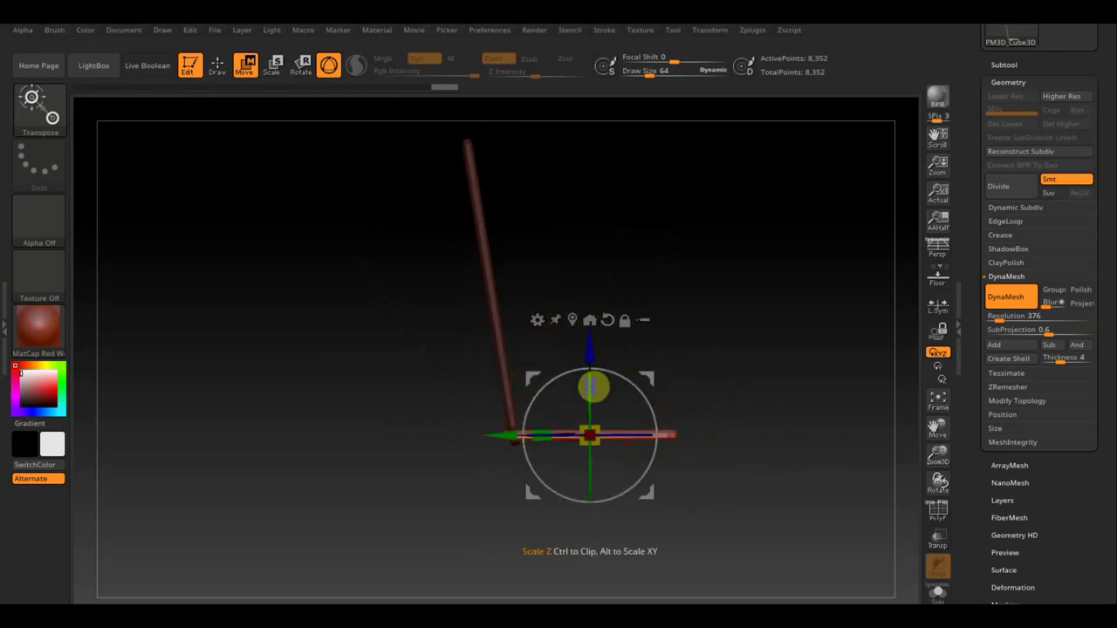
mouse_move(592, 381)
left_mouse_down()
mouse_move(590, 316)
mouse_move(568, 252)
mouse_move(579, 324)
left_mouse_up()
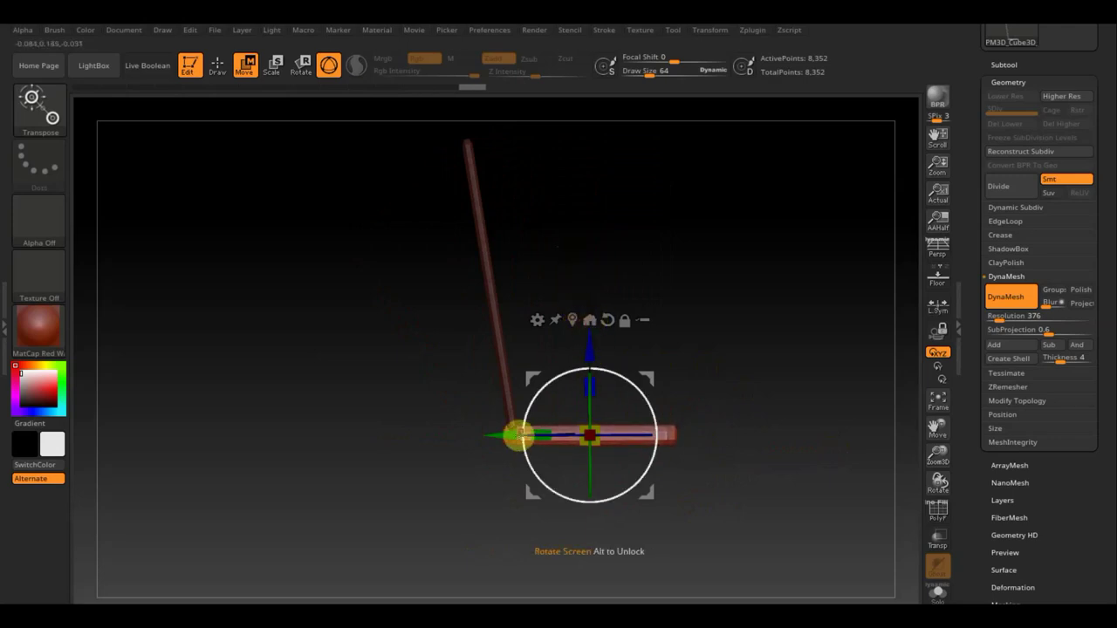
left_click_drag(505, 435, 499, 435)
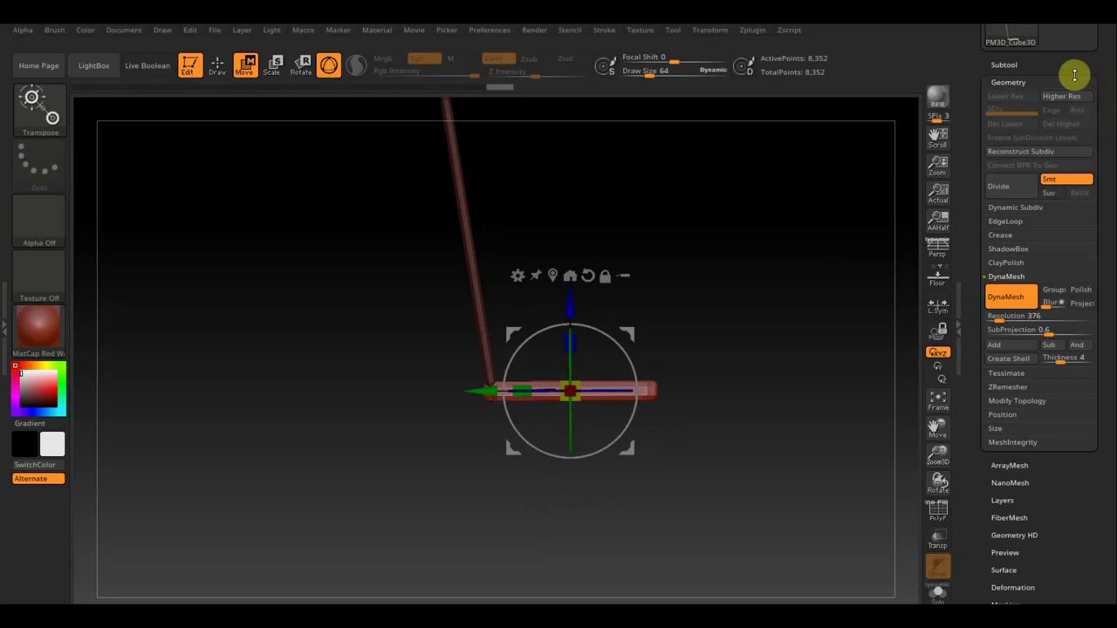
Append a Cylinder3D as subtool PM3D_Cylinder3D1, frame it and select it for editing
left_click_drag(1106, 83, 1098, 142)
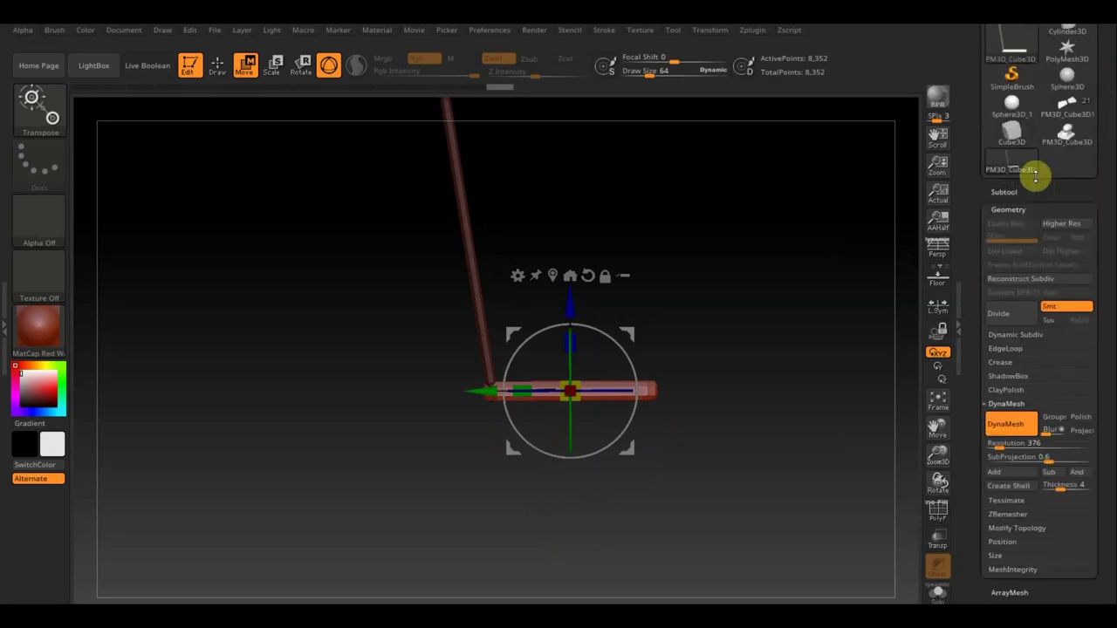
left_click(1003, 185)
left_click_drag(1105, 295, 1105, 207)
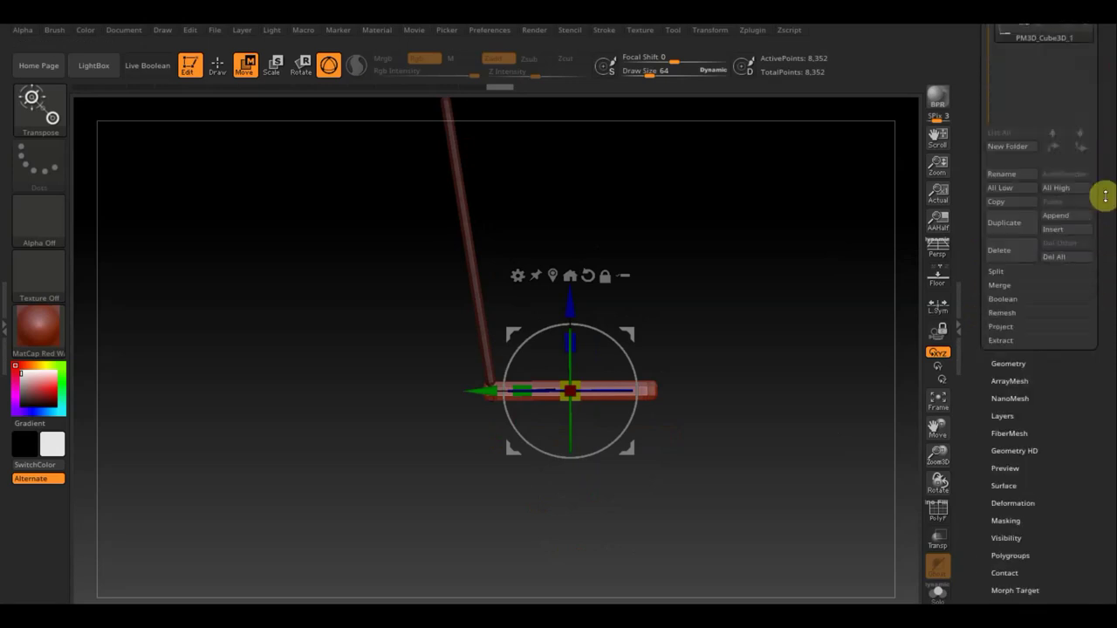
left_click(1056, 190)
mouse_move(665, 270)
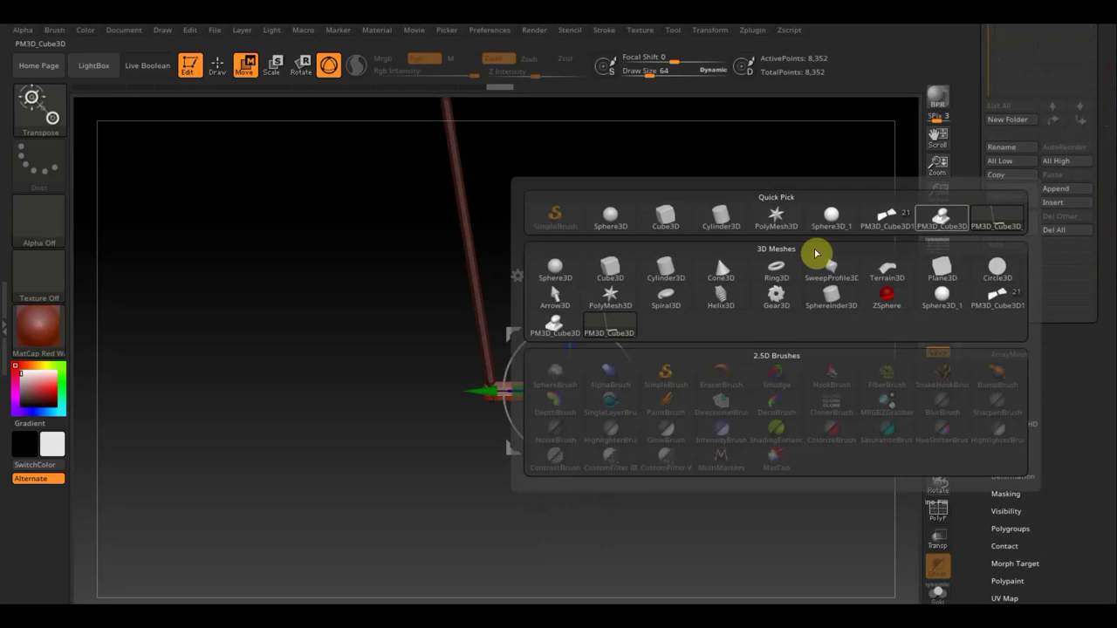
left_click(667, 272)
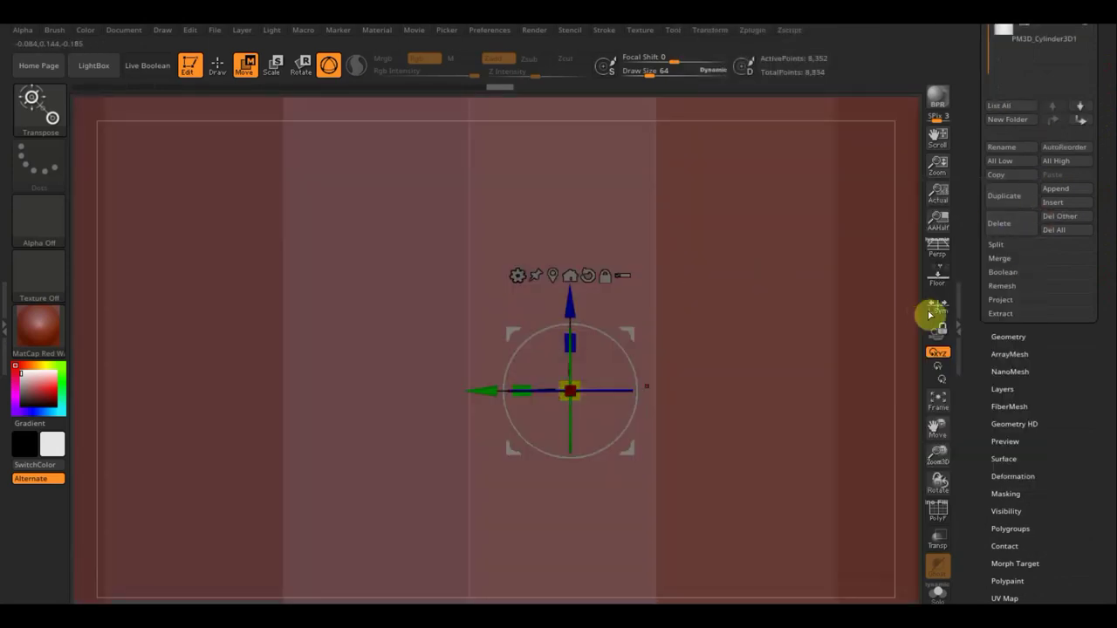
left_click(937, 399)
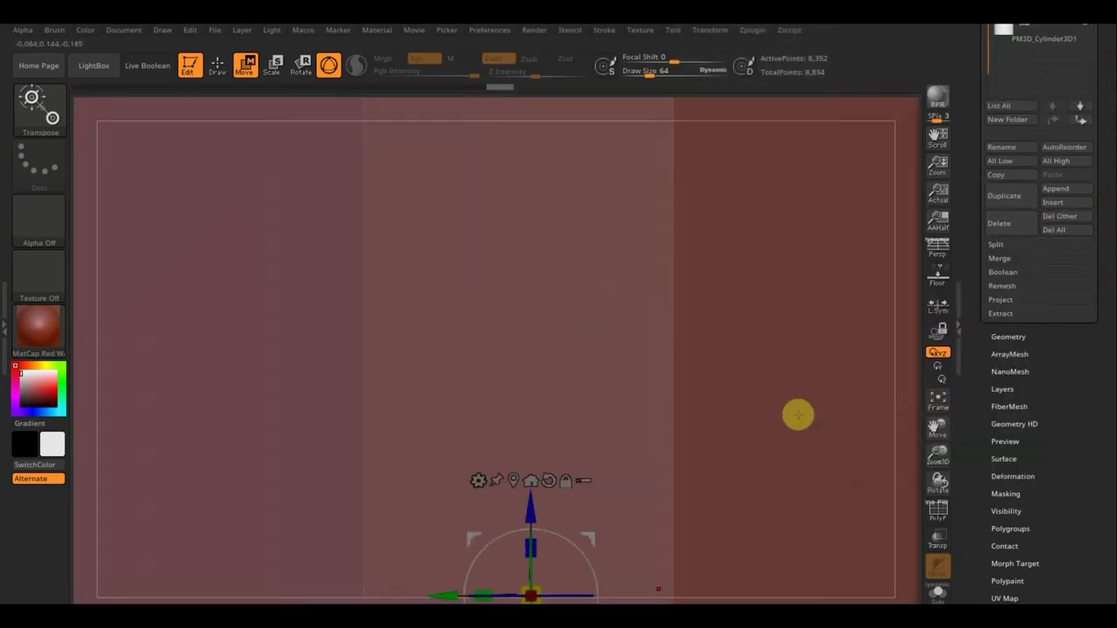
mouse_move(1005, 29)
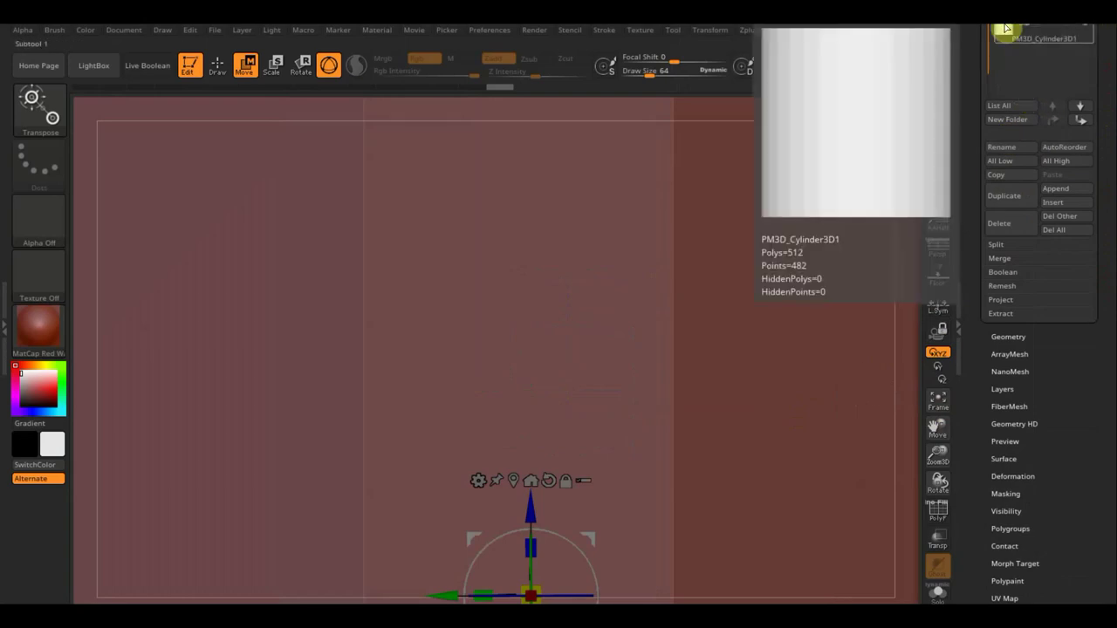
left_click(1015, 45)
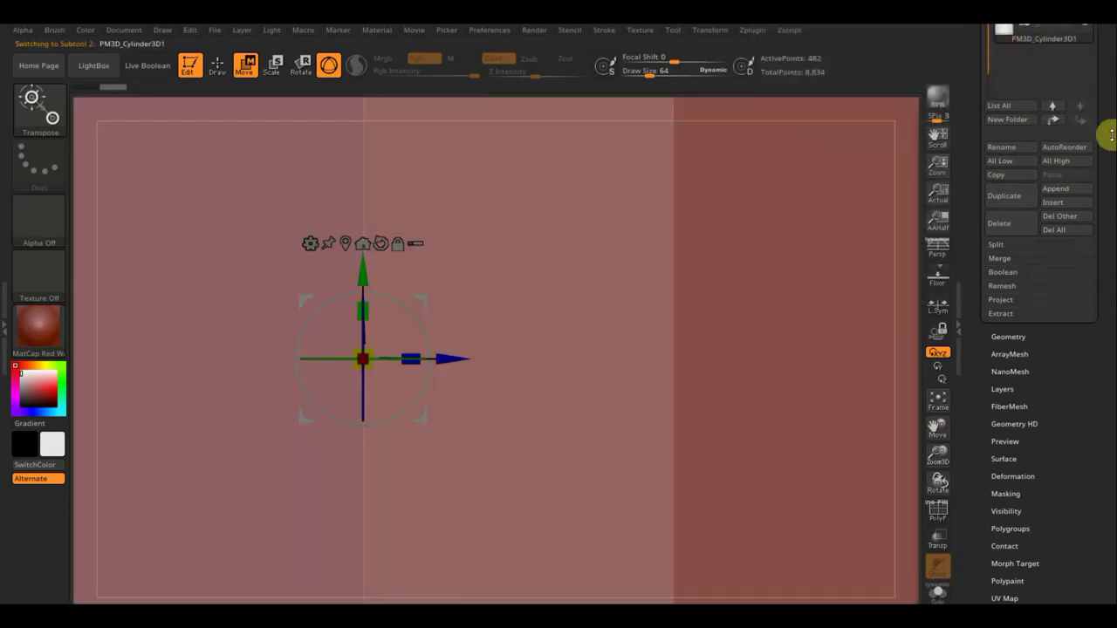
Shrink the cylinder to a small block and move it down beneath the seat
left_click_drag(1113, 96, 1113, 260)
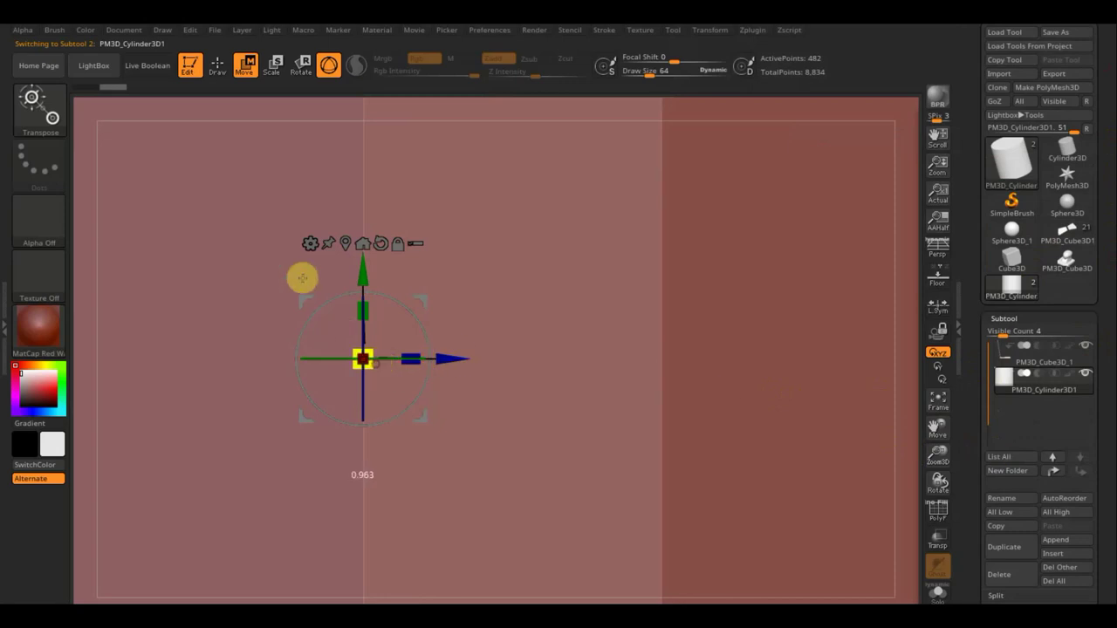
left_click_drag(375, 365, 256, 289)
left_click_drag(367, 364, 337, 319)
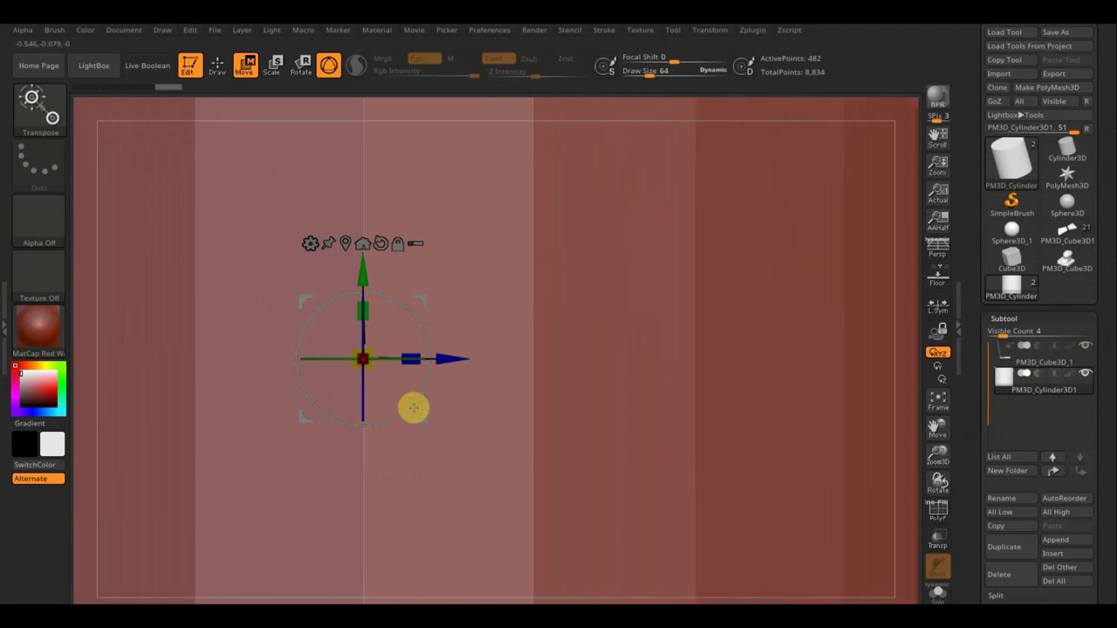
left_click(939, 403)
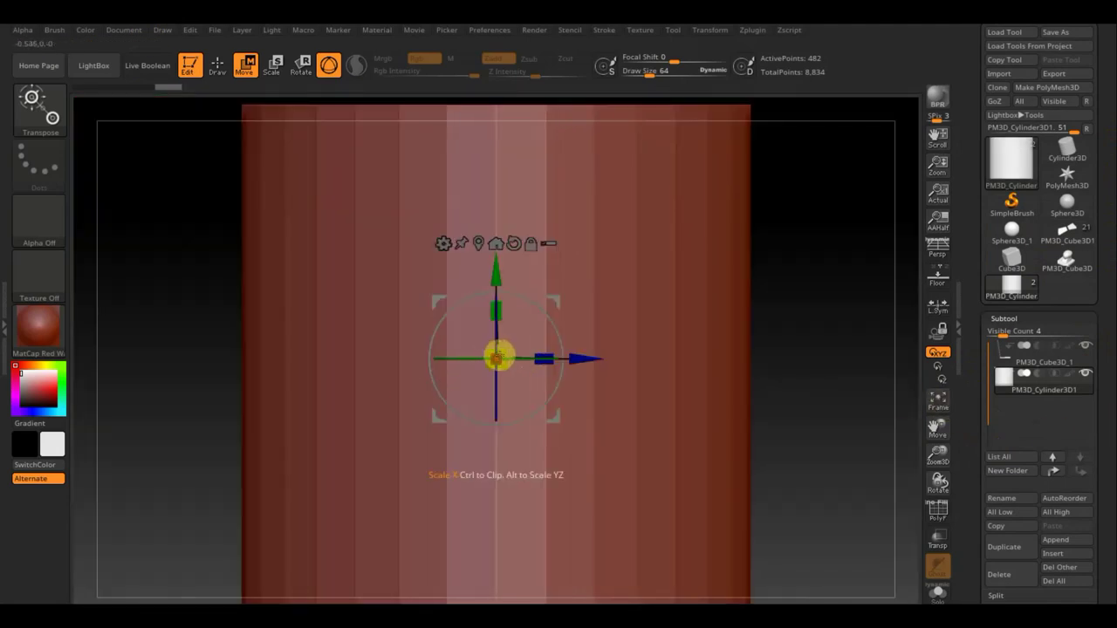
mouse_move(498, 356)
left_mouse_down()
mouse_move(436, 296)
mouse_move(290, 213)
left_mouse_up()
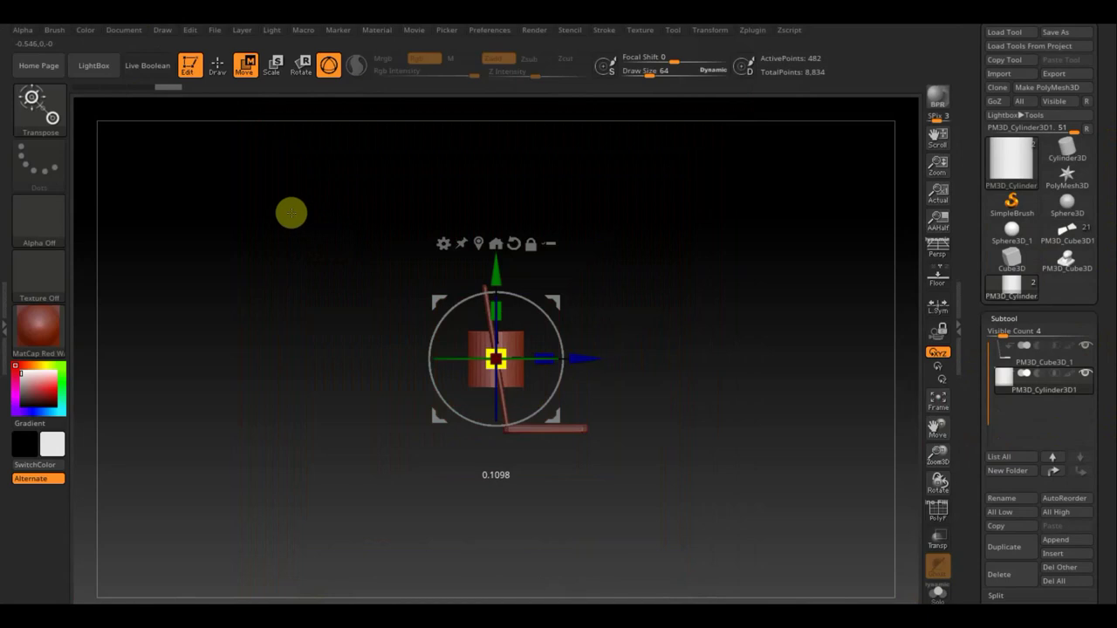
mouse_move(583, 366)
left_mouse_down()
mouse_move(653, 372)
mouse_move(639, 372)
left_mouse_up()
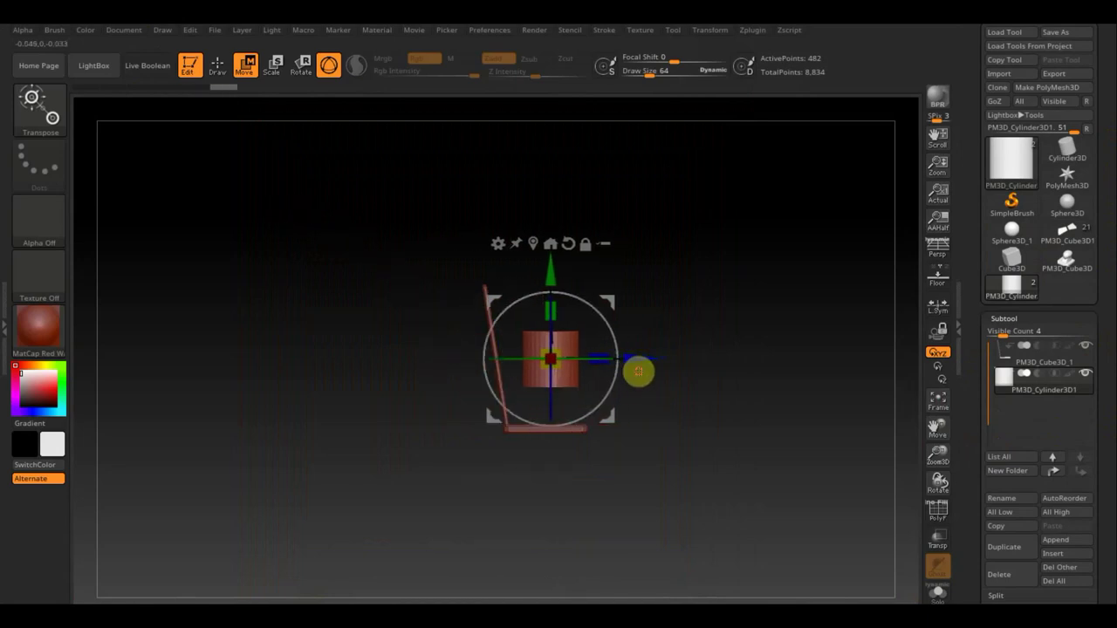
left_click_drag(551, 284, 530, 395)
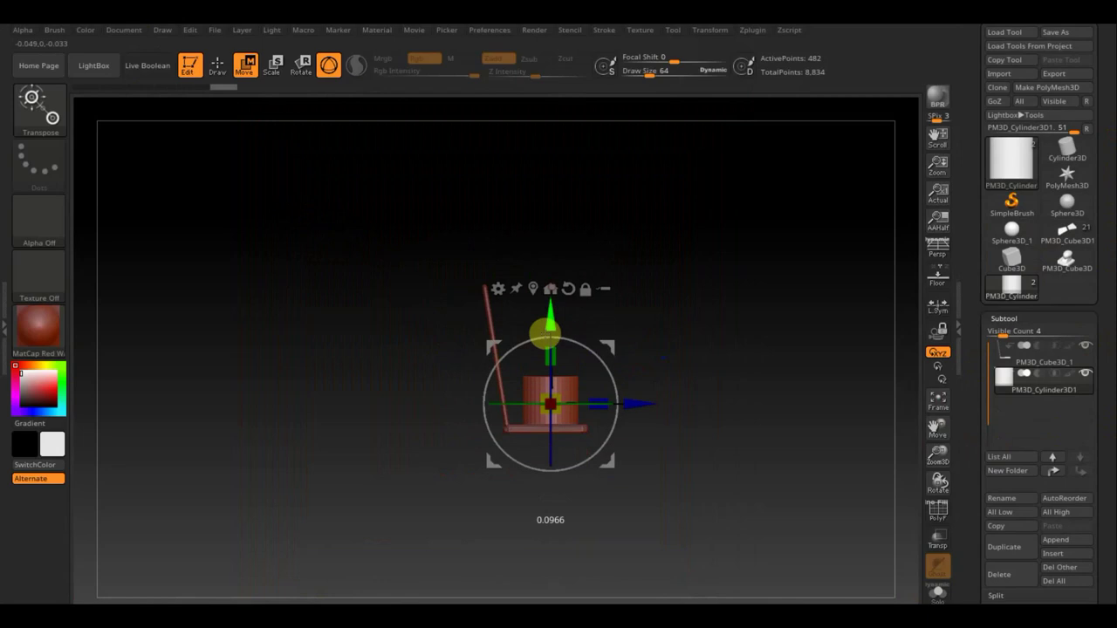
left_click_drag(640, 457, 635, 461)
Slim the cylinder into a post stretched up to and centred under the seat
mouse_move(738, 461)
left_mouse_down("alt")
mouse_move(794, 468)
mouse_move(789, 440)
left_mouse_up("alt")
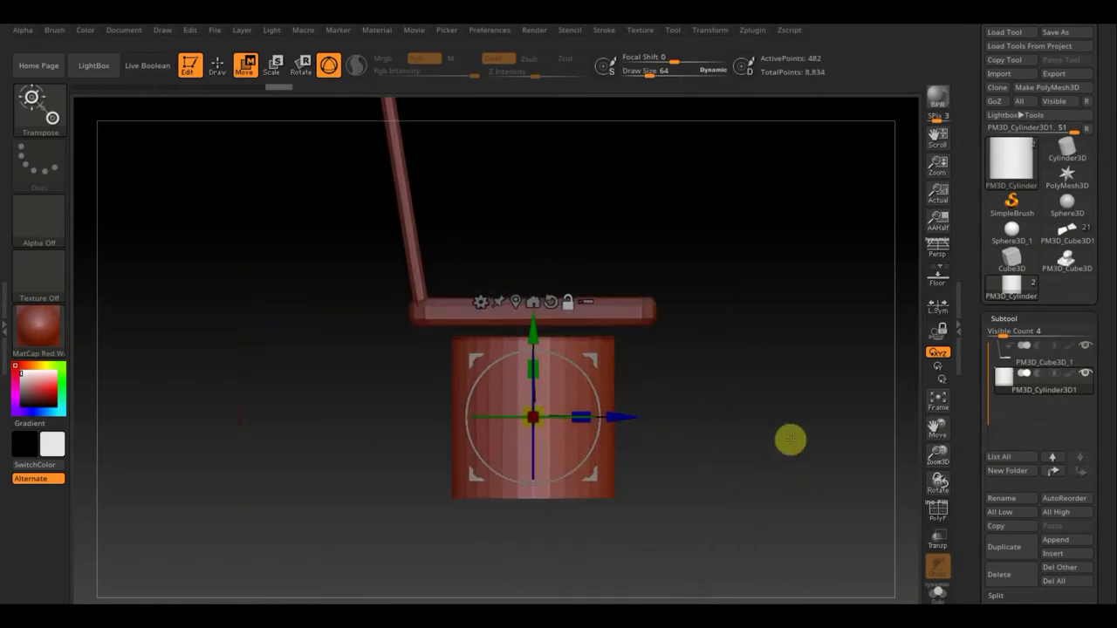
left_click_drag(542, 427, 497, 395)
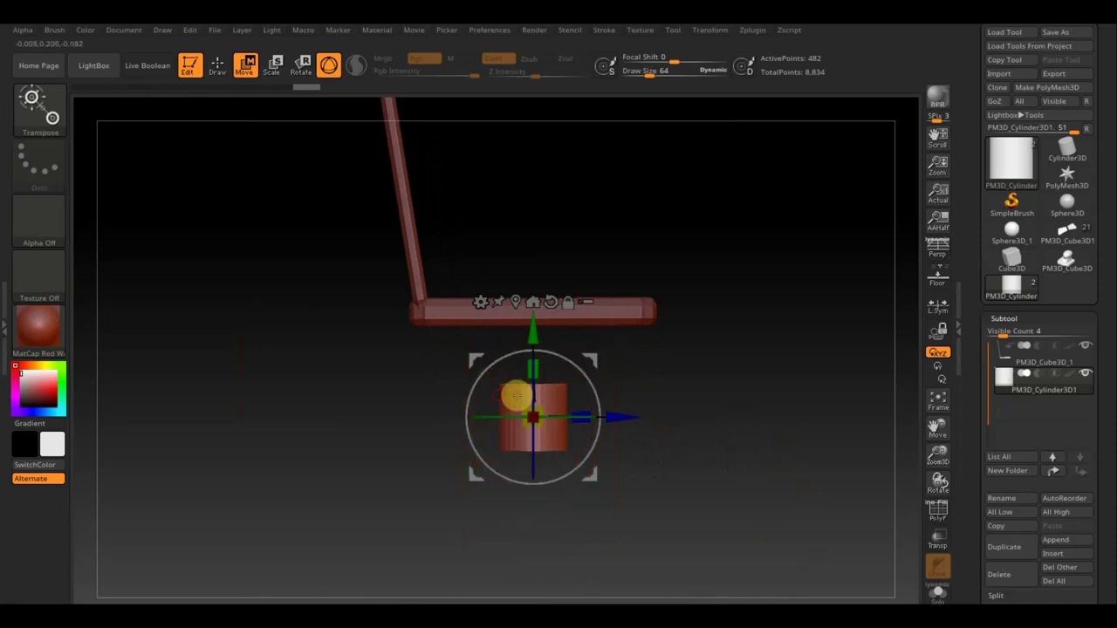
left_click_drag(534, 375, 532, 312)
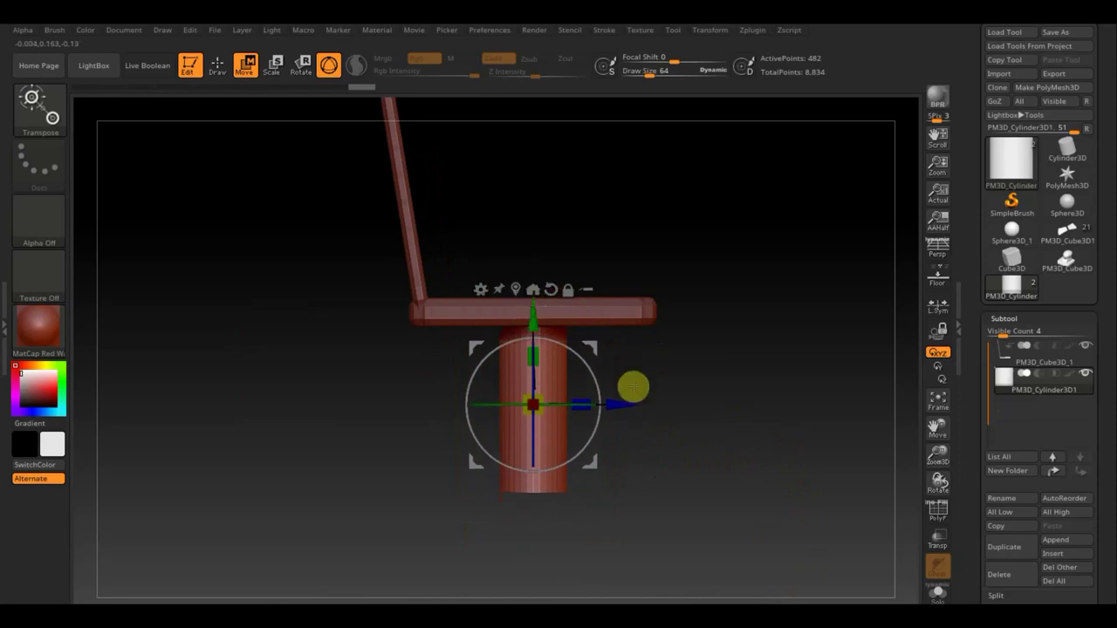
left_click_drag(629, 397, 622, 397)
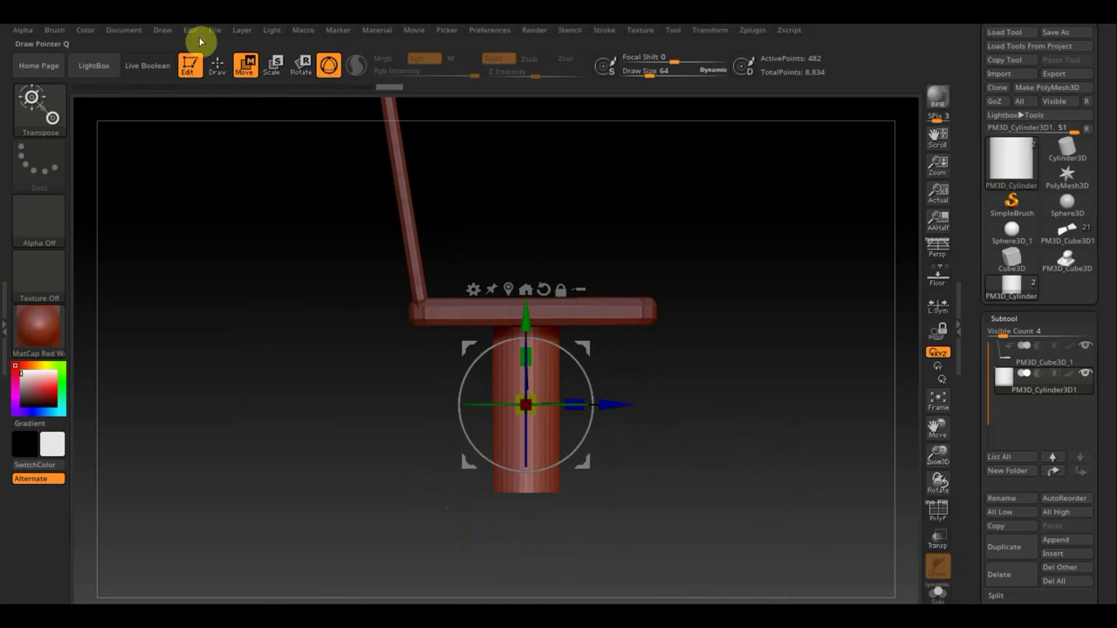
Show the PolyF wireframe, mask the cylinder's upper end and set Draw Size to 17
left_click(217, 65)
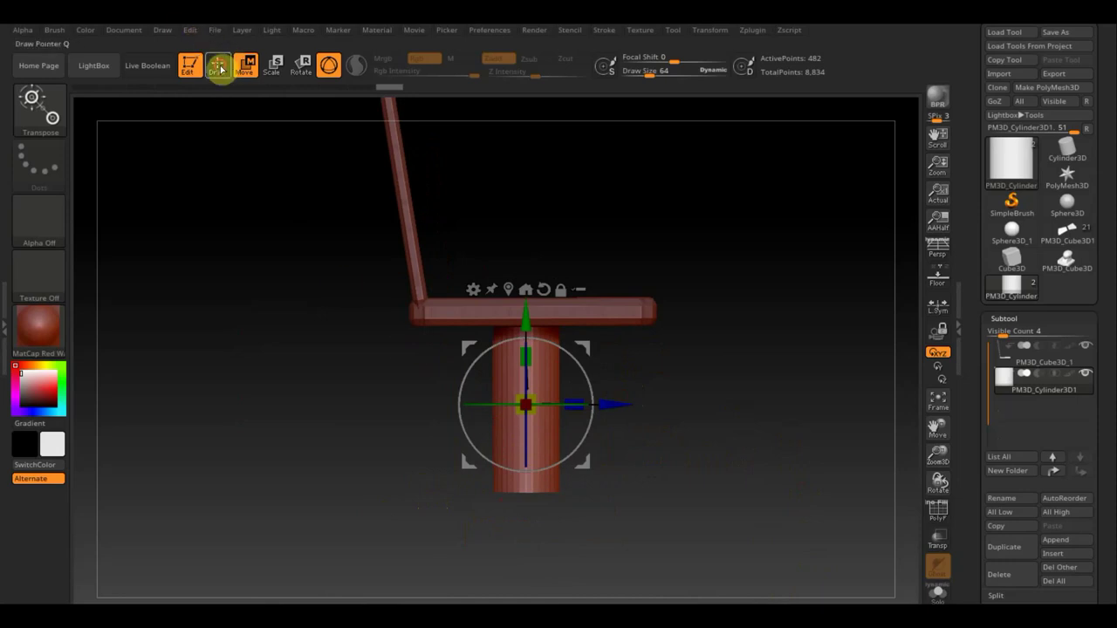
left_click(938, 513)
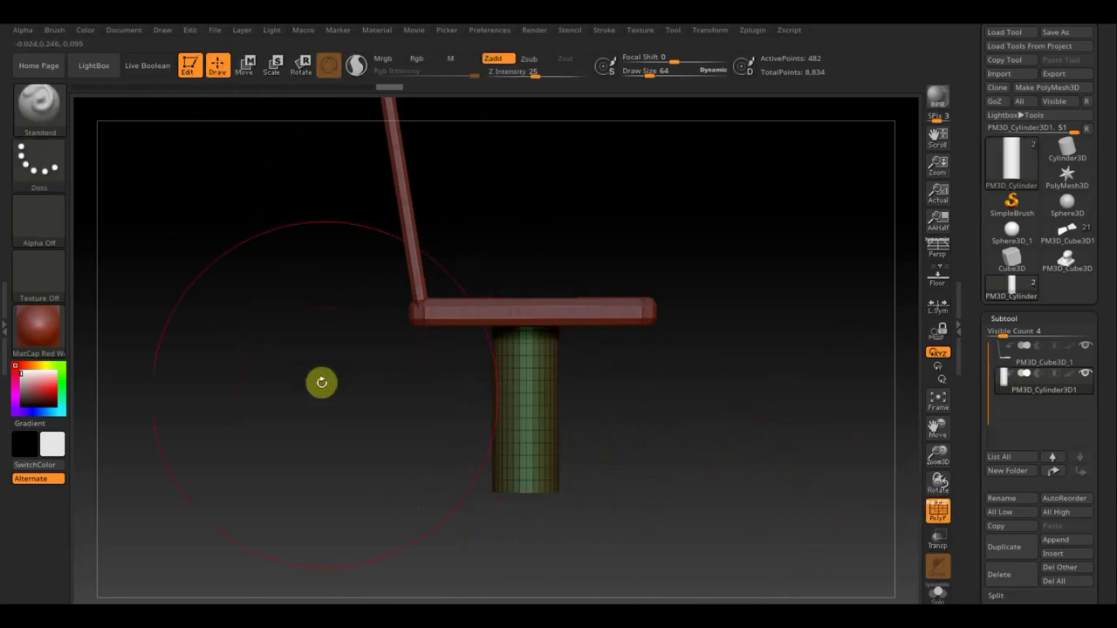
mouse_move(328, 265)
left_mouse_down("ctrl")
mouse_move(507, 349)
mouse_move(681, 370)
left_mouse_up("ctrl")
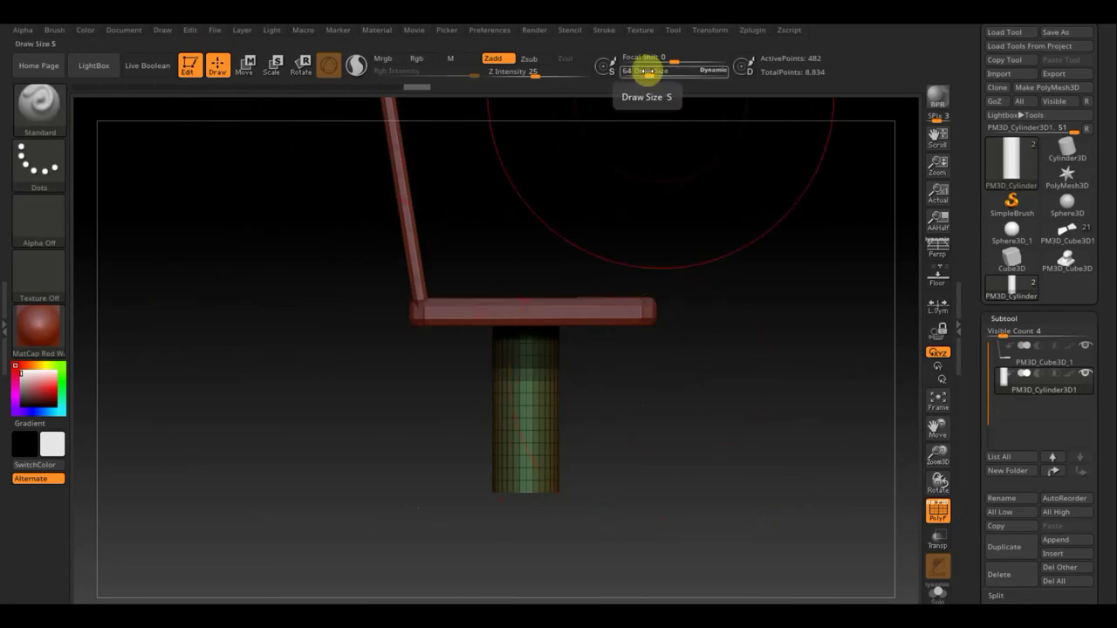
left_click_drag(650, 76, 611, 75)
left_click(242, 63)
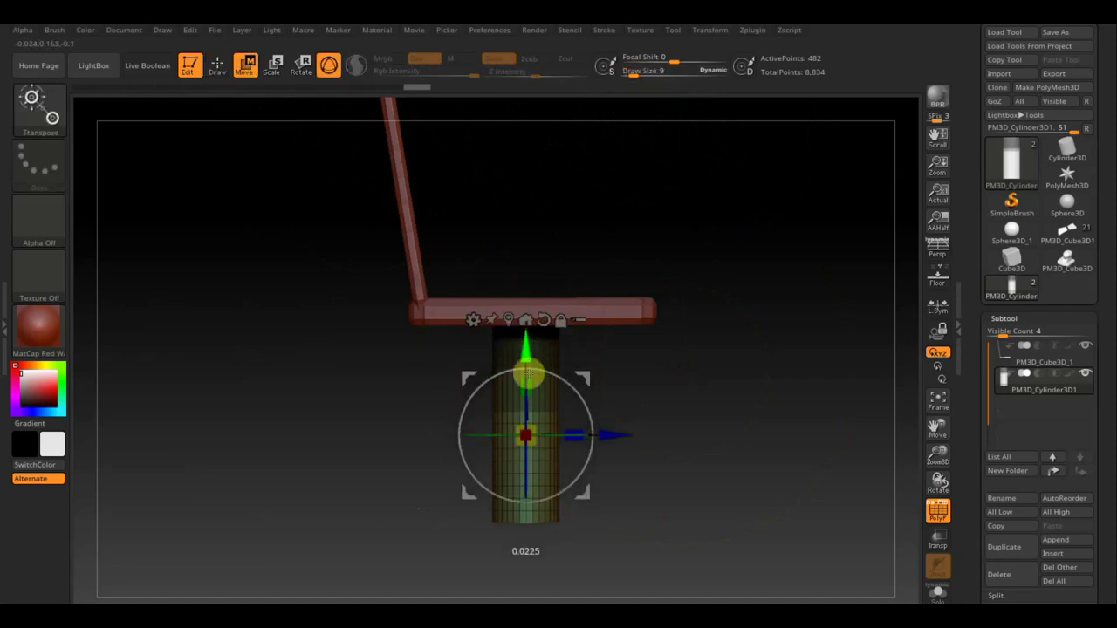
Bulge the post's lower part into a wide bottle narrowing to a neck below the seat
left_click_drag(526, 324, 529, 469)
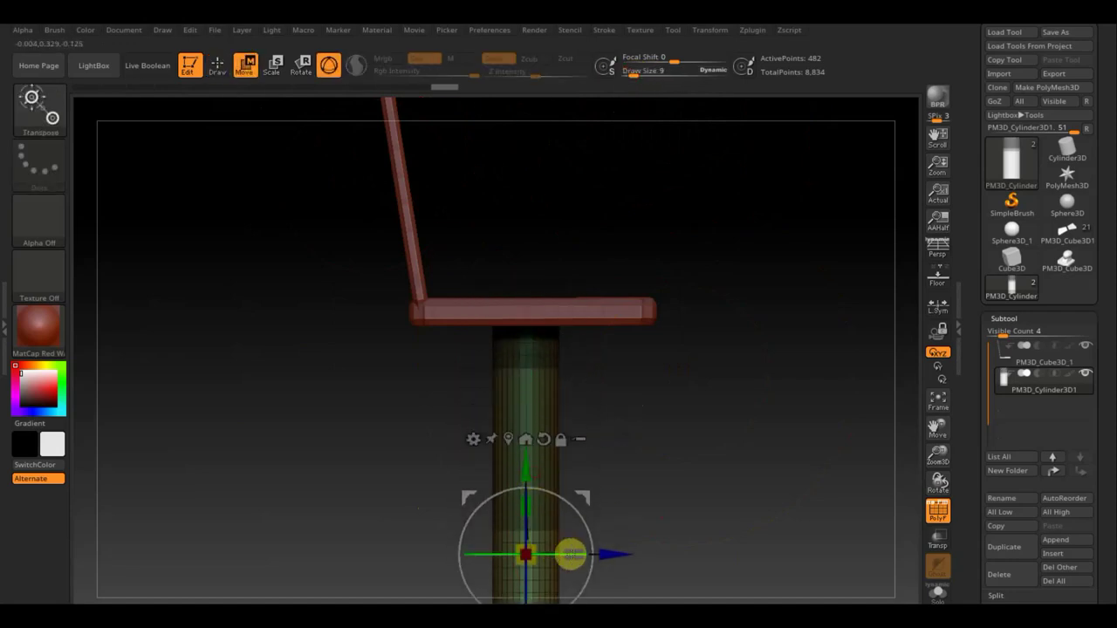
left_click_drag(531, 559, 615, 571)
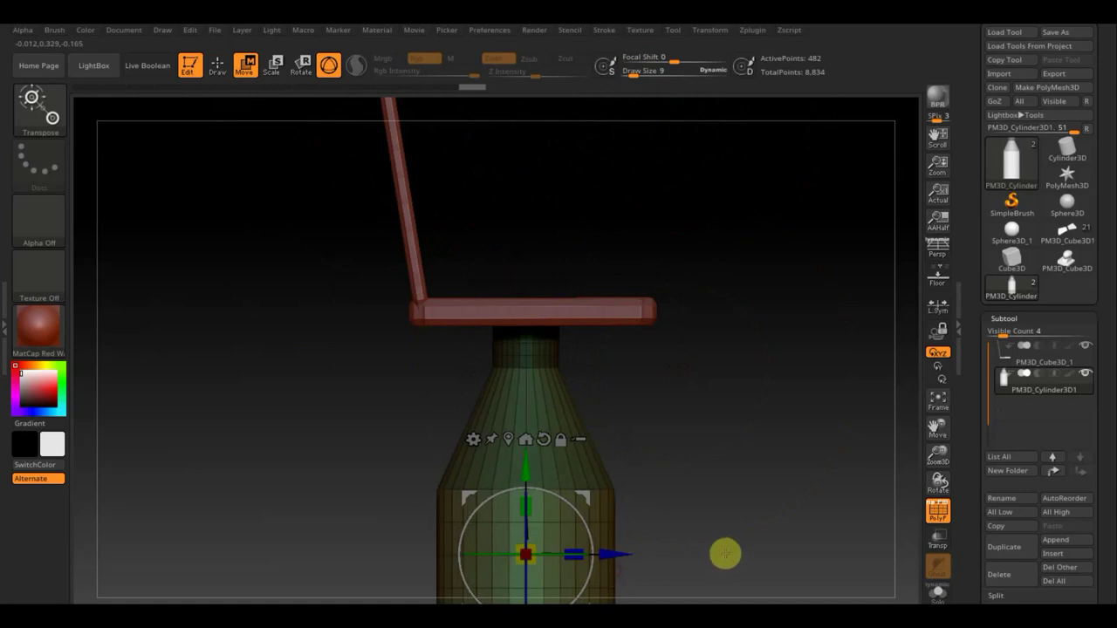
mouse_move(731, 552)
left_mouse_down("alt")
mouse_move(705, 453)
mouse_move(568, 378)
mouse_move(513, 379)
mouse_move(517, 446)
mouse_move(487, 317)
left_mouse_up("alt")
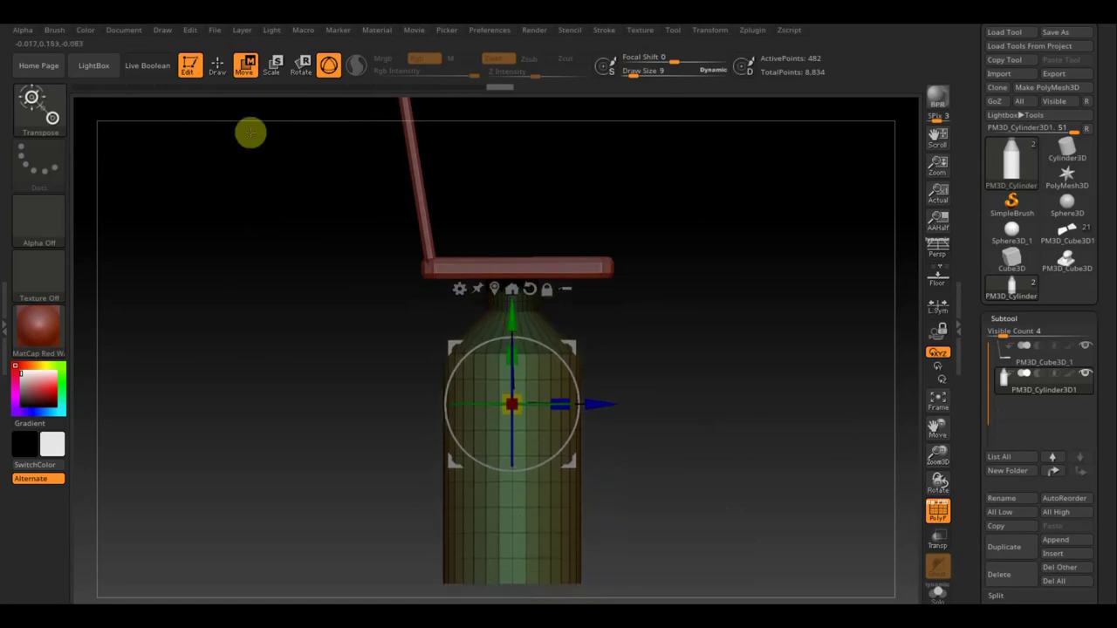
left_click(217, 64)
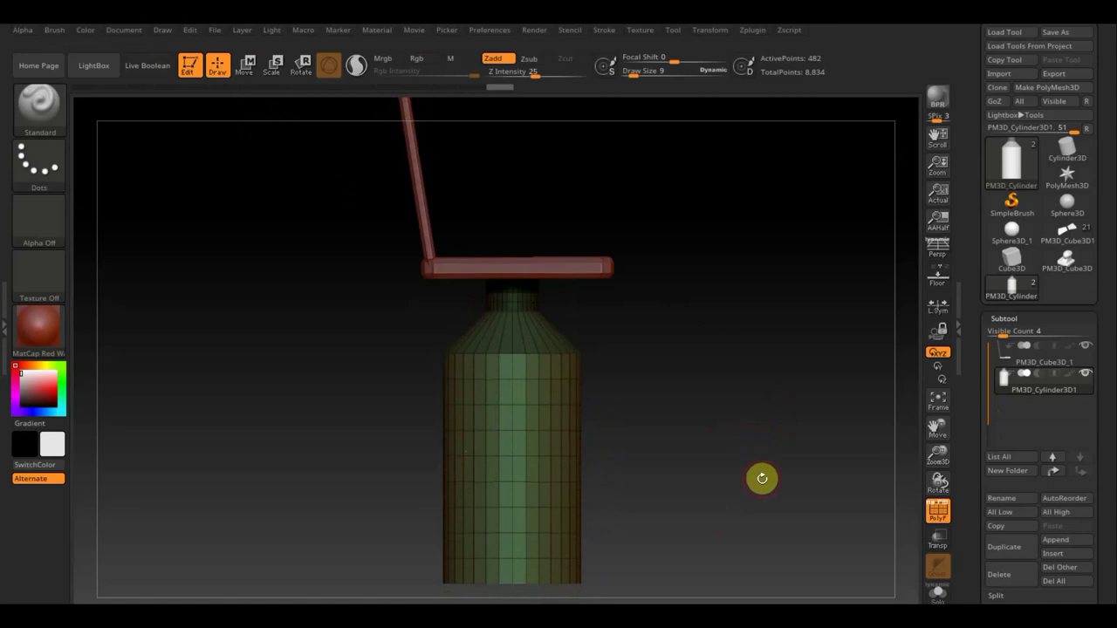
left_click_drag(760, 480, 742, 436)
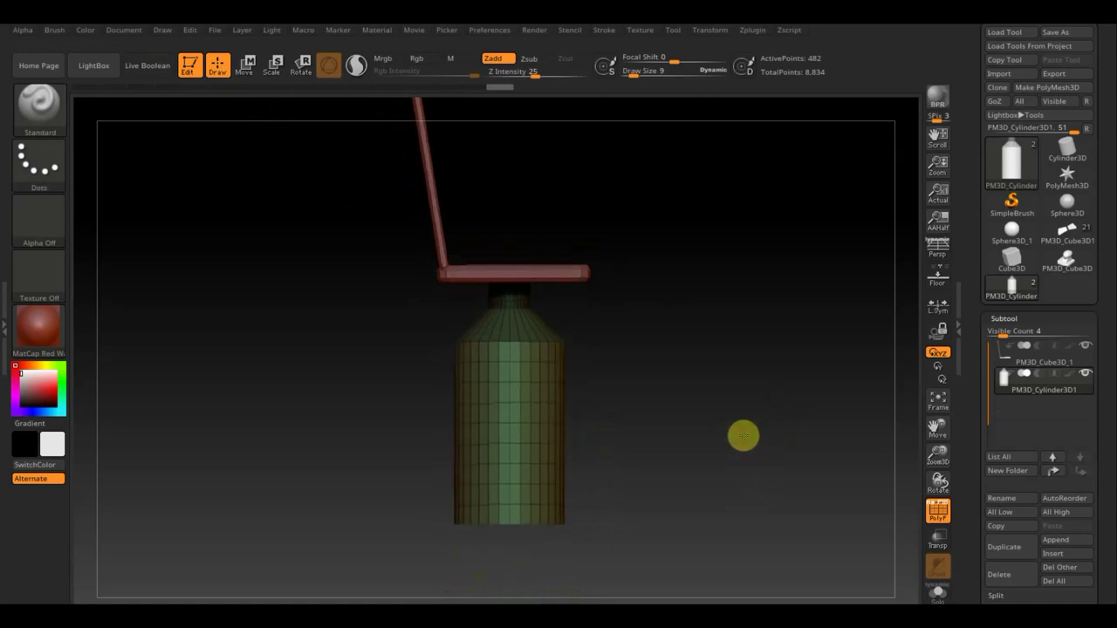
mouse_move(733, 356)
left_mouse_down()
mouse_move(730, 429)
mouse_move(764, 292)
mouse_move(776, 556)
mouse_move(782, 469)
left_mouse_up()
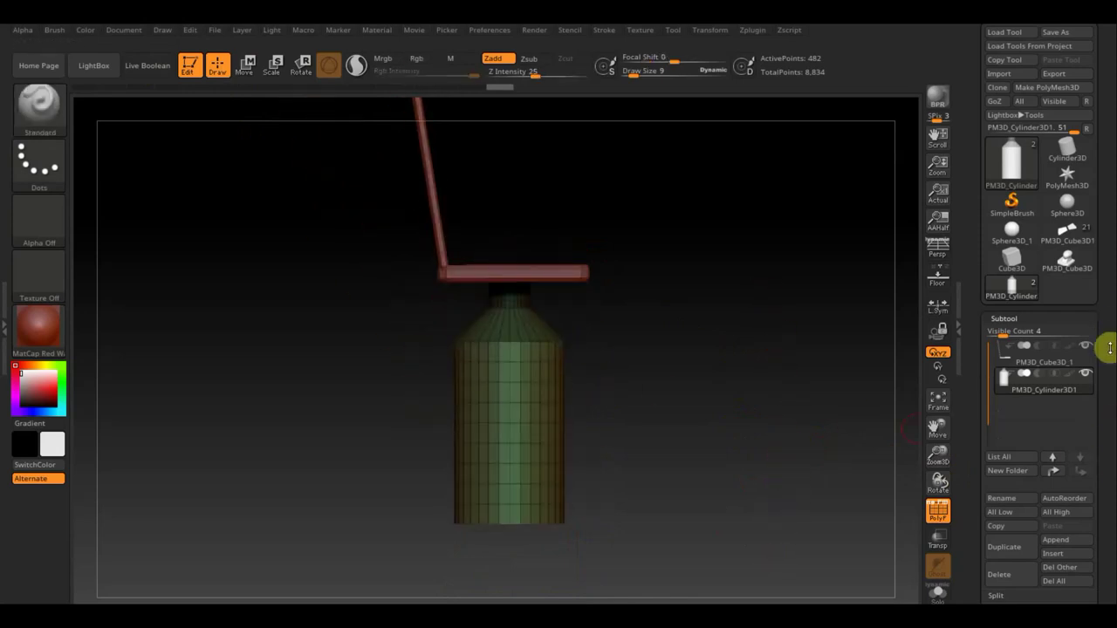
left_click_drag(1099, 327, 1101, 260)
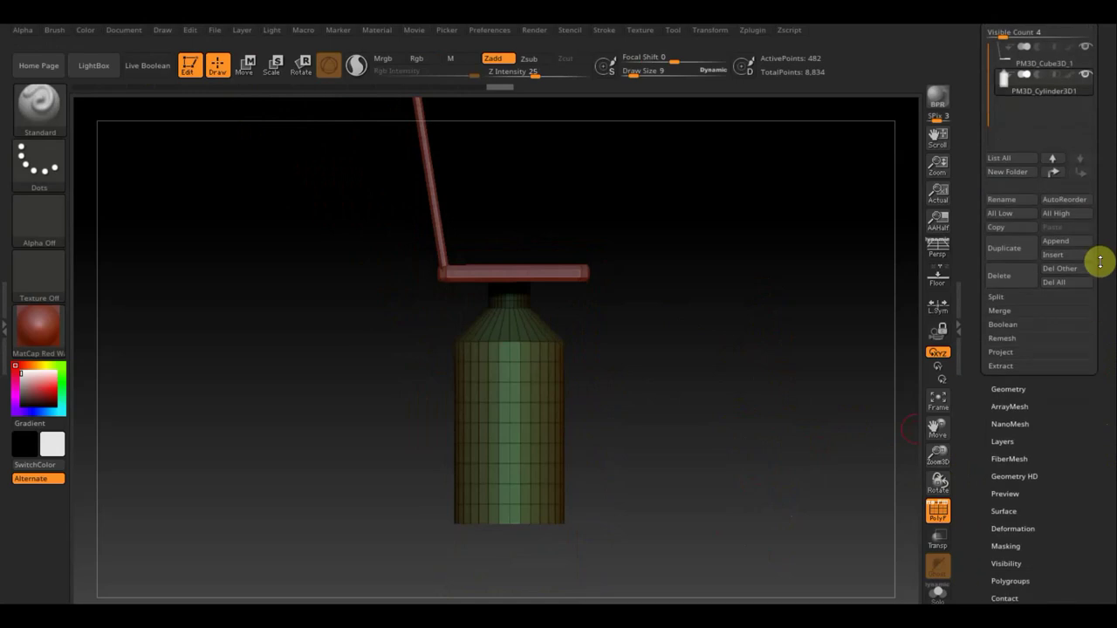
Clear the mask and DynaMesh the bottle at resolution 496, giving 7,054 points
left_click(1010, 389)
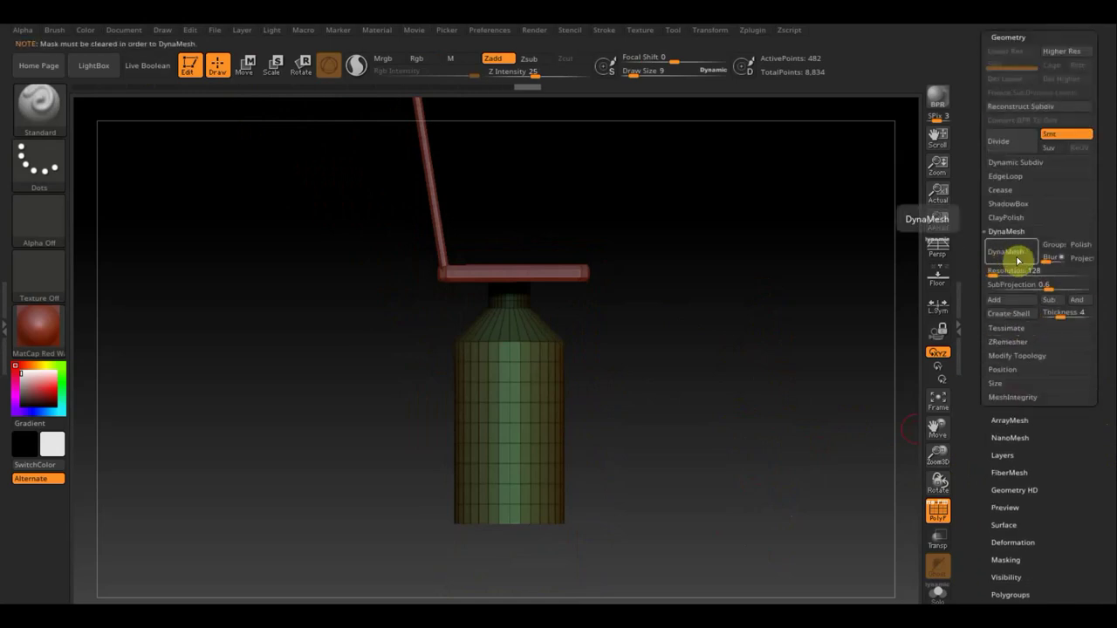
left_click(668, 306)
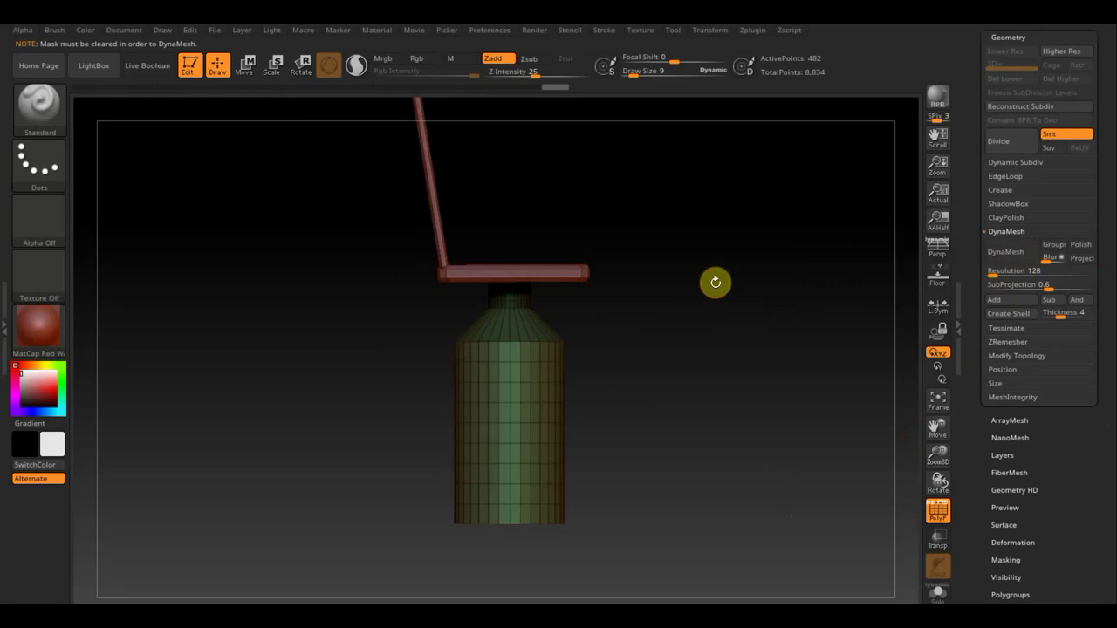
left_click_drag(741, 314, 755, 321, "ctrl")
left_click(1006, 253)
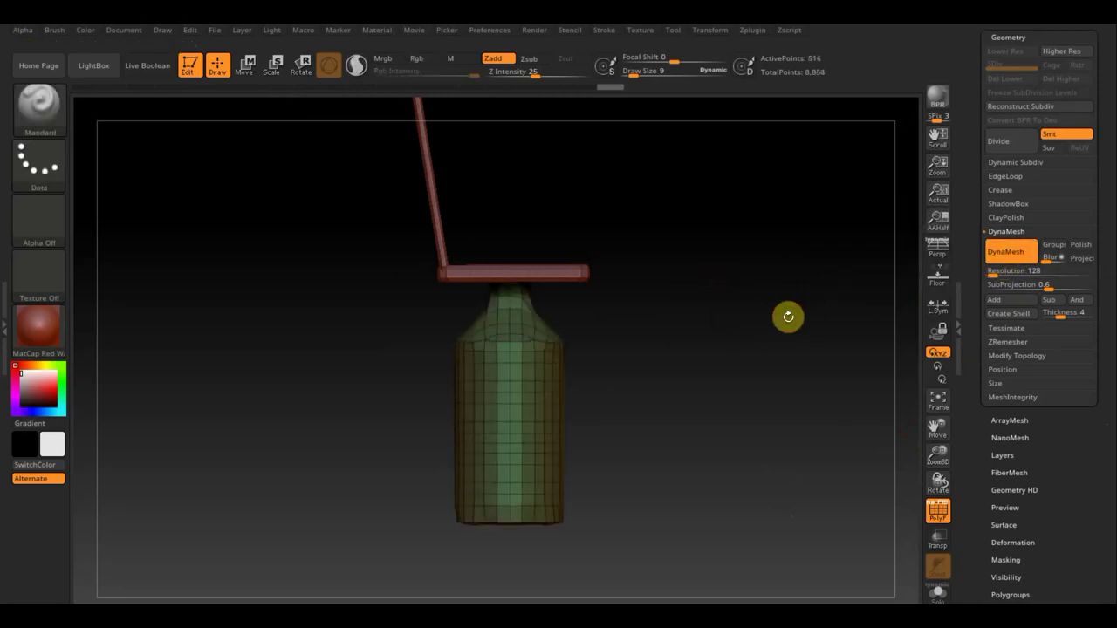
key("ctrl+z")
left_click(899, 278)
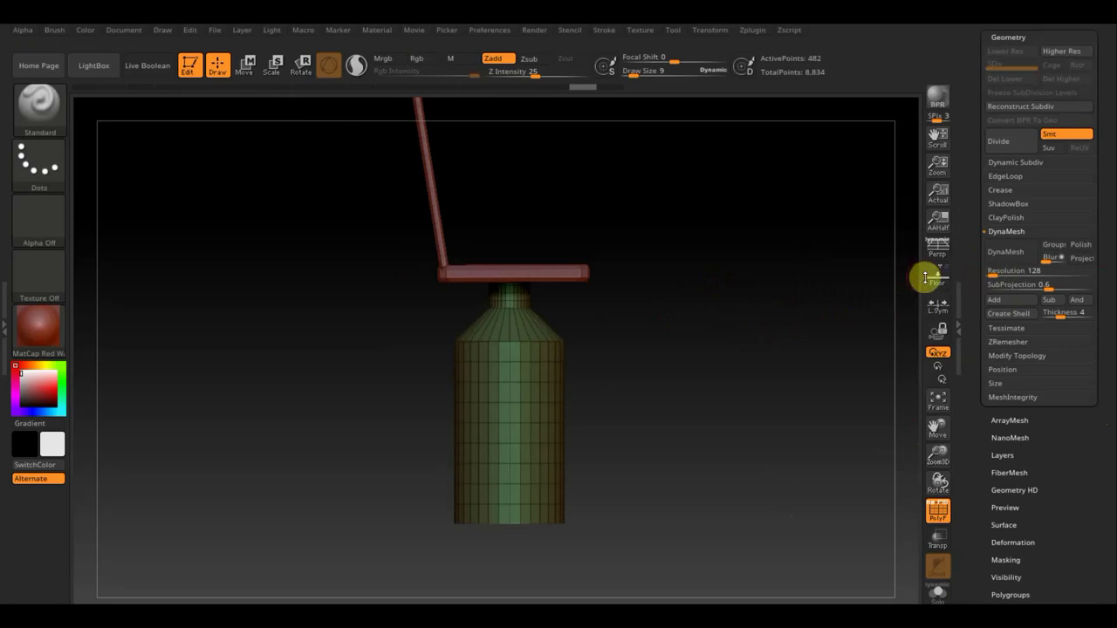
left_click(1003, 270)
type("496")
key("Return")
left_click(1008, 253)
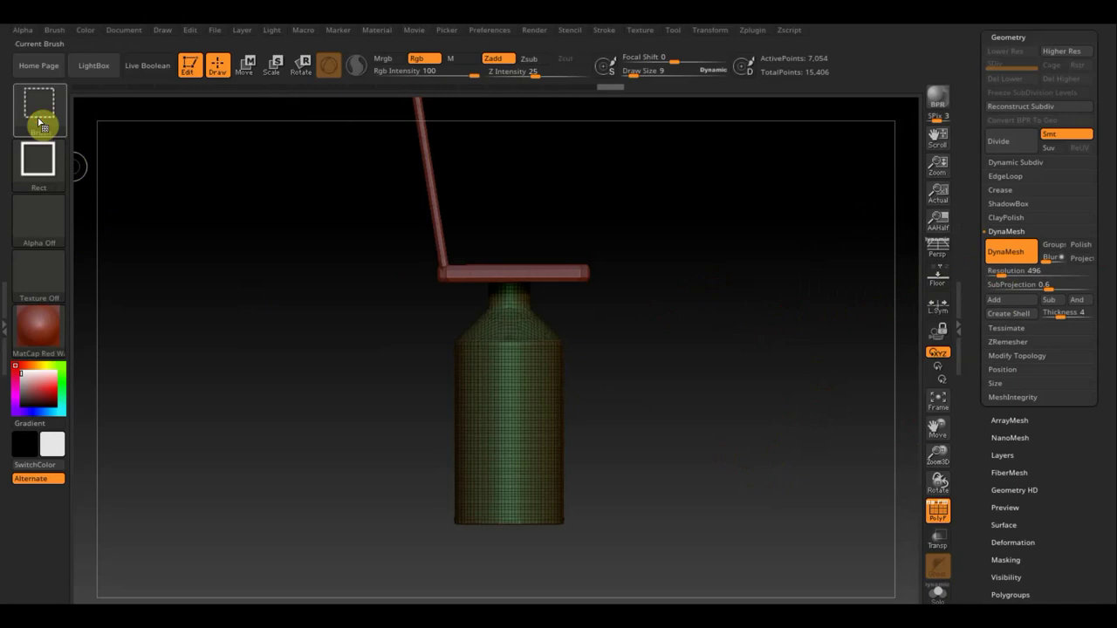
Cut the cylinder down to a short flared base with a TrimRect rectangle
left_click(39, 122, "ctrl+shift")
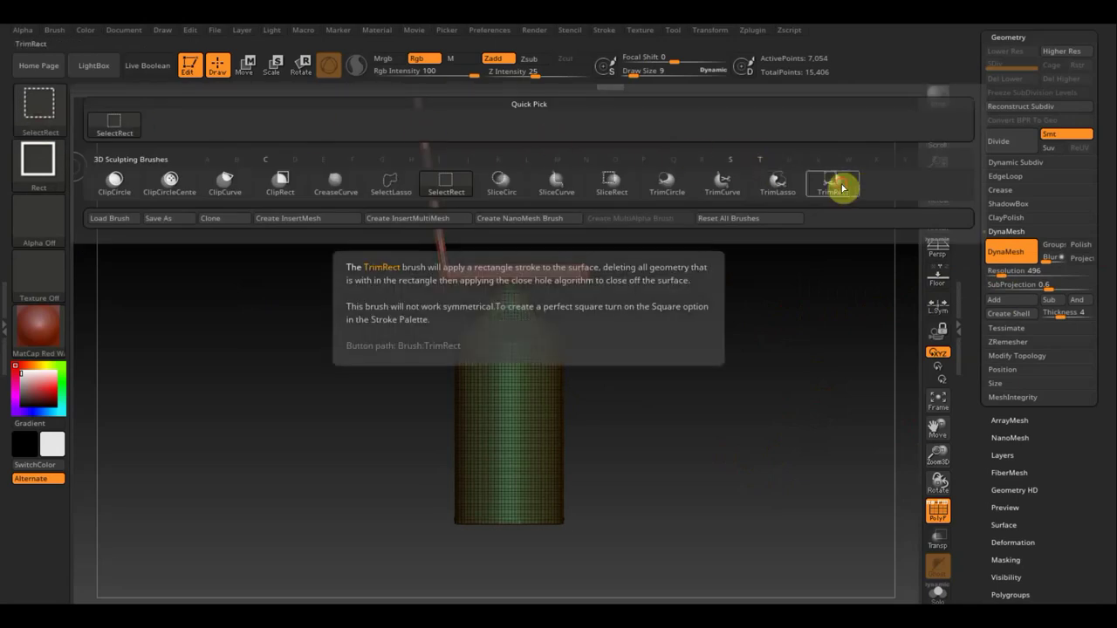
left_click(833, 182)
left_click_drag(723, 586, 273, 352, "ctrl+shift")
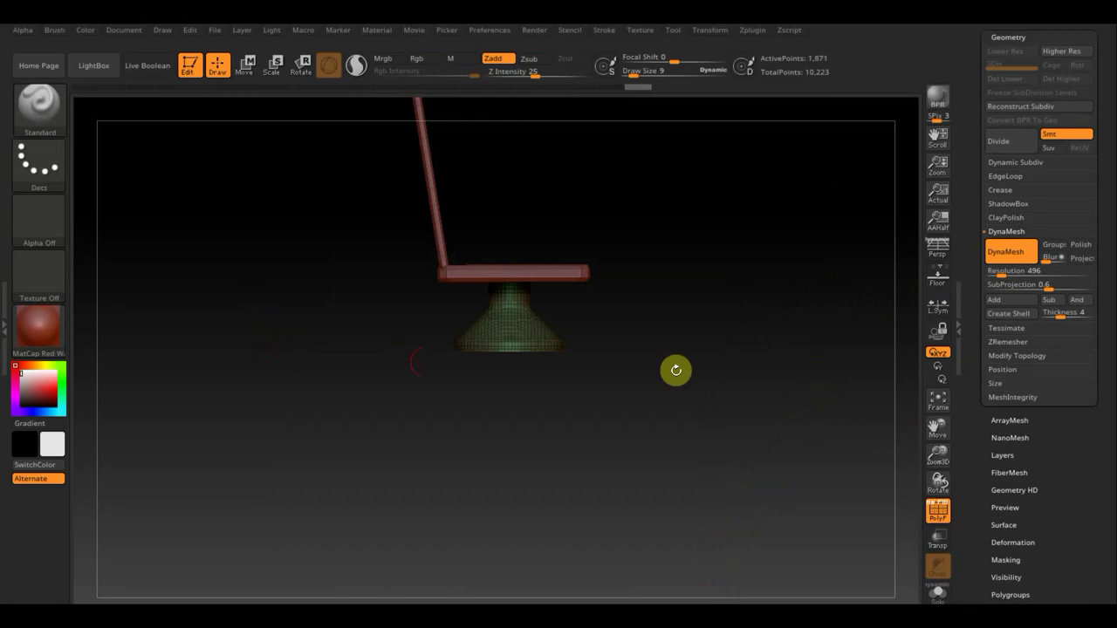
mouse_move(770, 361)
left_mouse_down()
mouse_move(695, 366)
mouse_move(752, 368)
mouse_move(733, 367)
mouse_move(773, 419)
left_mouse_up()
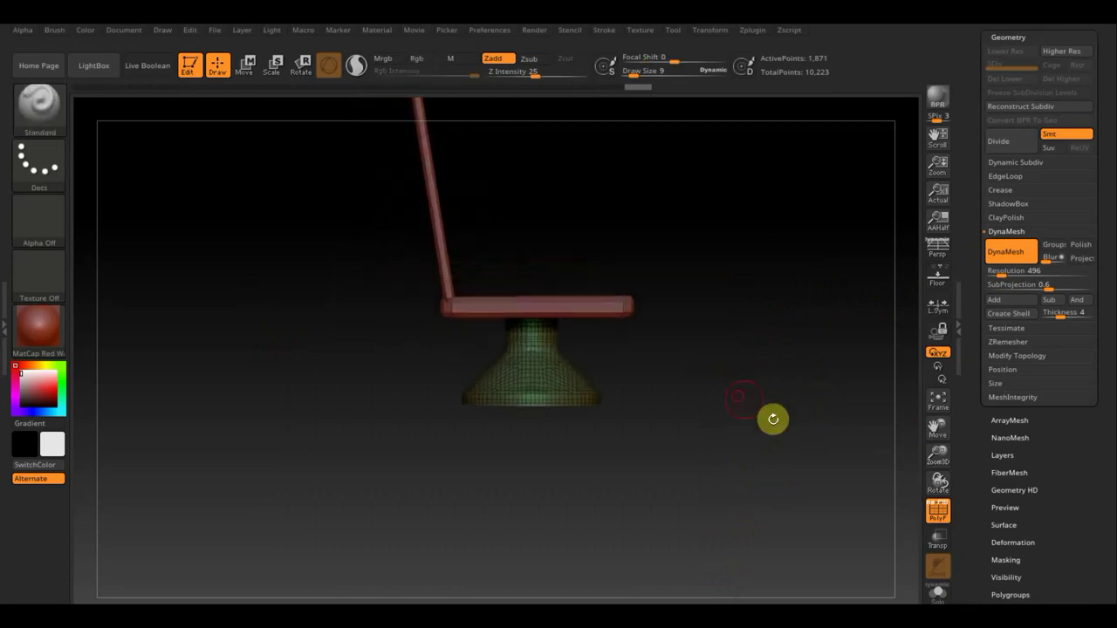
Turn off the PolyF wireframe and select the PM3D_Cube3D_1 plank subtool
left_click(937, 509)
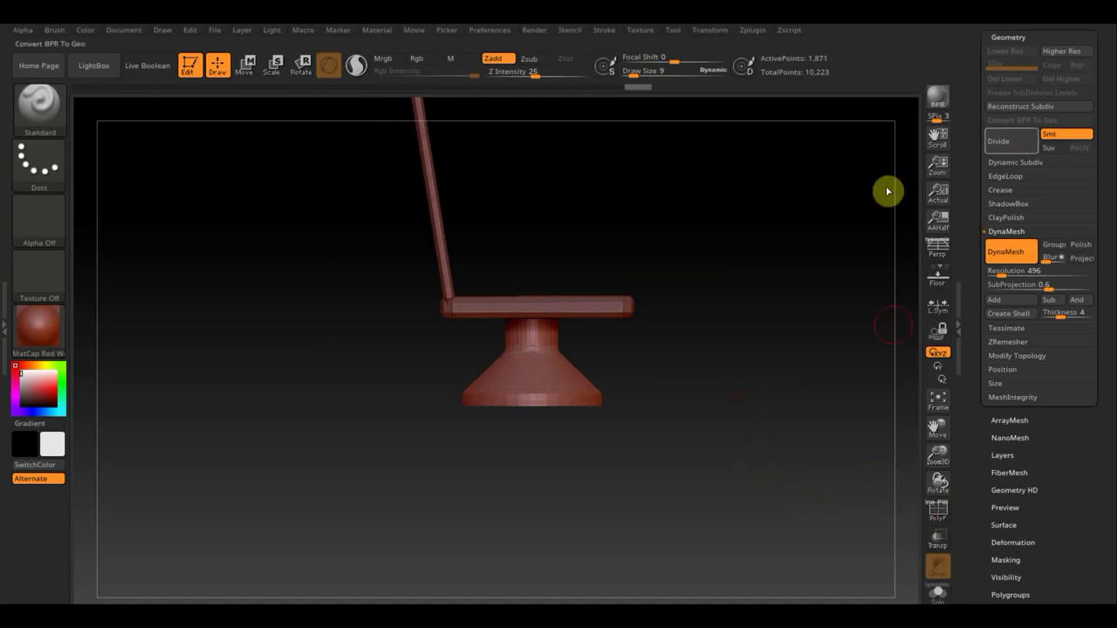
scroll(1109, 130, "up", 1)
scroll(1109, 180, "up", 4)
left_click(1004, 237)
left_click(1001, 287)
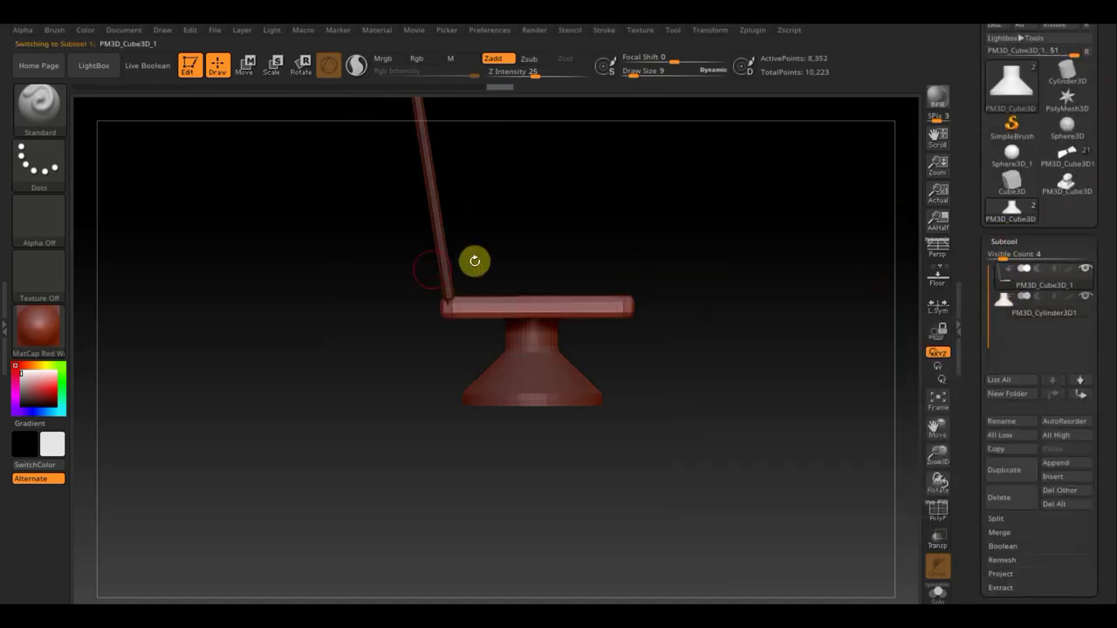
Duplicate the plank with the Move gizmo, then shrink the copy and nudge it just below the original
left_click(249, 66)
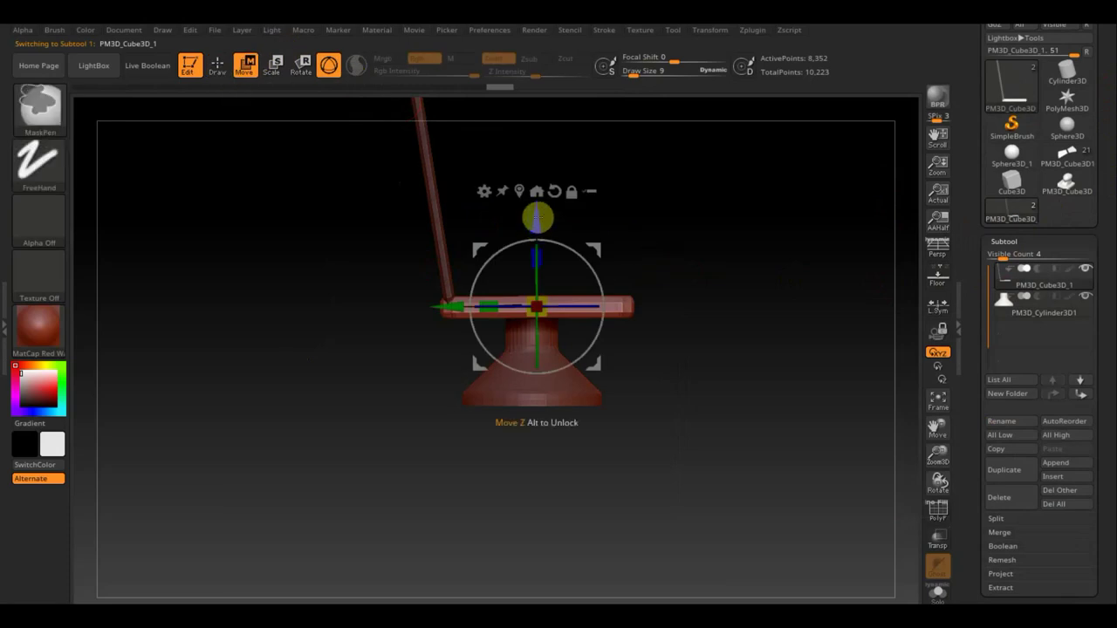
left_click_drag(532, 221, 534, 247, "ctrl")
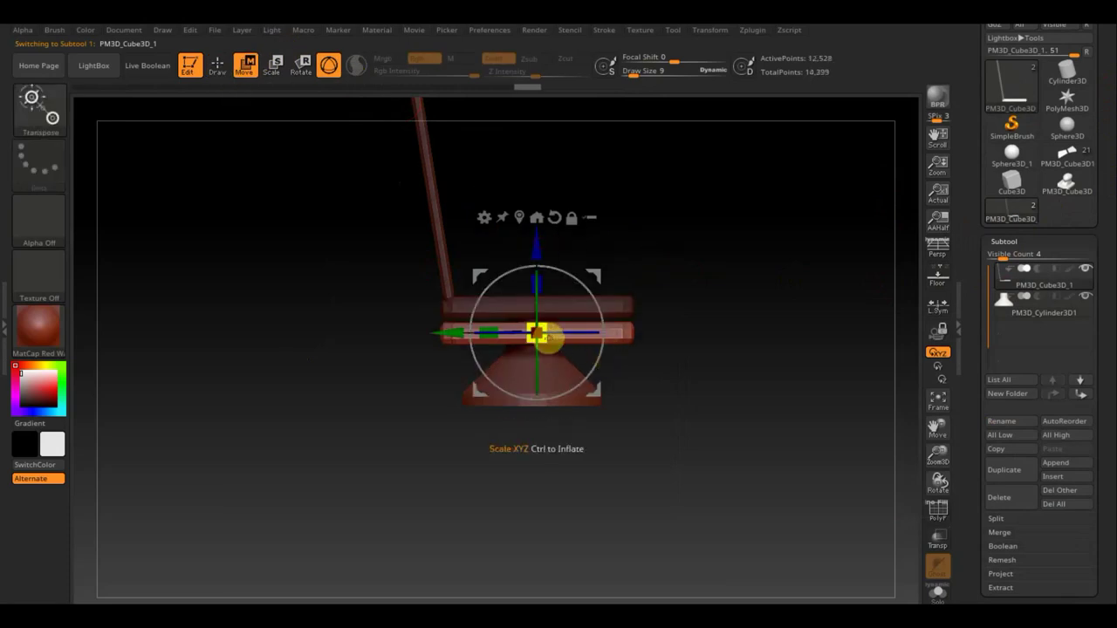
left_click_drag(547, 343, 518, 318)
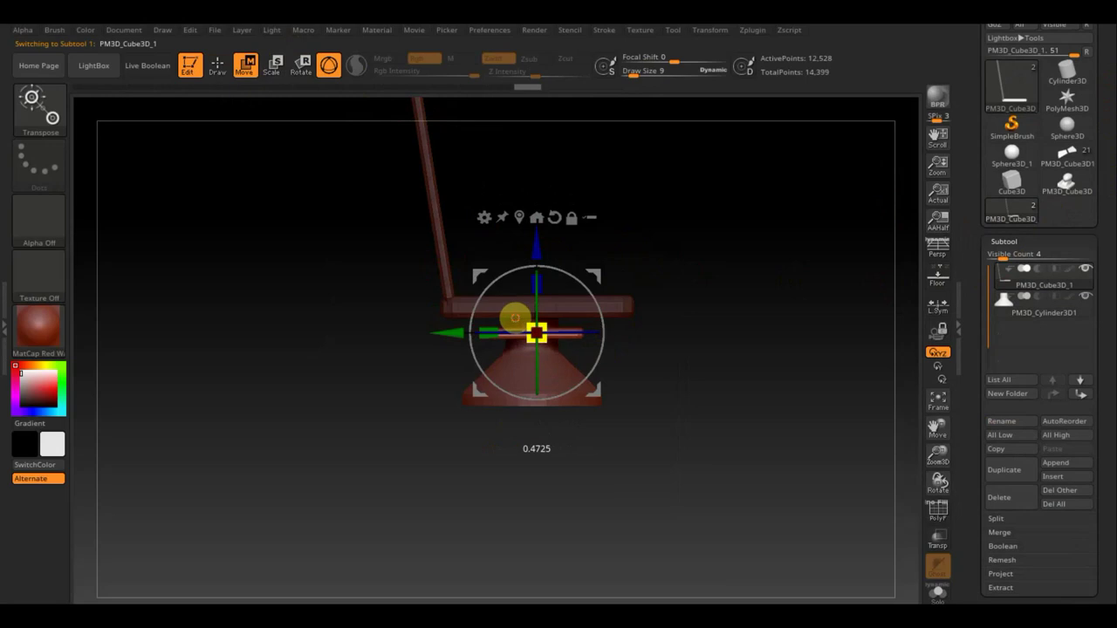
left_click_drag(536, 229, 536, 214)
mouse_move(747, 354)
left_mouse_down()
mouse_move(730, 239)
mouse_move(755, 267)
mouse_move(753, 305)
mouse_move(629, 307)
left_mouse_up()
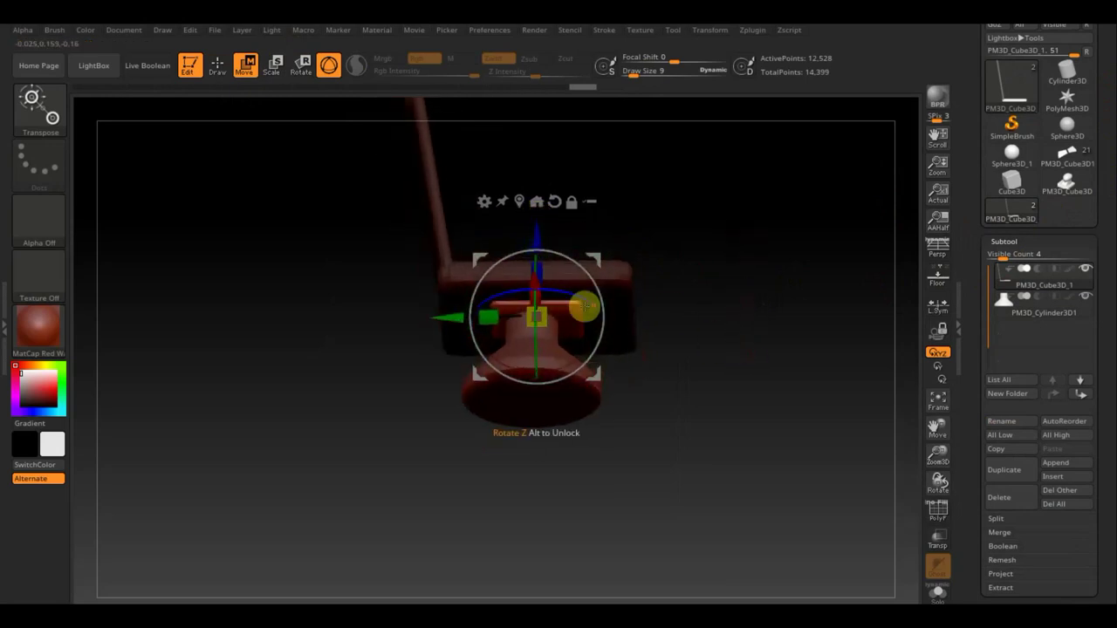
left_click_drag(451, 316, 447, 317)
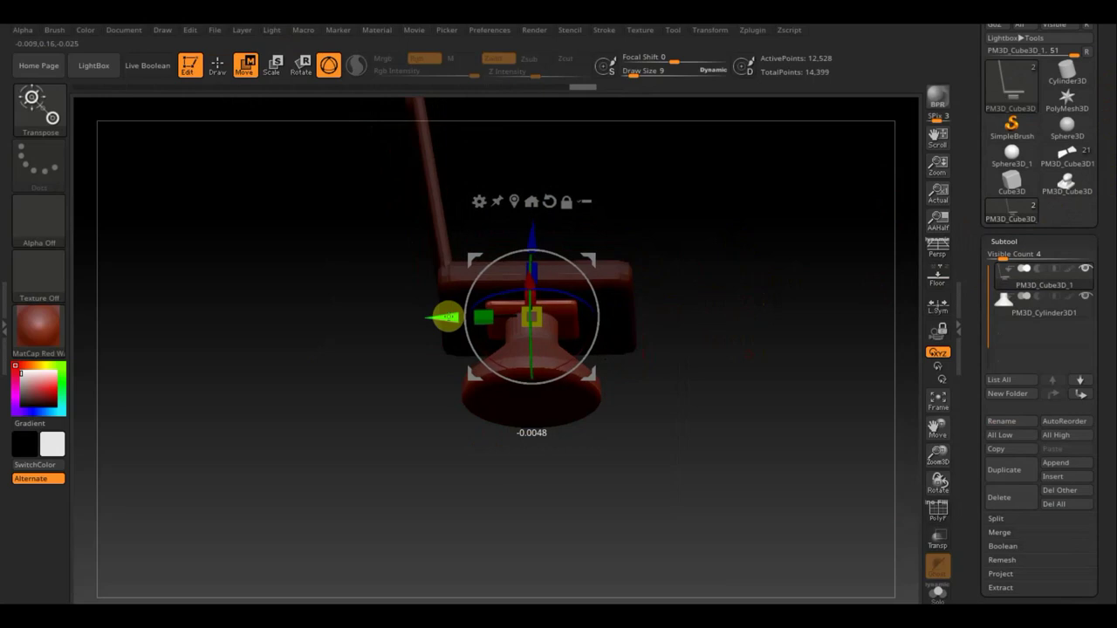
mouse_move(783, 317)
left_mouse_down()
mouse_move(736, 282)
mouse_move(740, 243)
mouse_move(778, 366)
mouse_move(780, 463)
mouse_move(782, 439)
mouse_move(742, 340)
mouse_move(742, 446)
mouse_move(681, 448)
mouse_move(760, 428)
mouse_move(733, 445)
left_mouse_up()
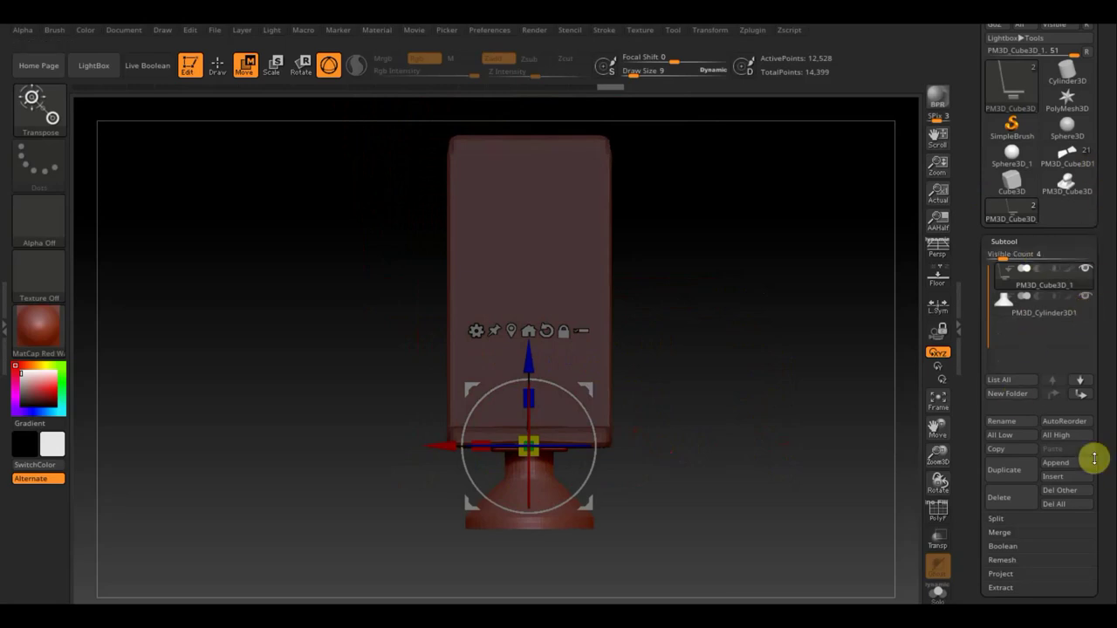
left_click(1060, 463)
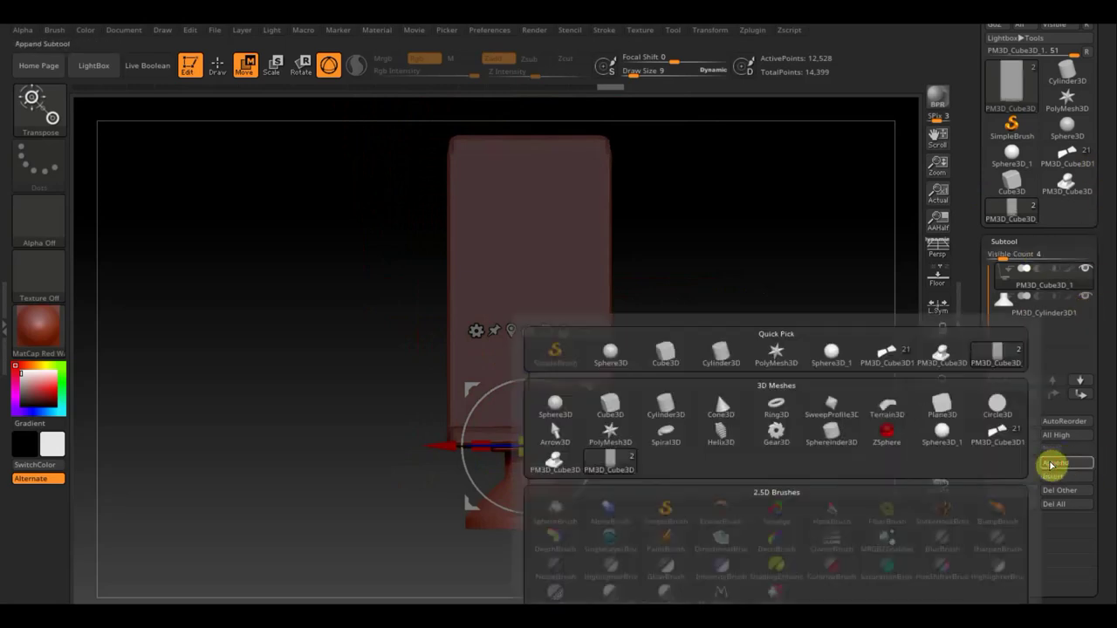
Append a Sphere3D subtool, frame the view and select PM3D_Sphere3D1 for editing
left_click(613, 356)
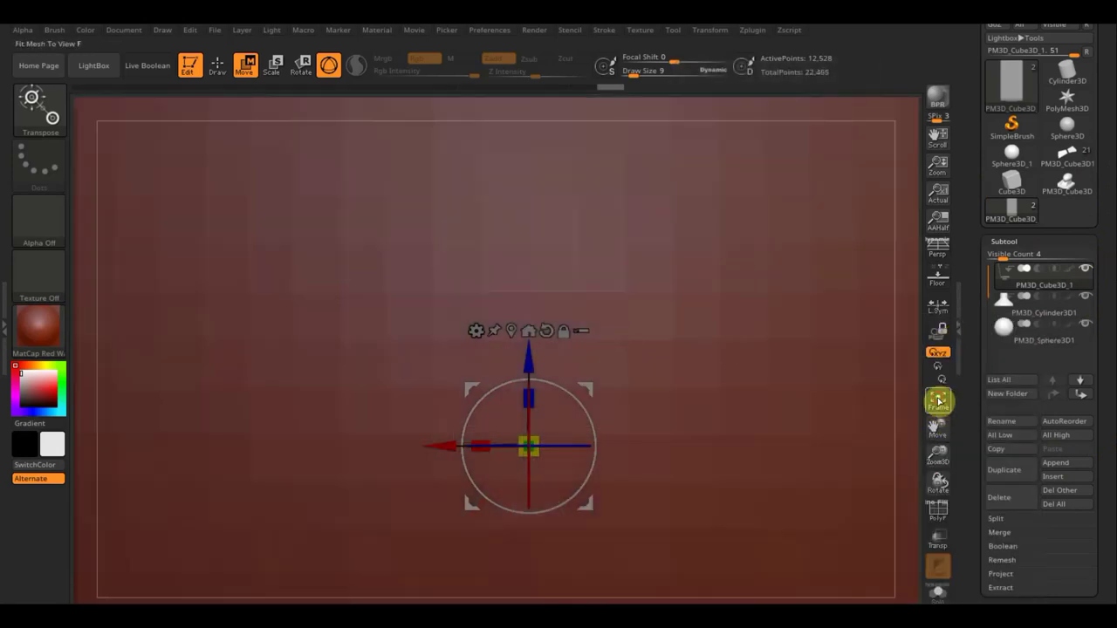
left_click(938, 401)
left_click(938, 401)
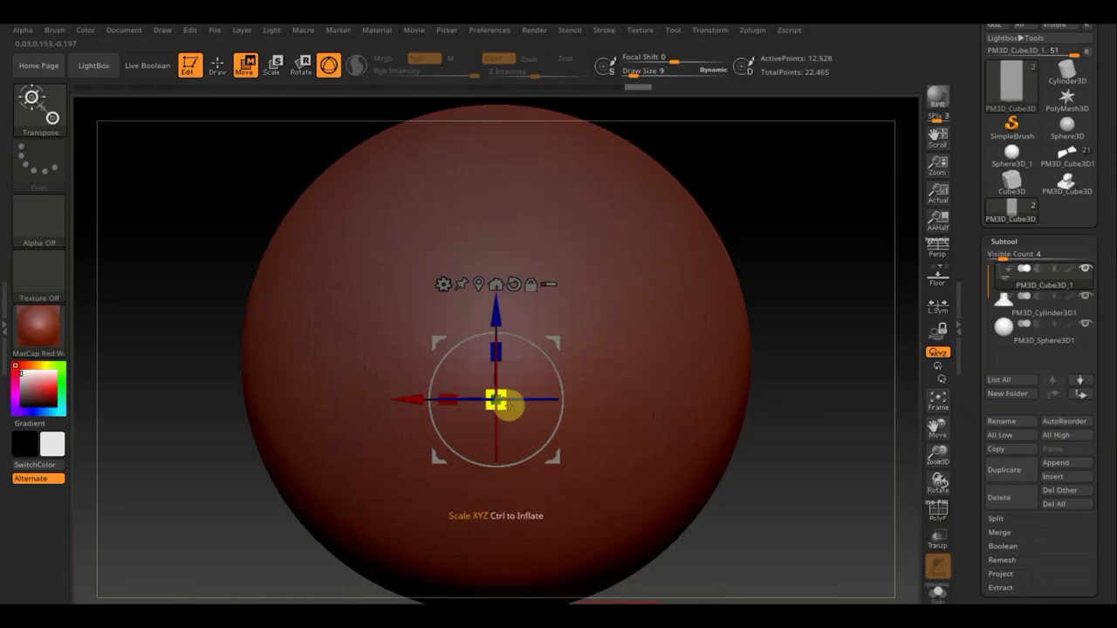
left_click_drag(509, 404, 480, 382)
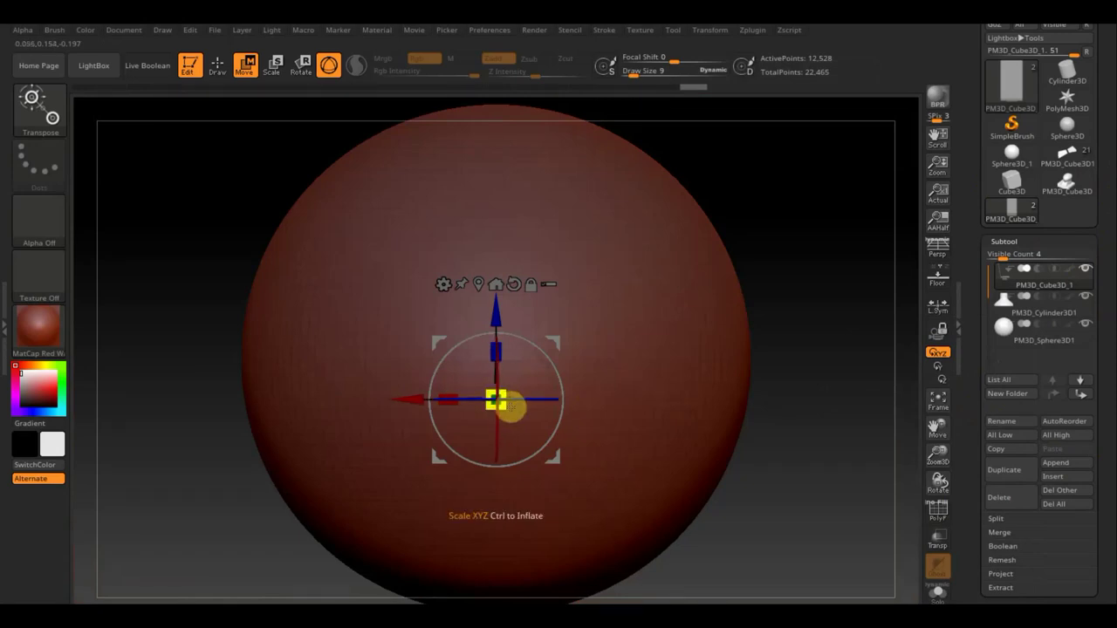
left_click(1006, 336)
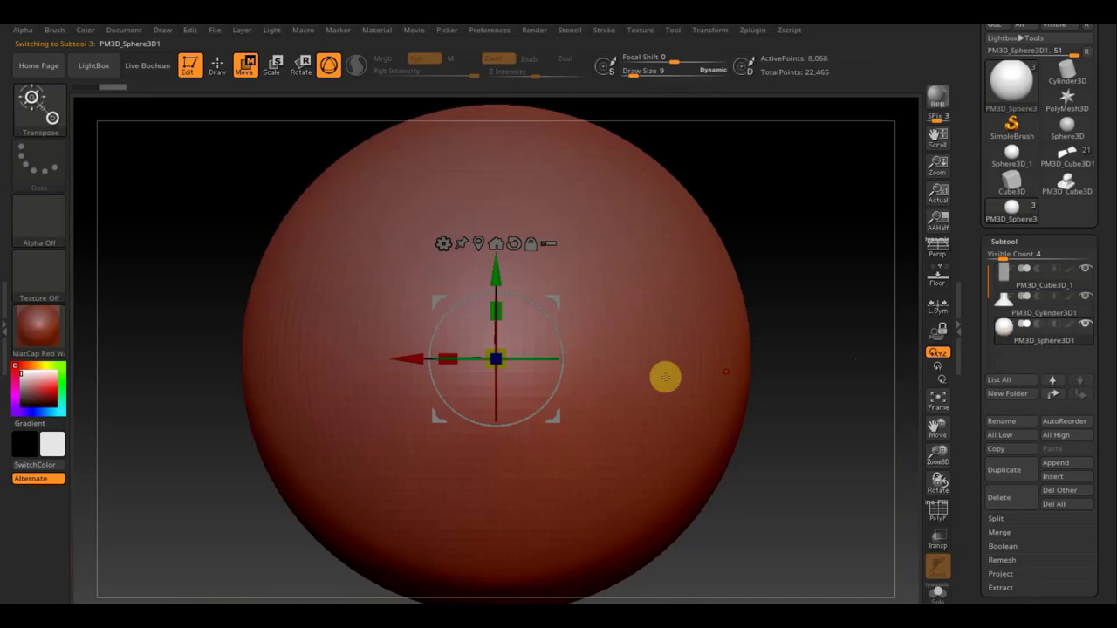
Shrink the sphere, flatten it along one axis, tilt it about 8 degrees and narrow it along X
mouse_move(495, 360)
left_mouse_down()
mouse_move(376, 199)
mouse_move(798, 504)
left_mouse_up()
mouse_move(698, 361)
left_mouse_down()
mouse_move(803, 369)
mouse_move(759, 375)
left_mouse_up()
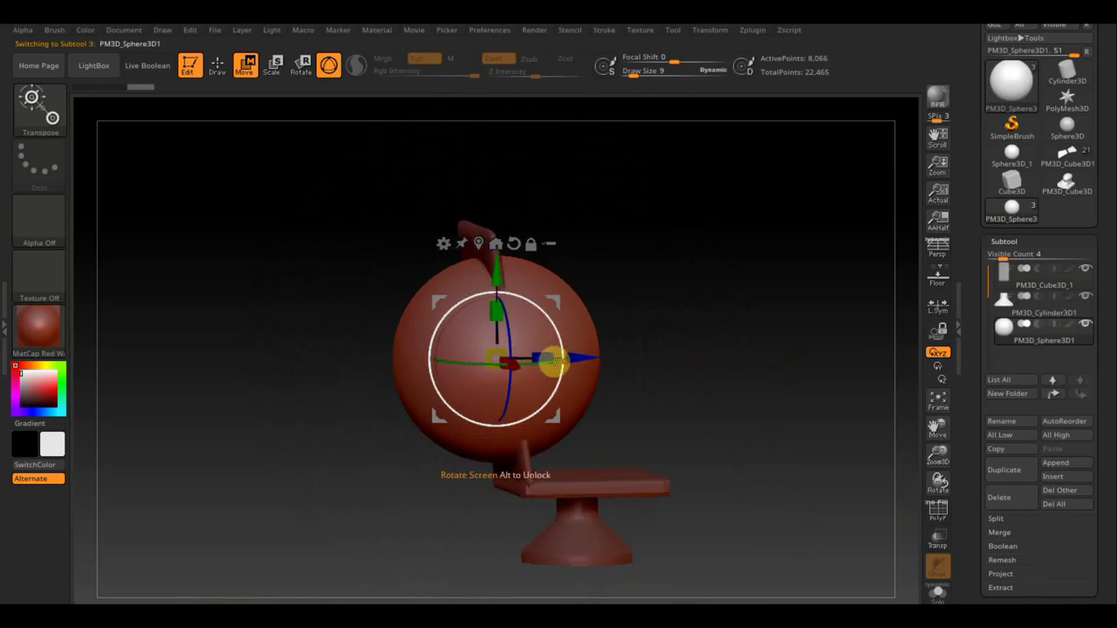
left_click_drag(540, 354, 479, 351)
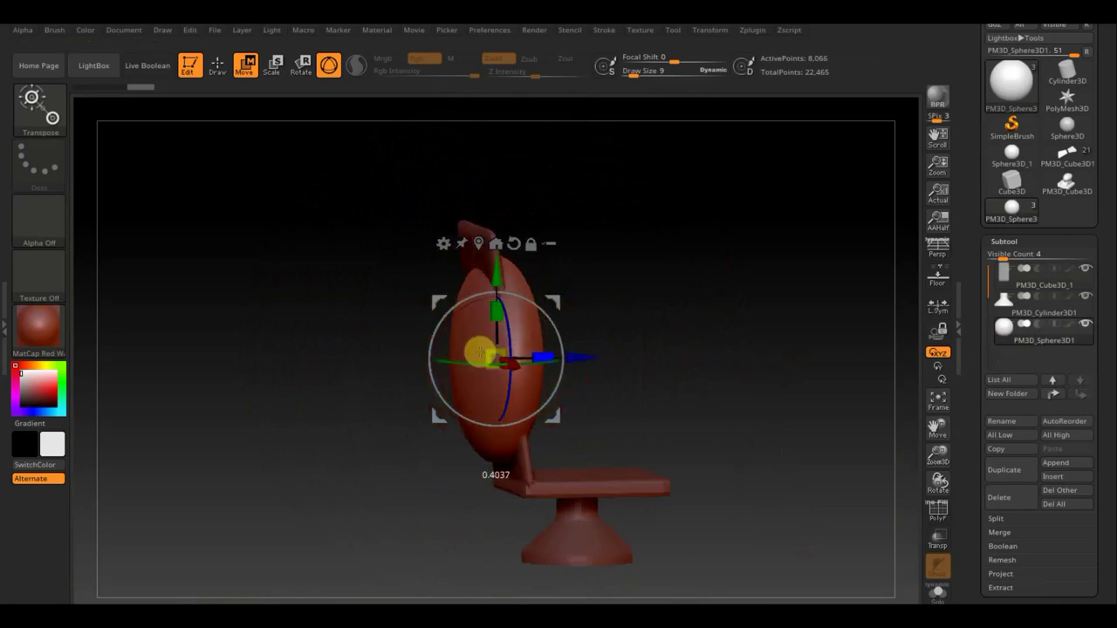
left_click_drag(626, 346, 711, 364)
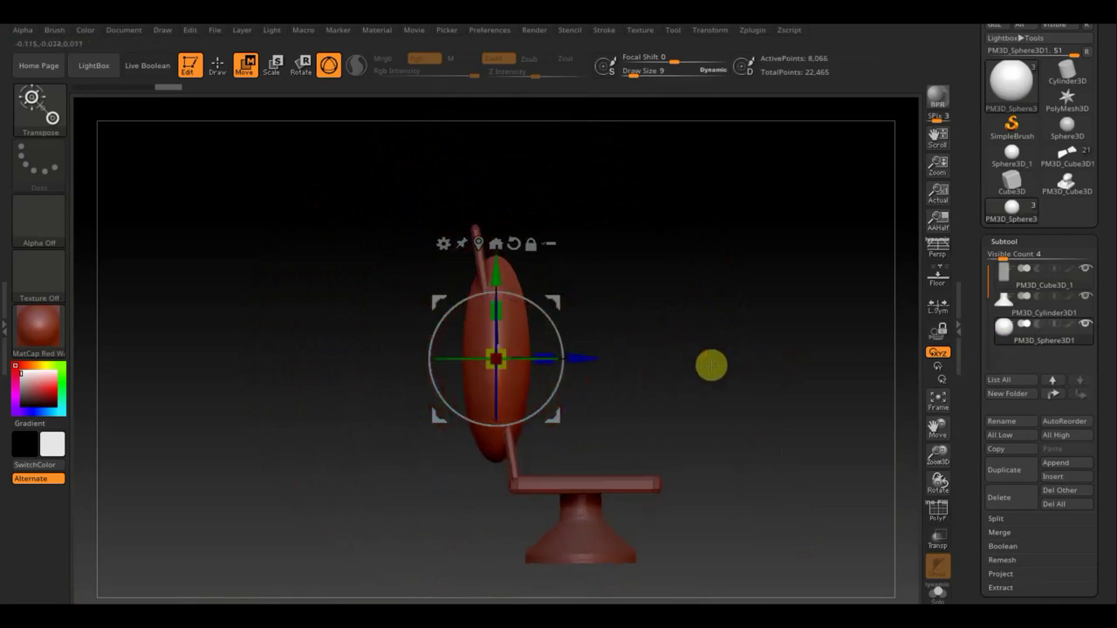
mouse_move(554, 321)
left_mouse_down()
mouse_move(543, 305)
mouse_move(553, 308)
mouse_move(488, 291)
left_mouse_up()
left_click_drag(828, 319, 748, 320)
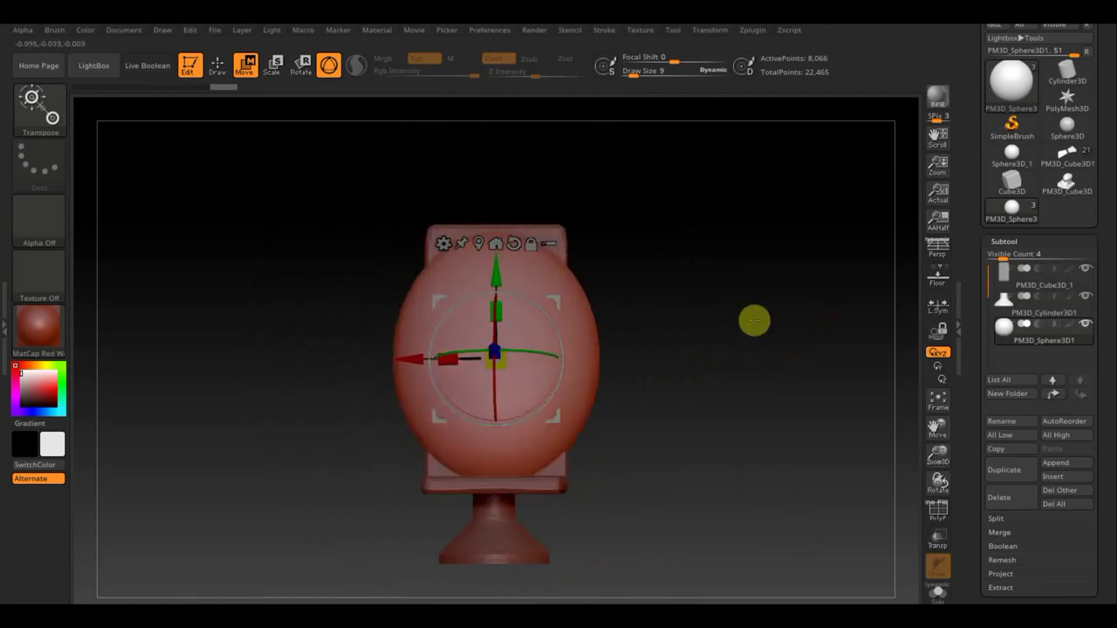
left_click_drag(445, 358, 480, 366)
mouse_move(609, 348)
left_mouse_down()
mouse_move(649, 370)
mouse_move(721, 372)
mouse_move(736, 390)
left_mouse_up()
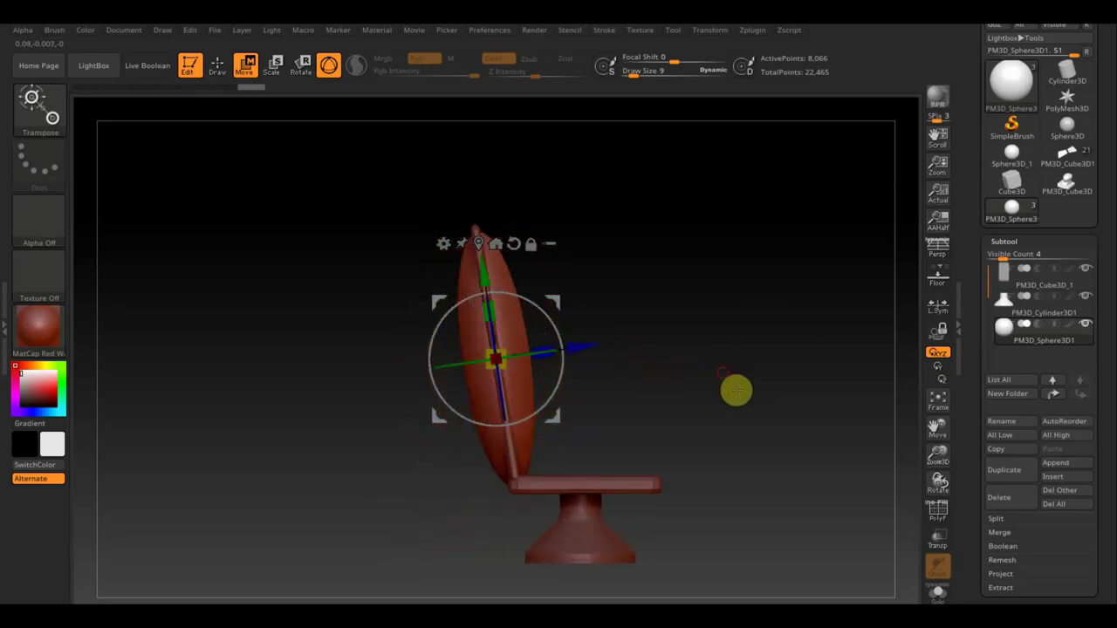
left_click(217, 64)
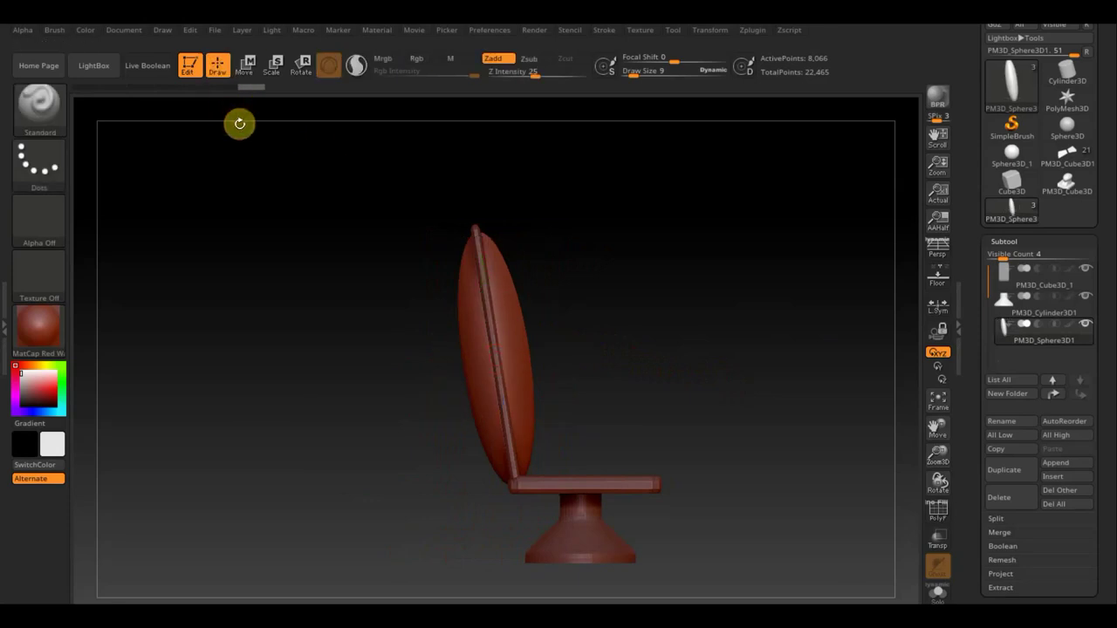
Slice the flattened oval lengthwise with TrimCurve, keeping one flat-faced half
left_click(50, 119, "ctrl+shift")
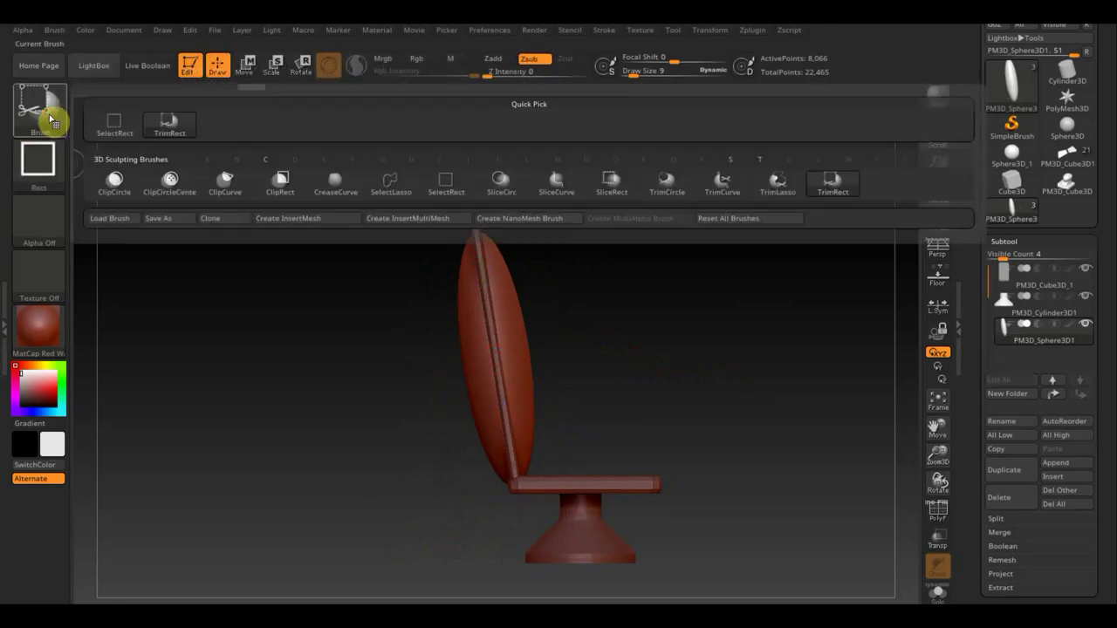
left_click(734, 178)
mouse_move(522, 565)
left_mouse_down()
mouse_move(443, 263)
mouse_move(451, 174)
mouse_move(469, 149)
left_mouse_up()
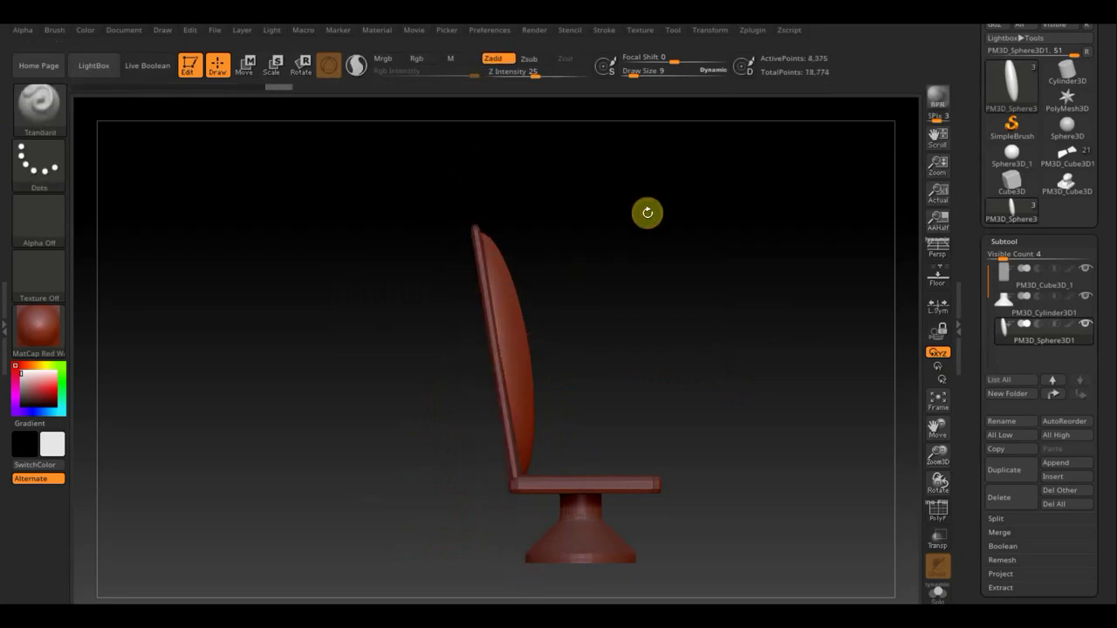
left_click(244, 65)
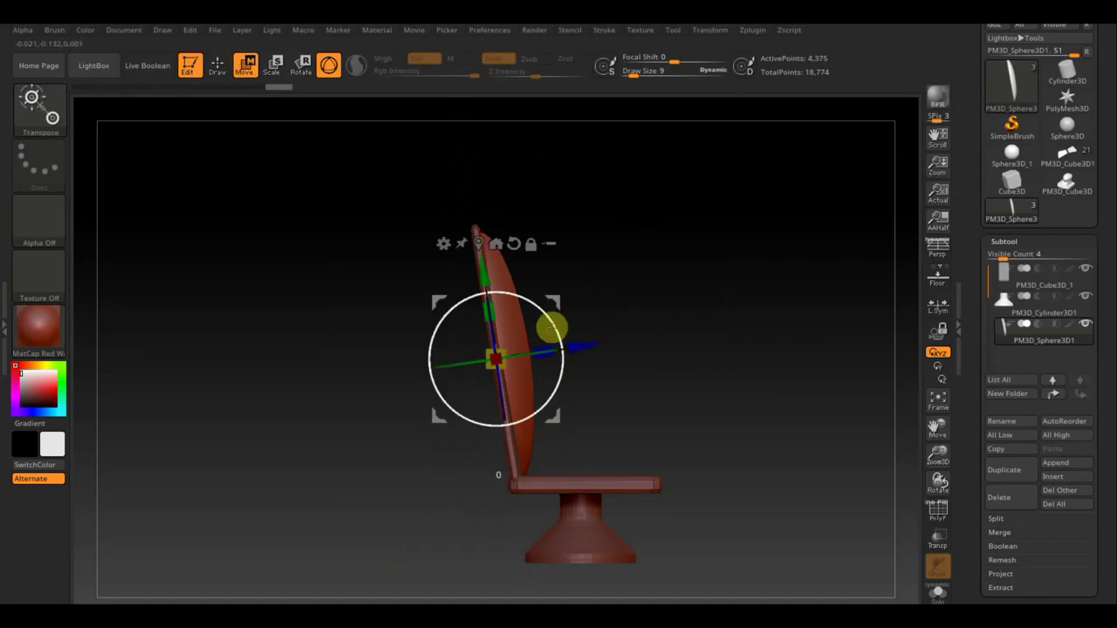
Rotate the half-oval shell a few degrees and nudge it along Z against the plank's back
left_click_drag(551, 328, 556, 326)
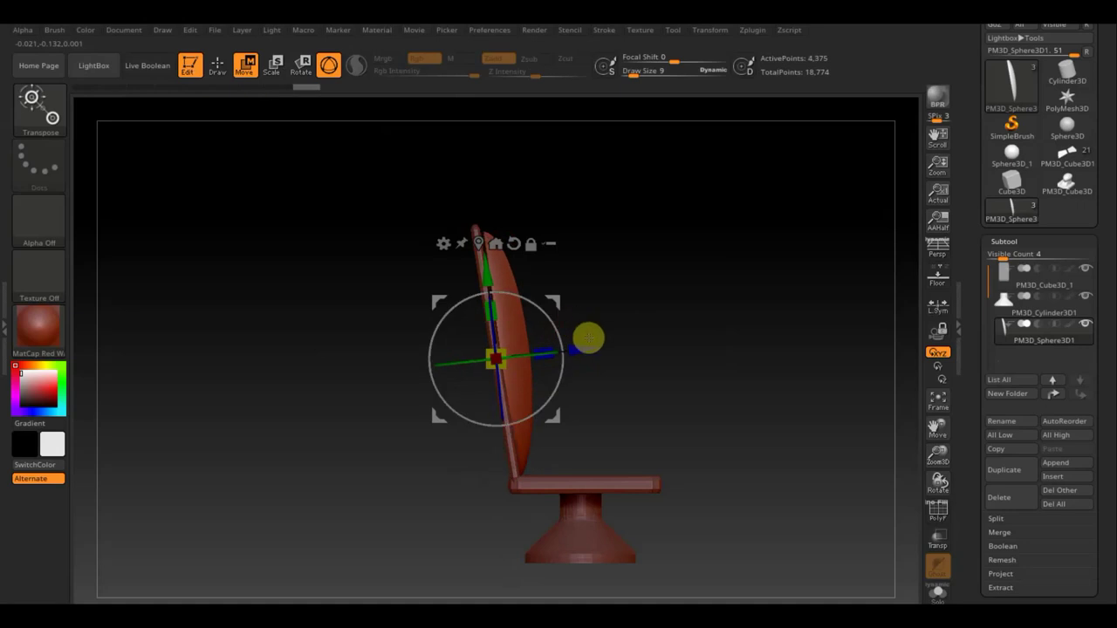
left_click_drag(593, 346, 596, 350)
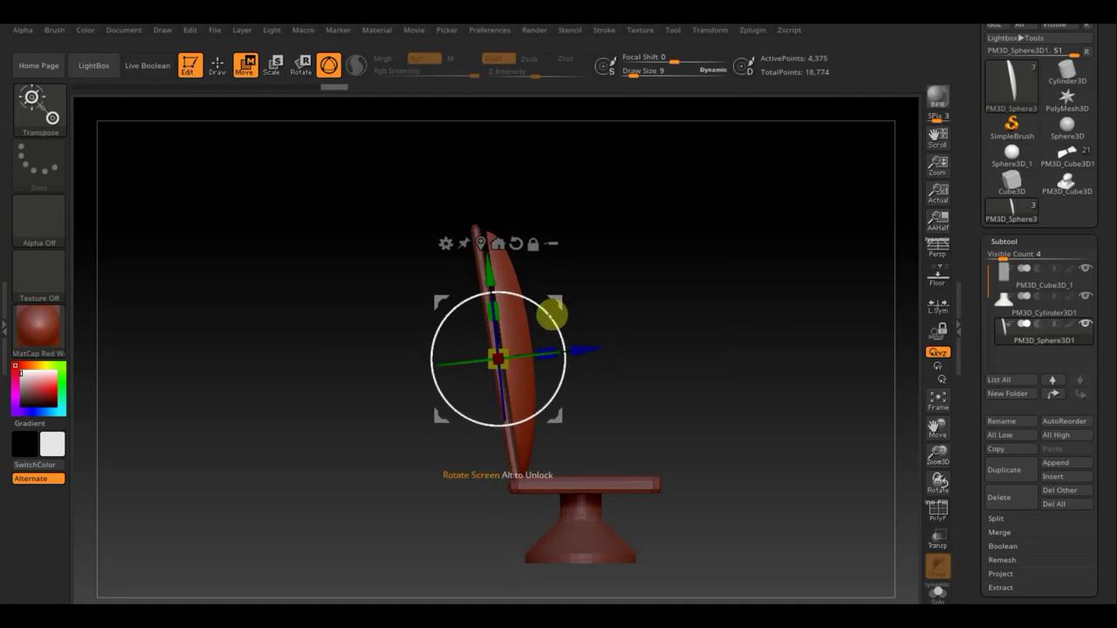
left_click_drag(552, 314, 551, 316)
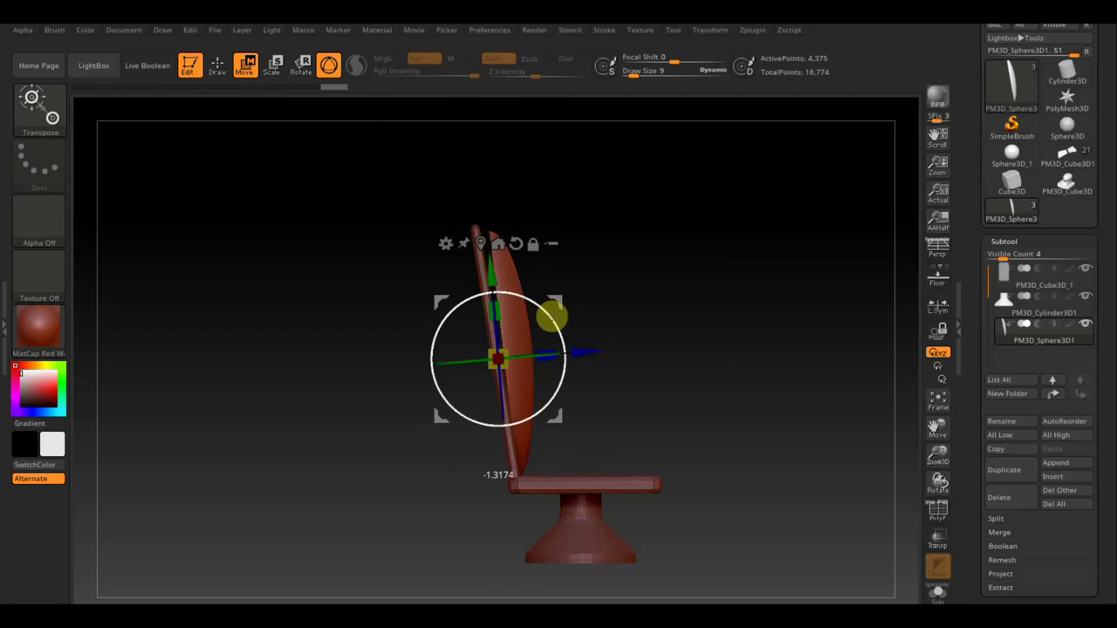
left_click_drag(552, 316, 547, 318)
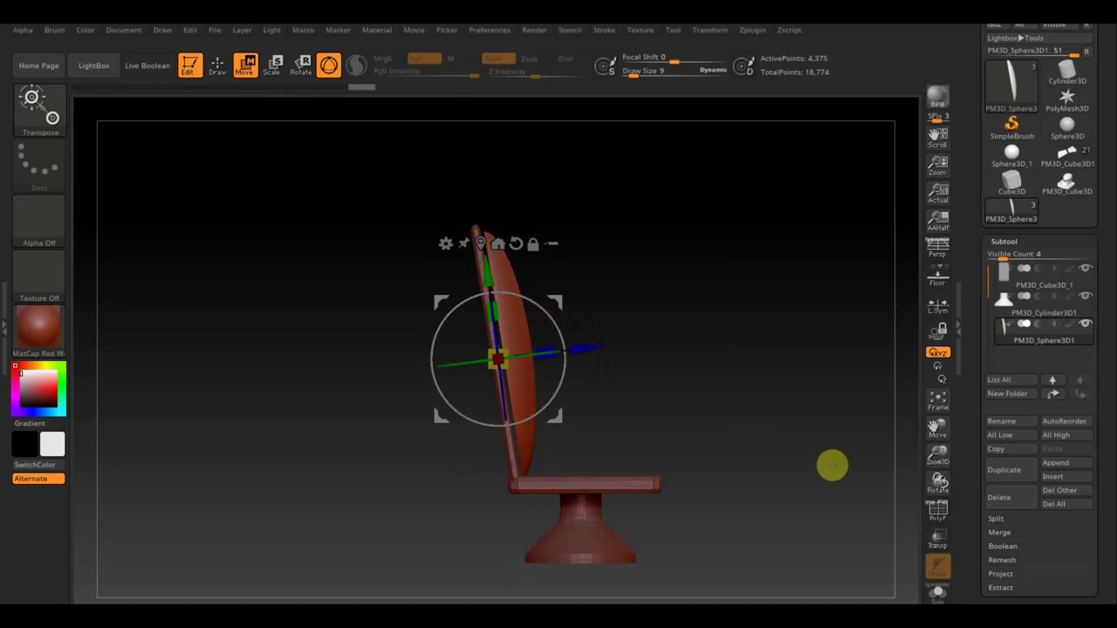
scroll(1108, 515, "down", 2)
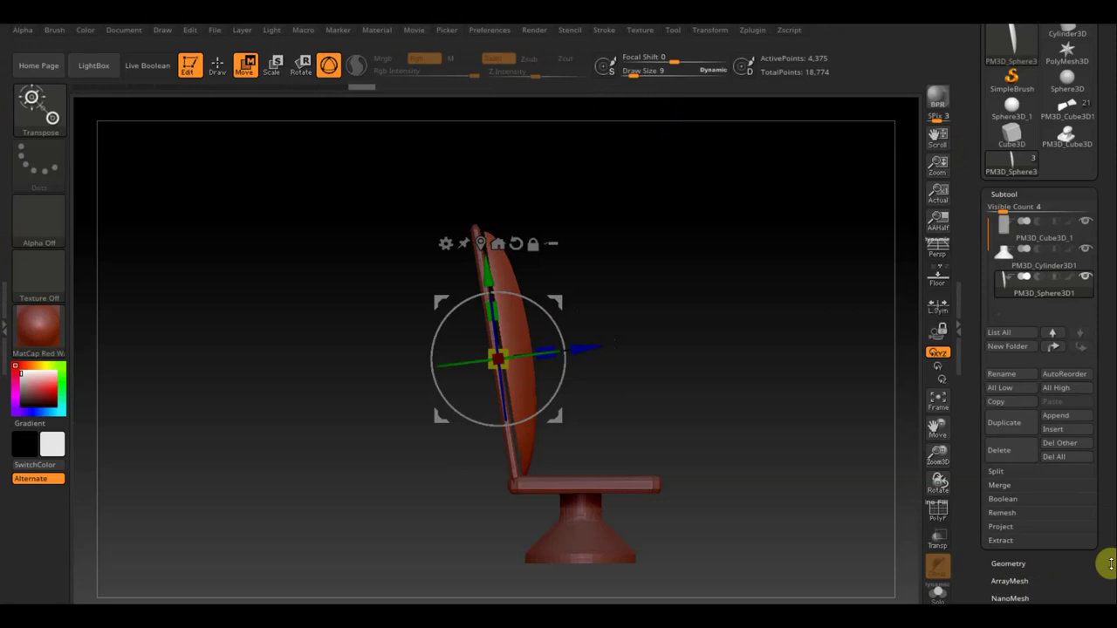
Undo a low-resolution first remesh, then DynaMesh the oval panel at resolution 312
left_click(1003, 562)
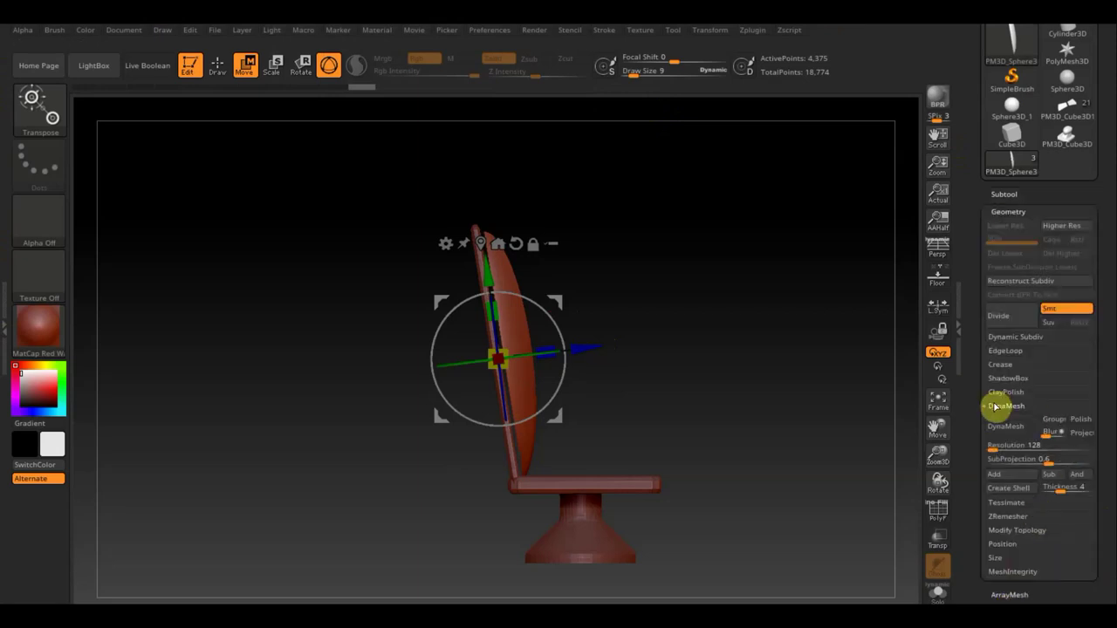
left_click(1002, 428)
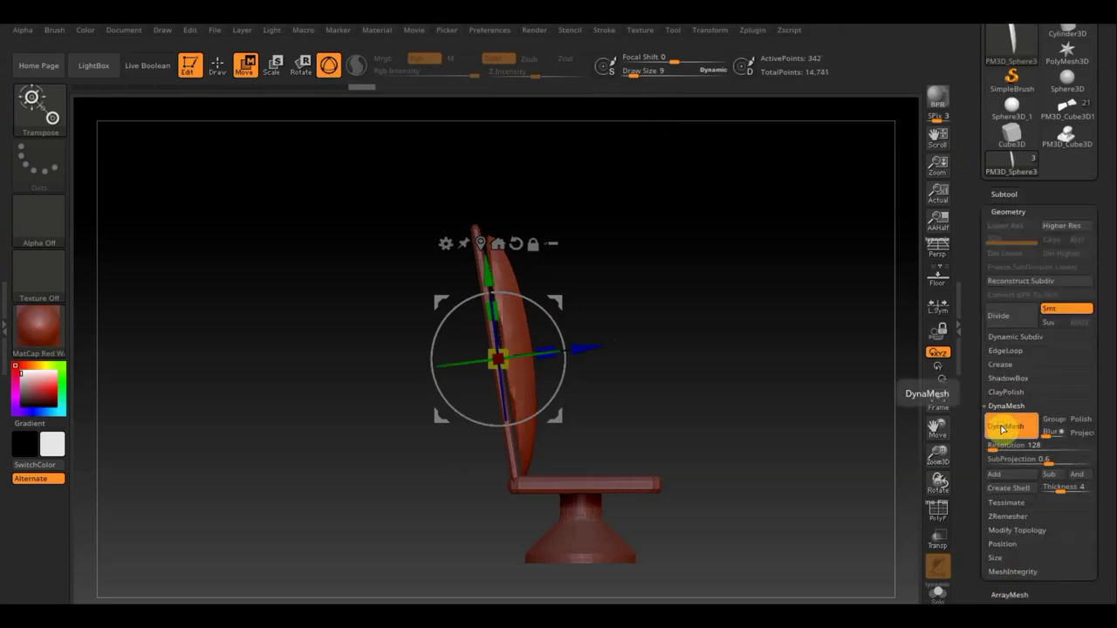
key("ctrl+z")
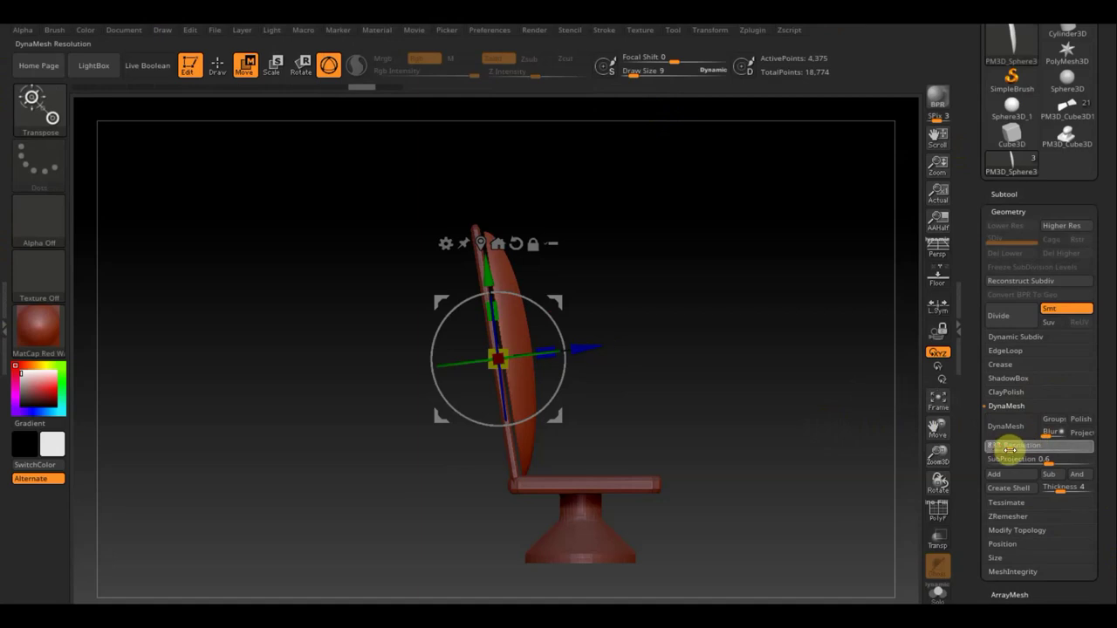
left_click_drag(997, 441, 1003, 447)
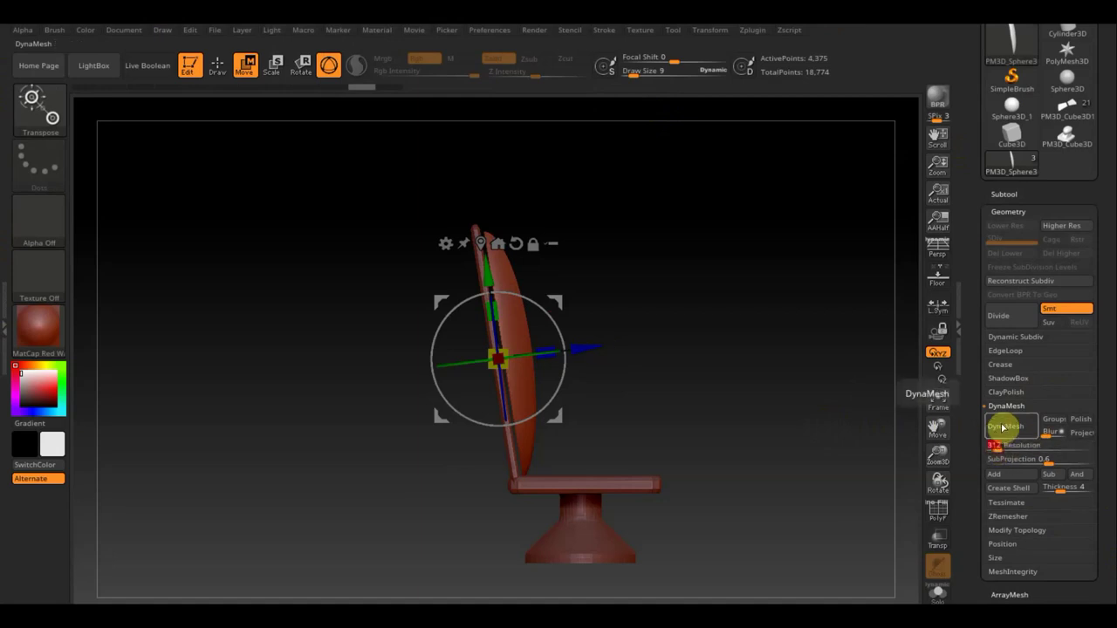
left_click(1005, 426)
mouse_move(597, 405)
left_mouse_down()
mouse_move(552, 399)
mouse_move(741, 404)
left_mouse_up()
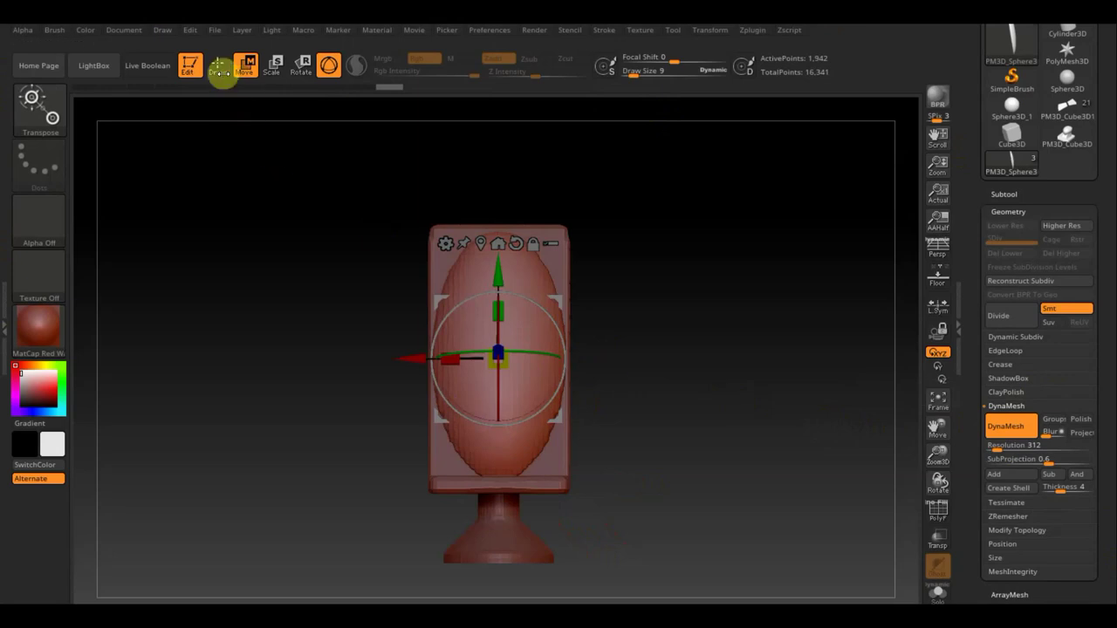
left_click(217, 64)
Use Move Topology at Draw Size 42 to pull the panel's top and bottom into a rounded rectangle
left_click(40, 103)
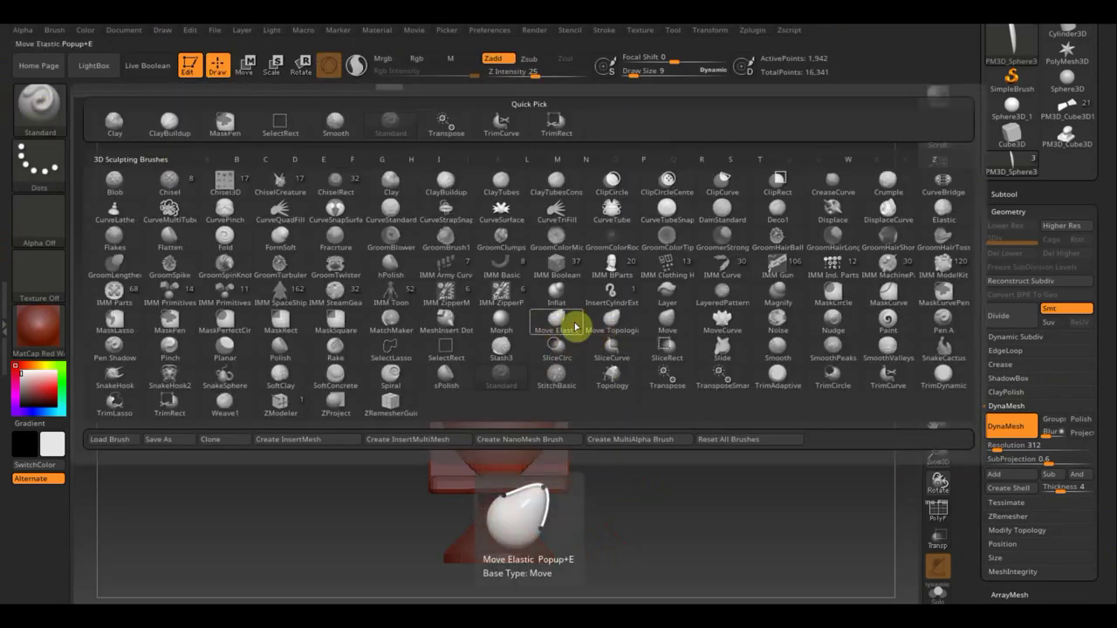
left_click(618, 324)
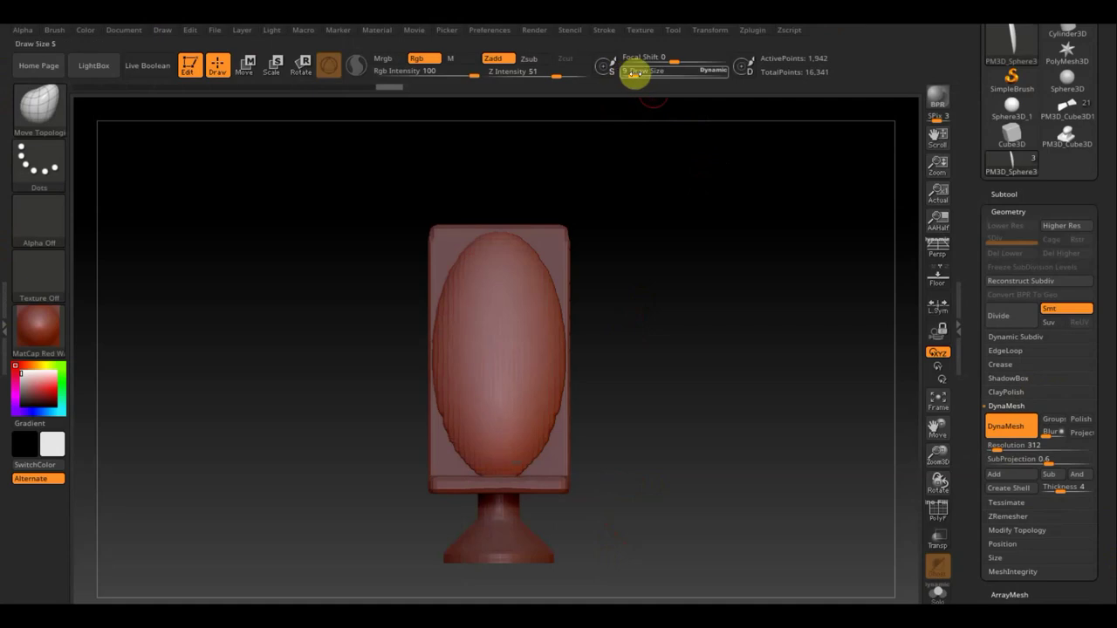
left_click_drag(634, 74, 644, 74)
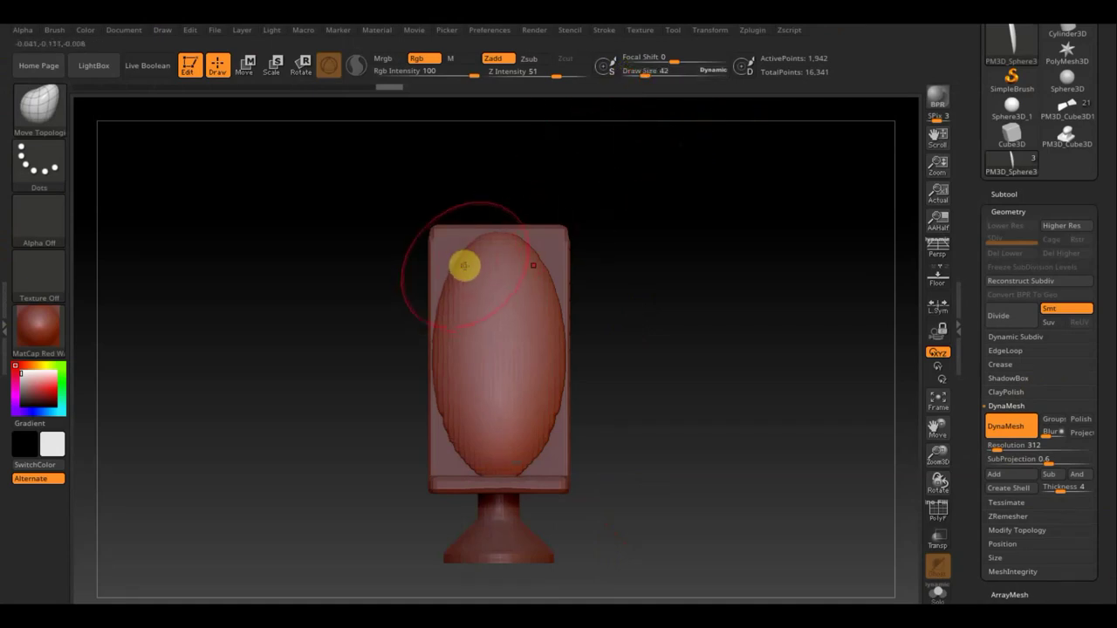
mouse_move(461, 265)
left_mouse_down()
mouse_move(437, 252)
mouse_move(427, 225)
left_mouse_up()
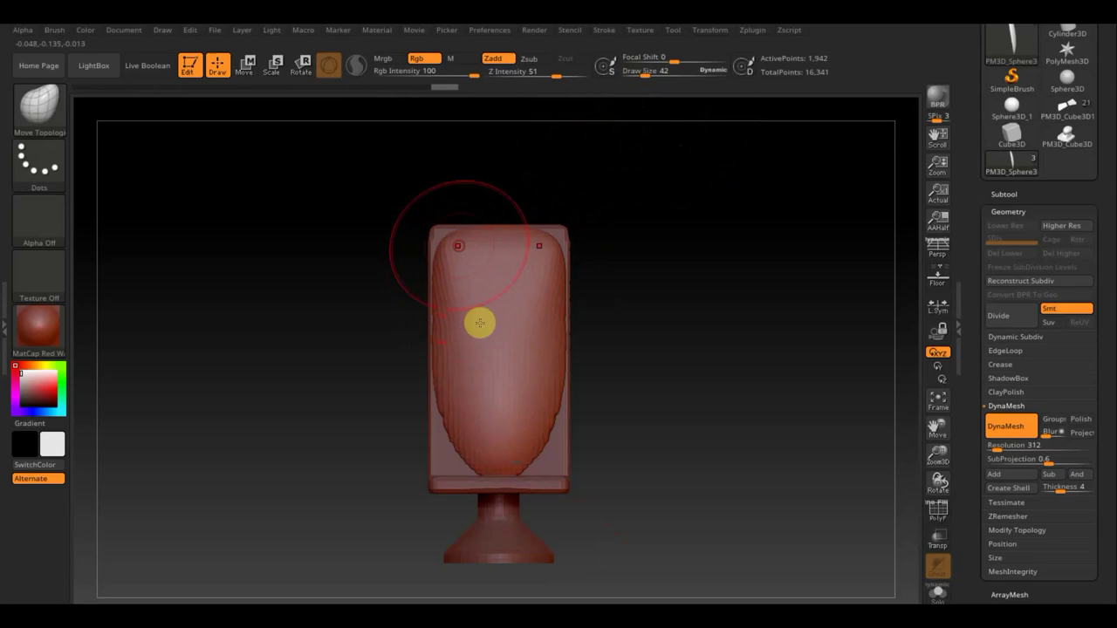
mouse_move(455, 433)
left_mouse_down()
mouse_move(428, 451)
mouse_move(427, 466)
mouse_move(449, 481)
mouse_move(431, 485)
left_mouse_up()
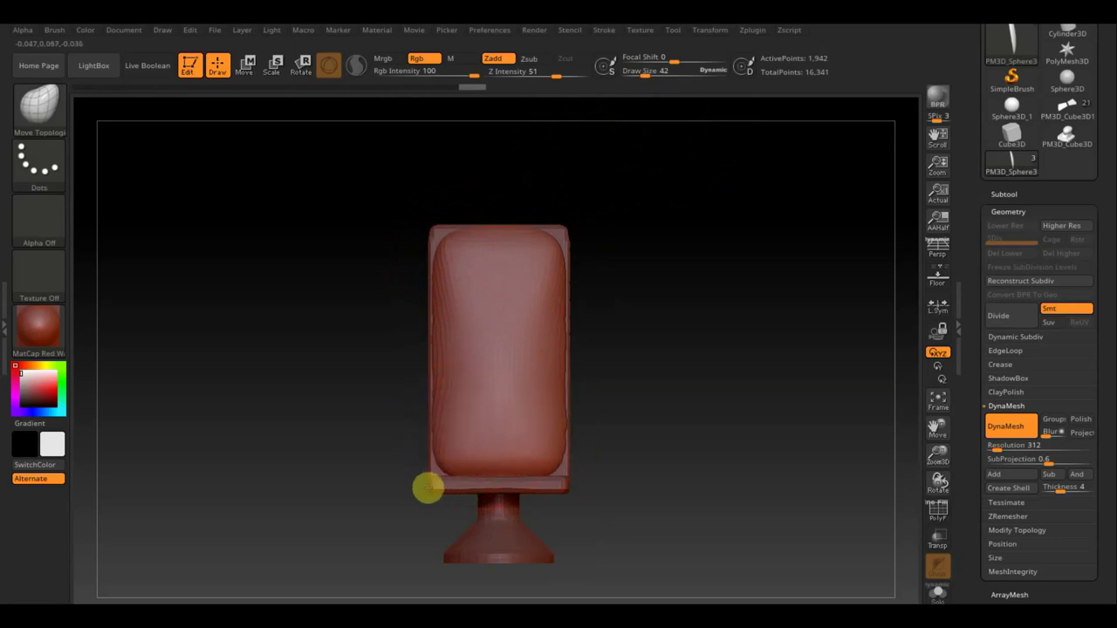
mouse_move(678, 427)
left_mouse_down()
mouse_move(708, 411)
mouse_move(643, 418)
mouse_move(638, 396)
left_mouse_up()
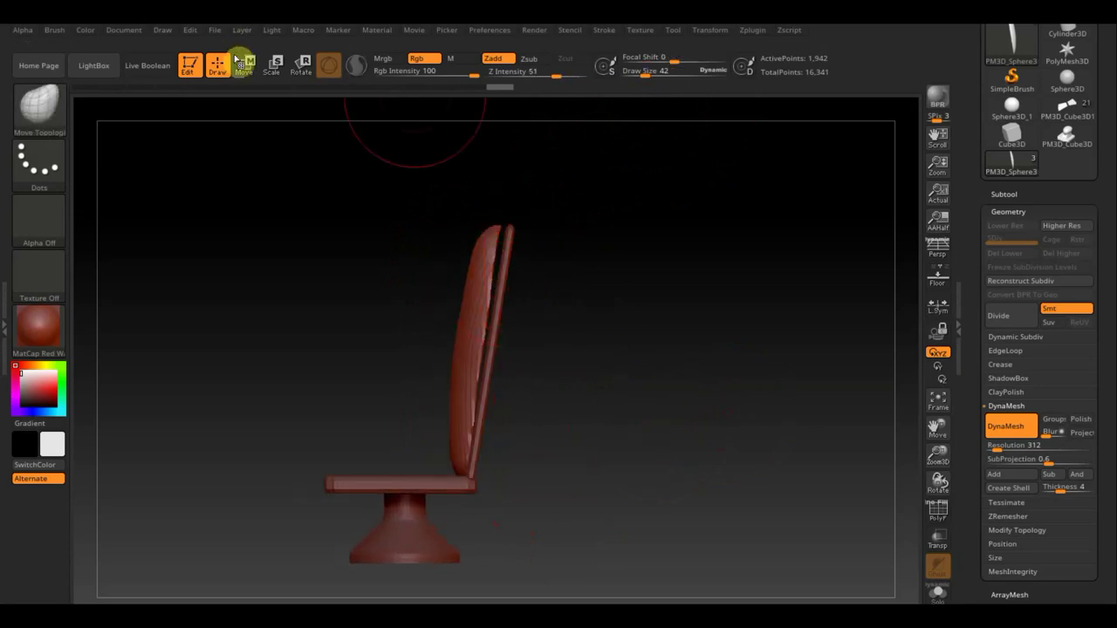
Tilt the rounded panel about -3.3 degrees with the gizmo so it leans on the backing
left_click(245, 65)
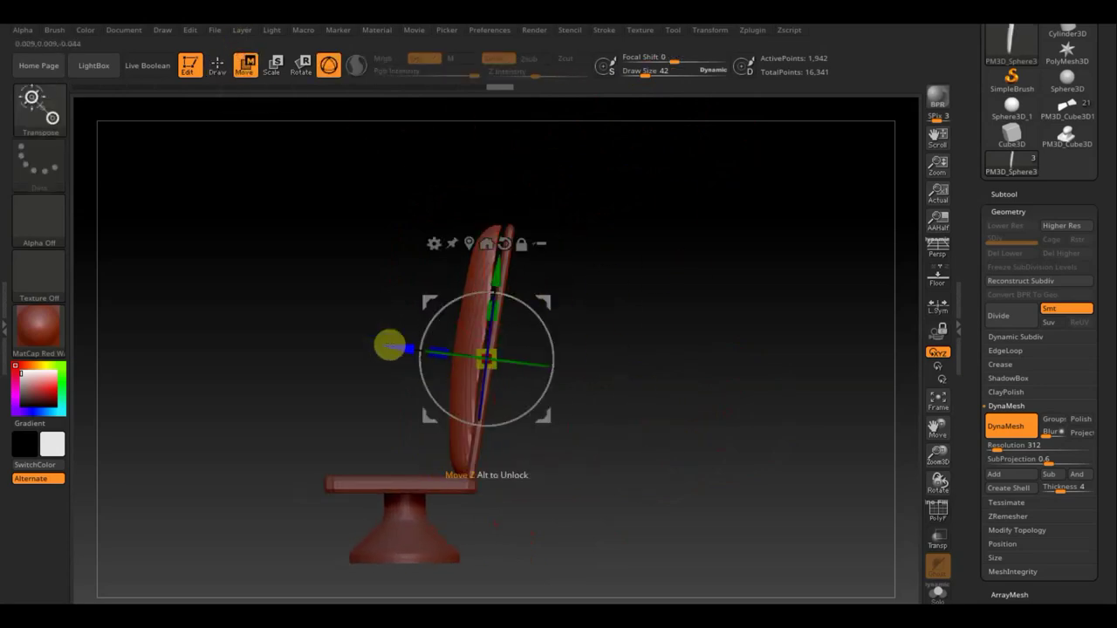
left_click_drag(387, 341, 392, 344)
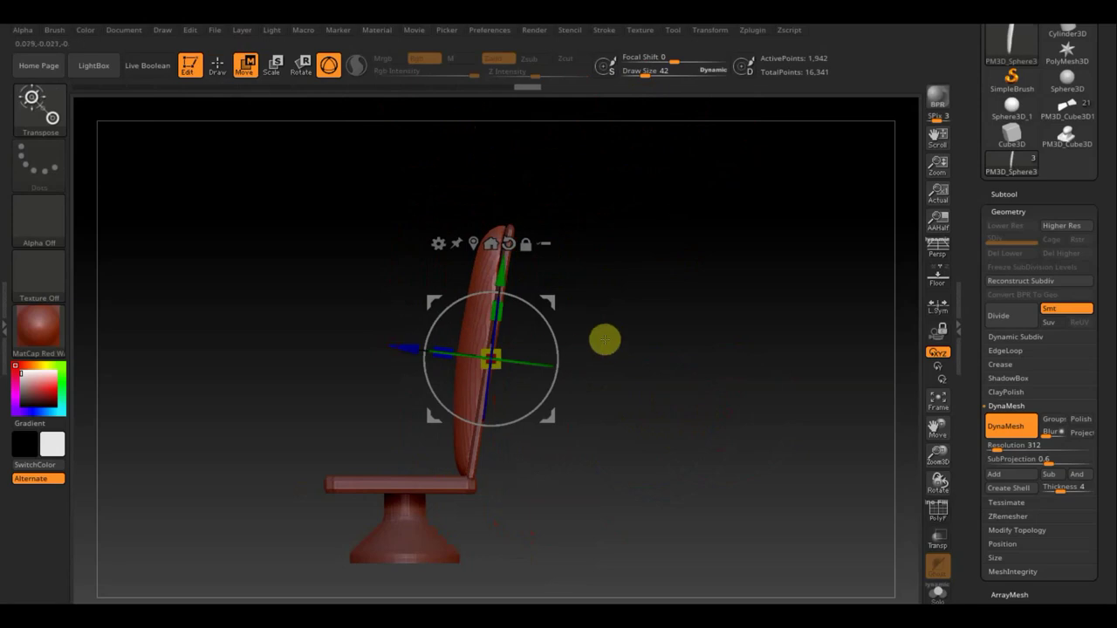
mouse_move(553, 324)
left_mouse_down()
mouse_move(548, 331)
mouse_move(742, 326)
left_mouse_up()
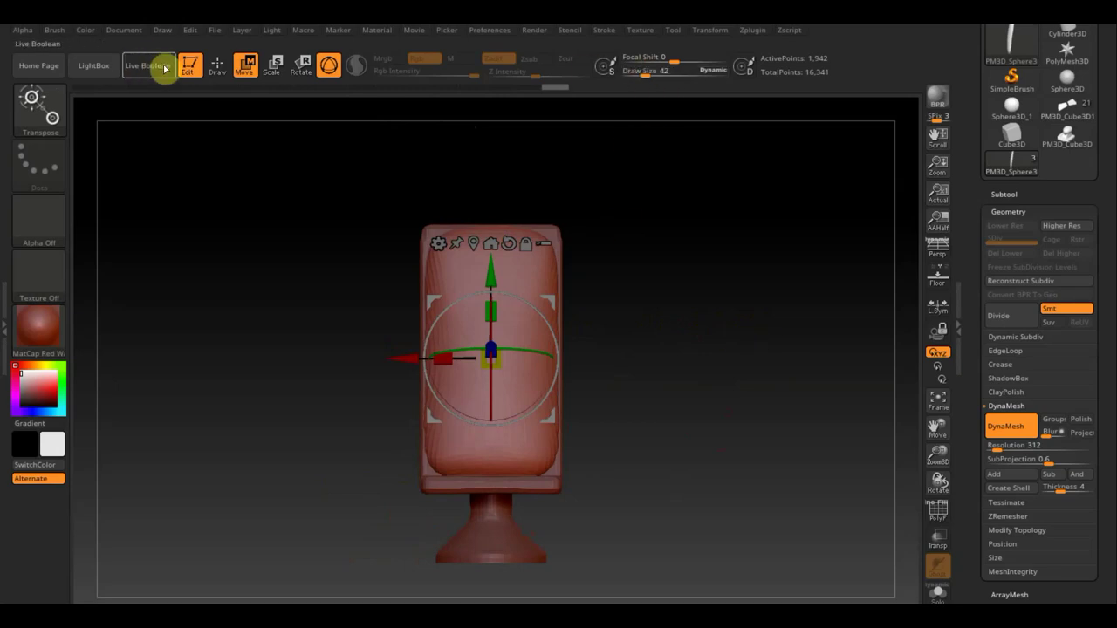
Select PM3D_Cube3D_1 and smooth its top and bottom rim corners
left_click(214, 65)
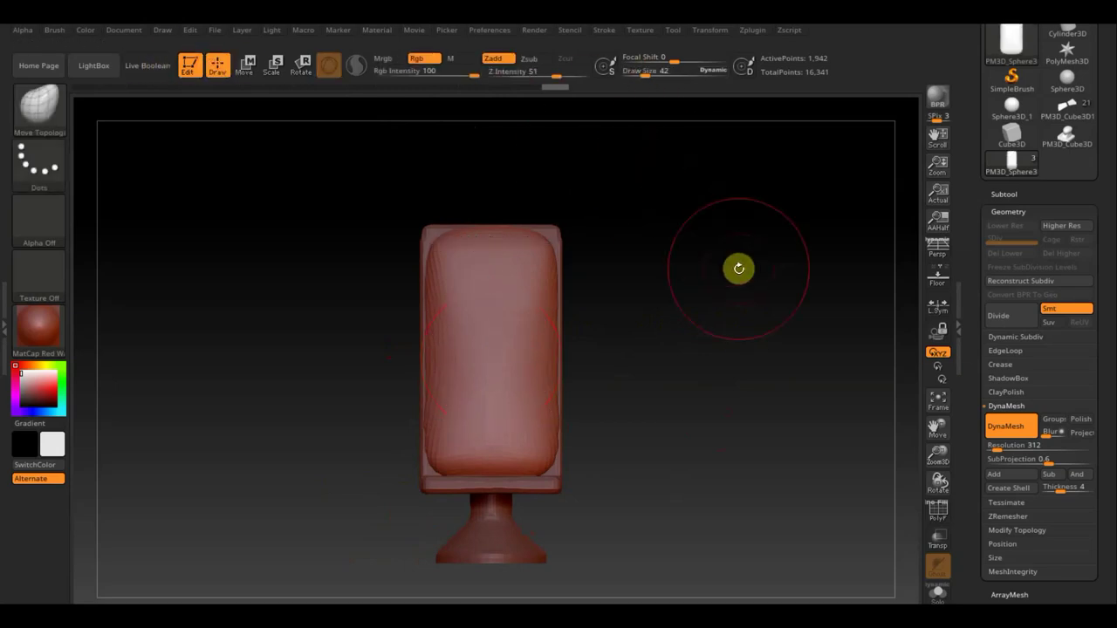
key("n")
left_click(534, 312)
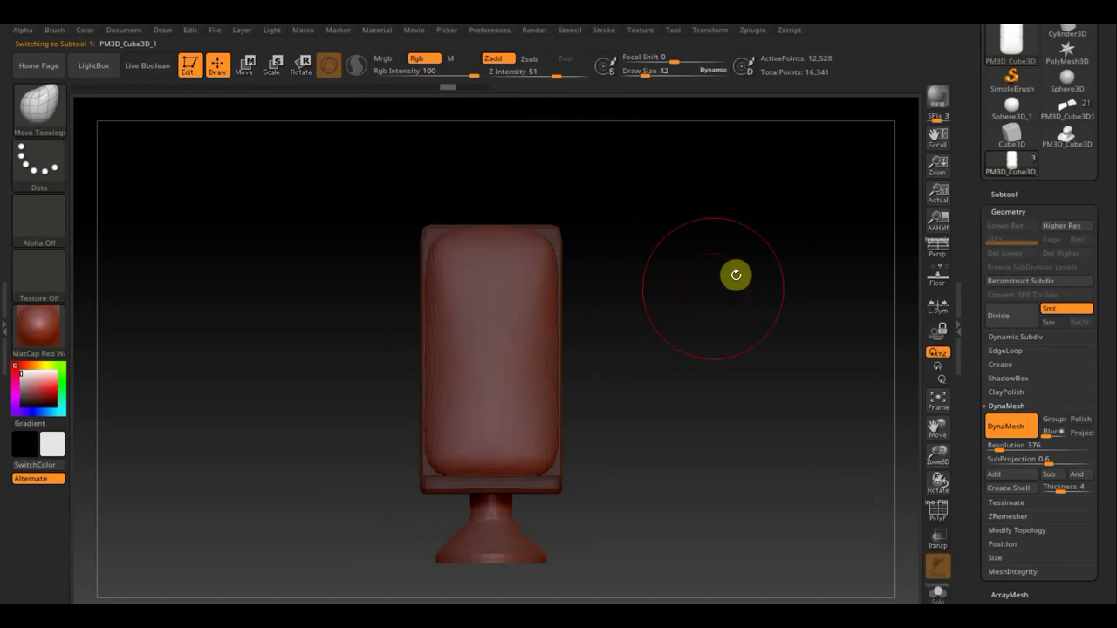
left_click_drag(746, 264, 775, 293, "ctrl")
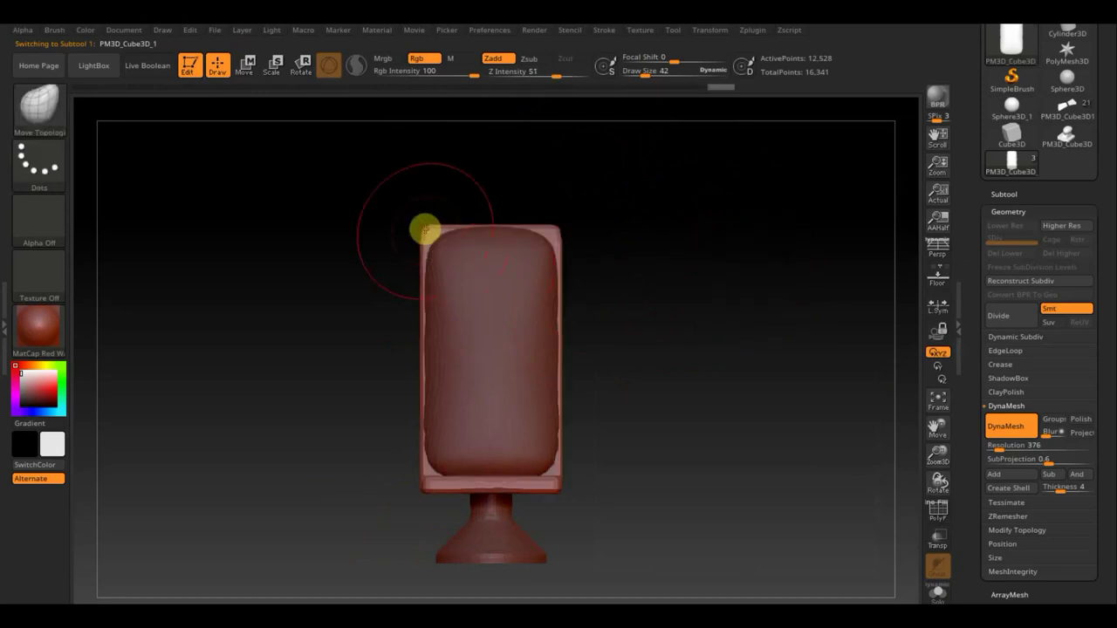
left_click_drag(426, 237, 478, 227, "shift")
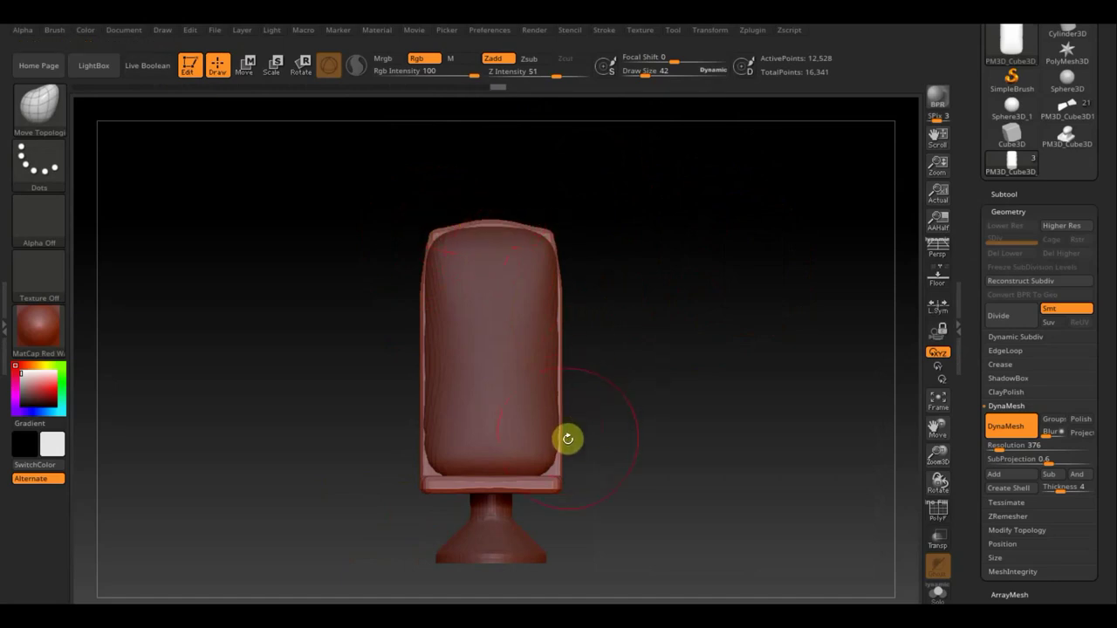
left_click_drag(561, 467, 547, 462, "shift")
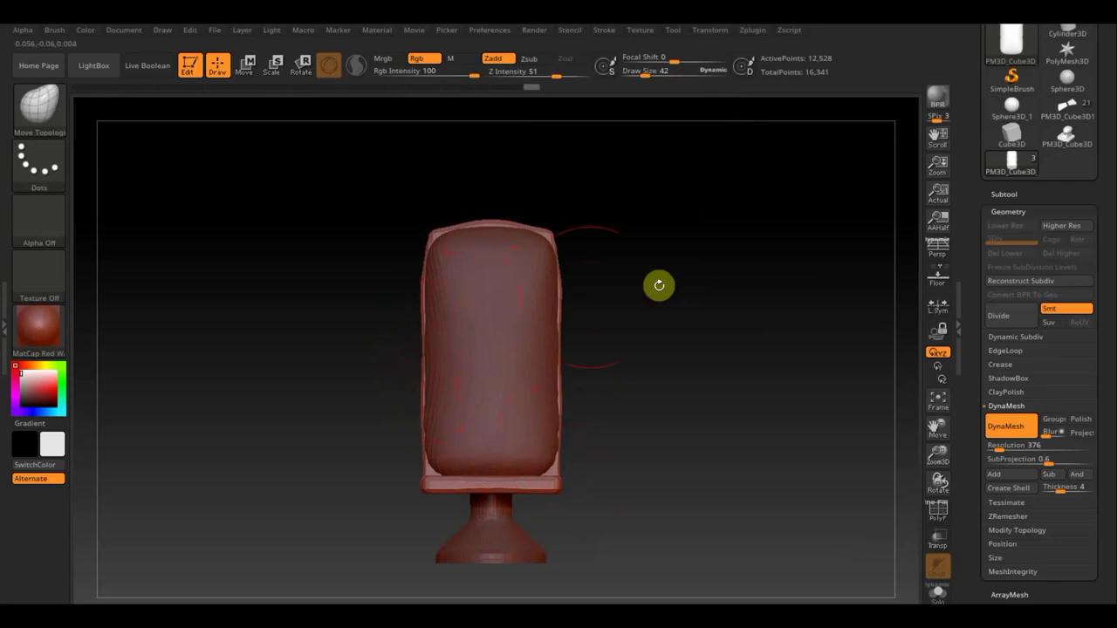
Reduce the brush Draw Size to 12
left_click(653, 70)
left_click_drag(653, 69, 634, 74)
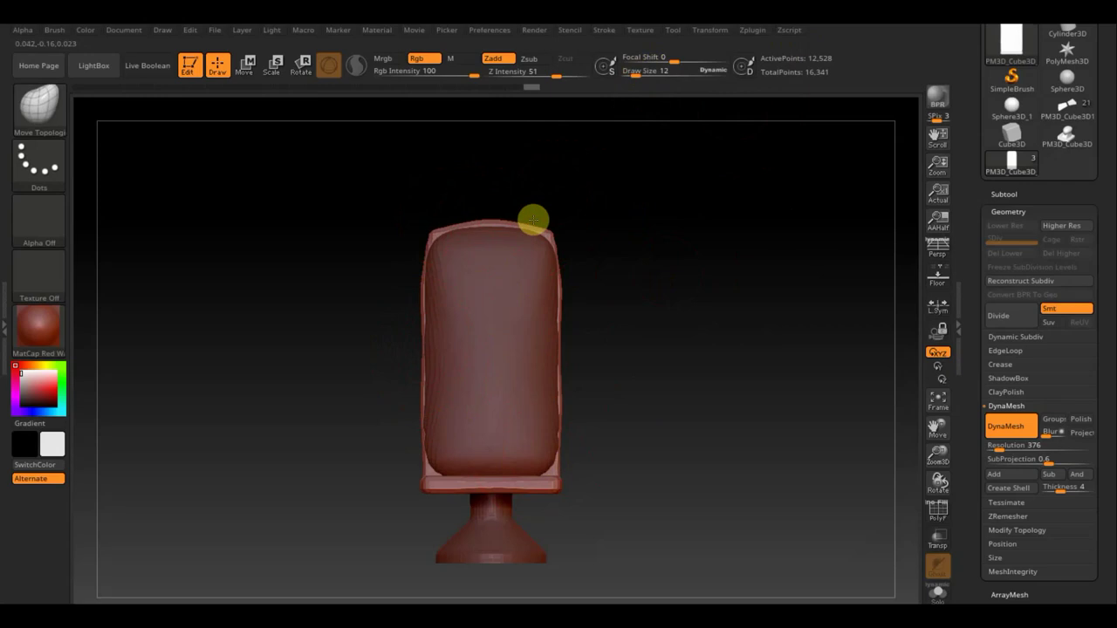
mouse_move(762, 311)
left_mouse_down()
mouse_move(740, 344)
mouse_move(716, 349)
mouse_move(748, 349)
mouse_move(736, 363)
left_mouse_up()
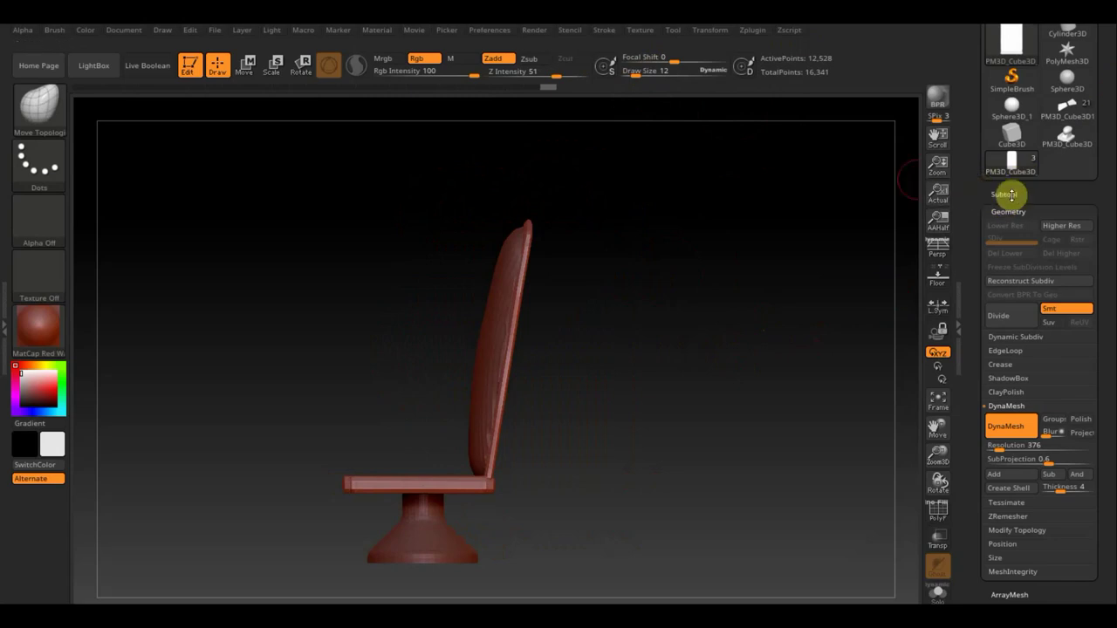
Select the PM3D_Sphere3D1 panel and duplicate it, laying the copy flat
key("n")
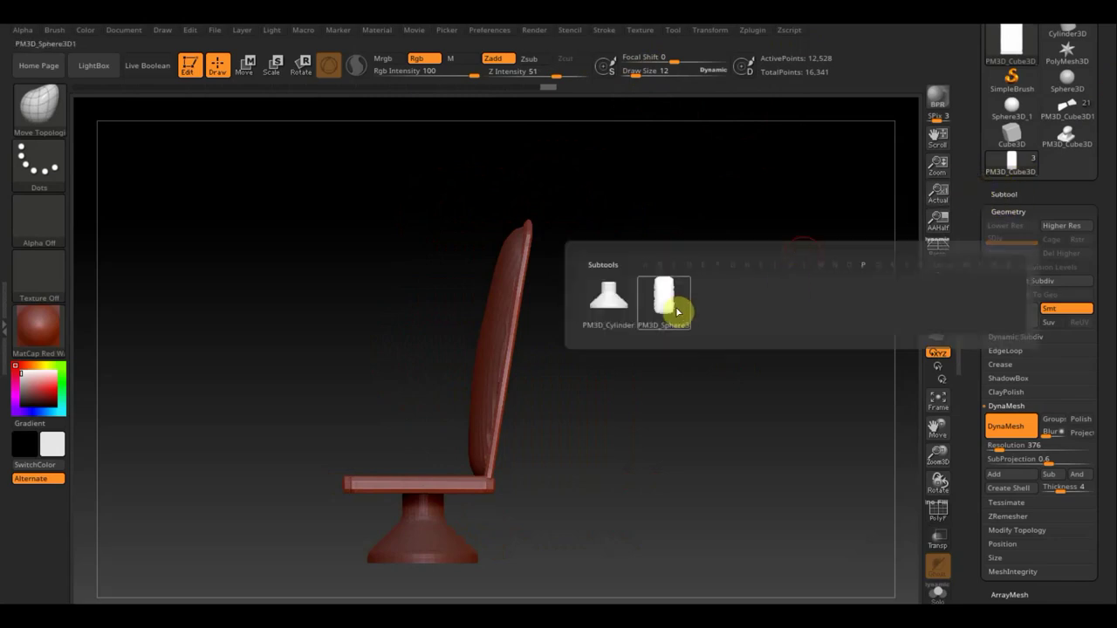
left_click(669, 309)
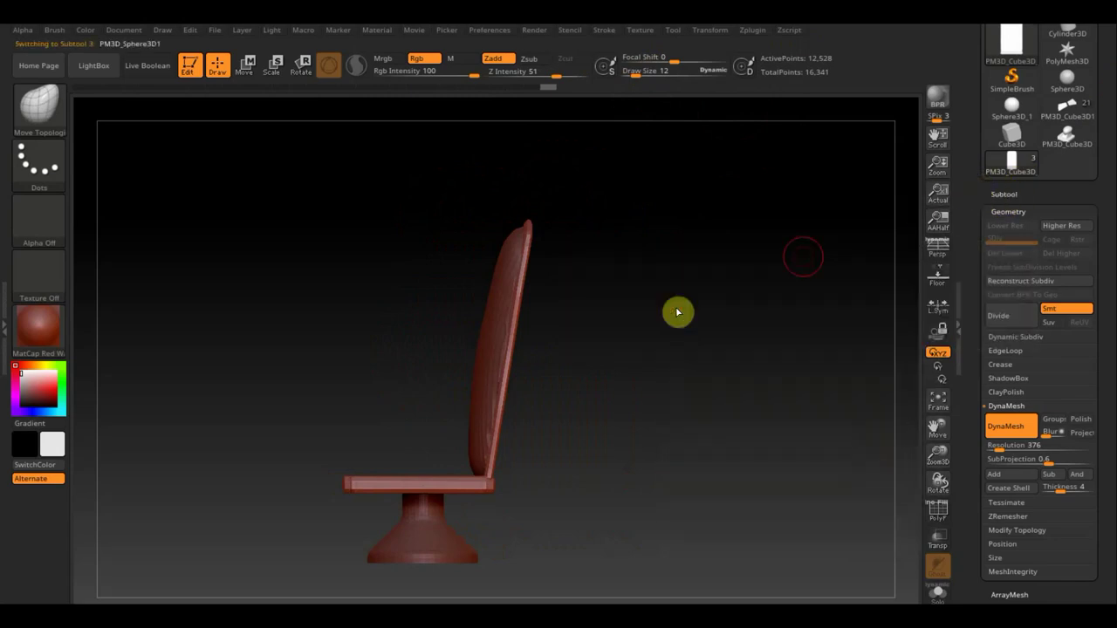
left_click(246, 65)
key("ctrl")
left_click_drag(565, 305, 568, 419, "ctrl")
Lower the flat copy onto the seat, slide it along X and tilt it slightly
left_click_drag(486, 305, 482, 388)
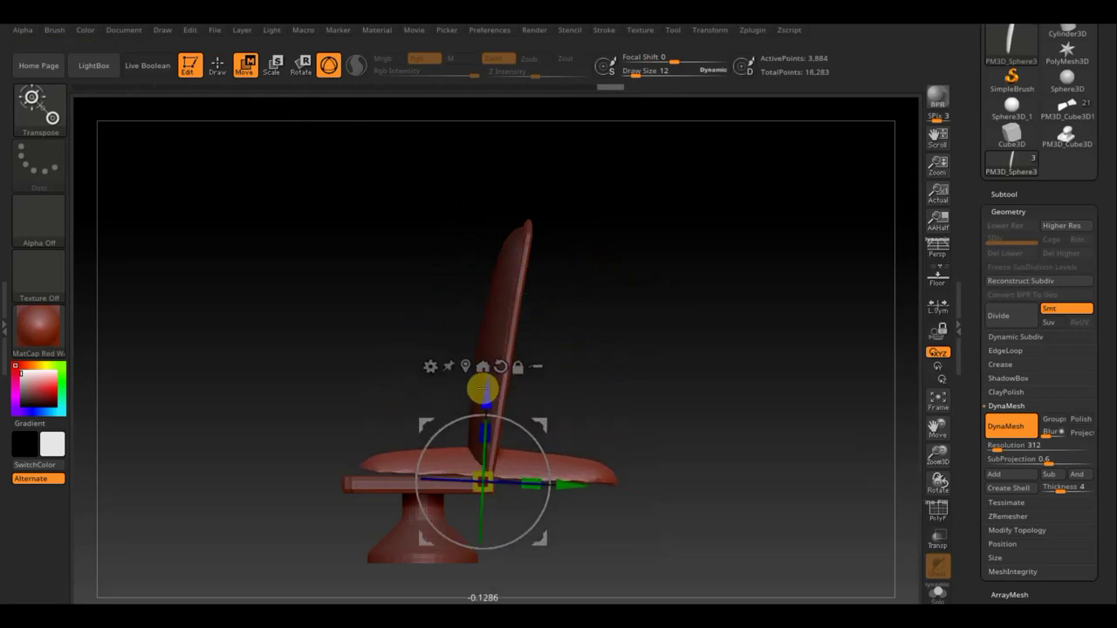
left_click_drag(578, 483, 513, 491)
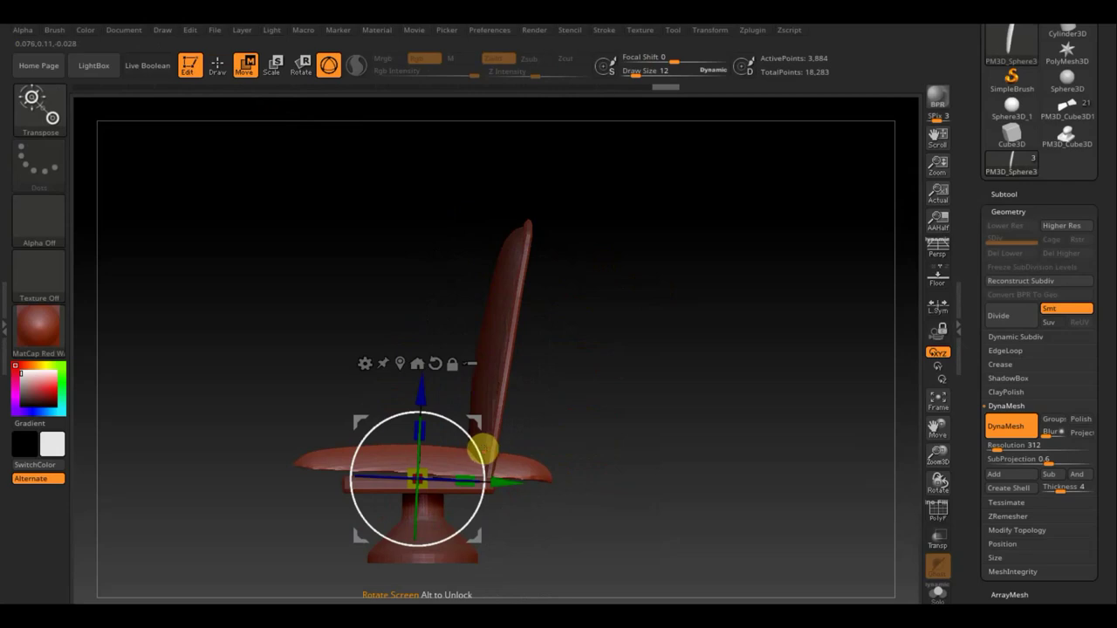
left_click_drag(479, 448, 476, 444)
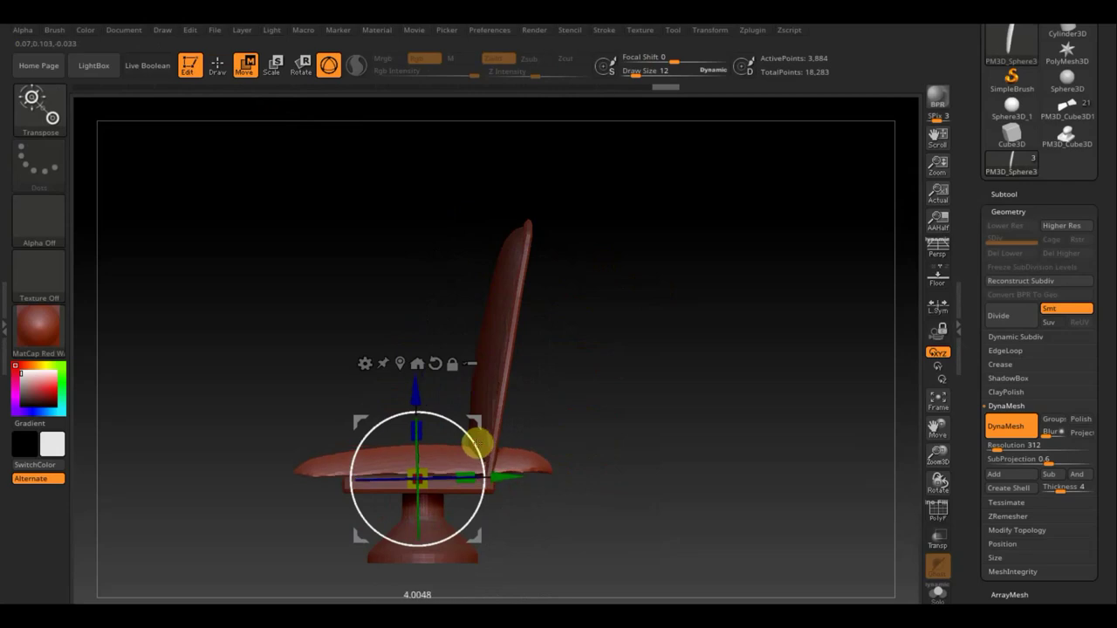
left_click_drag(588, 442, 664, 544)
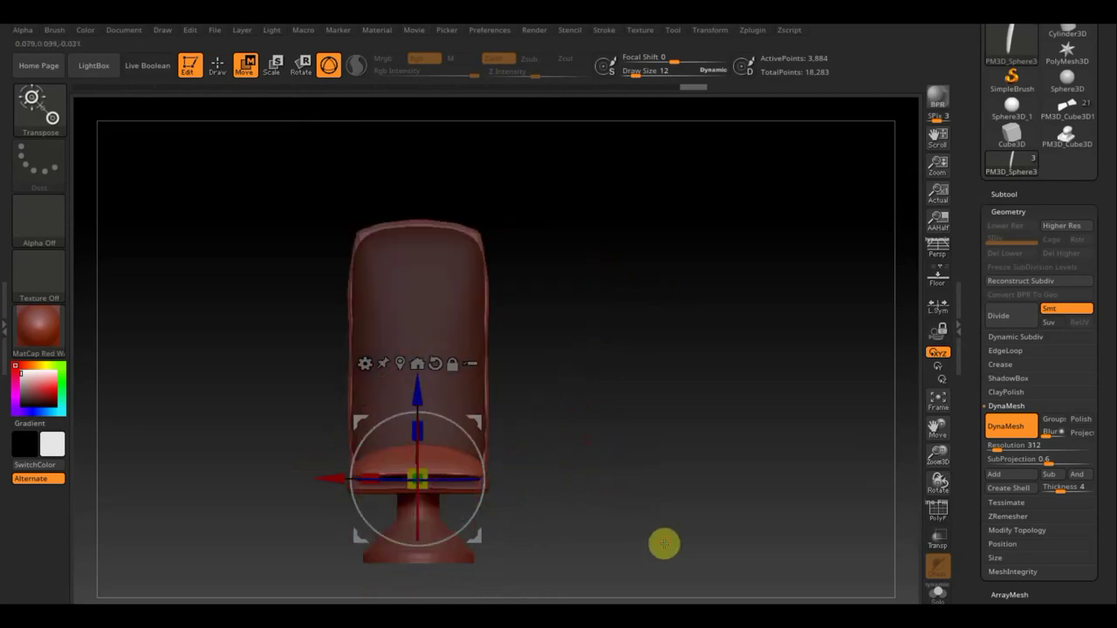
mouse_move(690, 457)
left_mouse_down()
mouse_move(748, 555)
mouse_move(698, 509)
mouse_move(706, 463)
mouse_move(681, 505)
mouse_move(682, 365)
left_mouse_up()
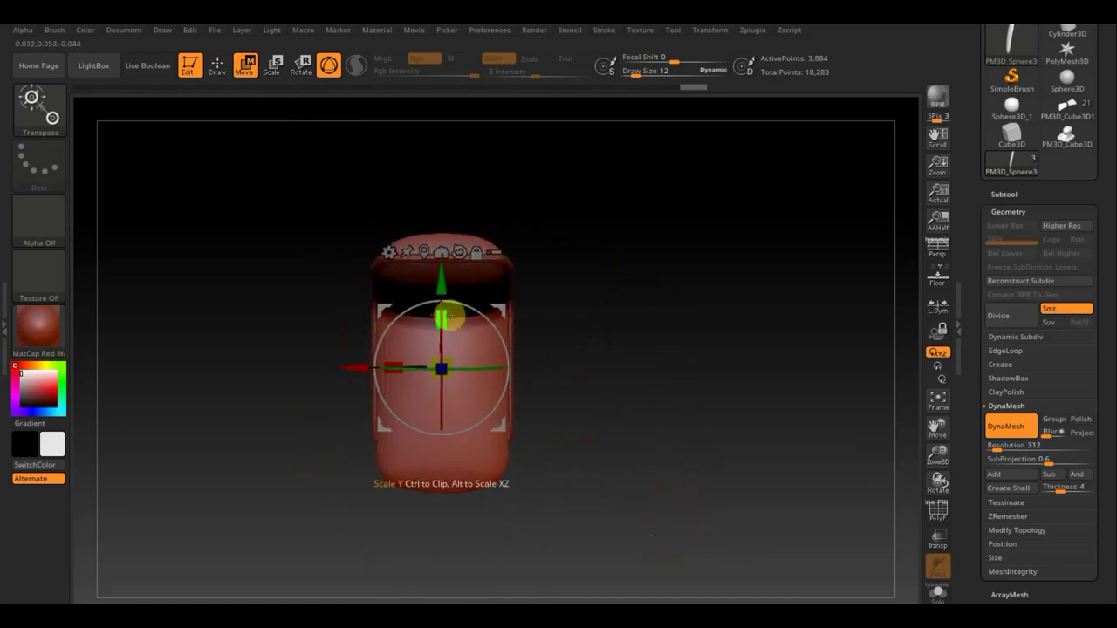
Squash the cushion copy along its vertical axis so it rests on the seat plank
left_click_drag(447, 316, 449, 346)
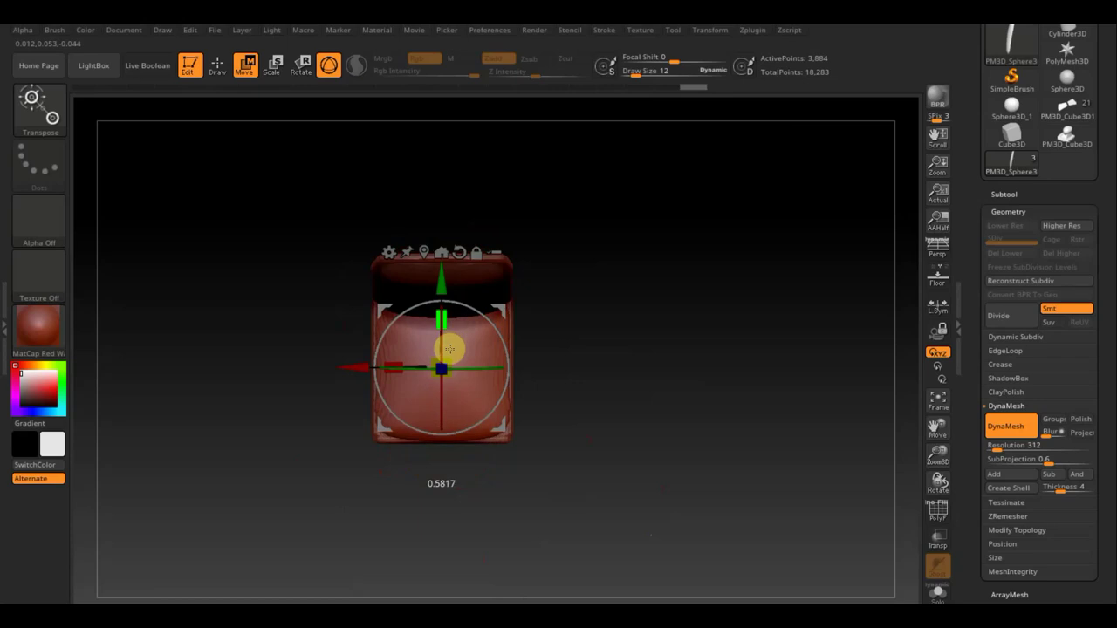
mouse_move(581, 347)
left_mouse_down()
mouse_move(669, 299)
mouse_move(623, 326)
mouse_move(665, 429)
mouse_move(693, 446)
mouse_move(670, 368)
left_mouse_up()
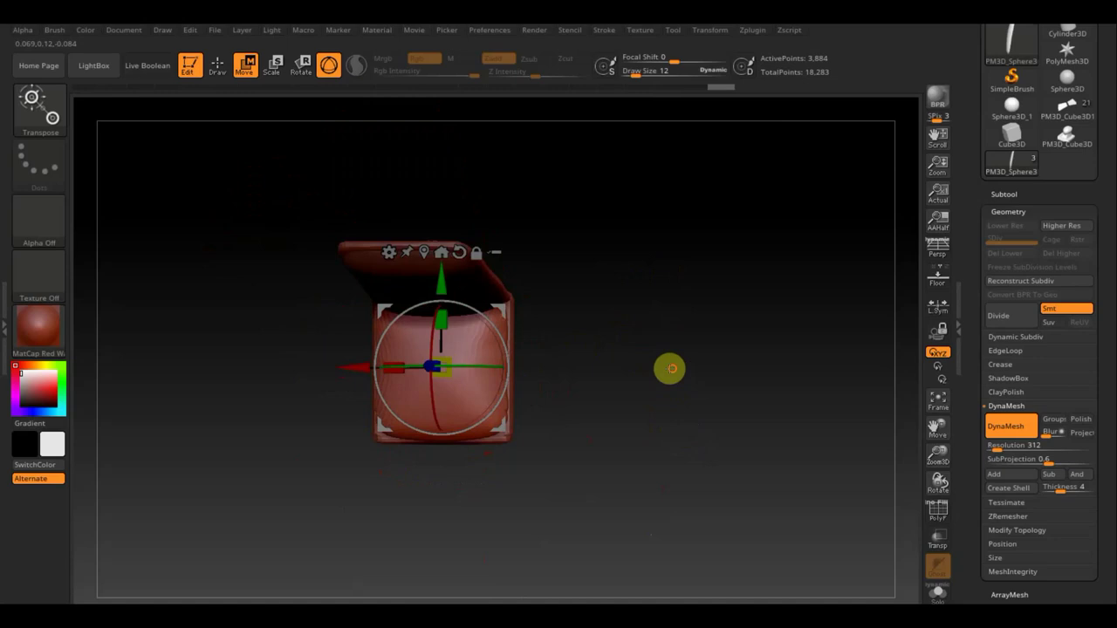
left_click_drag(444, 322, 443, 325)
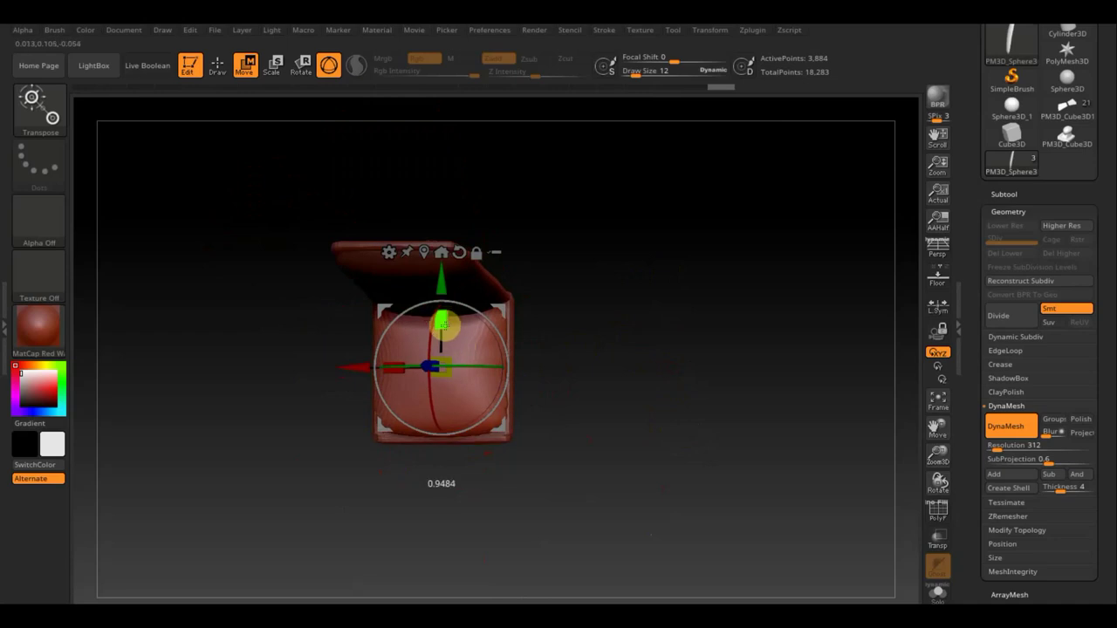
mouse_move(661, 326)
left_mouse_down()
mouse_move(681, 232)
mouse_move(675, 337)
mouse_move(791, 337)
mouse_move(718, 364)
mouse_move(716, 337)
mouse_move(755, 441)
mouse_move(465, 301)
left_mouse_up()
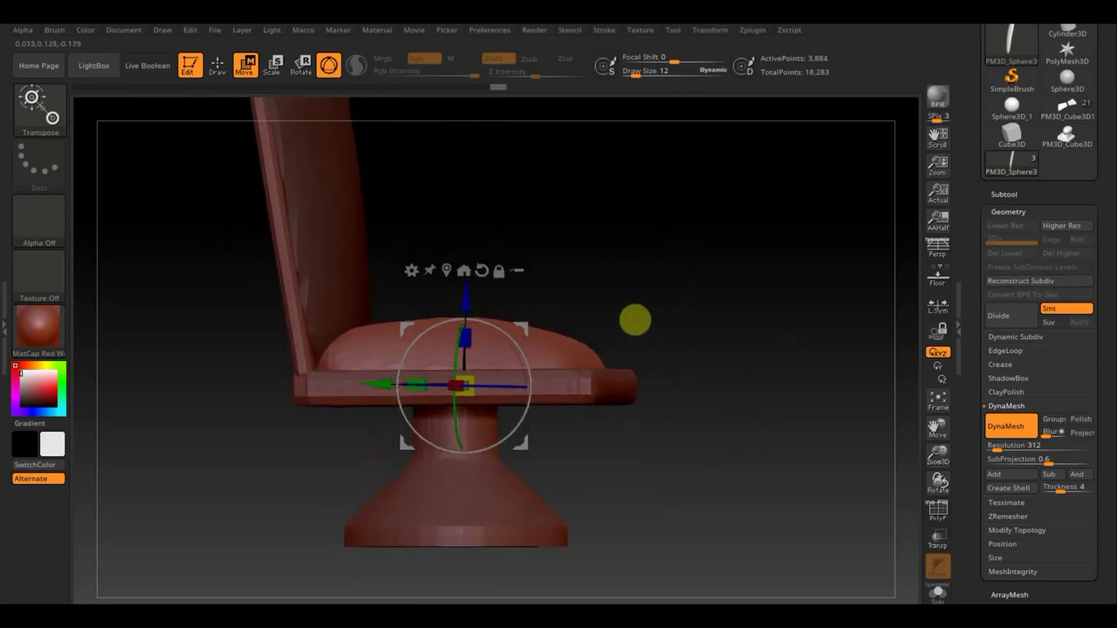
left_click_drag(606, 144, 613, 386)
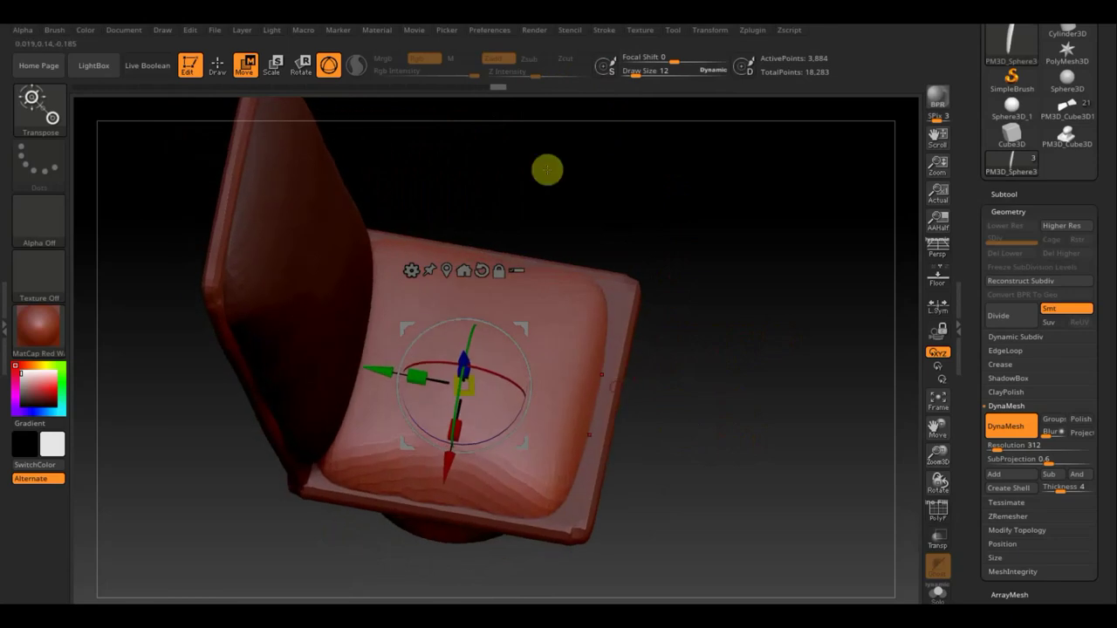
Sculpt a soft, pillow-like top with gentle creases on the cushion's left side
left_click(218, 64)
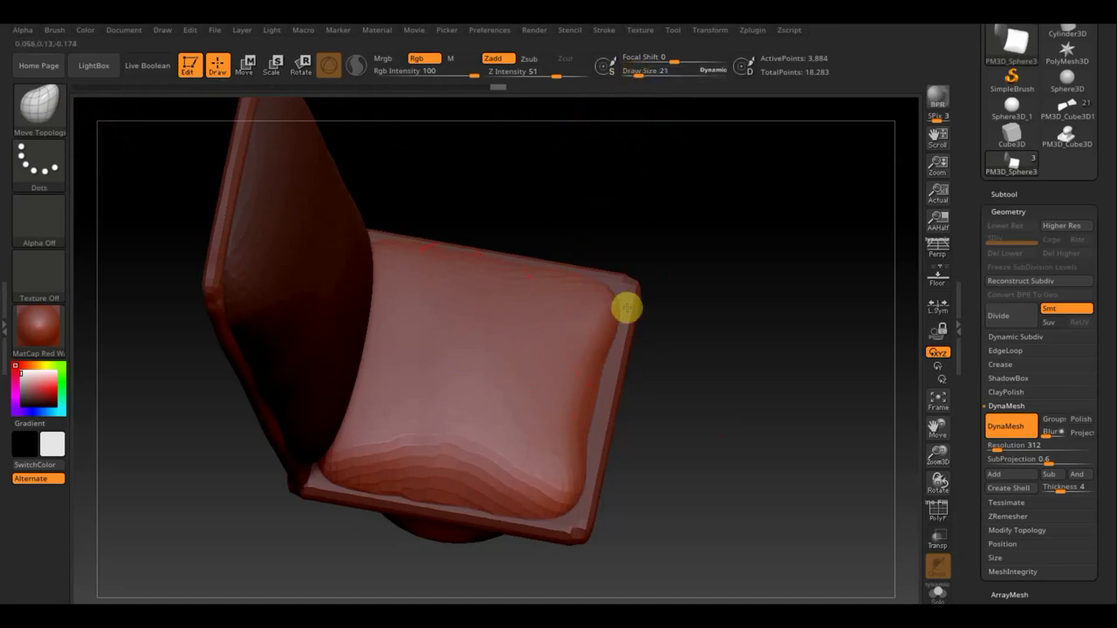
mouse_move(651, 387)
left_mouse_down()
mouse_move(693, 384)
mouse_move(568, 374)
left_mouse_up()
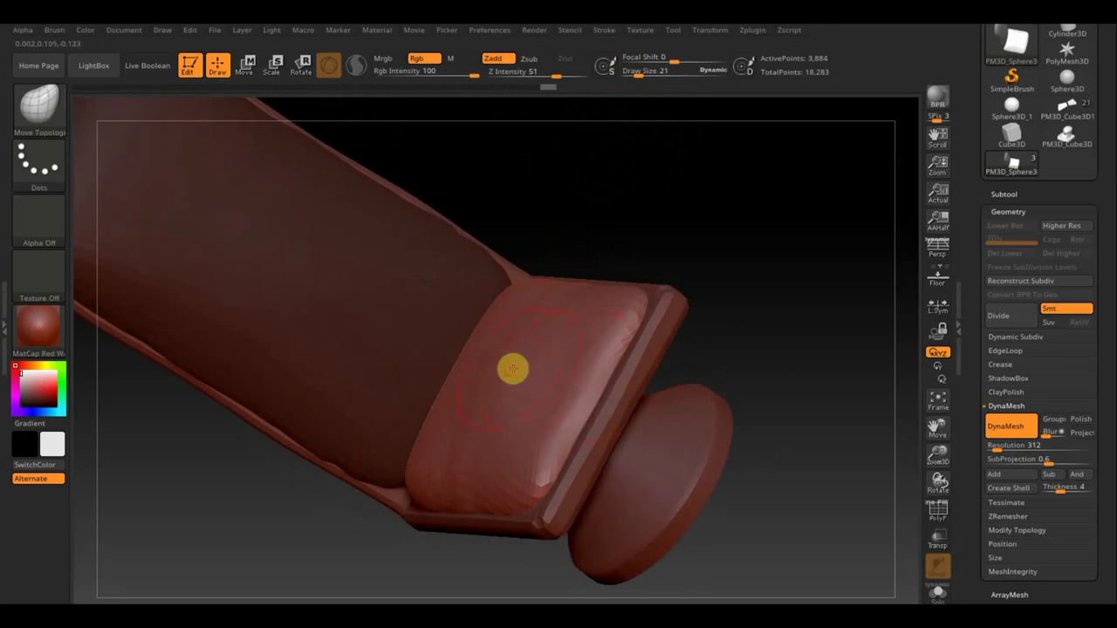
mouse_move(522, 372)
left_mouse_down()
mouse_move(479, 363)
mouse_move(559, 378)
left_mouse_up()
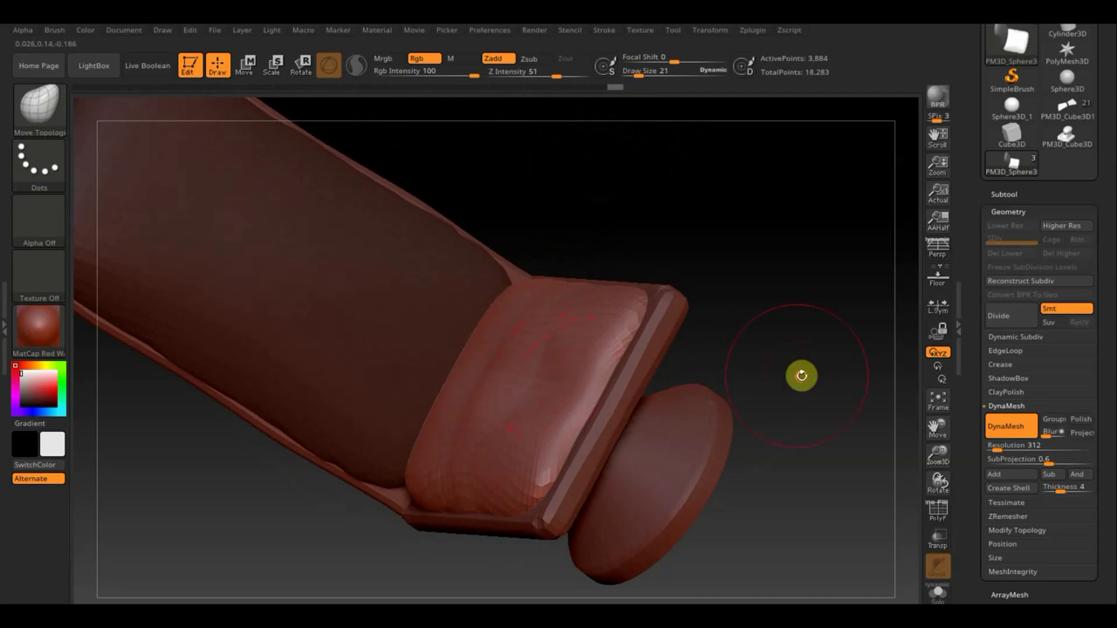
left_click_drag(801, 375, 843, 349)
left_click_drag(697, 390, 706, 354)
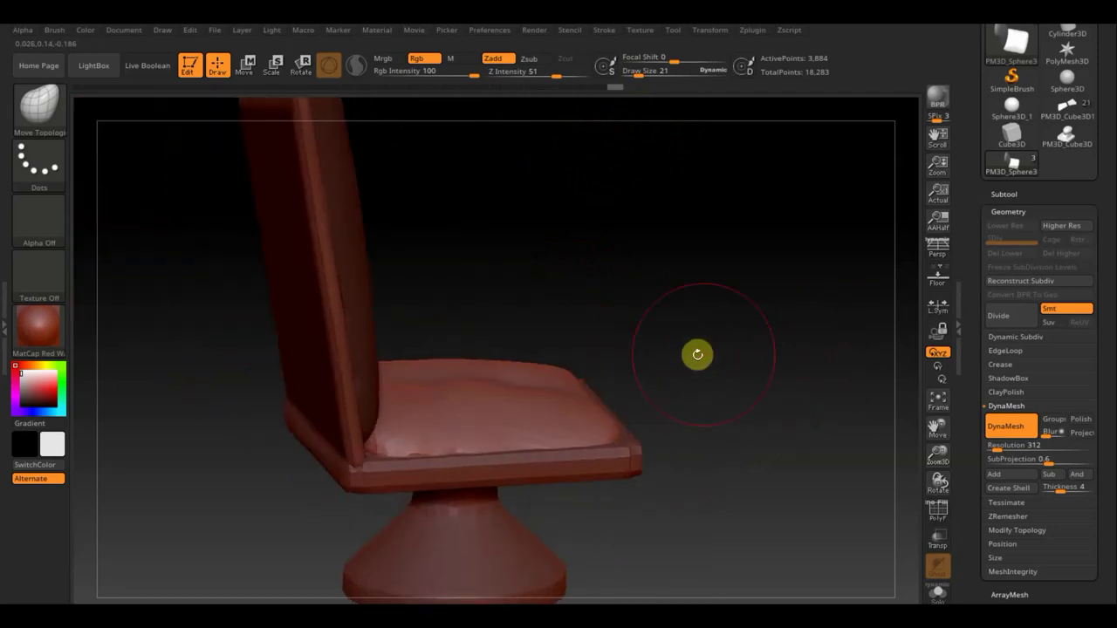
mouse_move(729, 417)
left_mouse_down()
mouse_move(690, 524)
mouse_move(708, 503)
left_mouse_up()
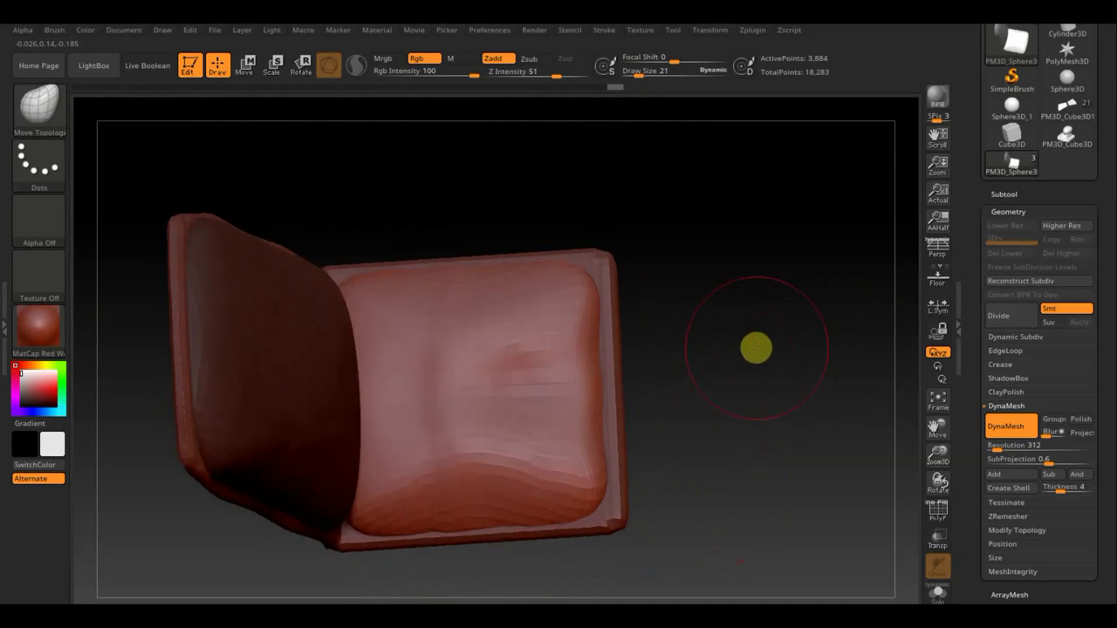
Select PM3D_Cube3D_1 and pull its right edge and corners inward, rounding the bottom-right corner
key("n")
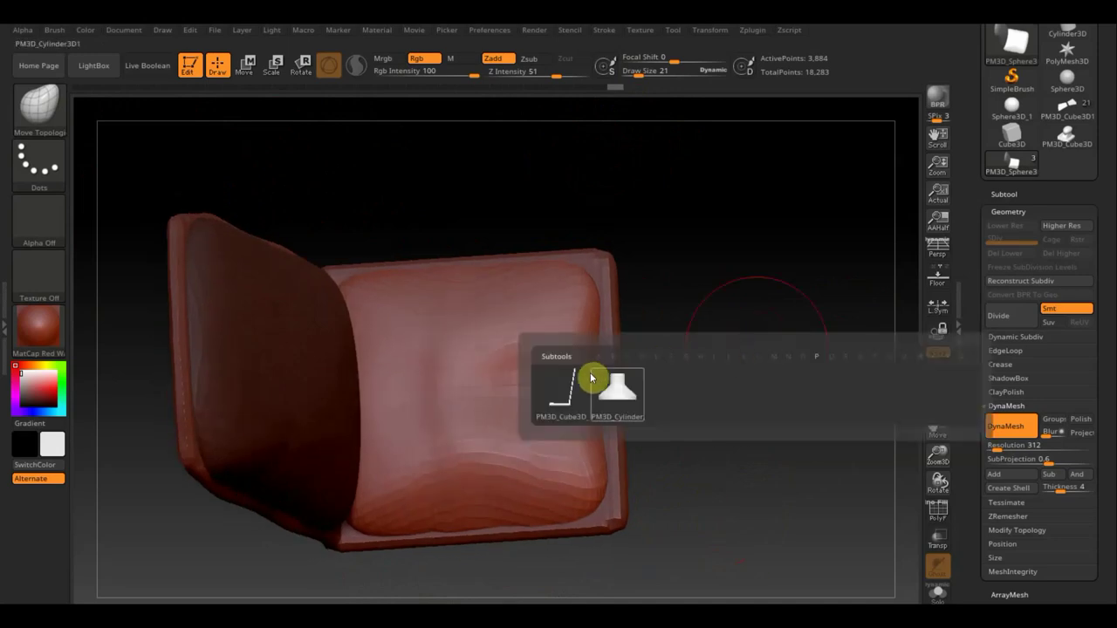
left_click(578, 388)
left_click_drag(336, 262, 345, 271)
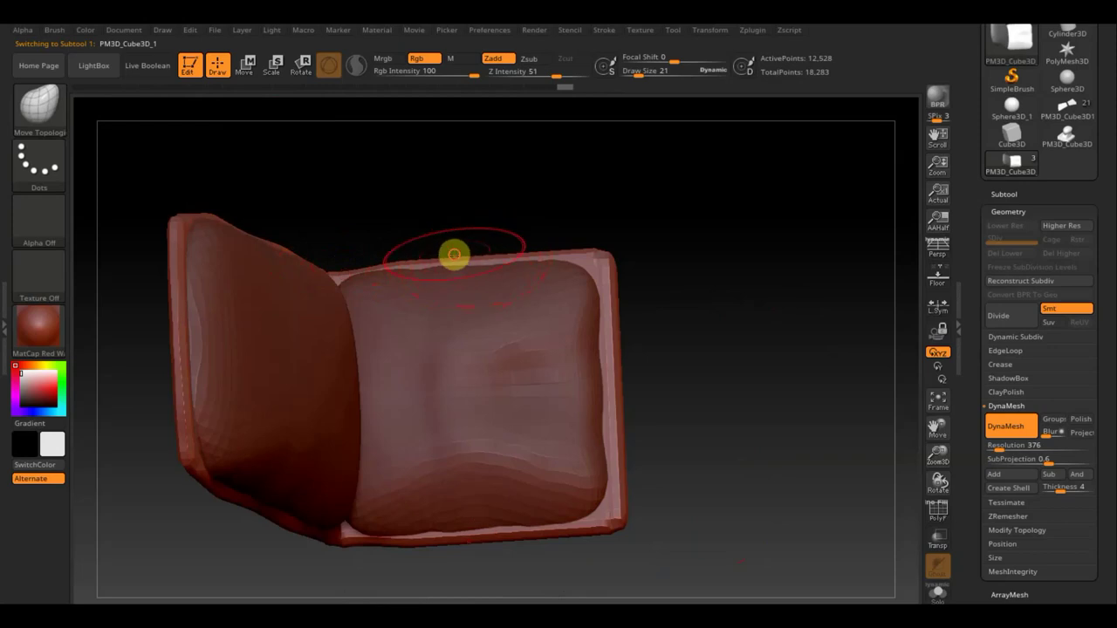
left_click_drag(604, 261, 581, 256)
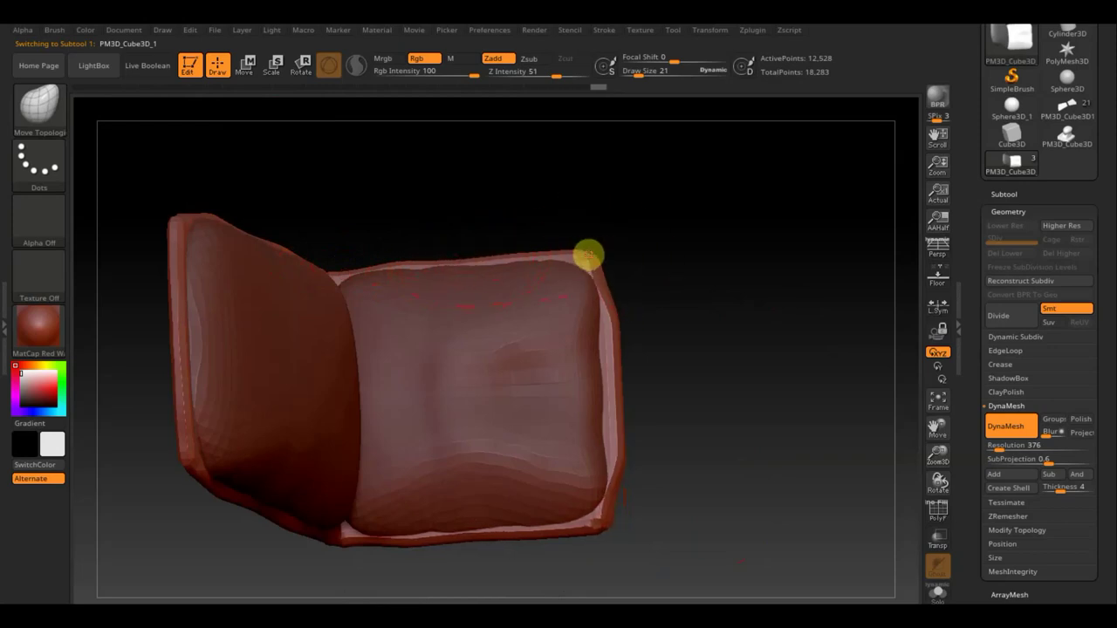
left_click_drag(615, 365, 599, 361)
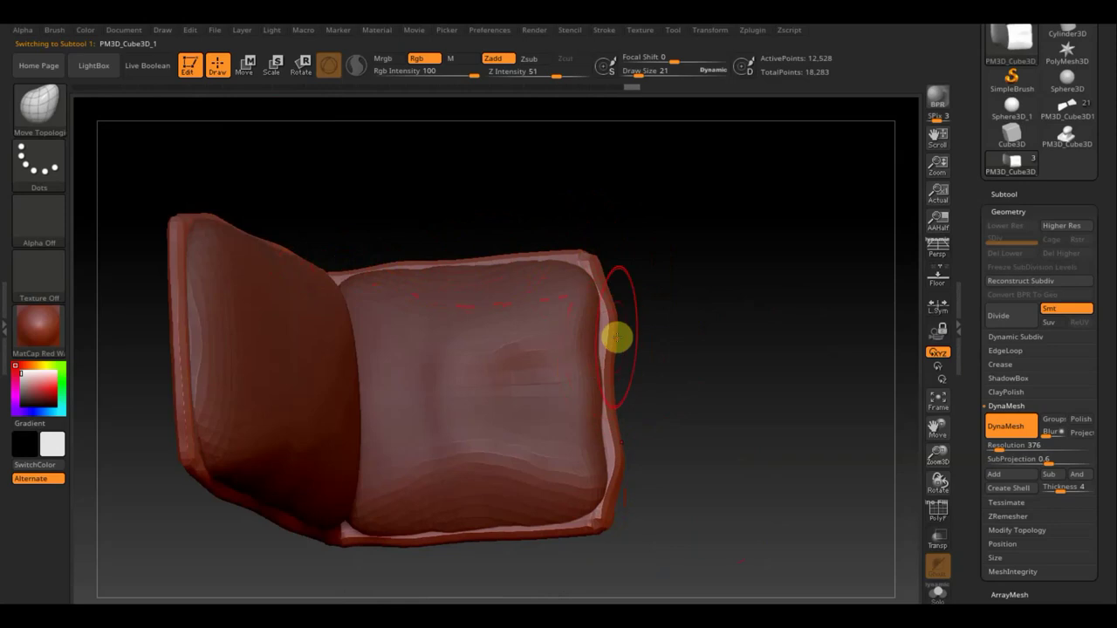
left_click_drag(609, 319, 596, 313)
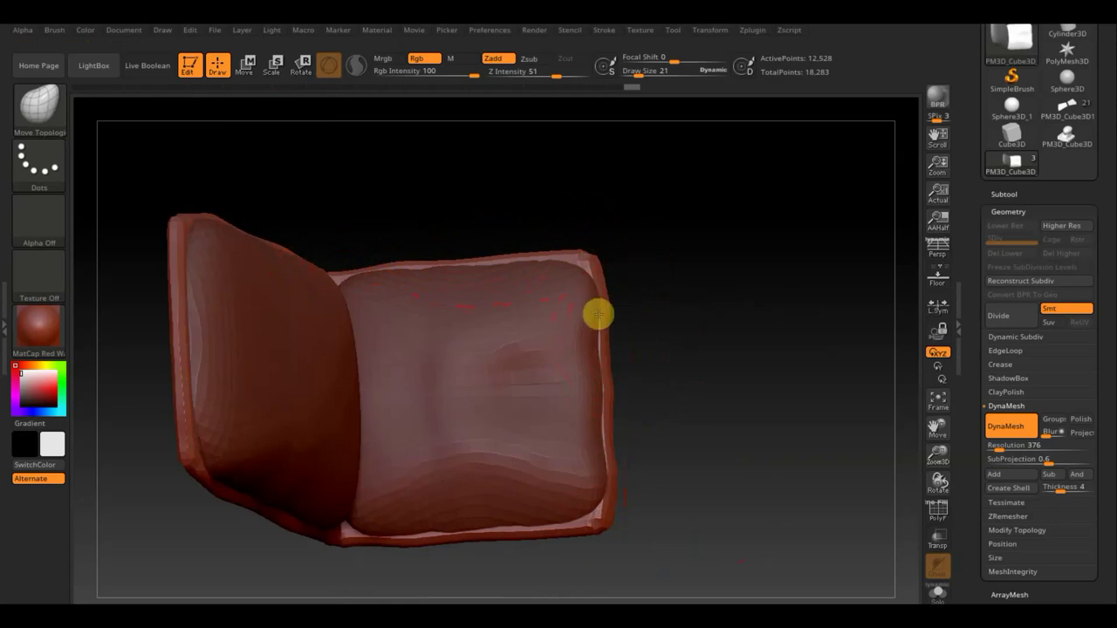
left_click_drag(589, 533, 584, 516)
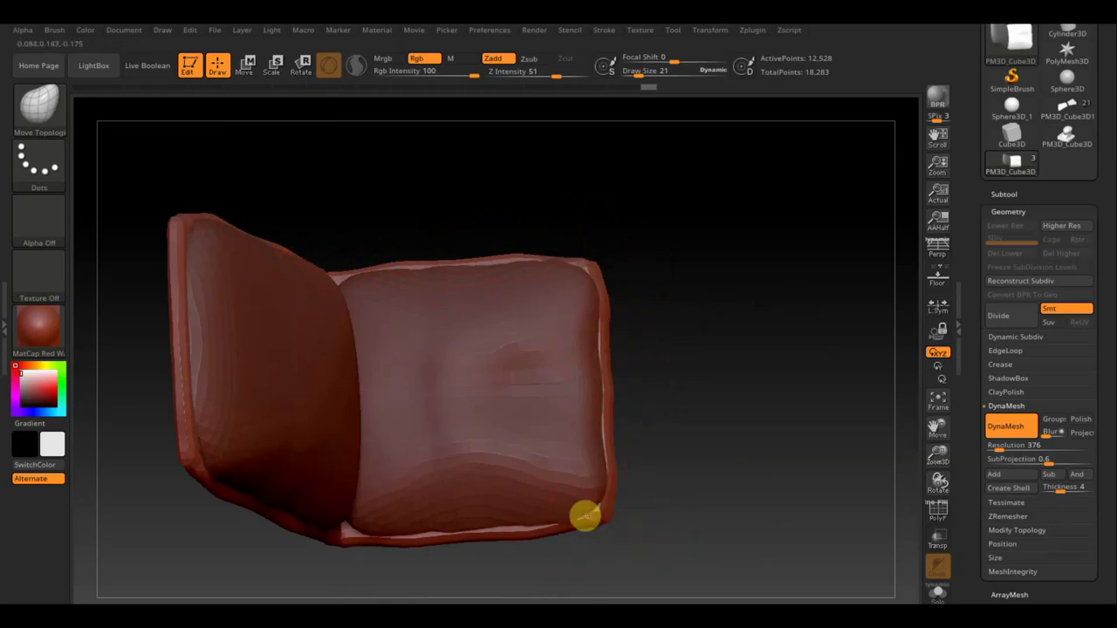
mouse_move(738, 474)
left_mouse_down()
mouse_move(756, 299)
mouse_move(771, 394)
mouse_move(761, 322)
mouse_move(770, 393)
mouse_move(733, 317)
mouse_move(745, 333)
mouse_move(576, 427)
mouse_move(771, 420)
left_mouse_up()
Pick the Move Topological brush, then MergeDown twice to combine all parts into PM3D_Cube3D_1
key("b")
key("m")
key("t")
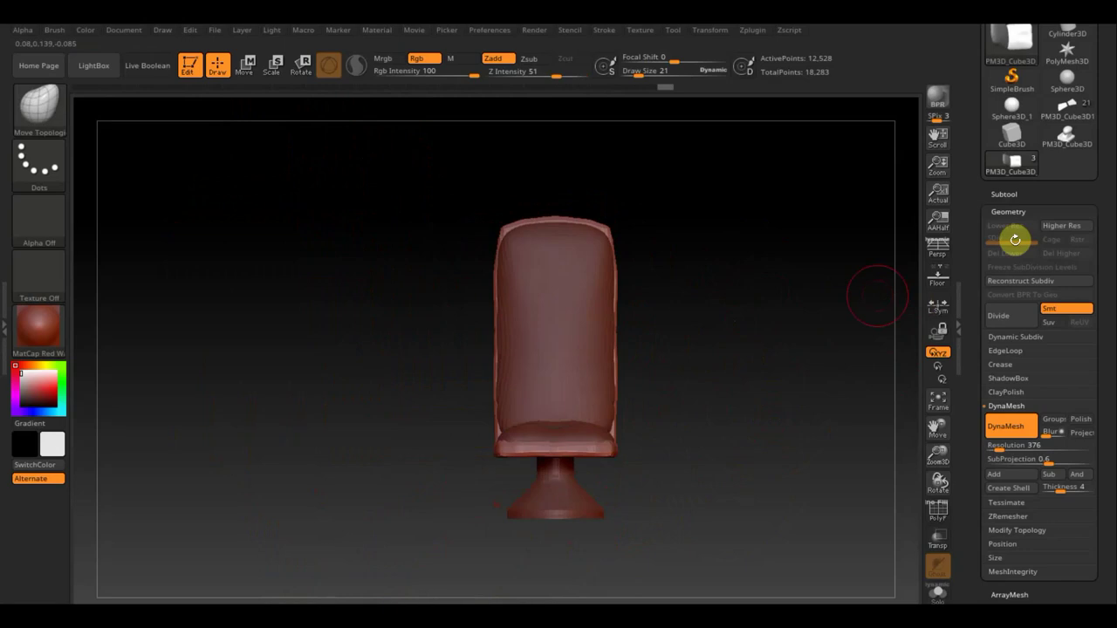
left_click(1002, 190)
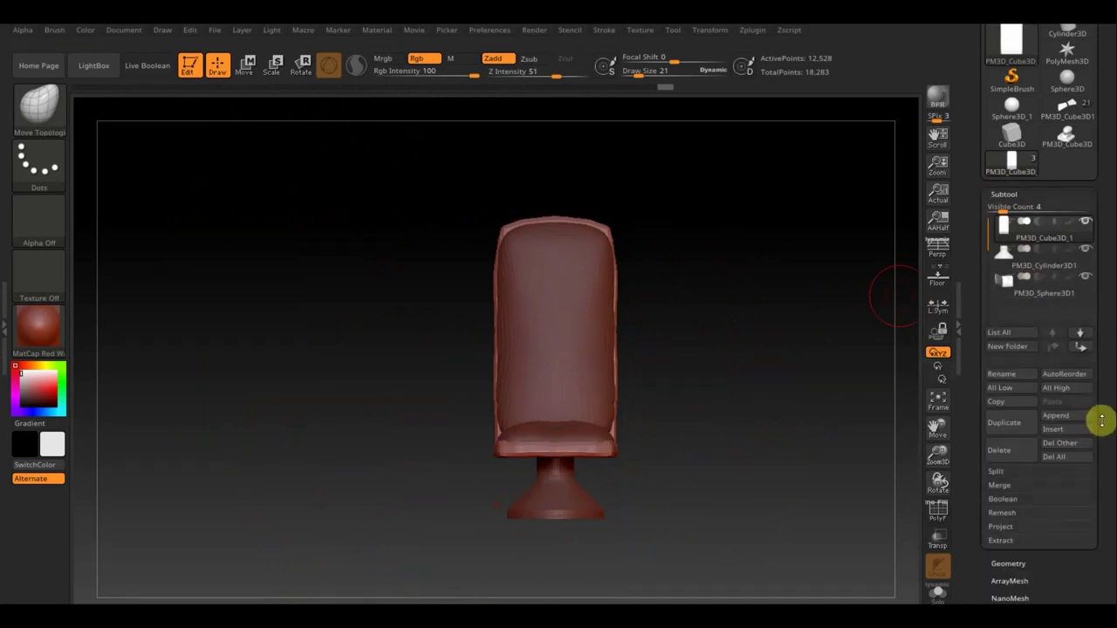
scroll(1107, 392, "down", 2)
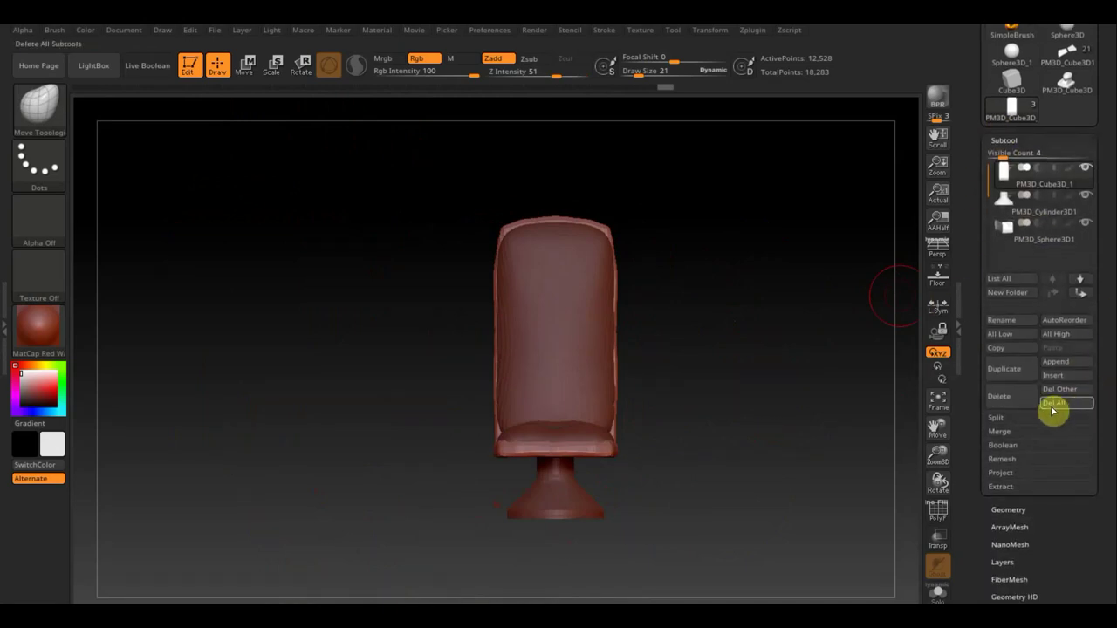
left_click(1003, 431)
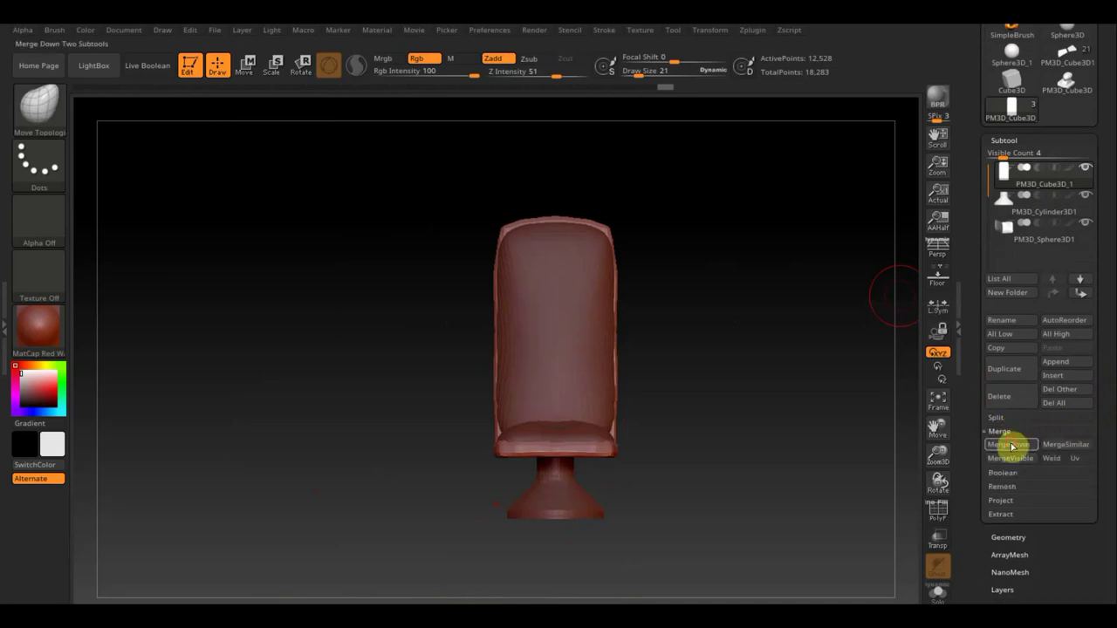
left_click(1011, 446)
left_click(872, 475)
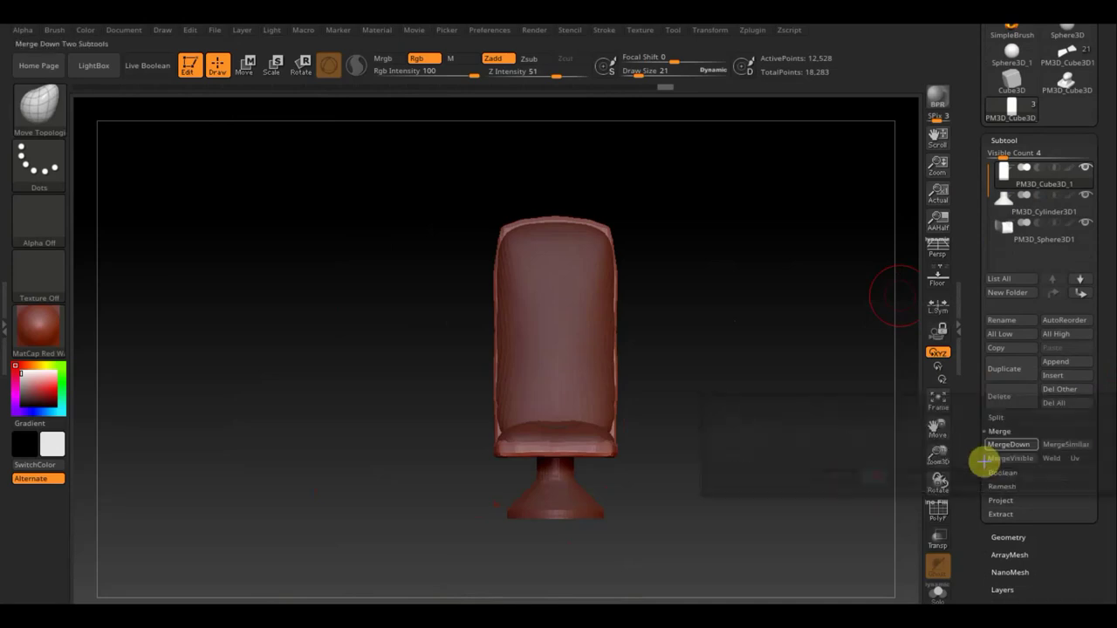
left_click(1027, 447)
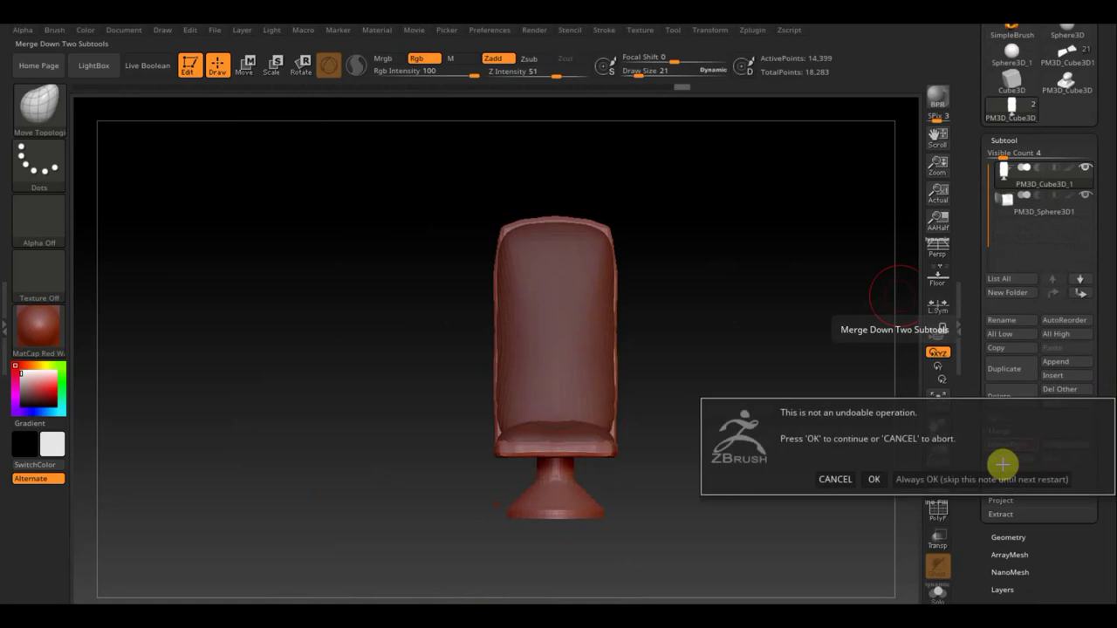
left_click(874, 479)
left_click_drag(1109, 219, 1109, 337)
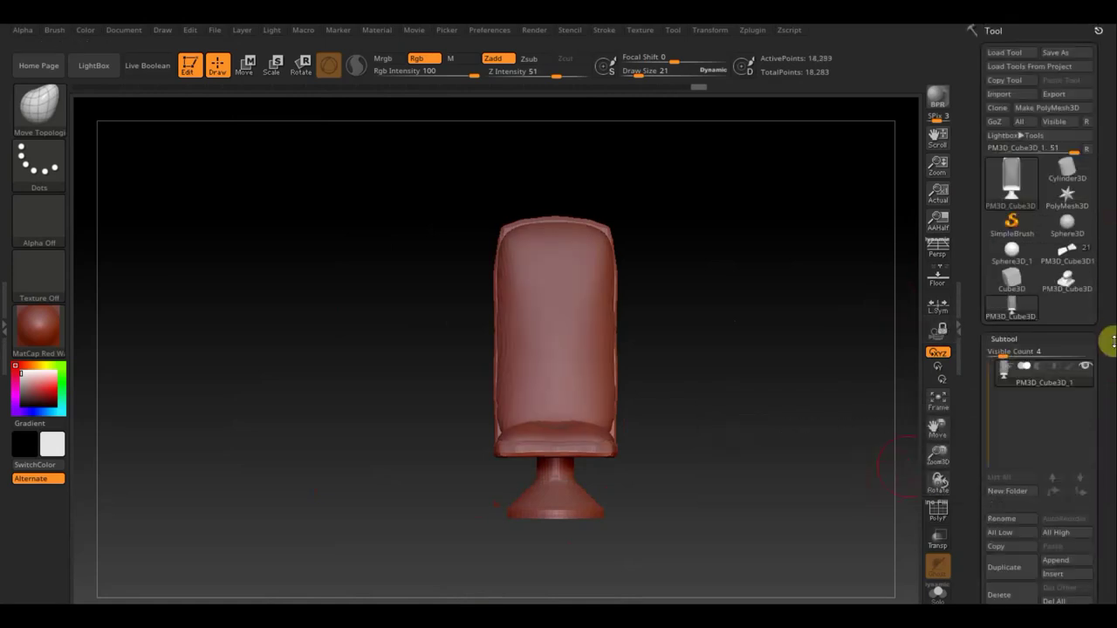
Load the PM3D_Cube3D cleat model and mask the area between its supports
left_click(1079, 287)
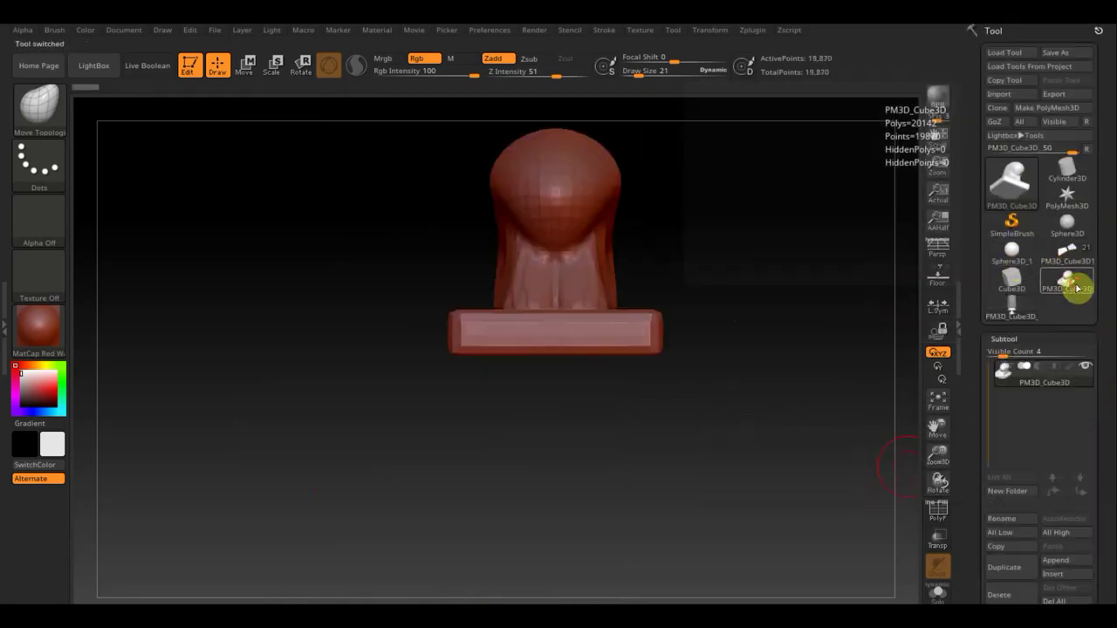
mouse_move(745, 344)
left_mouse_down()
mouse_move(797, 363)
mouse_move(788, 381)
mouse_move(773, 326)
mouse_move(757, 372)
mouse_move(688, 361)
mouse_move(708, 392)
mouse_move(707, 374)
mouse_move(717, 408)
mouse_move(848, 401)
mouse_move(782, 386)
mouse_move(786, 501)
left_mouse_up()
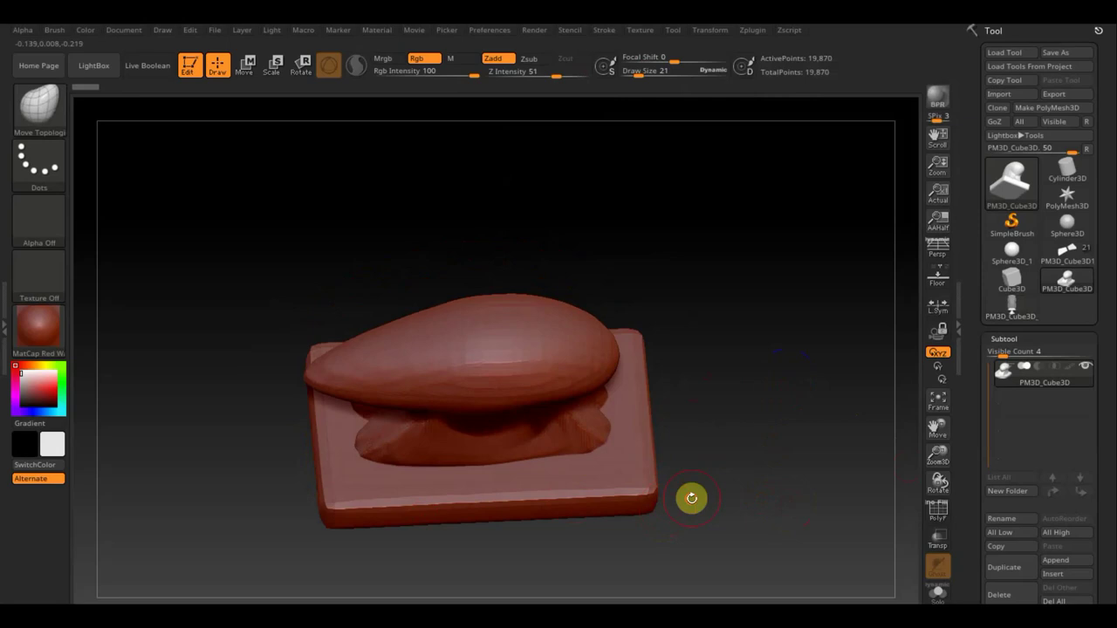
mouse_move(690, 499)
left_mouse_down()
mouse_move(762, 464)
mouse_move(725, 492)
mouse_move(768, 497)
mouse_move(780, 486)
mouse_move(782, 322)
mouse_move(780, 354)
mouse_move(366, 206)
left_mouse_up()
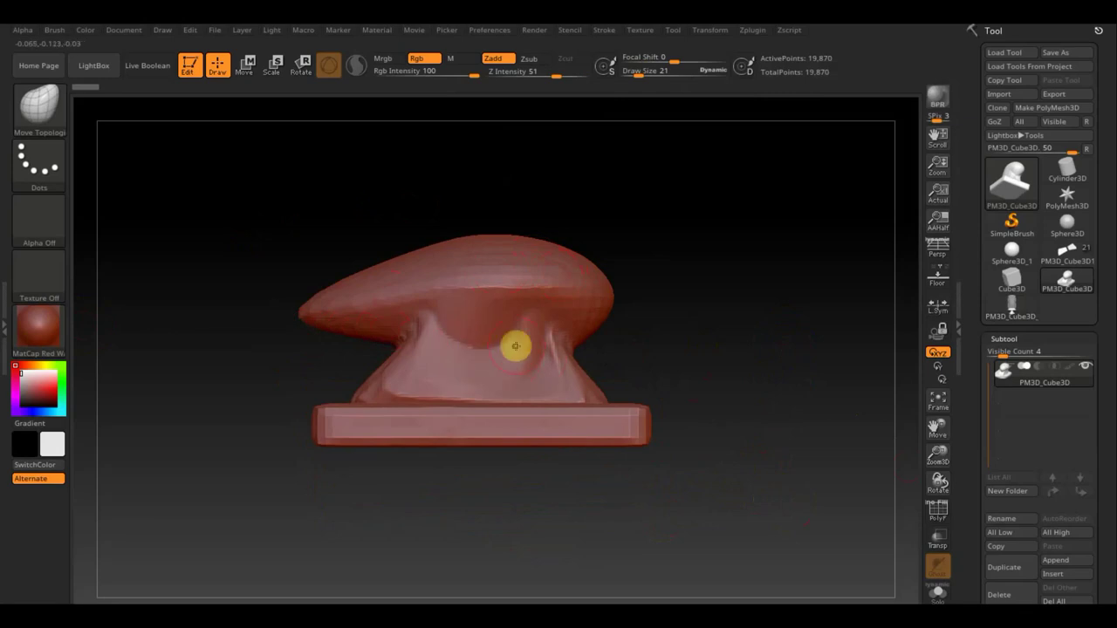
left_click_drag(523, 351, 488, 358, "ctrl")
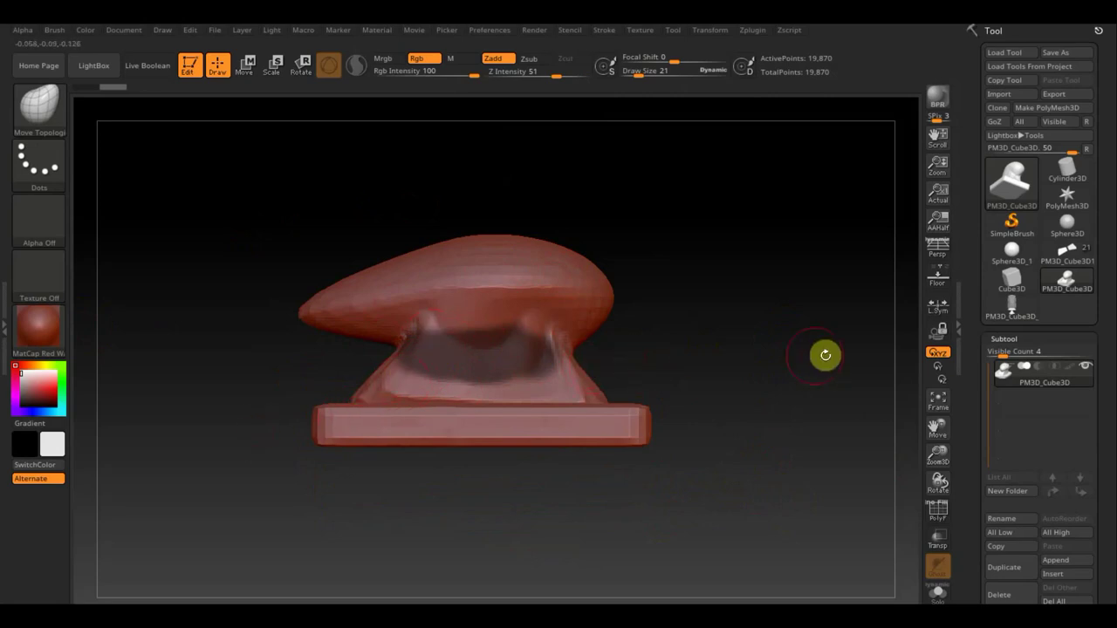
Review the cleat from front and side, then load the PM3D_Cube3D1 seaplane tool
mouse_move(721, 319)
left_mouse_down()
mouse_move(651, 322)
mouse_move(713, 337)
left_mouse_up()
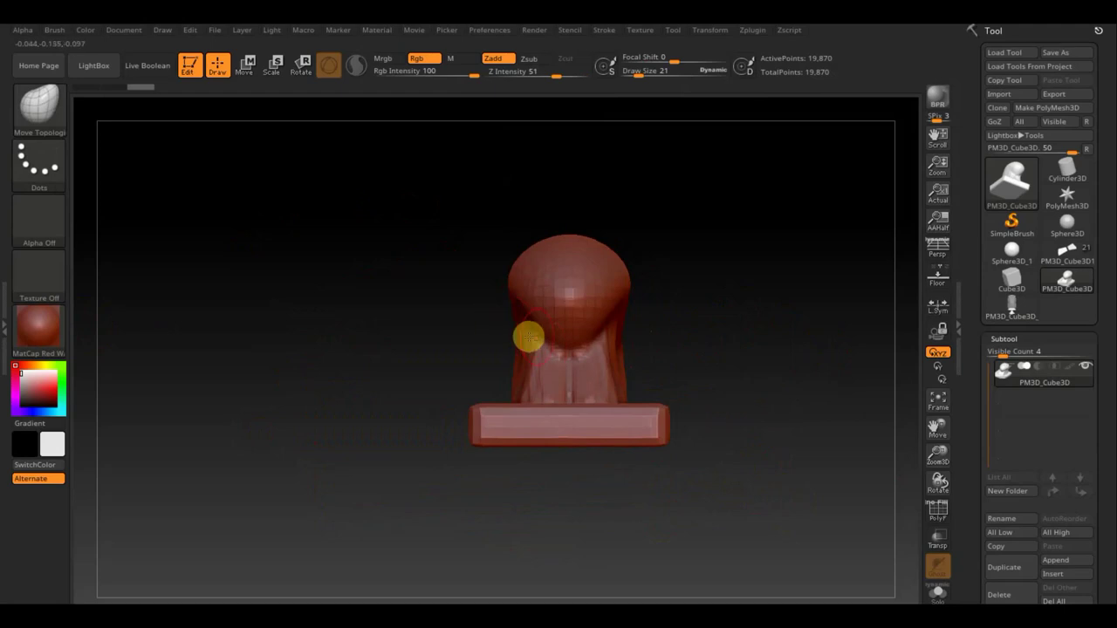
key("shift")
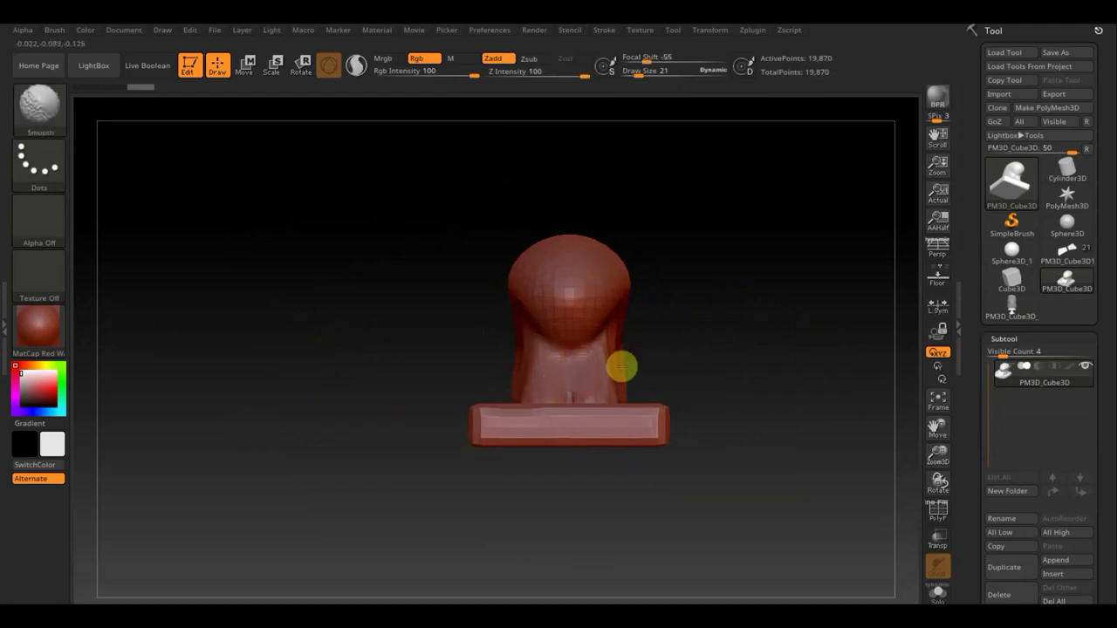
mouse_move(724, 345)
left_mouse_down("shift")
mouse_move(763, 362)
mouse_move(747, 352)
mouse_move(673, 401)
mouse_move(620, 386)
mouse_move(760, 391)
left_mouse_up("shift")
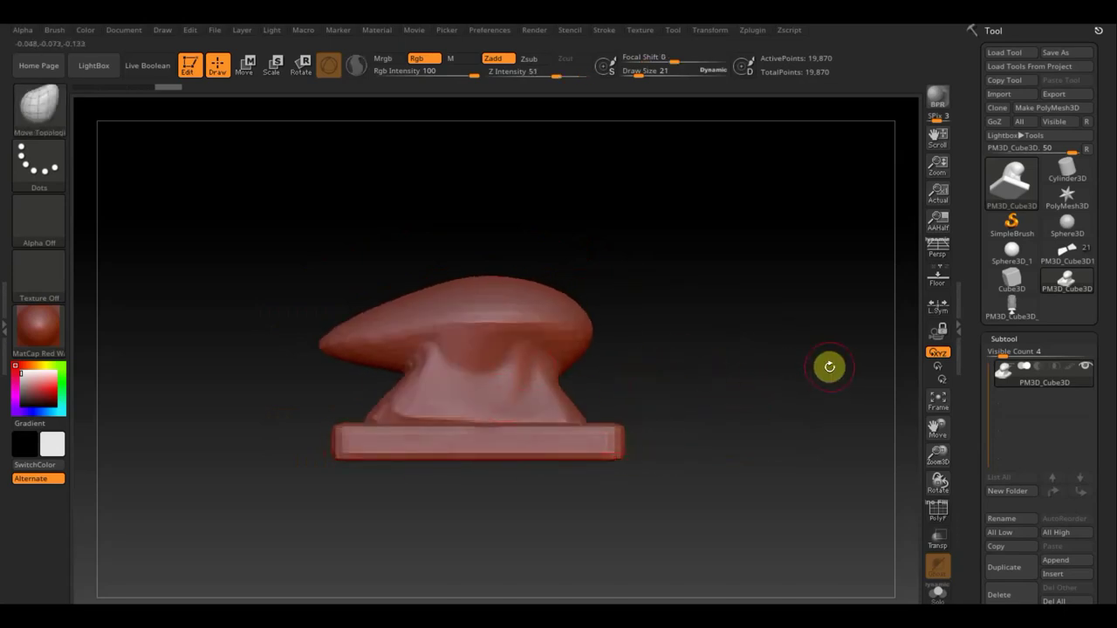
mouse_move(815, 357)
left_mouse_down()
mouse_move(745, 366)
mouse_move(740, 355)
left_mouse_up()
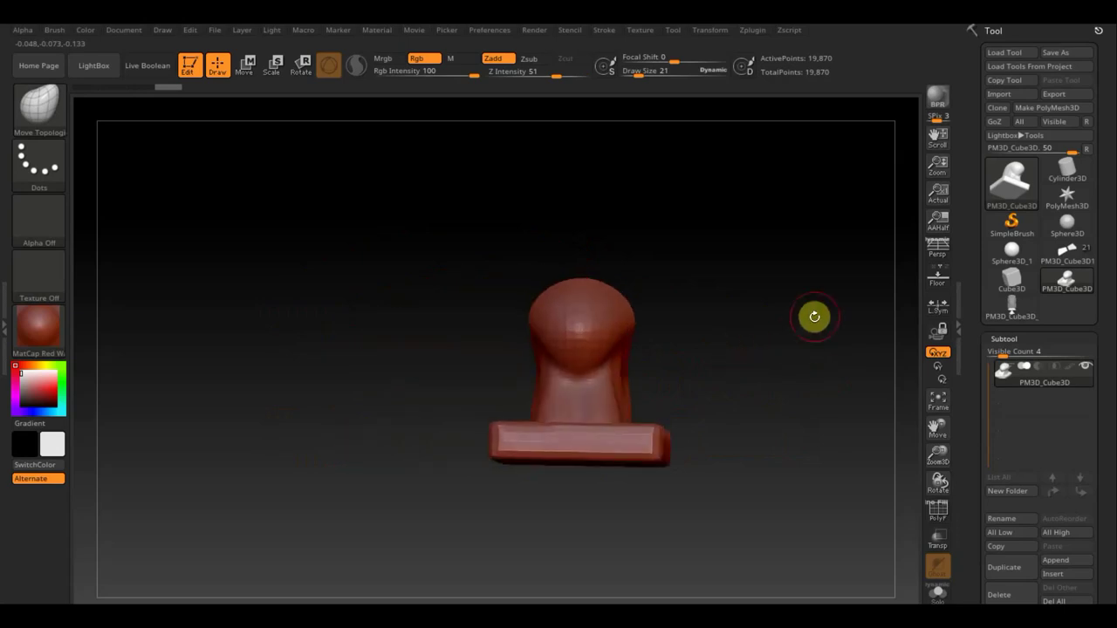
left_click(1066, 253)
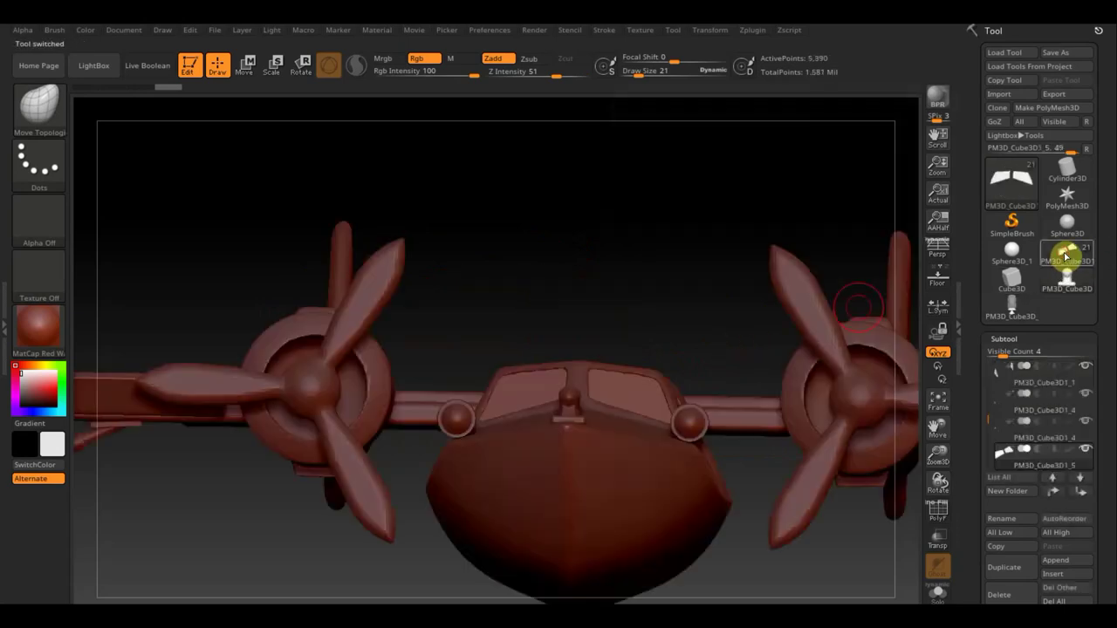
mouse_move(685, 312)
left_mouse_down()
mouse_move(683, 324)
mouse_move(675, 312)
left_mouse_up()
mouse_move(793, 550)
left_mouse_down()
mouse_move(782, 491)
mouse_move(755, 445)
mouse_move(788, 498)
mouse_move(841, 494)
mouse_move(841, 506)
mouse_move(823, 484)
mouse_move(840, 499)
mouse_move(811, 421)
mouse_move(830, 514)
mouse_move(713, 512)
mouse_move(611, 465)
mouse_move(725, 543)
mouse_move(764, 596)
mouse_move(703, 504)
mouse_move(888, 510)
left_mouse_up()
mouse_move(820, 515)
left_mouse_down()
mouse_move(686, 518)
mouse_move(706, 523)
mouse_move(673, 533)
mouse_move(608, 446)
left_mouse_up()
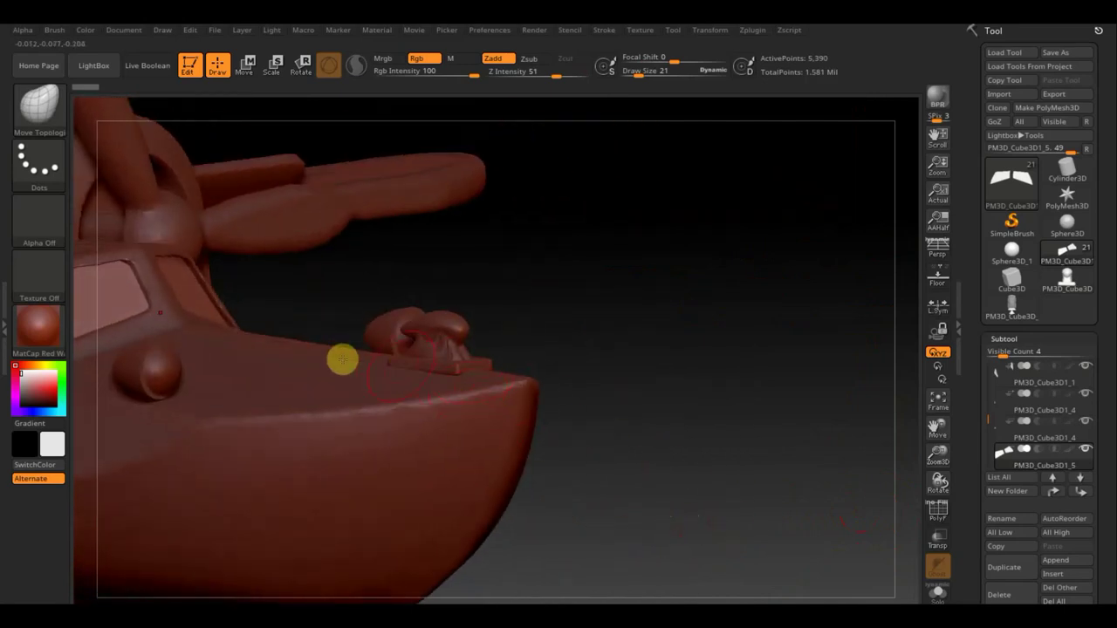
mouse_move(678, 474)
left_mouse_down("alt")
mouse_move(848, 468)
mouse_move(867, 481)
left_mouse_up("alt")
mouse_move(860, 551)
left_mouse_down()
mouse_move(875, 551)
mouse_move(867, 539)
left_mouse_up()
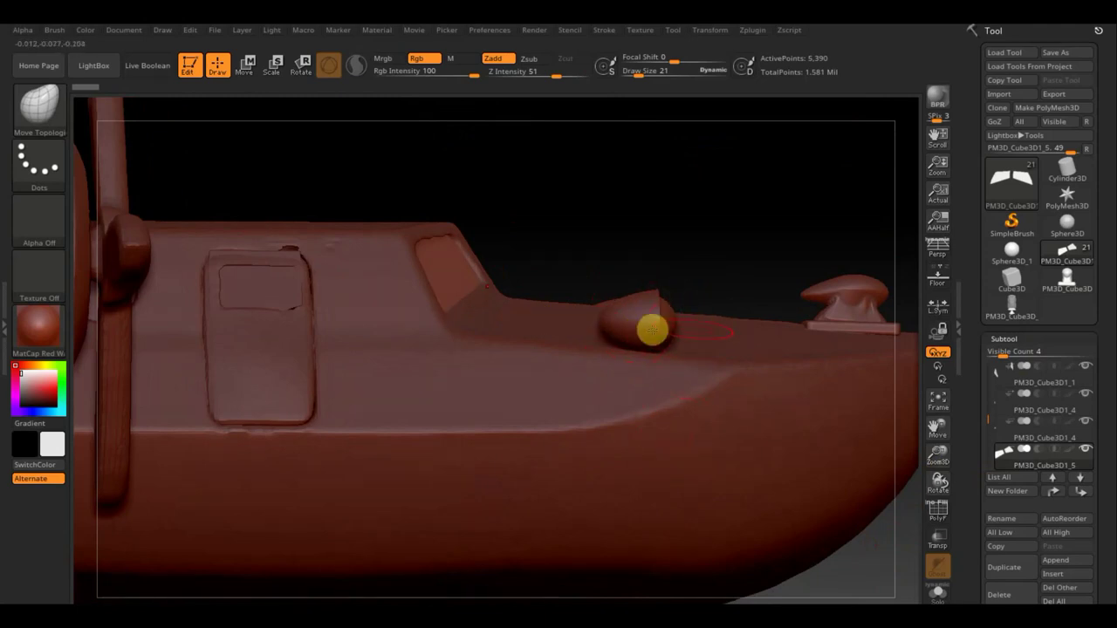
left_click_drag(815, 236, 696, 233)
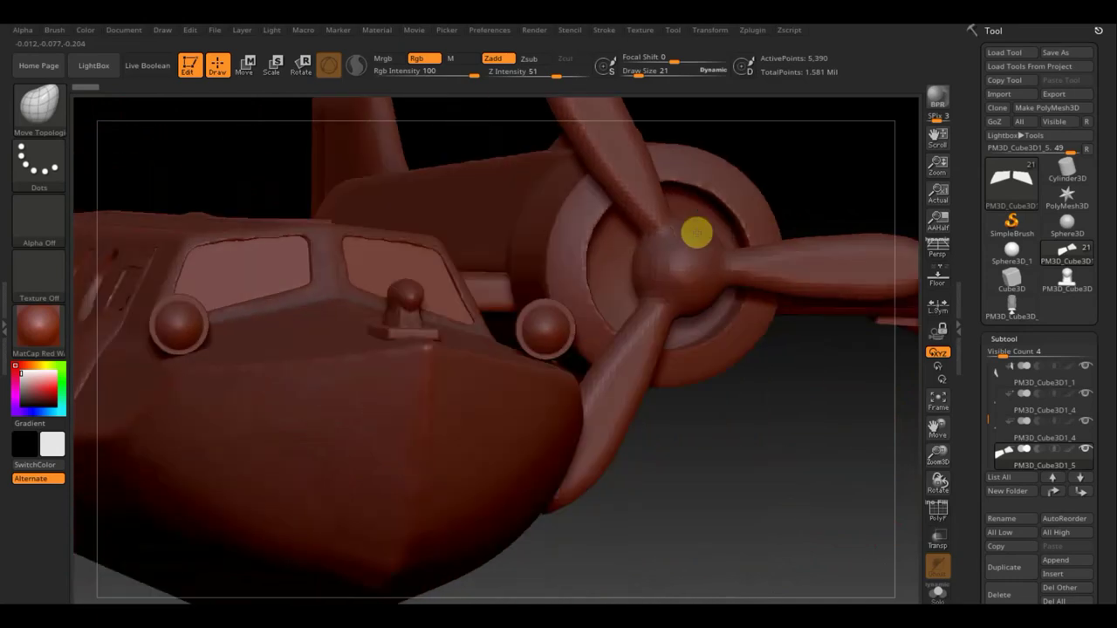
mouse_move(768, 513)
left_mouse_down()
mouse_move(696, 399)
mouse_move(566, 526)
mouse_move(713, 536)
left_mouse_up()
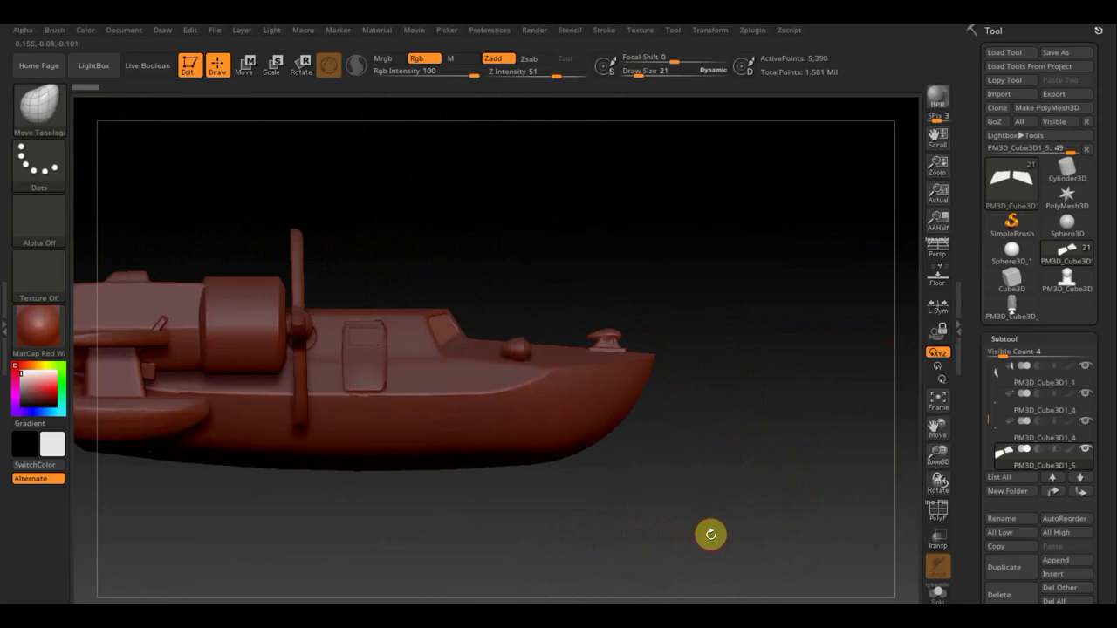
left_click_drag(774, 432, 765, 419)
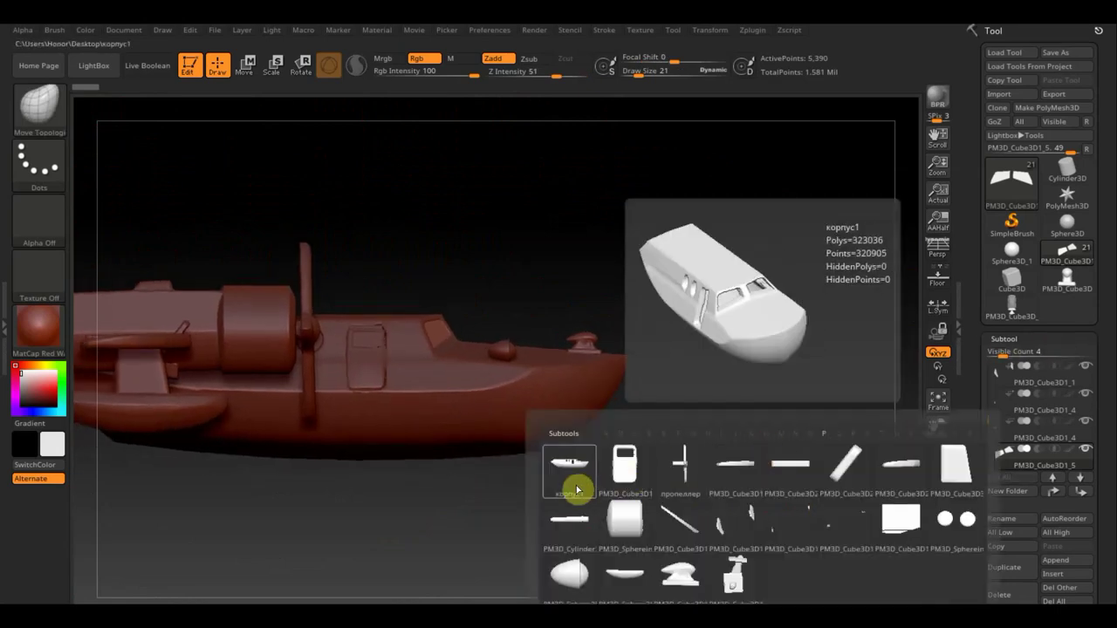
Make корпус1 the active subtool and solo it, hiding all other parts
left_click(579, 489)
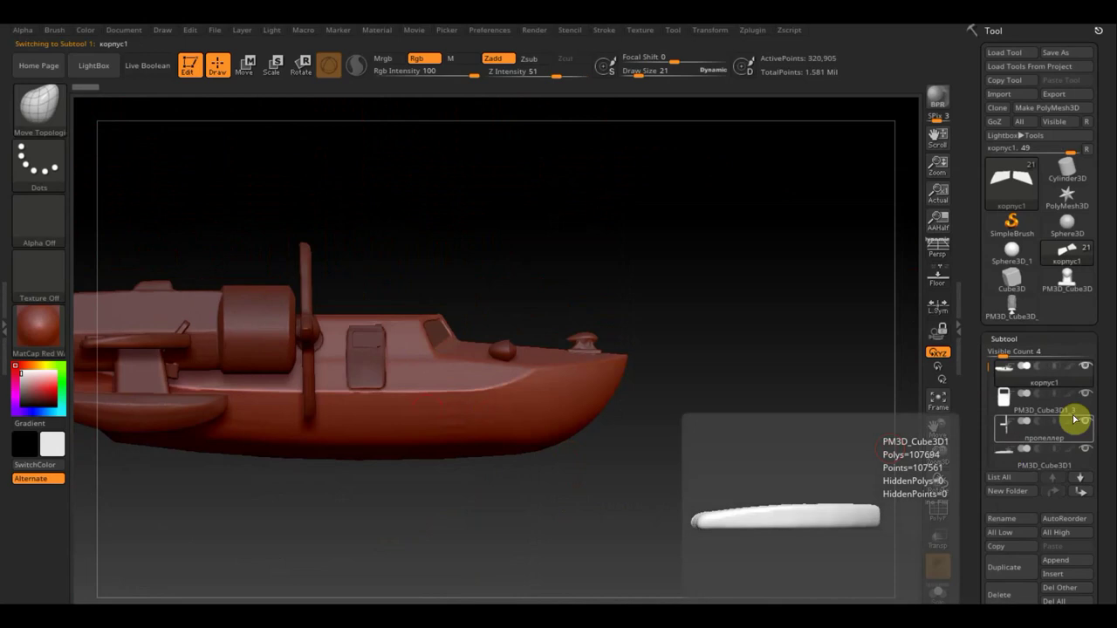
key("shift")
left_click(1085, 369, "shift")
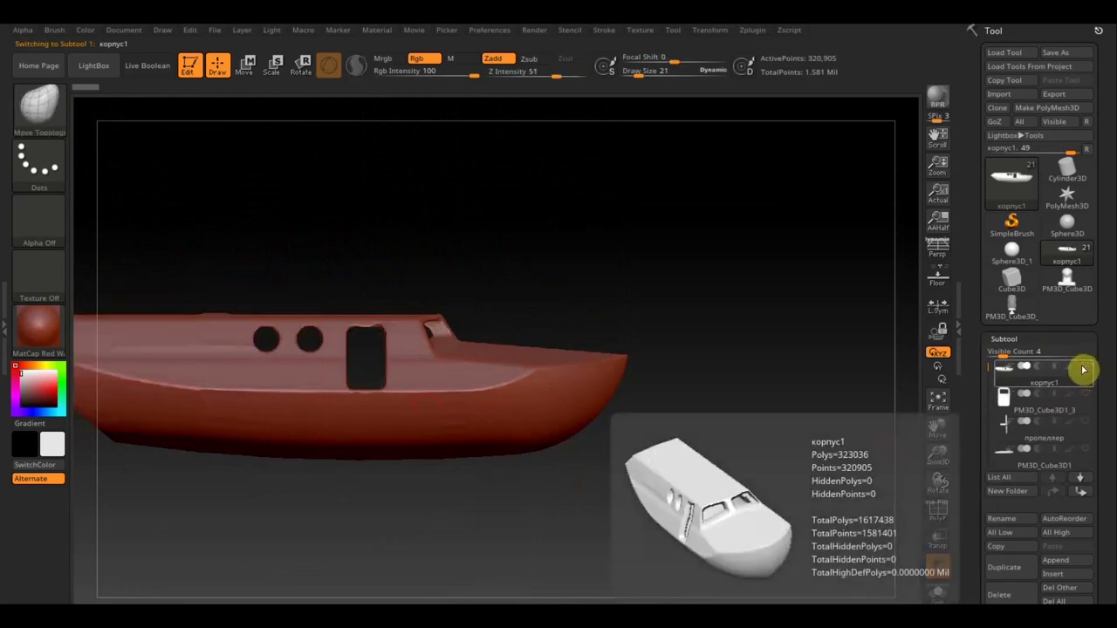
mouse_move(621, 514)
left_mouse_down("alt")
mouse_move(780, 498)
mouse_move(647, 518)
left_mouse_up("alt")
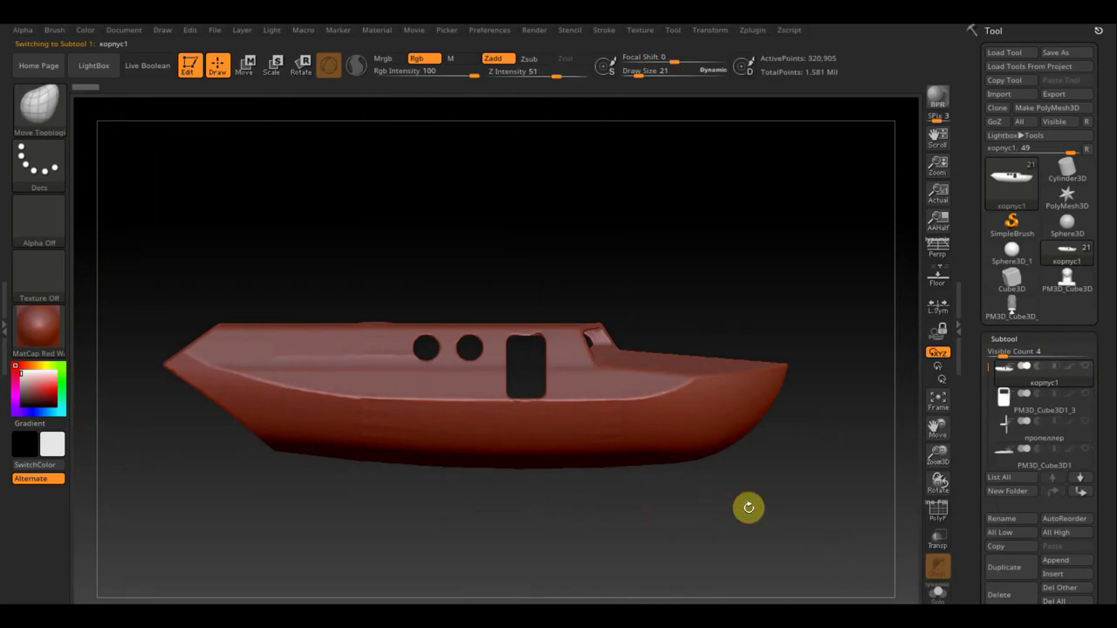
Try masking and slicing the hull near the cabin door, then restore the whole hull
left_click_drag(840, 538, 494, 236, "ctrl")
key("ctrl")
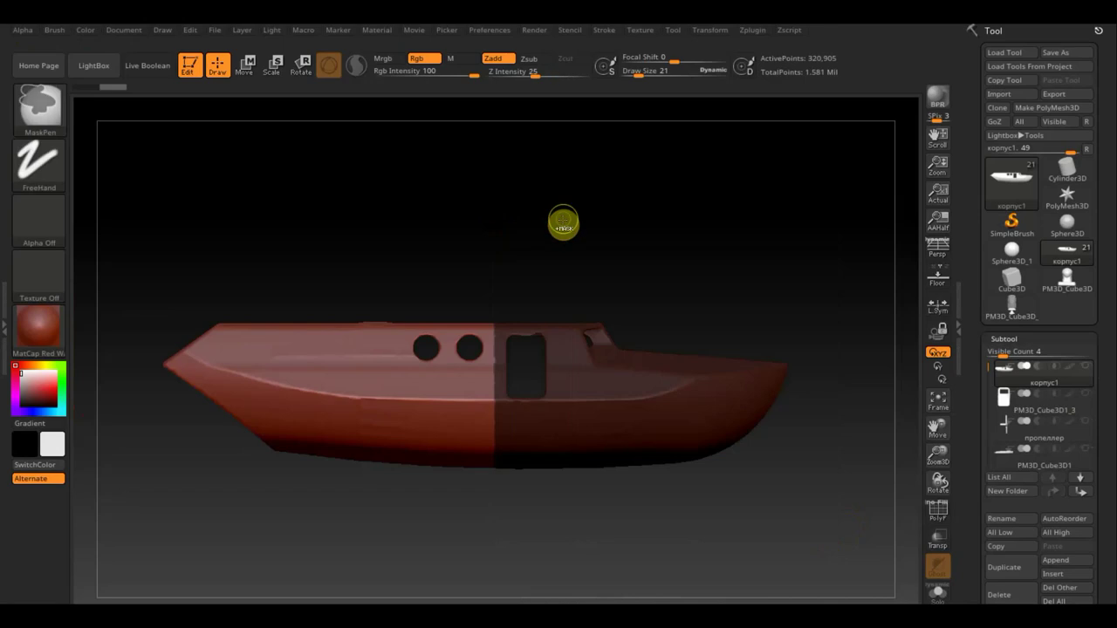
left_click_drag(563, 223, 563, 220, "ctrl")
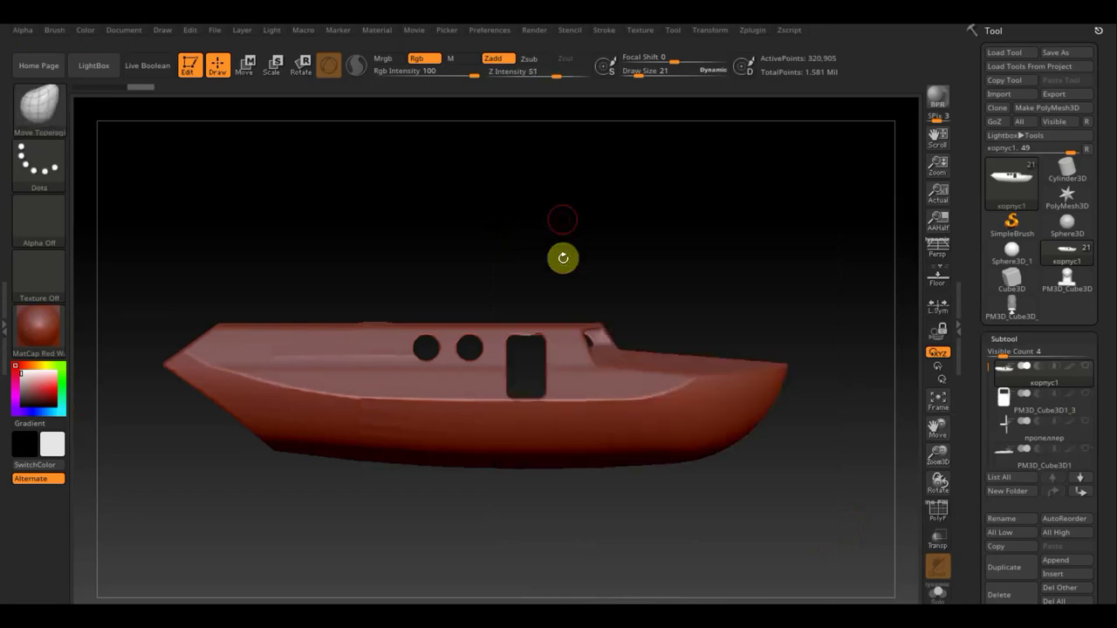
left_click(356, 416, "ctrl+shift")
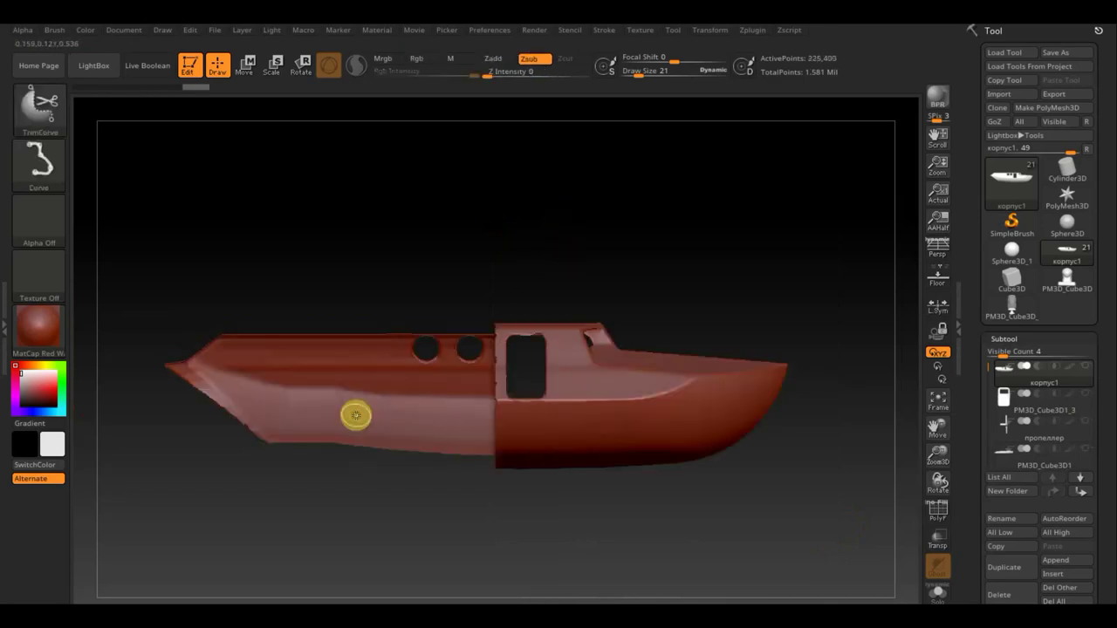
mouse_move(599, 241)
left_mouse_down()
mouse_move(646, 304)
mouse_move(668, 317)
mouse_move(693, 308)
mouse_move(668, 264)
mouse_move(616, 284)
mouse_move(626, 230)
mouse_move(616, 236)
left_mouse_up()
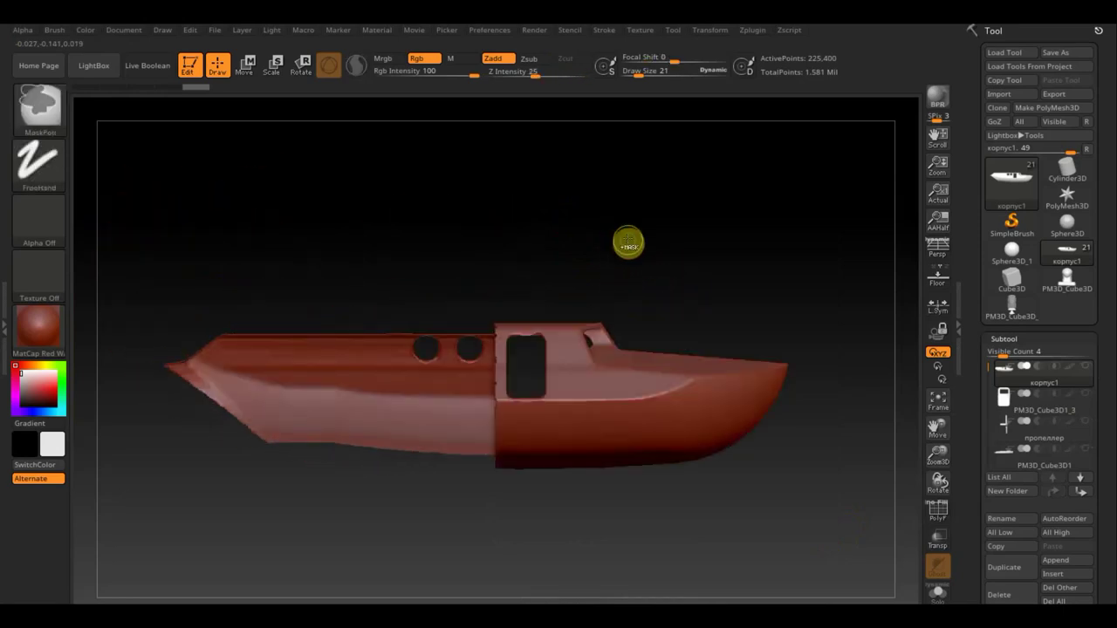
left_click(628, 237, "ctrl+shift")
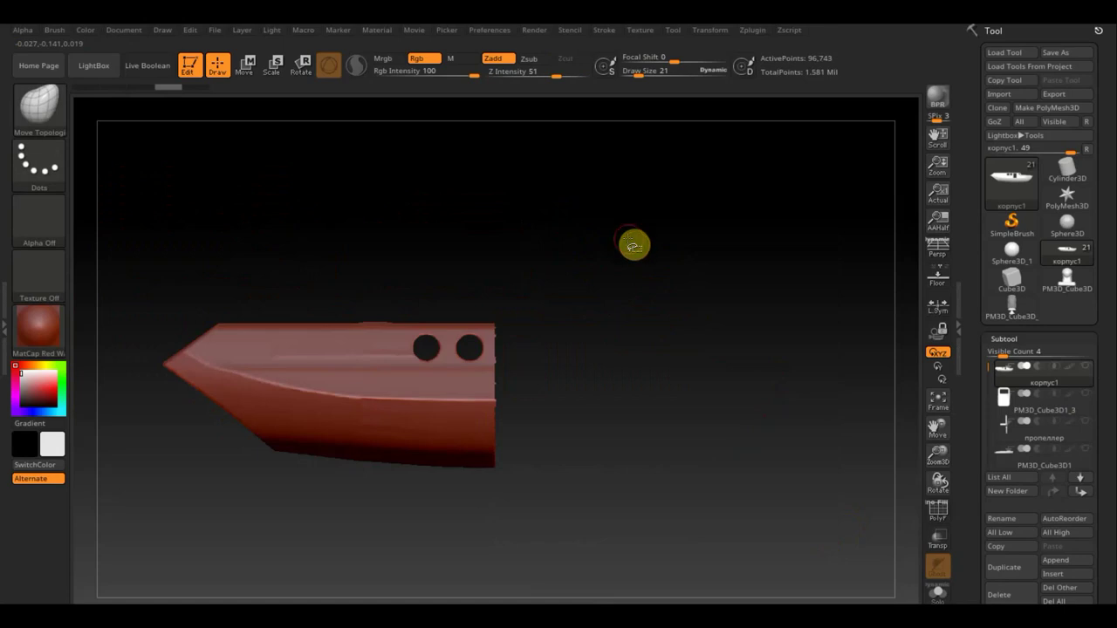
left_click(628, 238, "ctrl+shift")
key("ctrl")
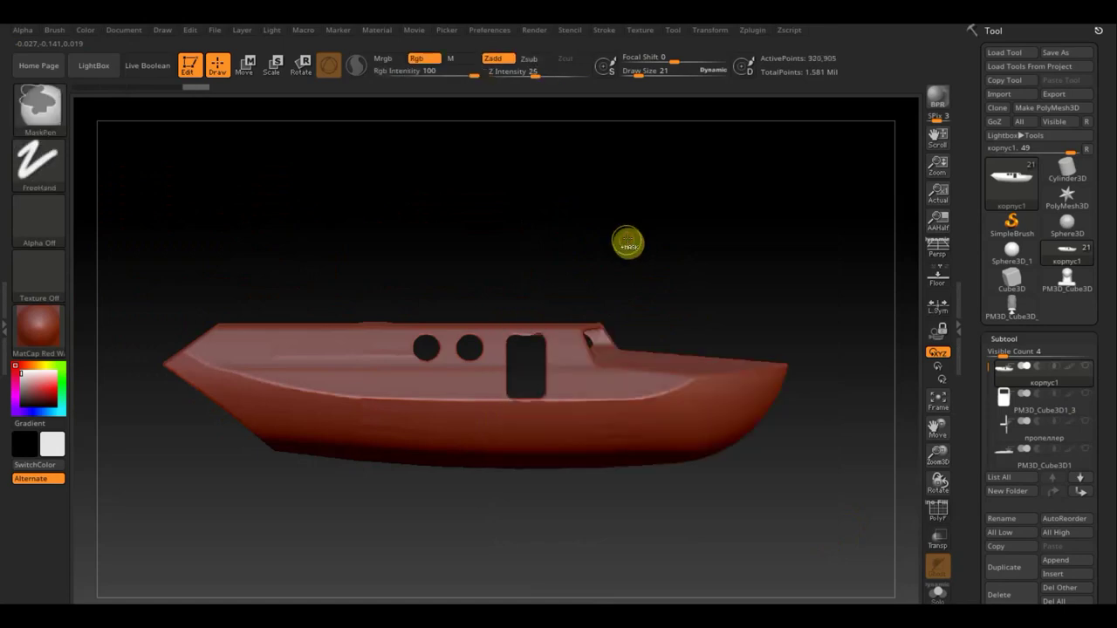
Turn on the PolyF wireframe and trim the hull to a thin slice viewed end-on
left_click(938, 513)
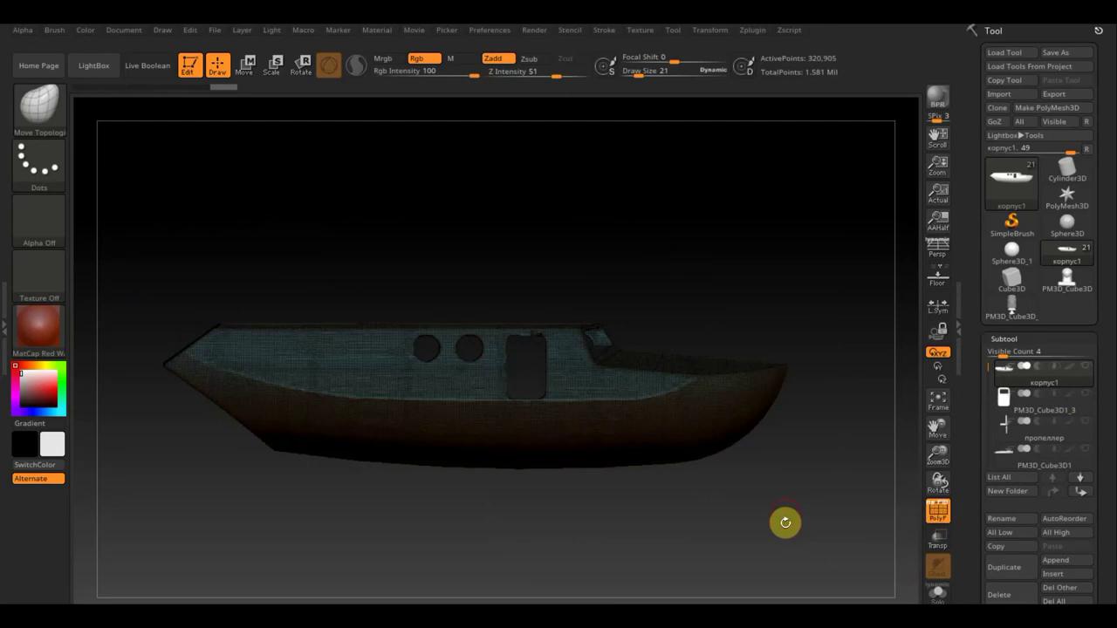
mouse_move(120, 196)
left_mouse_down("ctrl")
mouse_move(497, 569)
mouse_move(486, 568)
left_mouse_up("ctrl")
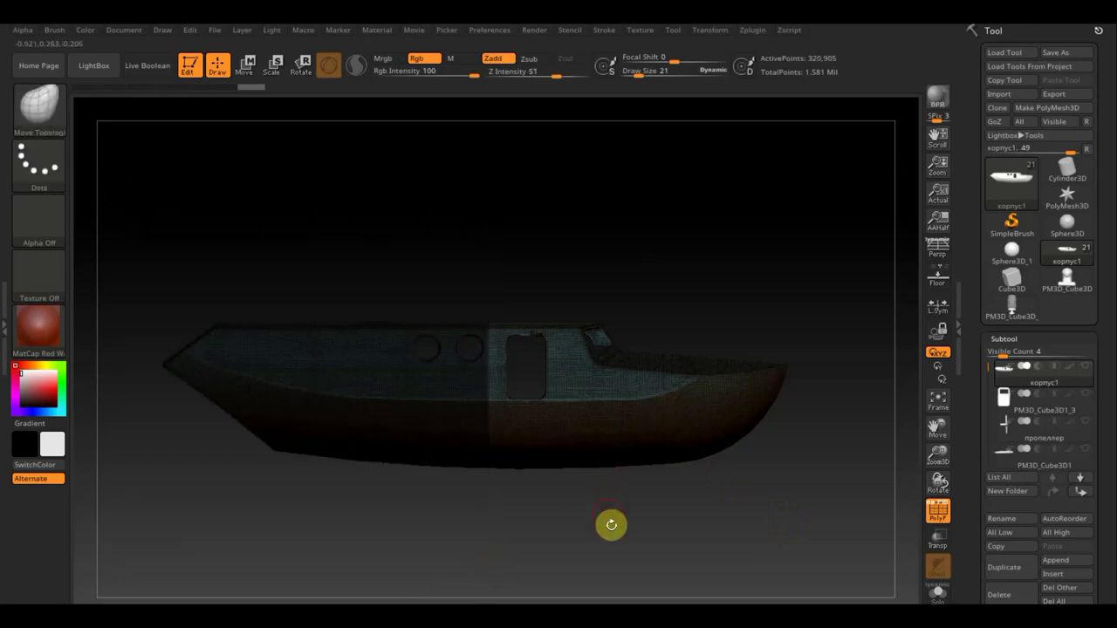
key("ctrl")
left_click_drag(619, 543, 617, 538, "ctrl")
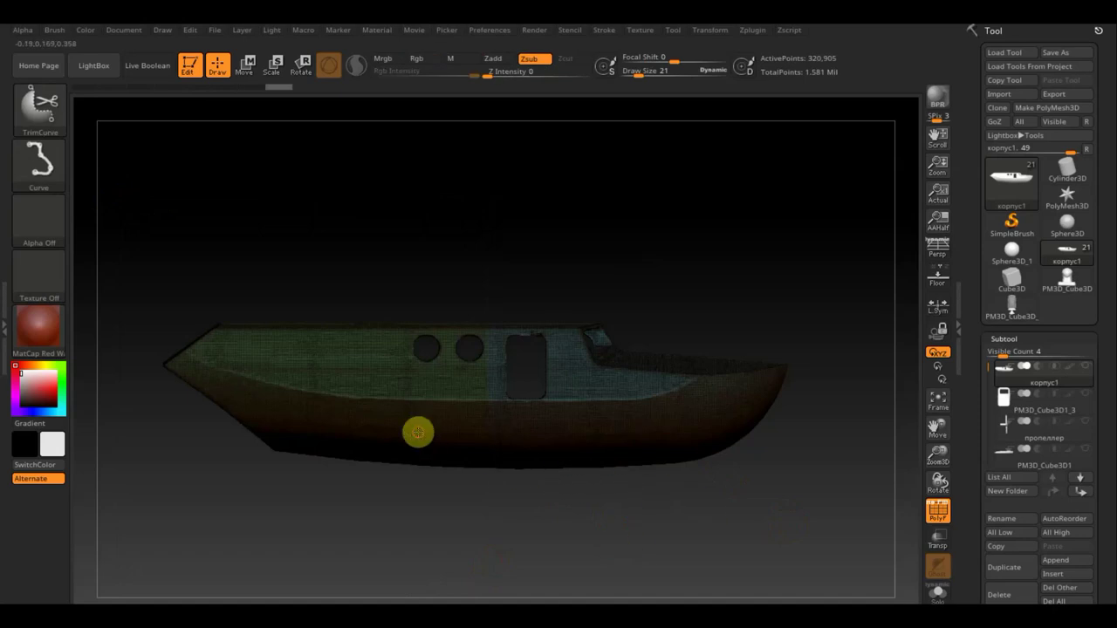
mouse_move(418, 432)
left_mouse_down()
mouse_move(606, 528)
mouse_move(619, 524)
mouse_move(615, 537)
left_mouse_up()
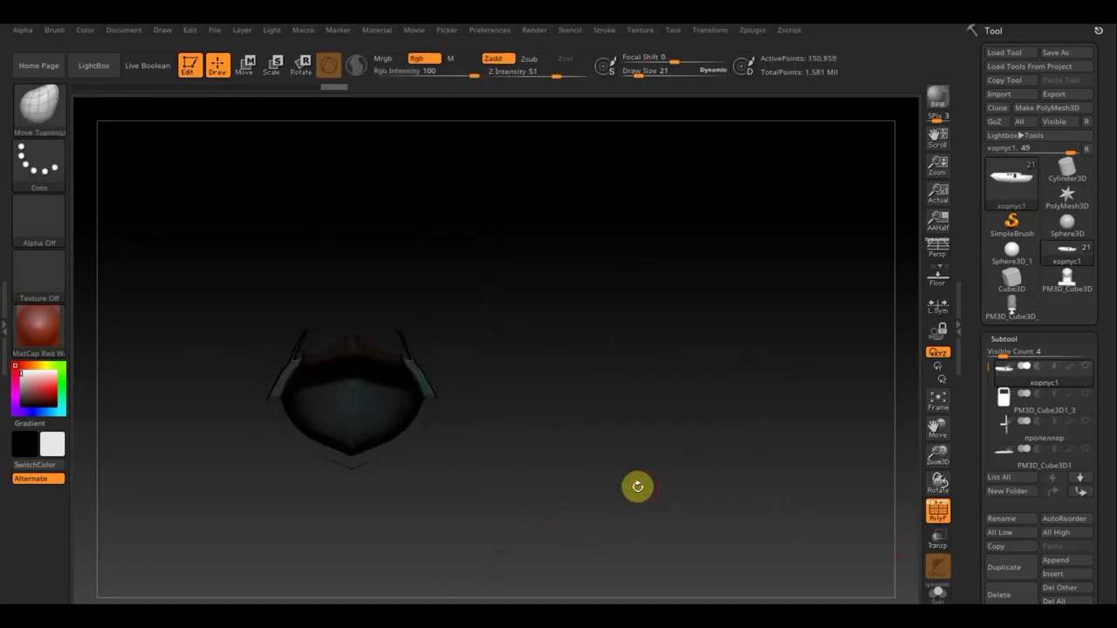
mouse_move(621, 434)
left_mouse_down()
mouse_move(721, 576)
mouse_move(556, 446)
mouse_move(723, 451)
mouse_move(736, 494)
mouse_move(718, 463)
mouse_move(735, 476)
left_mouse_up()
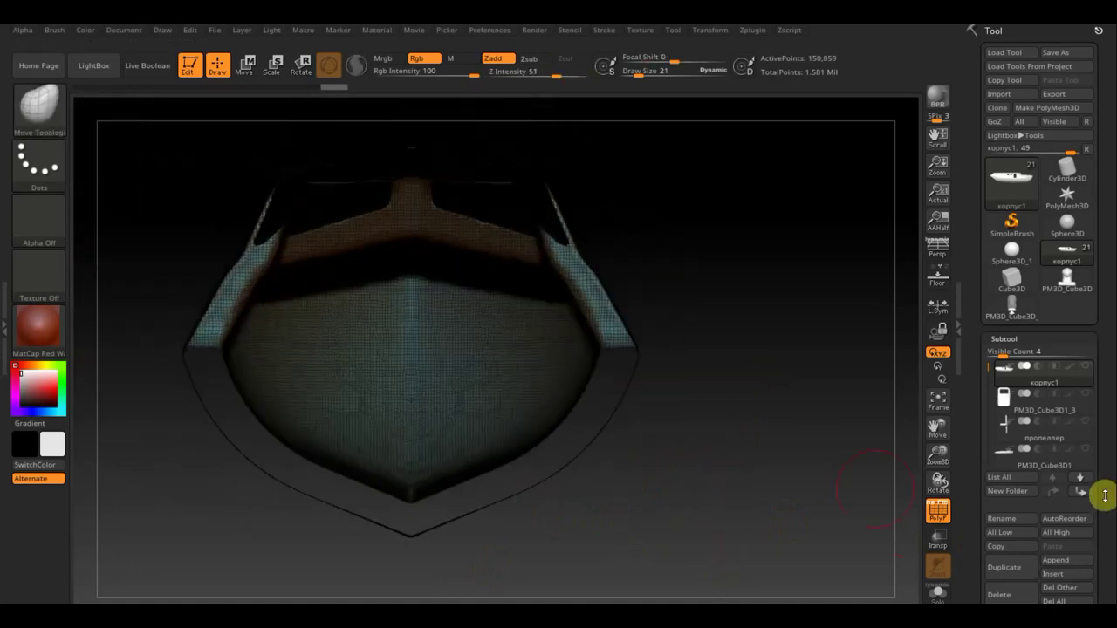
left_click_drag(1104, 499, 1107, 307)
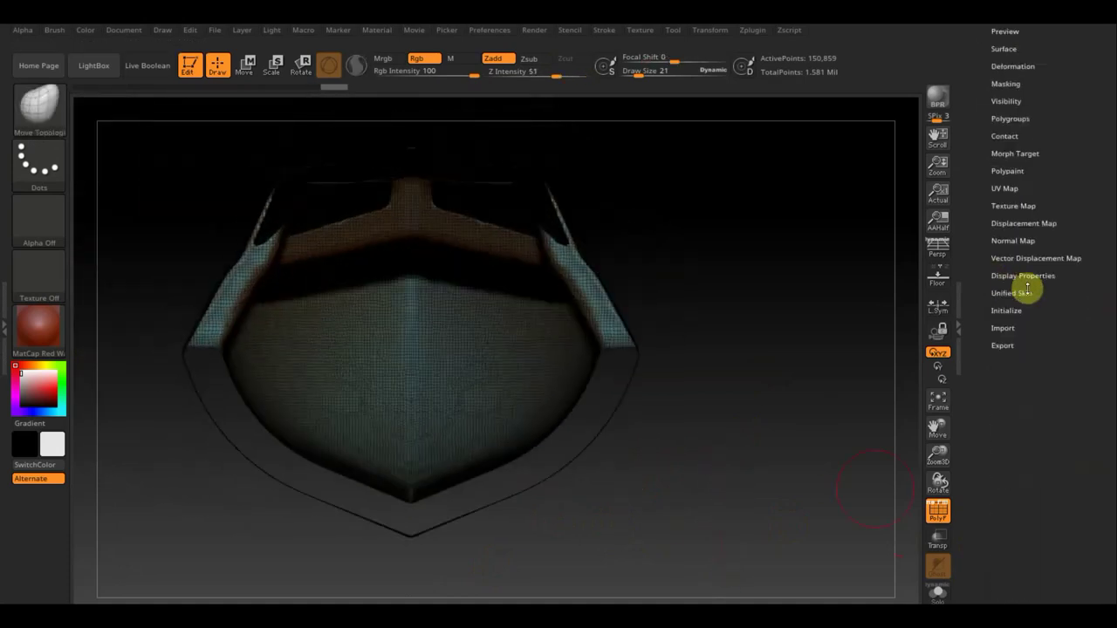
Enable Double-sided display for the hull section and turn off the PolyF wireframe
left_click(999, 222)
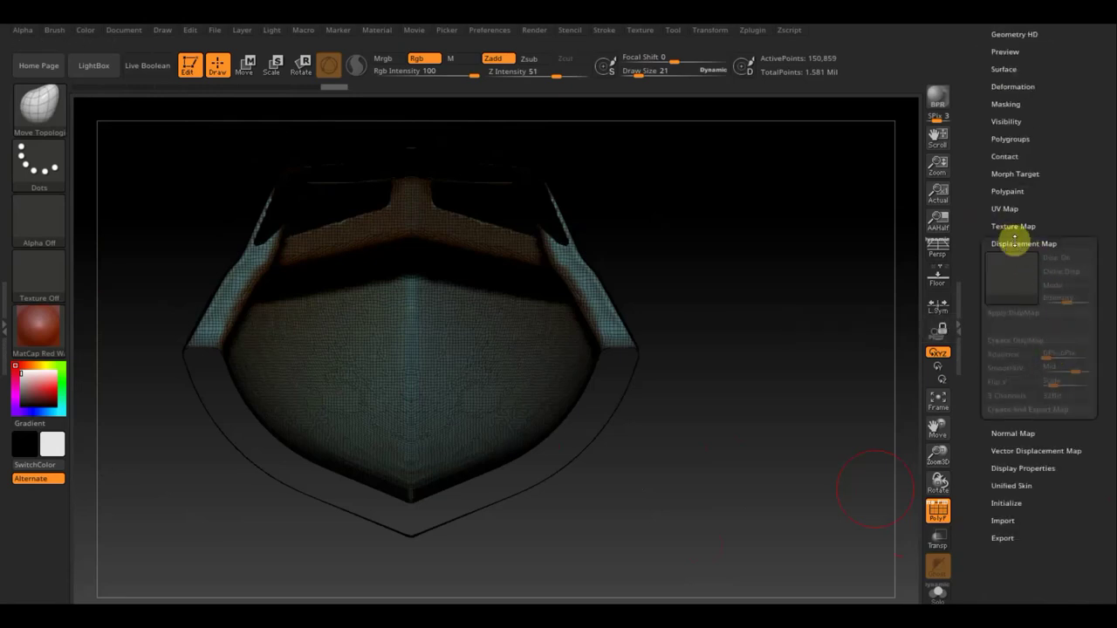
left_click(1017, 243)
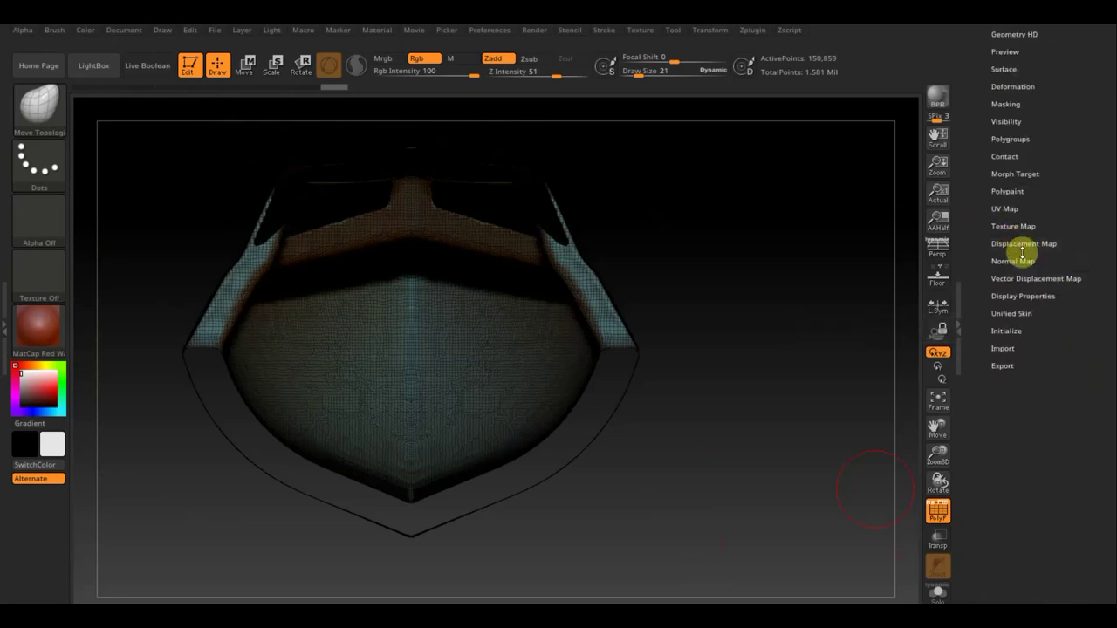
left_click(997, 295)
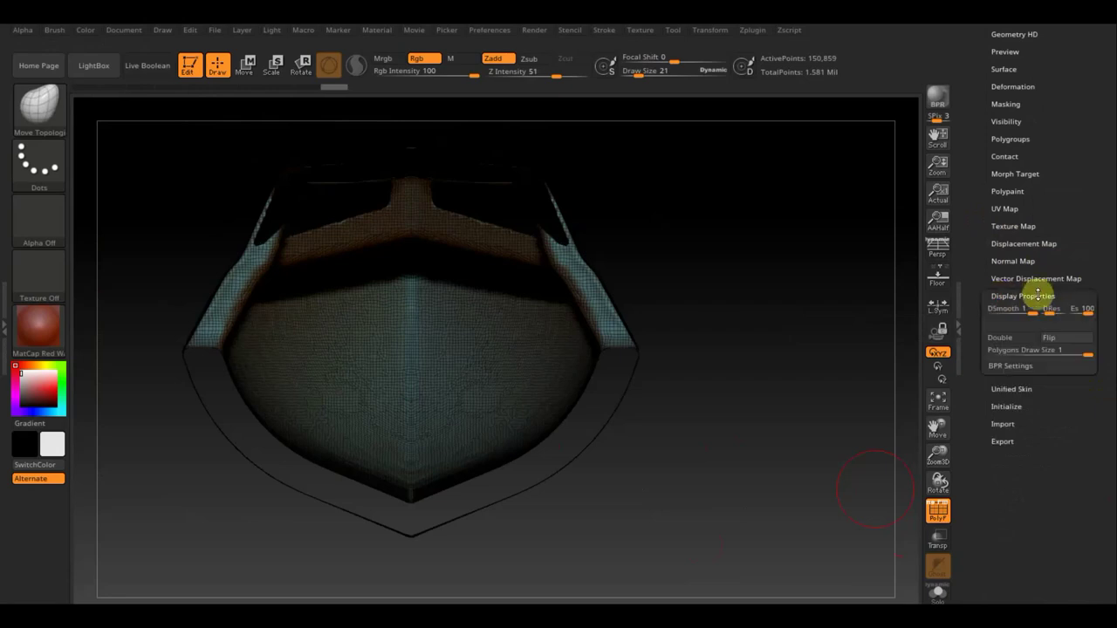
left_click(999, 338)
mouse_move(858, 427)
left_mouse_down()
mouse_move(785, 456)
mouse_move(795, 456)
mouse_move(788, 442)
mouse_move(777, 445)
mouse_move(763, 396)
mouse_move(919, 466)
left_mouse_up()
left_click(937, 511)
Turn the hull to a three-quarter view and show the Geometry and Subtool sub-palettes
mouse_move(736, 431)
left_mouse_down()
mouse_move(640, 372)
mouse_move(428, 386)
left_mouse_up()
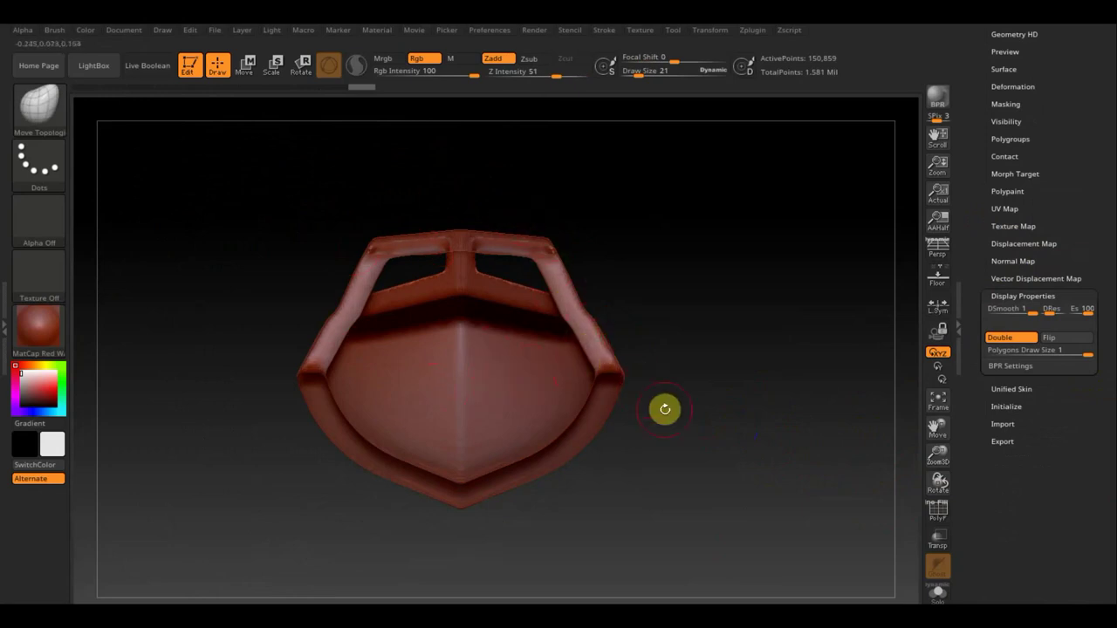
mouse_move(725, 314)
left_mouse_down()
mouse_move(725, 285)
mouse_move(725, 331)
left_mouse_up()
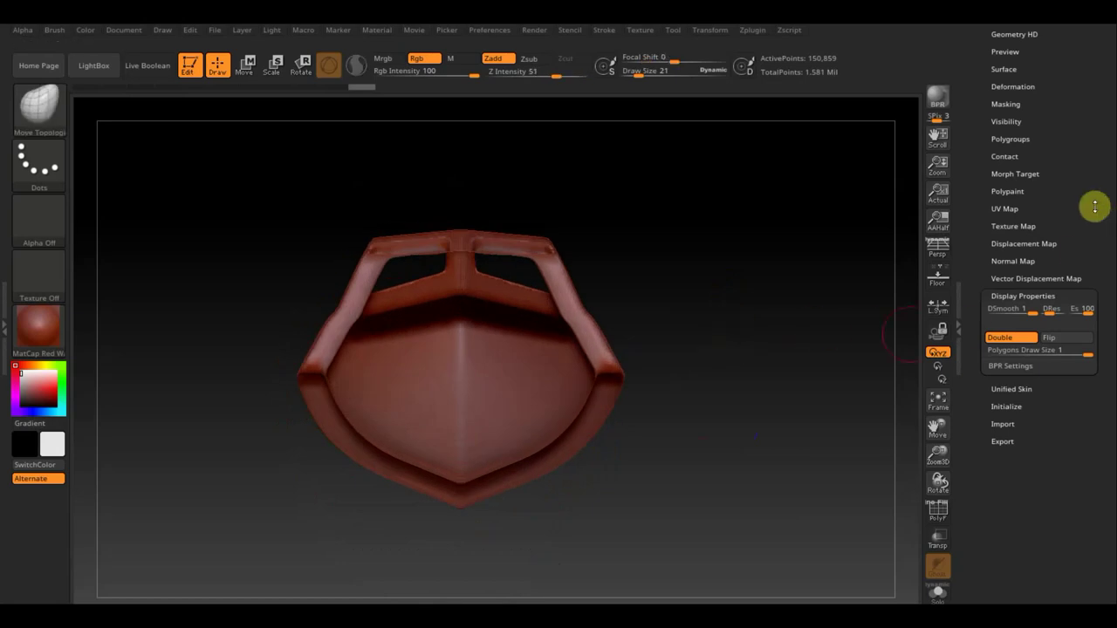
mouse_move(1079, 173)
left_mouse_down()
mouse_move(1099, 337)
mouse_move(1082, 281)
left_mouse_up()
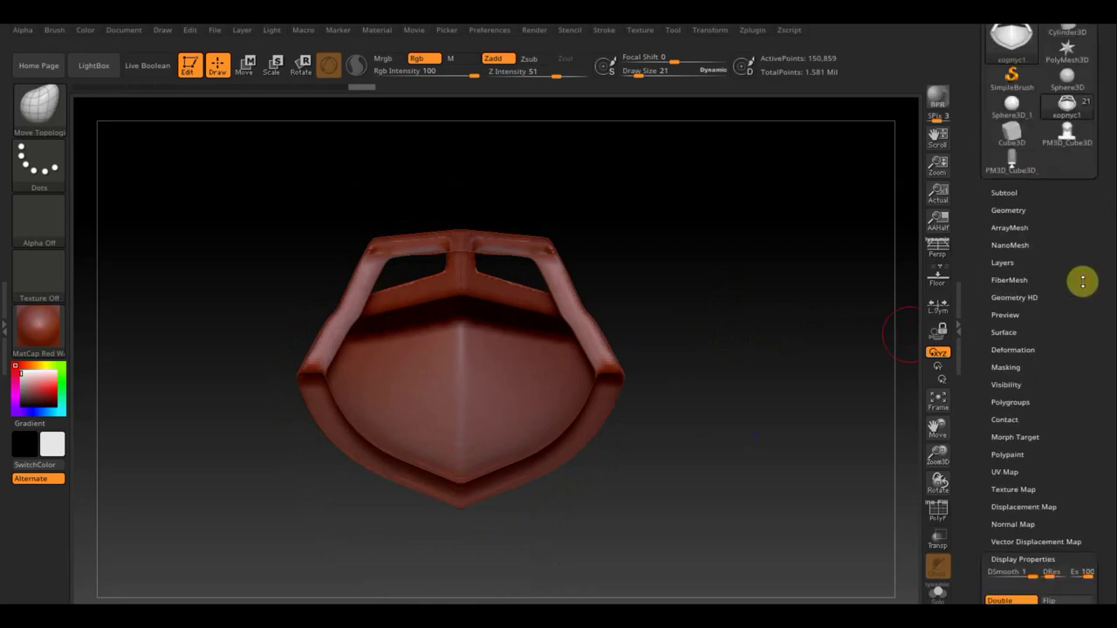
mouse_move(768, 336)
left_mouse_down()
mouse_move(720, 357)
mouse_move(841, 441)
mouse_move(824, 437)
left_mouse_up()
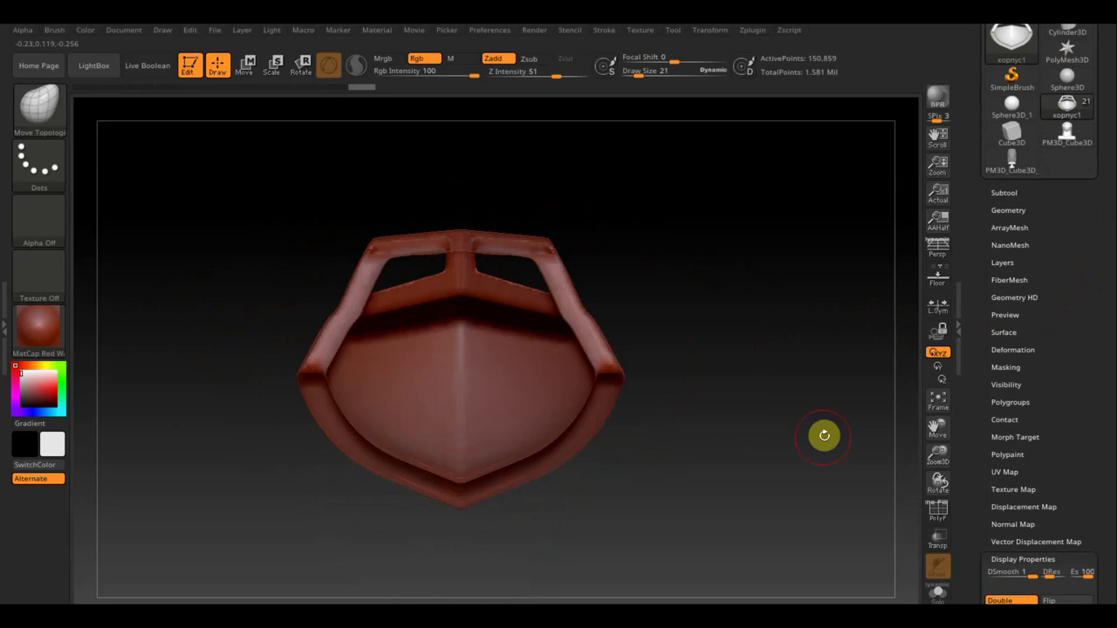
left_click(1013, 209)
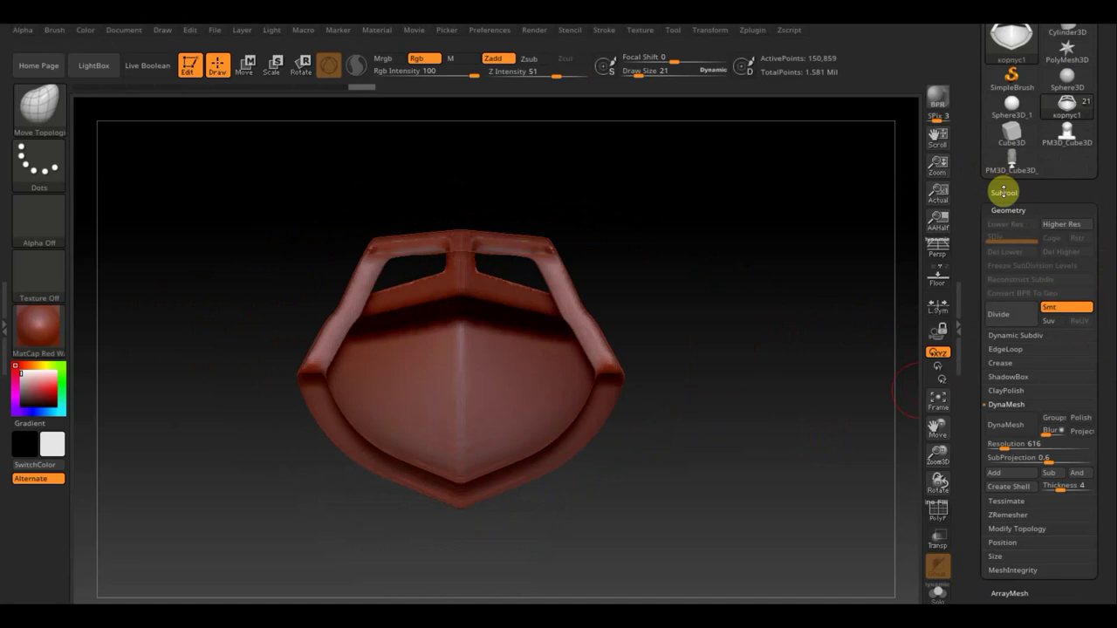
left_click(1004, 191)
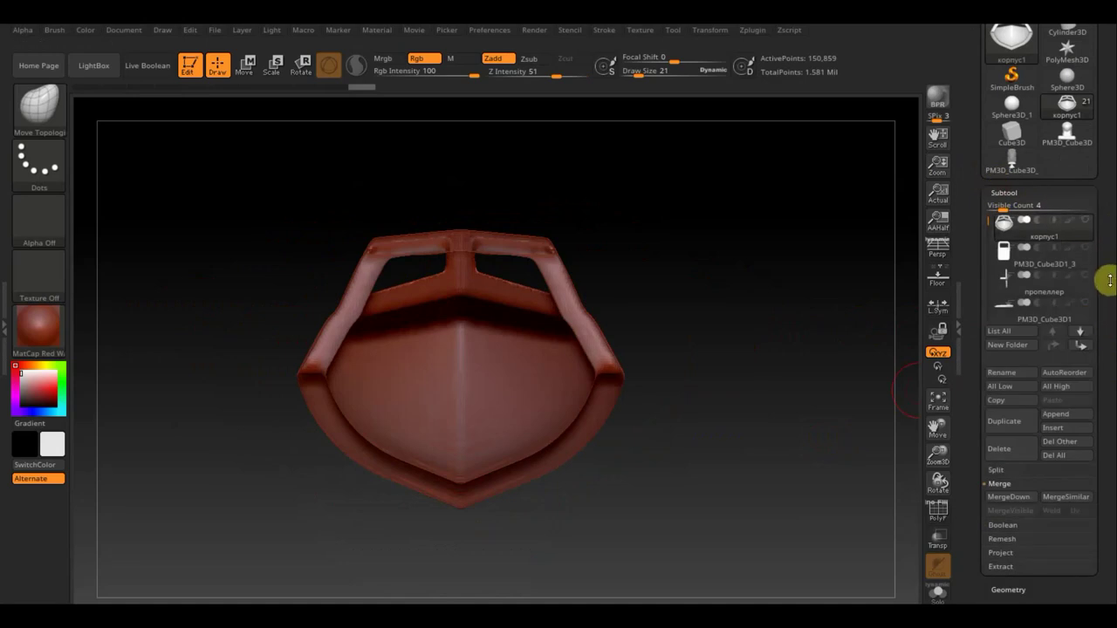
Append a Cube3D subtool, frame it, and make PM3D_Cube3D1_9 the active subtool
left_click_drag(1110, 280, 1102, 209)
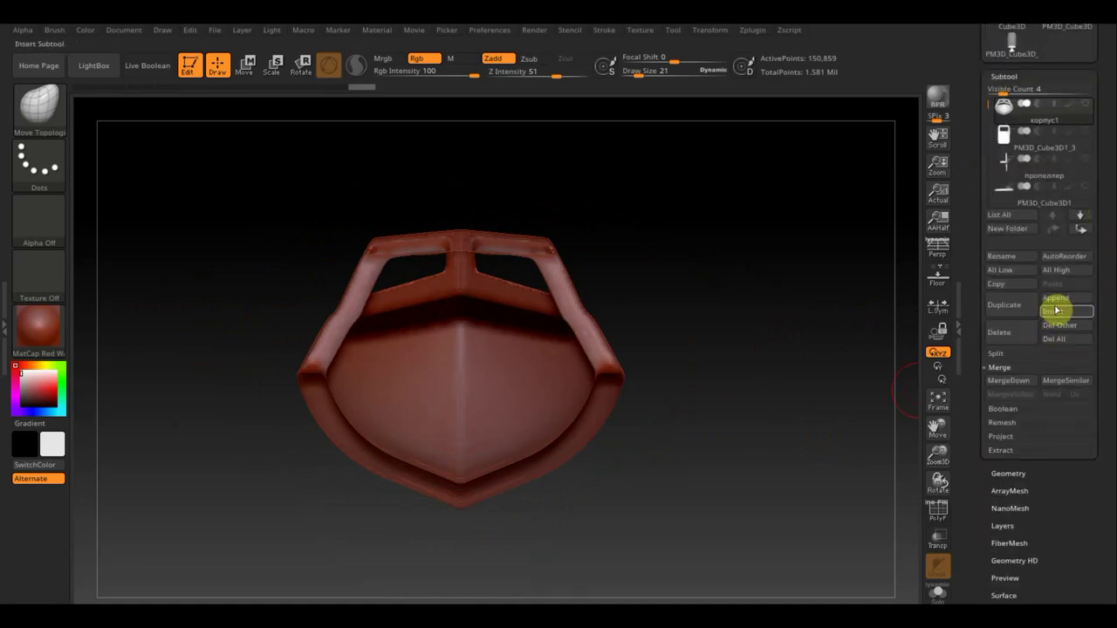
left_click(1055, 298)
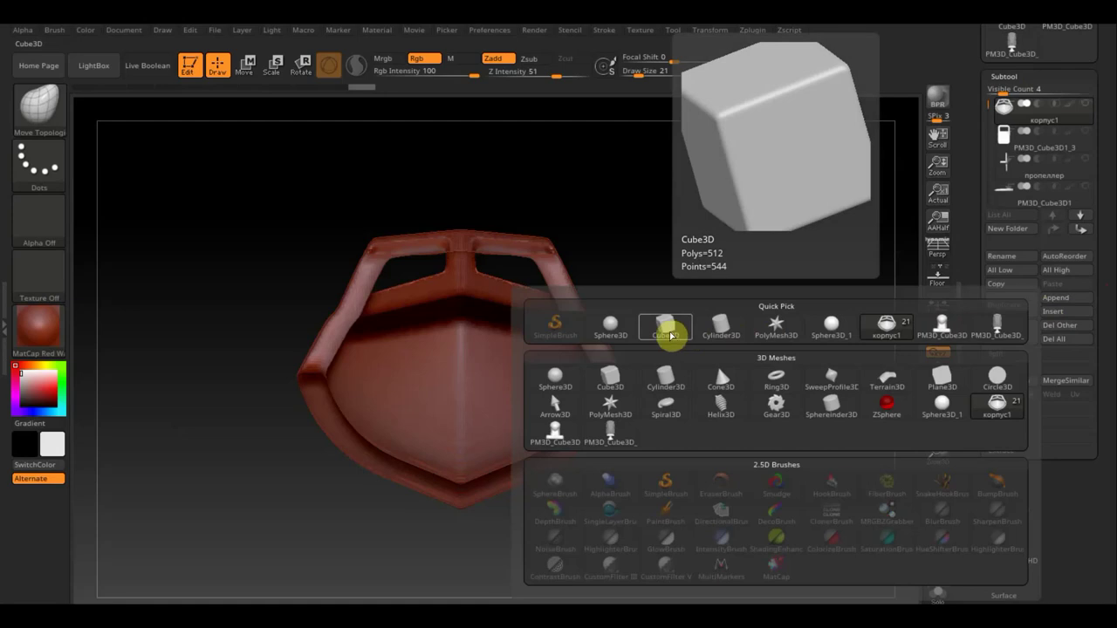
left_click(670, 335)
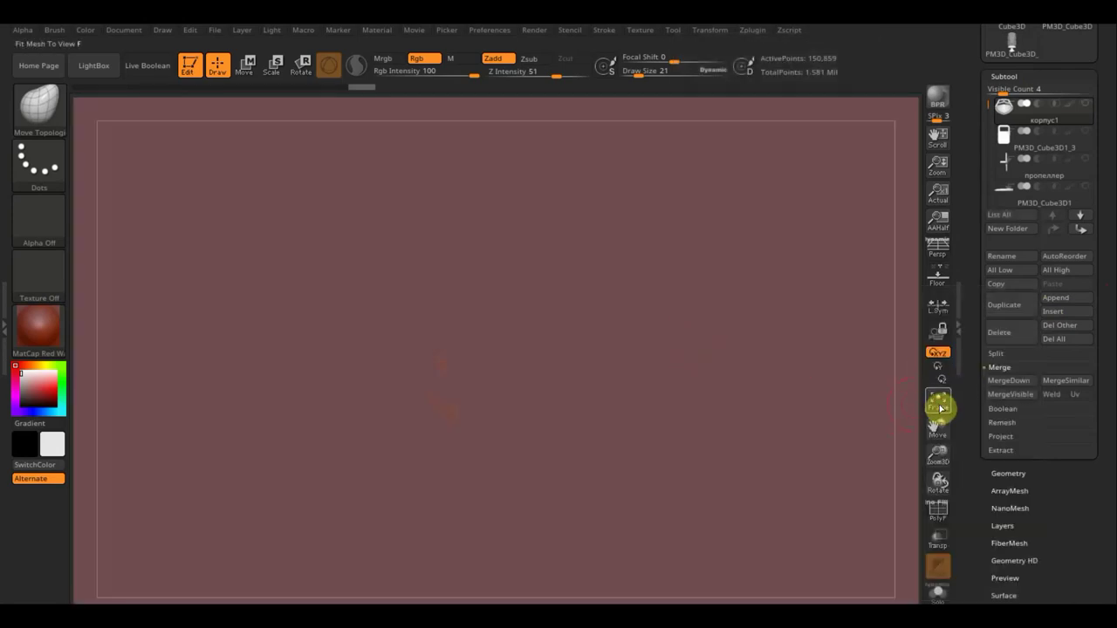
left_click(939, 408)
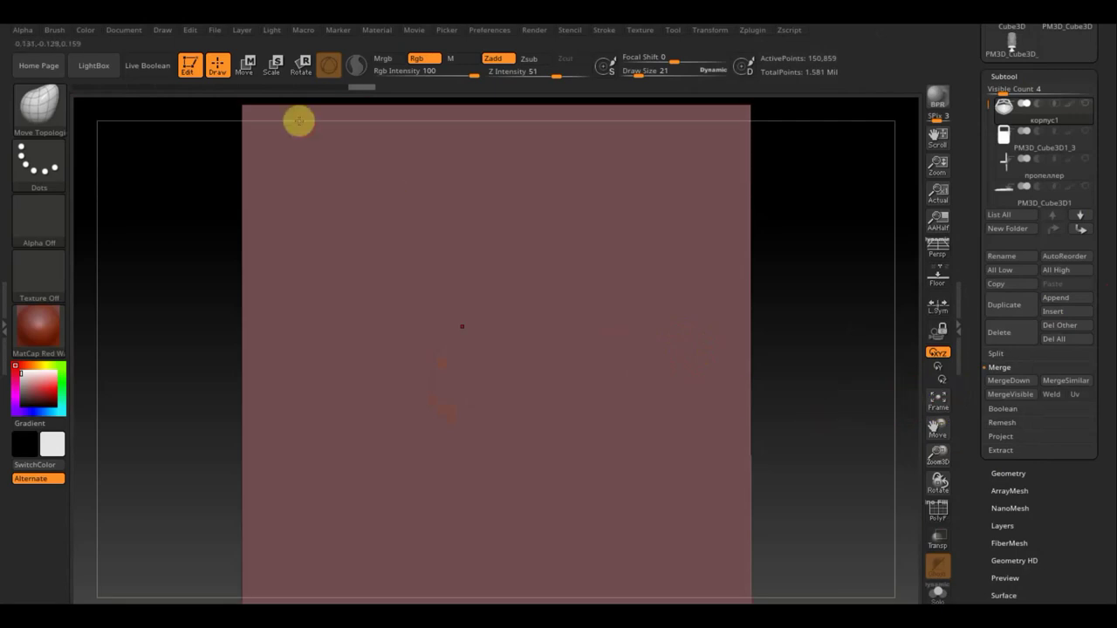
key("i")
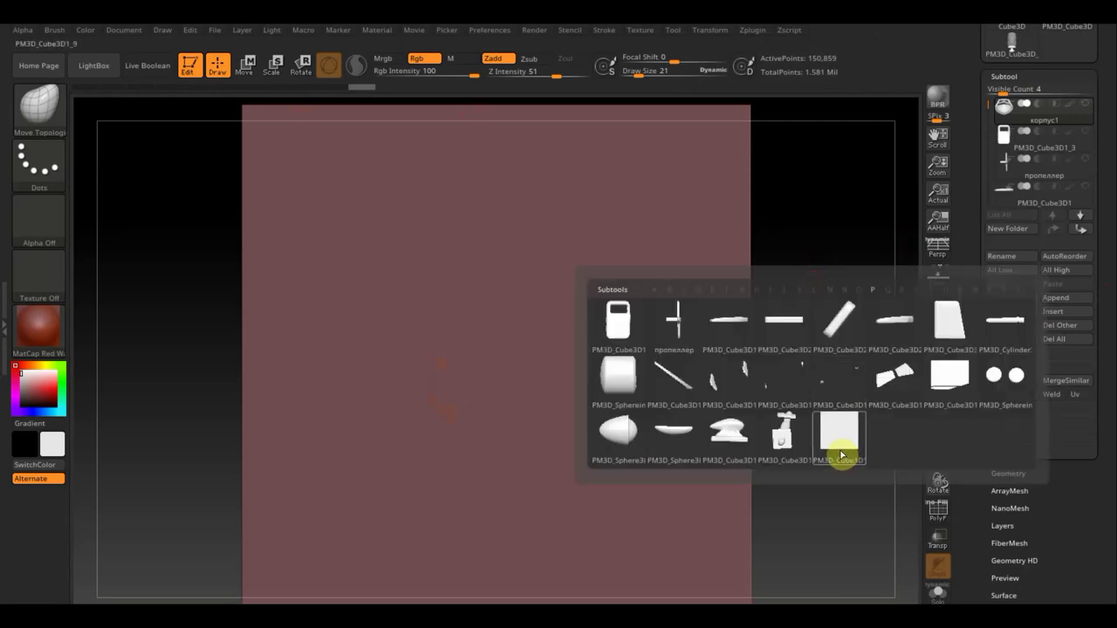
left_click(839, 443)
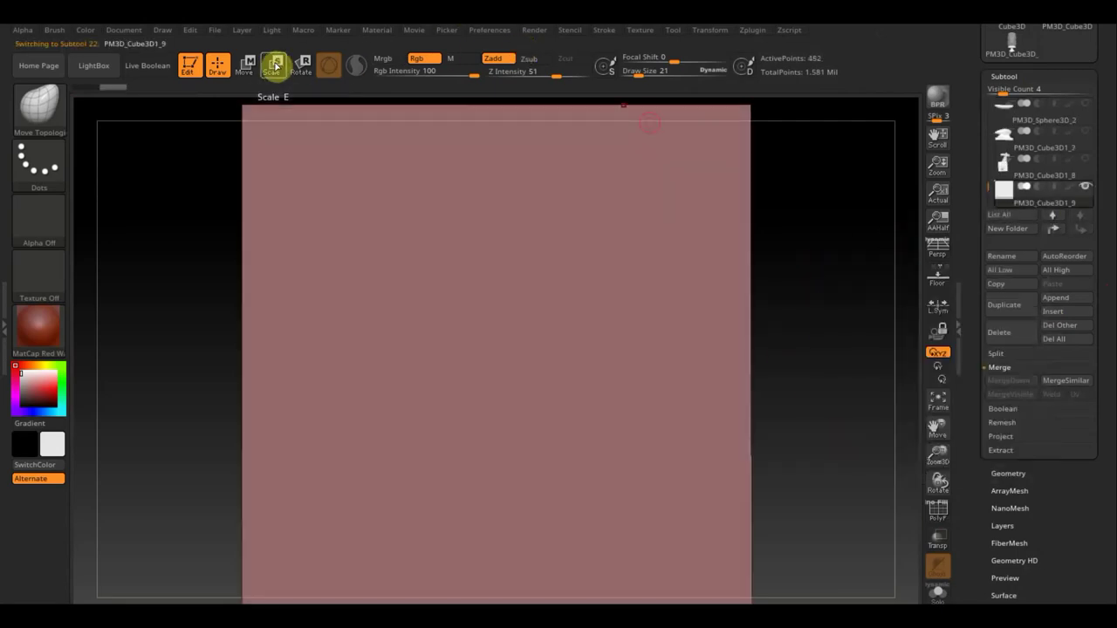
left_click(247, 64)
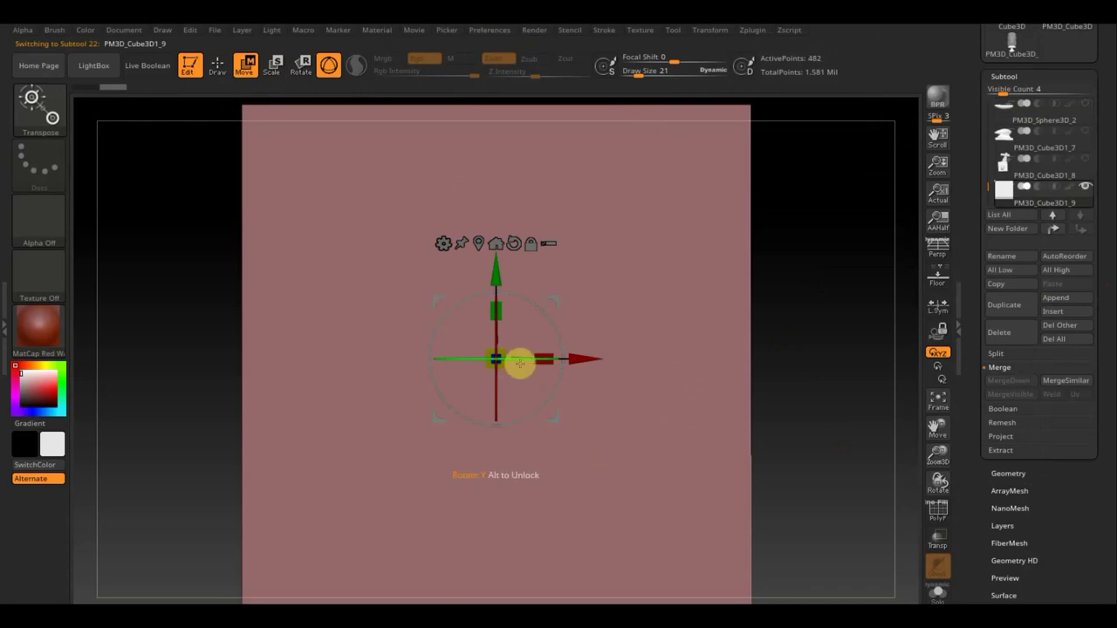
Reshape the cube into a thin slab, 0.1 deep and stretched 1.9053 times taller
left_click_drag(504, 371, 240, 196)
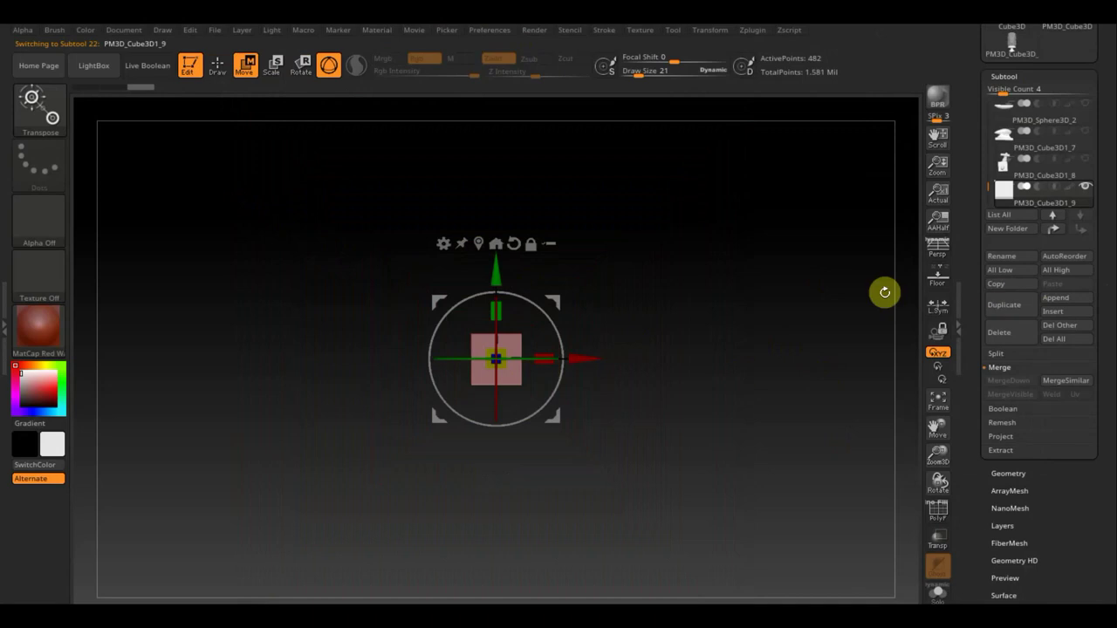
key("ctrl+z")
key("ctrl+z")
key("ctrl+z")
key("ctrl+z")
key("ctrl+z")
key("ctrl+z")
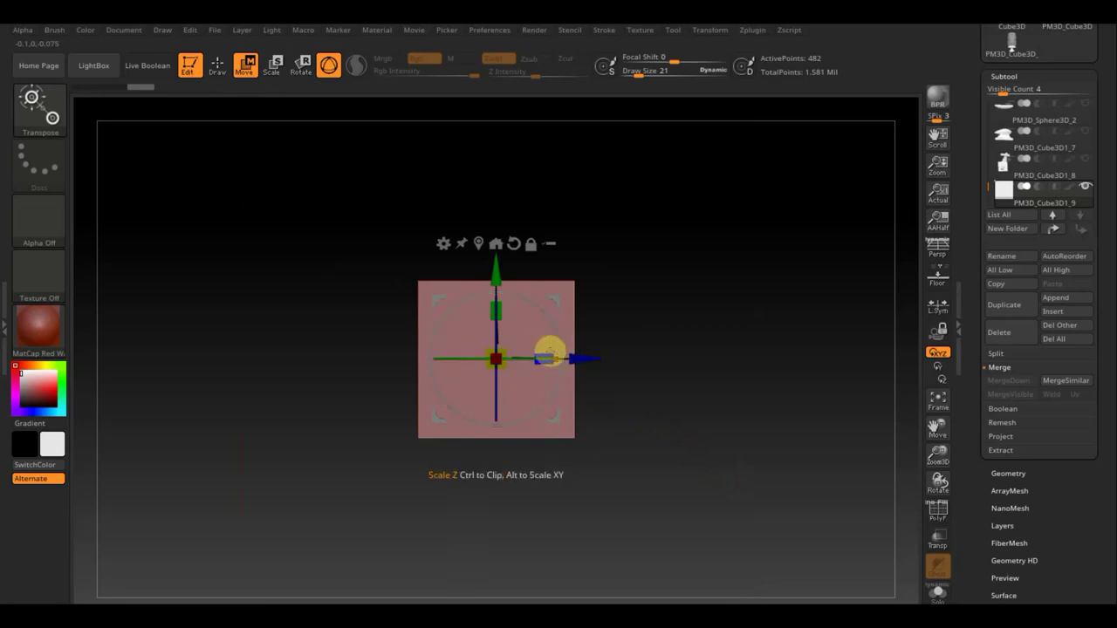
left_click_drag(548, 352, 445, 354)
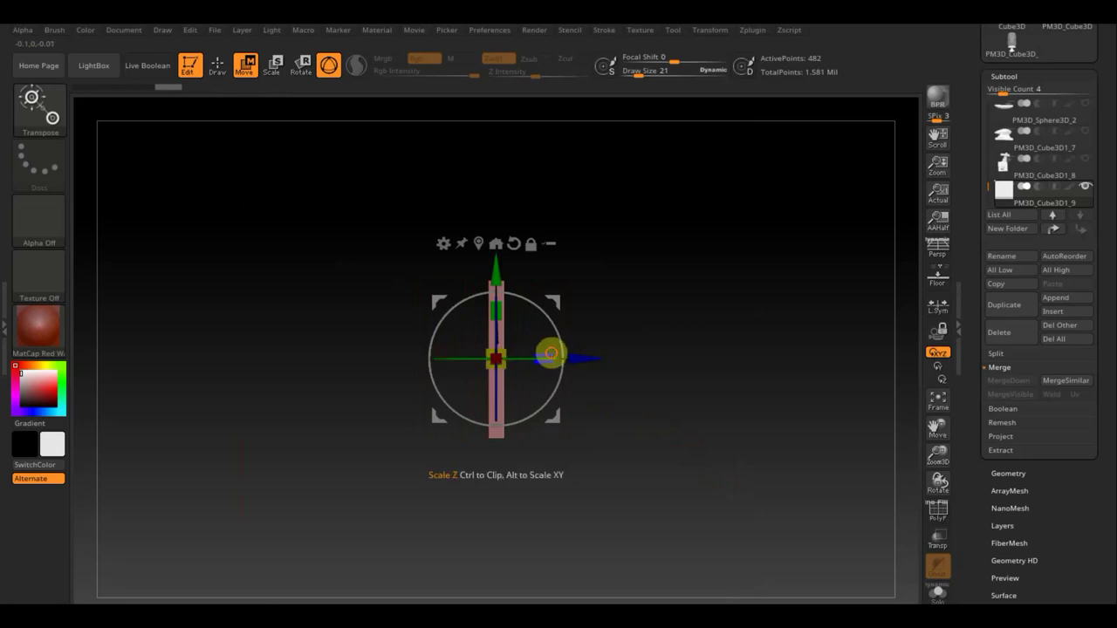
key("ctrl+z")
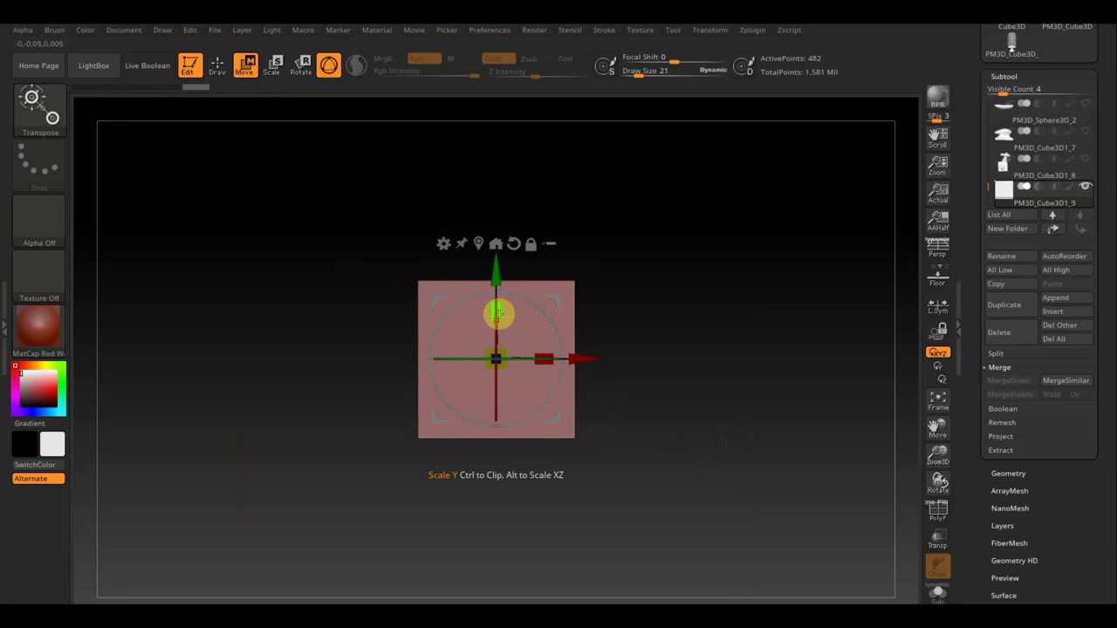
left_click_drag(498, 307, 498, 241)
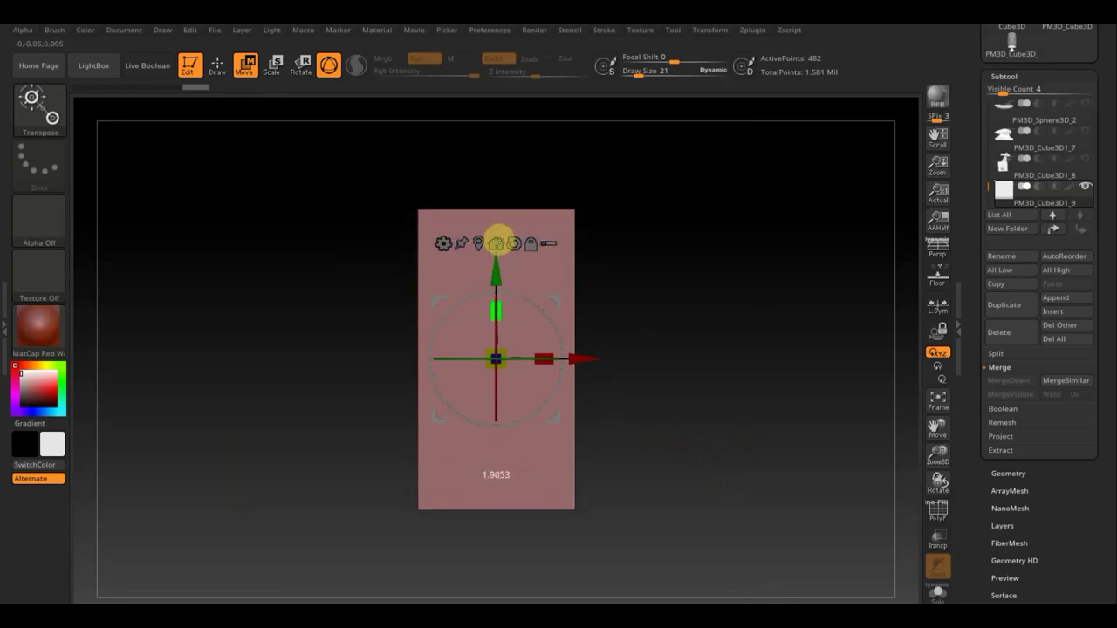
left_click(1012, 473)
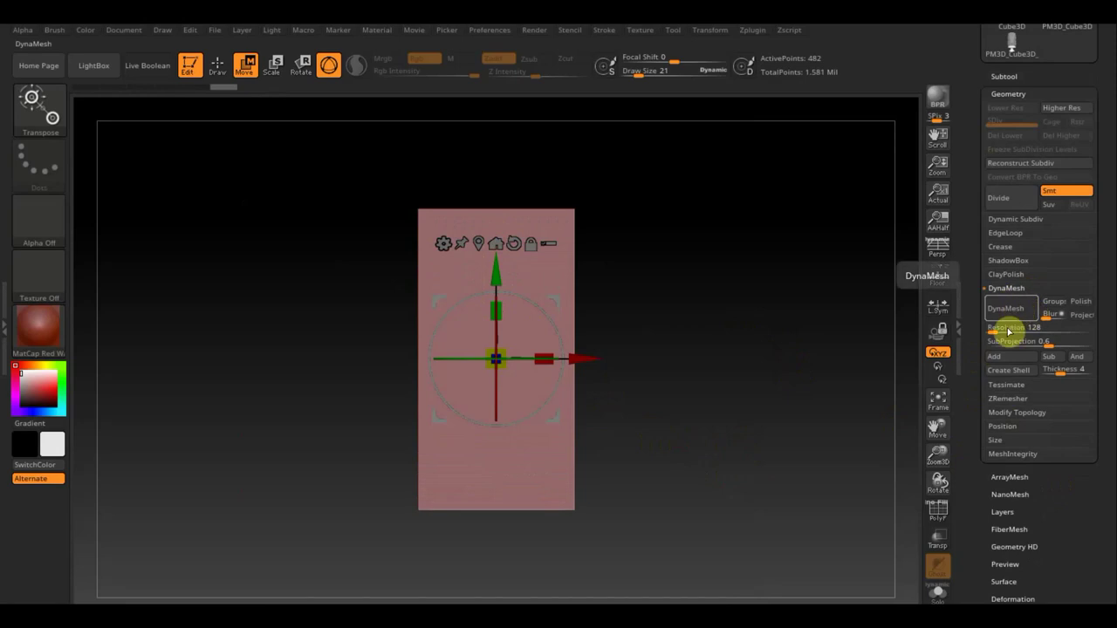
DynaMesh the tall block at resolution 648 instead of 160, giving 17,392 points
left_click(997, 329)
type("160")
key("Return")
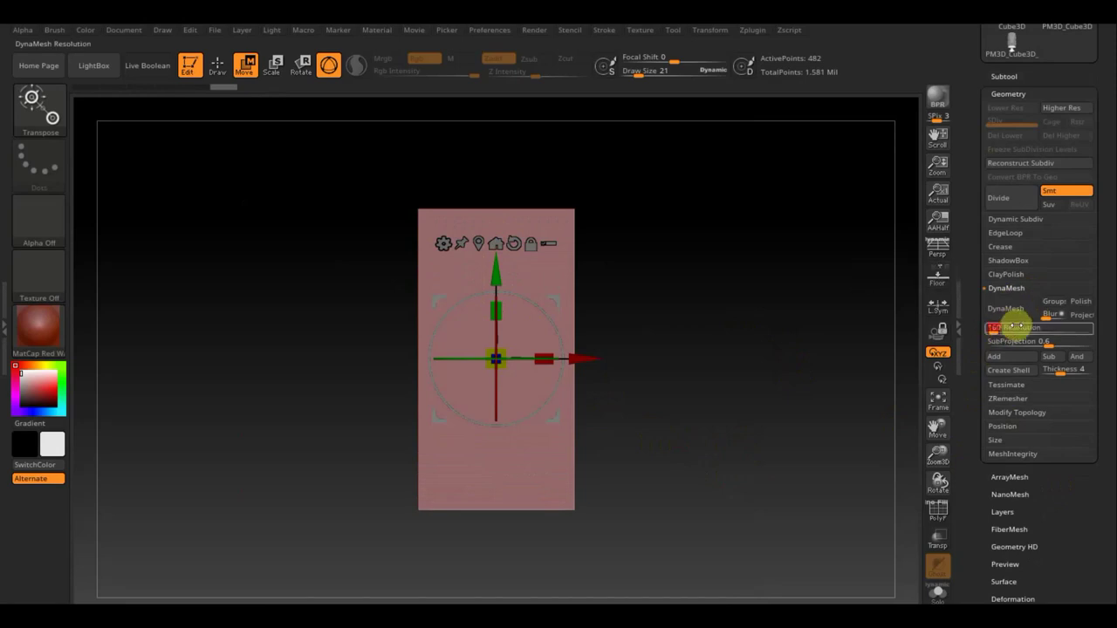
left_click(1007, 304)
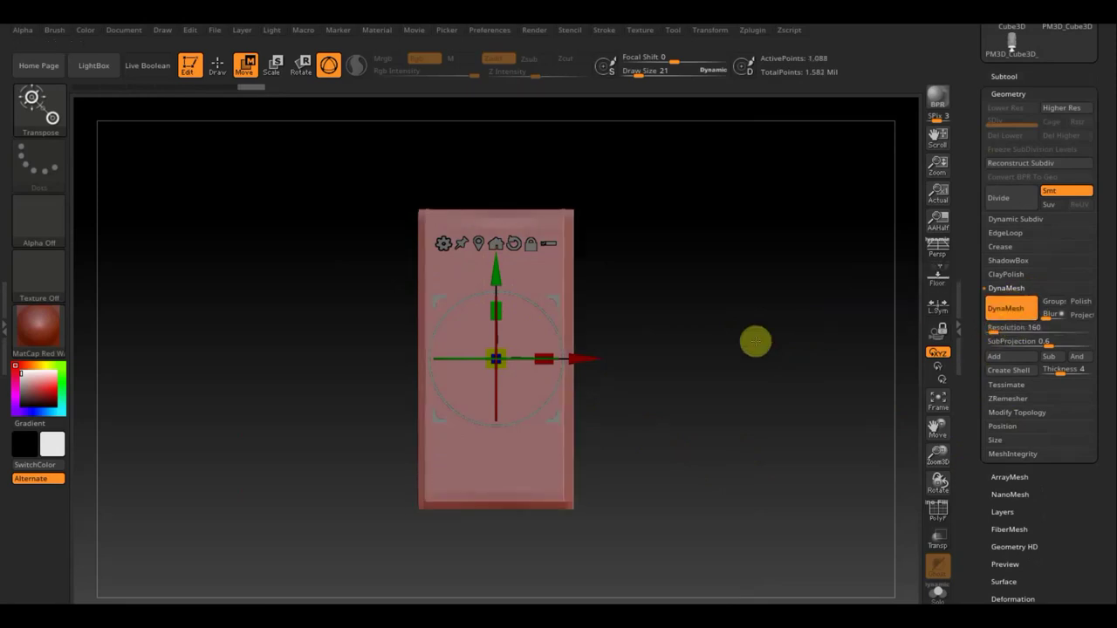
key("ctrl+z")
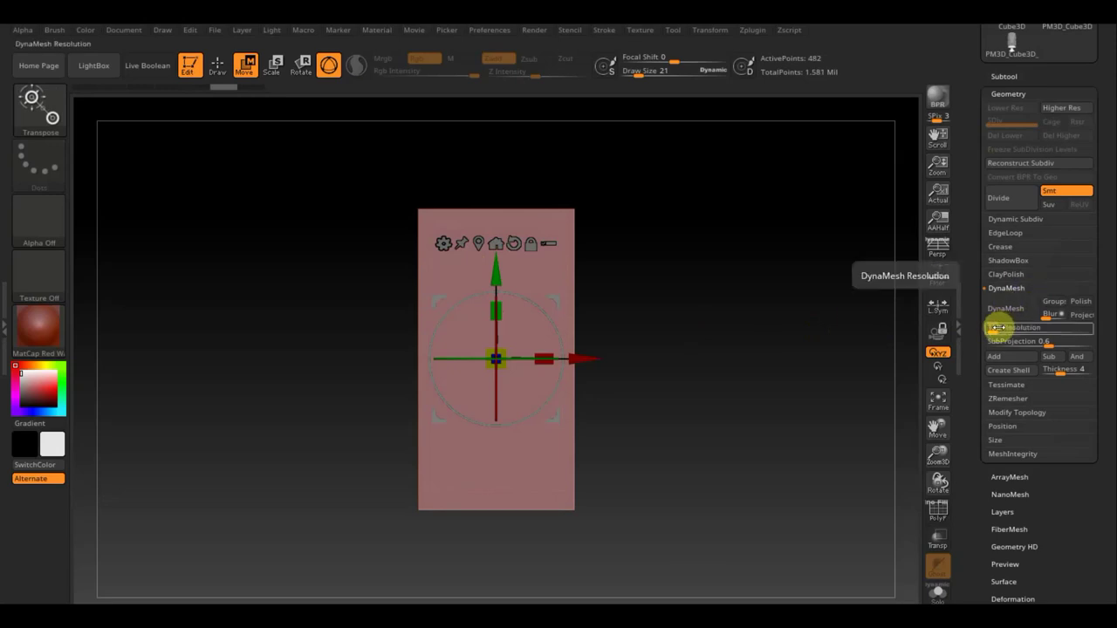
left_click_drag(991, 327, 995, 327)
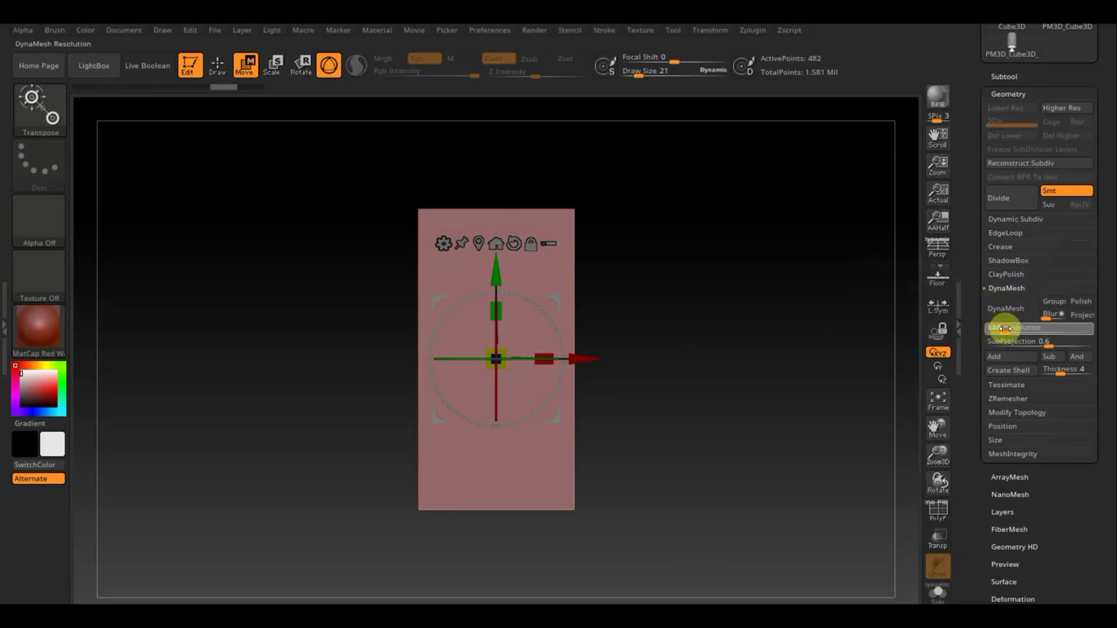
left_click(1003, 309)
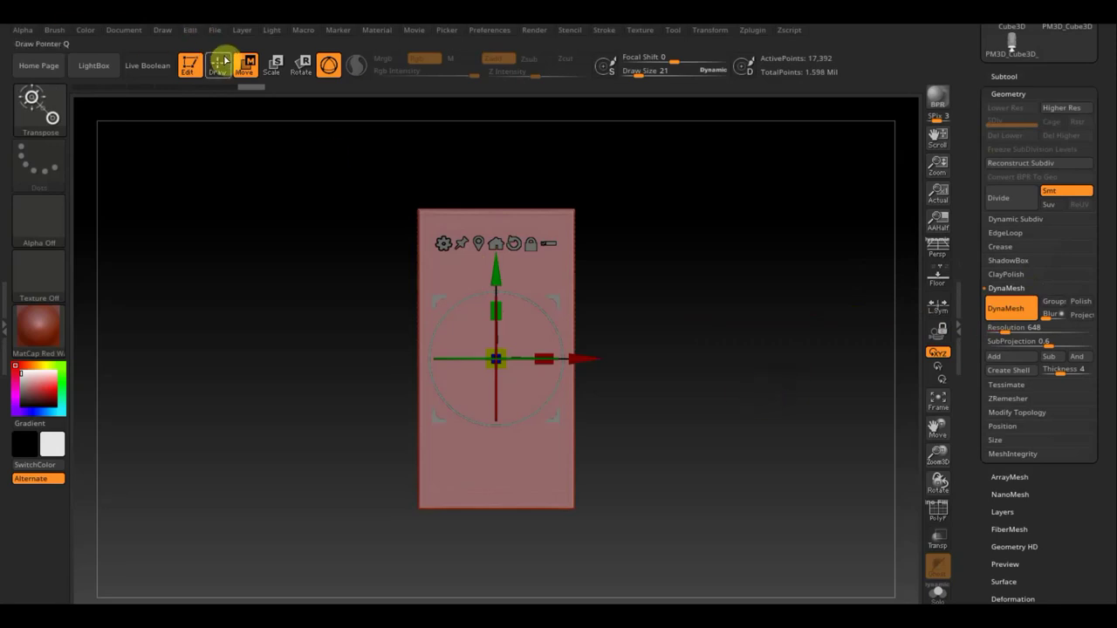
left_click(219, 63)
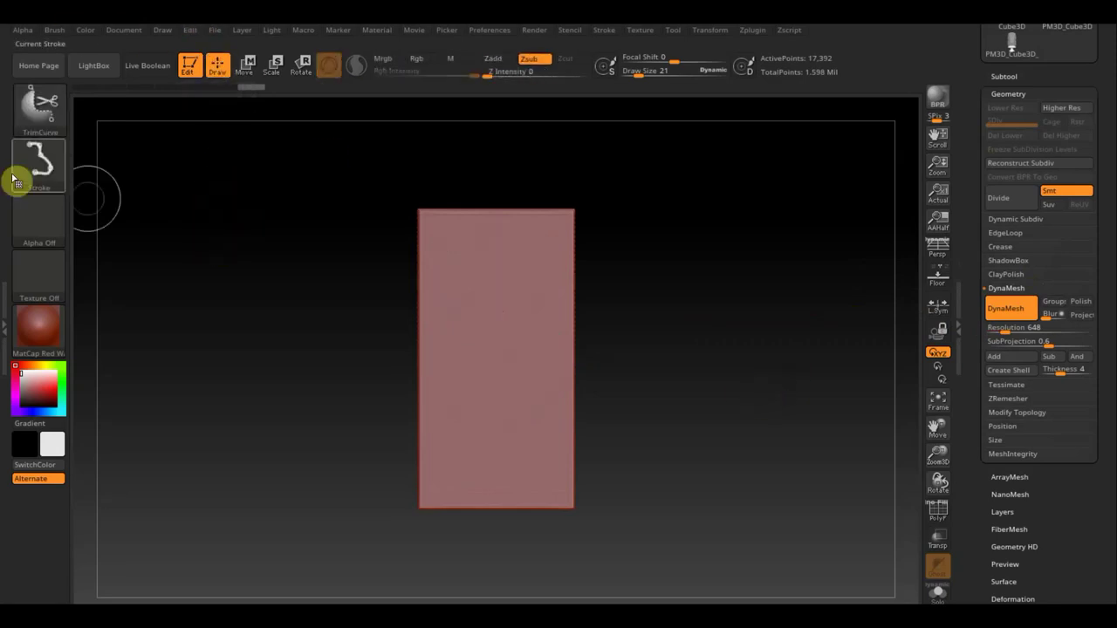
Clip the block's top into a rounded tombstone arch with the ClipCircle brush
left_click(52, 112, "ctrl+shift")
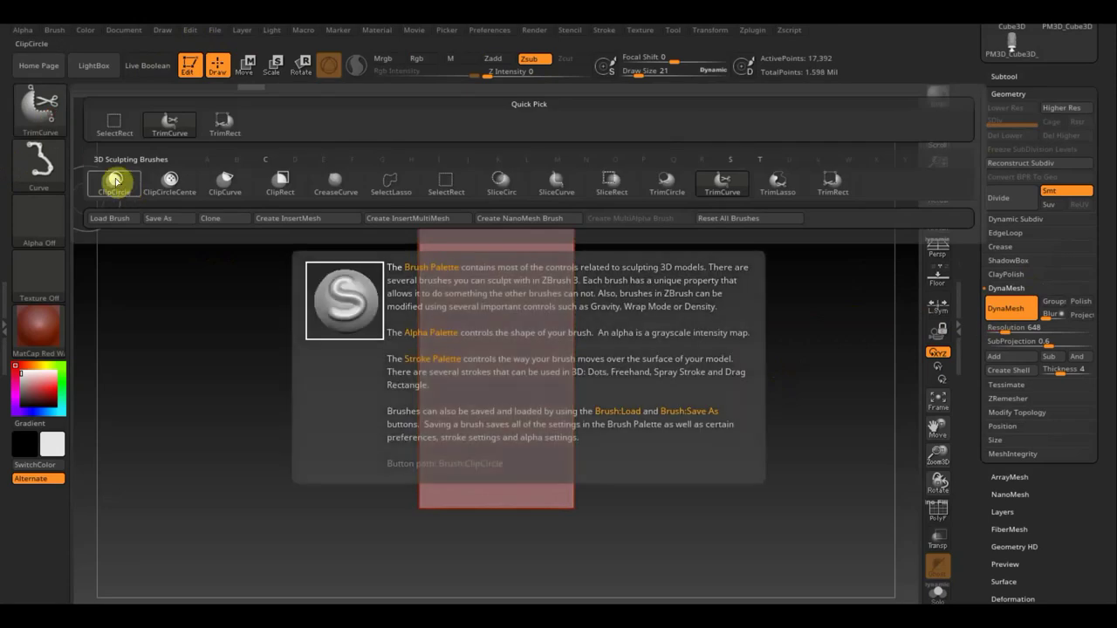
left_click(123, 190)
mouse_move(608, 543)
left_mouse_down("ctrl+shift")
mouse_move(375, 209)
mouse_move(352, 202)
mouse_move(331, 216)
mouse_move(372, 224)
mouse_move(392, 213)
mouse_move(356, 227)
mouse_move(381, 214)
mouse_move(364, 195)
mouse_move(367, 137)
mouse_move(361, 229)
mouse_move(367, 215)
left_mouse_up("ctrl+shift")
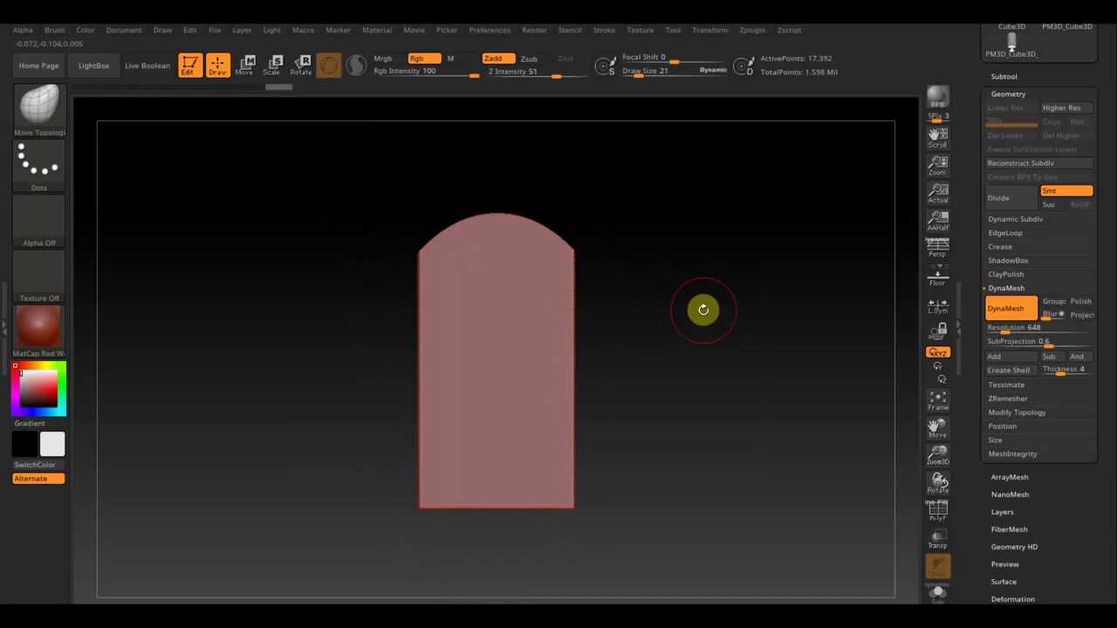
mouse_move(753, 444)
left_mouse_down()
mouse_move(690, 452)
mouse_move(738, 451)
mouse_move(748, 464)
left_mouse_up()
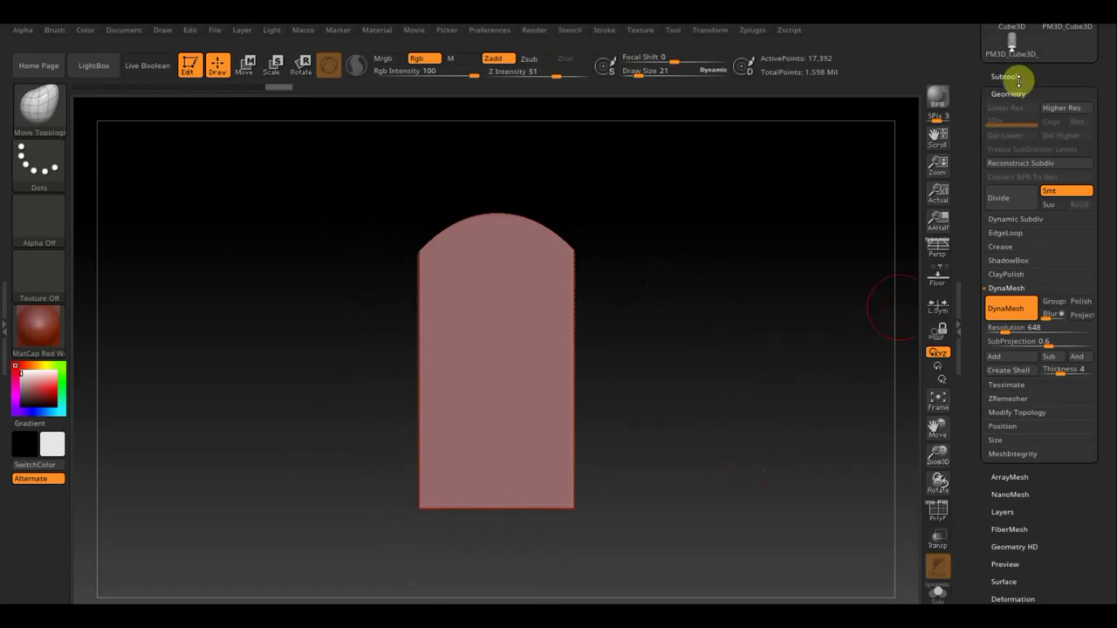
Duplicate the arched panel as a new subtool, PM3D_Cube3D1_10
left_click(1008, 76)
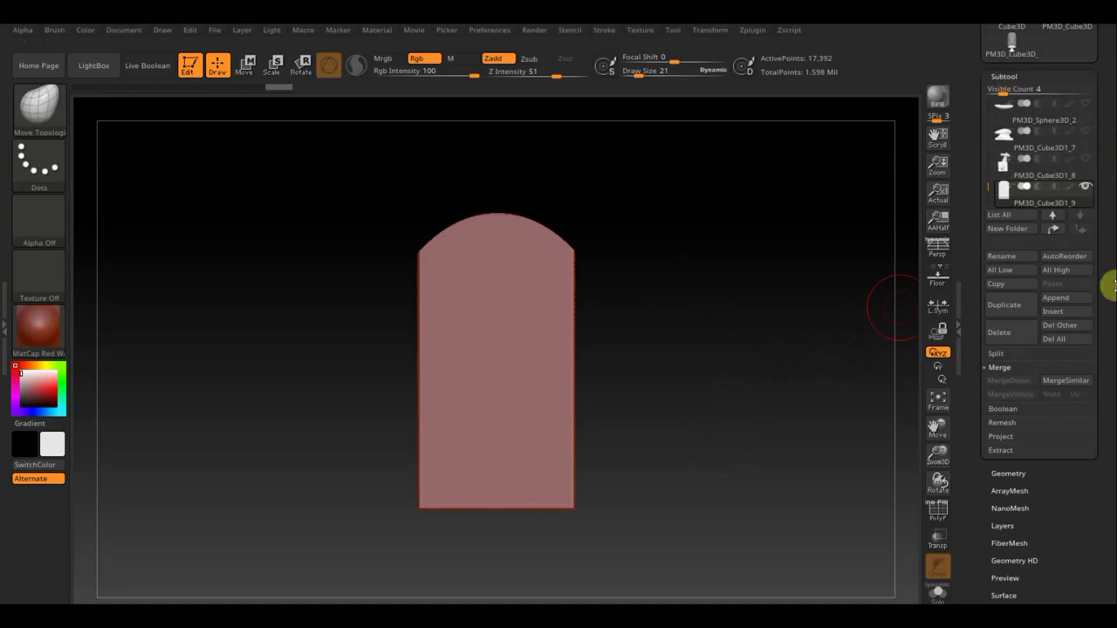
left_click(1005, 305)
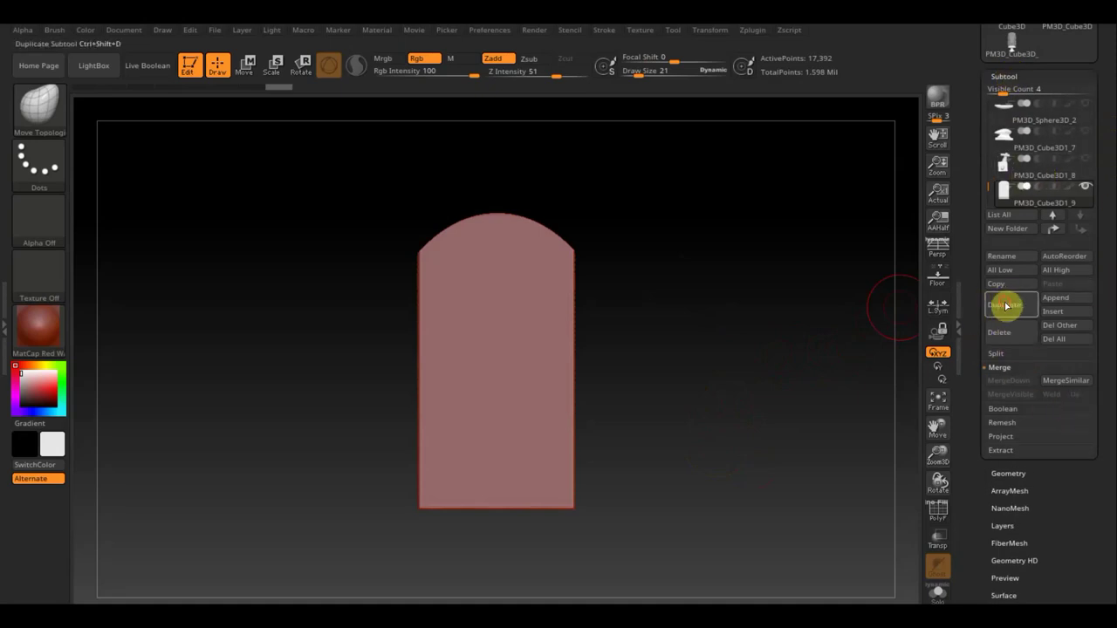
right_click_drag(747, 419, 650, 288, "ctrl")
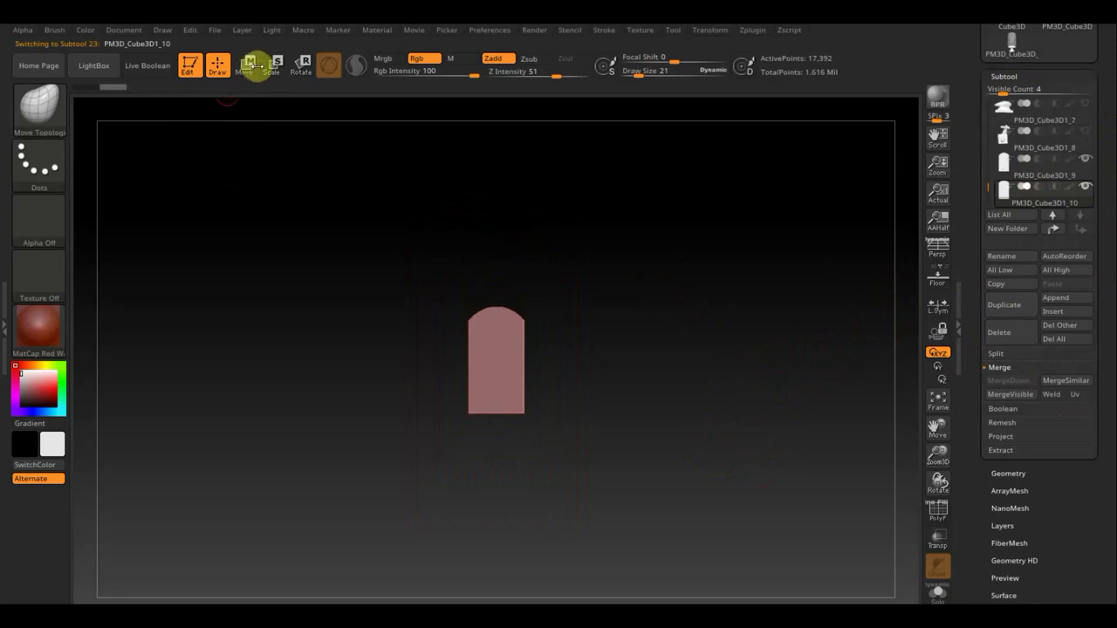
Scale the copied panel up about 3.88 times and nudge it along its depth axis
left_click(248, 66)
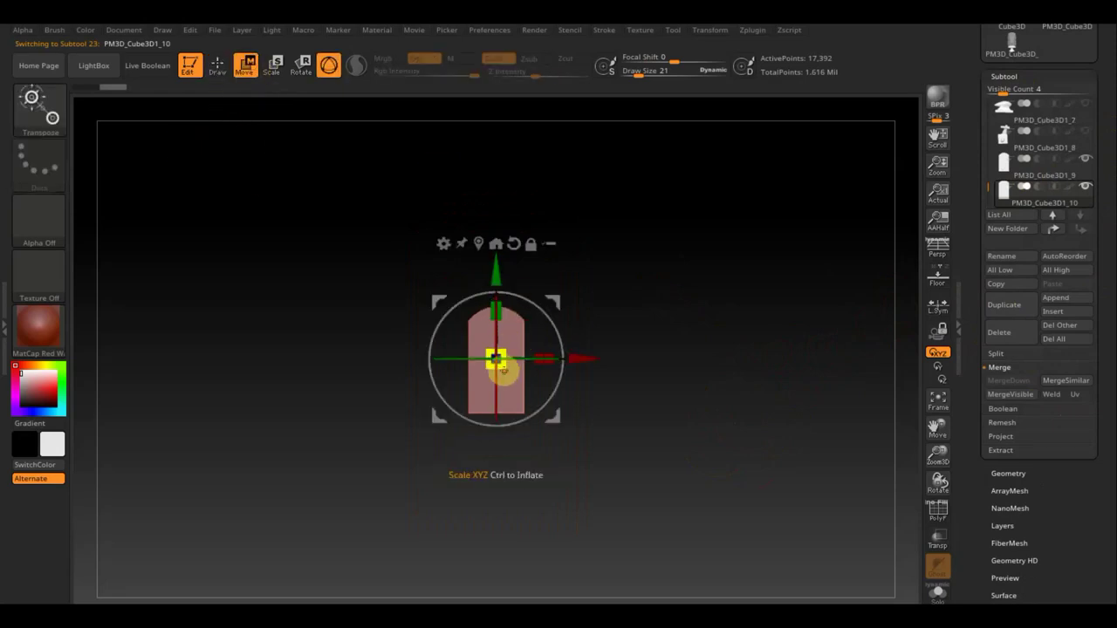
left_click_drag(500, 365, 559, 444)
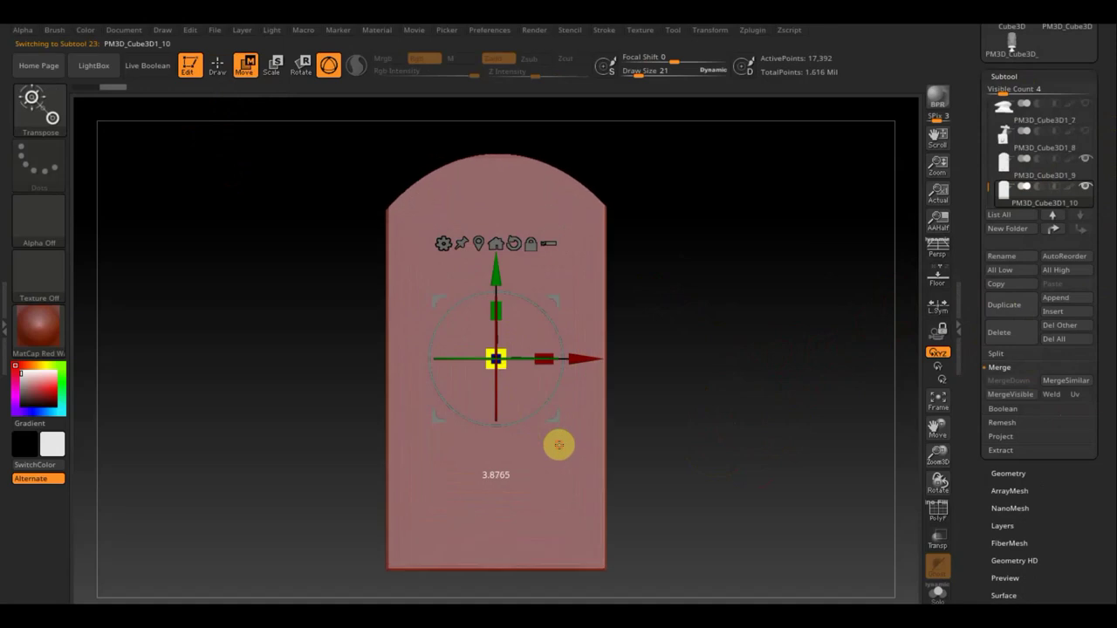
mouse_move(707, 445)
left_mouse_down()
mouse_move(631, 446)
mouse_move(643, 444)
left_mouse_up()
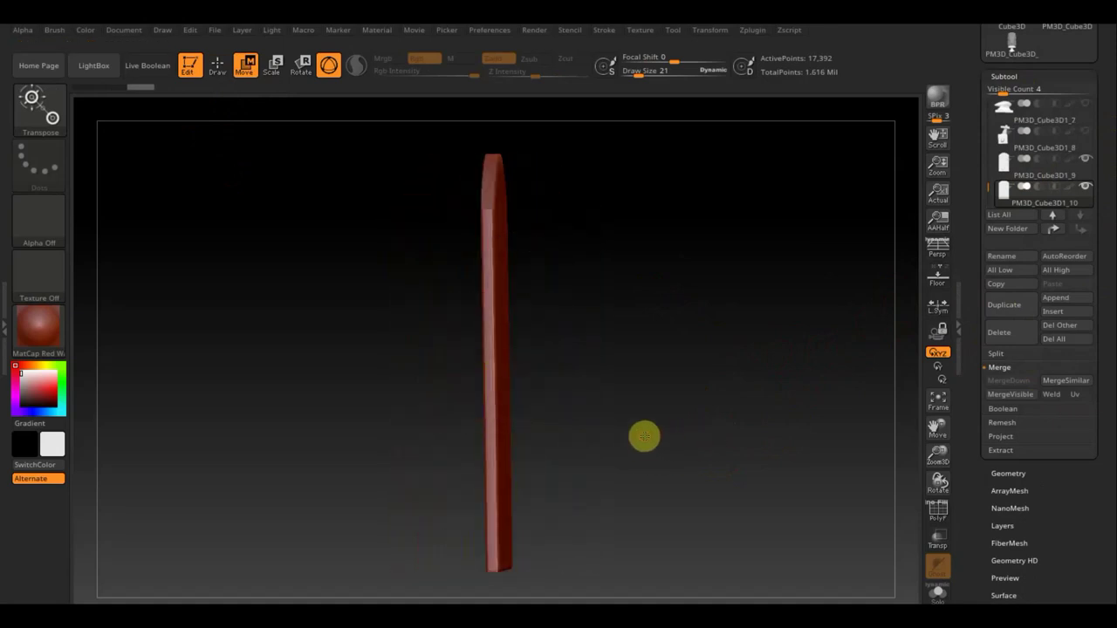
mouse_move(606, 358)
left_mouse_down()
mouse_move(655, 392)
mouse_move(727, 394)
left_mouse_up()
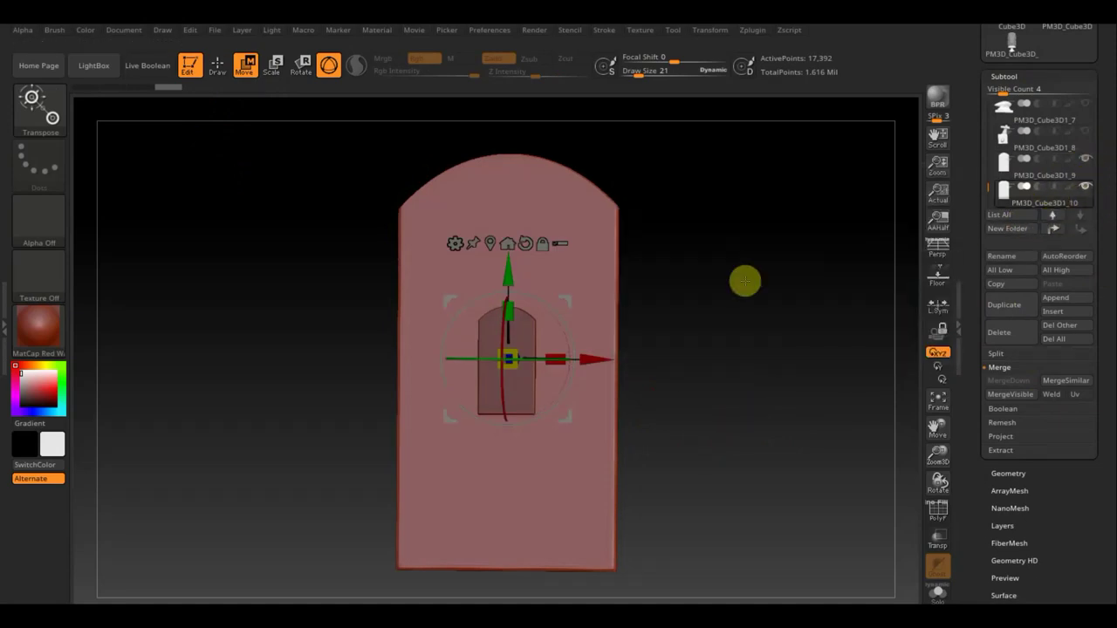
Squash PM3D_Cube3D1_10 vertically and slide it -0.1706 back along the hull
key("n")
left_click(548, 319)
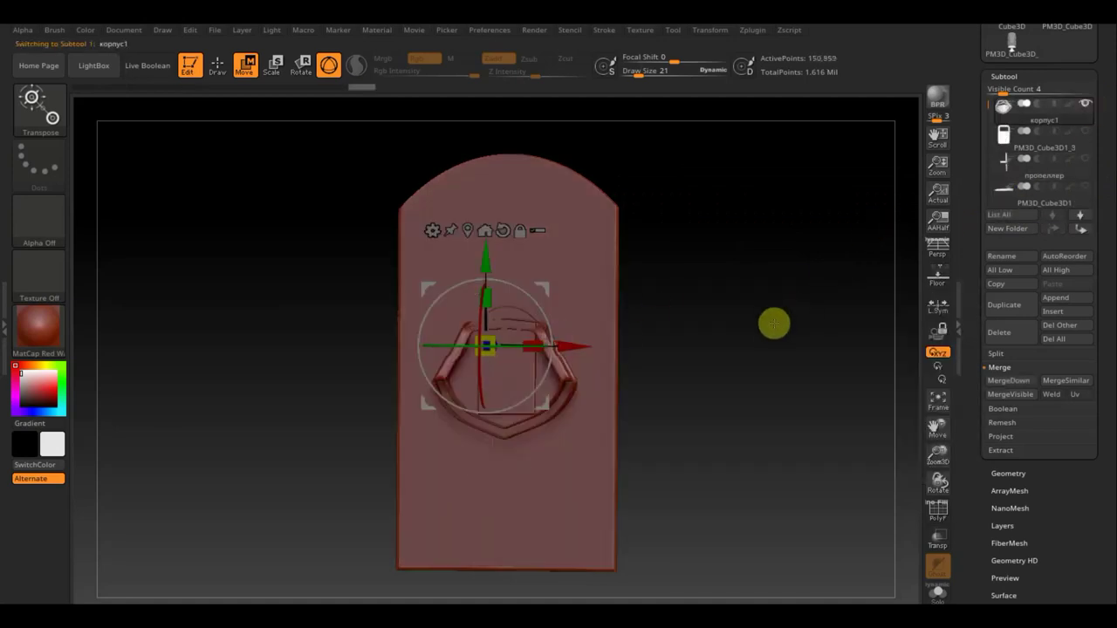
left_click(862, 487)
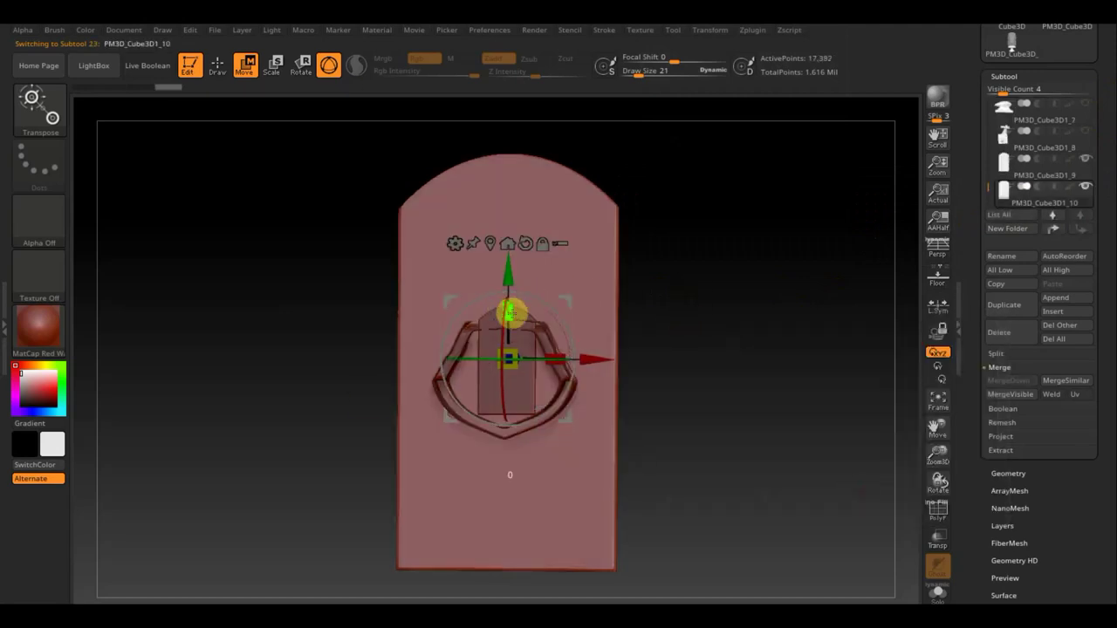
left_click_drag(512, 308, 508, 366)
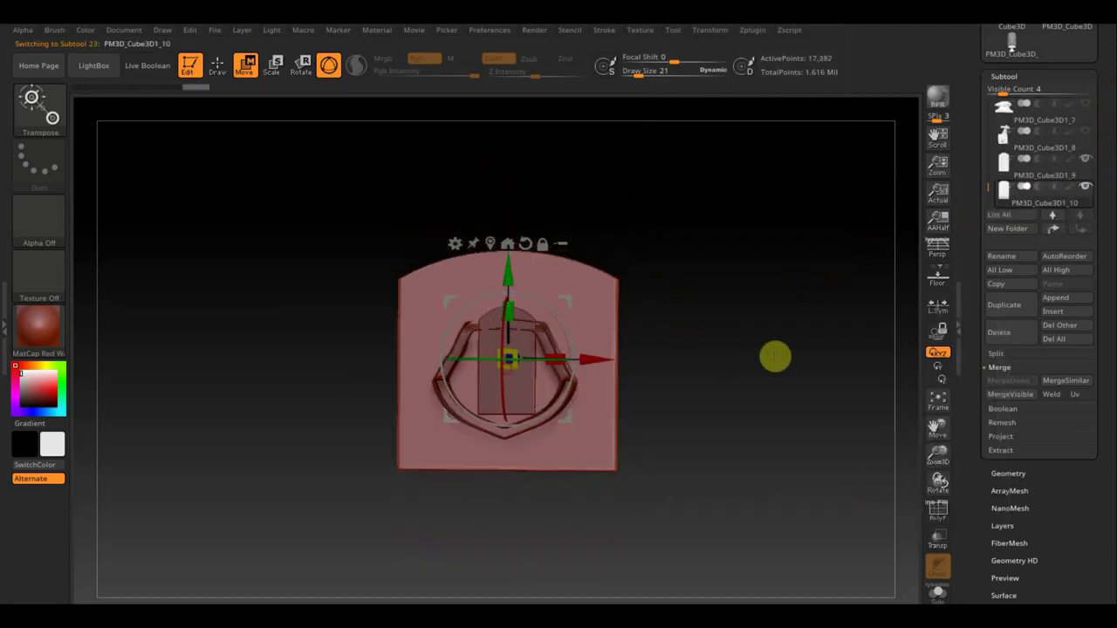
left_click_drag(723, 356, 805, 381)
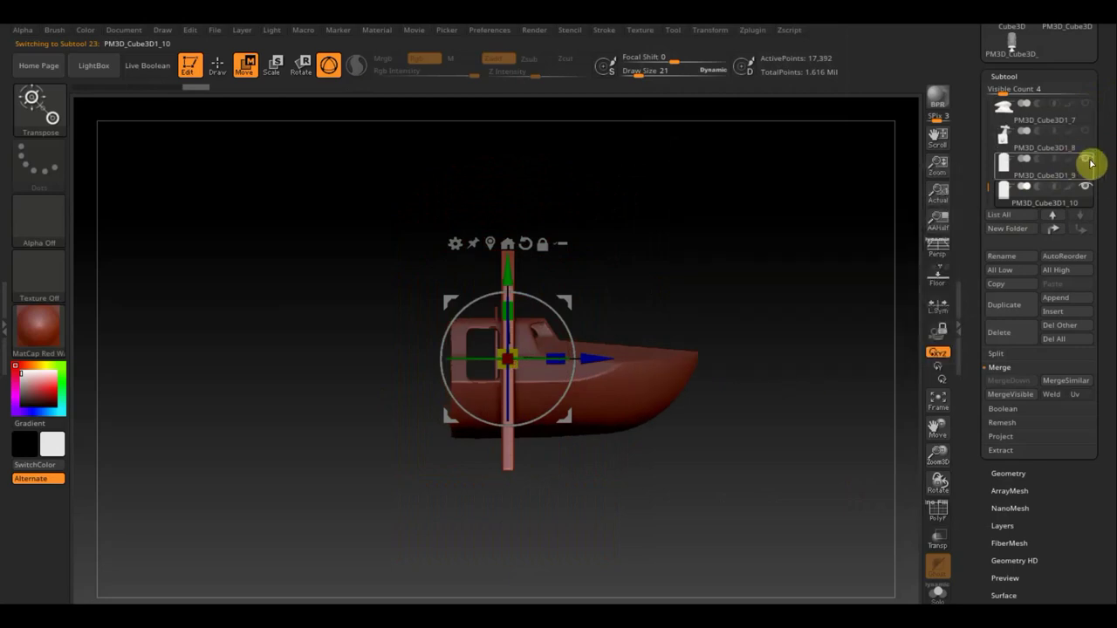
left_click_drag(581, 358, 534, 366)
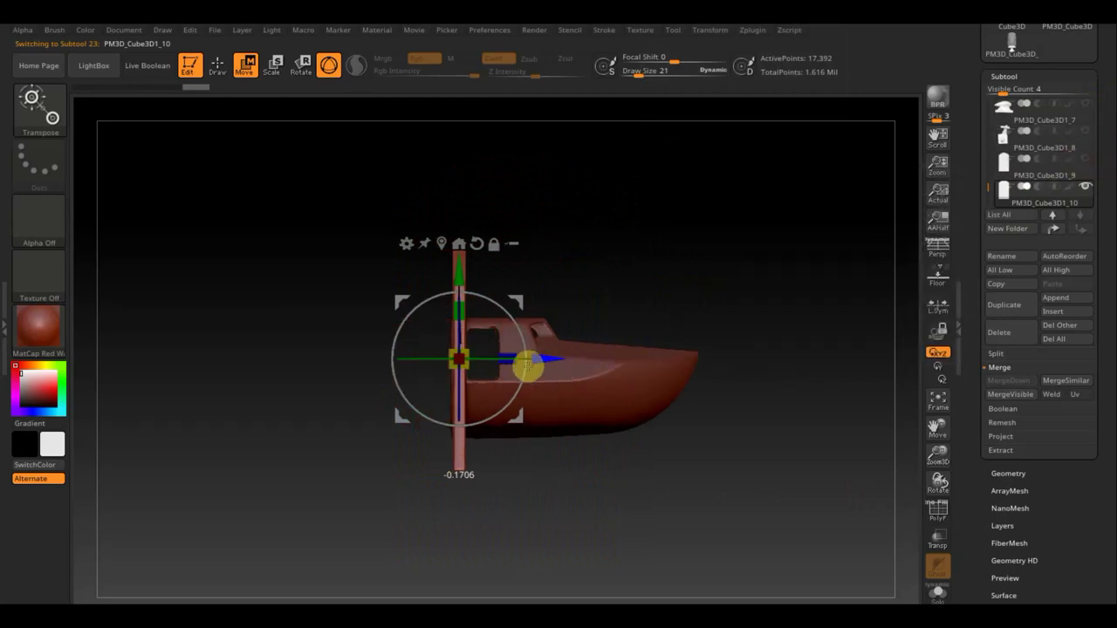
left_click_drag(721, 428, 802, 439)
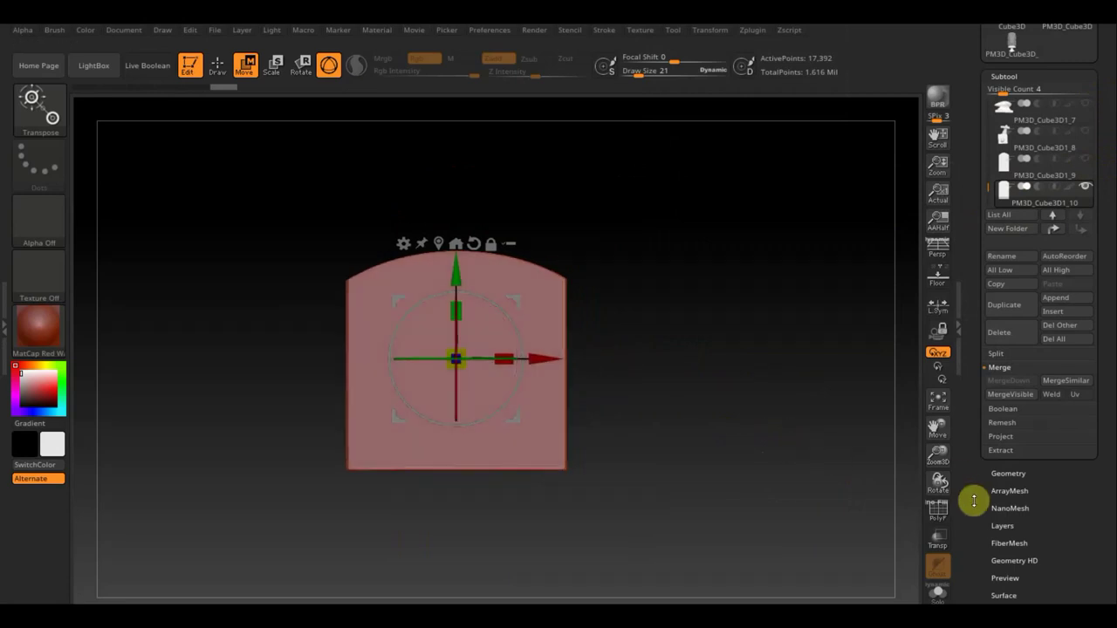
Ghost the boat translucently and nudge the panel a further 0.0891 along the hull
left_click(938, 542)
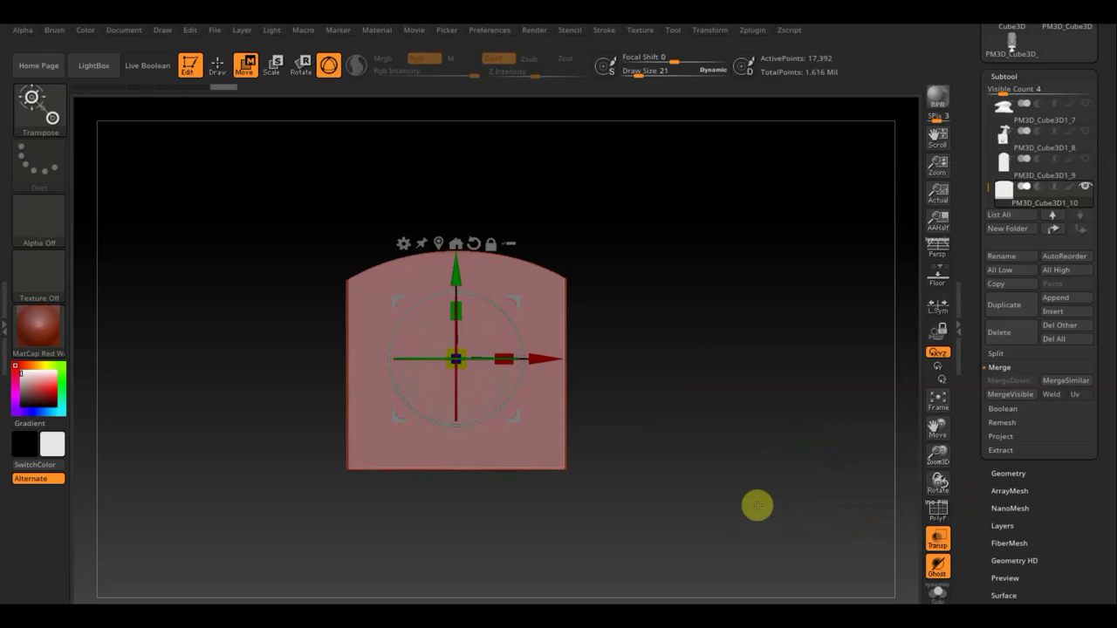
left_click_drag(780, 490, 686, 494)
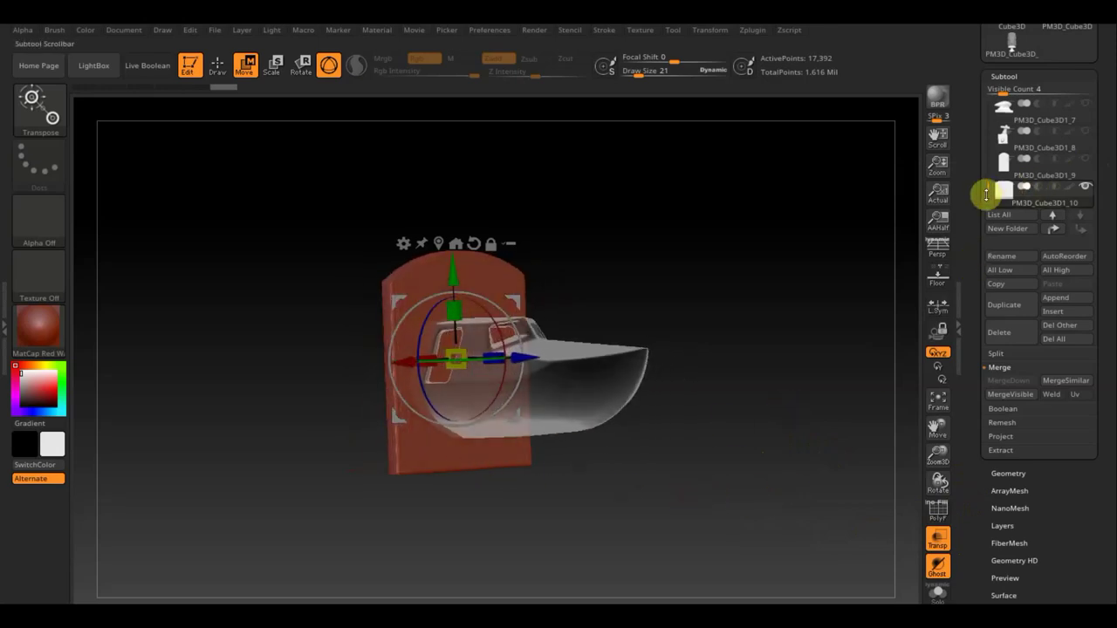
left_click_drag(660, 471, 699, 473)
left_click_drag(544, 353, 559, 355)
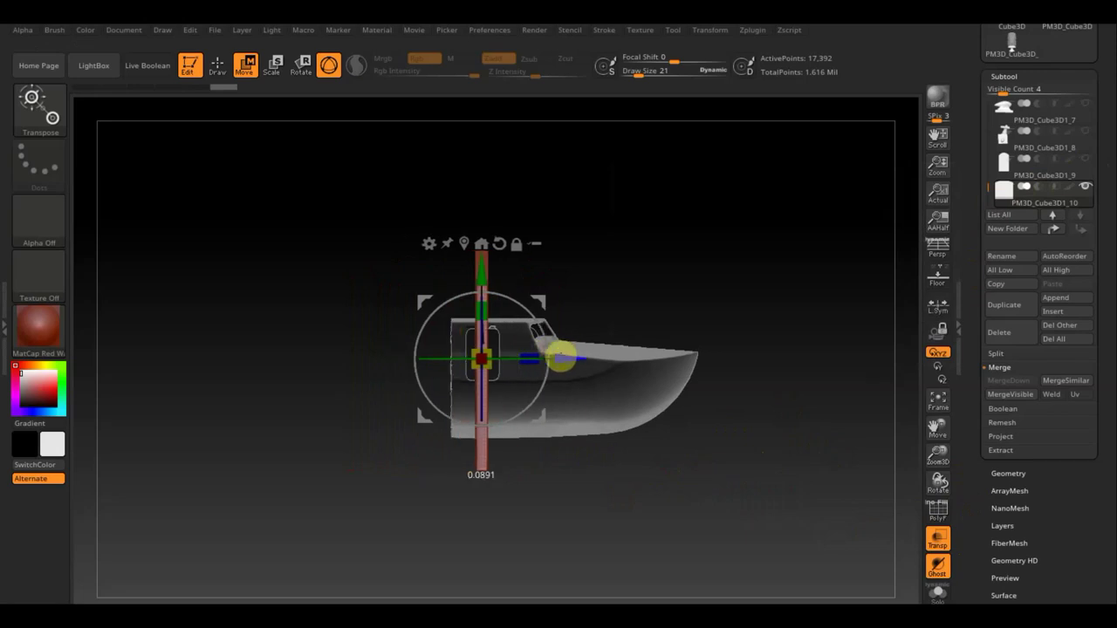
mouse_move(631, 435)
left_mouse_down()
mouse_move(730, 471)
mouse_move(739, 488)
mouse_move(688, 463)
mouse_move(707, 462)
left_mouse_up()
Clip the arched panel PM3D_Cube3D1_10 down to a round disc with ClipCircle
key("q")
key("ctrl+shift")
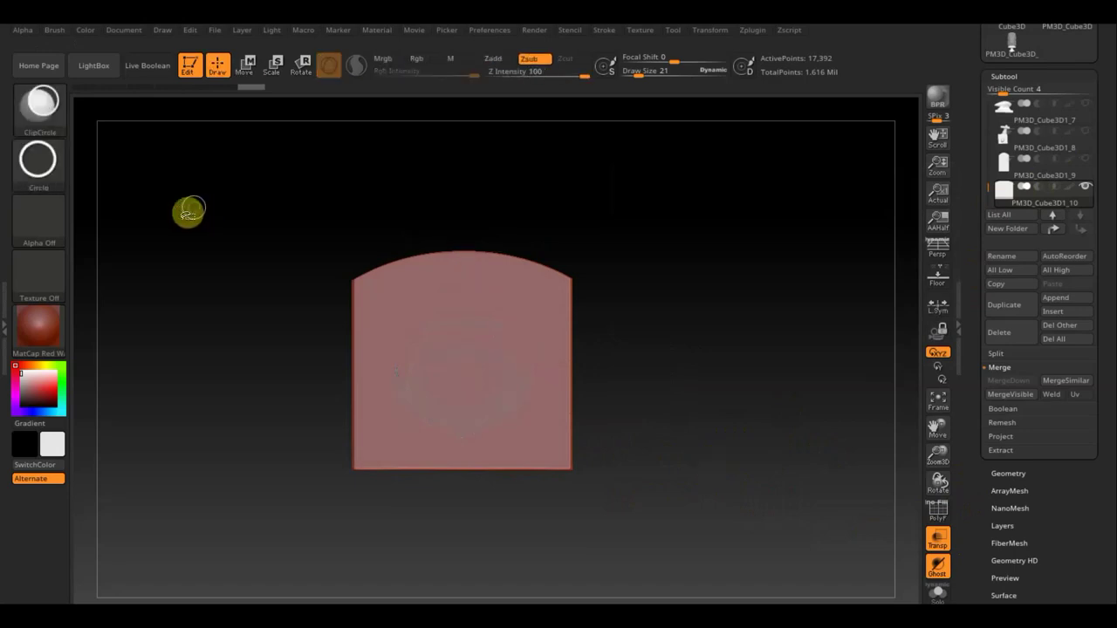
mouse_move(556, 511)
left_mouse_down("ctrl+shift")
mouse_move(364, 332)
mouse_move(392, 399)
mouse_move(373, 320)
mouse_move(373, 329)
mouse_move(384, 301)
left_mouse_up("ctrl+shift")
mouse_move(723, 336)
left_mouse_down()
mouse_move(689, 339)
mouse_move(723, 339)
left_mouse_up()
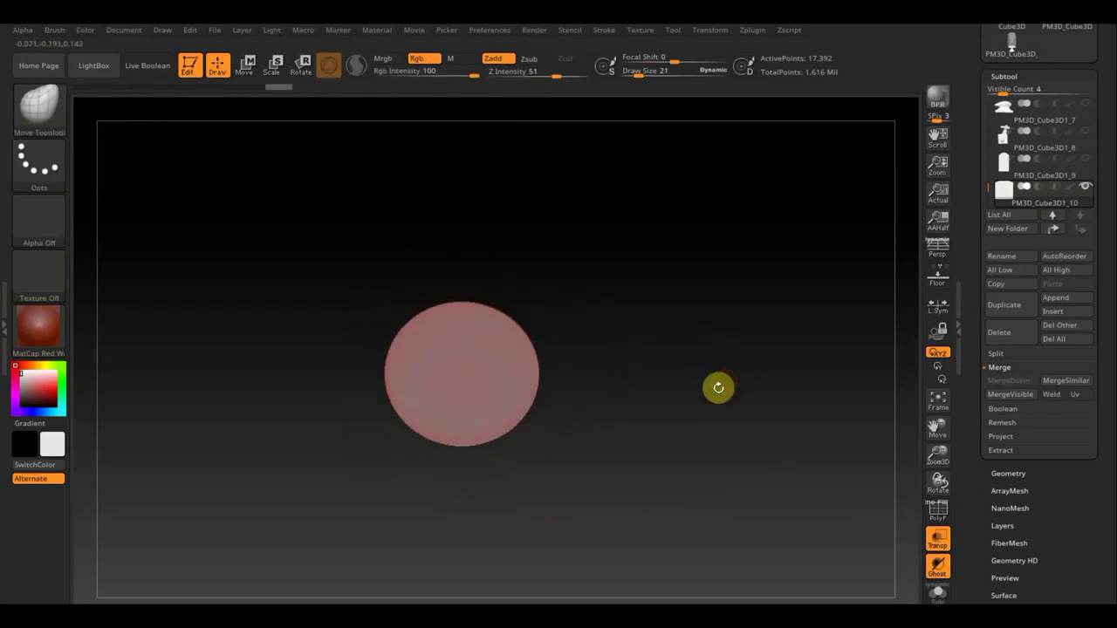
Scale the disc uniformly by about 1.0711 so it covers the hull cross-section
left_click(247, 64)
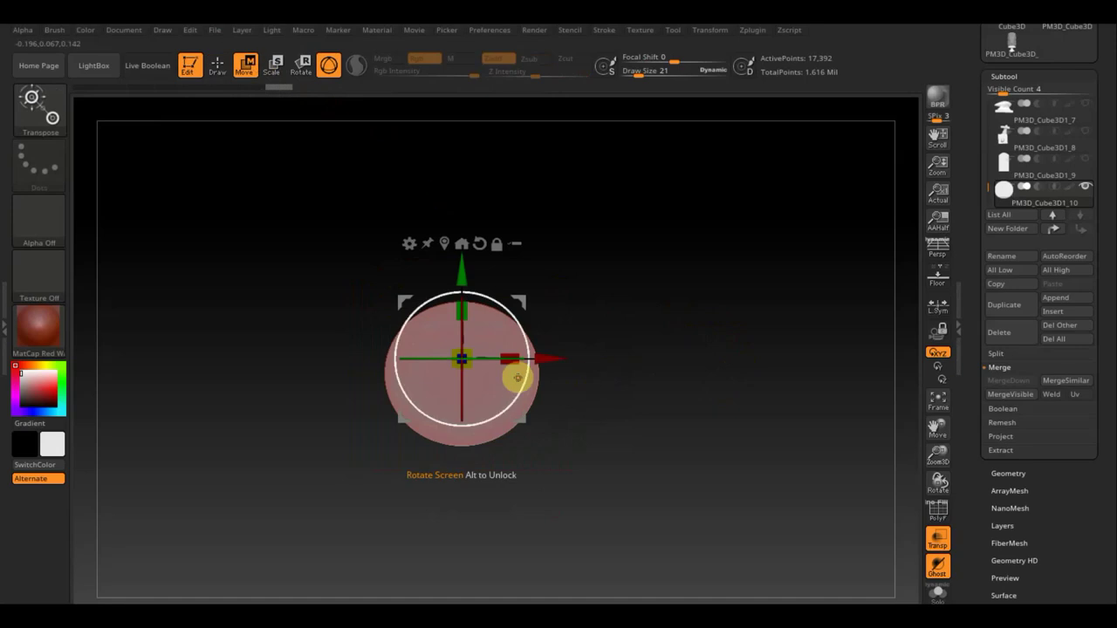
left_click_drag(472, 371, 454, 364)
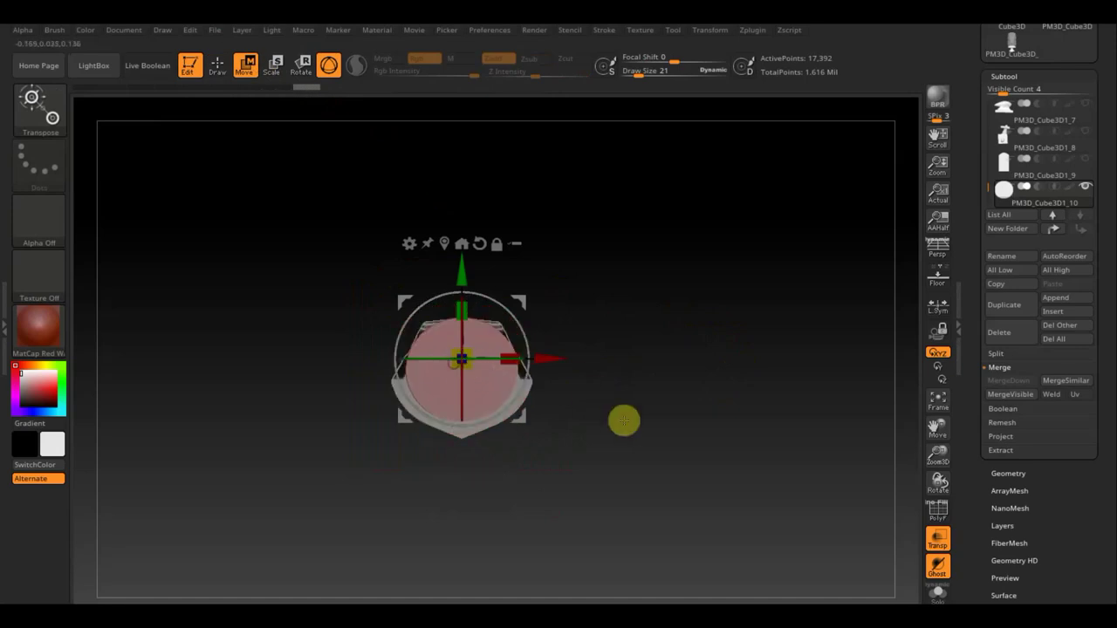
left_click_drag(683, 424, 755, 513)
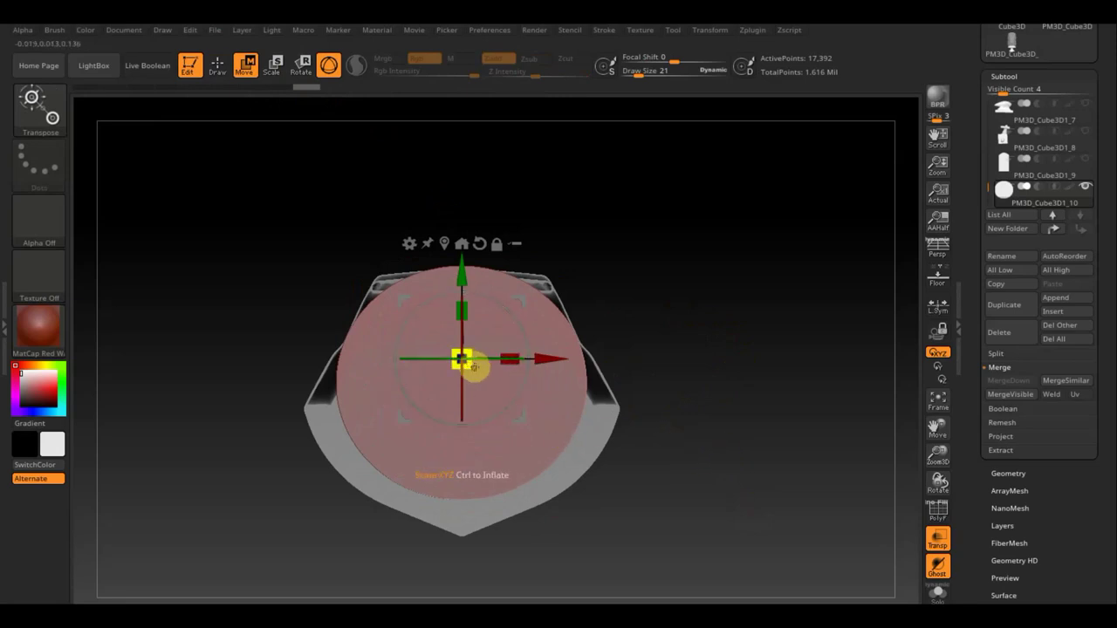
left_click_drag(476, 367, 490, 378)
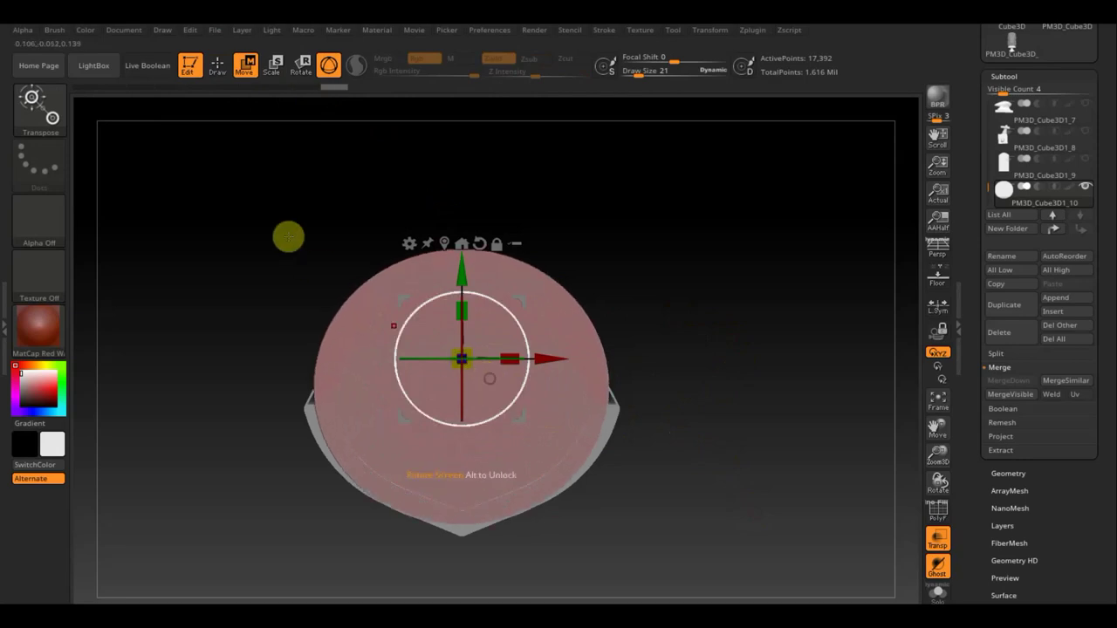
left_click(220, 63)
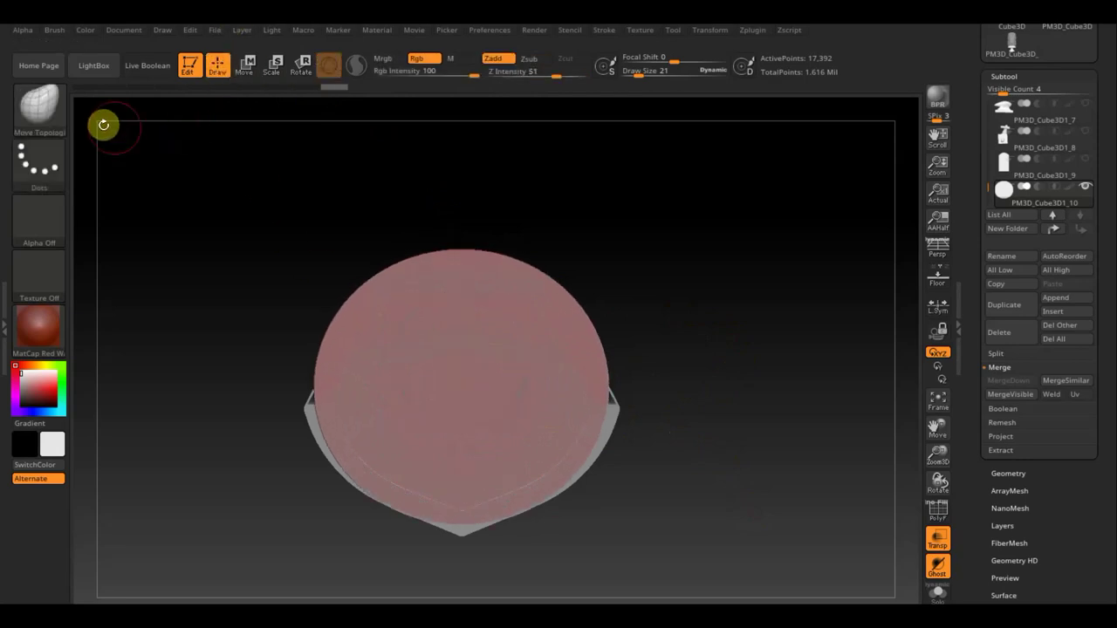
left_click(49, 107)
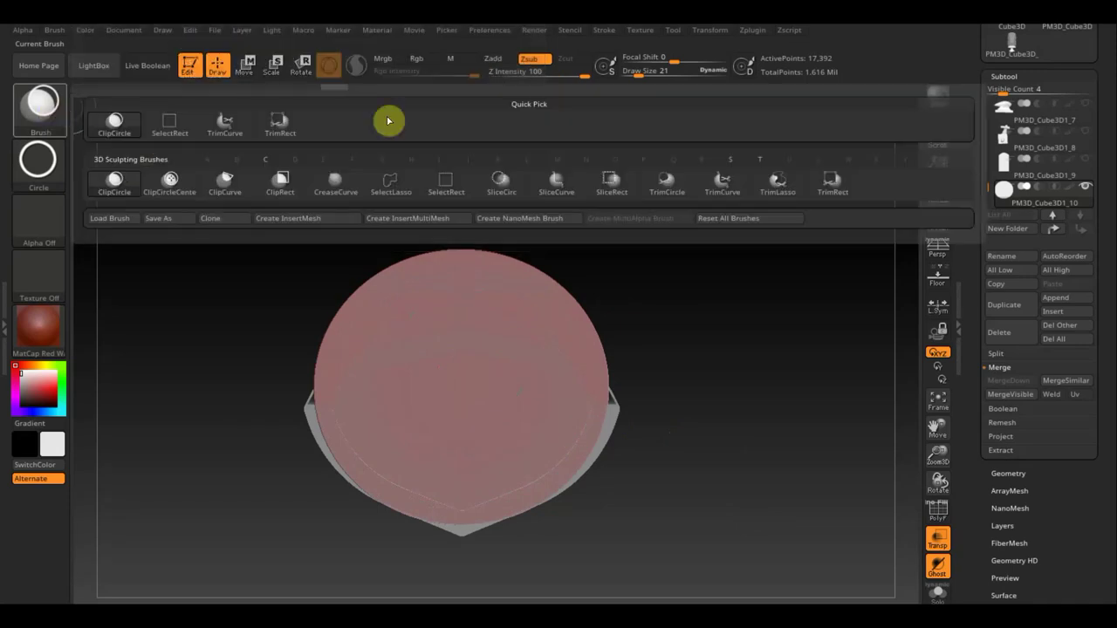
Trim the disc flat along the hull's top edge with TrimRect
left_click(831, 180)
mouse_move(260, 206)
left_mouse_down()
mouse_move(611, 280)
mouse_move(683, 329)
mouse_move(631, 306)
mouse_move(684, 301)
left_mouse_up()
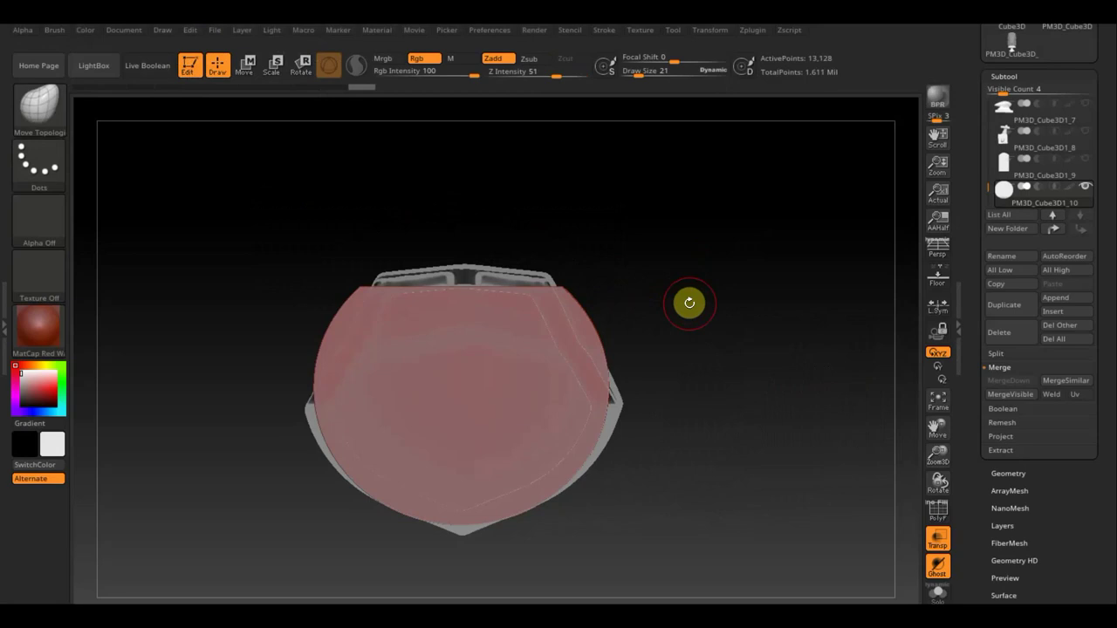
key("ctrl+z")
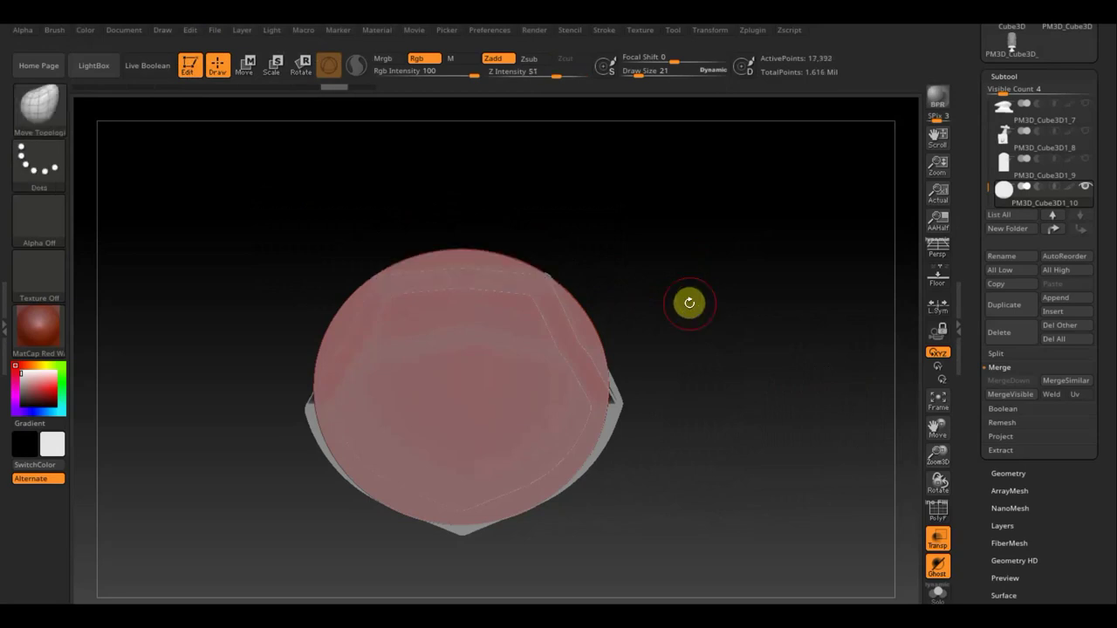
key("shift")
left_click_drag(301, 217, 599, 281, "ctrl+shift")
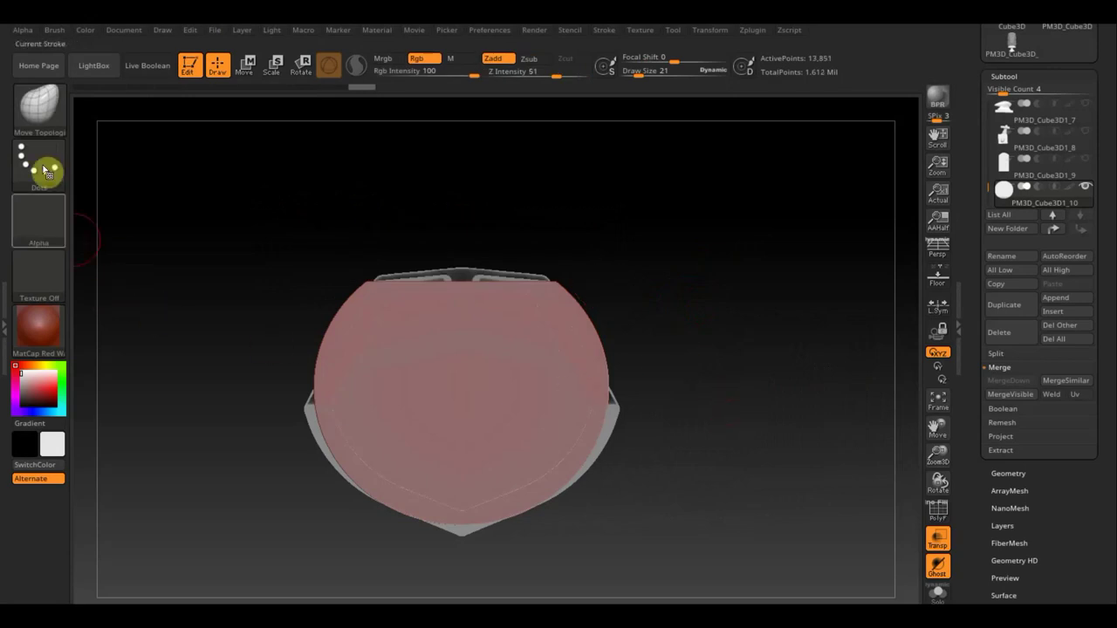
Slice the disc's left and right flanks along the slanted hull walls with TrimCurve
left_click(41, 105, "ctrl+shift")
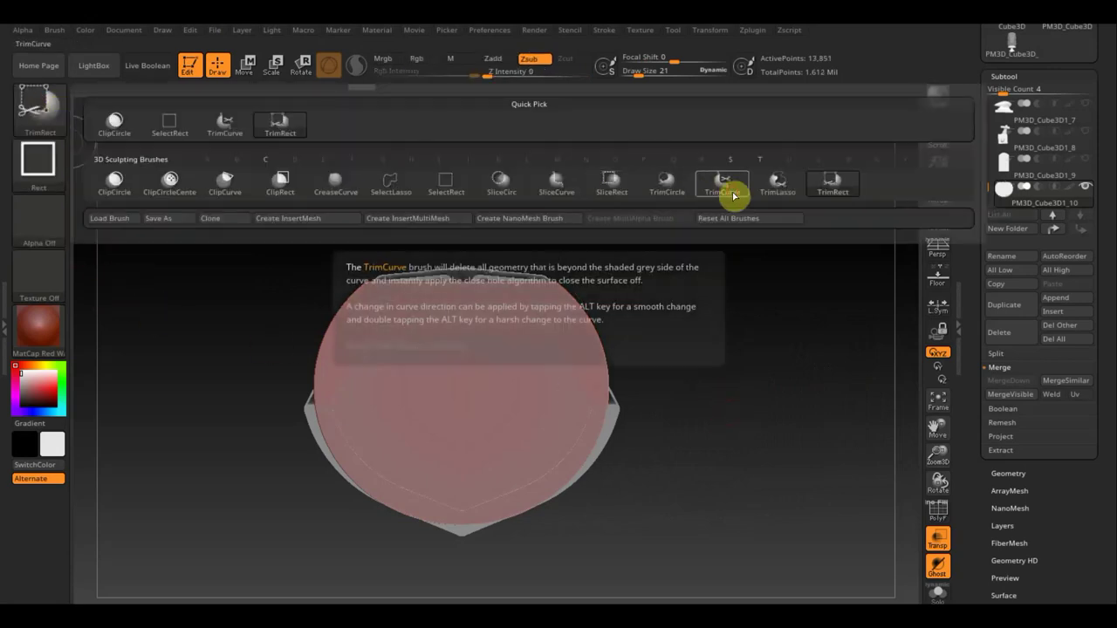
left_click(723, 183)
mouse_move(277, 524)
left_mouse_down("ctrl+shift")
mouse_move(427, 217)
mouse_move(399, 212)
mouse_move(437, 218)
left_mouse_up("ctrl+shift")
mouse_move(490, 185)
left_mouse_down("ctrl+shift")
mouse_move(599, 356)
mouse_move(663, 513)
left_mouse_up("ctrl+shift")
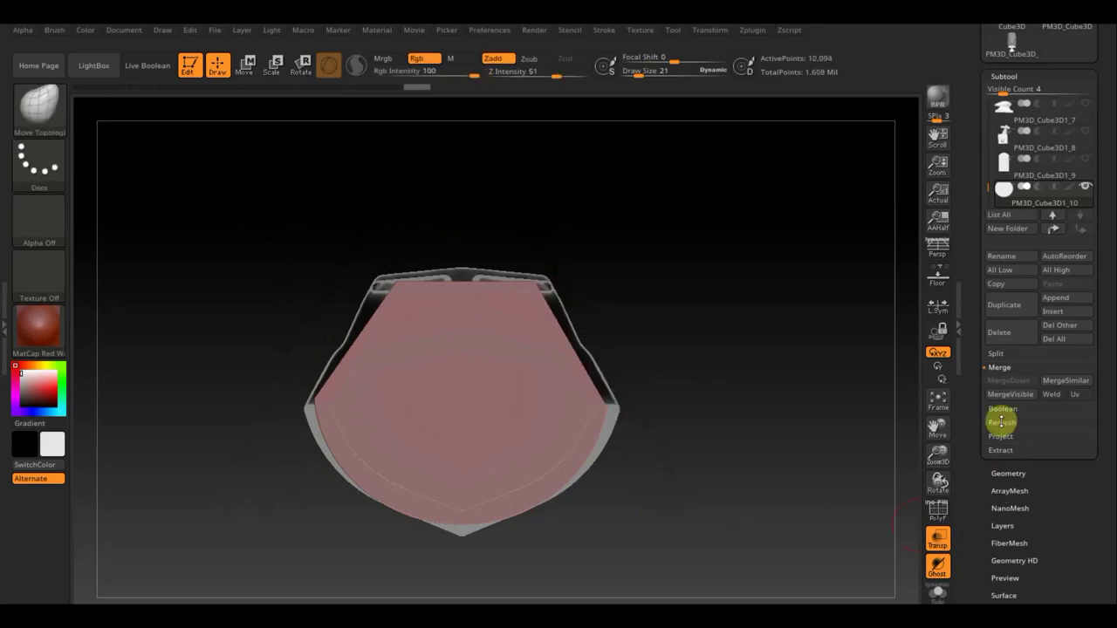
Mirror the trimmed panel in Geometry's topology options to make it symmetrical
left_click(1010, 474)
left_click(1036, 412)
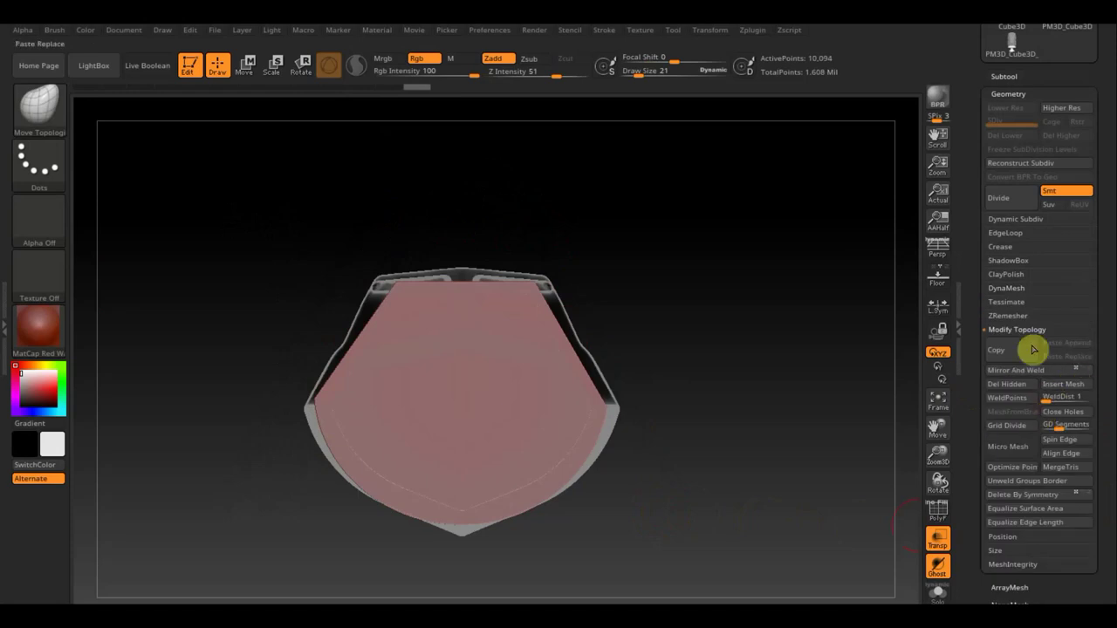
left_click(1043, 372)
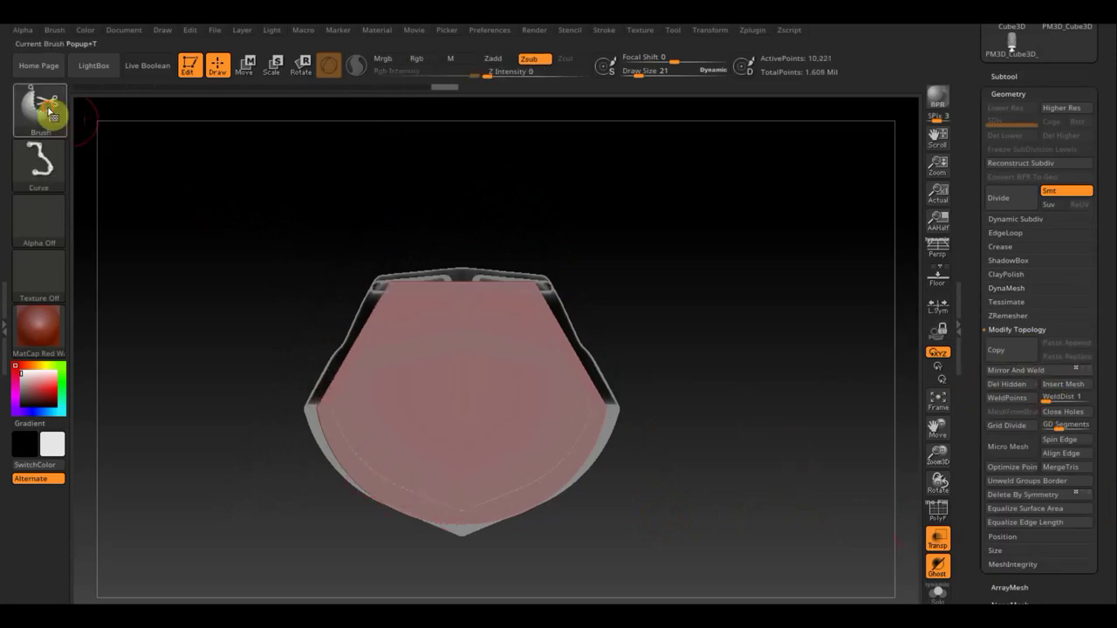
Clip the panel with ClipCircle to the hull profile, leaving 10,221 points
left_click(45, 109, "ctrl+shift")
left_click(115, 181)
mouse_move(270, 215)
left_mouse_down("ctrl+shift")
mouse_move(520, 421)
mouse_move(602, 520)
left_mouse_up("ctrl+shift")
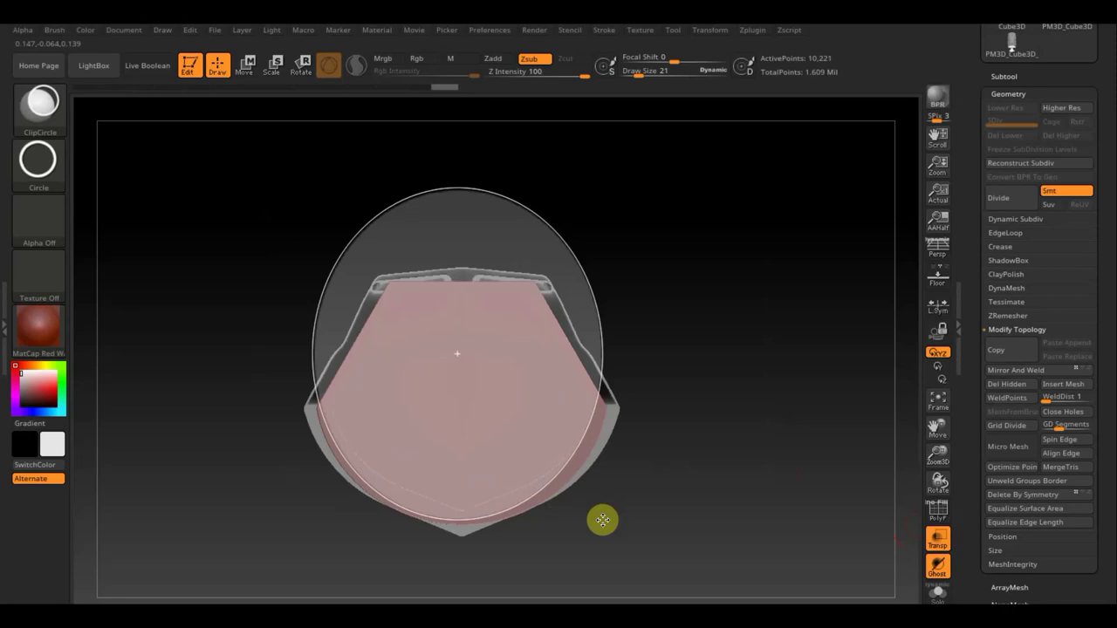
left_click_drag(602, 520, 605, 520, "ctrl+shift")
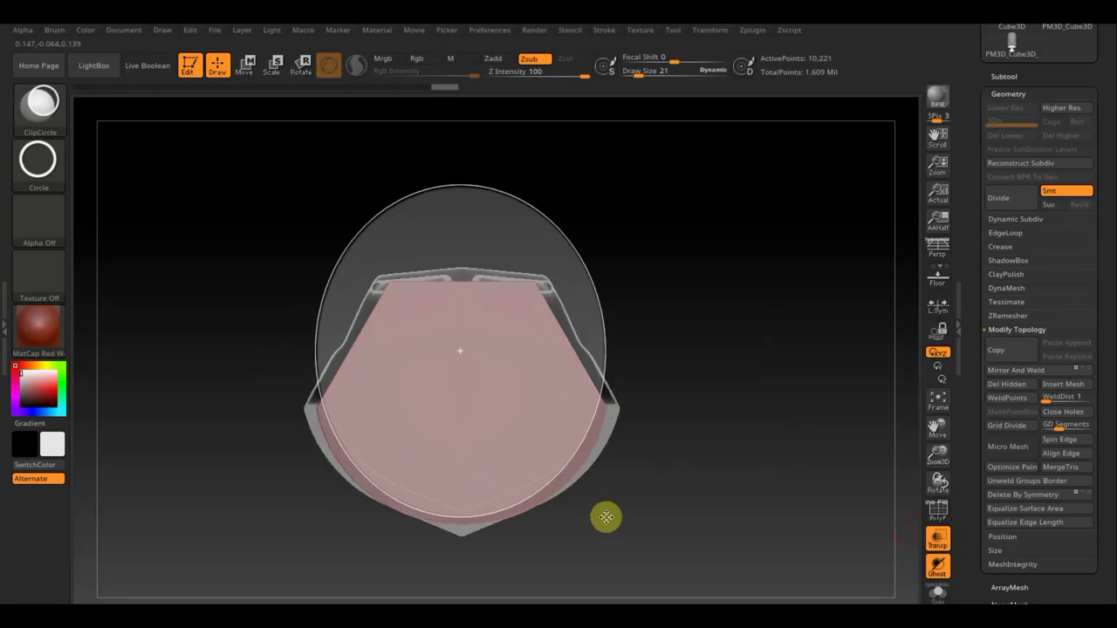
left_click_drag(606, 520, 606, 519, "ctrl+shift")
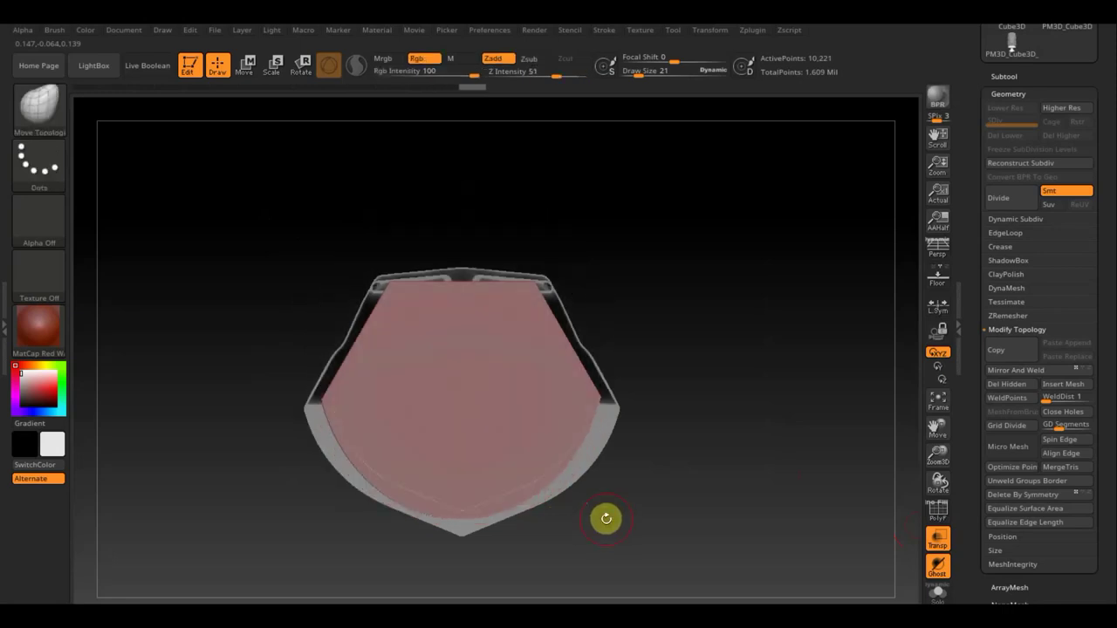
left_click_drag(721, 524, 520, 396, "shift")
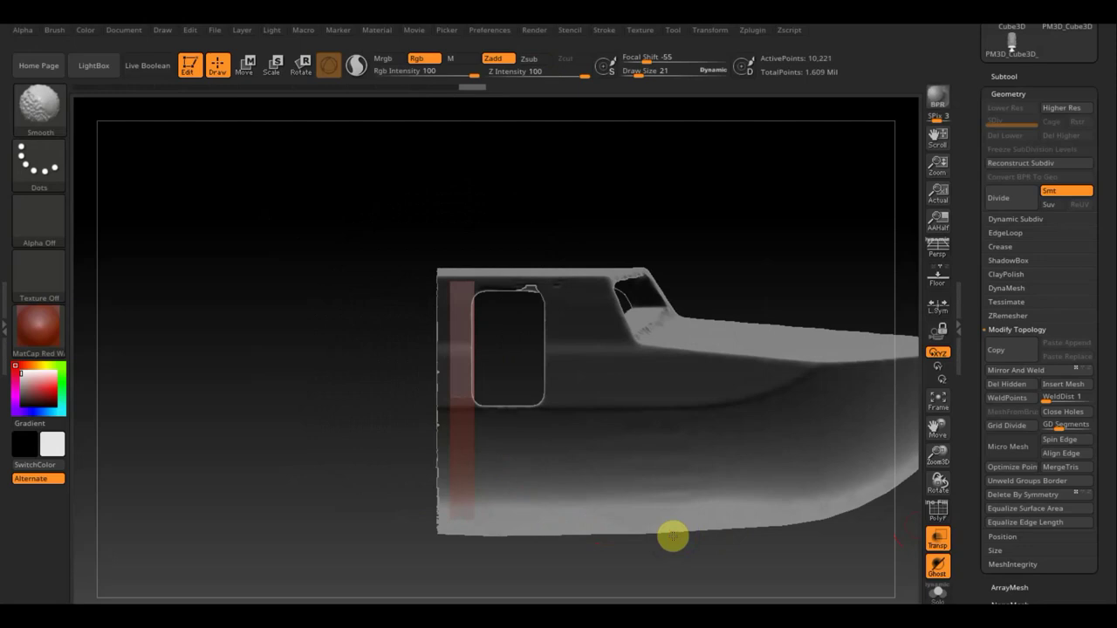
Shift the bulkhead panel to the hull's front end and unhide subtool PM3D_Cube3D1_8
left_click(246, 65)
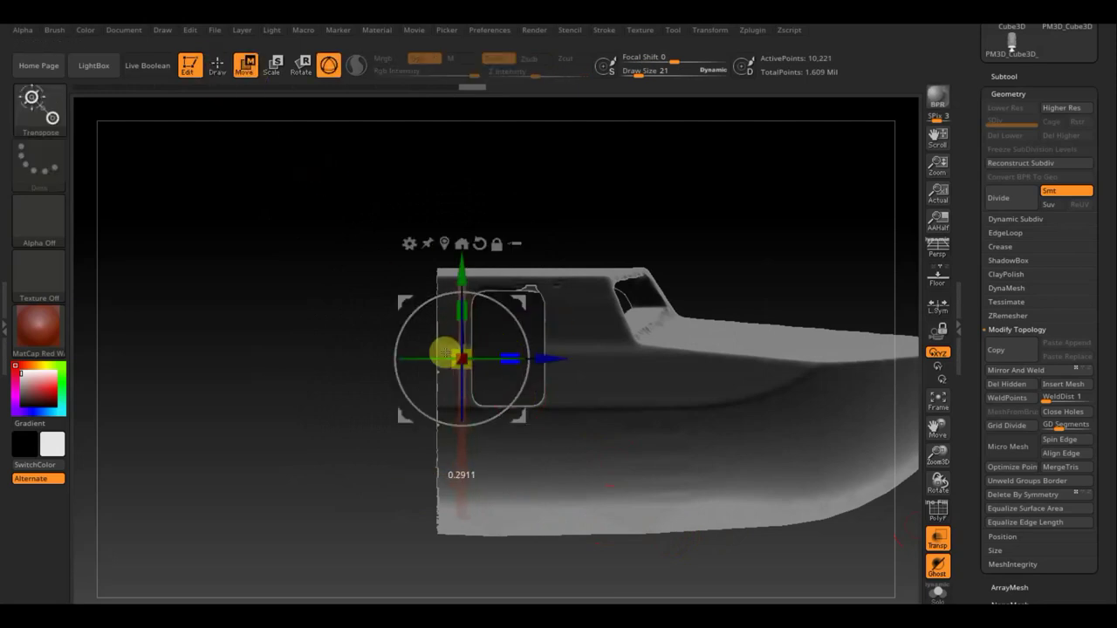
left_click_drag(561, 357, 534, 358)
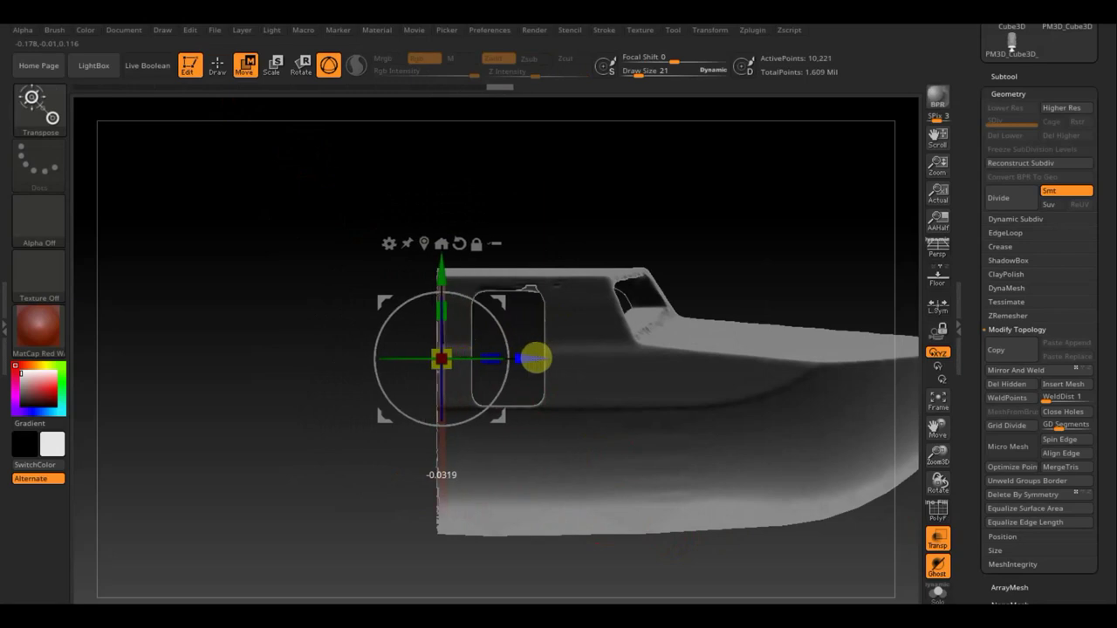
left_click_drag(335, 541, 379, 534)
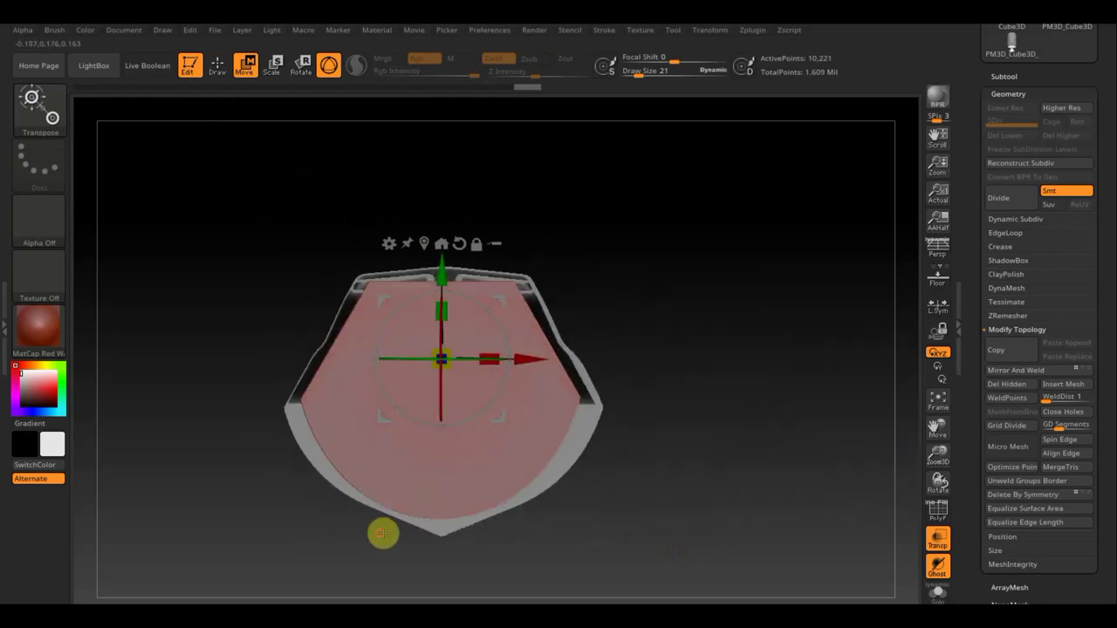
mouse_move(633, 531)
left_mouse_down()
mouse_move(708, 509)
mouse_move(726, 403)
mouse_move(730, 434)
mouse_move(683, 434)
mouse_move(856, 270)
left_mouse_up()
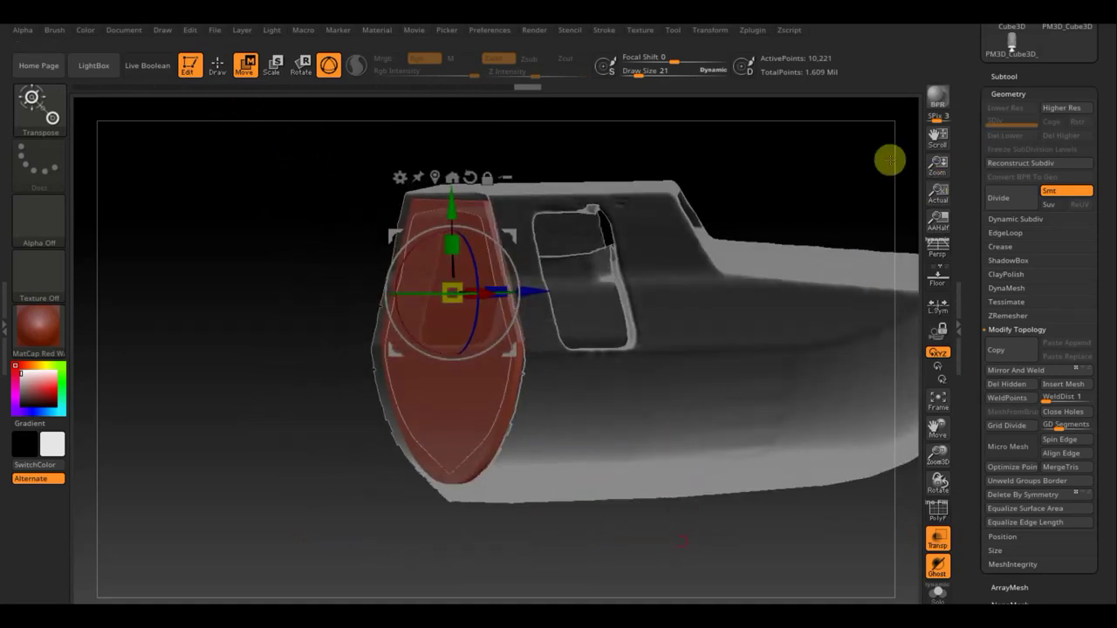
left_click(1008, 75)
left_click(1088, 162)
mouse_move(1079, 218)
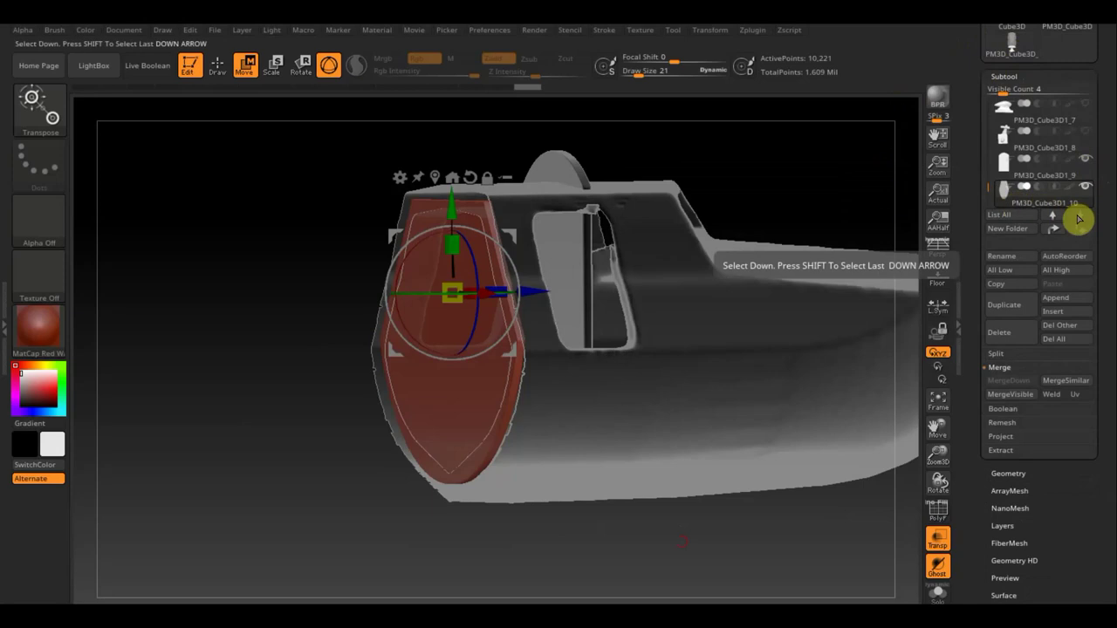
Reorder the subtools and duplicate strip PM3D_Cube3D1_9 as PM3D_Cube3D1_11, keeping the original active
left_click(1054, 228)
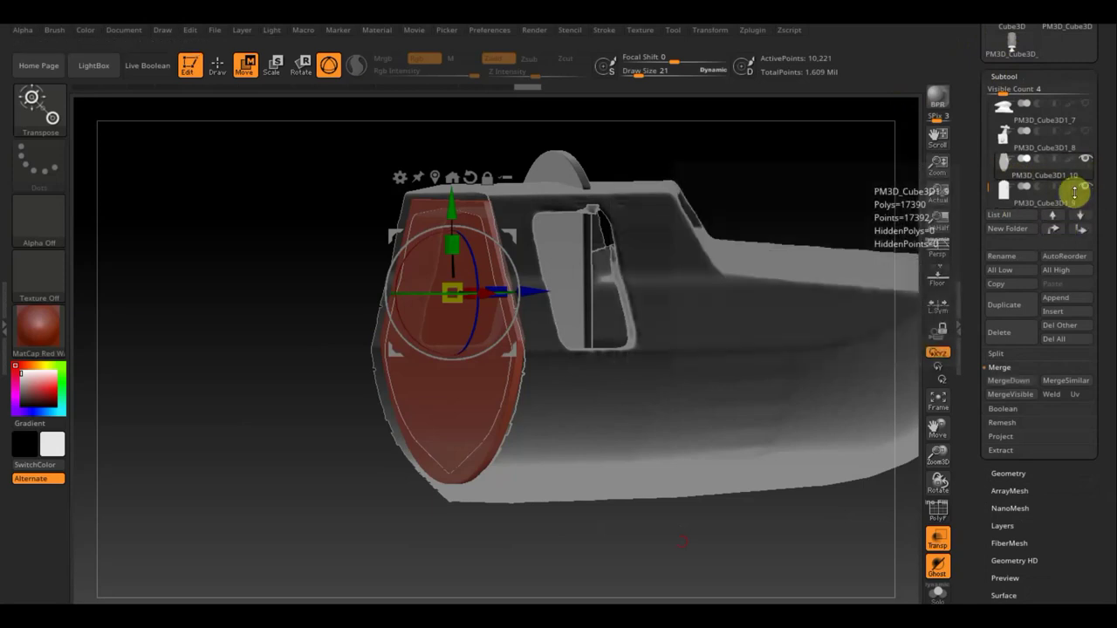
left_click(1030, 204)
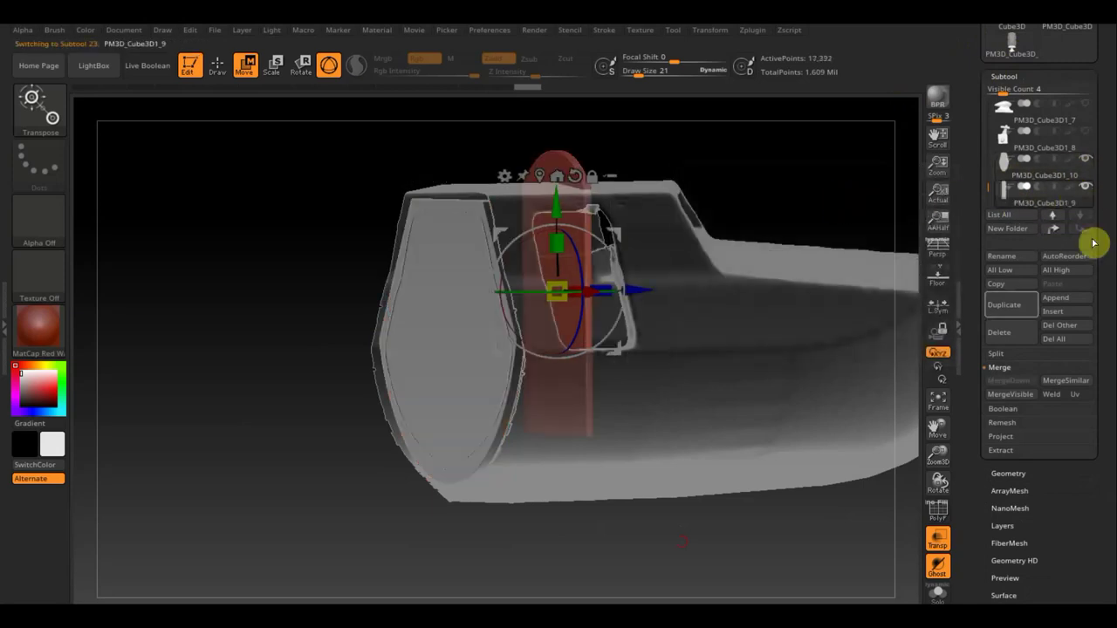
left_click(1011, 306)
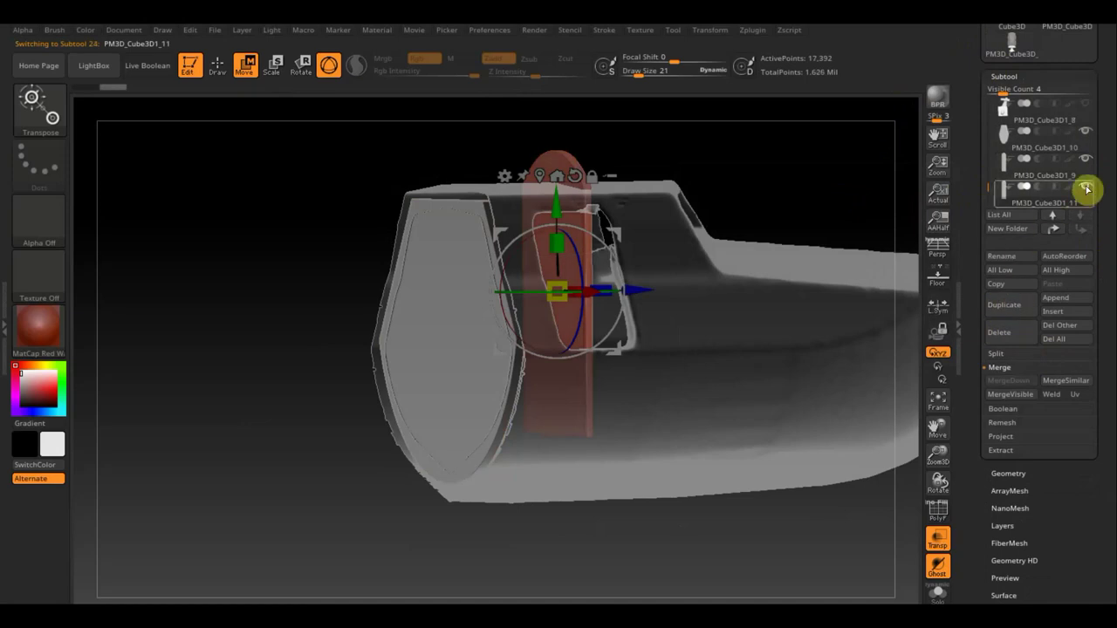
left_click(1019, 173)
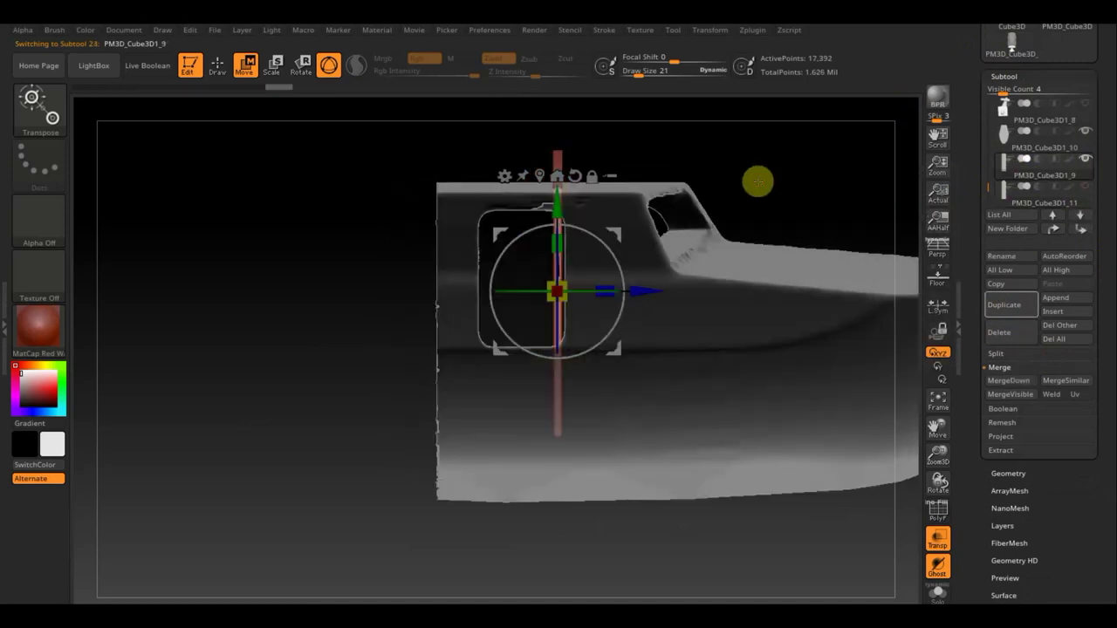
Move the original strip to the hull's front, shrink it to about 0.73, and shift it -0.0603 sideways
left_click_drag(631, 291, 521, 303)
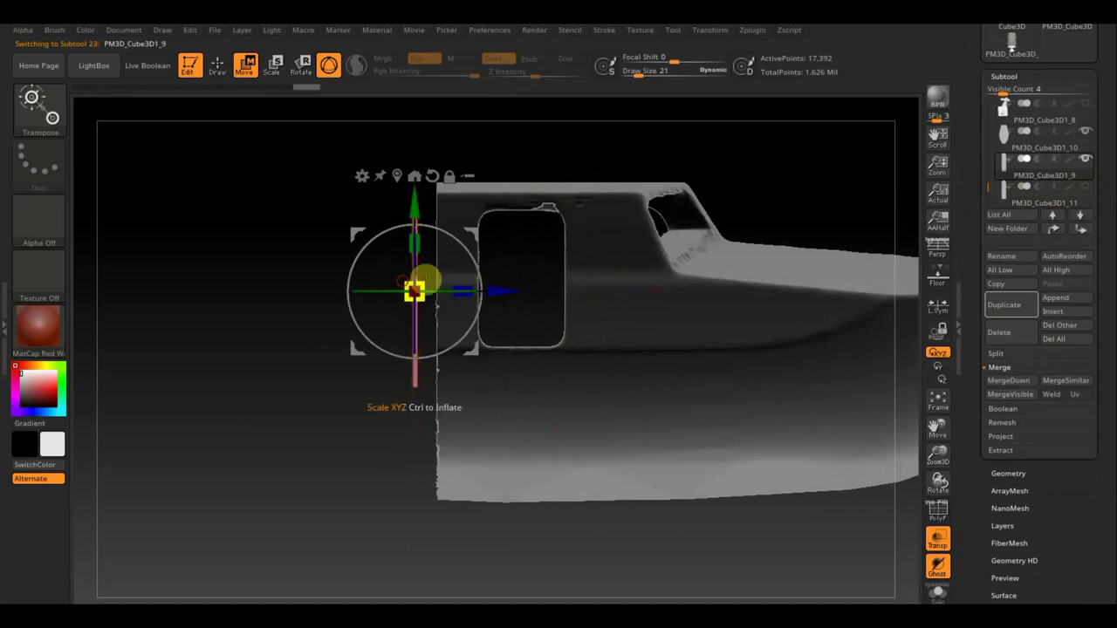
left_click_drag(460, 286, 816, 313)
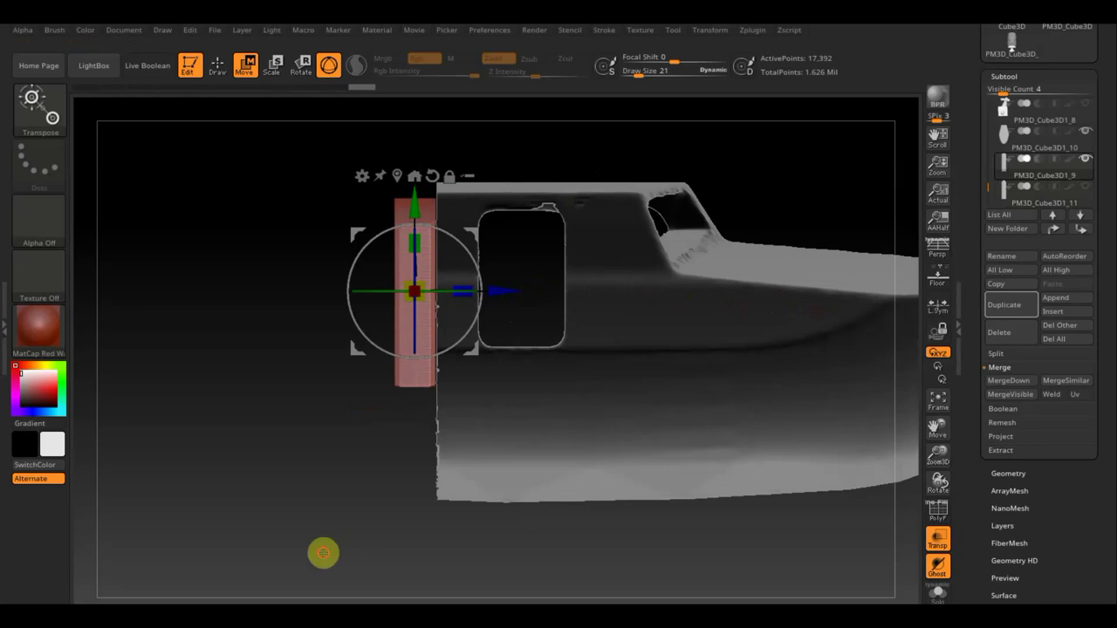
left_click_drag(322, 551, 704, 491)
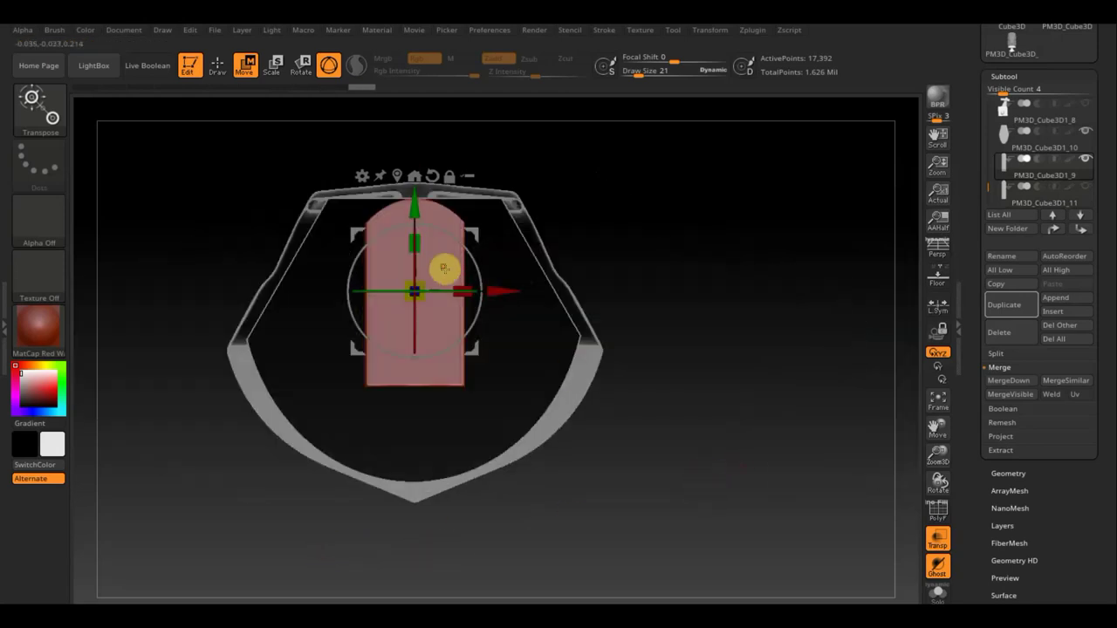
left_click_drag(427, 299, 395, 286)
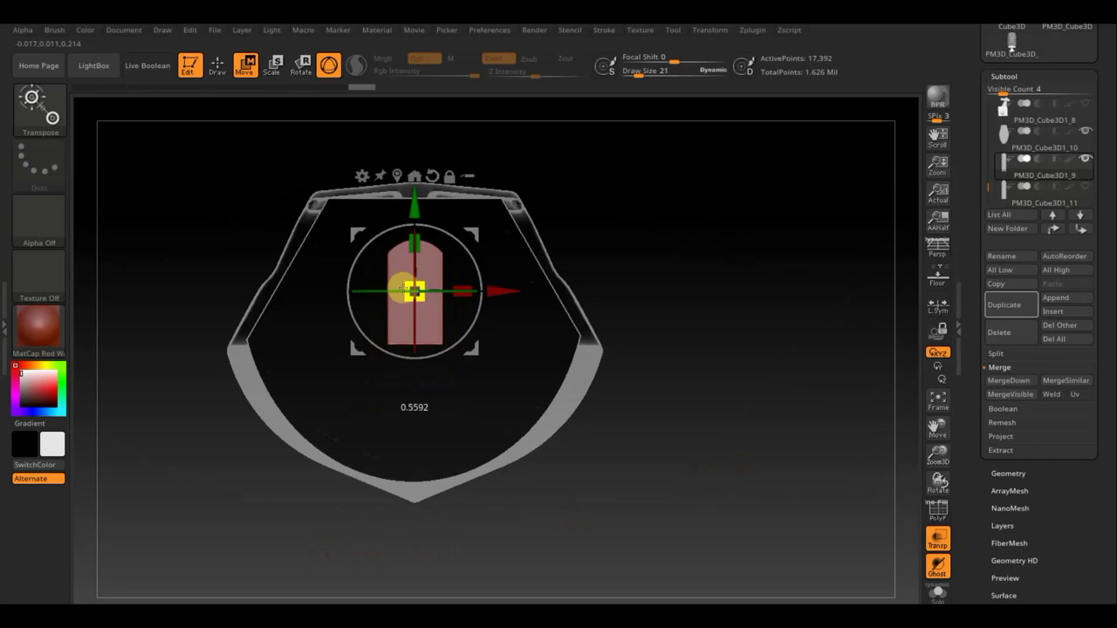
left_click_drag(414, 291, 415, 293)
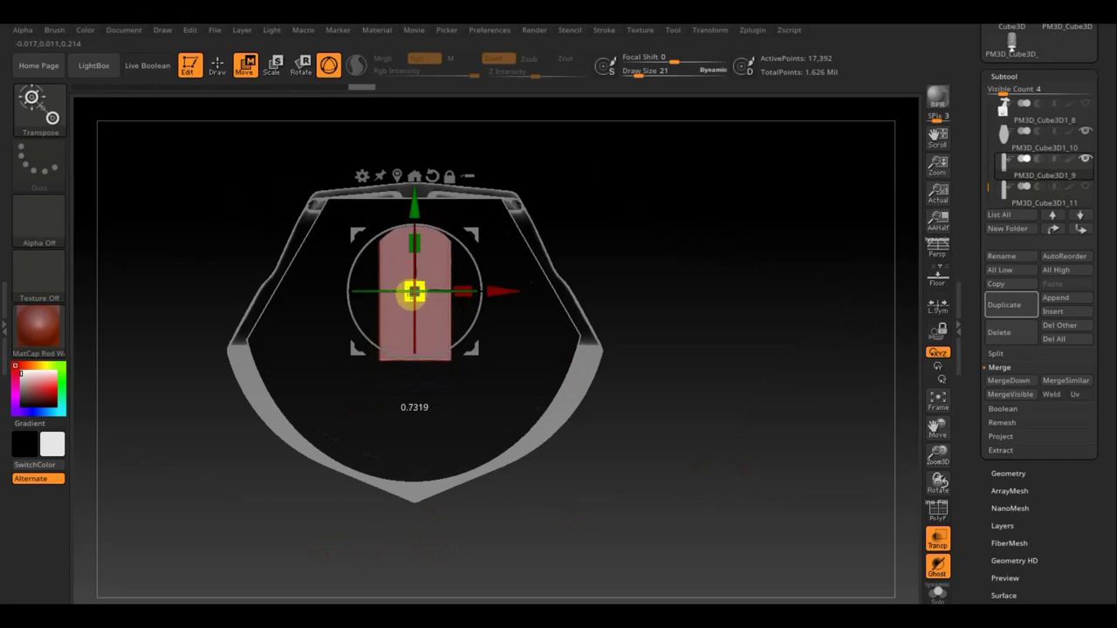
left_click_drag(498, 289, 702, 349)
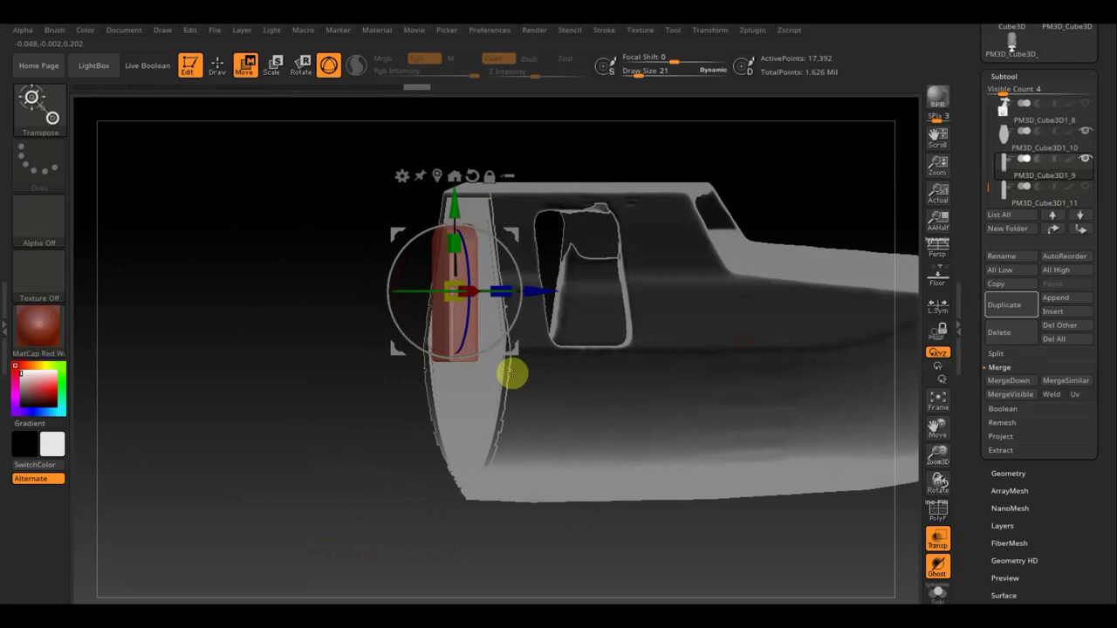
left_click_drag(294, 399, 364, 362, "shift")
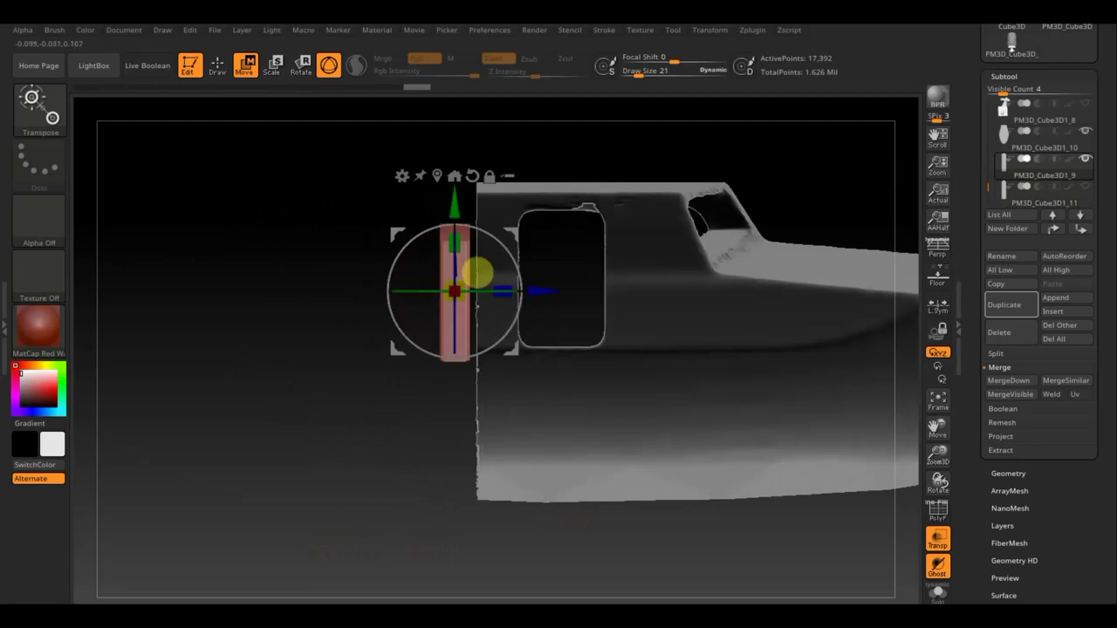
Nudge the small strip onto the hull's front edge and lower it slightly
left_click_drag(535, 289, 563, 296)
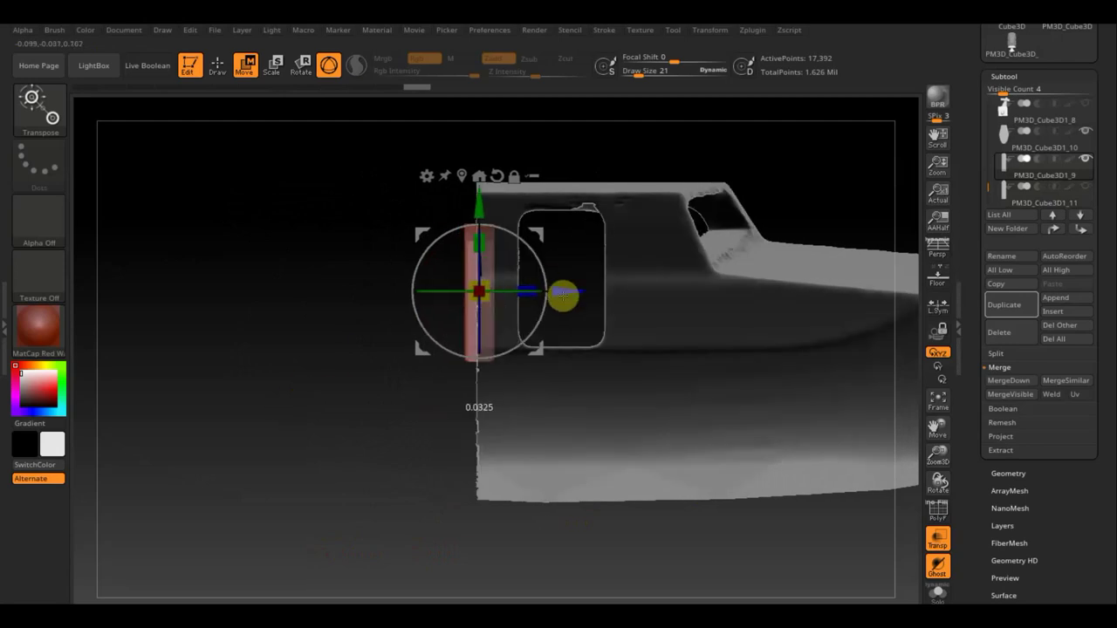
left_click_drag(485, 217, 482, 199)
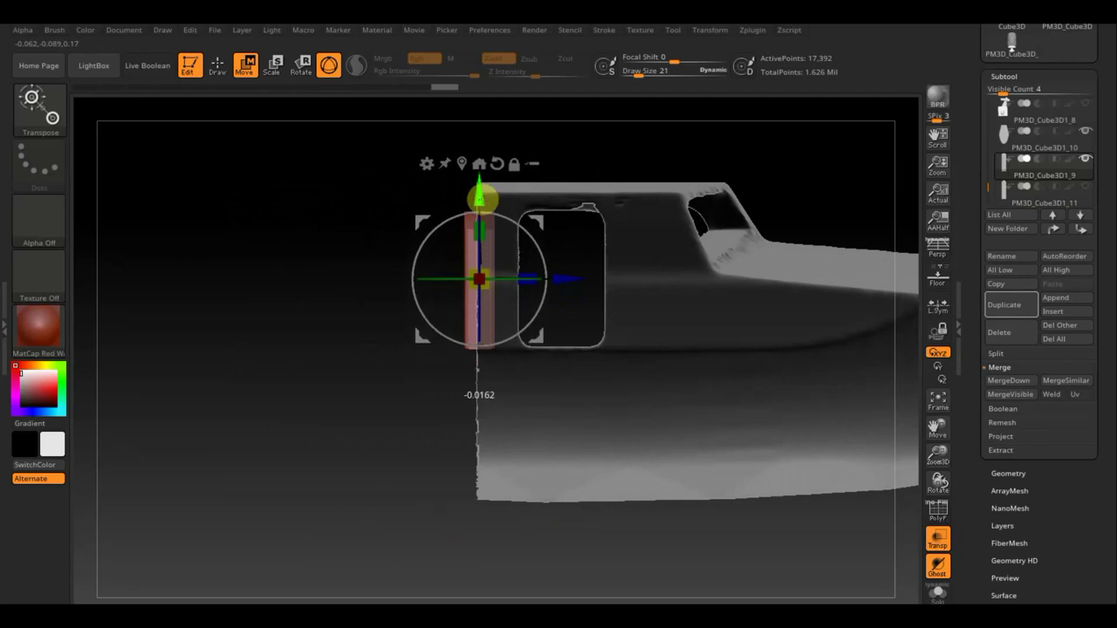
left_click_drag(199, 266, 276, 276)
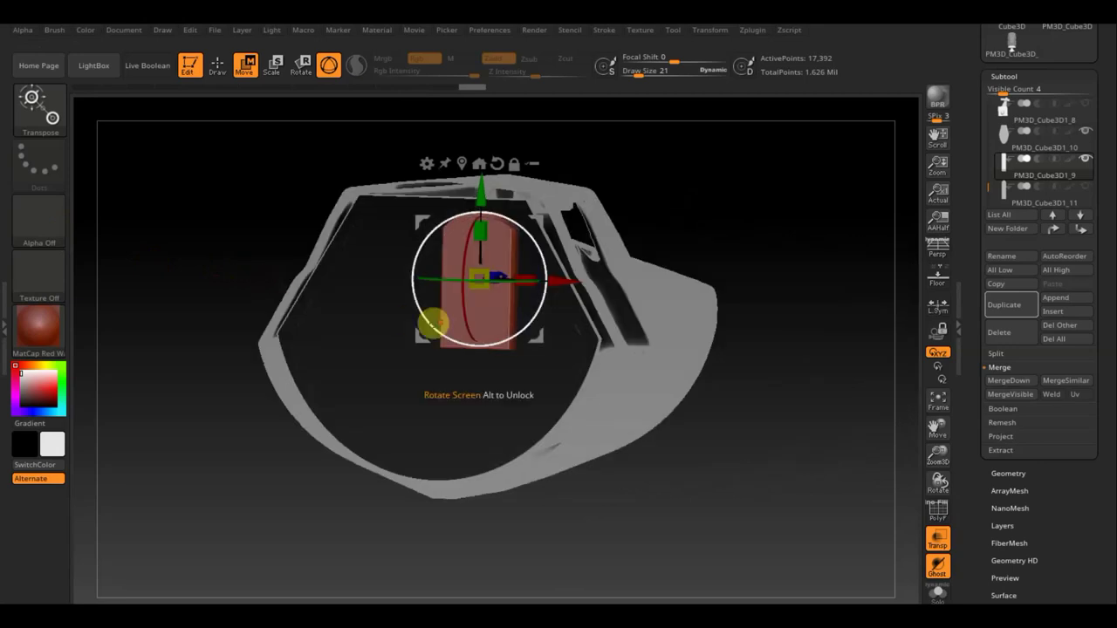
left_click_drag(795, 418, 446, 367, "shift")
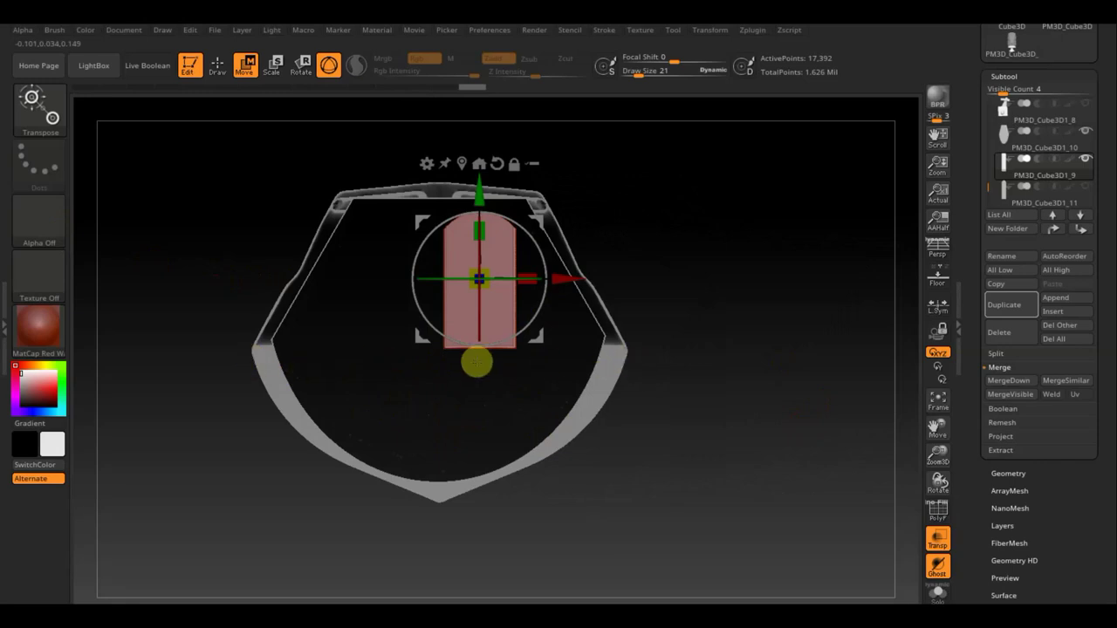
left_click_drag(781, 385, 640, 402)
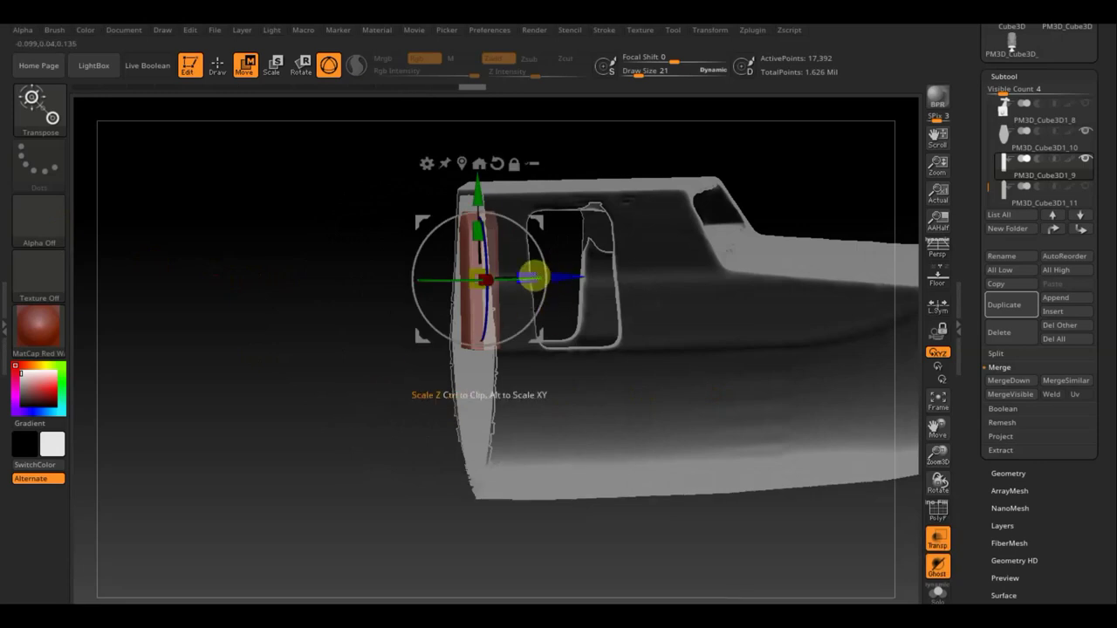
Thicken the strip along the Z axis, then save the project with Ctrl+S
left_click_drag(529, 275, 545, 276)
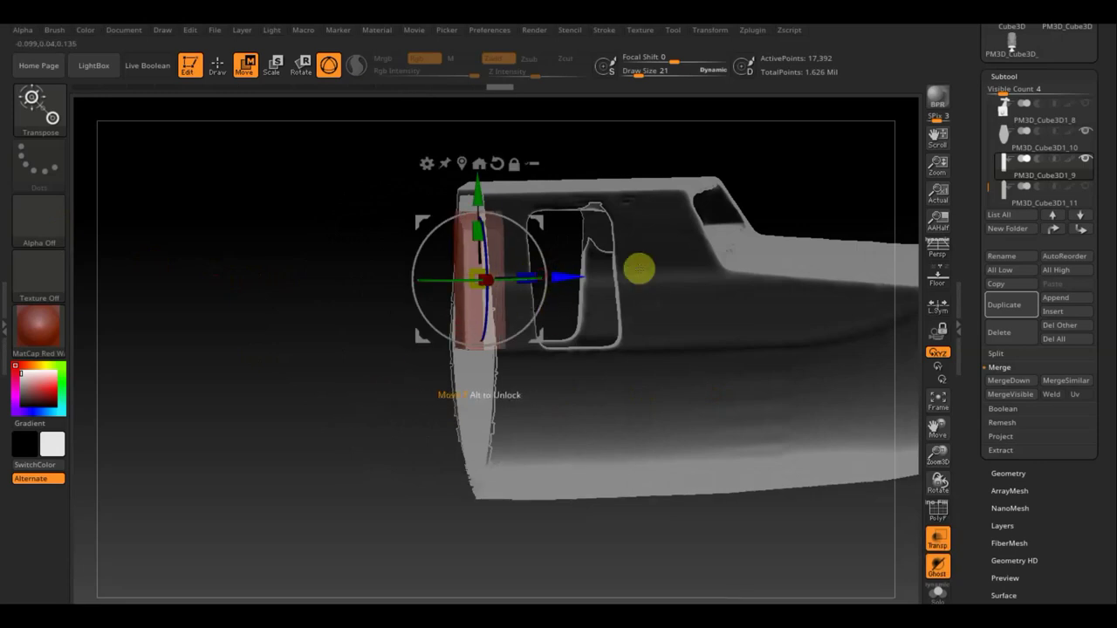
left_click(358, 356)
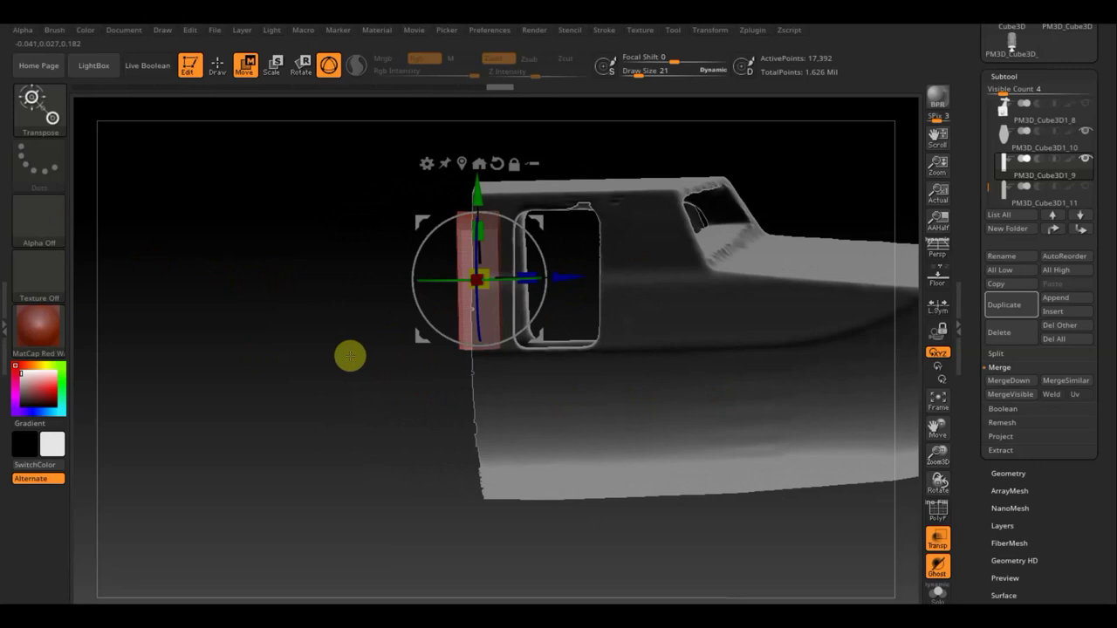
left_click_drag(358, 356, 427, 349, "shift")
key("ctrl+s")
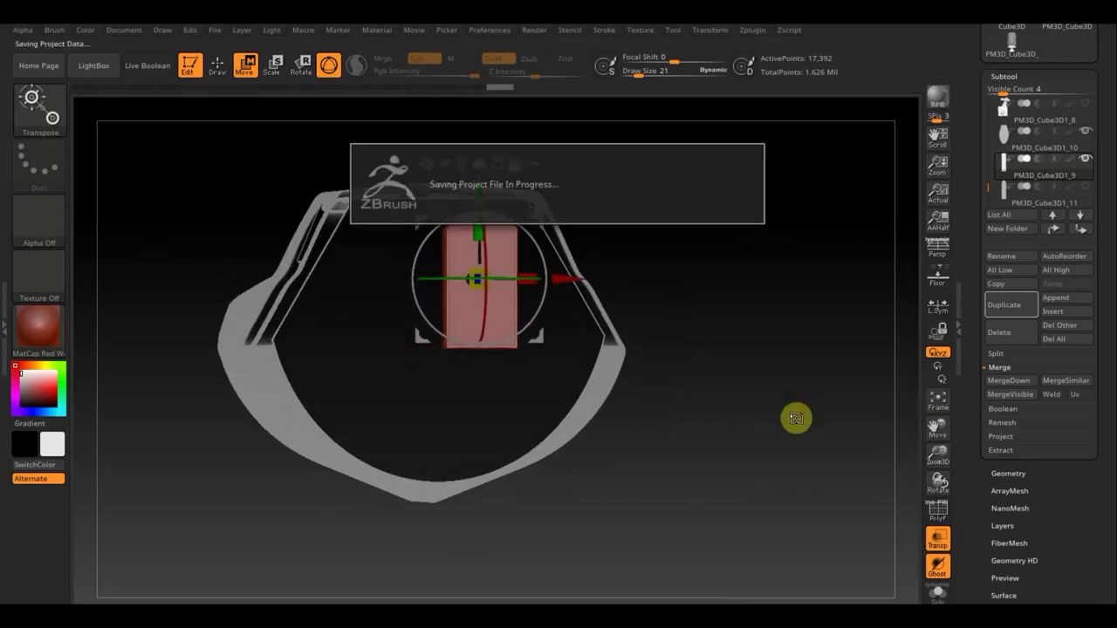
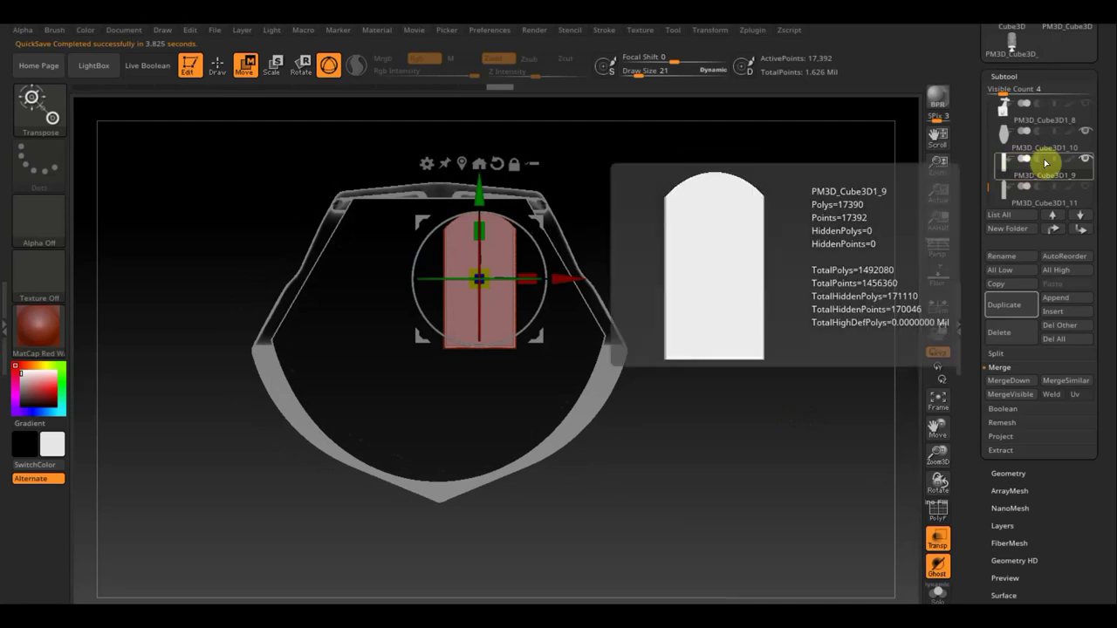
DynaMesh the shield-shaped PM3D_Cube3D1_10 at resolution 648, raising it from 10,221 to 27,418 points
left_click(1002, 473)
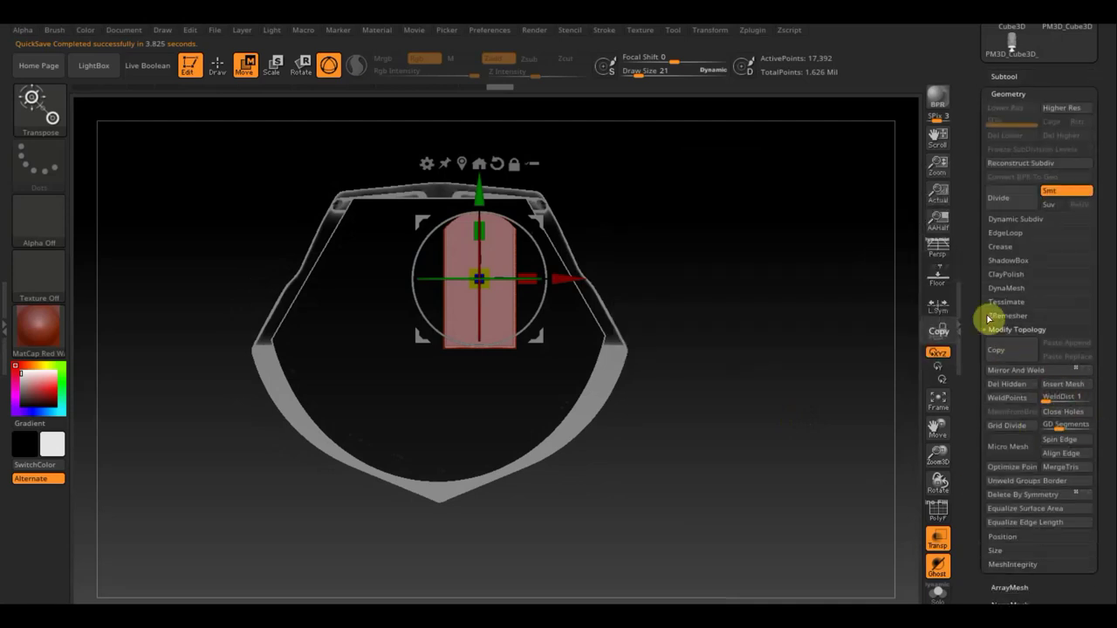
left_click(1010, 289)
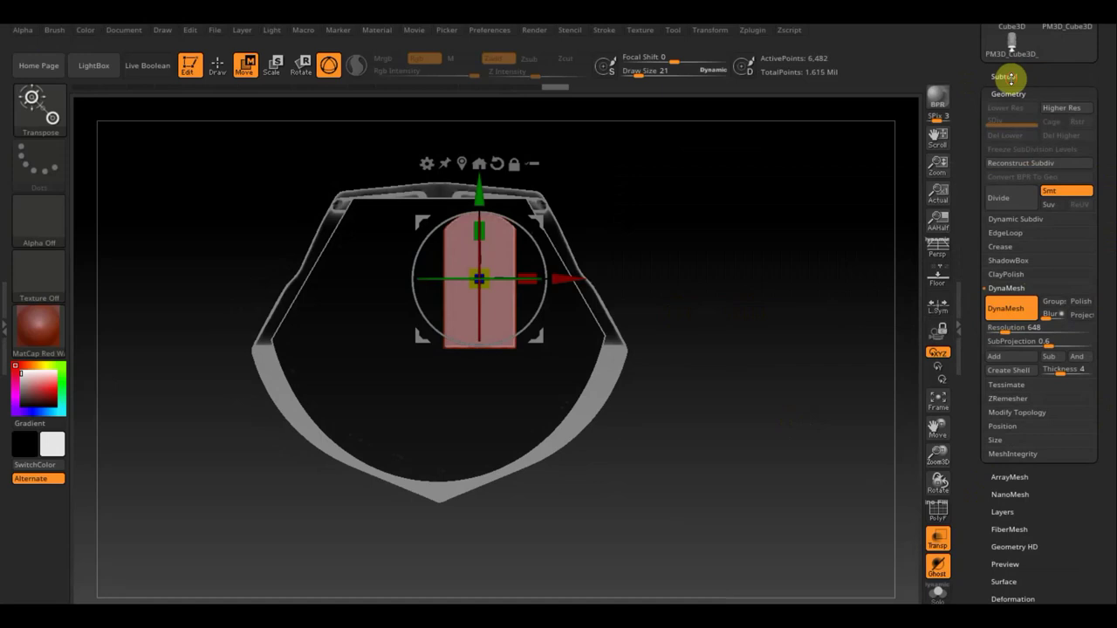
left_click(1005, 76)
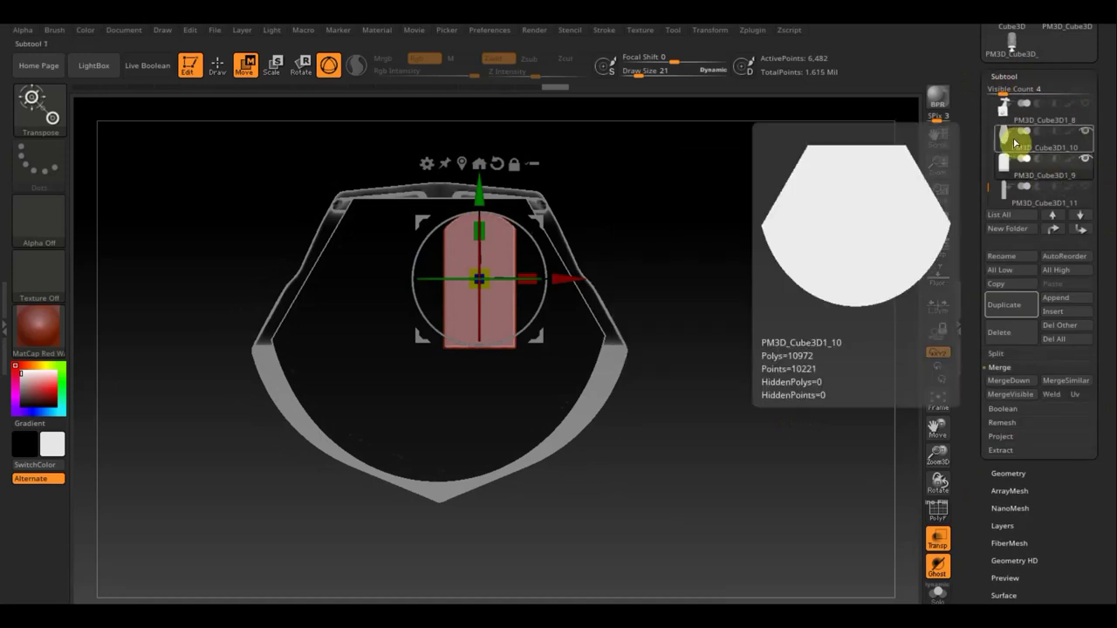
left_click(1012, 150)
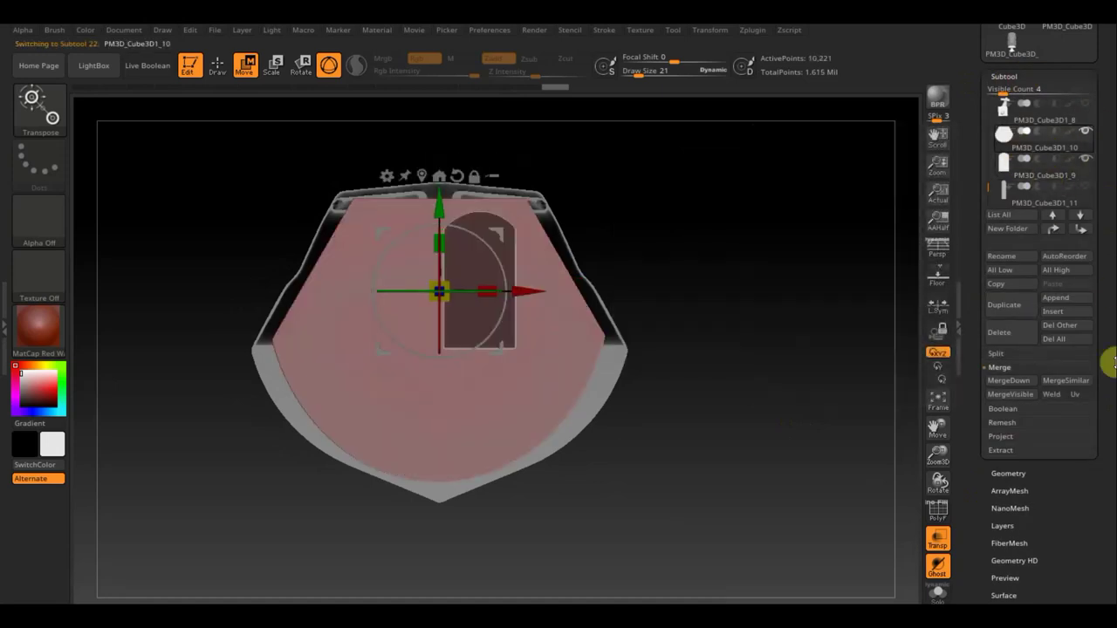
left_click(1009, 476)
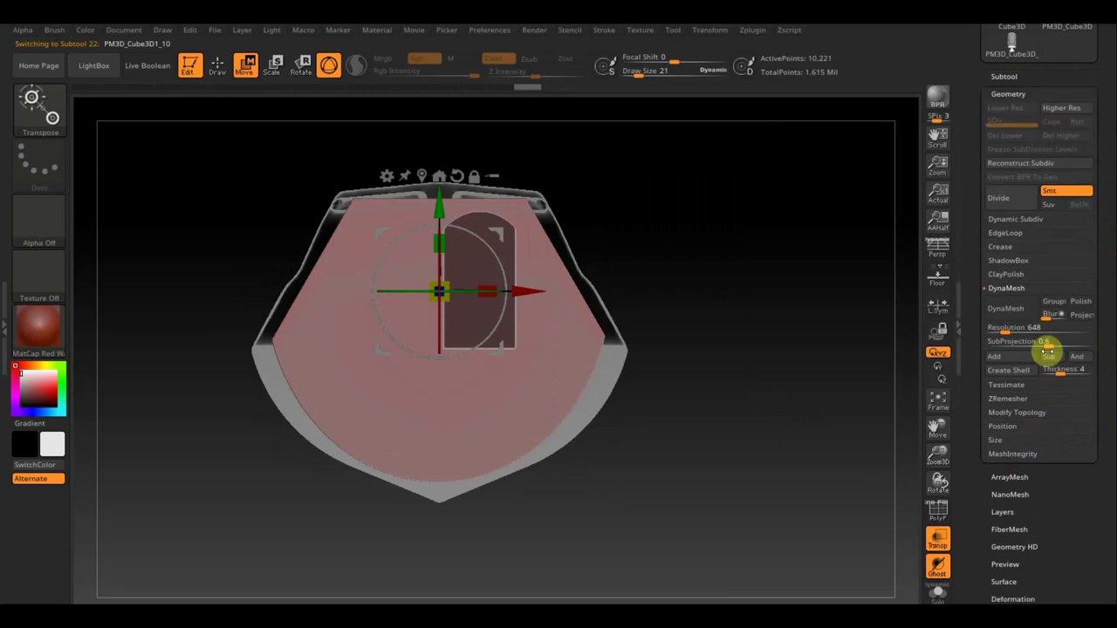
left_click(1008, 308)
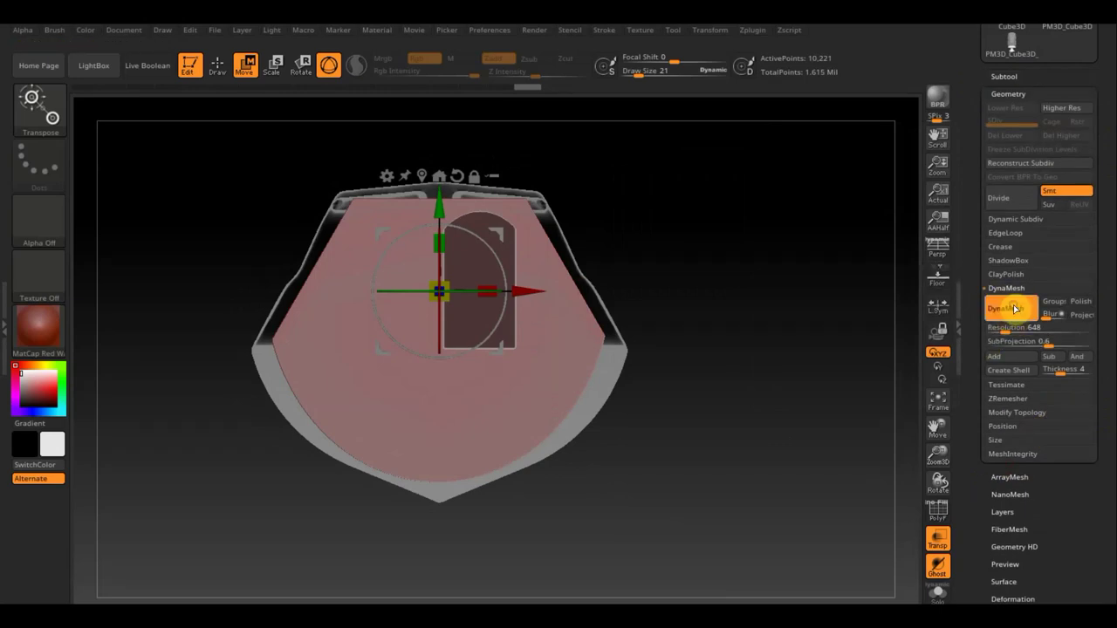
left_click(999, 77)
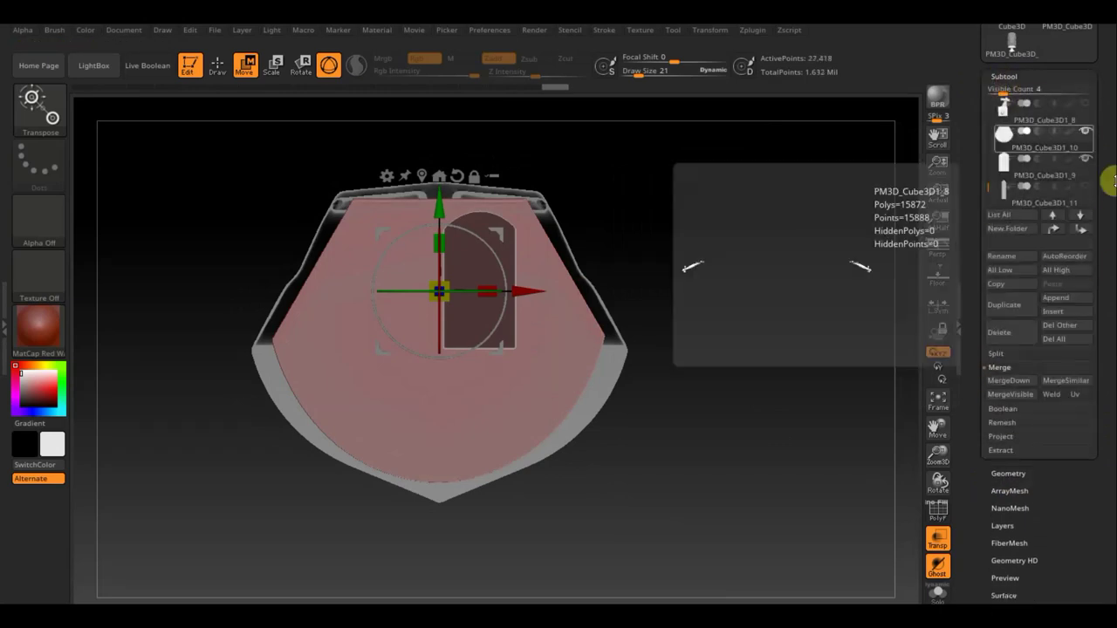
left_click(1034, 170)
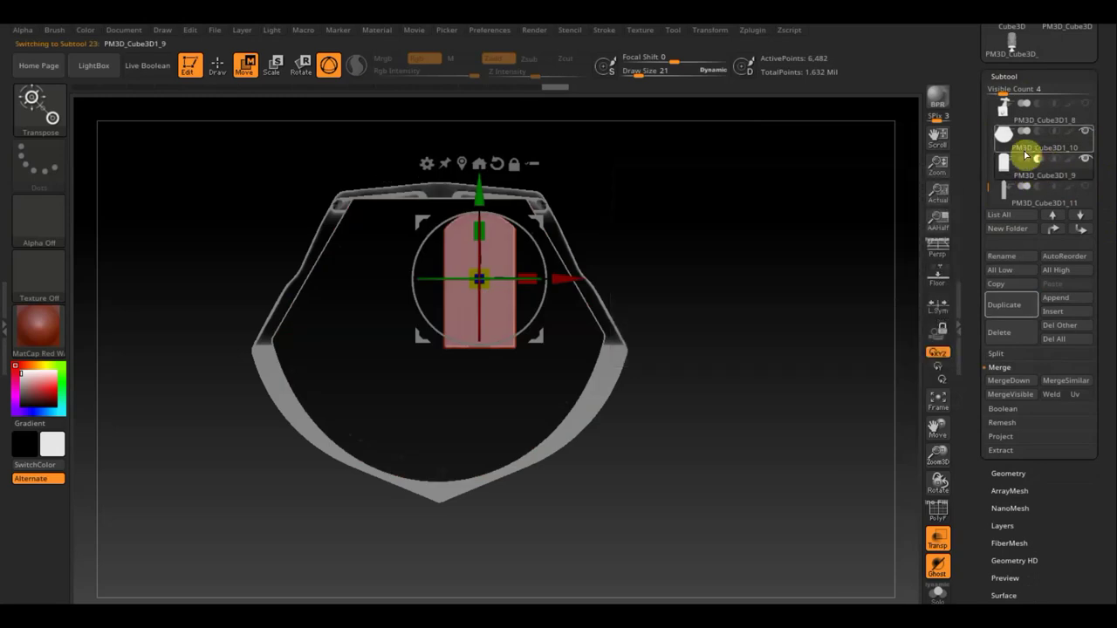
Delete the arch-shaped PM3D_Cube3D1_9 subtool, leaving PM3D_Cube3D1_8, _10 and _11
left_click(1020, 148)
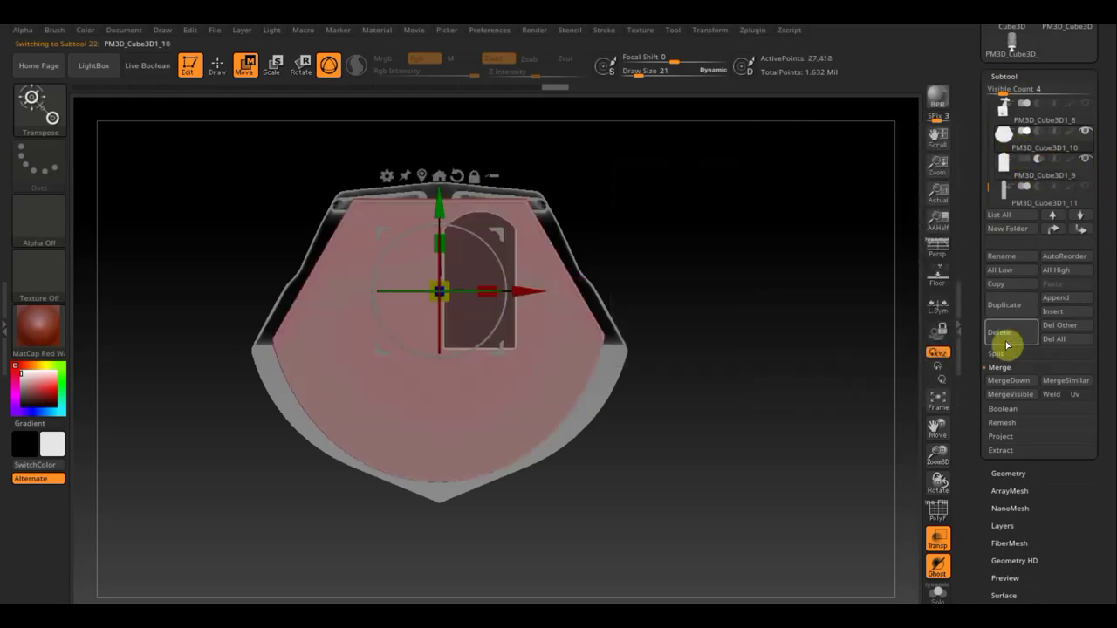
left_click(1012, 383)
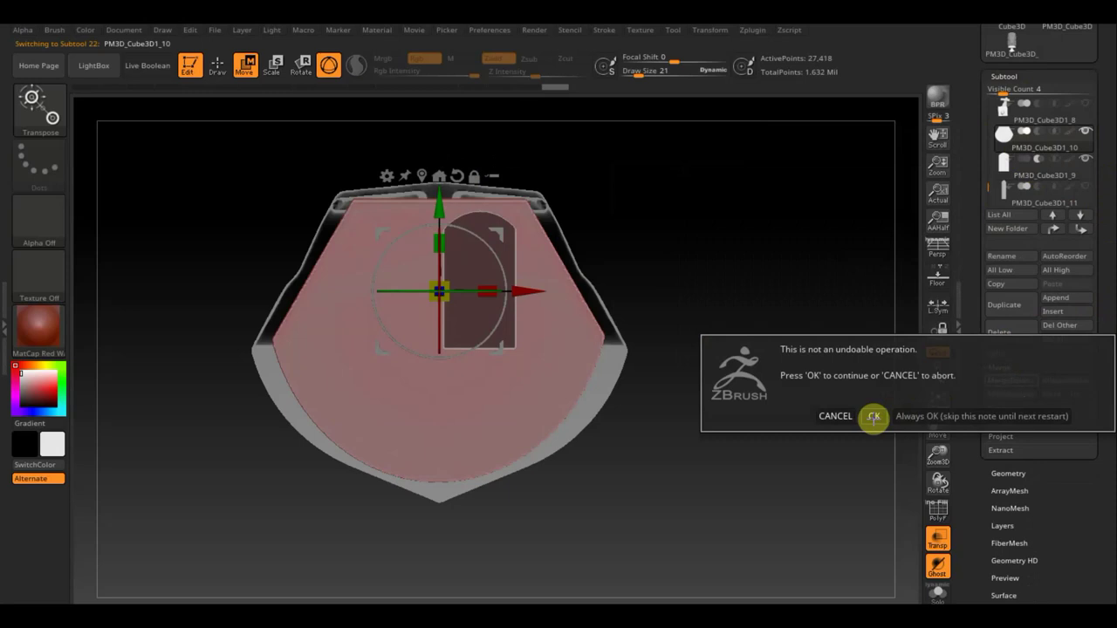
left_click(874, 416)
left_click_drag(814, 368, 820, 390)
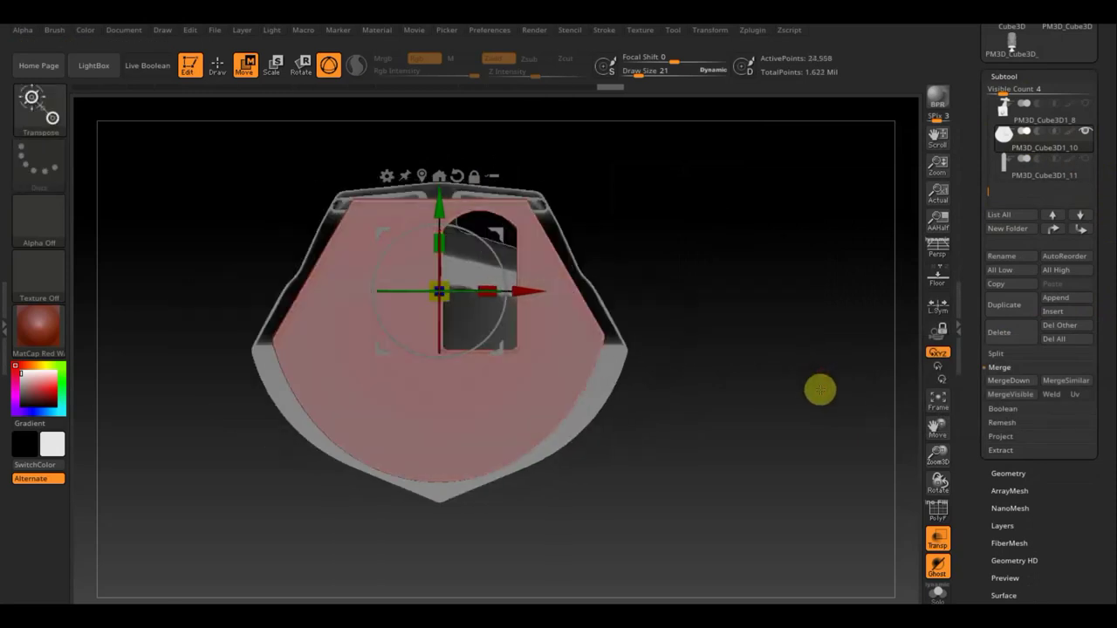
Unhide PM3D_Cube3D1_11 and undo an accidental move of the active part
left_click(1085, 159)
left_click_drag(656, 299, 681, 259)
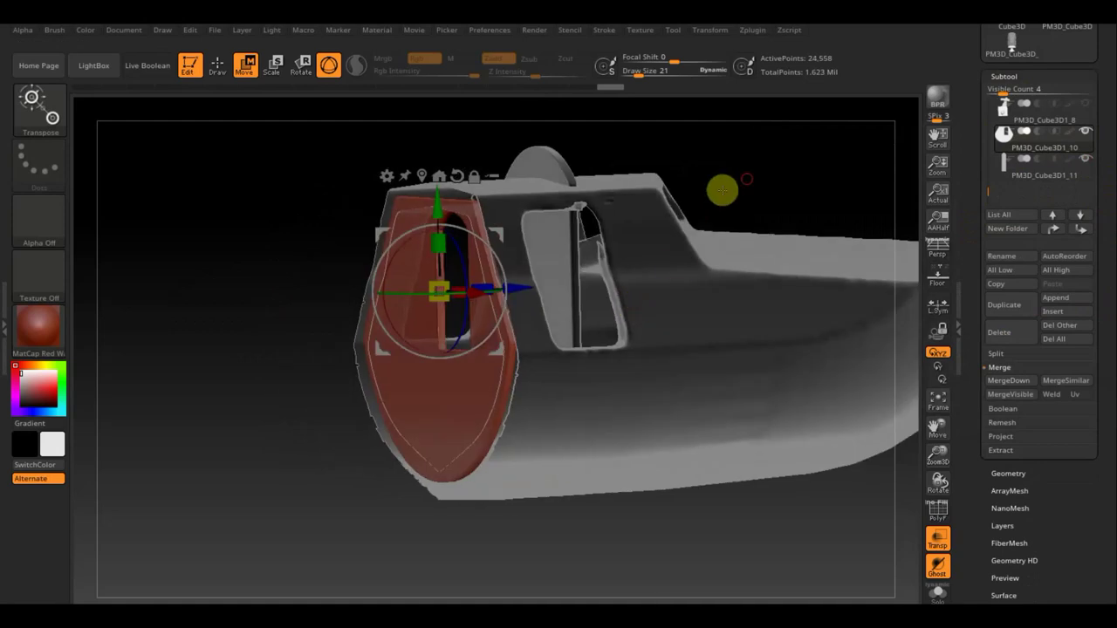
left_click_drag(723, 189, 703, 199, "shift")
left_click_drag(536, 291, 406, 305)
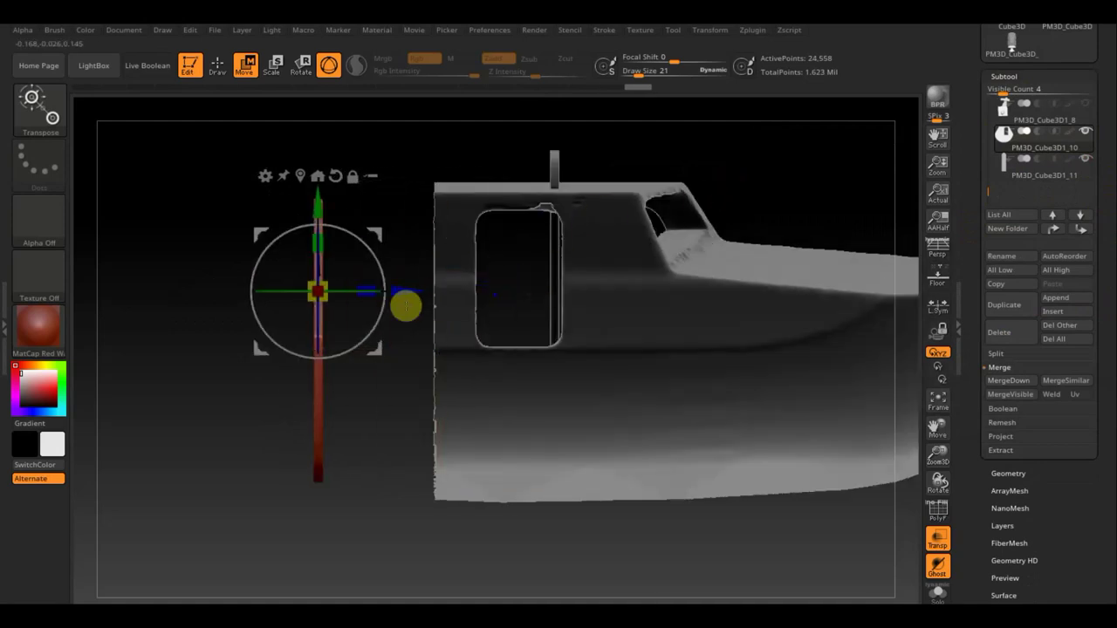
key("ctrl+z")
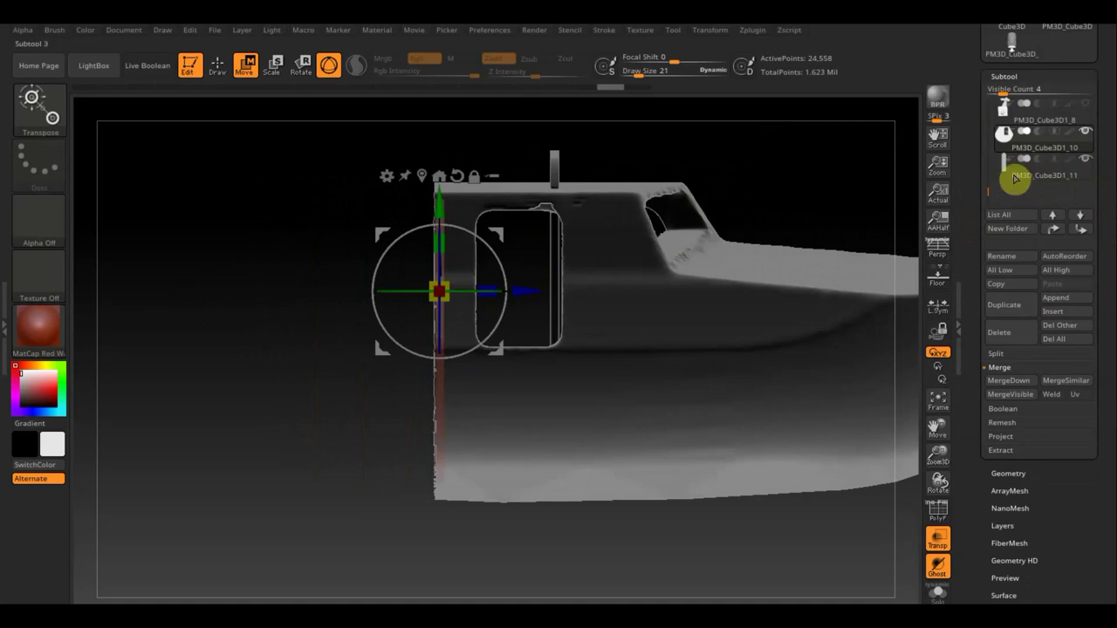
Scale the arched panel PM3D_Cube3D1_11 to about 0.61, then centre and raise it in the cabin front
left_click(1014, 175)
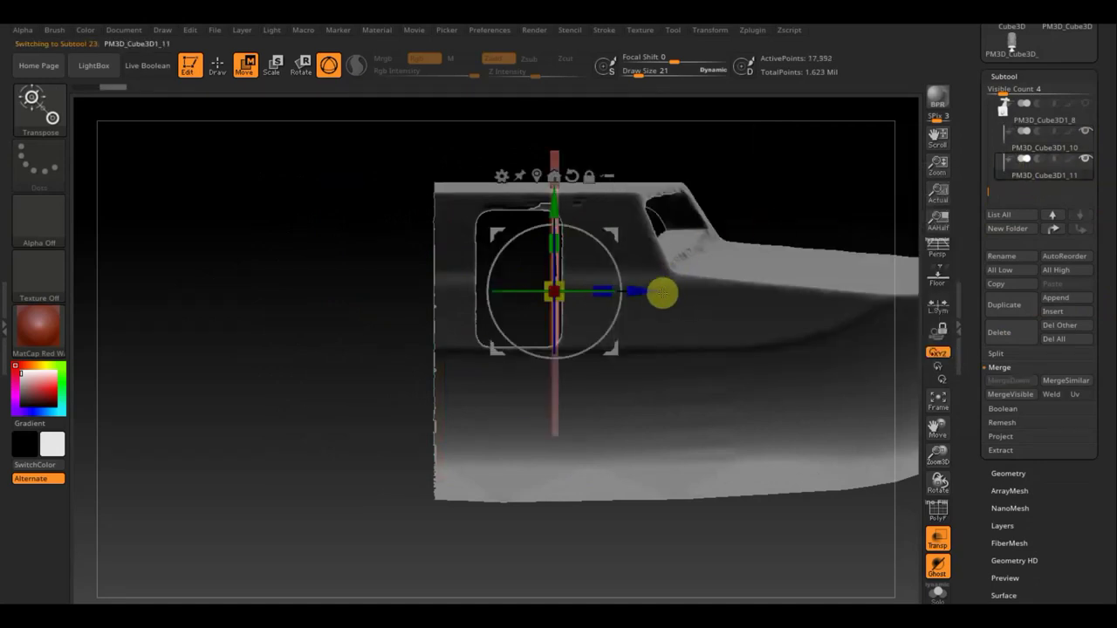
left_click_drag(644, 291, 494, 297)
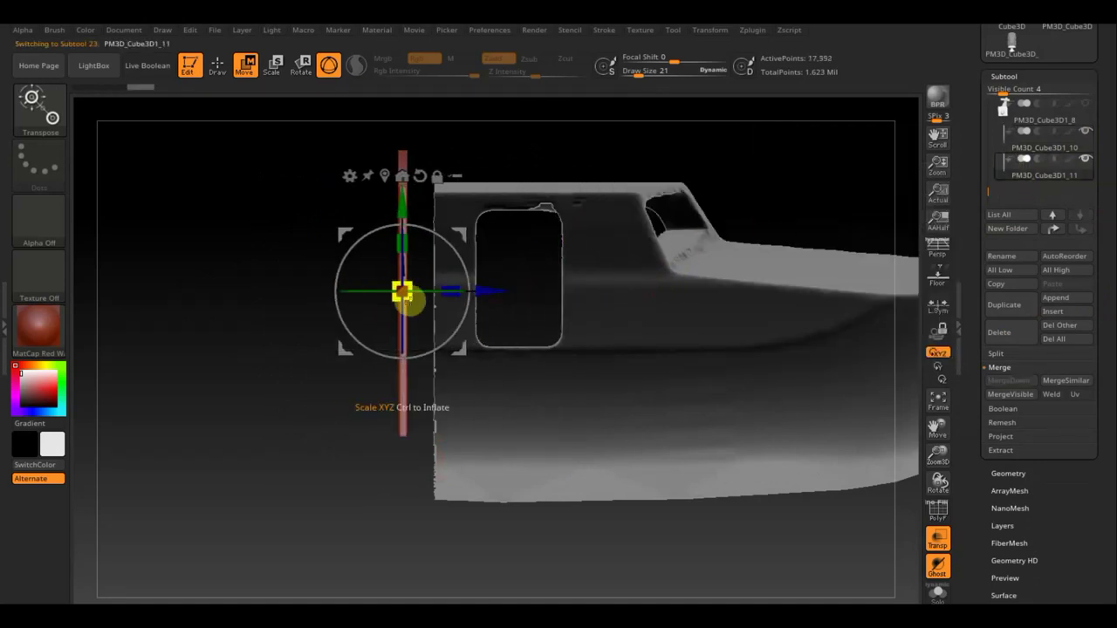
left_click_drag(410, 298, 382, 283)
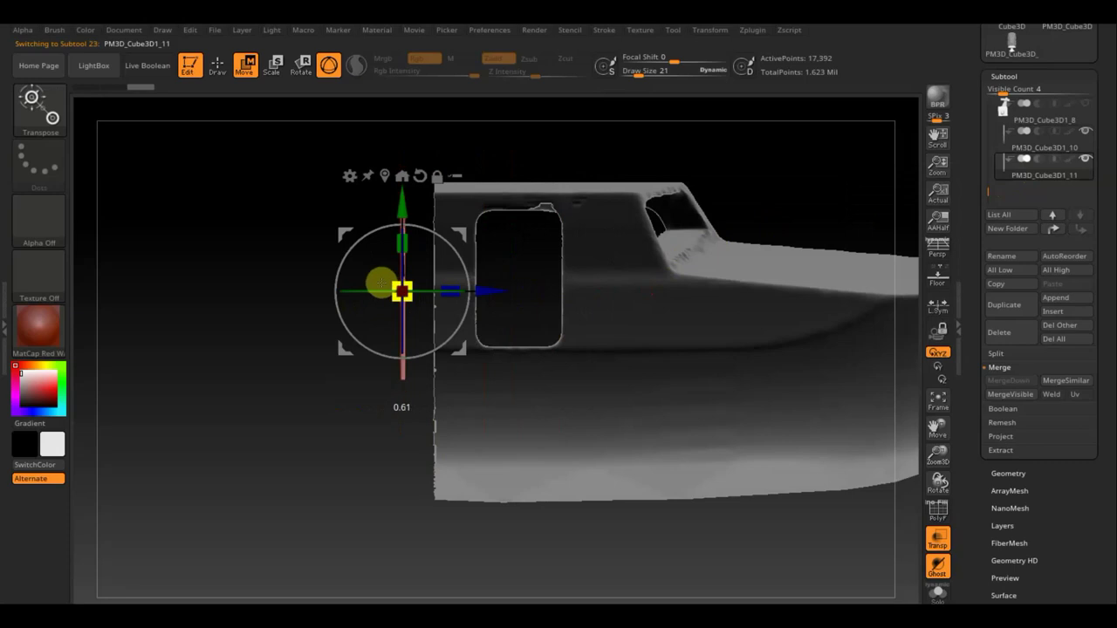
mouse_move(329, 431)
left_mouse_down()
mouse_move(396, 439)
mouse_move(675, 407)
mouse_move(775, 361)
left_mouse_up()
left_click_drag(486, 290, 527, 289)
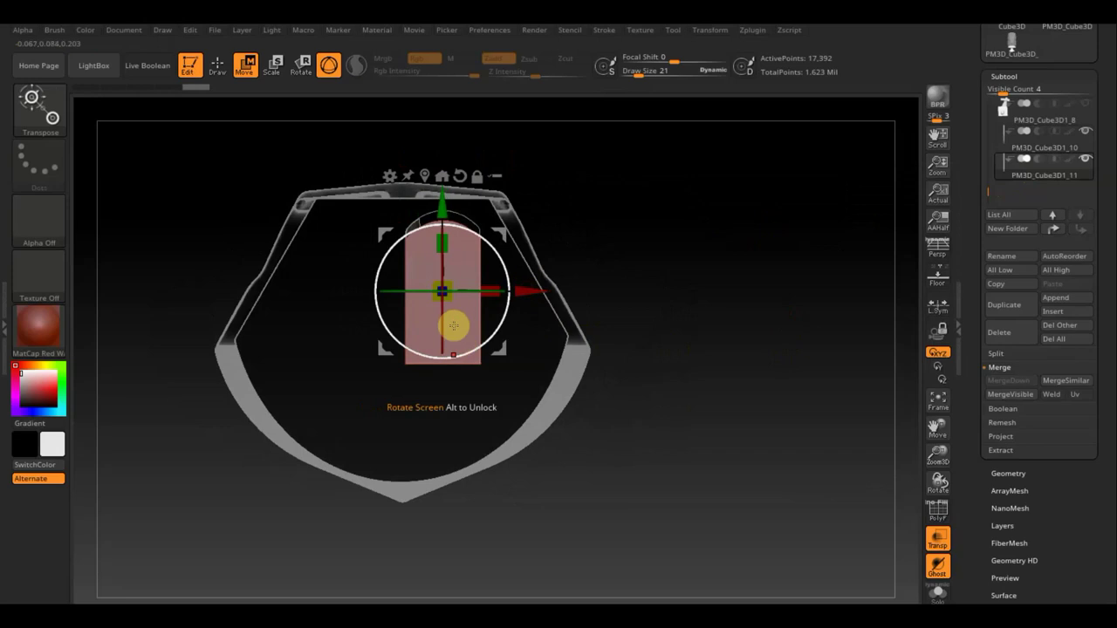
left_click_drag(440, 203, 441, 188)
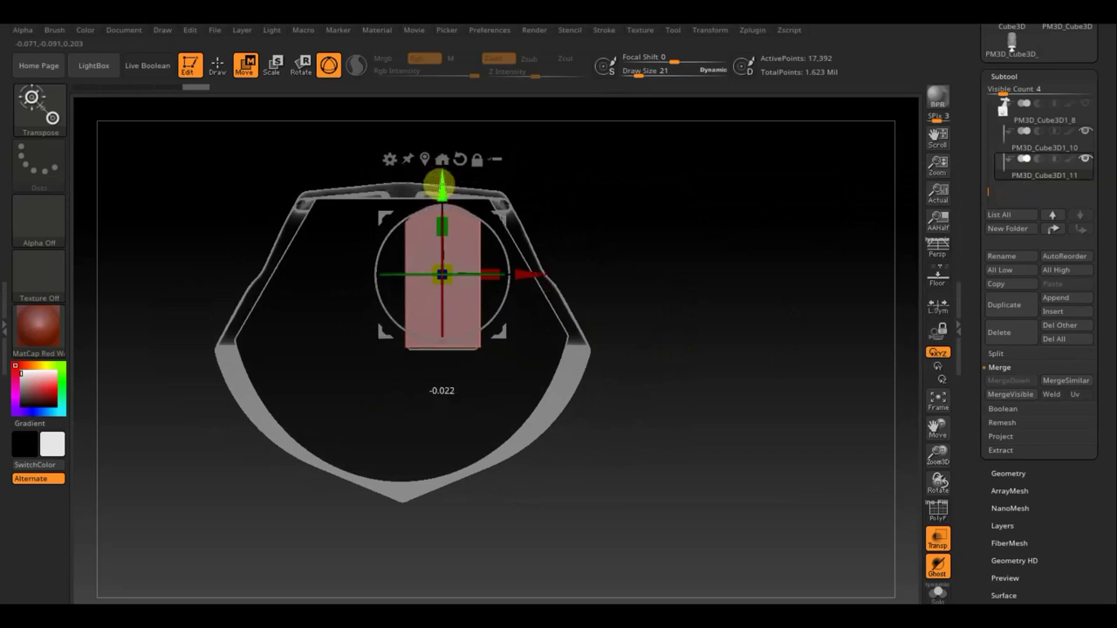
left_click_drag(863, 214, 790, 213)
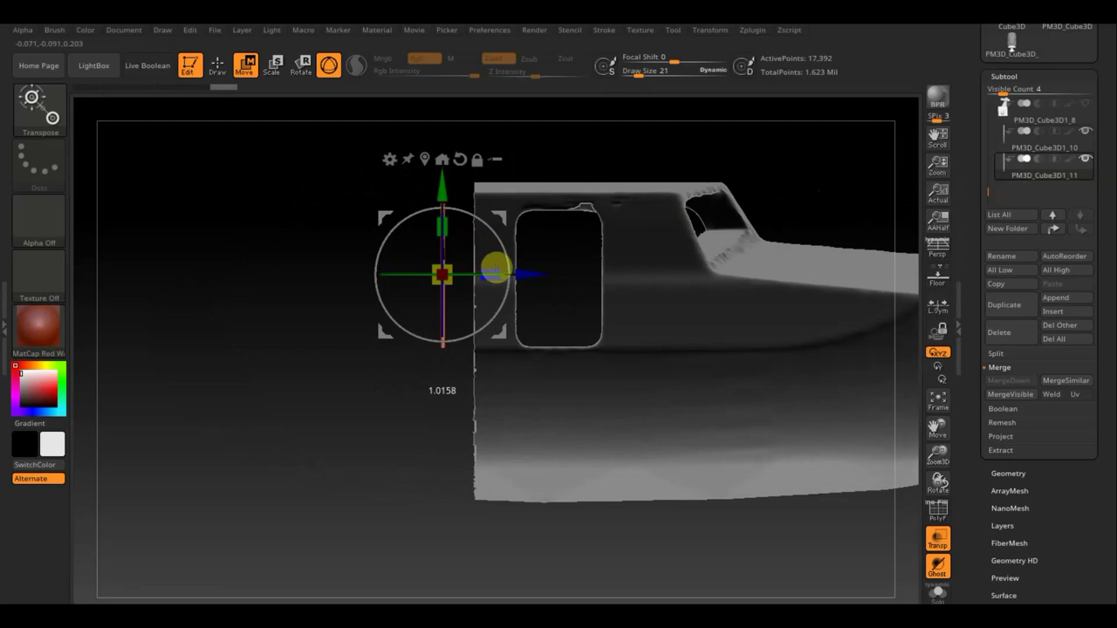
left_click_drag(524, 273, 562, 276)
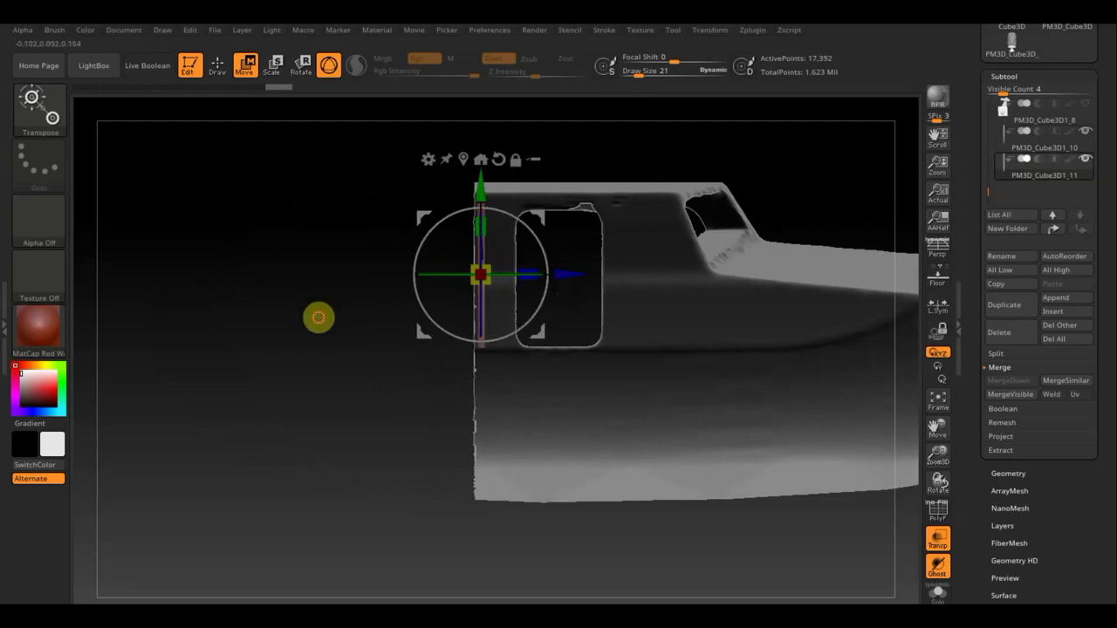
Fine-tune the panel's size and position, checking its fit from the front
left_click_drag(322, 315, 393, 319)
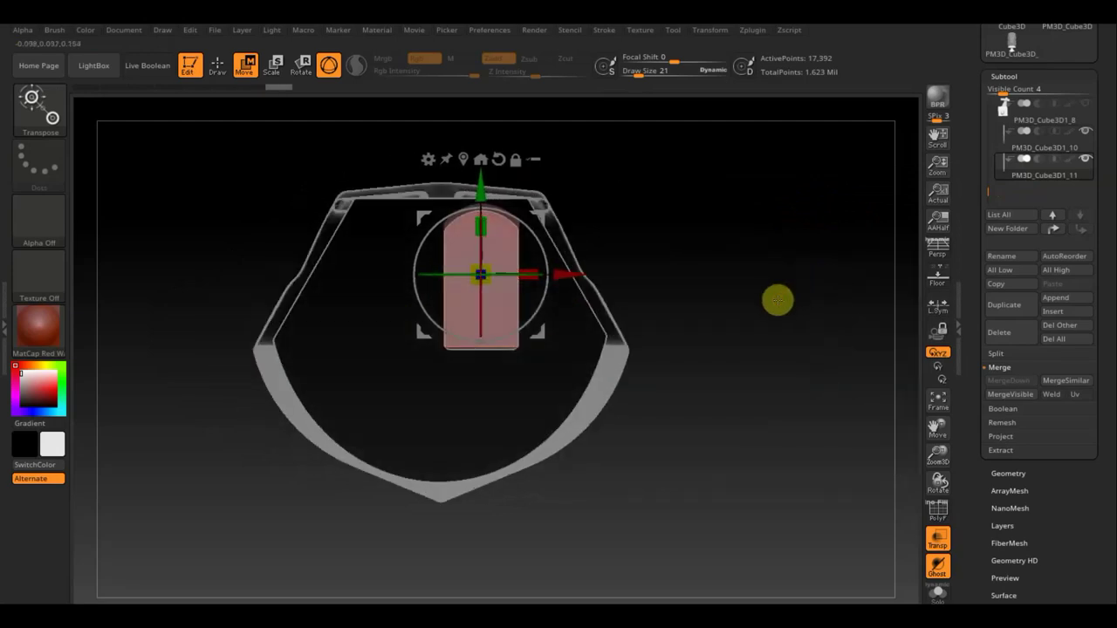
left_click_drag(779, 300, 786, 407)
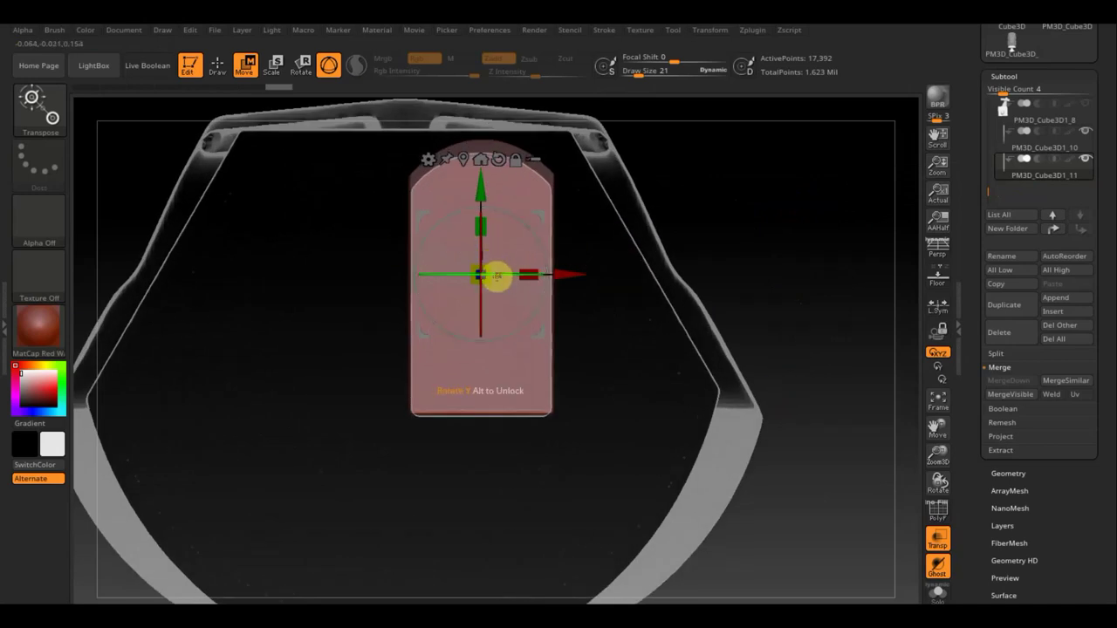
left_click_drag(489, 284, 486, 279)
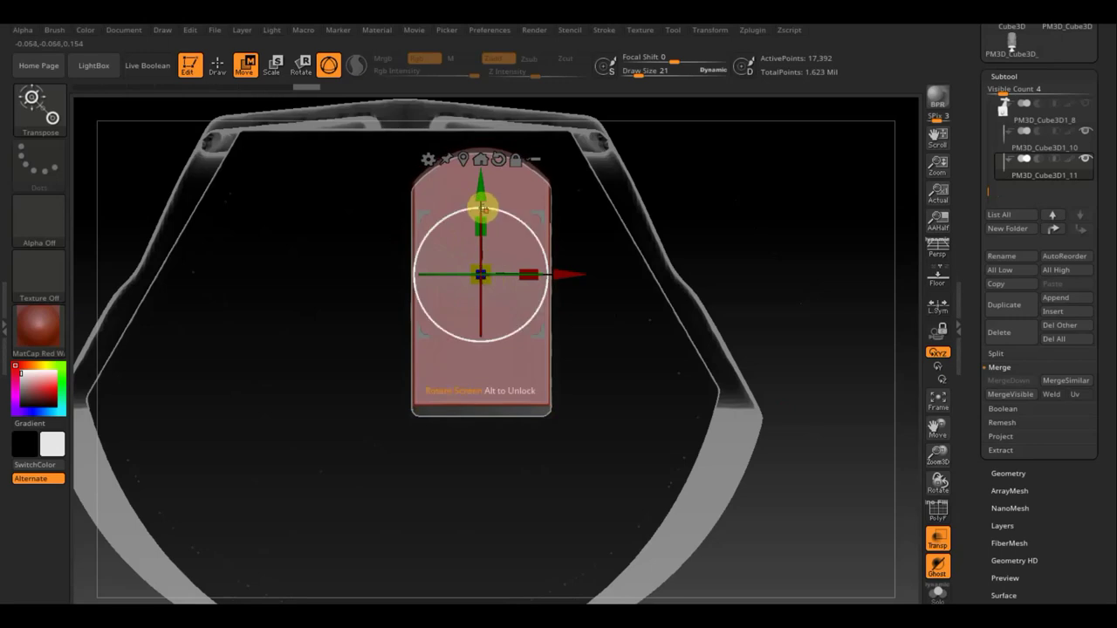
left_click_drag(479, 202, 477, 208)
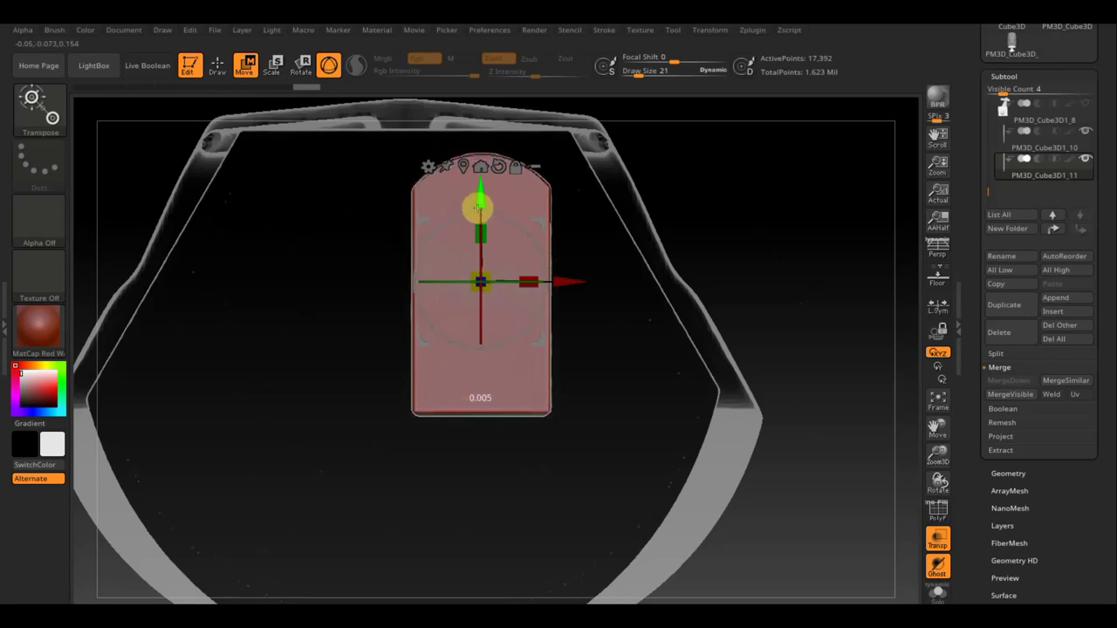
left_click_drag(777, 201, 721, 211)
mouse_move(563, 275)
left_mouse_down()
mouse_move(544, 265)
mouse_move(554, 274)
left_mouse_up()
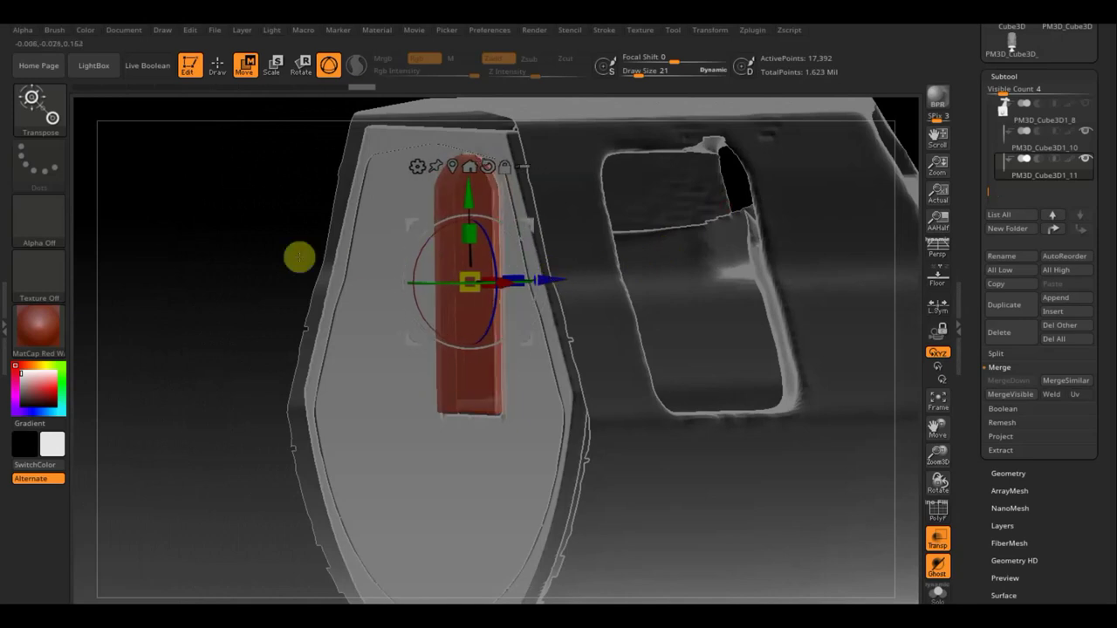
left_click_drag(274, 250, 307, 253)
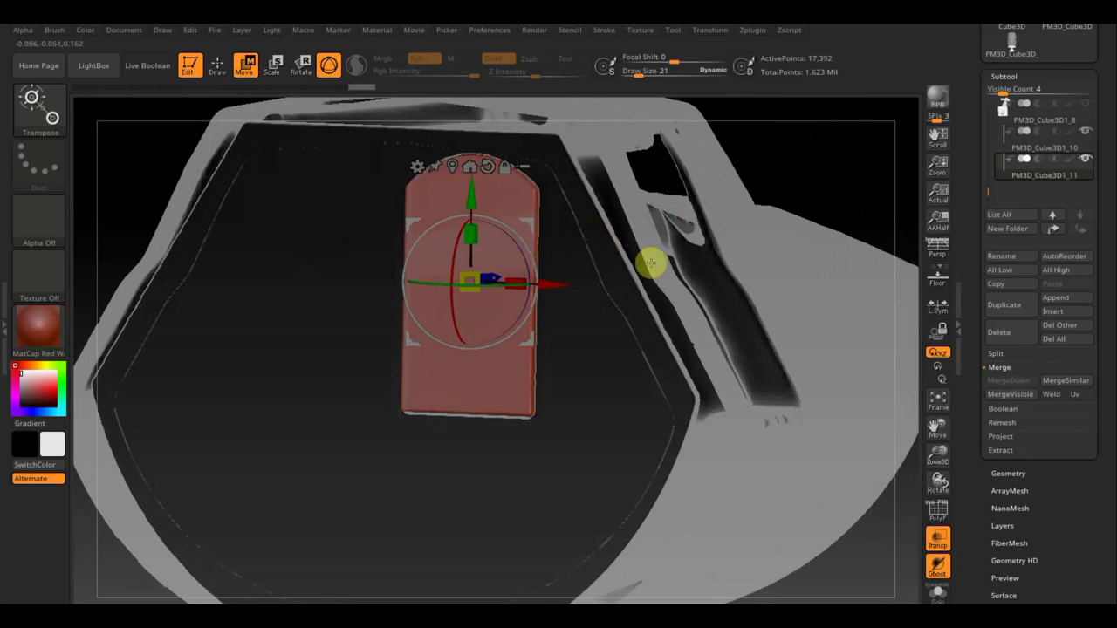
left_click(867, 575)
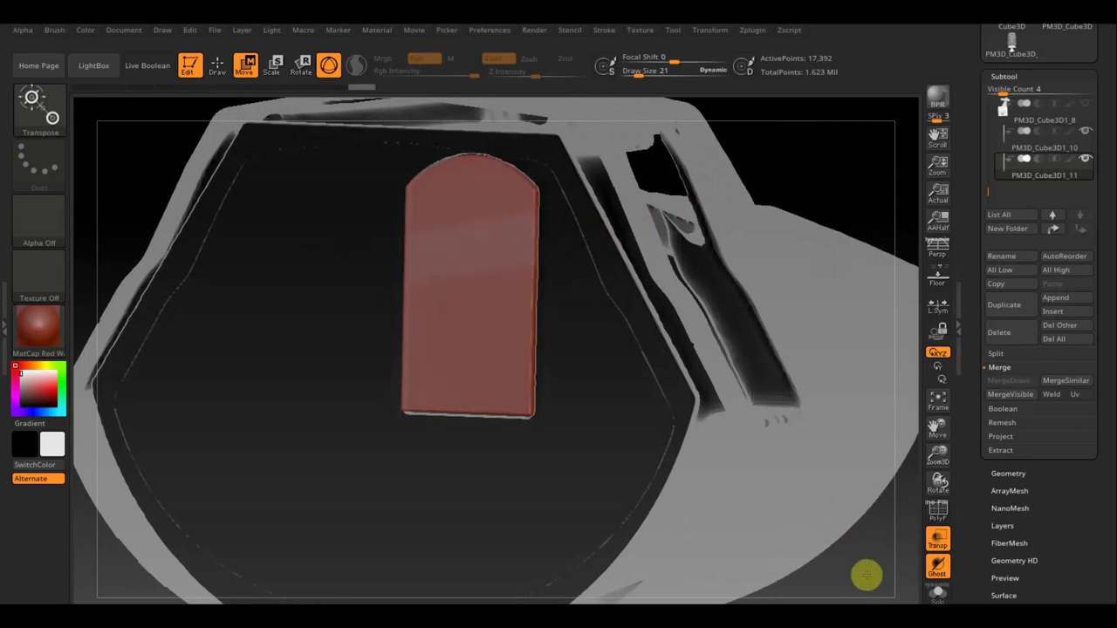
mouse_move(867, 573)
left_mouse_down("shift")
mouse_move(695, 423)
mouse_move(736, 462)
left_mouse_up("shift")
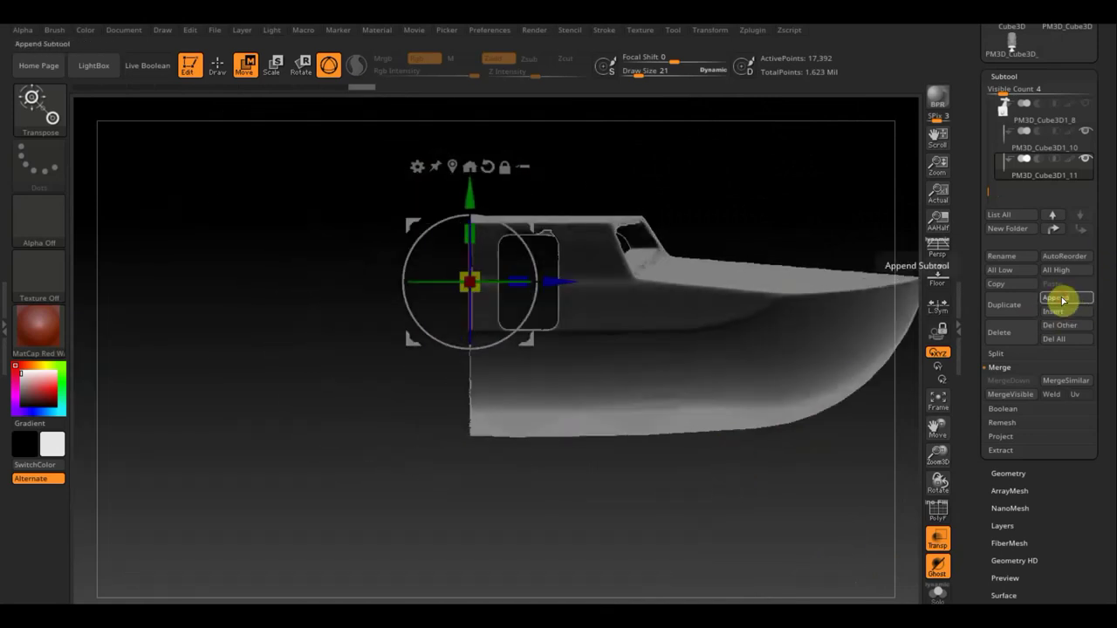
Append a cylinder primitive, frame it, and make PM3D_Cylinder3D1_1 the active subtool
left_click(1062, 300)
left_click(668, 379)
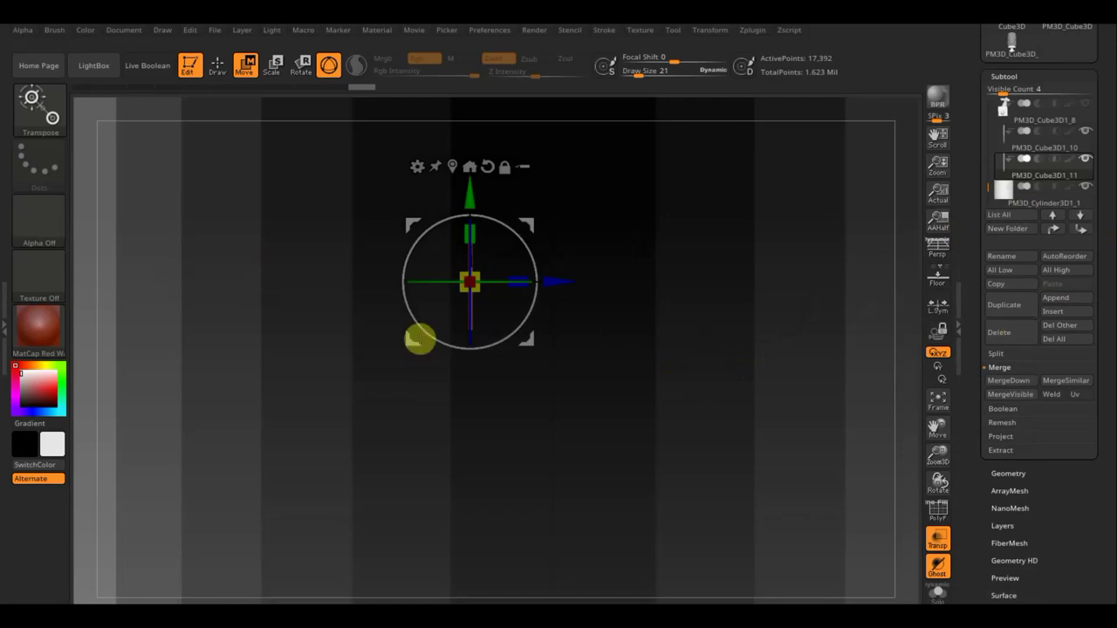
left_click(938, 539)
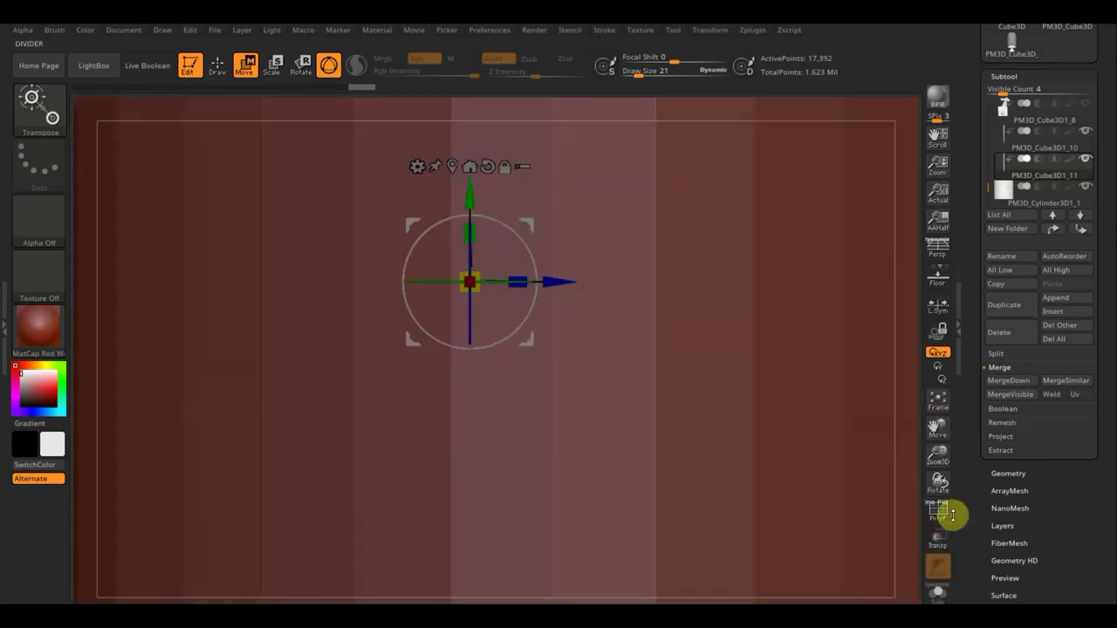
left_click(937, 404)
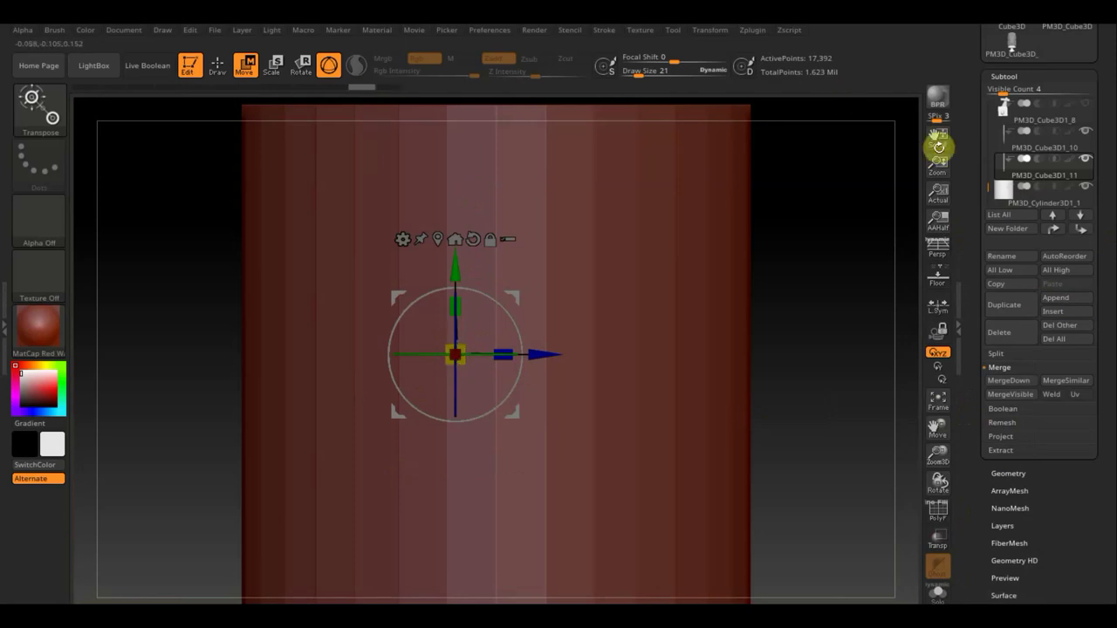
left_click(1010, 207)
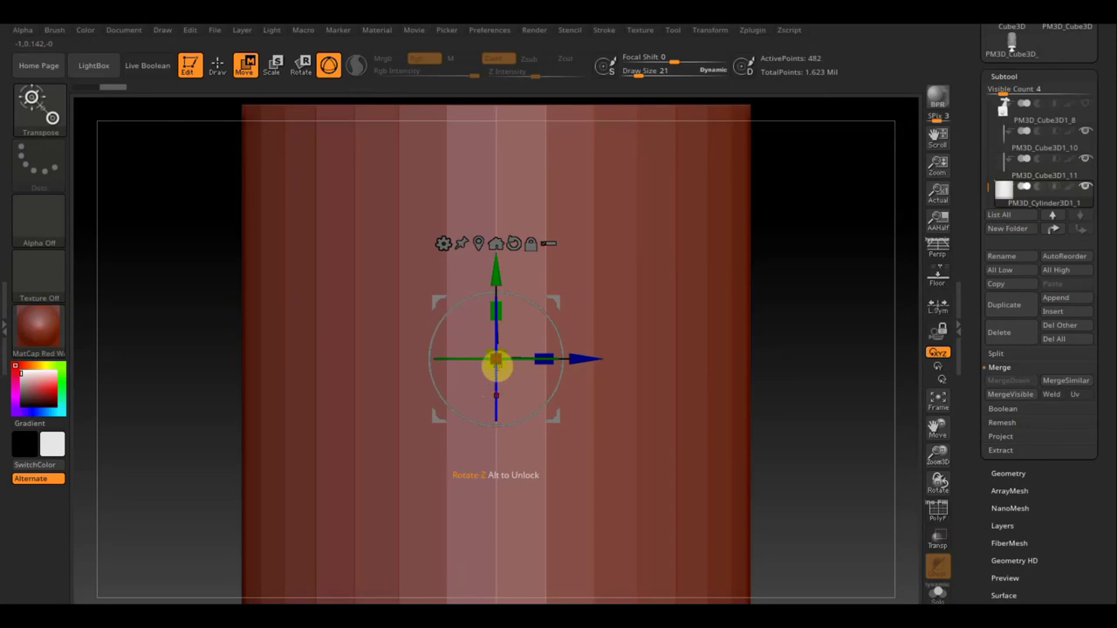
Shrink and rotate the cylinder into a small disc and move it over the stern plate
left_click_drag(504, 371, 265, 233)
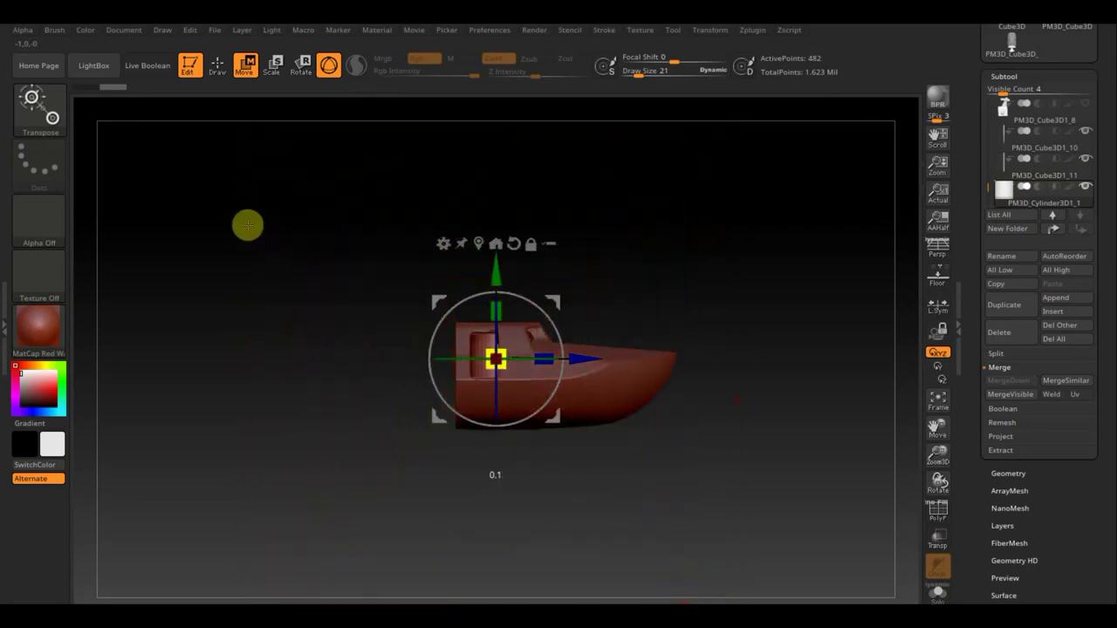
mouse_move(524, 299)
left_mouse_down()
mouse_move(550, 391)
mouse_move(571, 366)
mouse_move(563, 354)
mouse_move(562, 368)
mouse_move(501, 358)
left_mouse_up()
mouse_move(657, 303)
left_mouse_down()
mouse_move(728, 312)
mouse_move(698, 352)
mouse_move(686, 553)
mouse_move(550, 449)
left_mouse_up()
left_click_drag(410, 360, 370, 332)
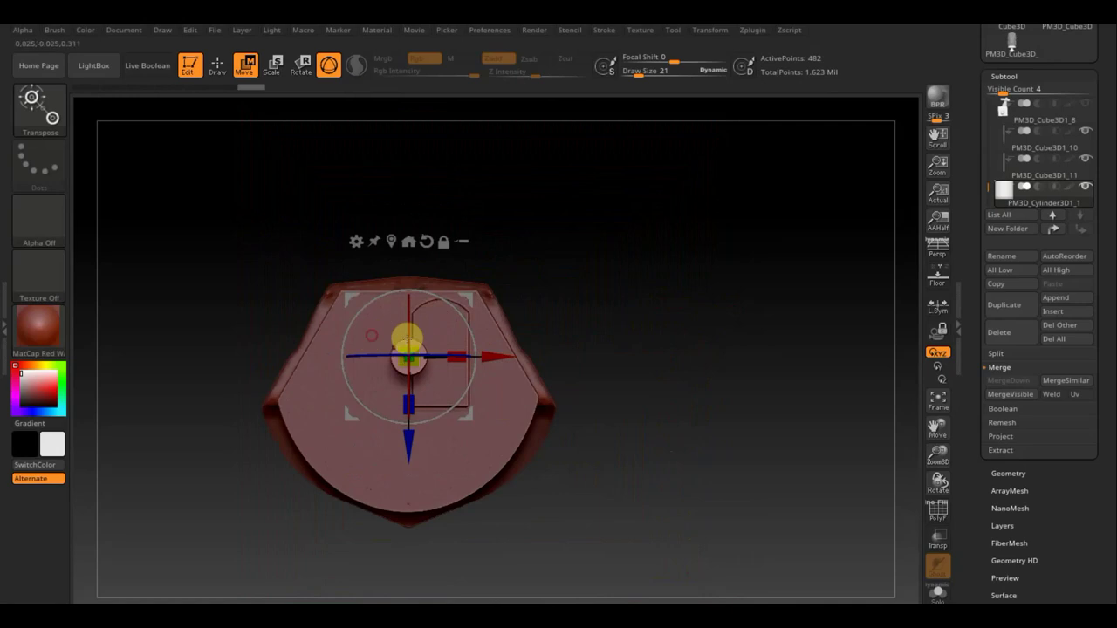
left_click_drag(506, 350, 527, 354)
Seat the disc centred at the top of the stern plate and subdivide it (482 to 1,986 points)
mouse_move(716, 355)
left_mouse_down()
mouse_move(708, 362)
mouse_move(773, 172)
left_mouse_up()
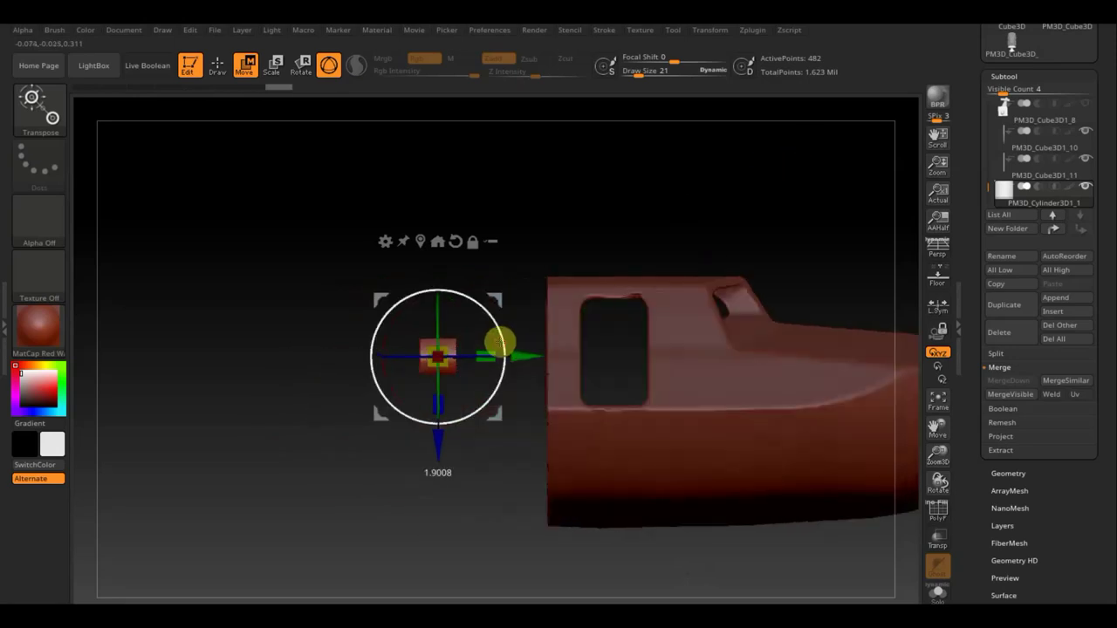
left_click_drag(530, 349, 651, 347)
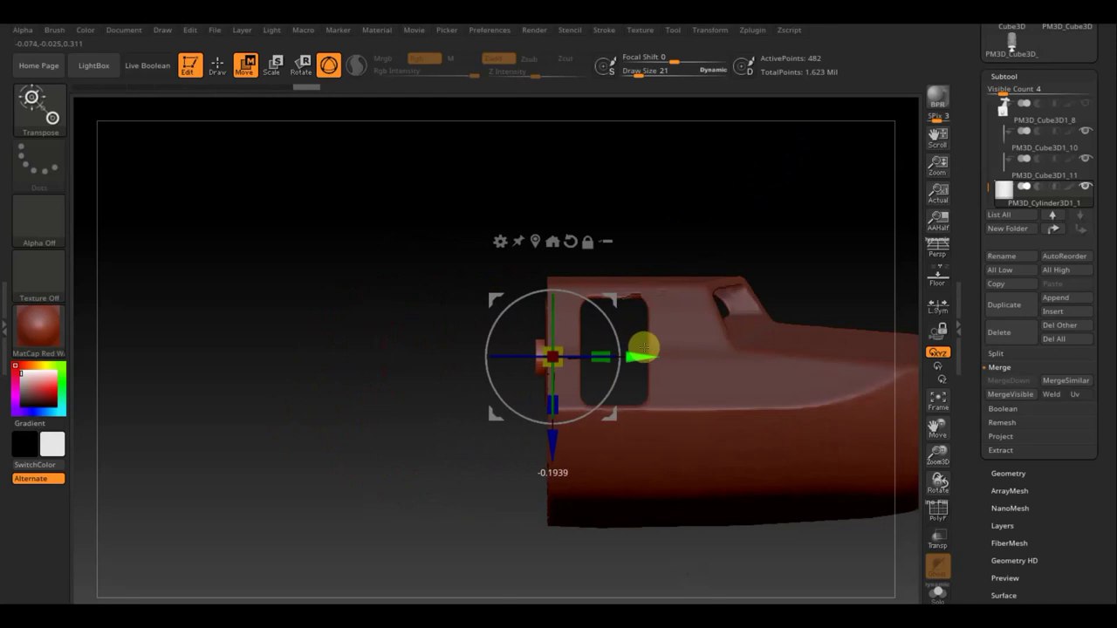
mouse_move(367, 298)
left_mouse_down()
mouse_move(735, 257)
mouse_move(769, 289)
left_mouse_up()
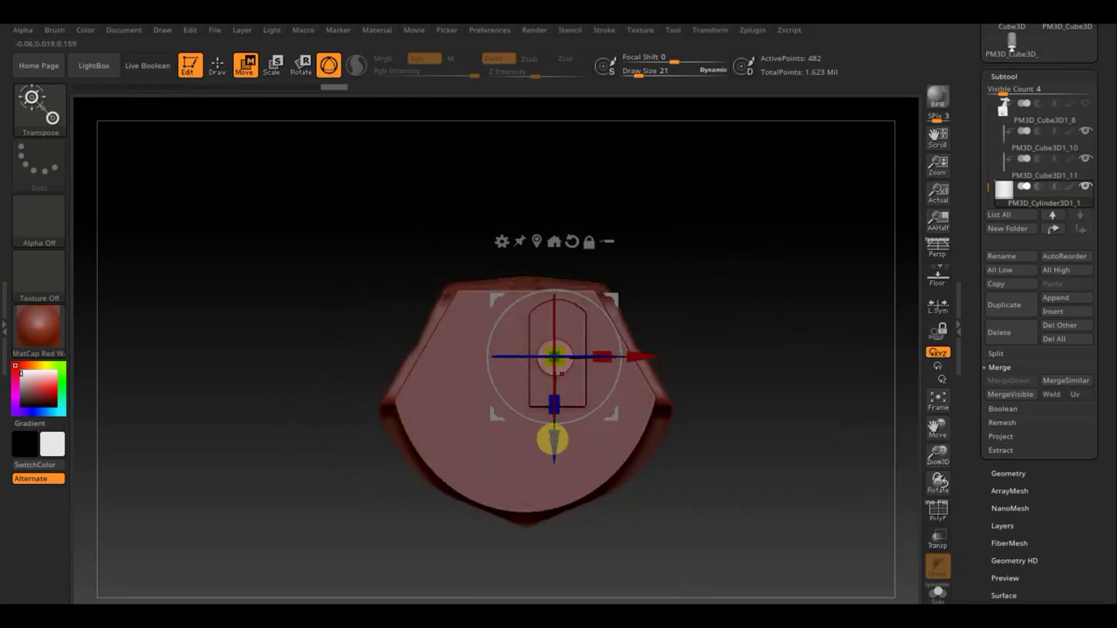
left_click_drag(560, 443, 557, 417)
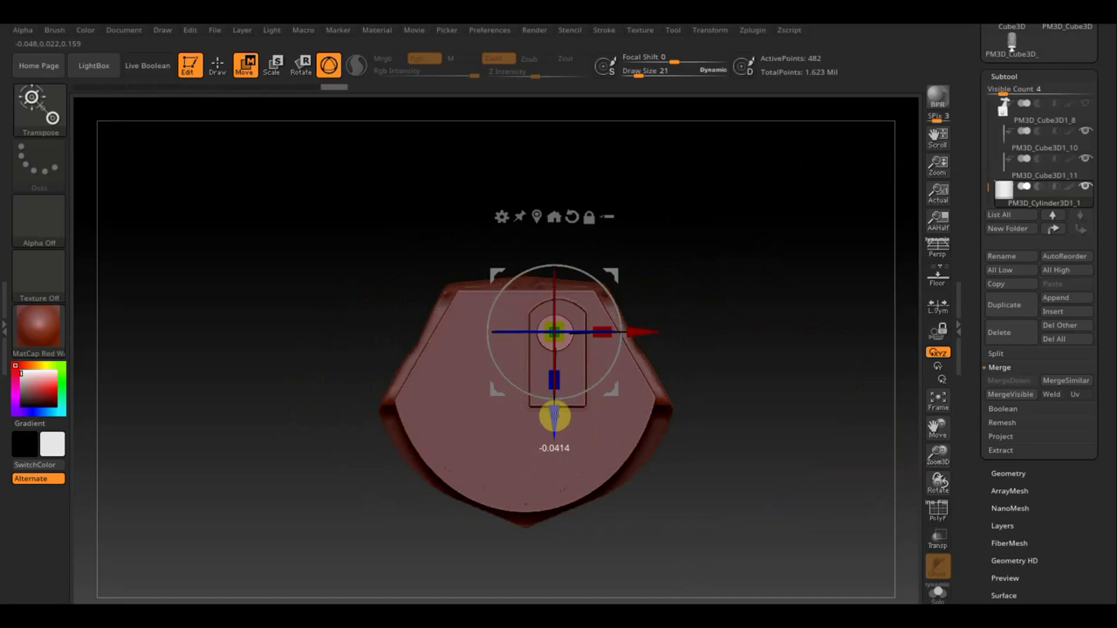
left_click_drag(631, 329, 633, 329)
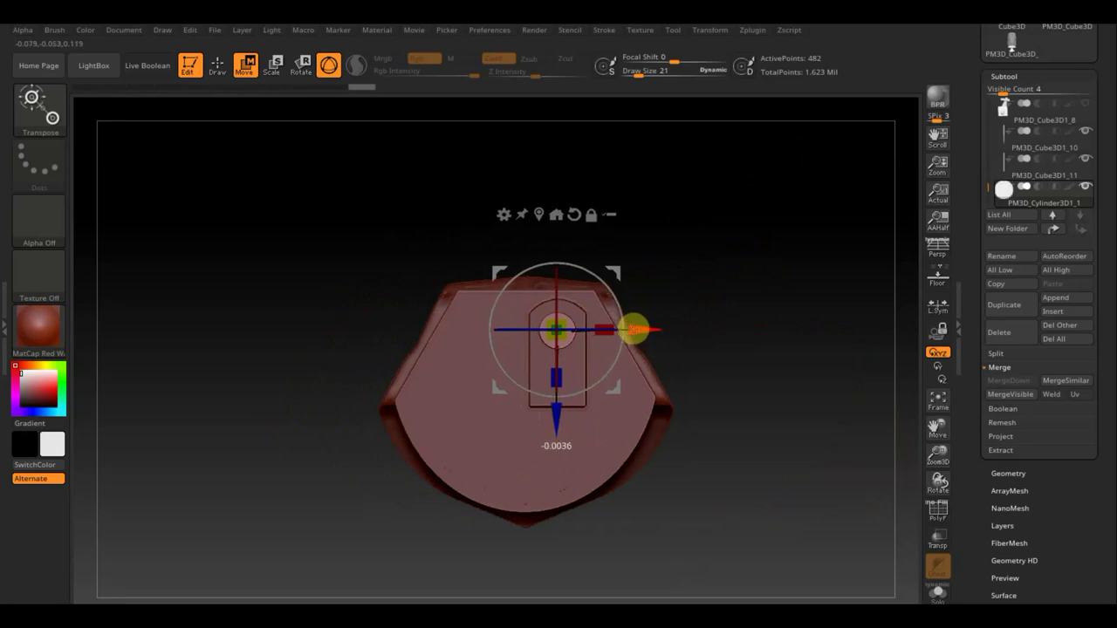
left_click_drag(781, 388, 774, 400)
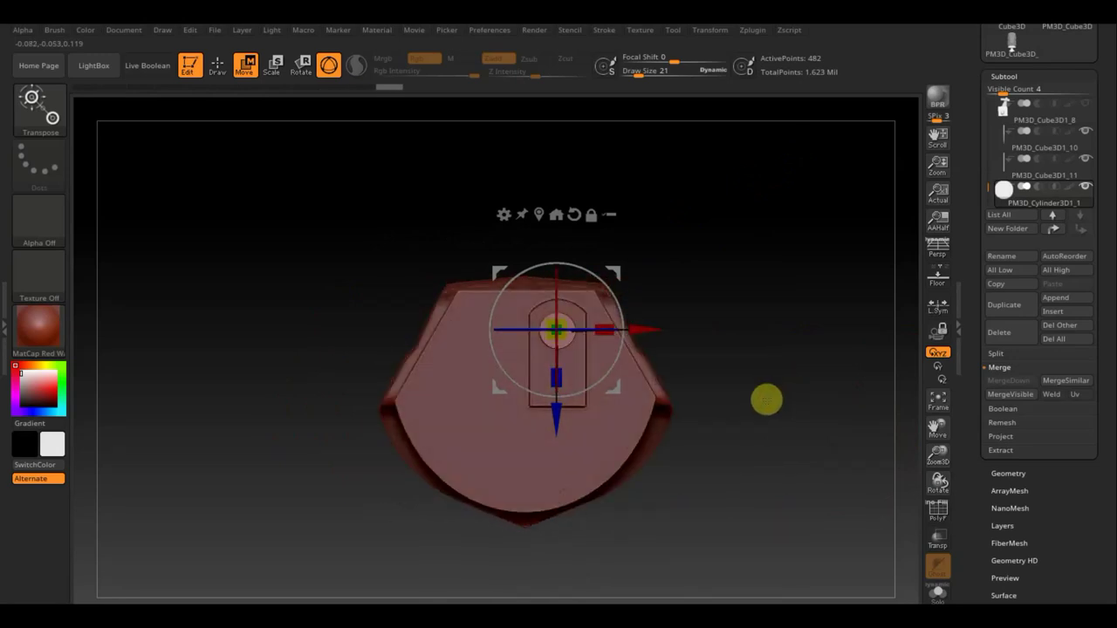
key("ctrl+d")
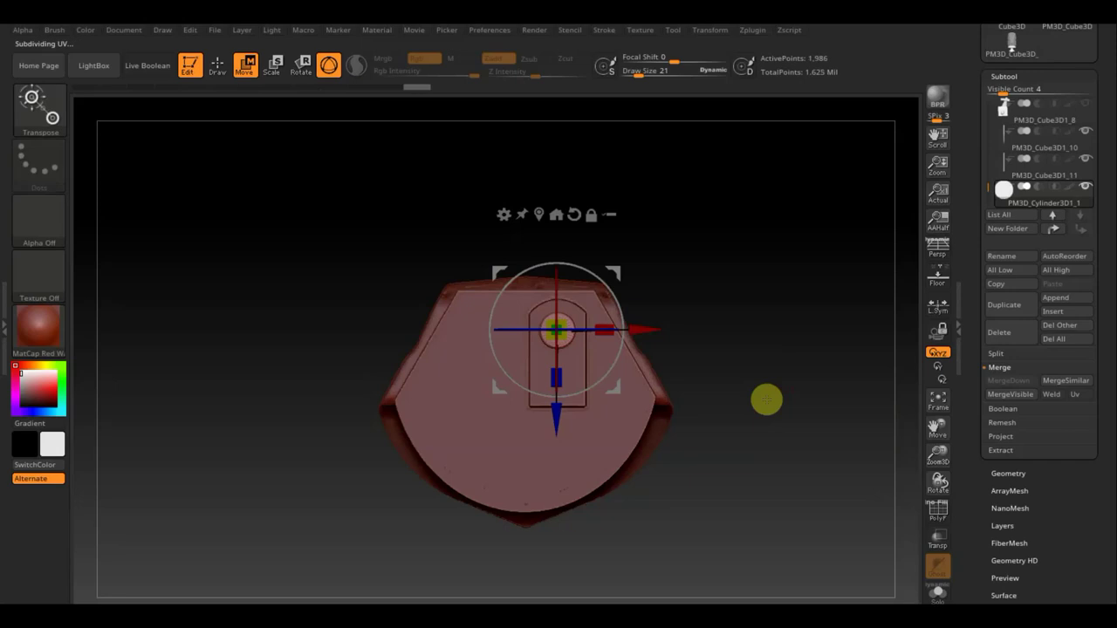
Delete the disc's lower subdivision level and DynaMesh it at resolution 832, giving 2,739 points
left_click_drag(781, 423, 798, 588, "alt")
left_click_drag(823, 361, 787, 293, "alt")
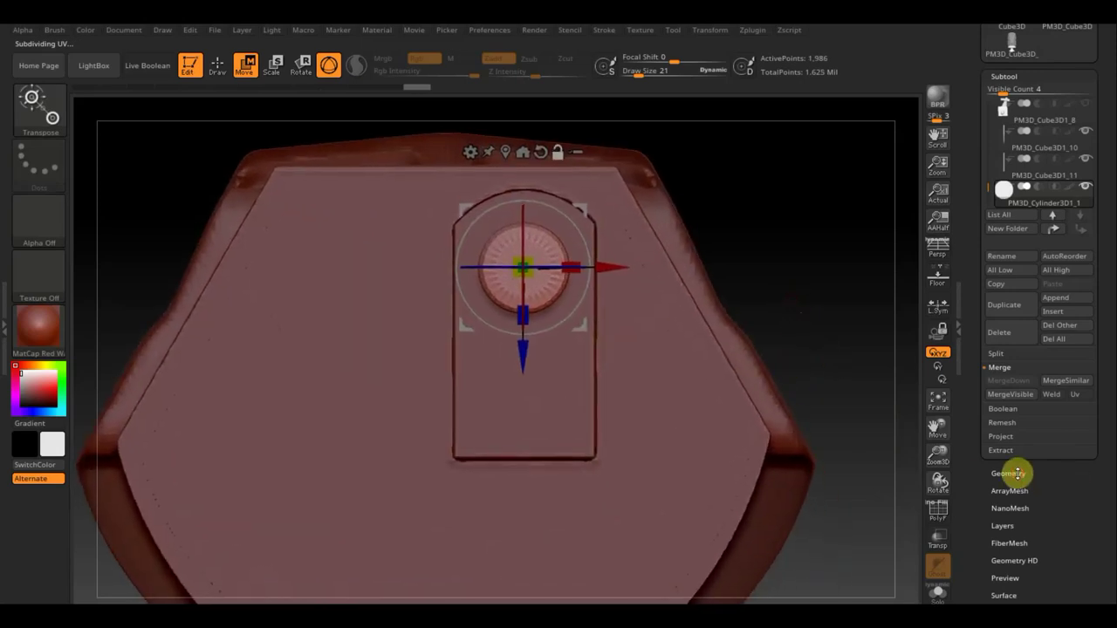
left_click(1017, 473)
left_click(996, 137)
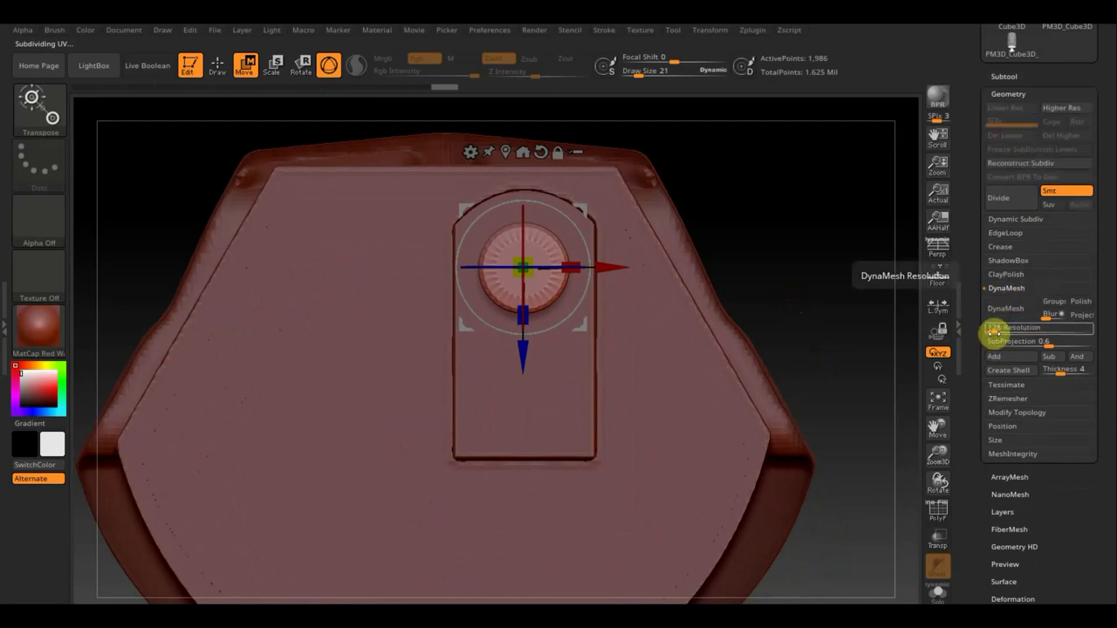
left_click_drag(993, 332, 996, 331)
type("584")
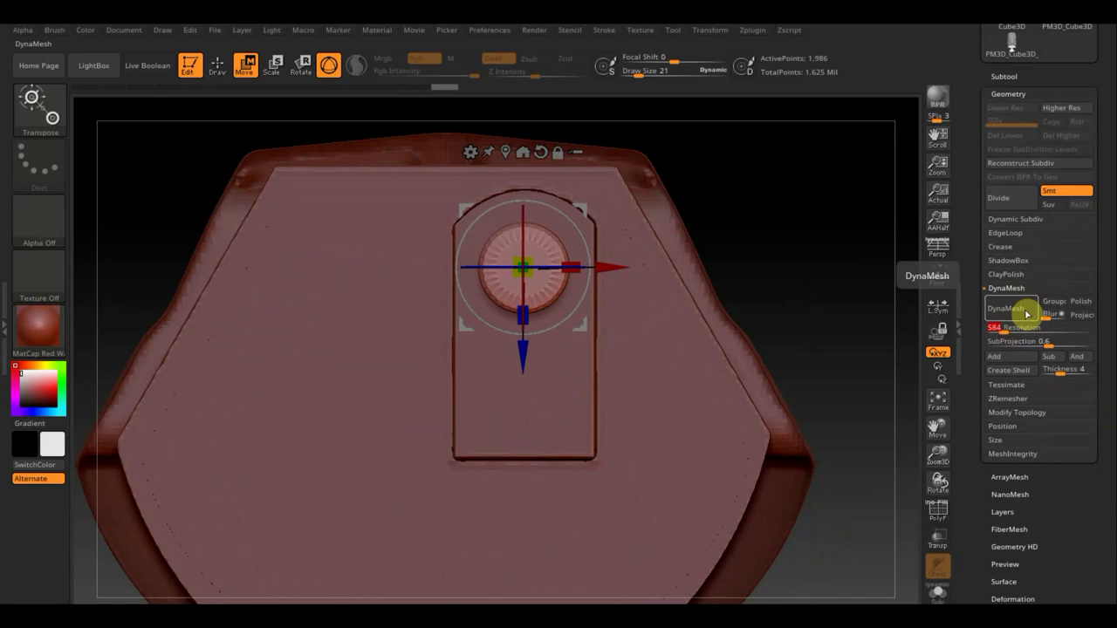
left_click(1015, 309)
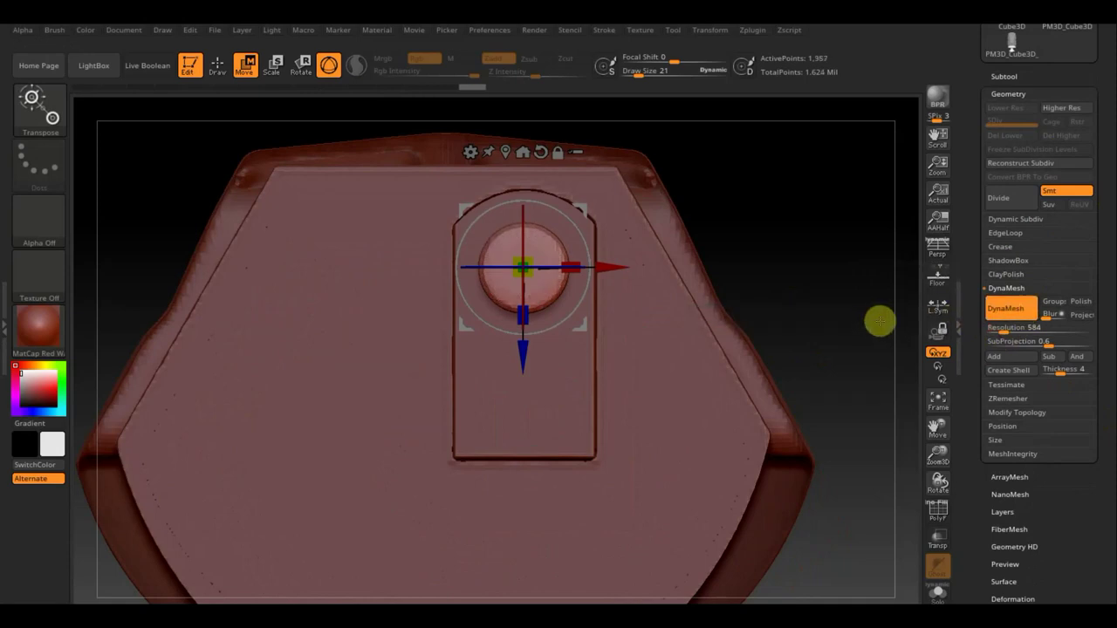
key("ctrl+z")
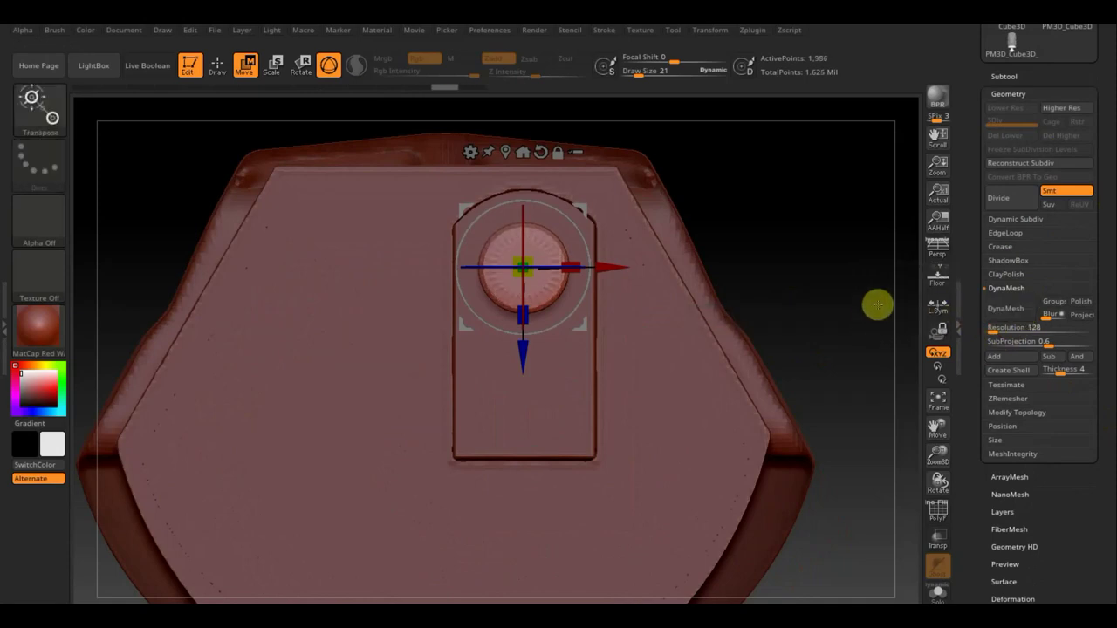
left_click(1040, 328)
type("832")
left_click(999, 311)
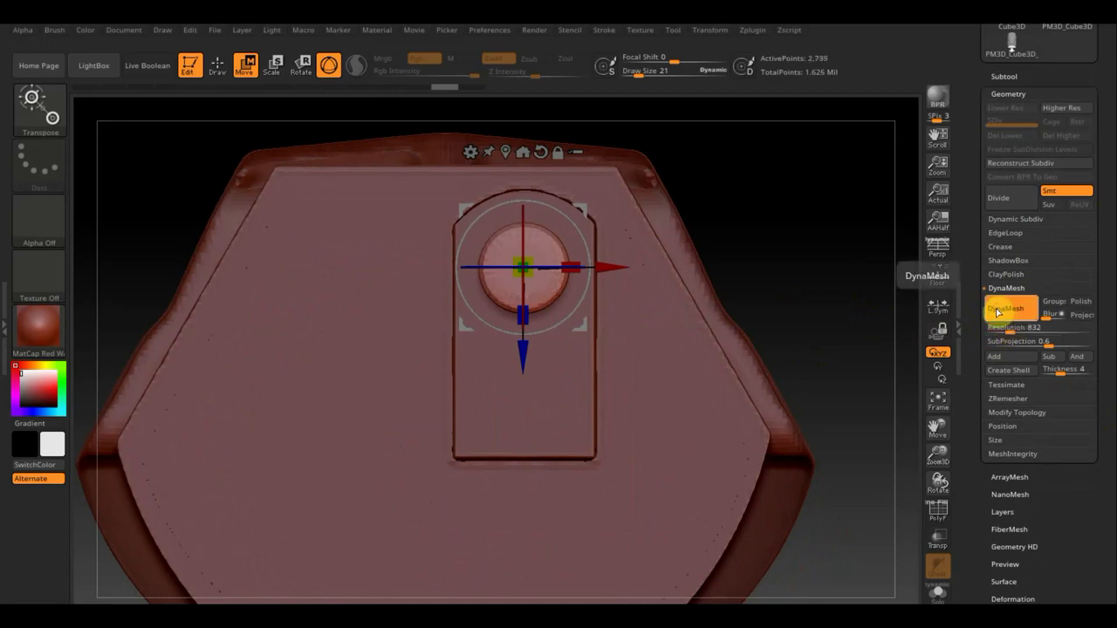
mouse_move(847, 320)
left_mouse_down()
mouse_move(803, 334)
mouse_move(599, 332)
left_mouse_up()
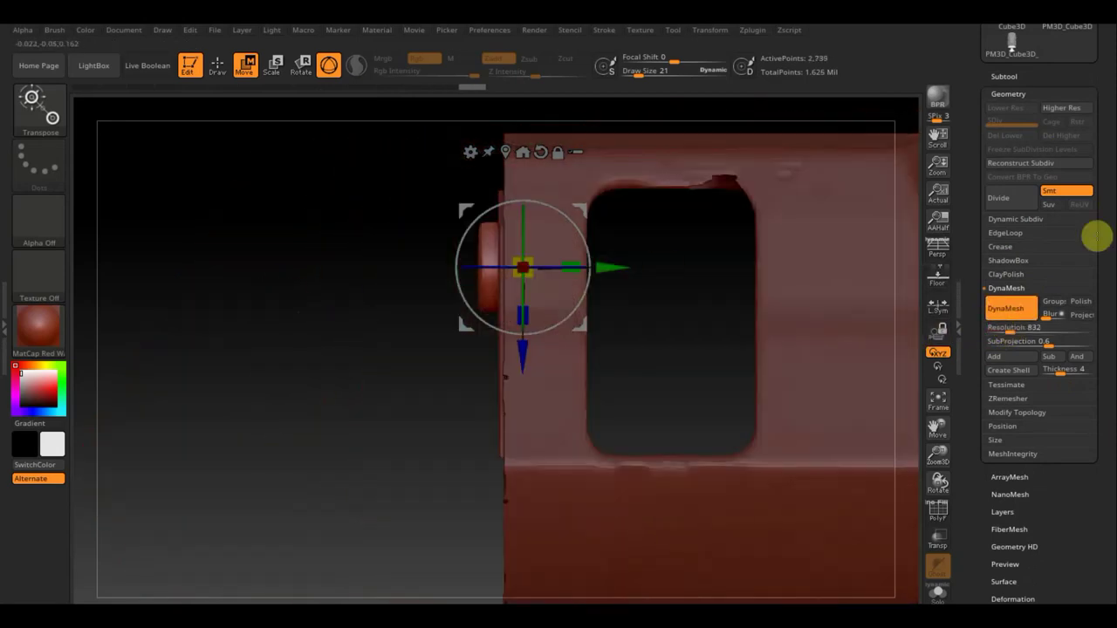
left_click(1005, 77)
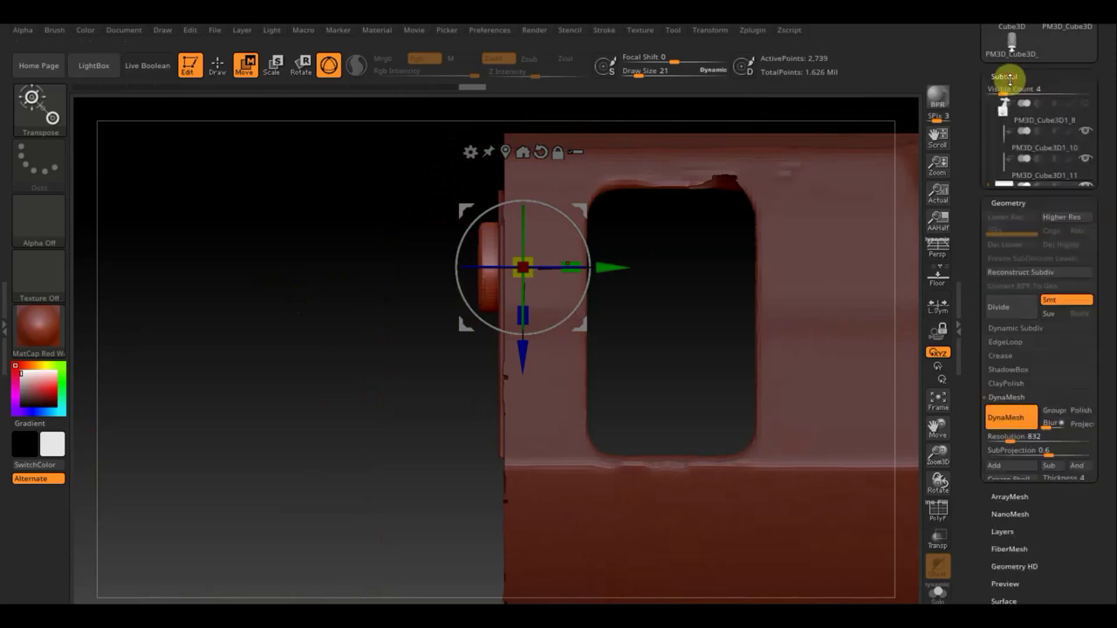
Merge the disc down into PM3D_Cube3D1_11, giving that subtool 20,131 points
left_click(1019, 166)
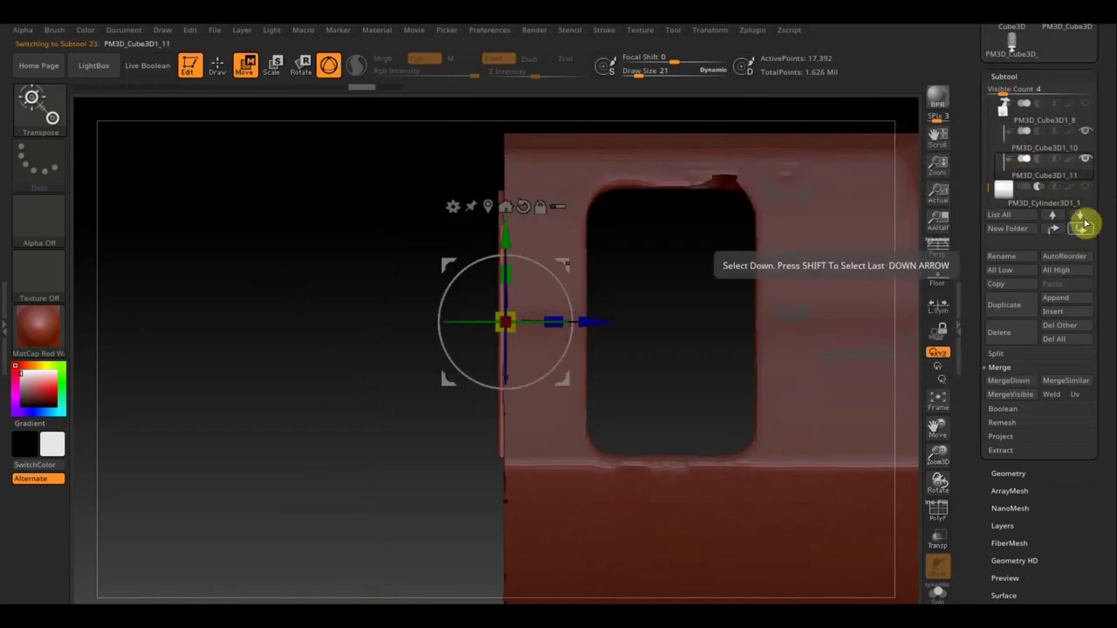
left_click(1086, 193)
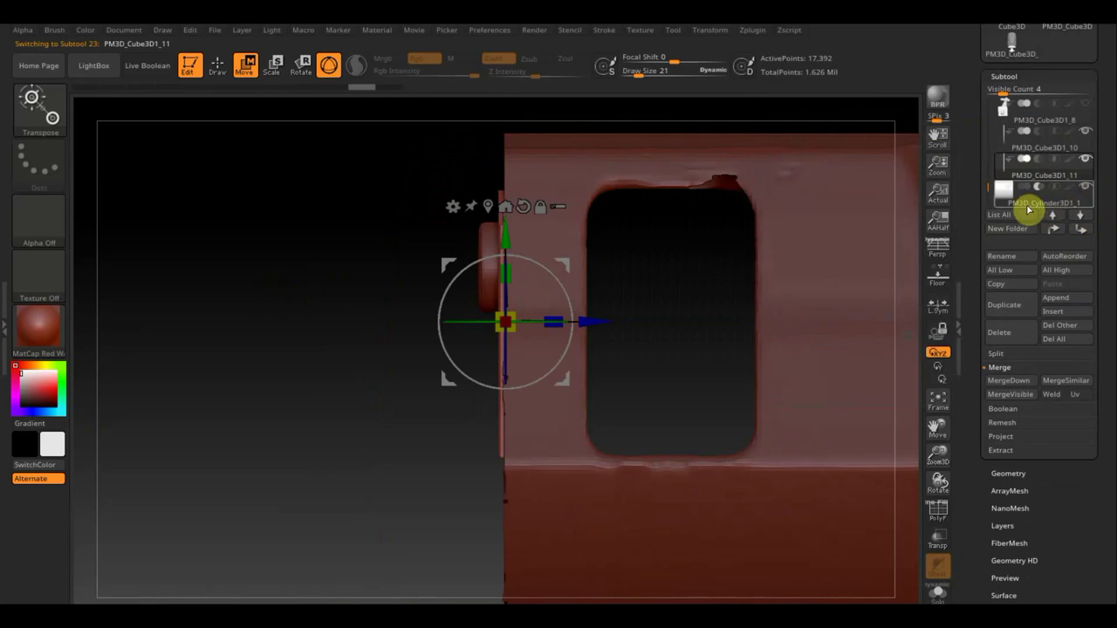
left_click(1023, 386)
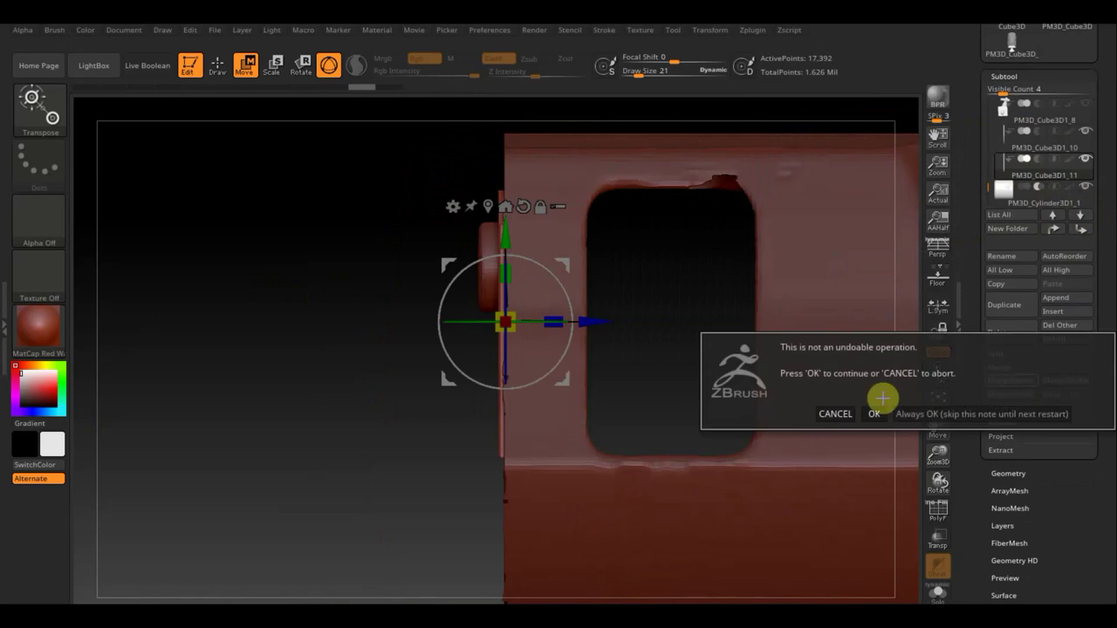
left_click(877, 413)
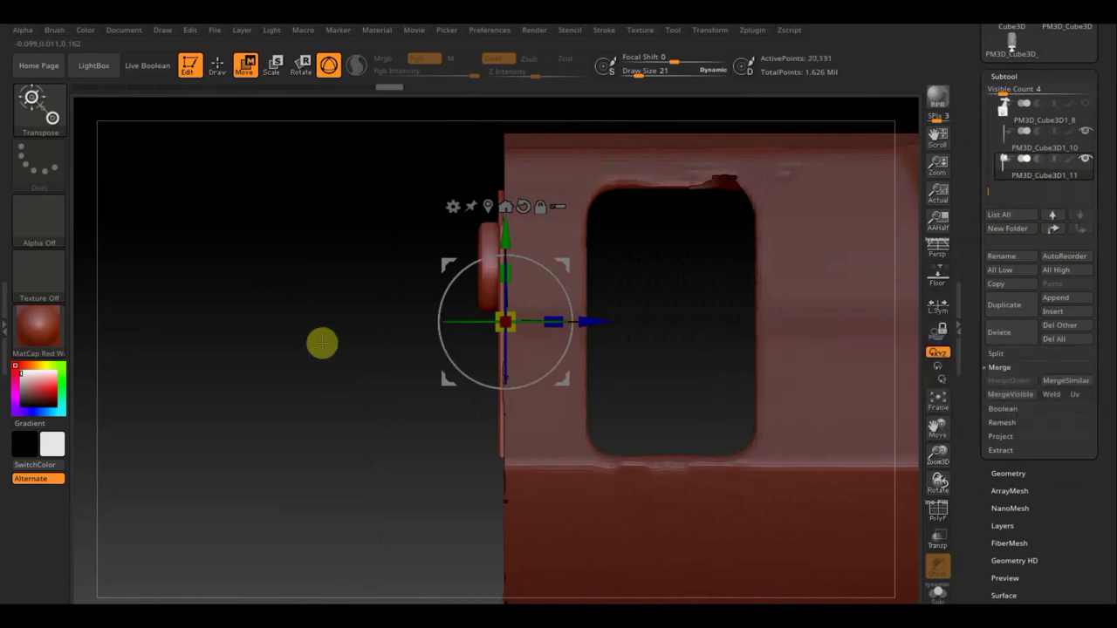
left_click_drag(392, 435, 501, 444)
left_click_drag(843, 357, 844, 371, "shift")
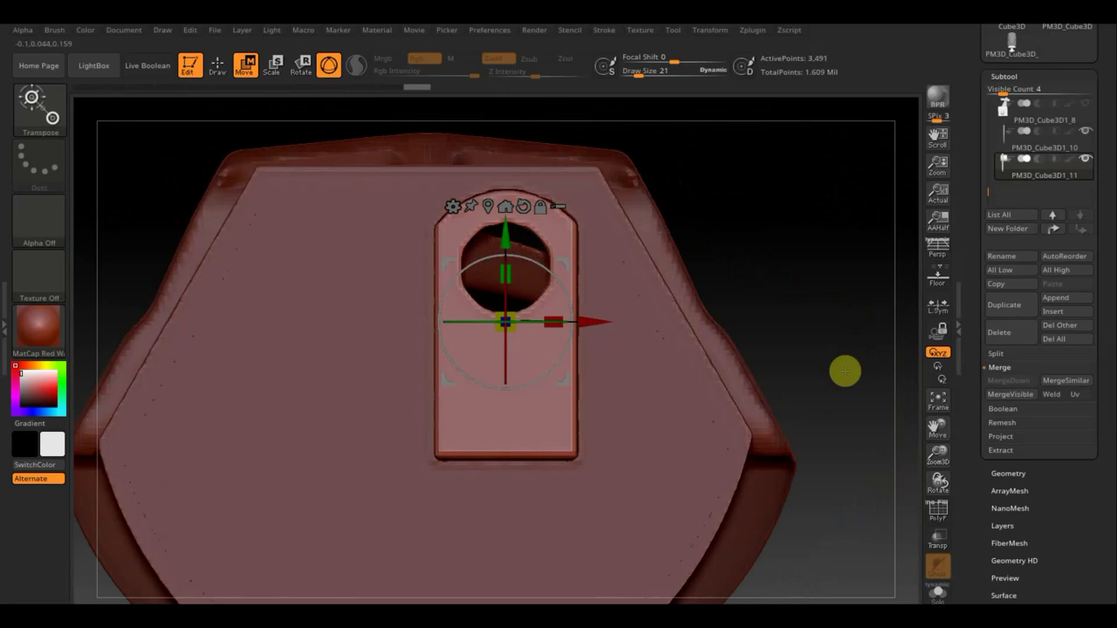
left_click_drag(893, 506, 838, 375, "alt")
left_click(217, 67)
mouse_move(785, 249)
left_mouse_down()
mouse_move(833, 226)
mouse_move(867, 227)
mouse_move(856, 239)
mouse_move(874, 249)
mouse_move(885, 229)
mouse_move(835, 229)
mouse_move(838, 252)
left_mouse_up()
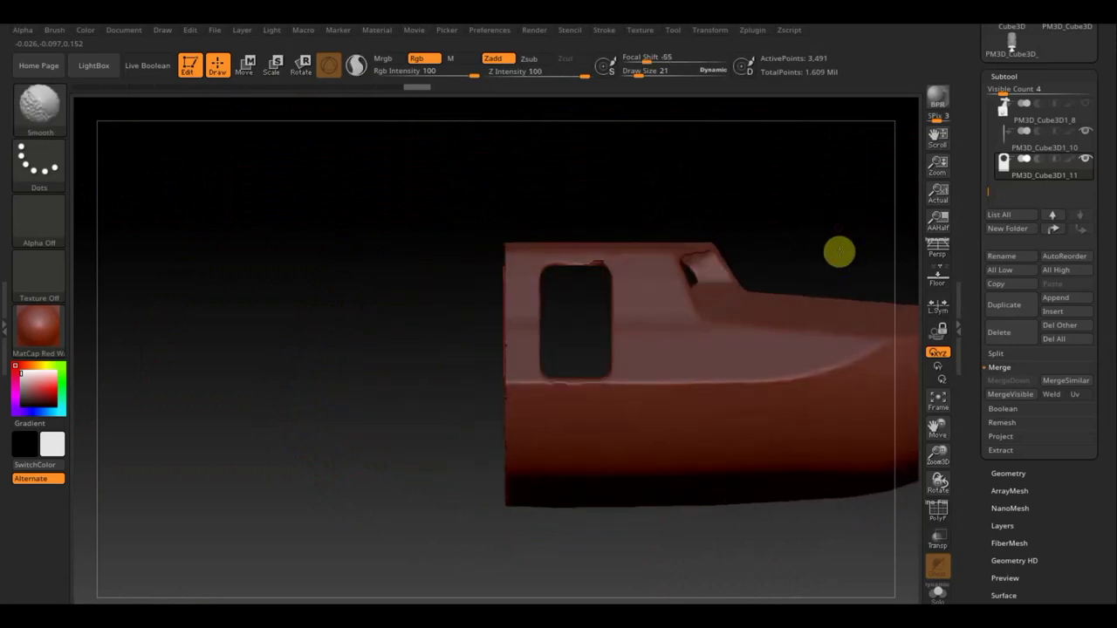
mouse_move(812, 208)
left_mouse_down()
mouse_move(815, 267)
mouse_move(780, 249)
mouse_move(821, 241)
mouse_move(823, 224)
mouse_move(786, 227)
mouse_move(820, 261)
mouse_move(876, 227)
mouse_move(888, 195)
left_mouse_up()
left_click_drag(788, 319, 793, 346, "shift")
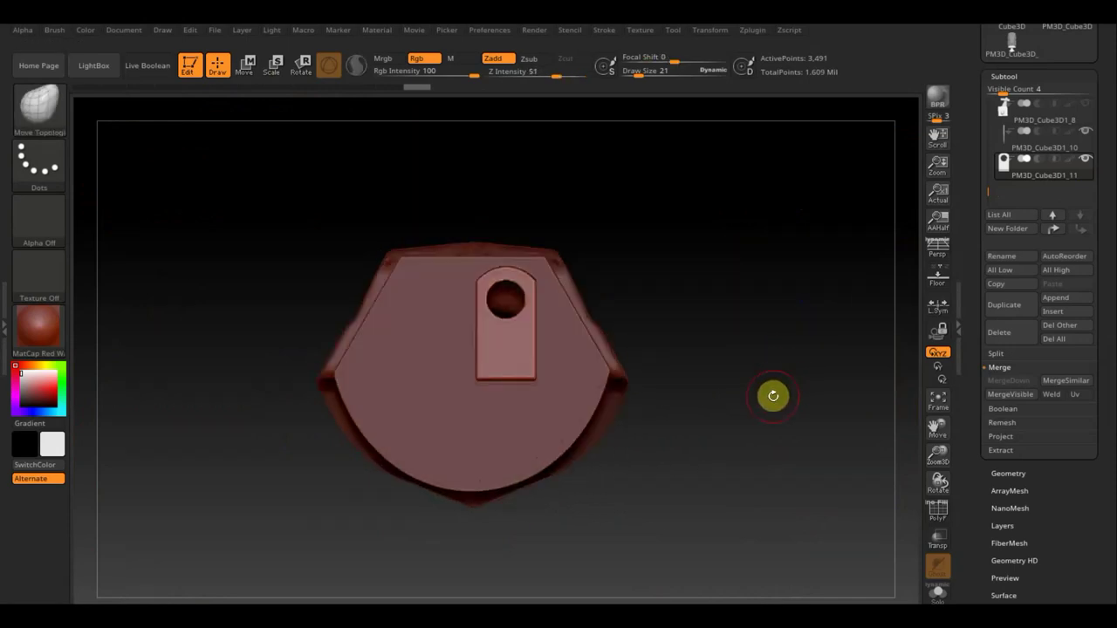
mouse_move(773, 396)
left_mouse_down("alt")
mouse_move(780, 439)
mouse_move(781, 426)
left_mouse_up("alt")
left_click(1086, 132)
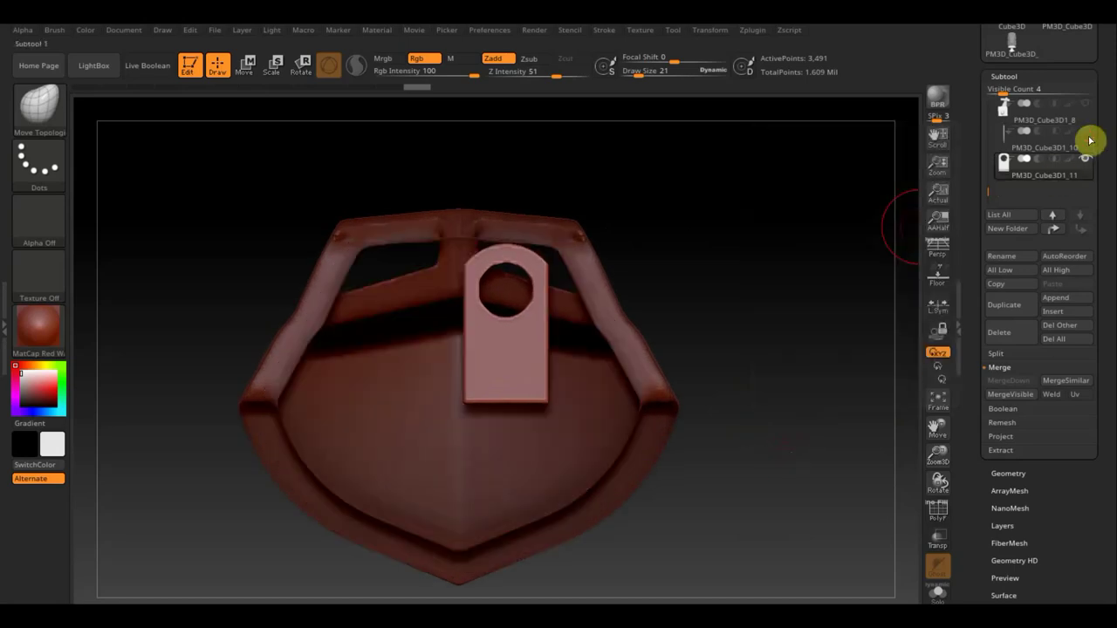
mouse_move(813, 288)
left_mouse_down()
mouse_move(788, 295)
mouse_move(828, 302)
mouse_move(847, 288)
mouse_move(825, 286)
mouse_move(820, 304)
left_mouse_up()
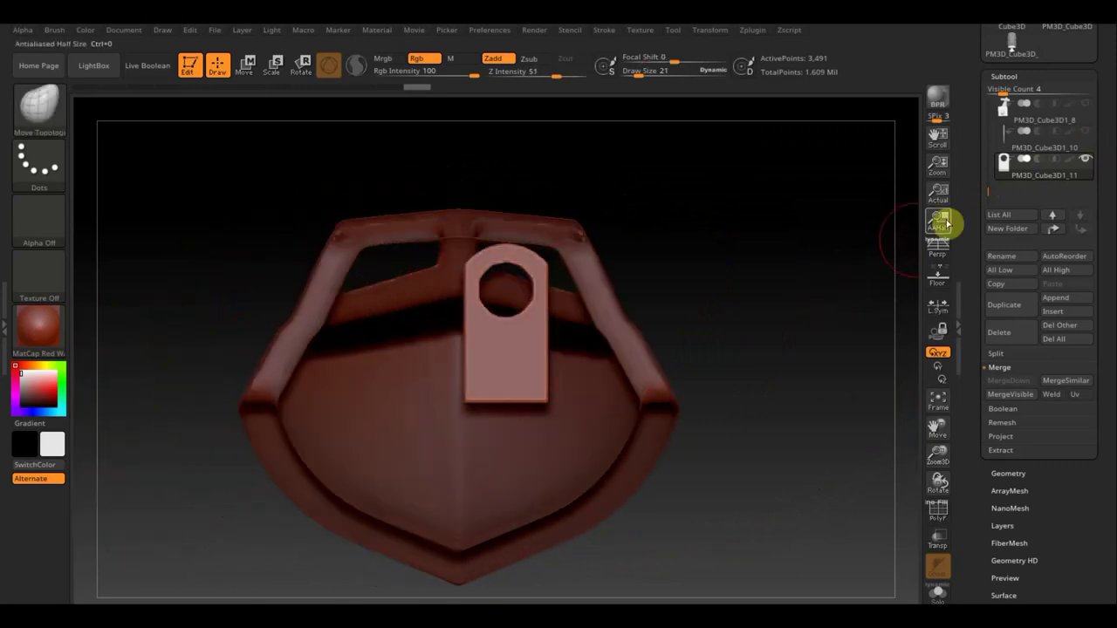
left_click(1087, 132)
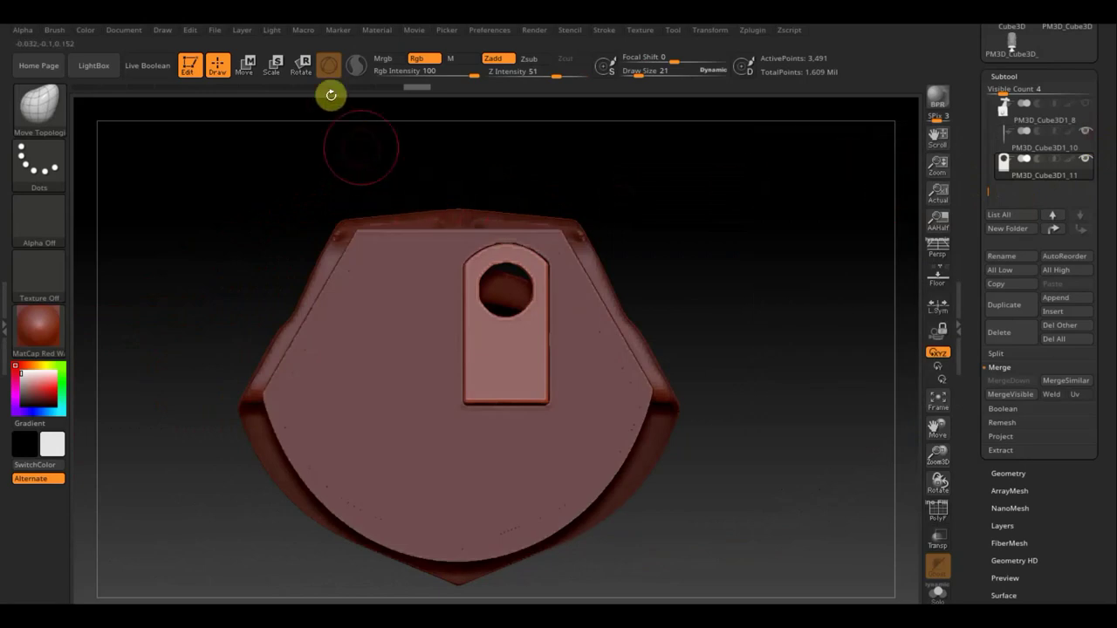
left_click(246, 65)
left_click(1071, 150)
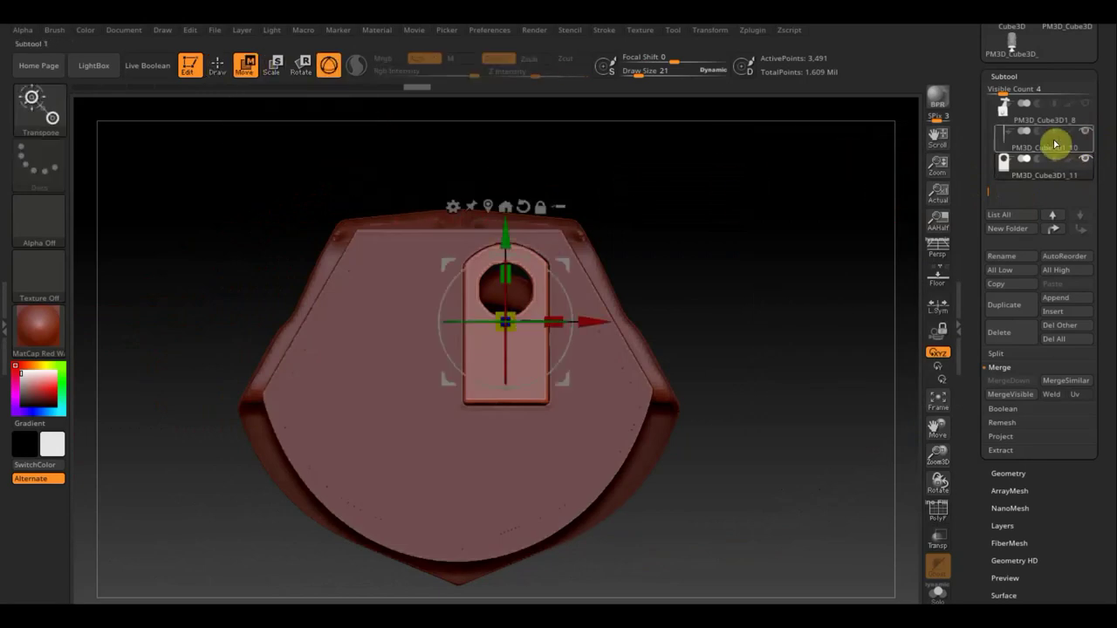
left_click_drag(460, 229, 458, 252)
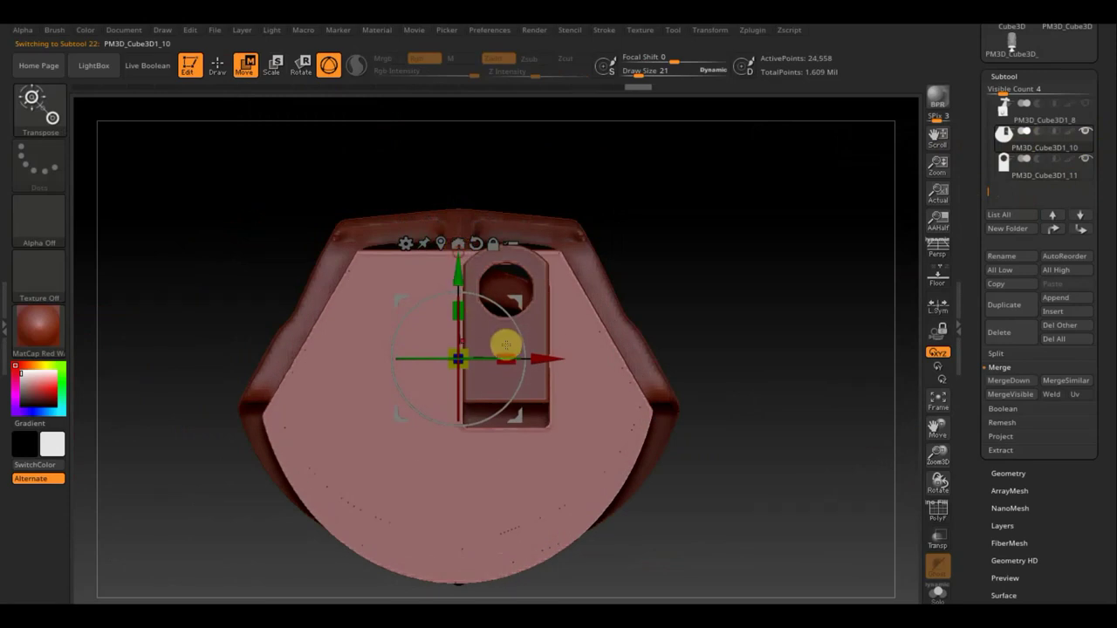
left_click_drag(502, 356, 508, 356)
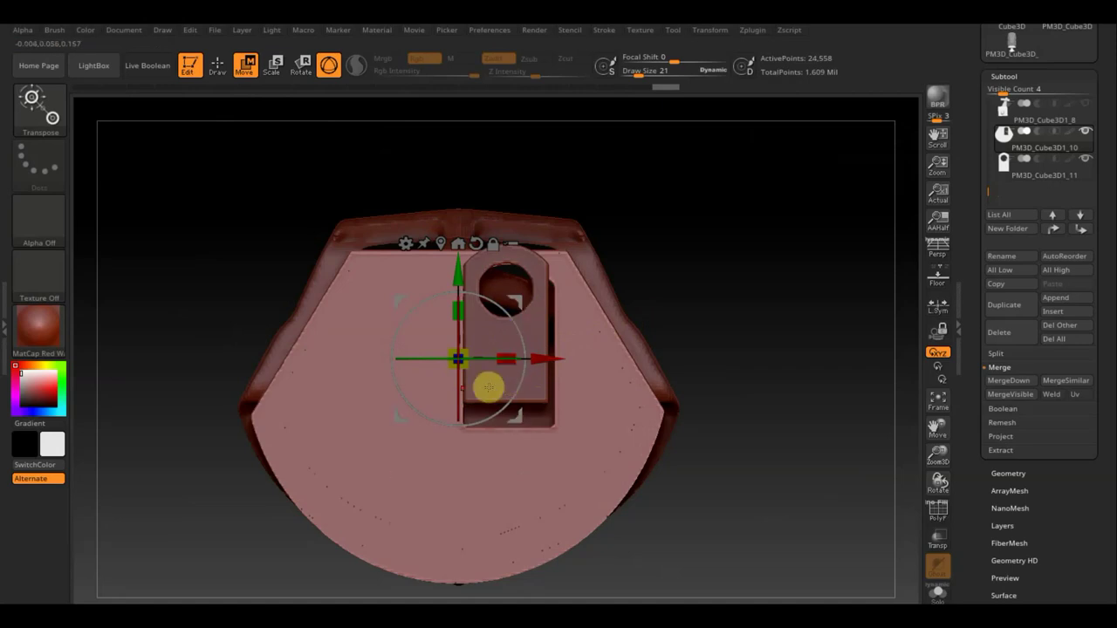
left_click_drag(508, 358, 504, 352)
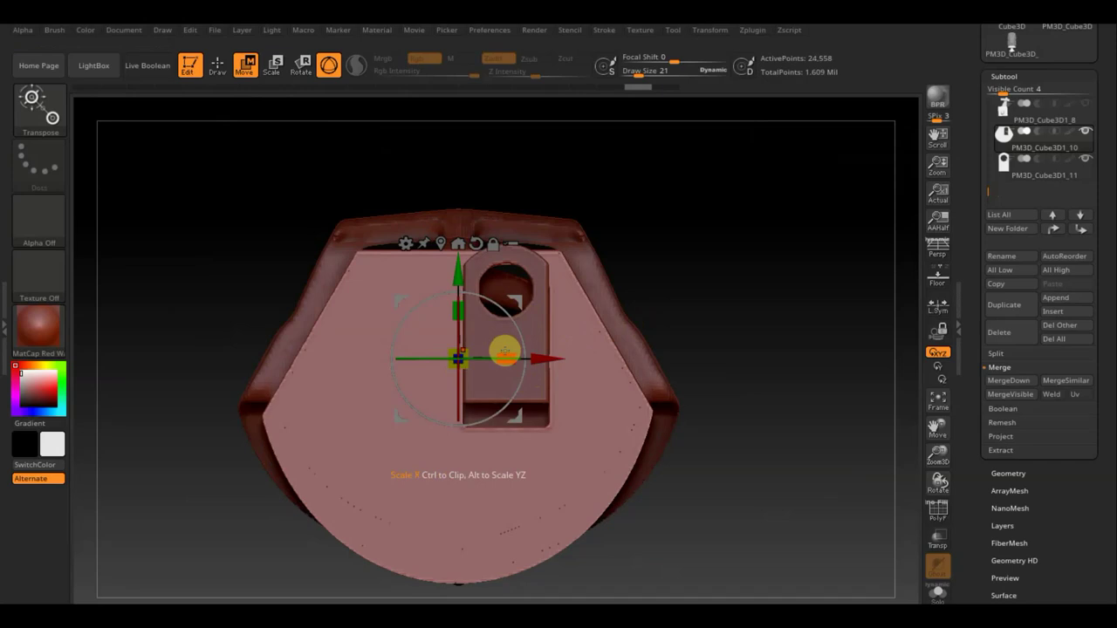
mouse_move(725, 312)
left_mouse_down()
mouse_move(738, 279)
mouse_move(695, 279)
mouse_move(713, 297)
mouse_move(730, 276)
mouse_move(843, 219)
left_mouse_up()
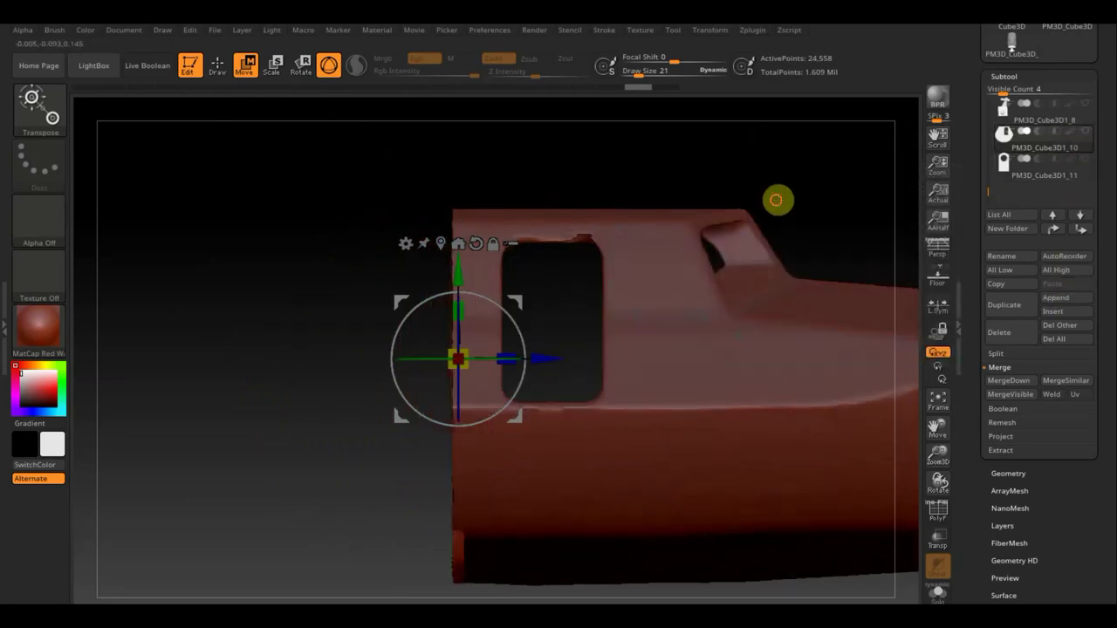
left_click_drag(777, 199, 833, 194)
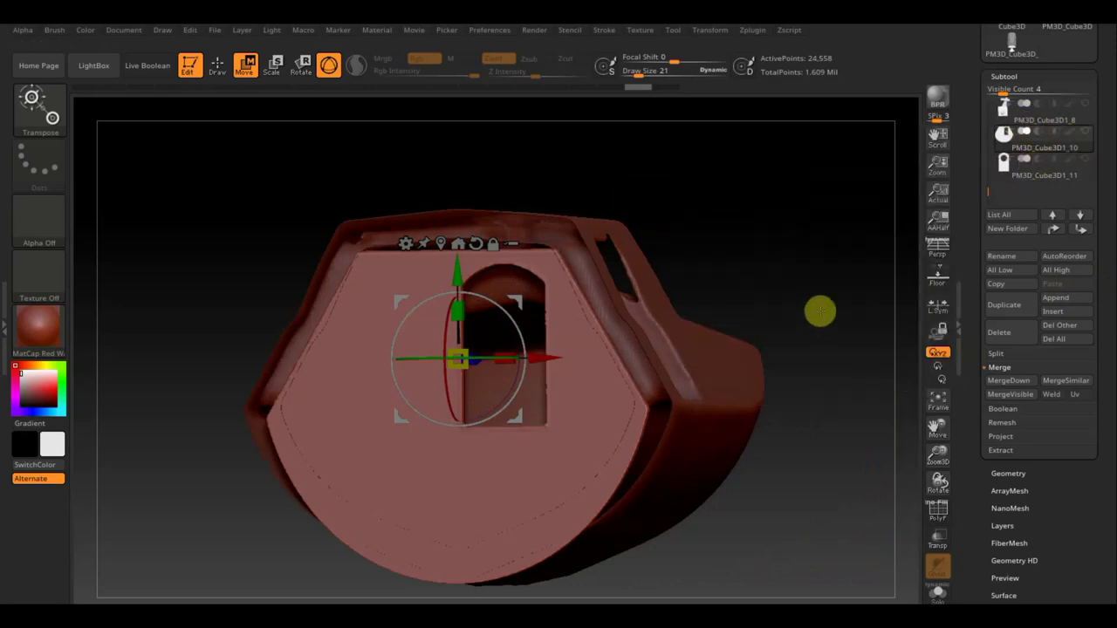
Append a Cube3D to корпус1, frame it, and select the new PM3D_Cube3D1_9 subtool
key("F1")
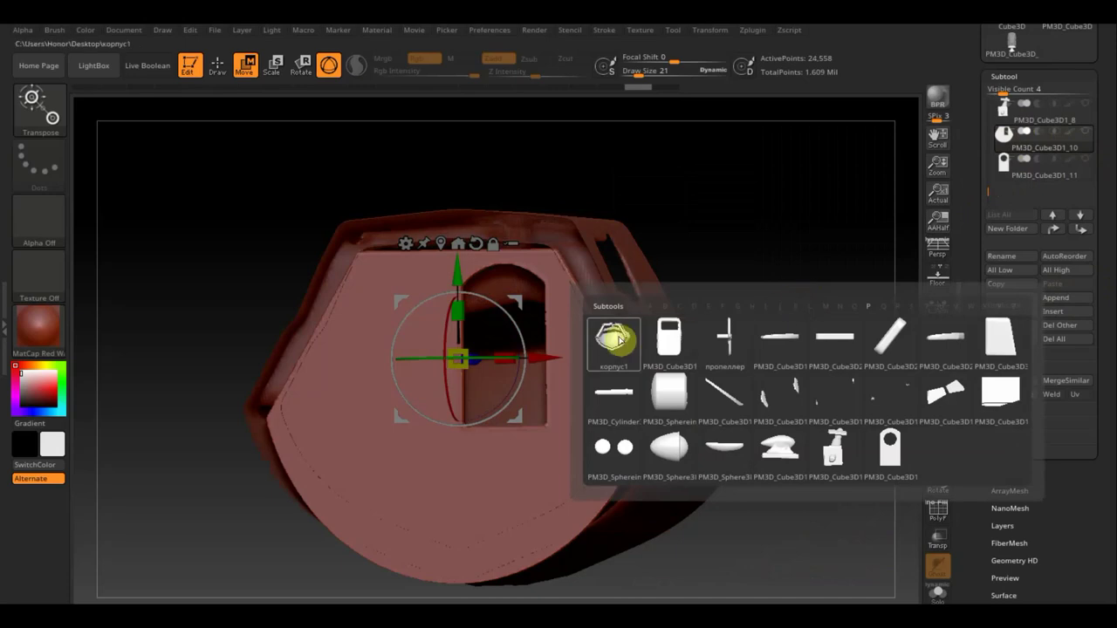
left_click(615, 347)
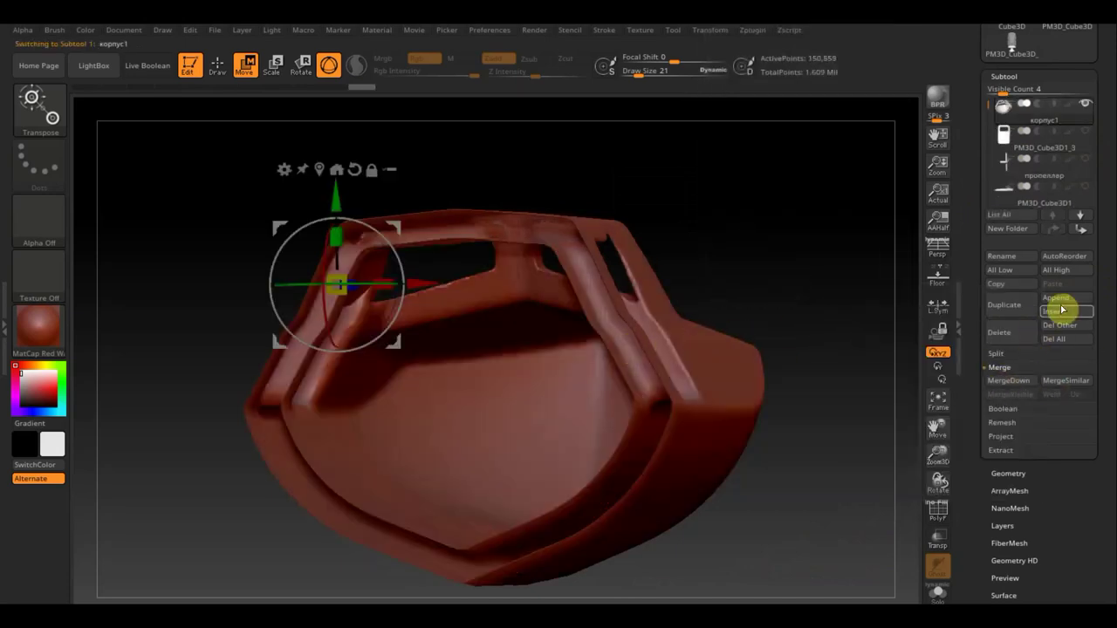
left_click(1065, 299)
mouse_move(610, 378)
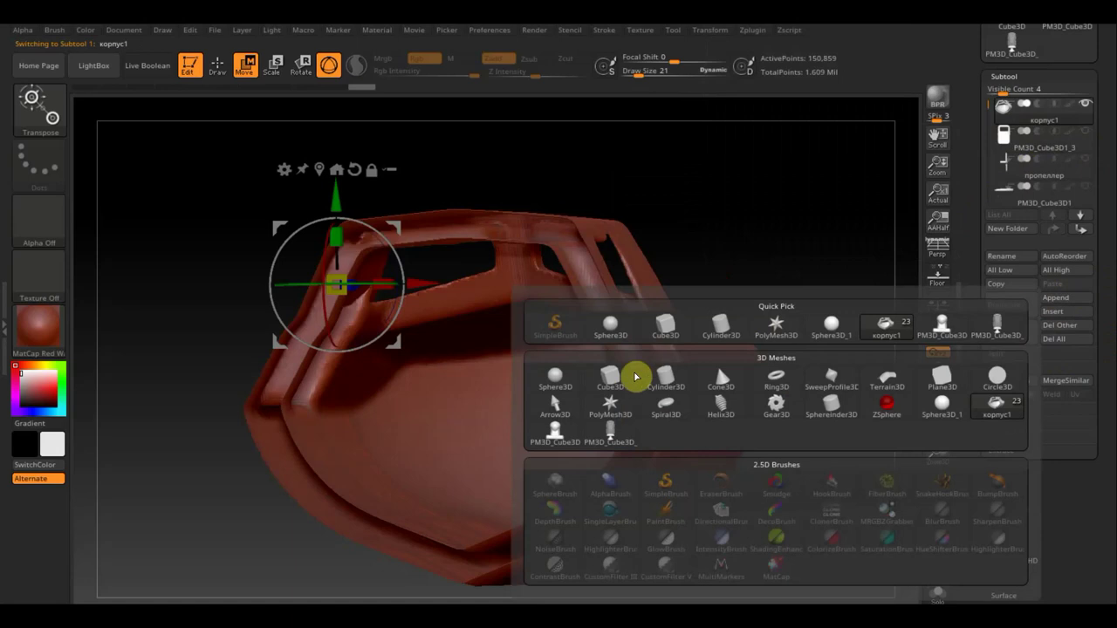
left_click(608, 386)
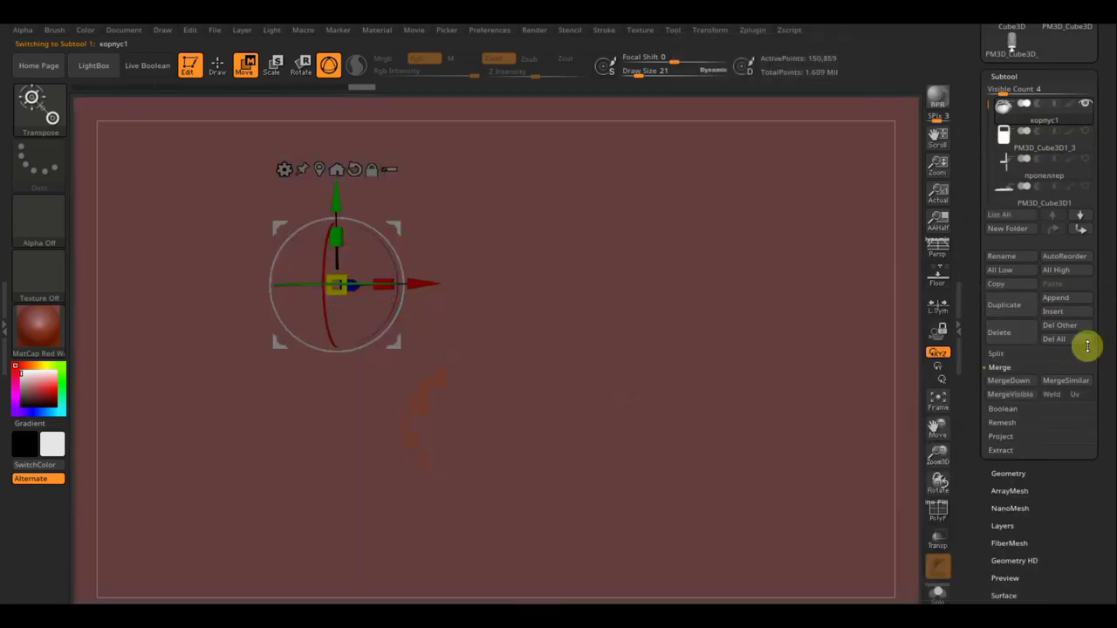
left_click(939, 396)
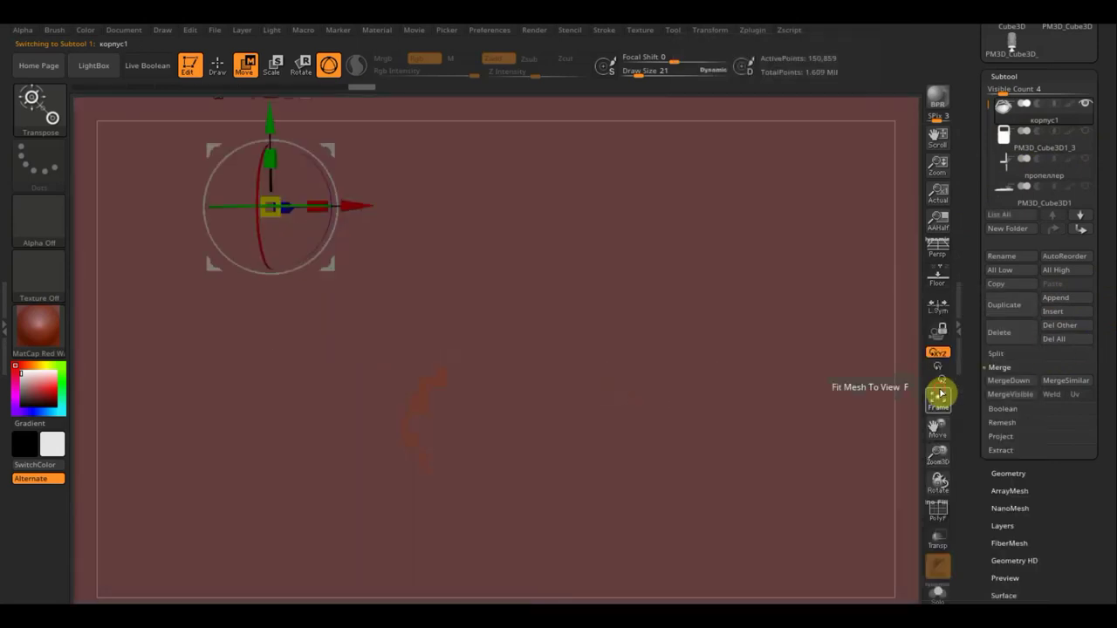
left_click(939, 394)
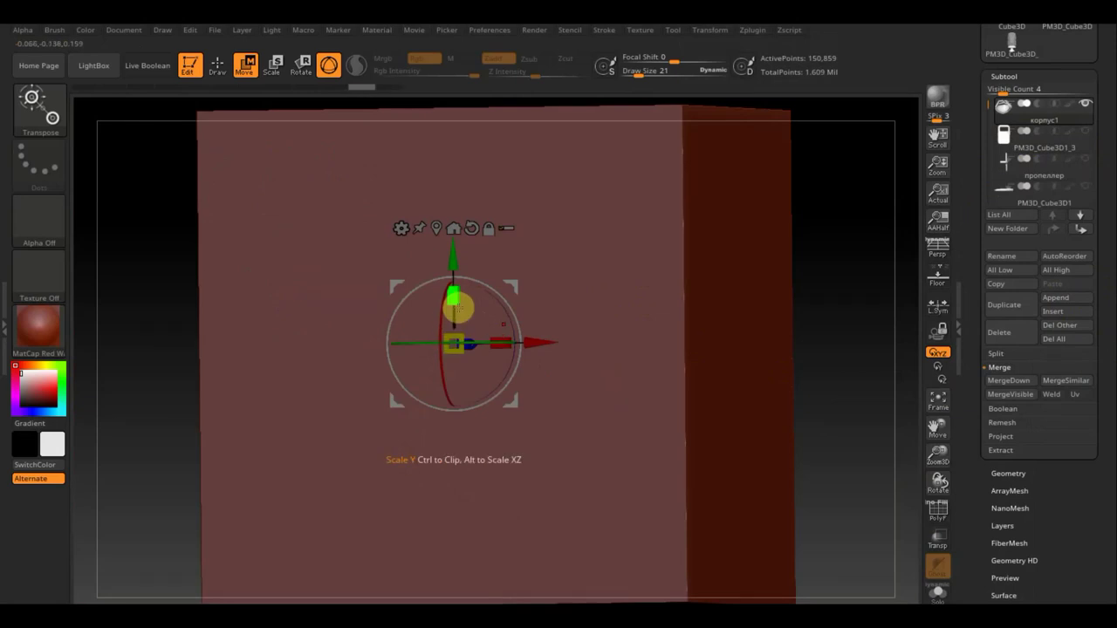
key("n")
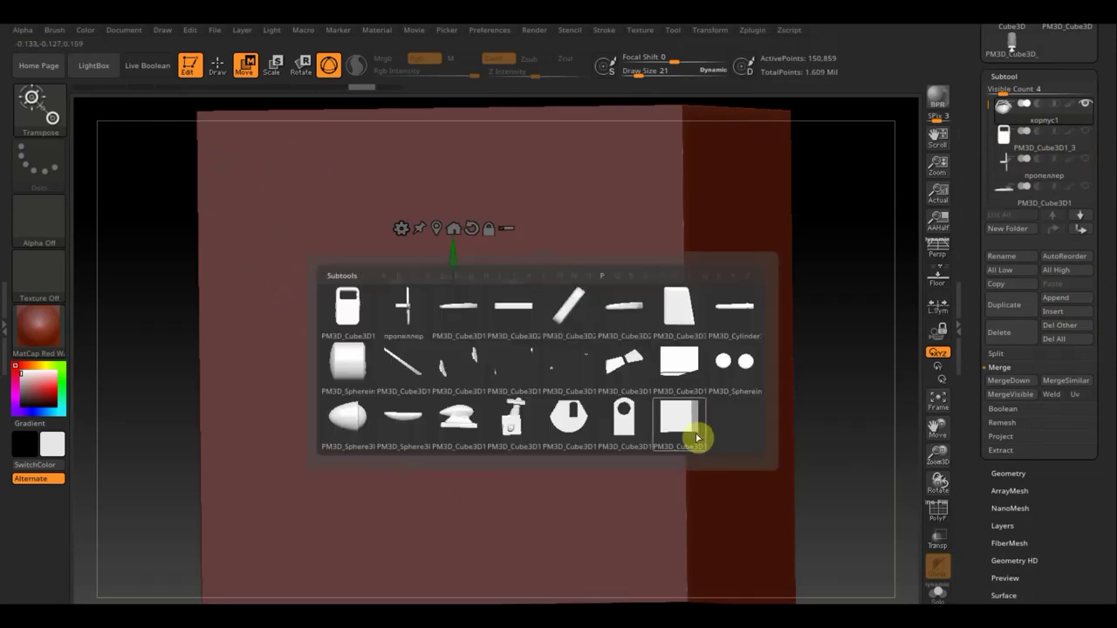
left_click(692, 435)
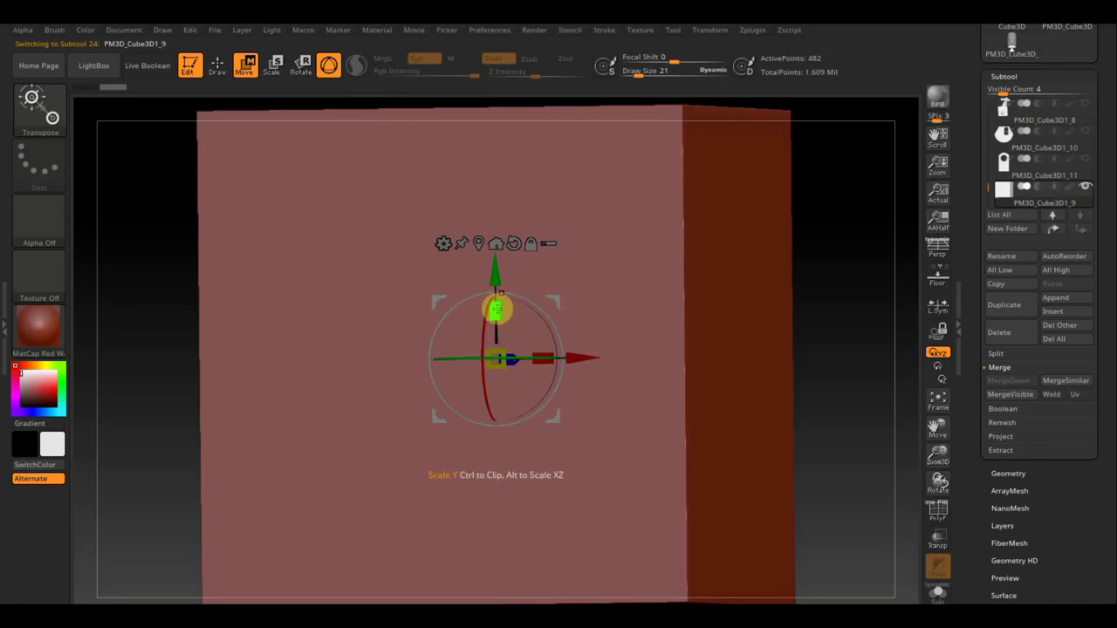
Squash the cube into a thin slab, tilt it edge-on and scale it into a plank
left_click_drag(496, 309, 519, 525)
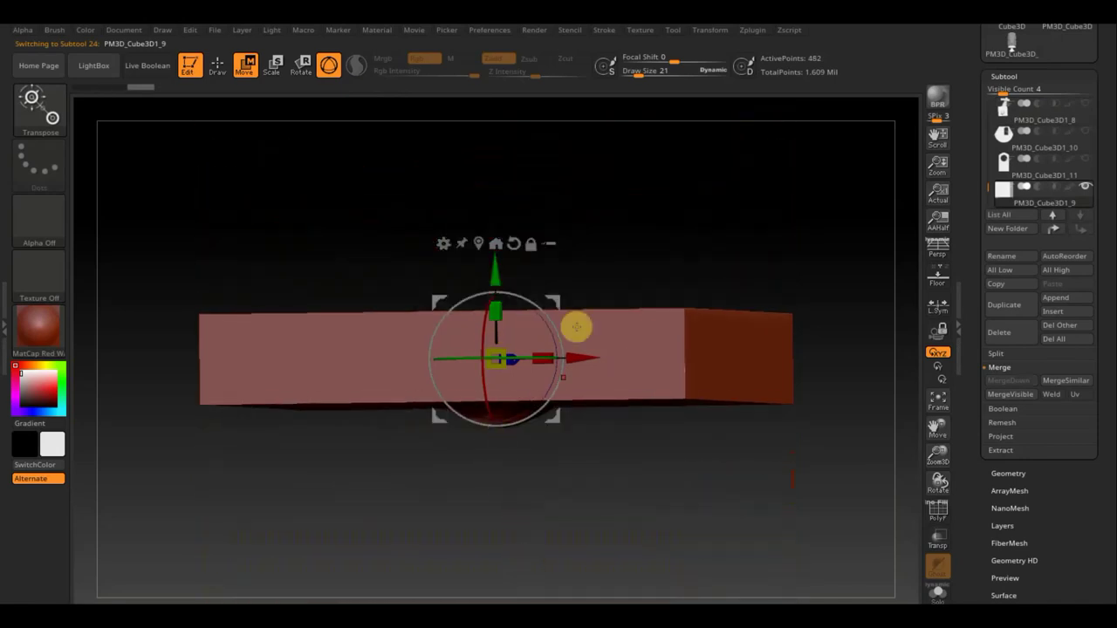
left_click_drag(493, 307, 534, 442)
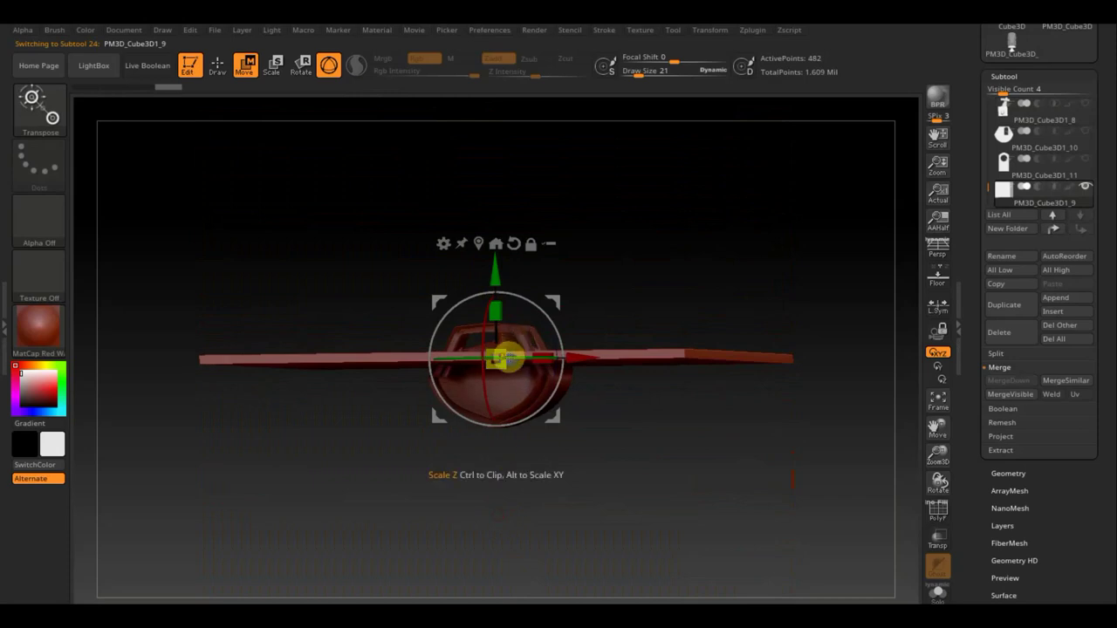
left_click_drag(486, 353, 320, 257)
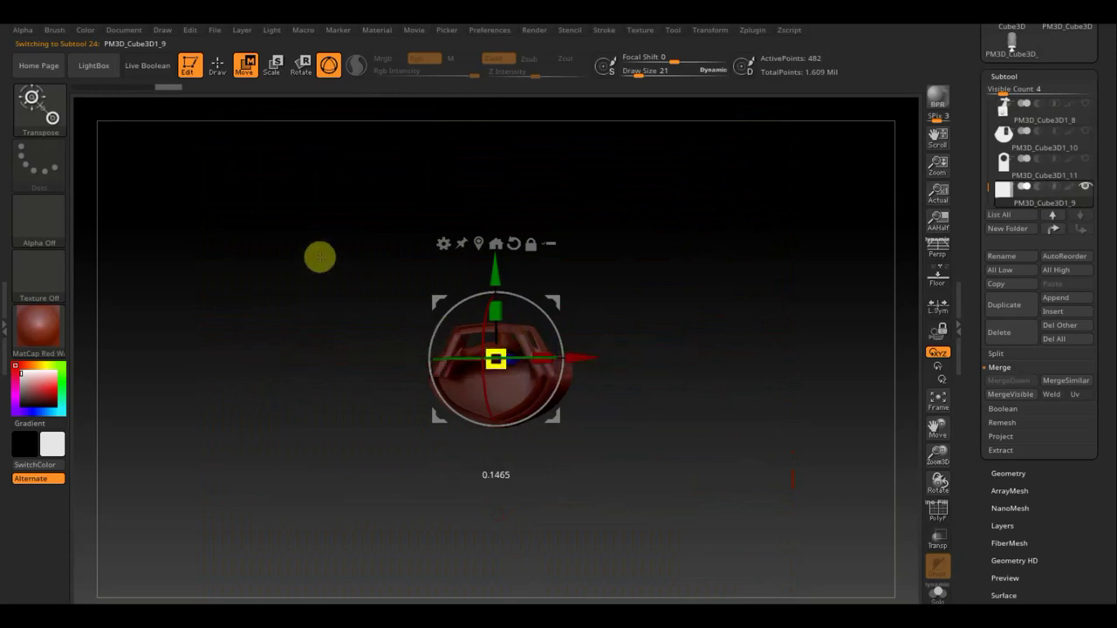
right_click_drag(724, 271, 760, 507, "alt")
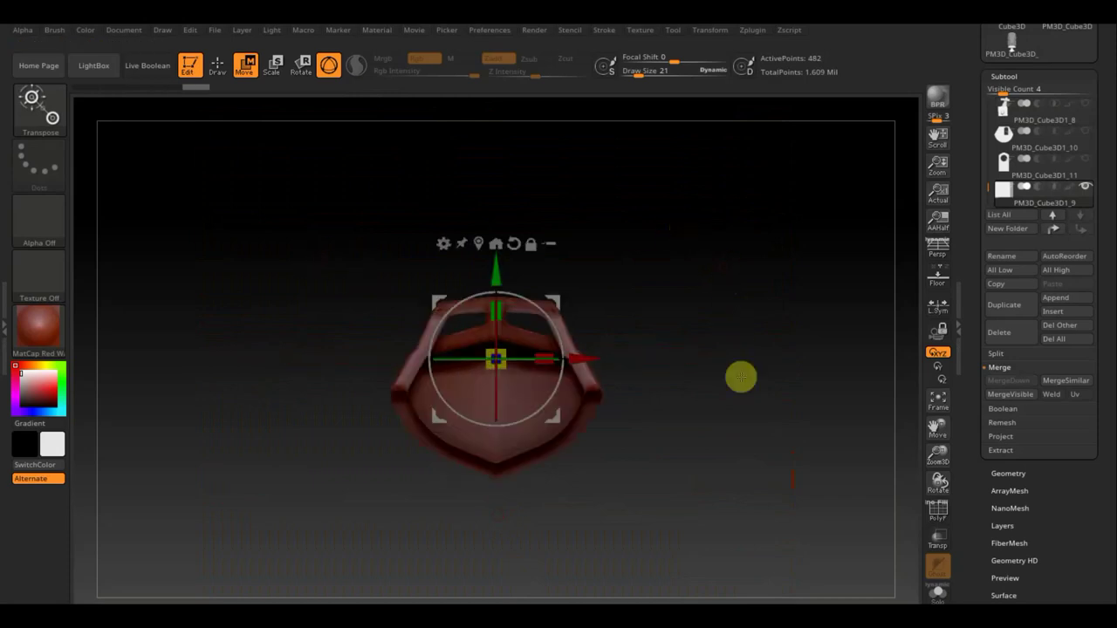
left_click_drag(496, 255, 495, 330, "alt")
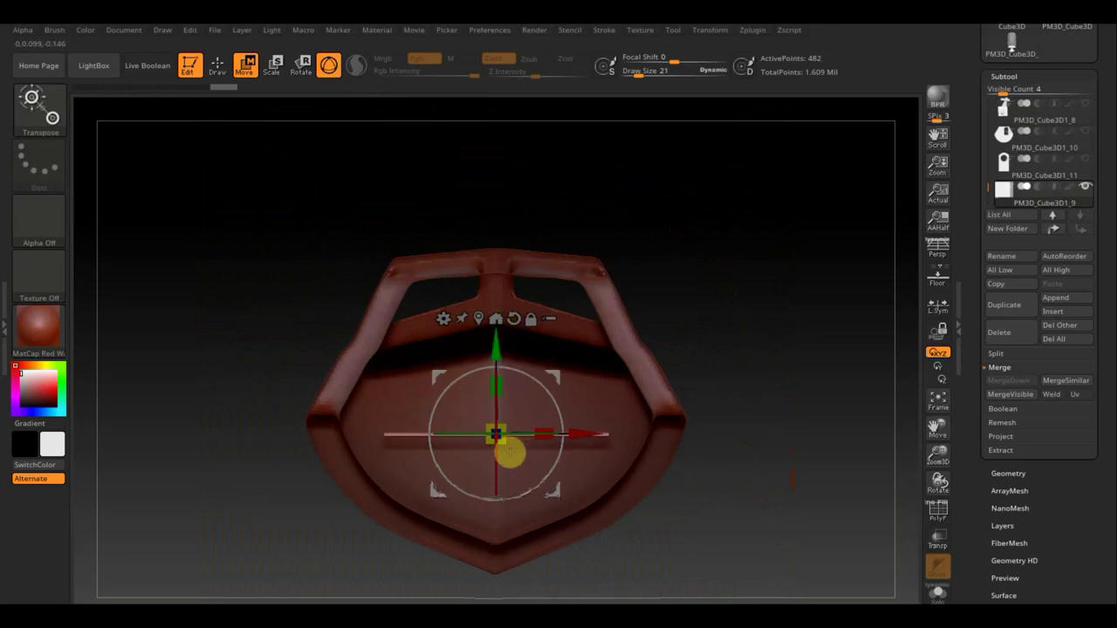
left_click_drag(501, 447, 560, 477)
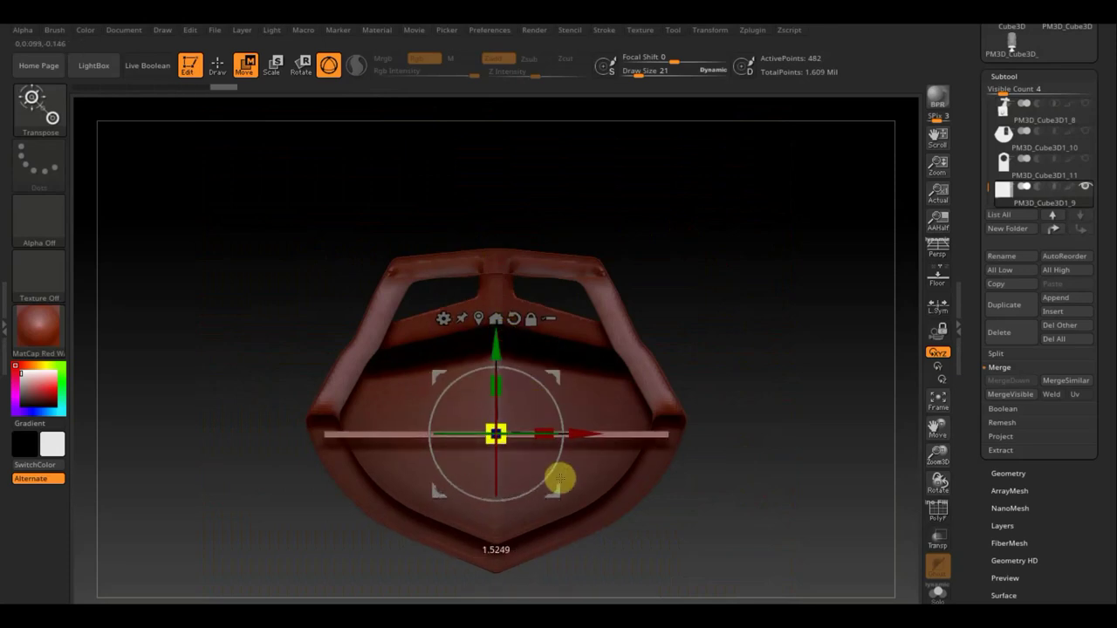
Lengthen the plank past the hull's rear, slide it left, and turn on see-through display
mouse_move(798, 364)
left_mouse_down()
mouse_move(829, 395)
mouse_move(803, 371)
mouse_move(801, 427)
mouse_move(720, 392)
mouse_move(690, 392)
left_mouse_up()
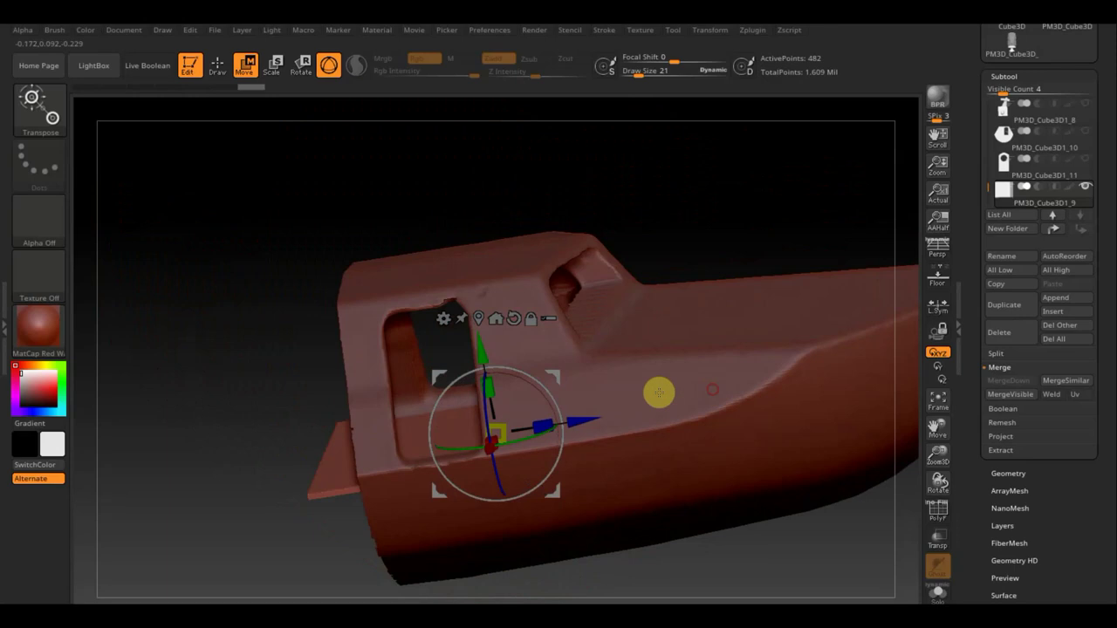
mouse_move(542, 423)
left_mouse_down()
mouse_move(665, 425)
mouse_move(578, 428)
left_mouse_up()
mouse_move(374, 399)
left_mouse_down()
mouse_move(294, 357)
mouse_move(319, 353)
mouse_move(316, 326)
left_mouse_up()
mouse_move(812, 304)
left_mouse_down()
mouse_move(792, 308)
mouse_move(805, 319)
mouse_move(763, 302)
mouse_move(808, 273)
left_mouse_up()
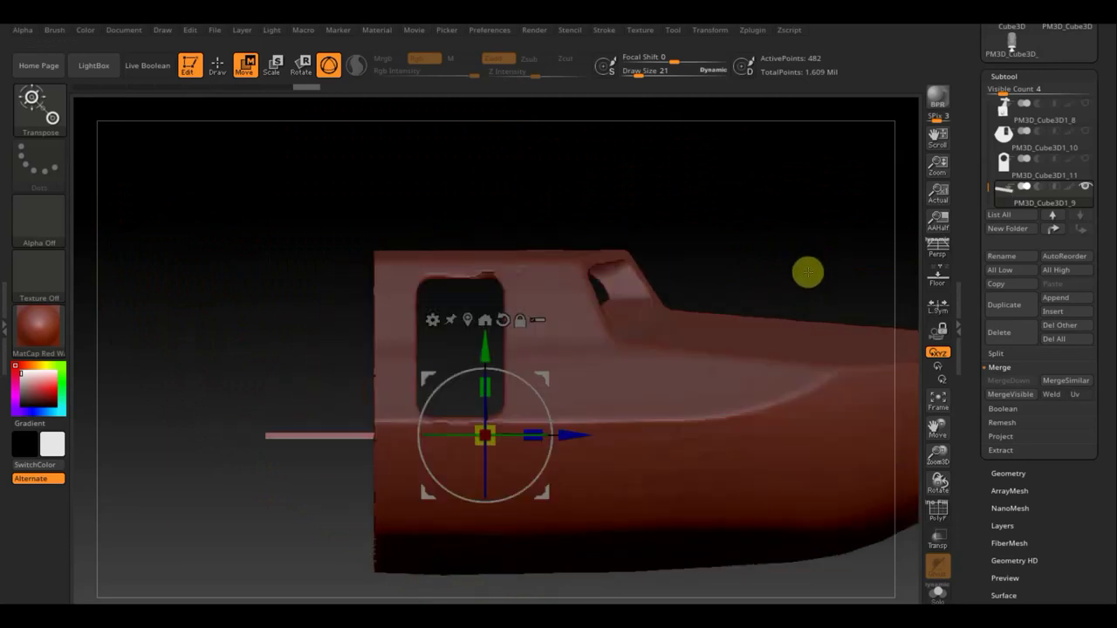
left_click(937, 536)
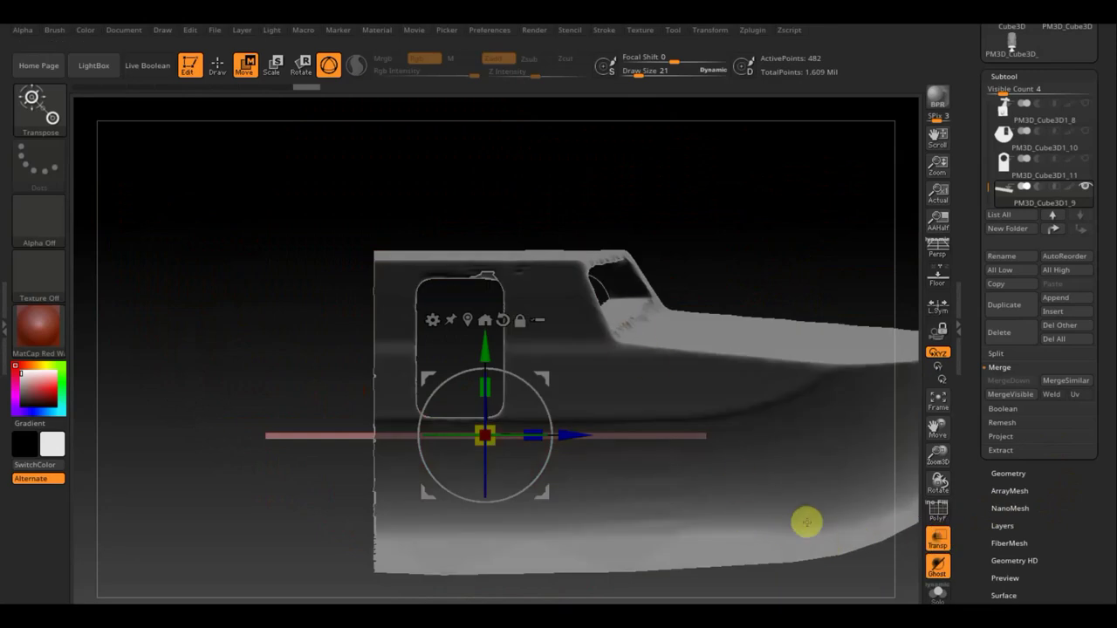
Slide the plank slightly left and DynaMesh it at resolution 648 (56,770 points)
left_click_drag(570, 433, 496, 431)
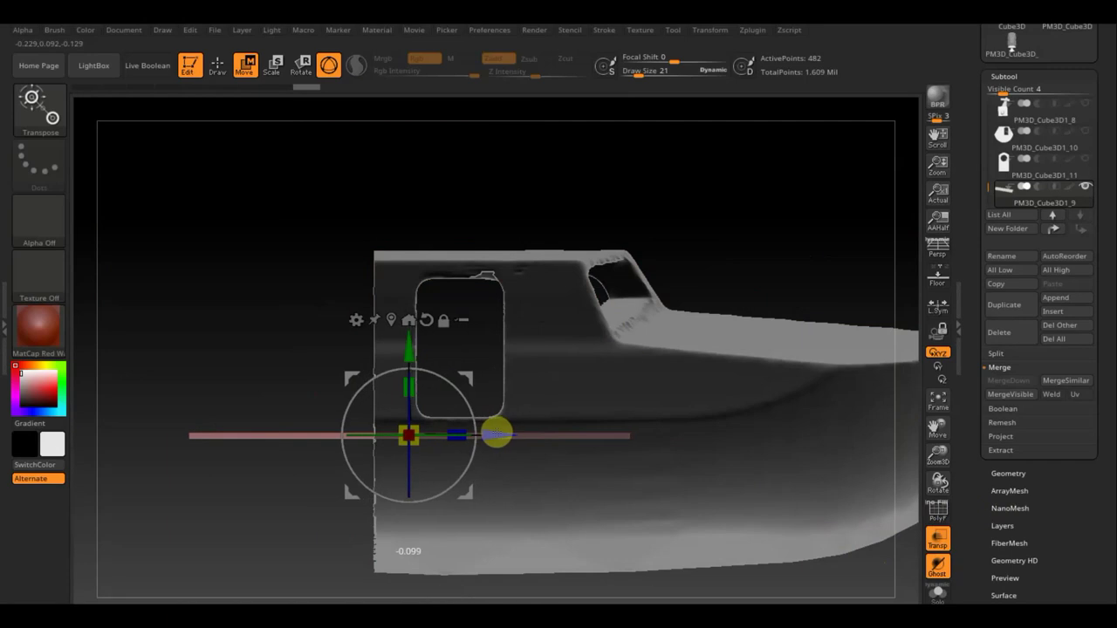
key("ctrl")
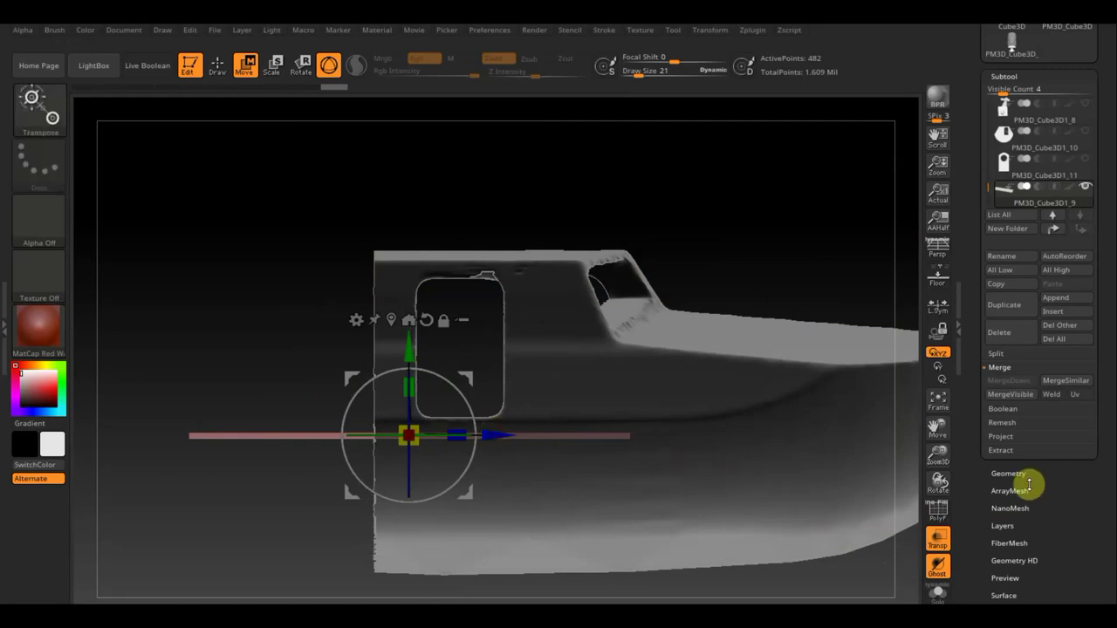
left_click(1010, 474)
left_click(993, 329)
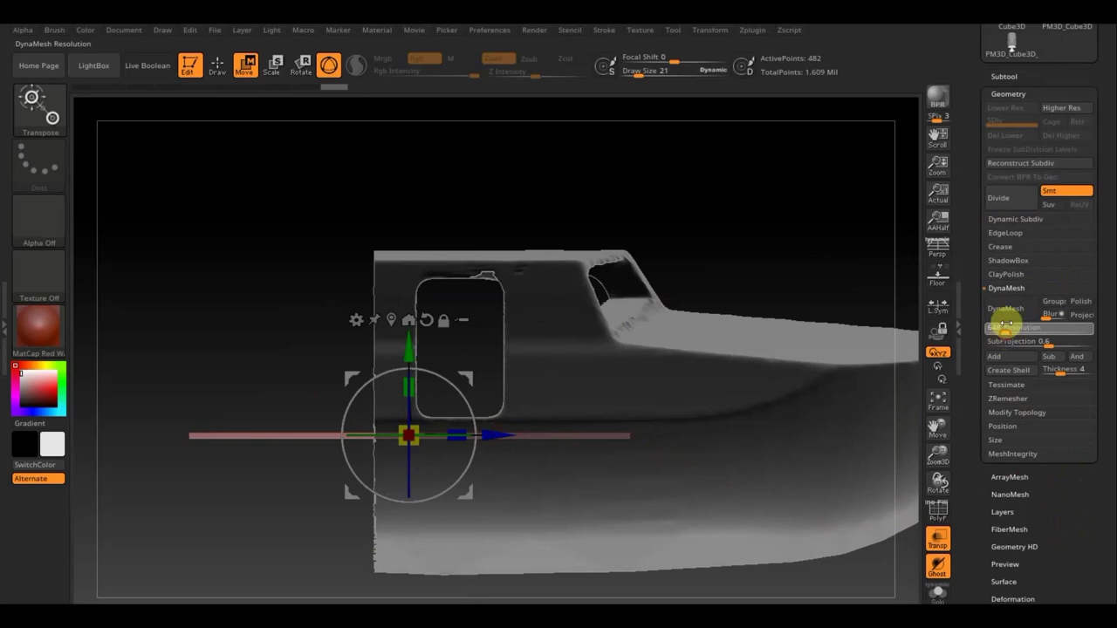
key("Return")
left_click(1005, 309)
Mask a rectangular area of the cabin beside its rear window and leave transform mode
mouse_move(699, 556)
left_mouse_down("ctrl")
mouse_move(604, 317)
mouse_move(620, 315)
left_mouse_up("ctrl")
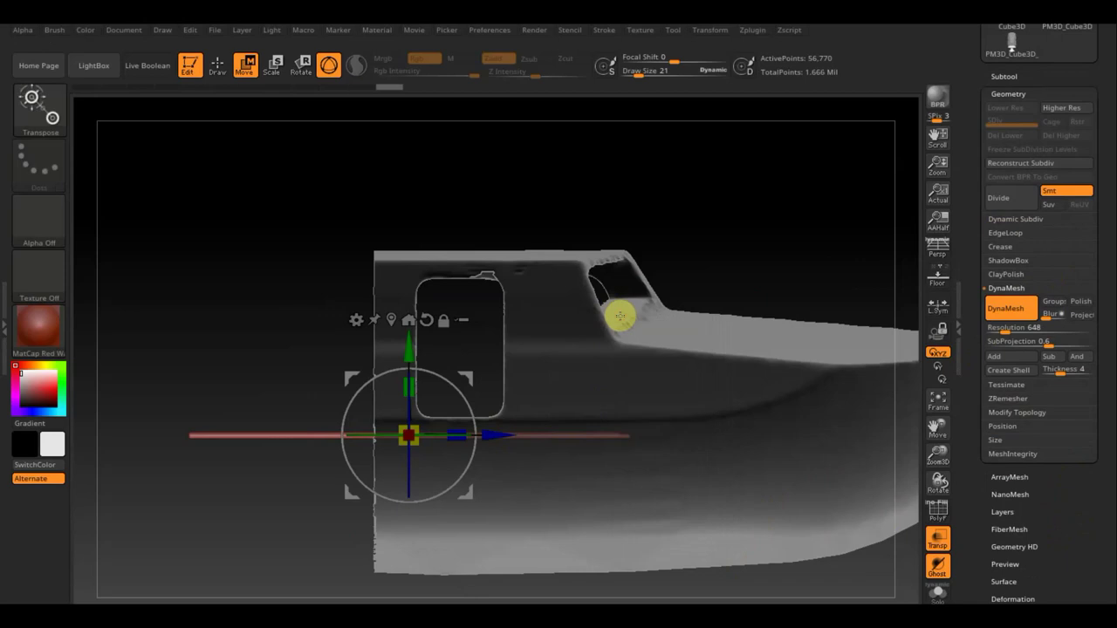
key("ctrl")
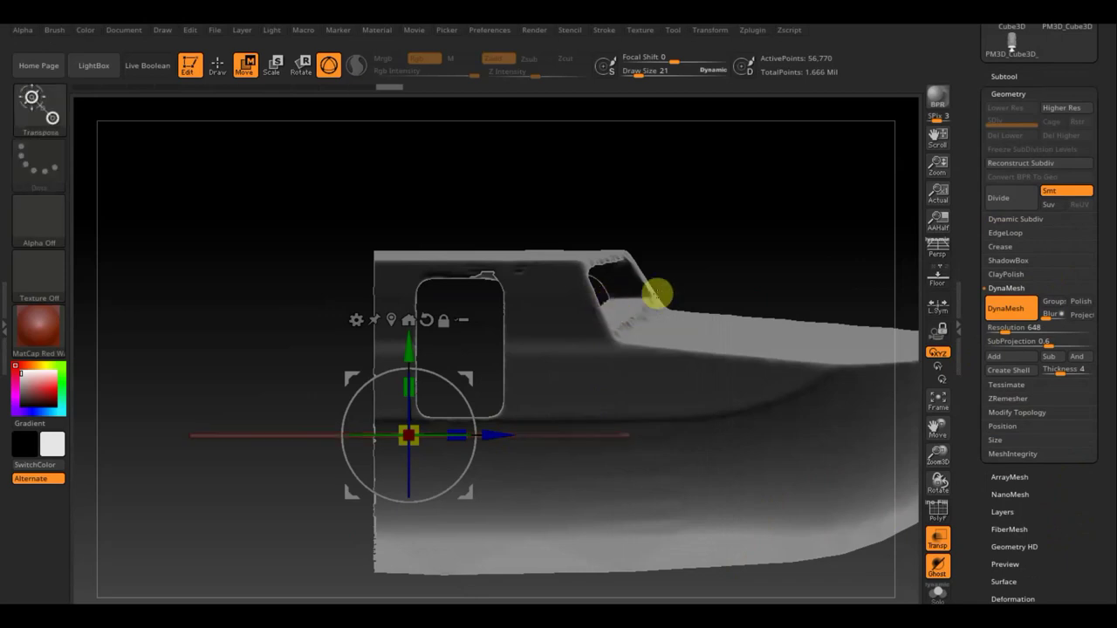
left_click(216, 65)
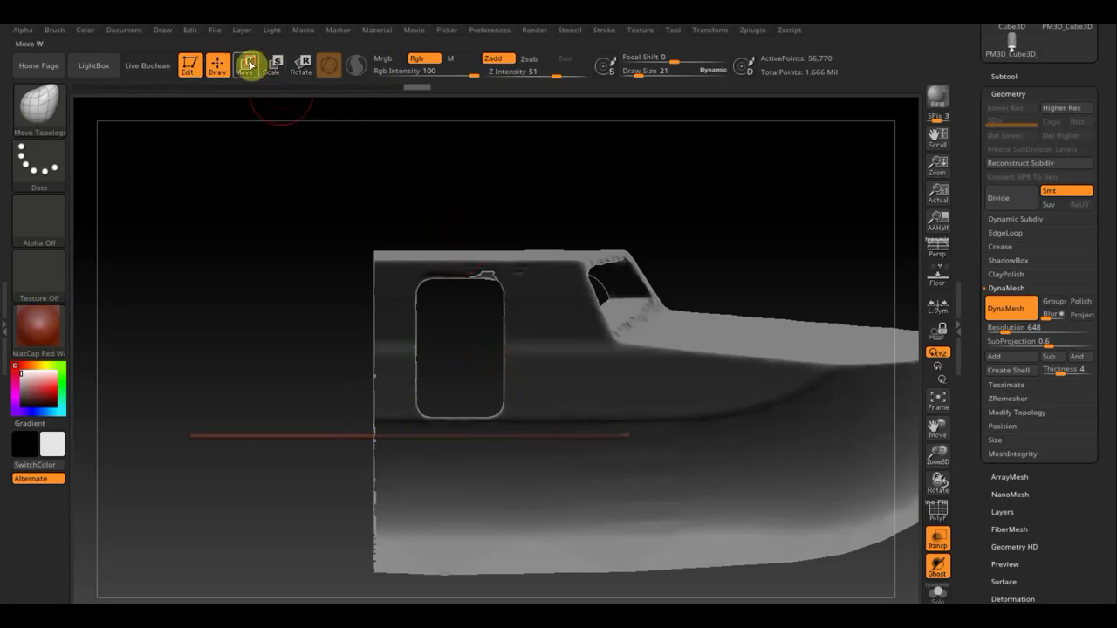
Raise the plank with the Transpose gizmo and slide it along Z into the hull
left_click(248, 65)
left_click_drag(418, 340, 412, 212)
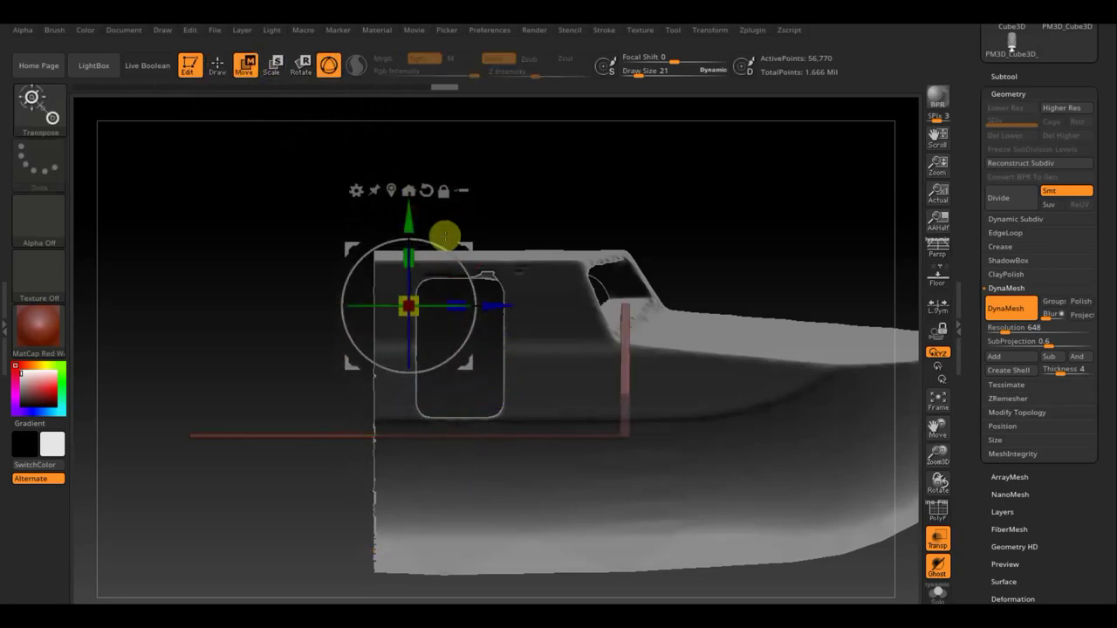
left_click_drag(491, 306, 559, 305)
mouse_move(708, 274)
left_mouse_down()
mouse_move(786, 274)
mouse_move(772, 275)
mouse_move(753, 343)
mouse_move(962, 556)
left_mouse_up()
Turn off Ghost transparency, orbit to a front view of the hull, and return to Draw mode
left_click(938, 565)
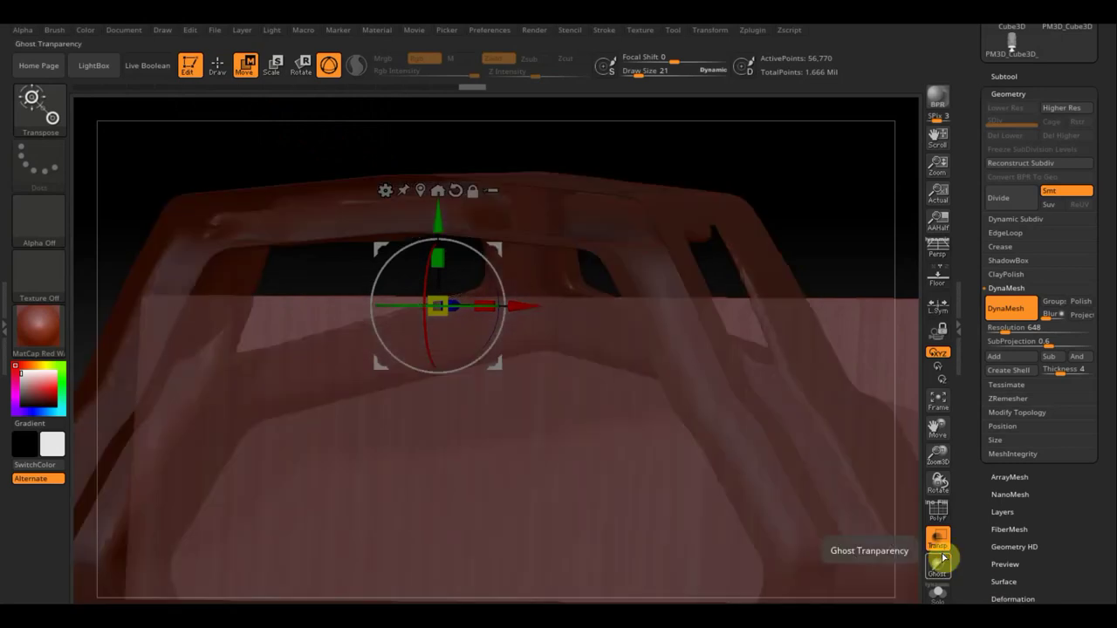
mouse_move(797, 224)
left_mouse_down()
mouse_move(808, 230)
mouse_move(798, 262)
mouse_move(795, 225)
left_mouse_up()
left_click_drag(875, 452, 843, 334)
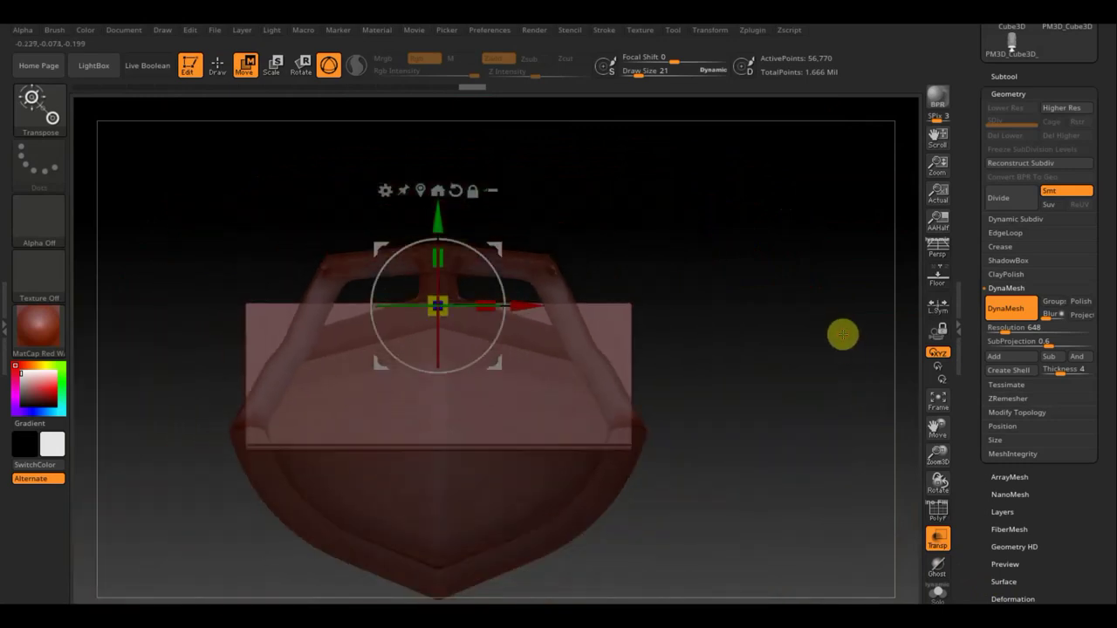
mouse_move(823, 351)
left_mouse_down()
mouse_move(838, 351)
mouse_move(815, 362)
mouse_move(837, 385)
left_mouse_up()
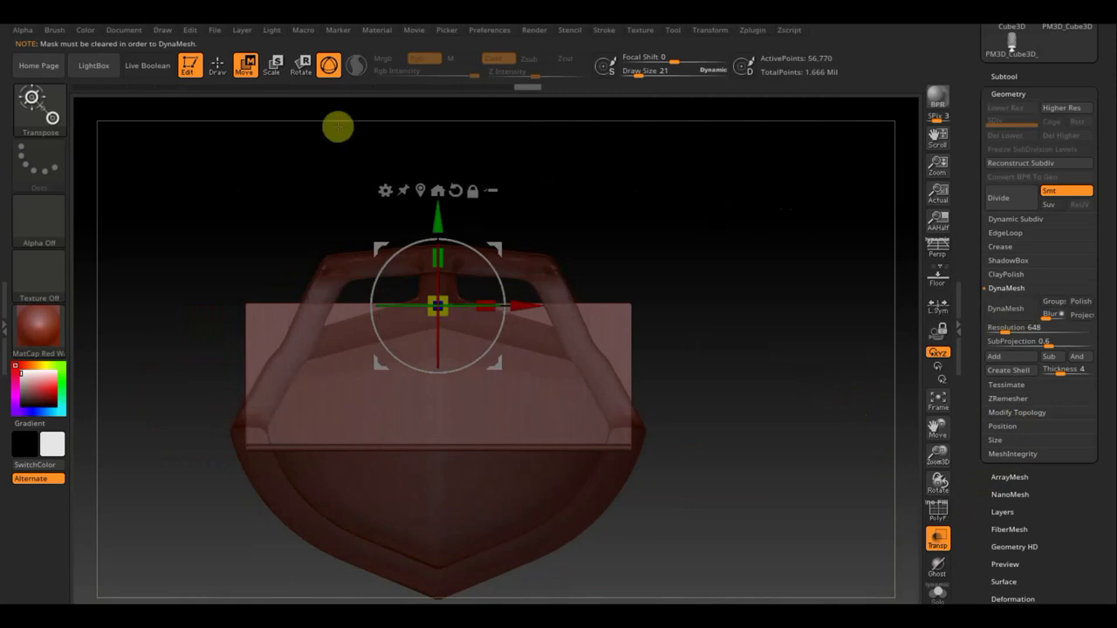
left_click(218, 65)
key("ctrl+shift")
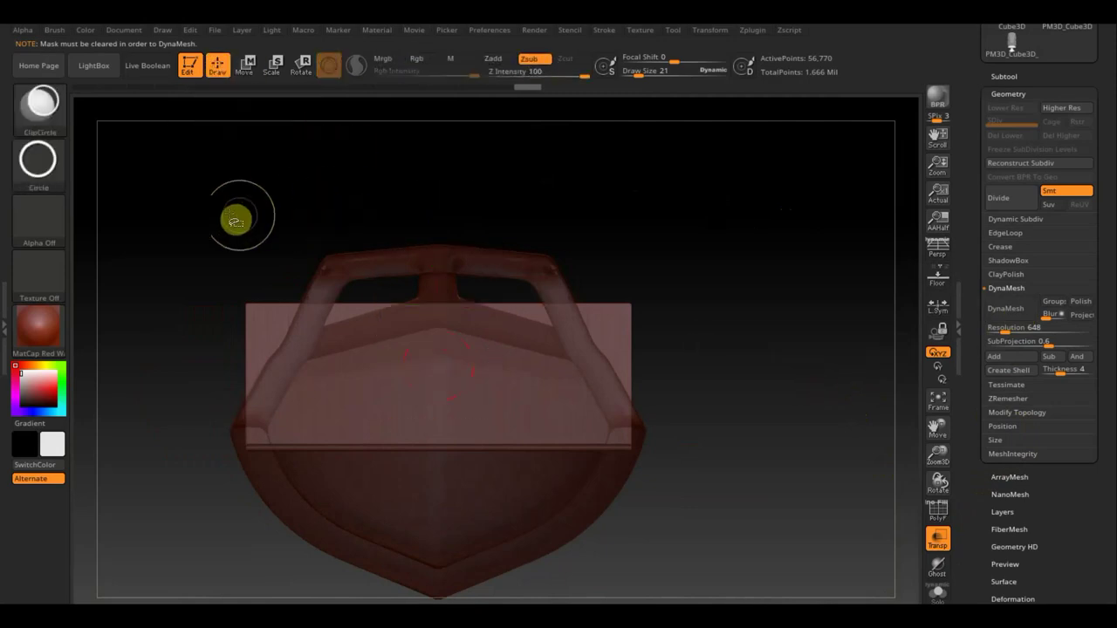
left_click_drag(630, 559, 250, 313, "ctrl+shift")
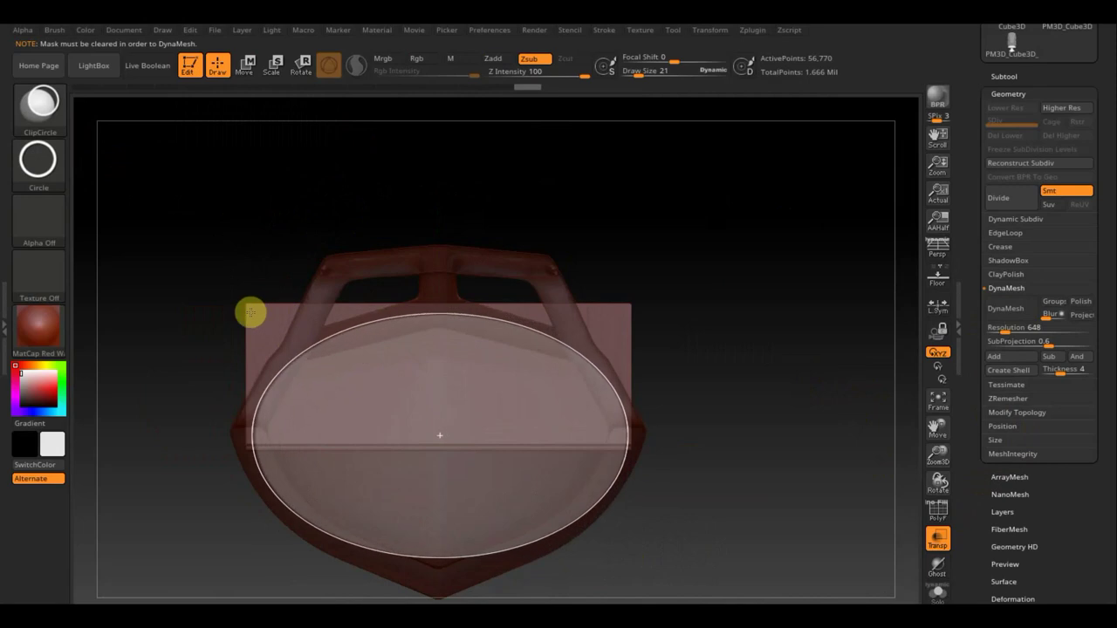
left_click_drag(250, 311, 253, 314, "ctrl+shift")
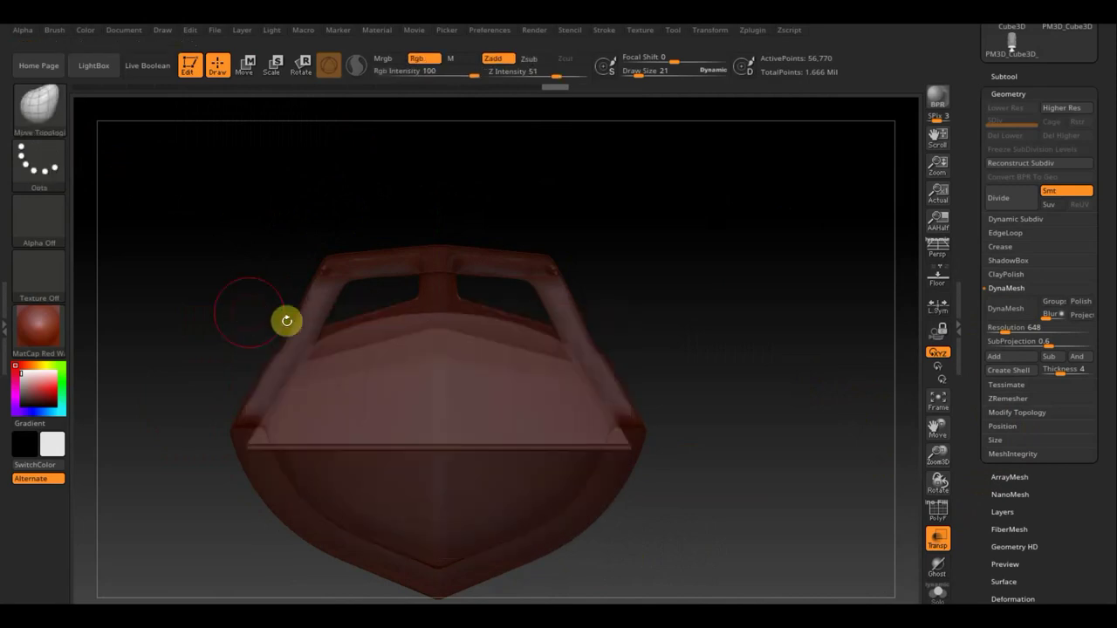
mouse_move(705, 330)
left_mouse_down()
mouse_move(773, 334)
mouse_move(727, 344)
mouse_move(690, 333)
mouse_move(711, 312)
mouse_move(707, 354)
mouse_move(738, 406)
mouse_move(769, 377)
mouse_move(804, 394)
mouse_move(761, 393)
left_mouse_up()
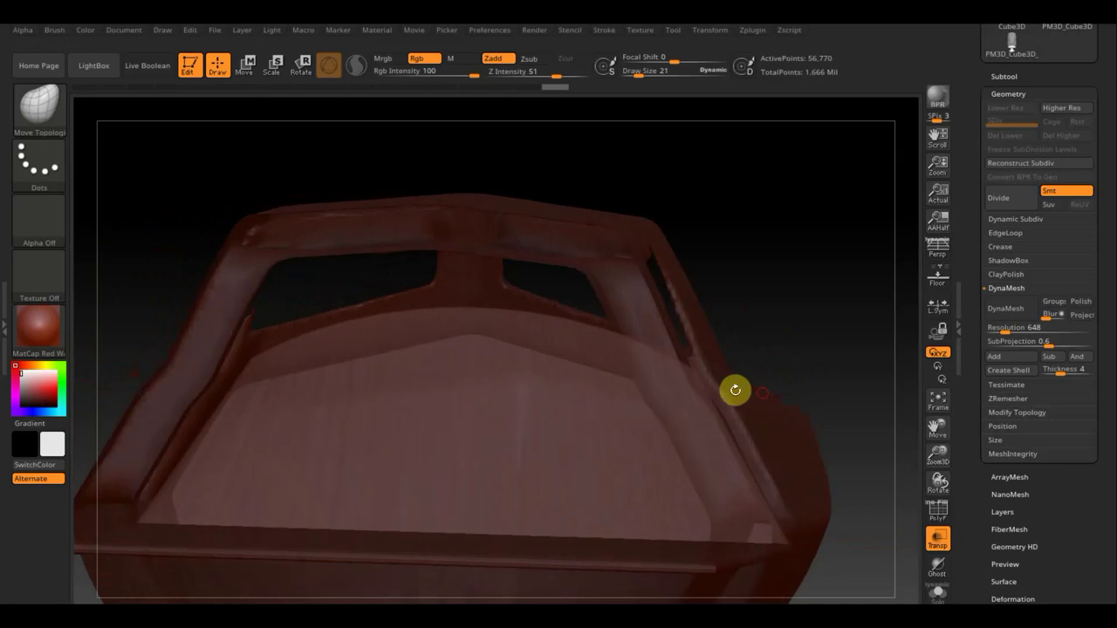
mouse_move(833, 364)
left_mouse_down()
mouse_move(771, 262)
mouse_move(753, 317)
mouse_move(686, 315)
left_mouse_up()
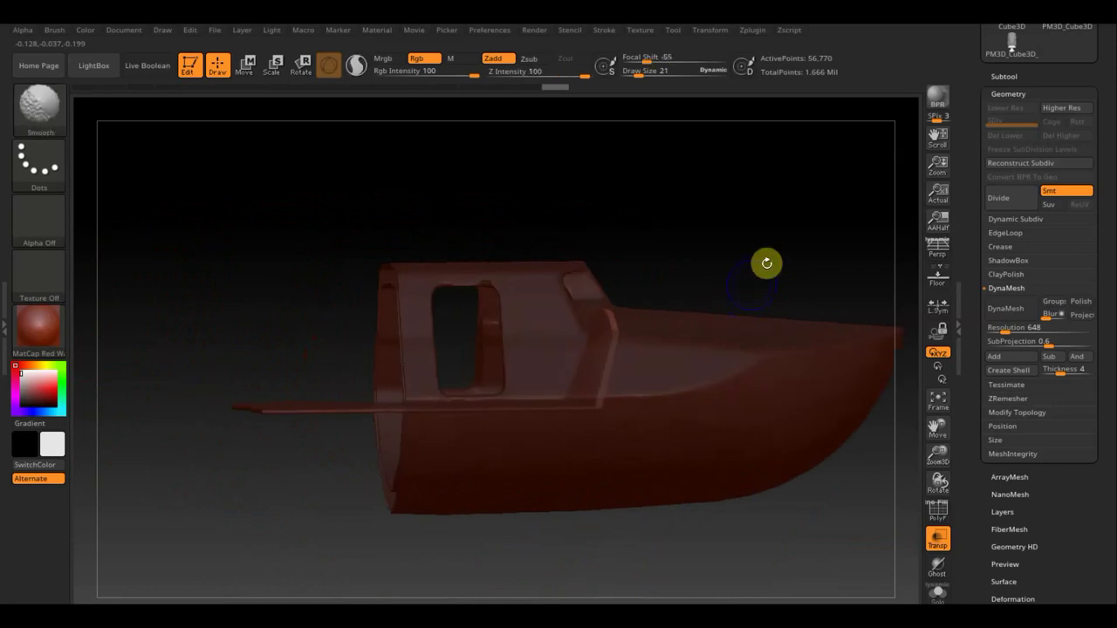
left_click_drag(750, 279, 760, 257, "shift")
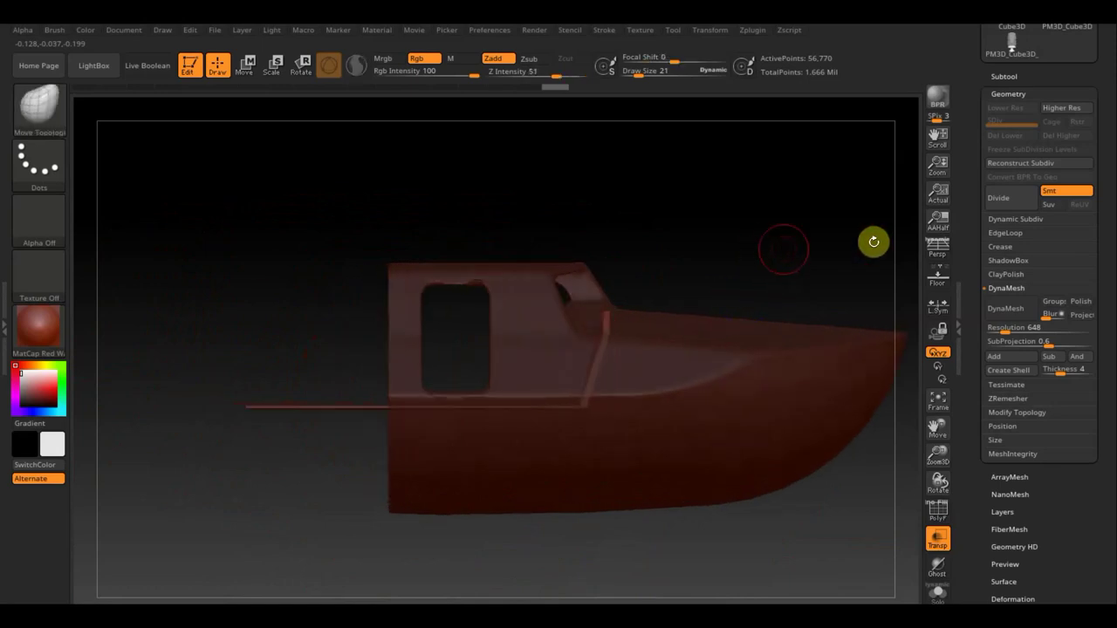
Select PM3D_Cube3D1_10 and raise it slightly along Y with the Move gizmo
left_click(1003, 77)
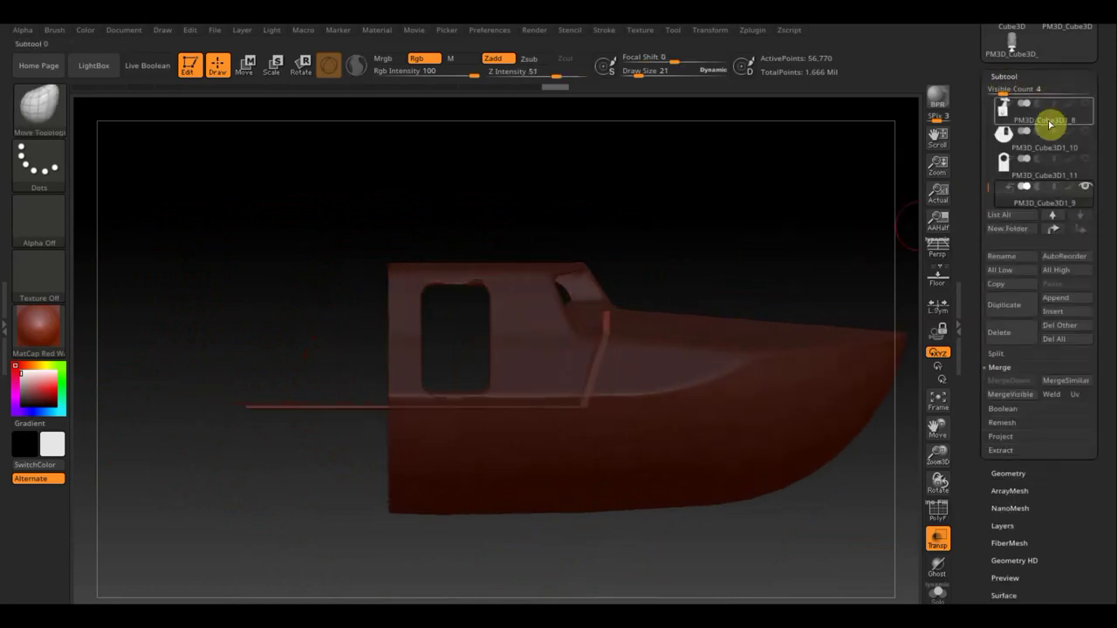
left_click(1082, 139)
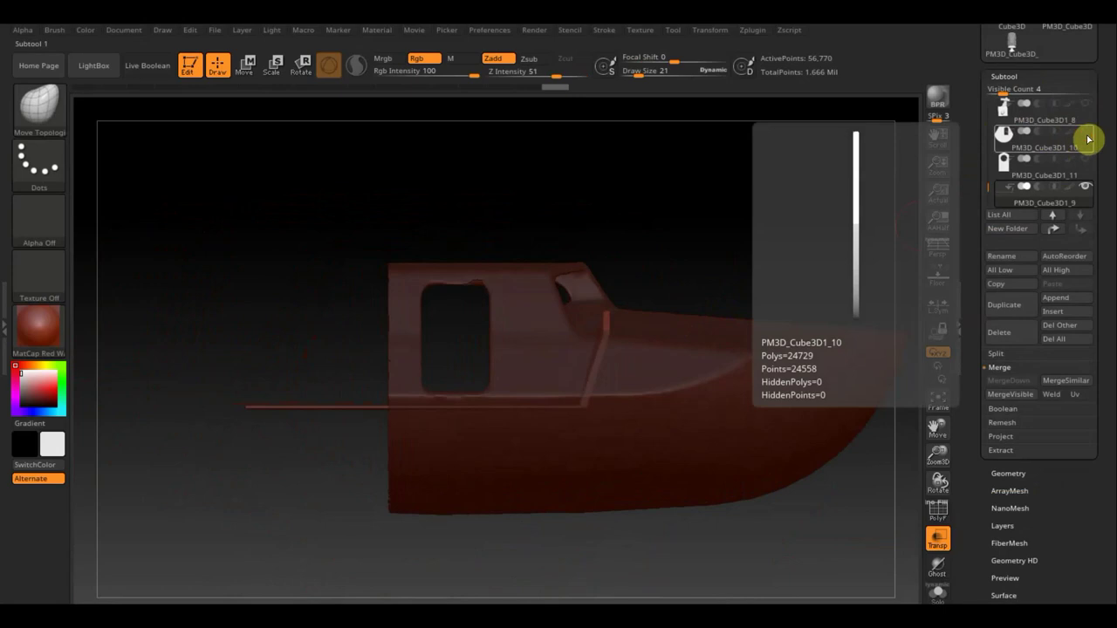
left_click(1056, 150)
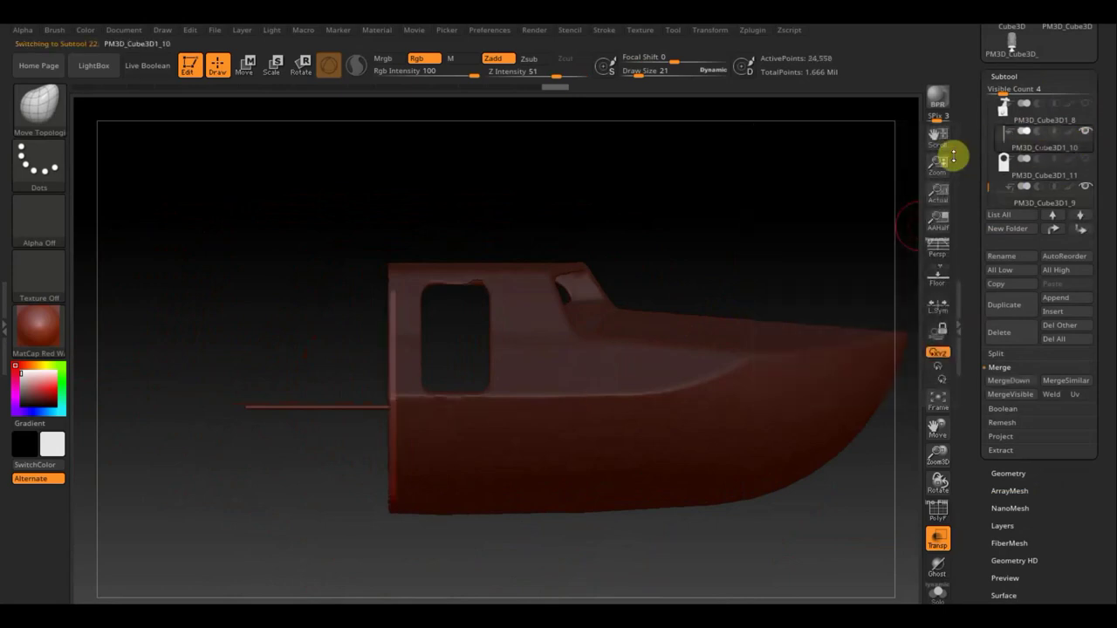
left_click_drag(829, 167, 910, 174)
left_click_drag(835, 184, 835, 186)
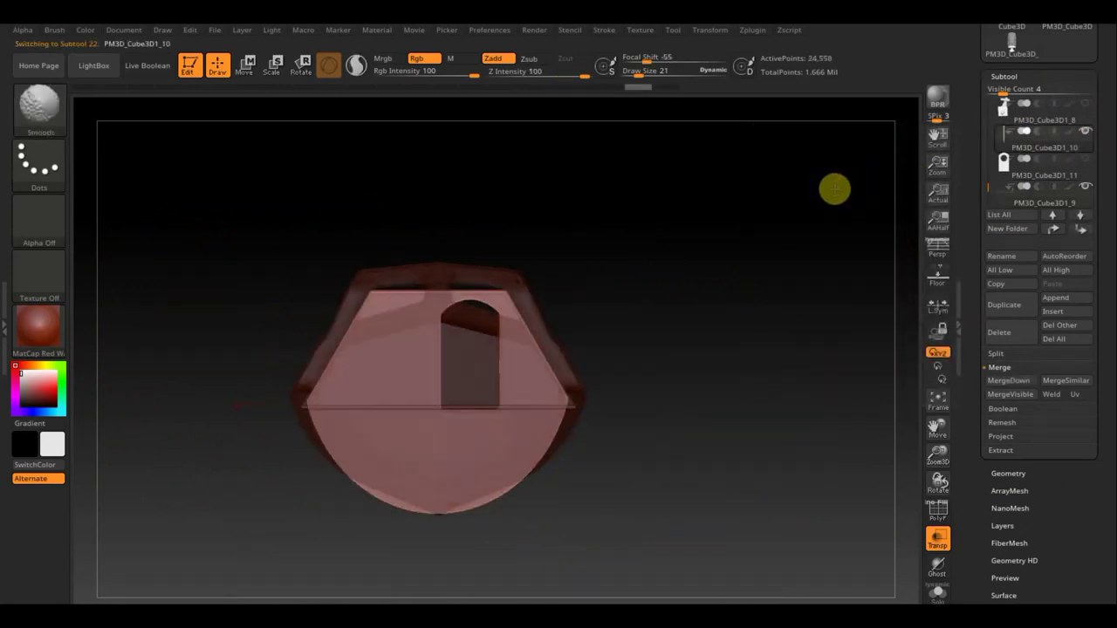
left_click(245, 67)
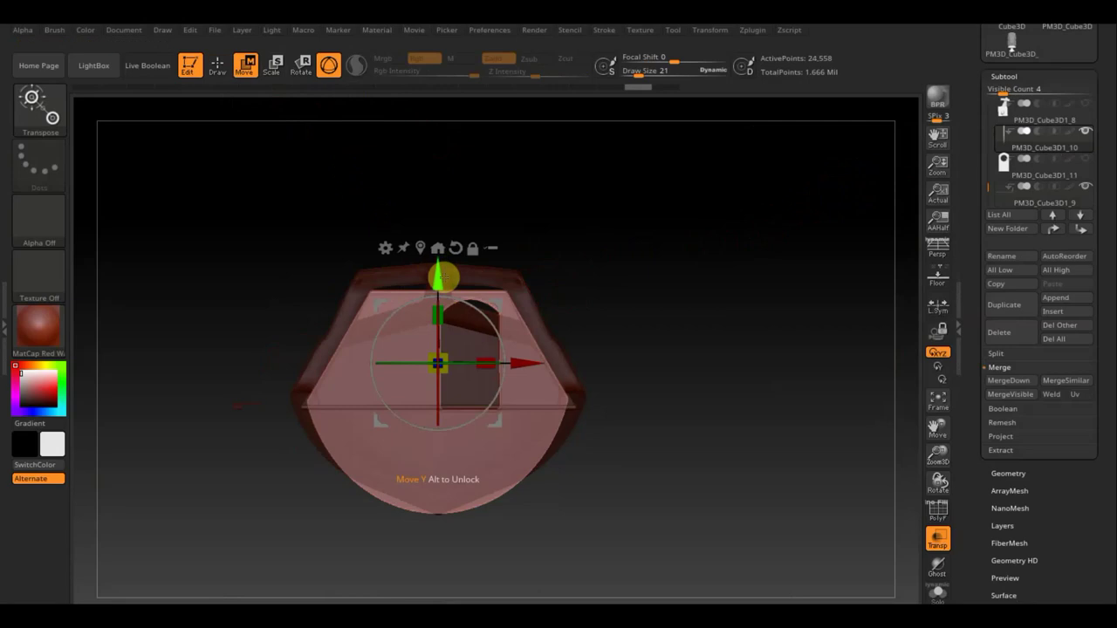
left_click_drag(443, 277, 443, 265)
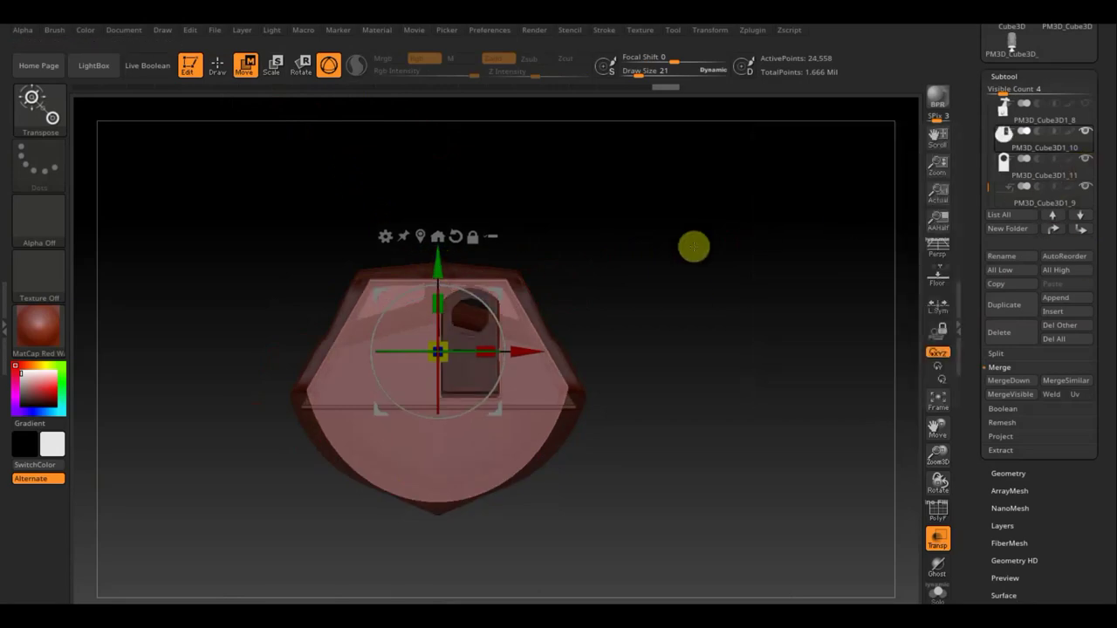
Select PM3D_Cube3D1_11 and nudge it slightly downward
left_click(1063, 189)
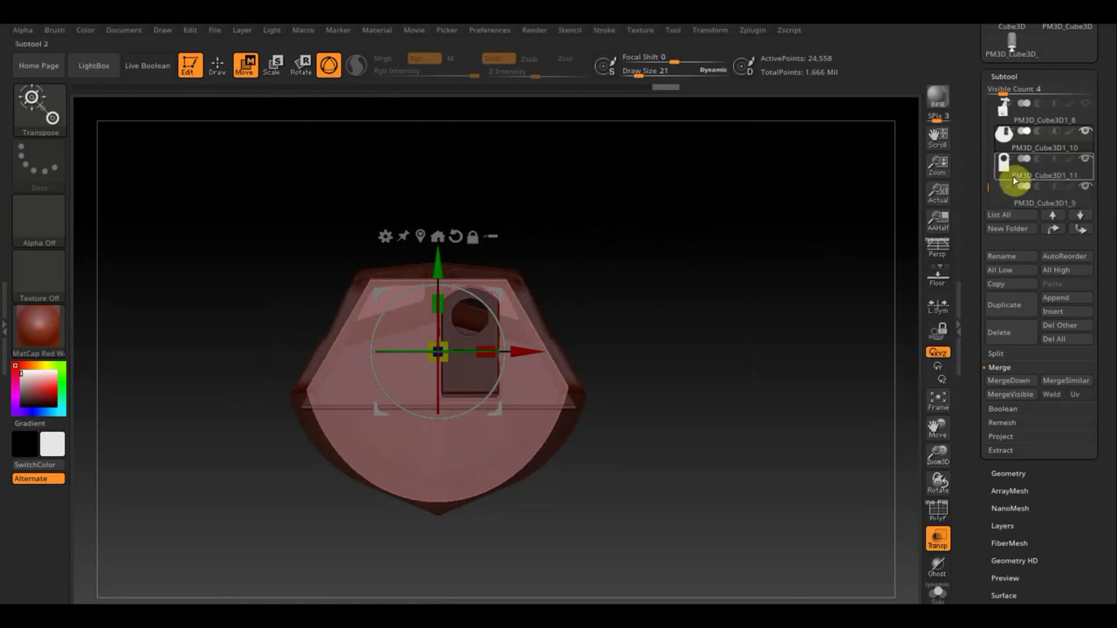
left_click(1021, 171)
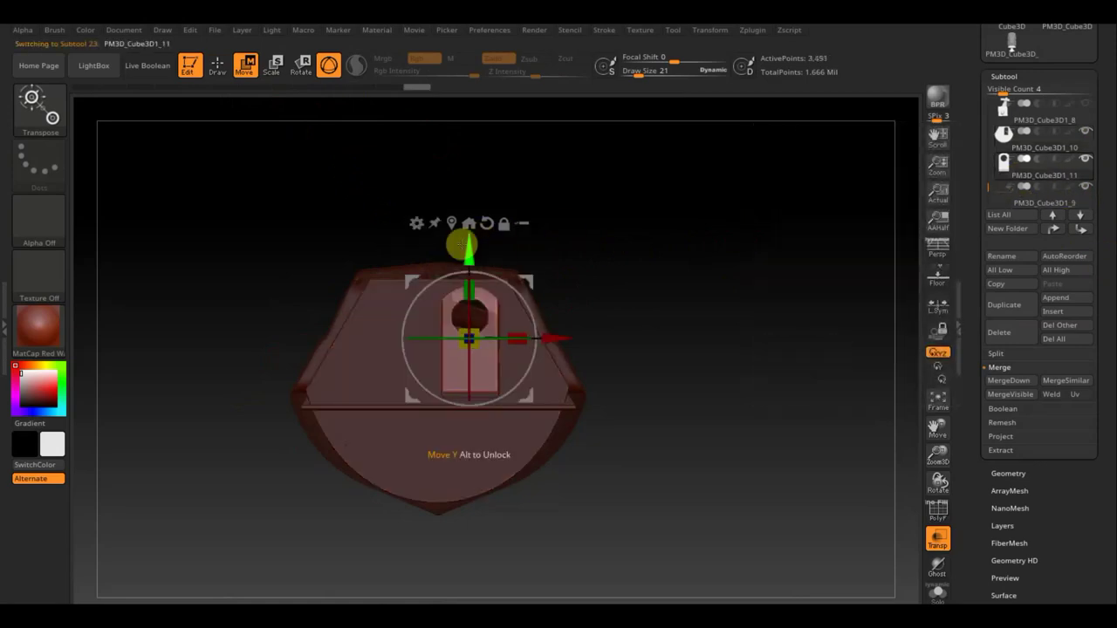
left_click_drag(462, 246, 460, 251)
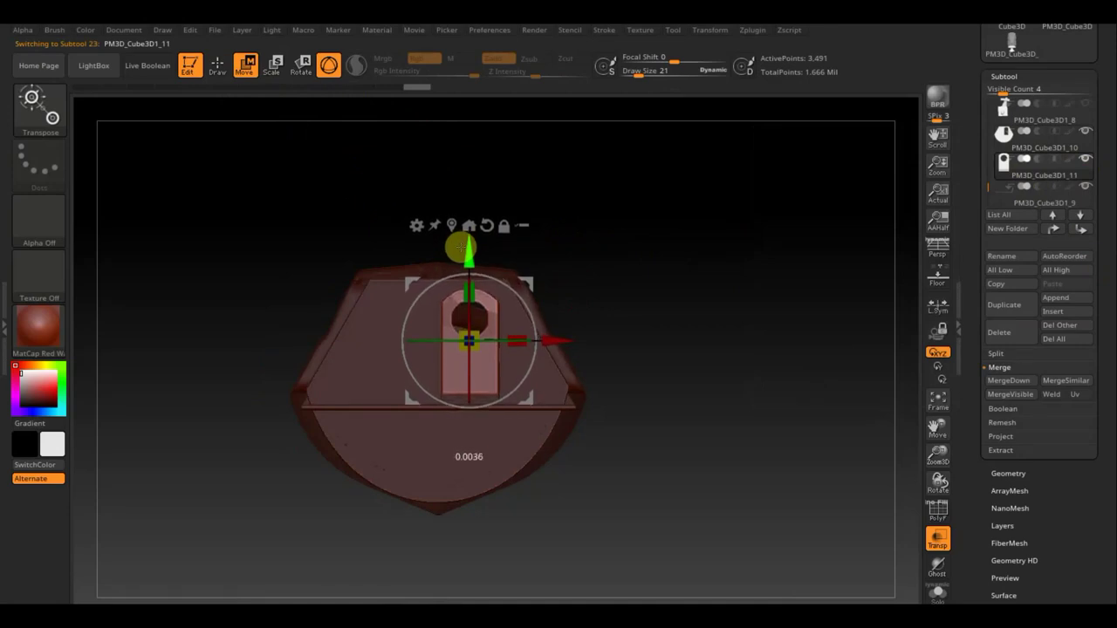
mouse_move(689, 288)
left_mouse_down()
mouse_move(722, 304)
mouse_move(681, 311)
mouse_move(680, 361)
mouse_move(710, 341)
mouse_move(718, 363)
mouse_move(709, 234)
mouse_move(712, 315)
left_mouse_up()
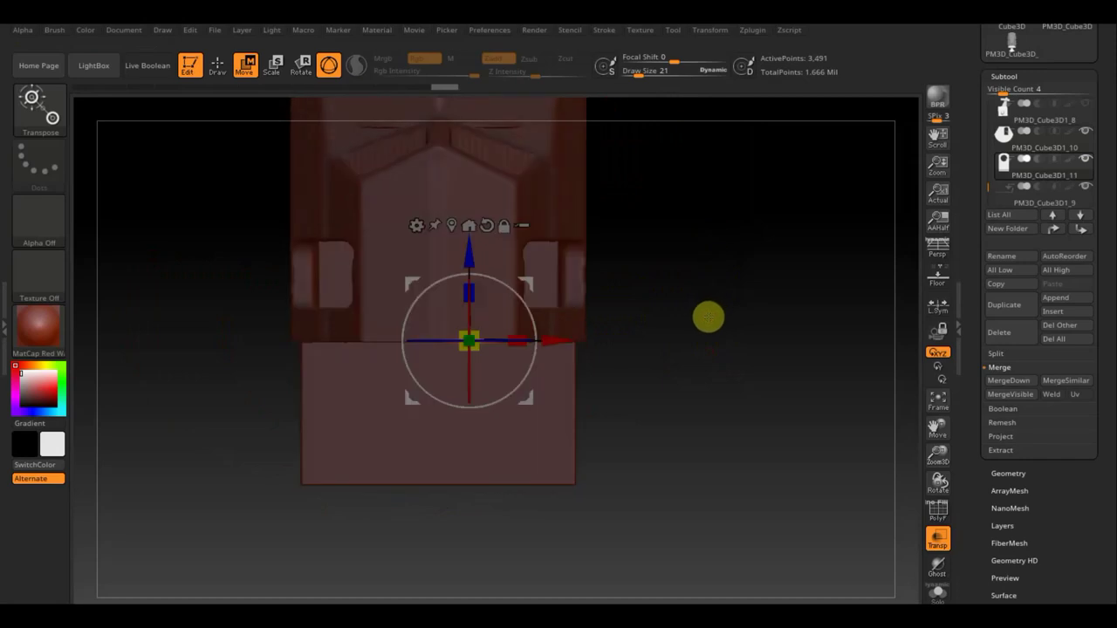
On PM3D_Cube3D1_9, trim a thin strip off one edge with TrimRect
mouse_move(1044, 203)
left_click(1024, 202)
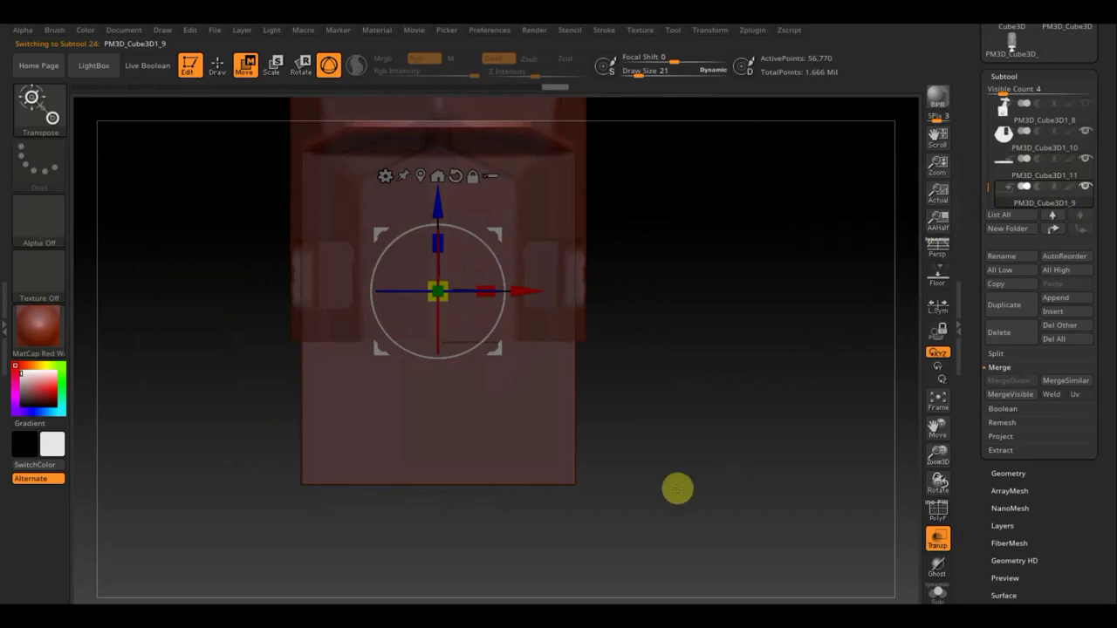
left_click(217, 65)
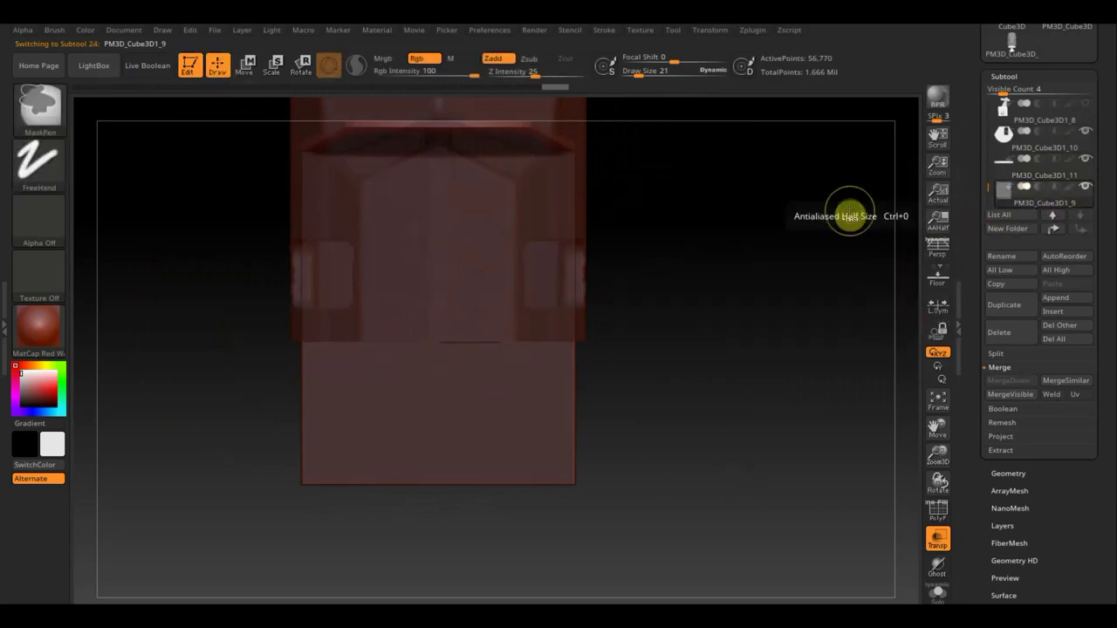
key("ctrl+shift")
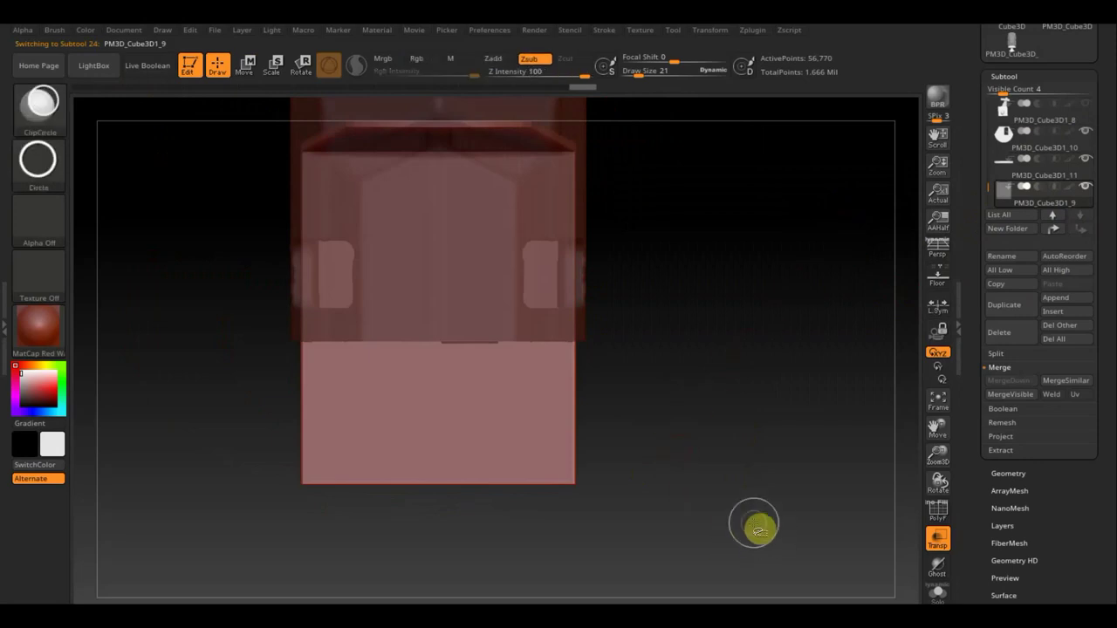
left_click(42, 105)
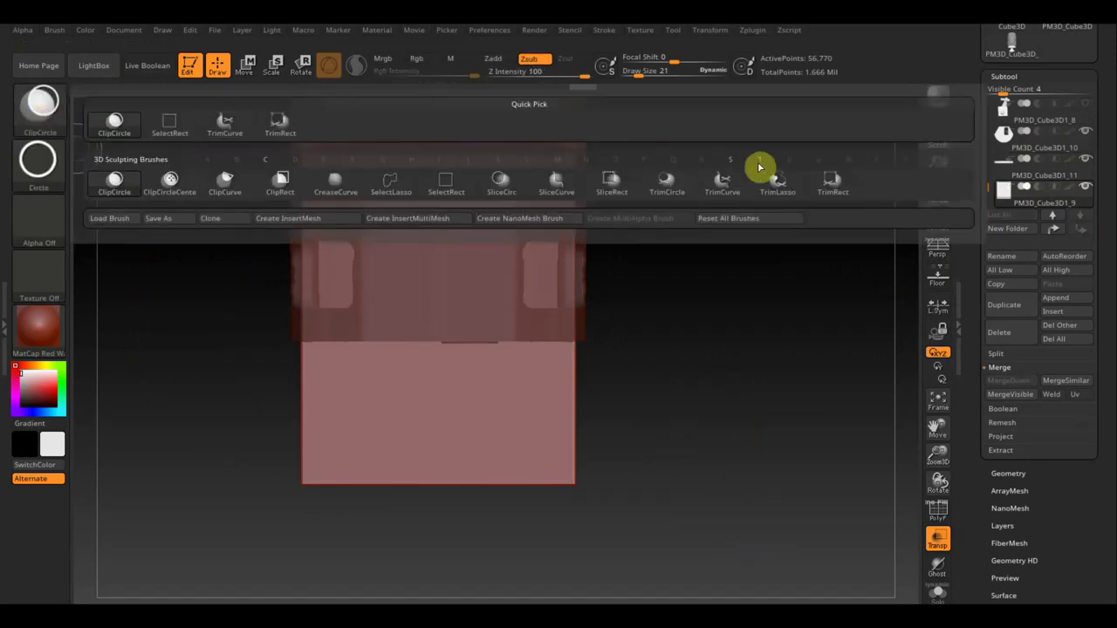
left_click(834, 179)
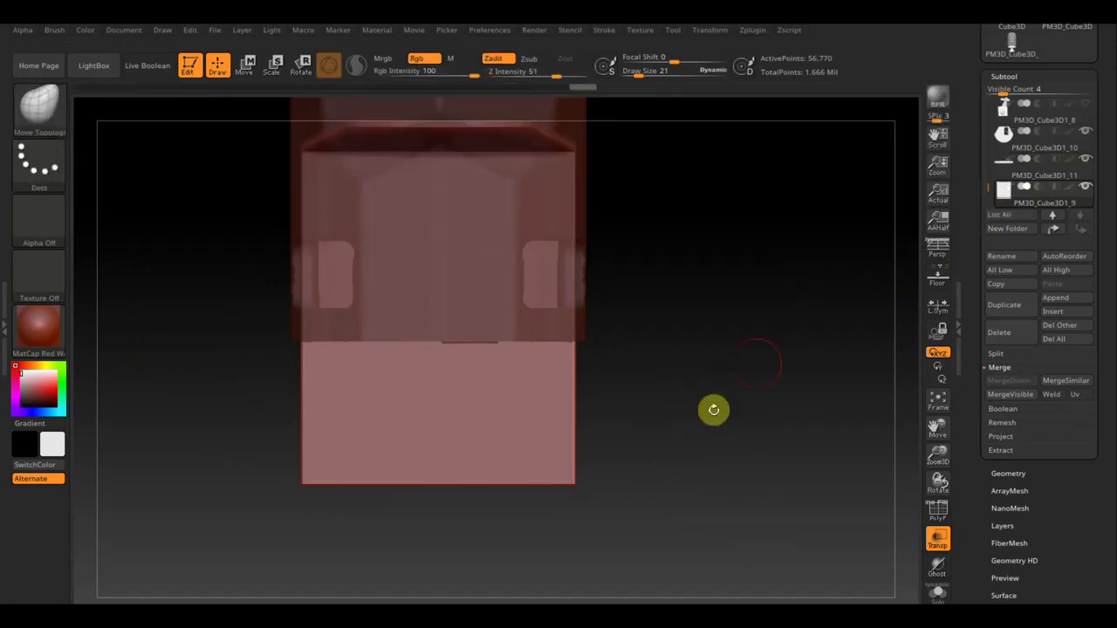
left_click_drag(656, 522, 572, 137, "ctrl+shift")
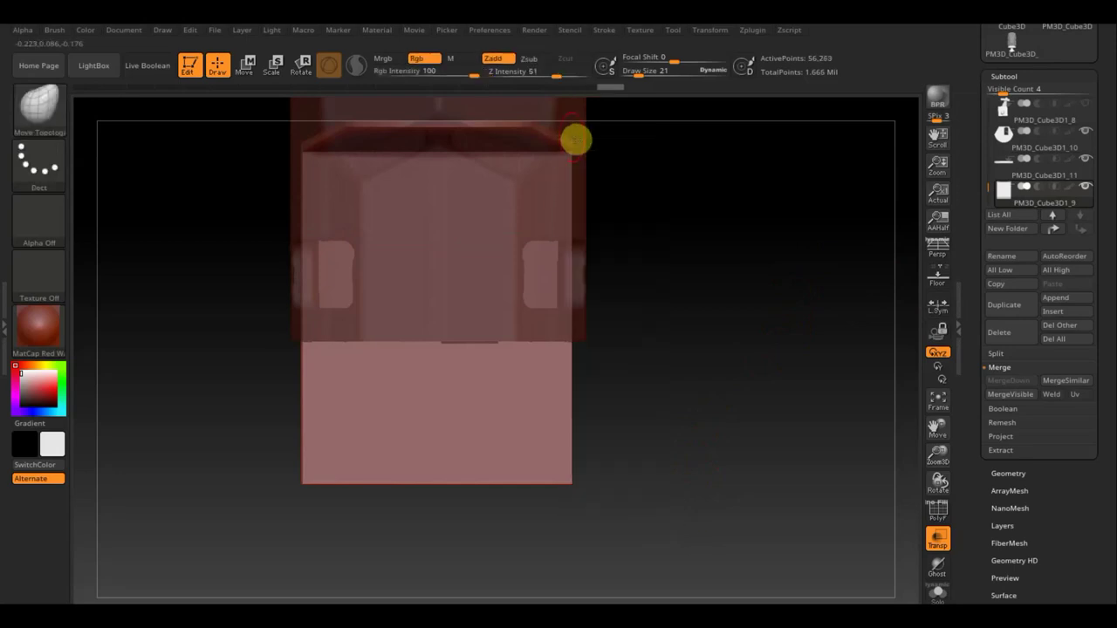
Apply Geometry > Modify Topology > Mirror And Weld to clean the part to 56,132 points
left_click(1009, 473)
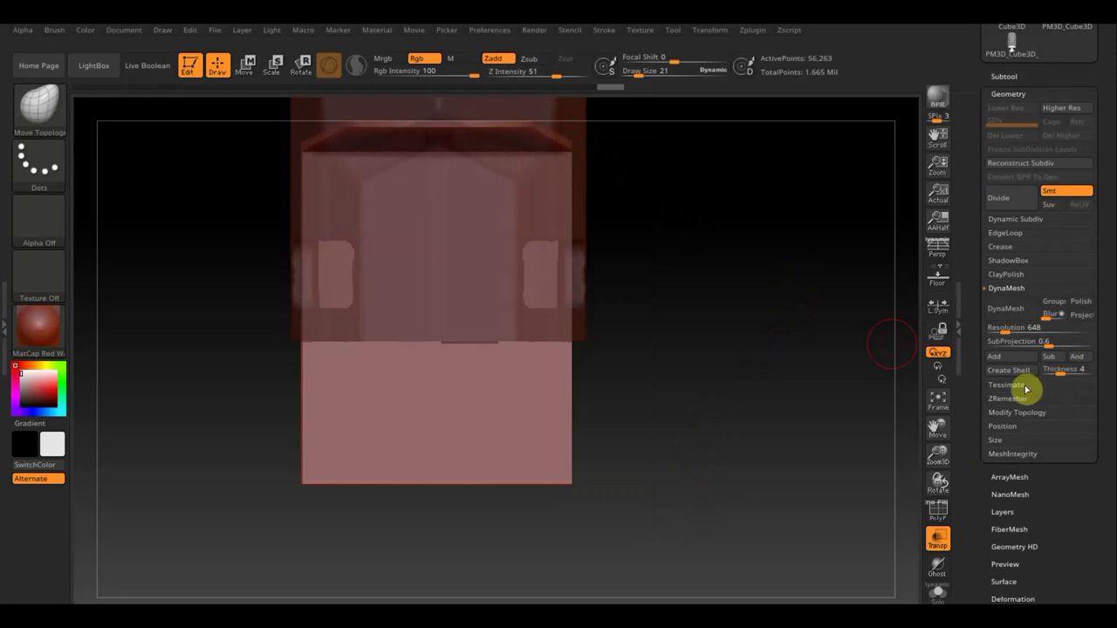
left_click(1013, 413)
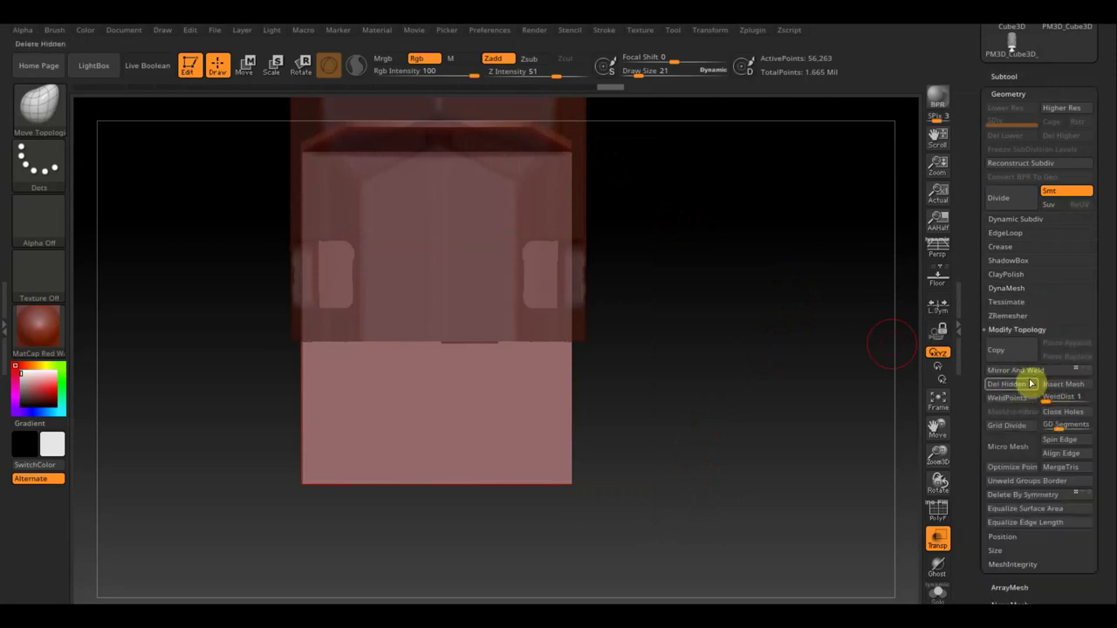
left_click(1025, 373)
mouse_move(864, 305)
left_mouse_down()
mouse_move(742, 235)
mouse_move(760, 251)
left_mouse_up()
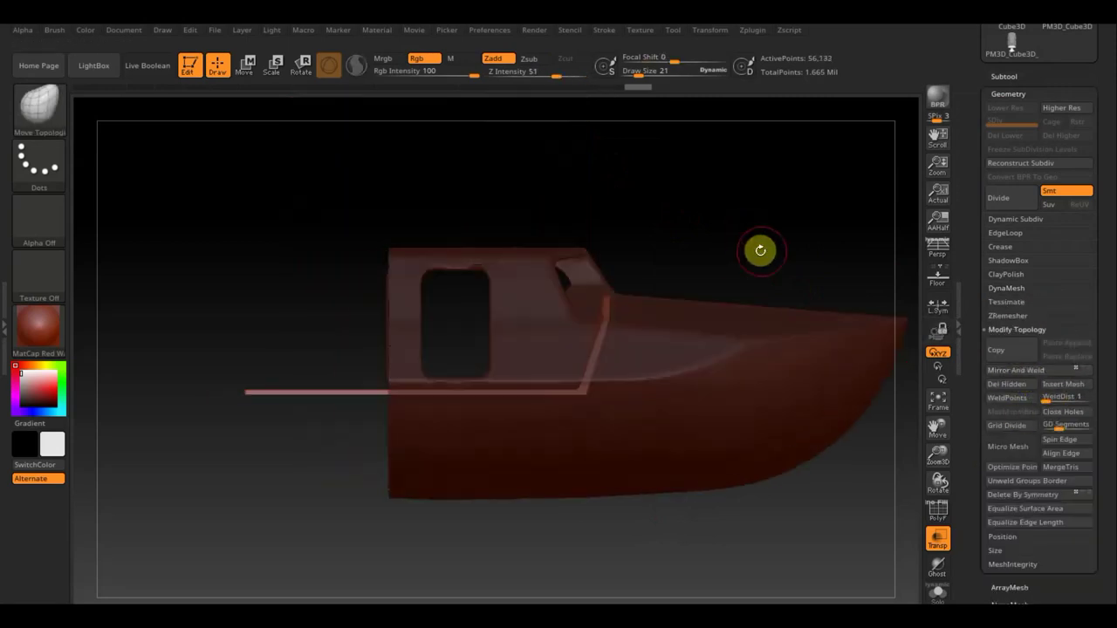
Select PM3D_Cube3D1_10, then pick the корпус1 hull from the subtool thumbnails
left_click(1006, 74)
left_click(1000, 132)
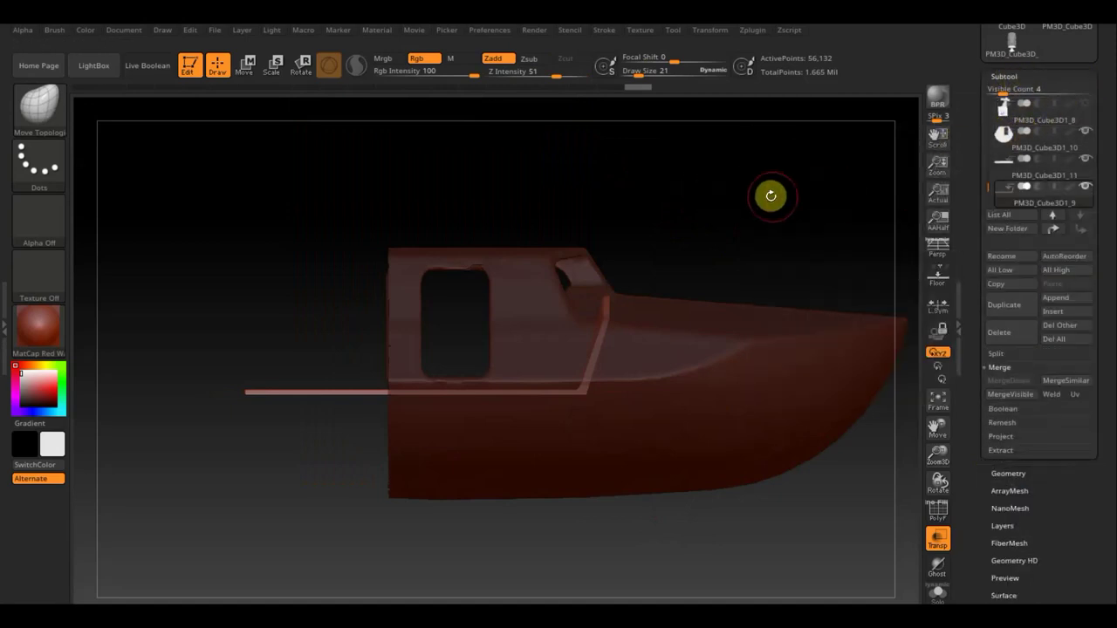
key("n")
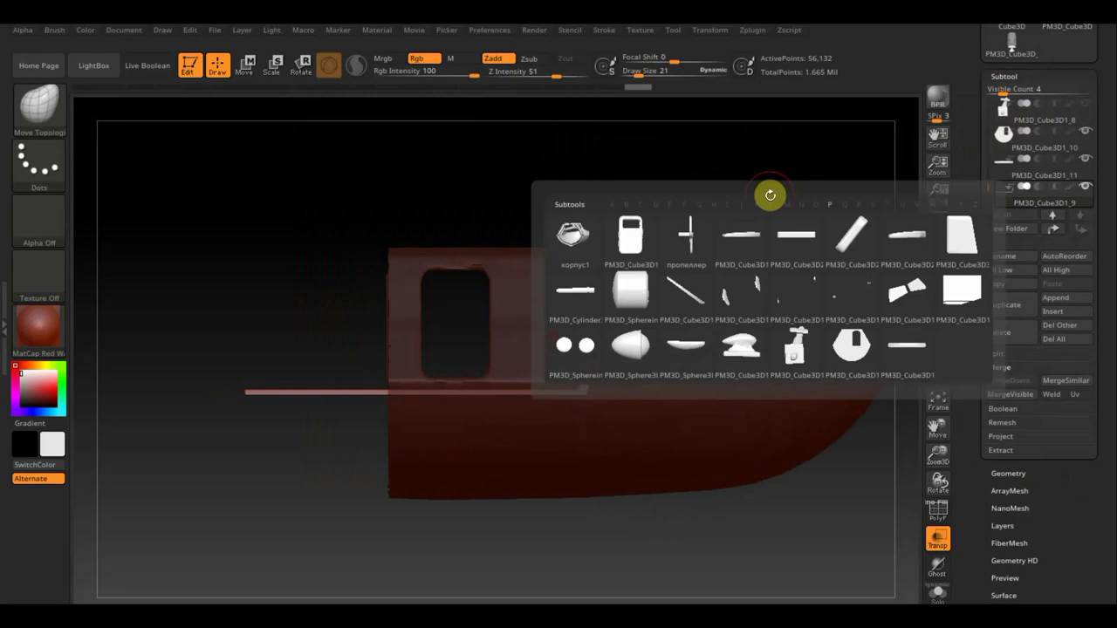
left_click(571, 252)
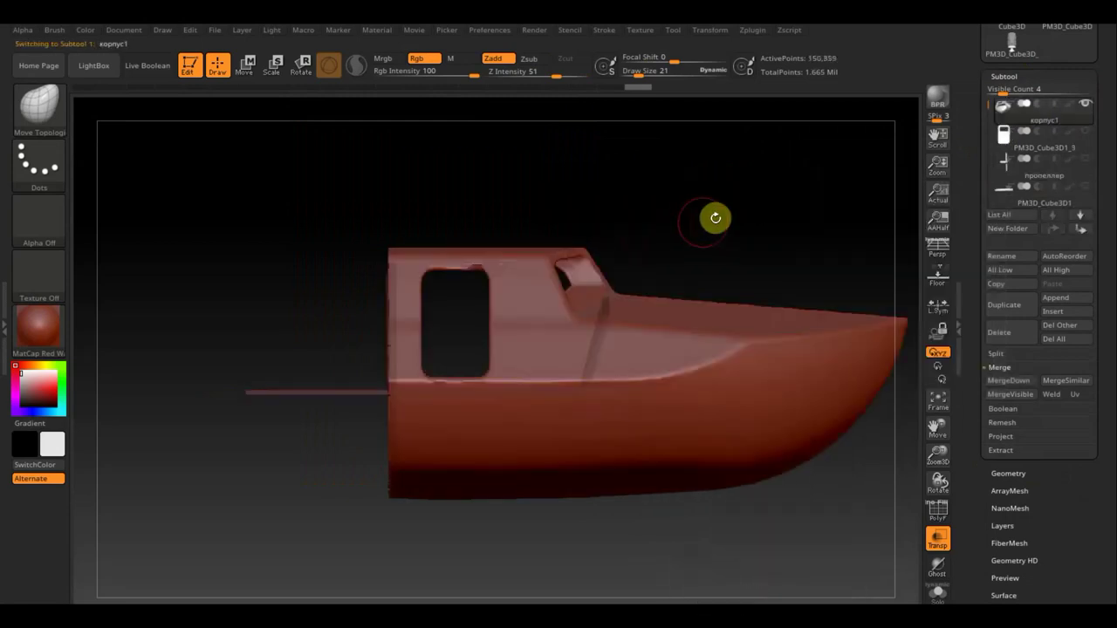
Isolate the hull's front section with portholes, inspect it from the side, then unhide the rest
key("shift")
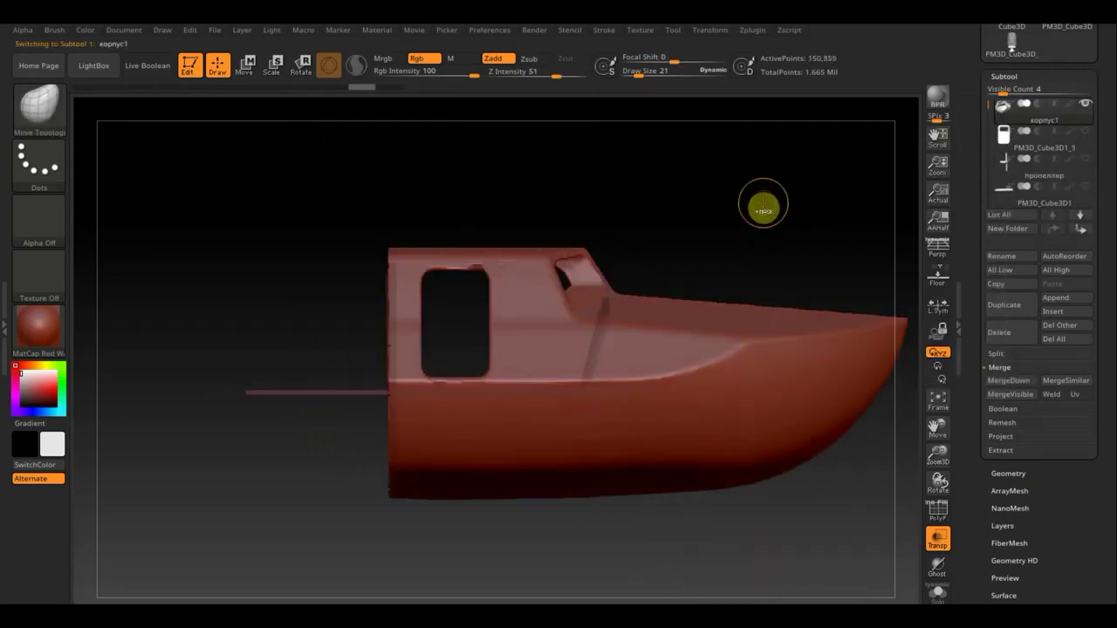
left_click(763, 203, "ctrl+shift")
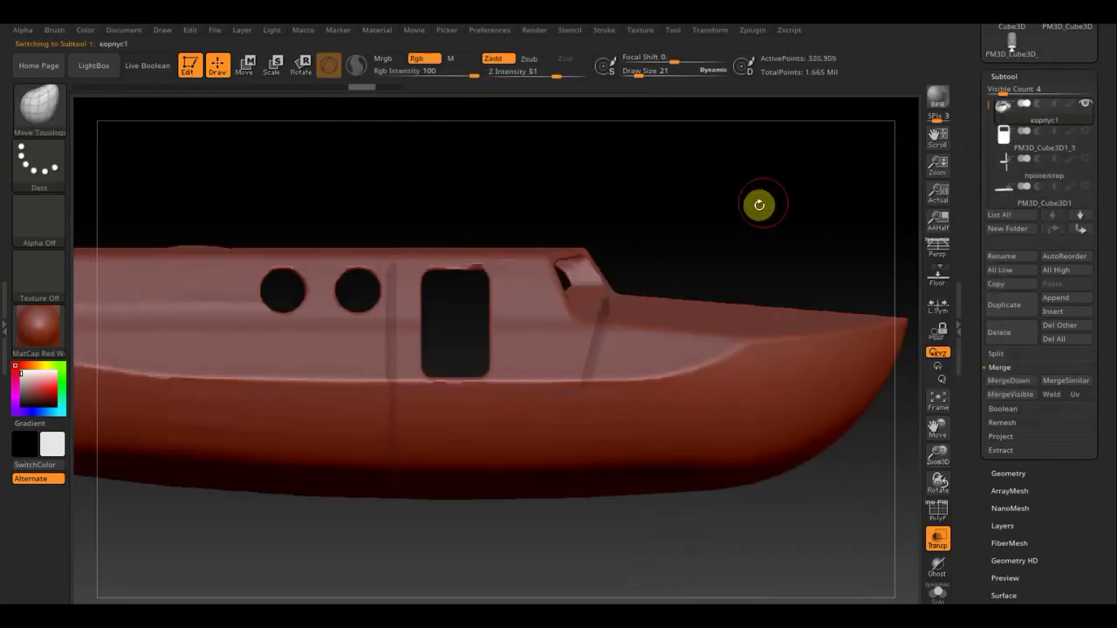
left_click(722, 377, "ctrl+shift")
left_click(722, 377, "ctrl+shift")
mouse_move(723, 377)
left_mouse_down()
mouse_move(685, 349)
mouse_move(672, 354)
mouse_move(727, 352)
mouse_move(729, 425)
left_mouse_up()
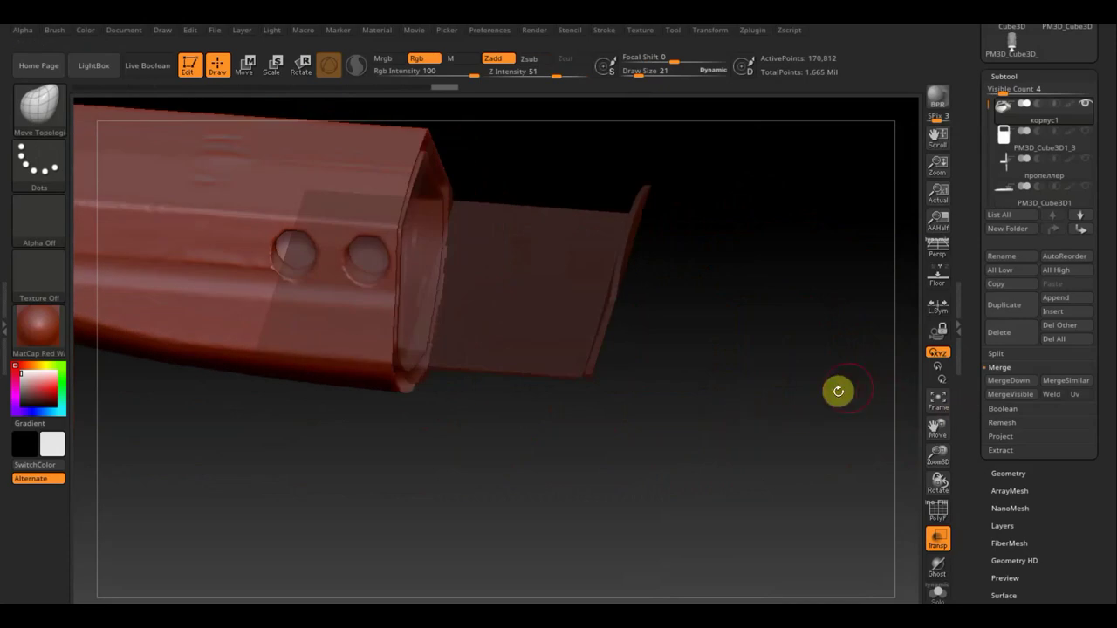
mouse_move(787, 398)
left_mouse_down()
mouse_move(776, 355)
mouse_move(783, 285)
left_mouse_up()
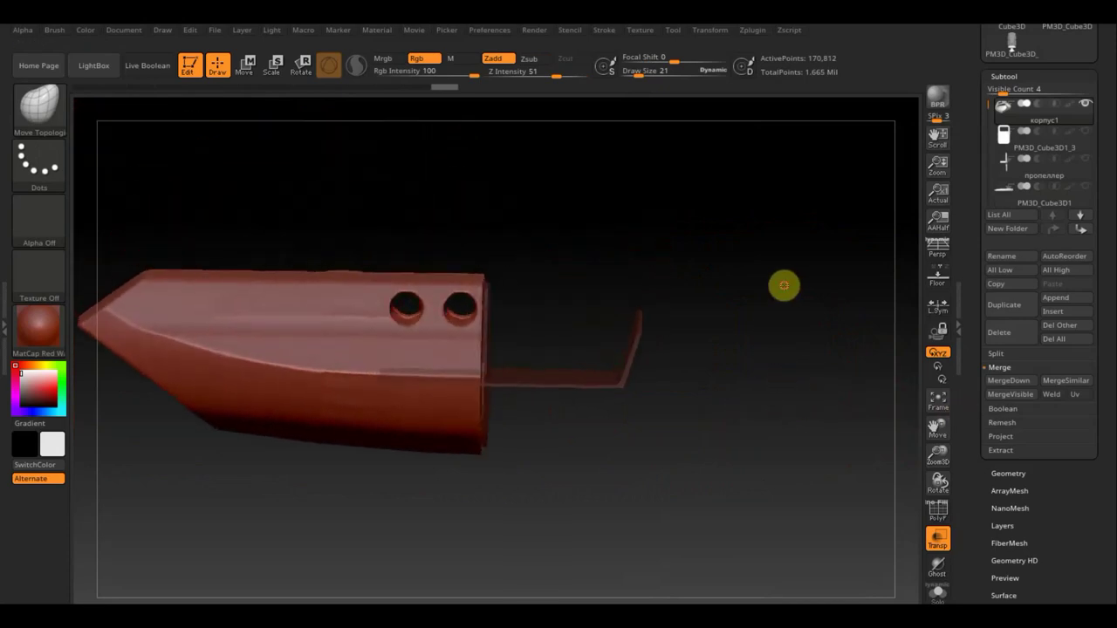
key("shift")
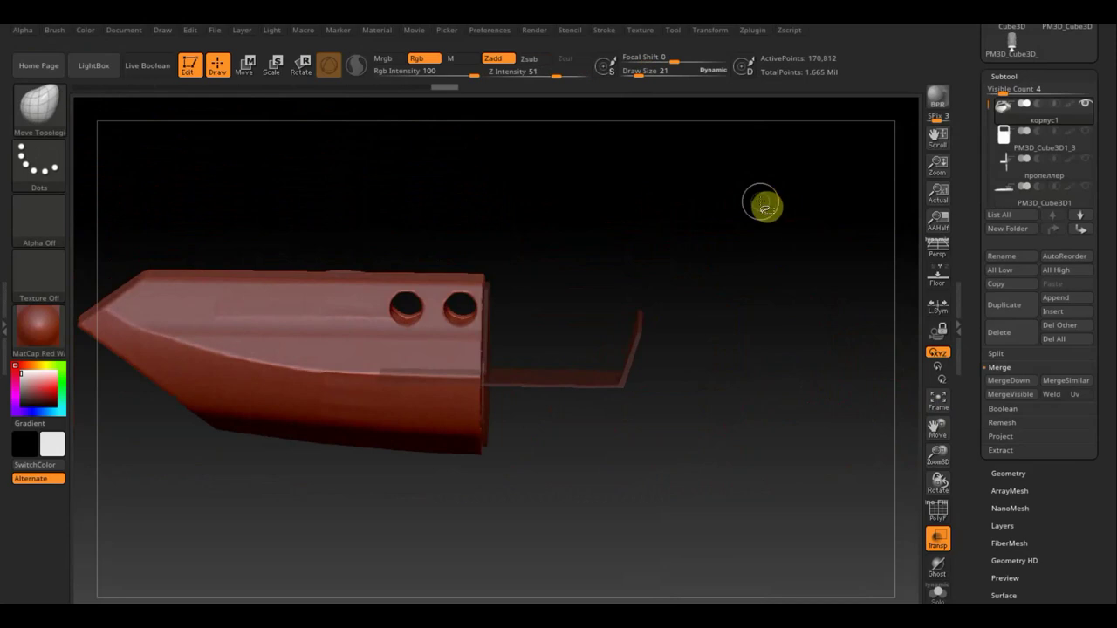
left_click(761, 200, "ctrl+shift")
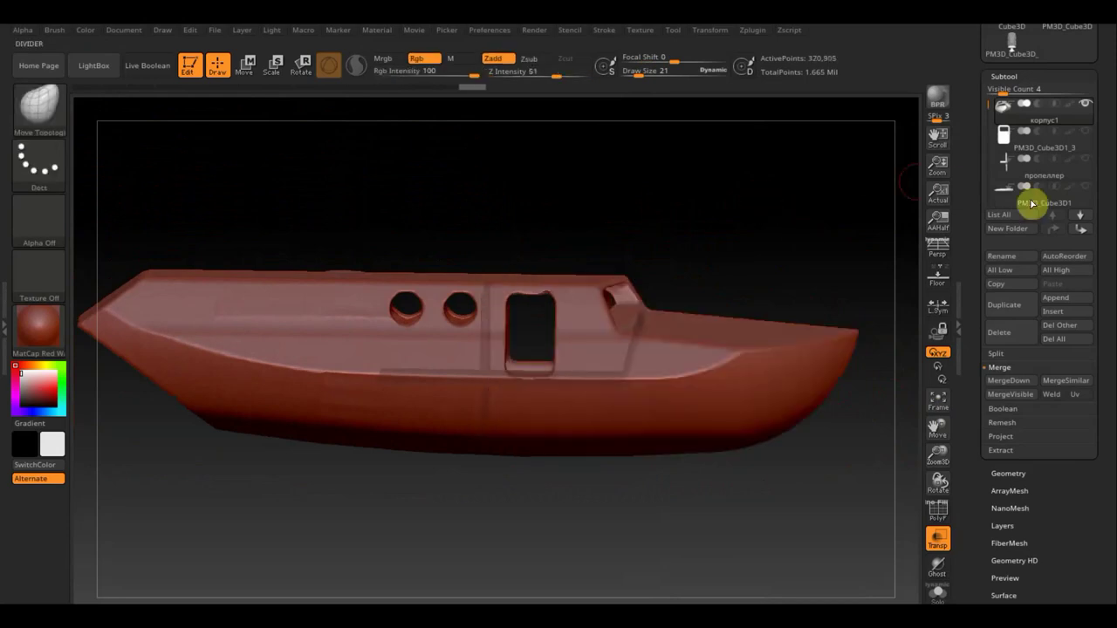
Pick PM3D_Cube3D1_9, mask the section under the cabin, and lower the unmasked part with Move
key("n")
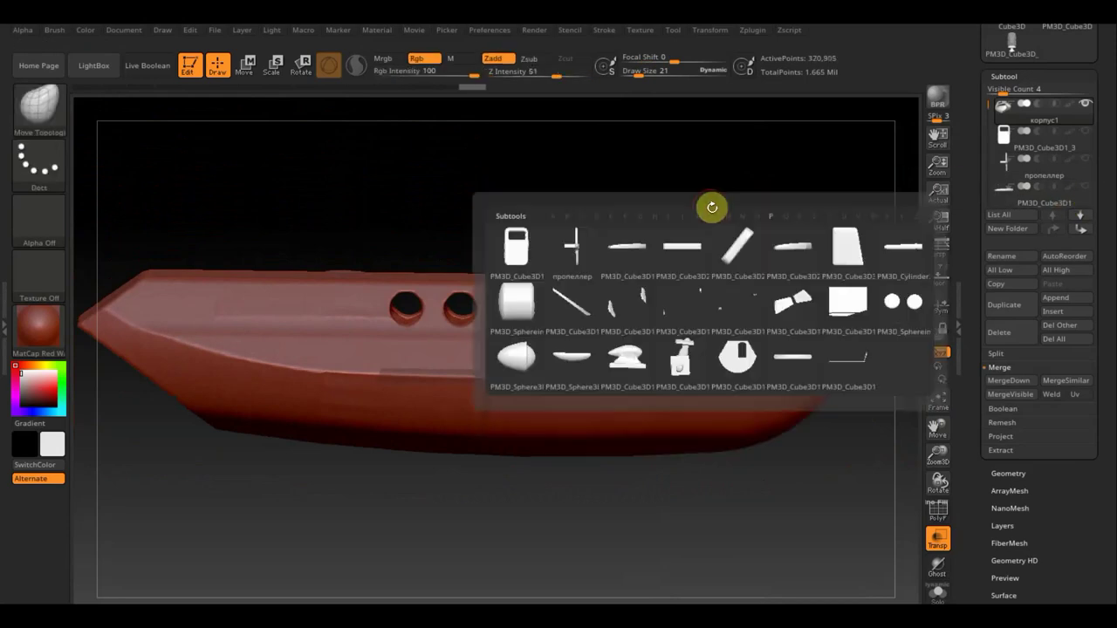
left_click(857, 375)
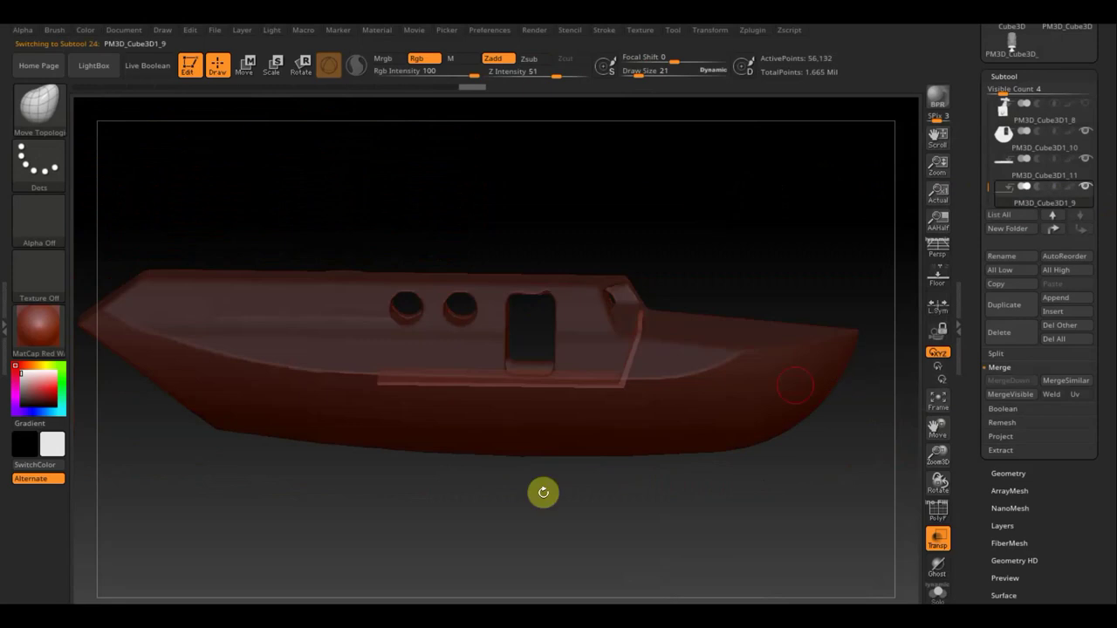
left_click_drag(680, 491, 410, 270, "ctrl")
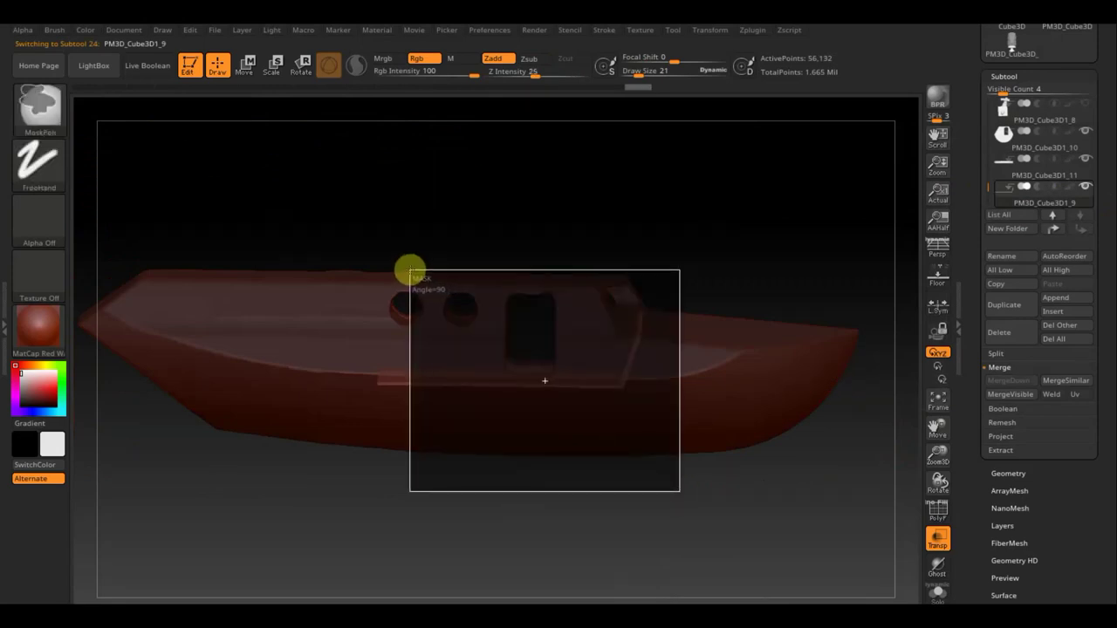
left_click_drag(411, 269, 494, 274, "ctrl")
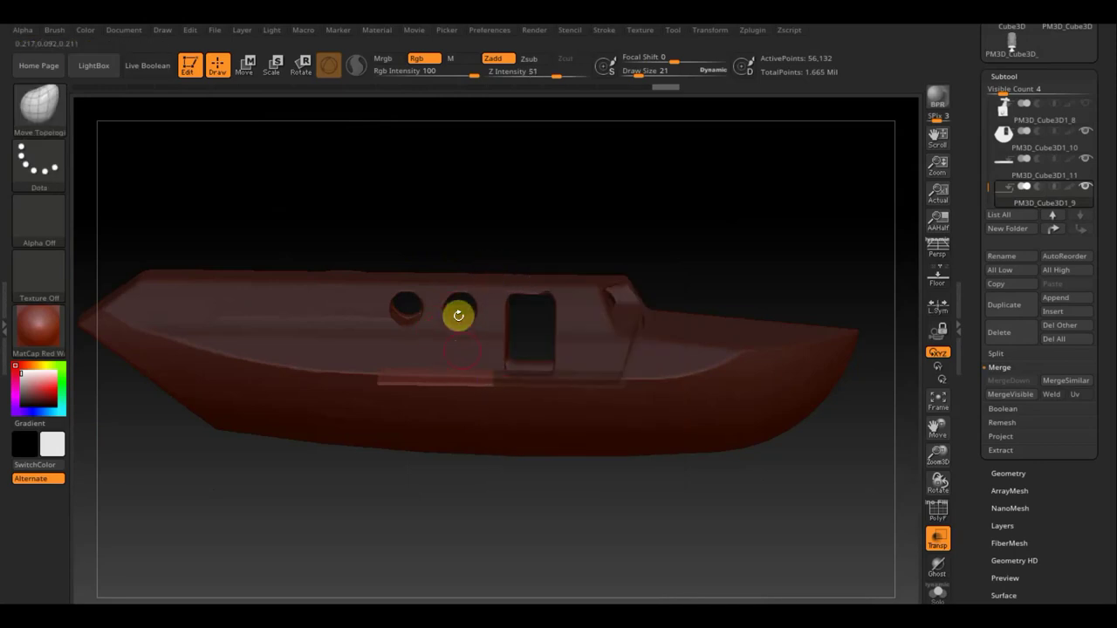
left_click(246, 65)
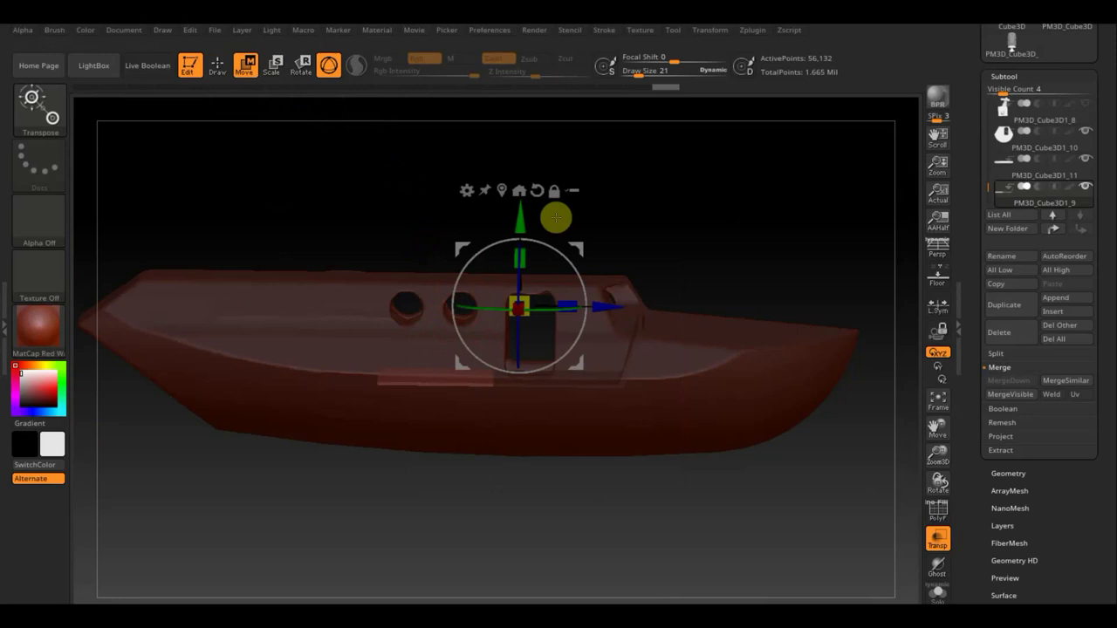
left_click_drag(520, 209, 518, 253)
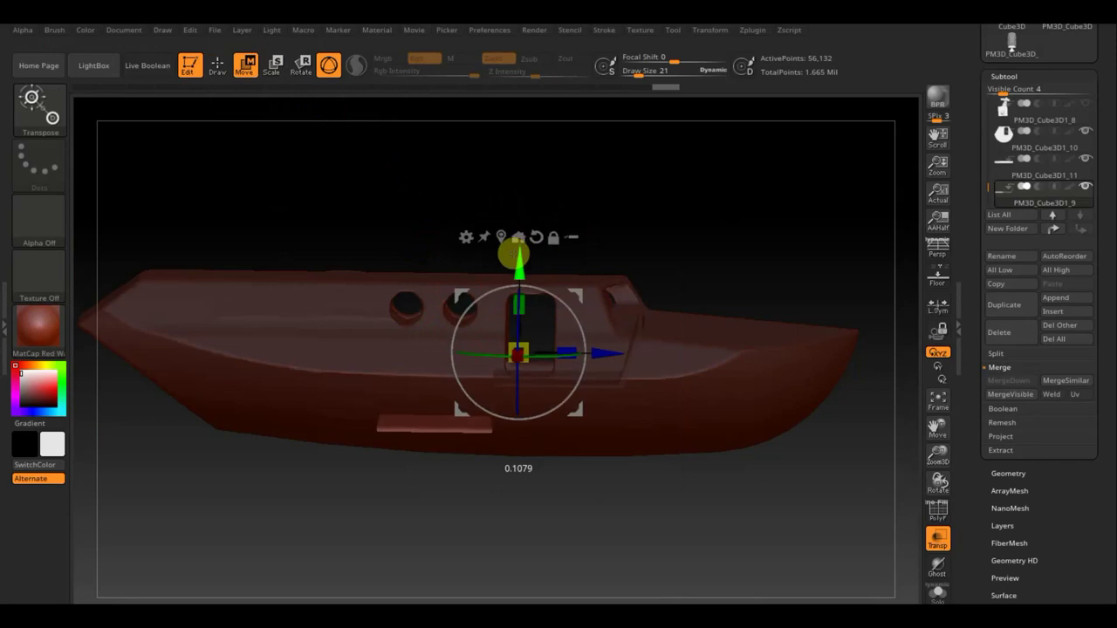
left_click_drag(759, 510, 735, 520)
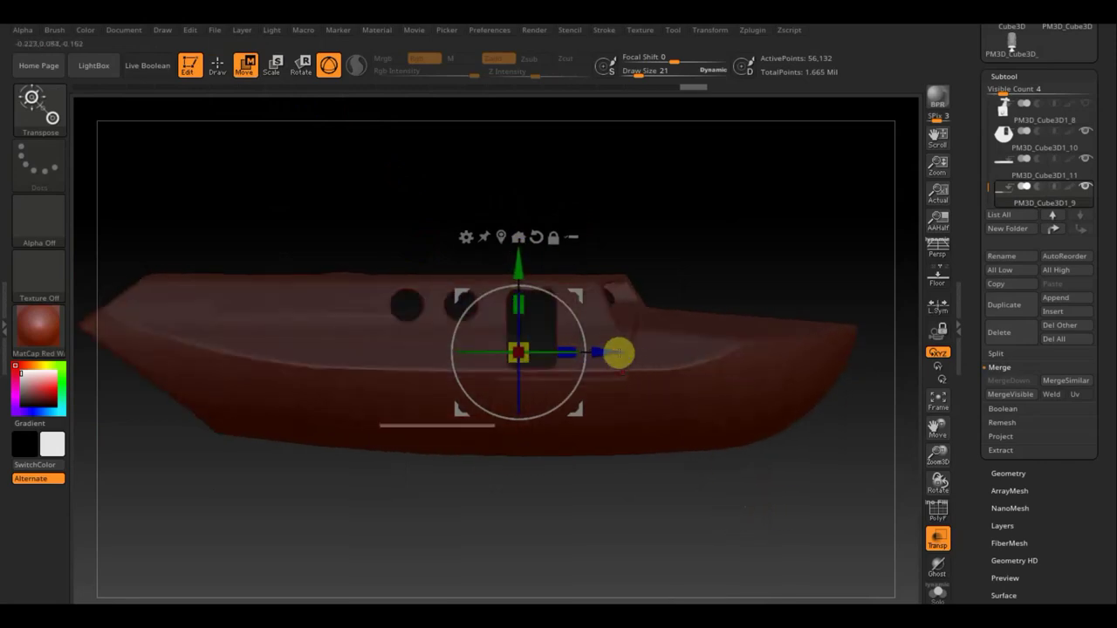
left_click_drag(609, 350, 600, 348)
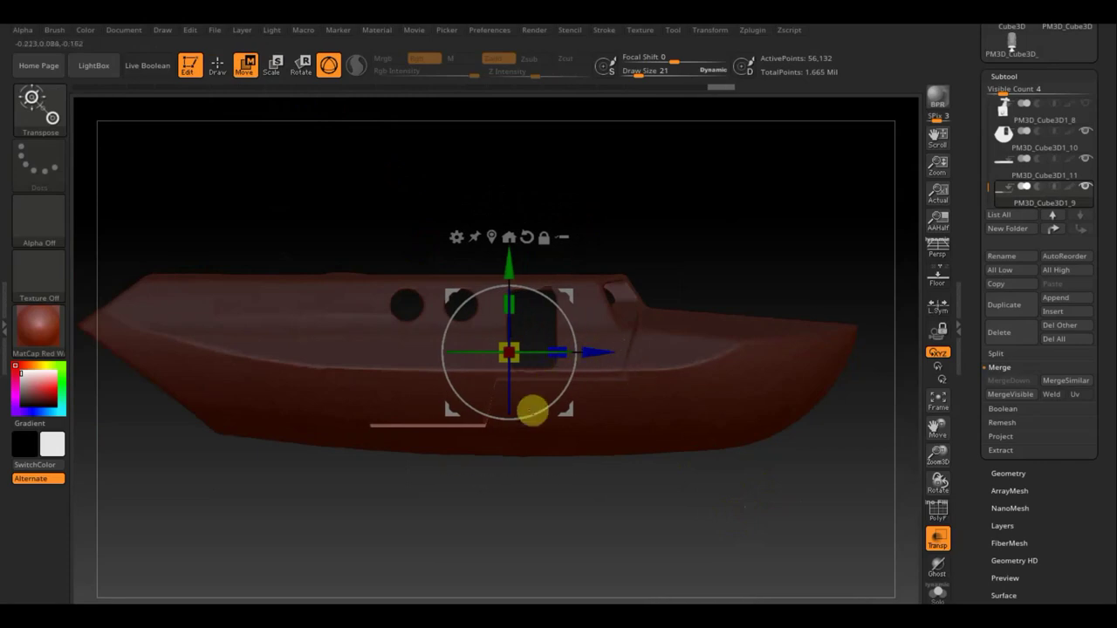
Remask the section under the cabin and stretch the lowered part toward the bow, about -0.35 in X
key("ctrl")
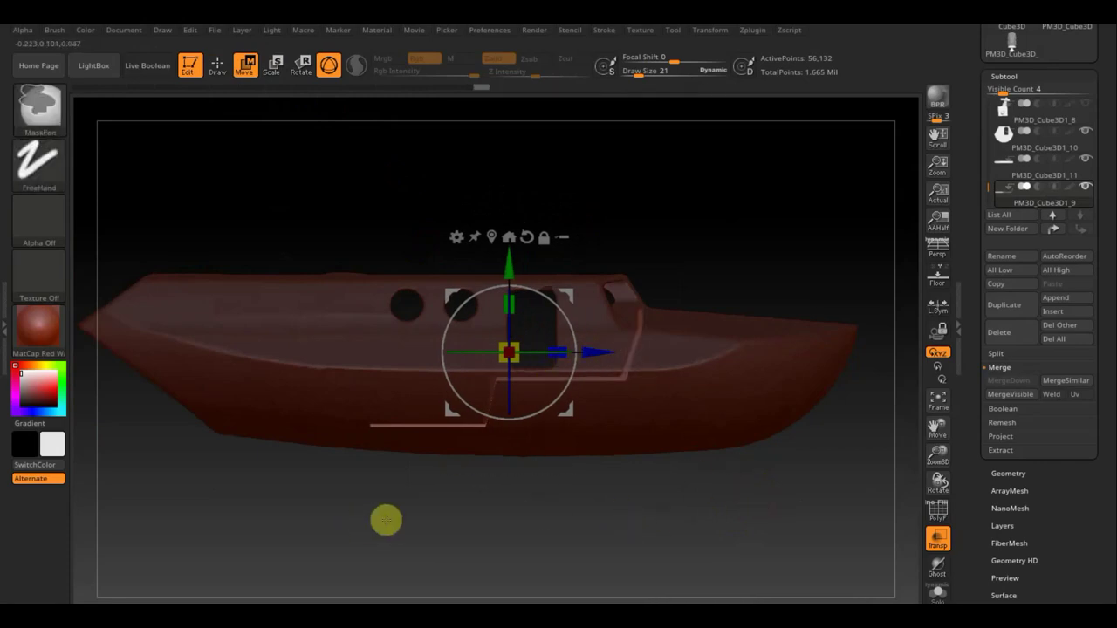
left_click_drag(761, 504, 384, 266, "ctrl")
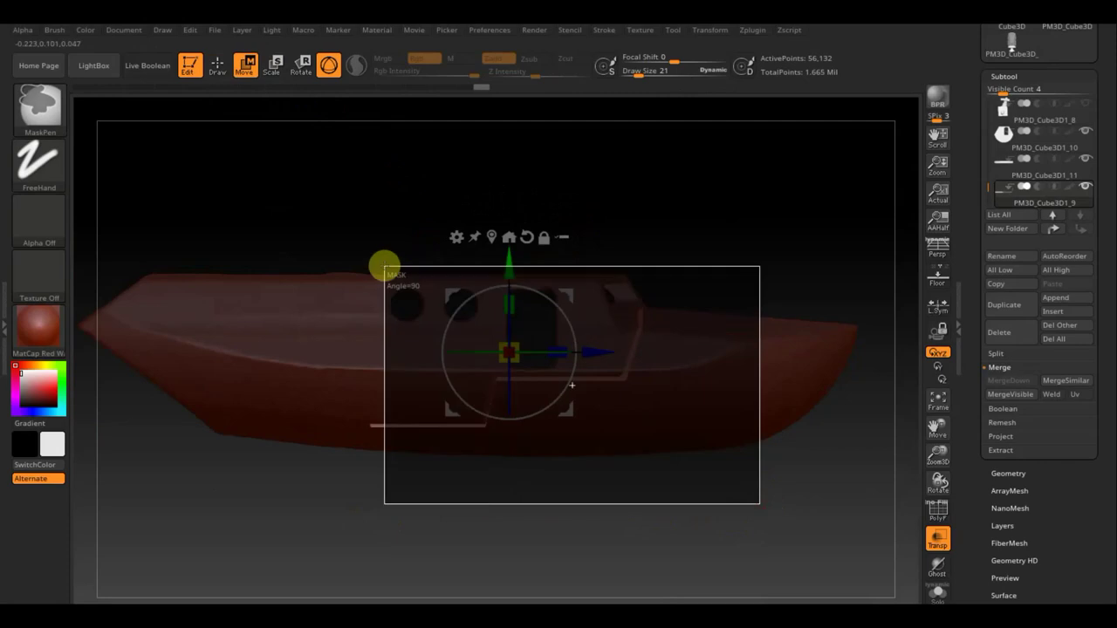
left_click_drag(384, 265, 387, 267, "ctrl")
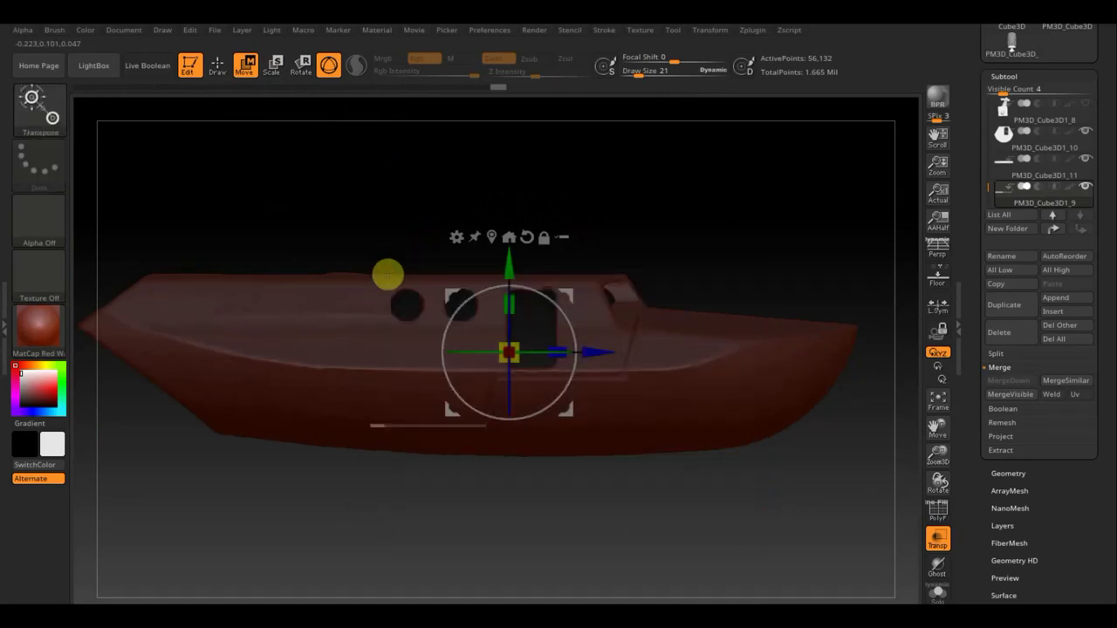
left_click_drag(599, 355, 449, 355)
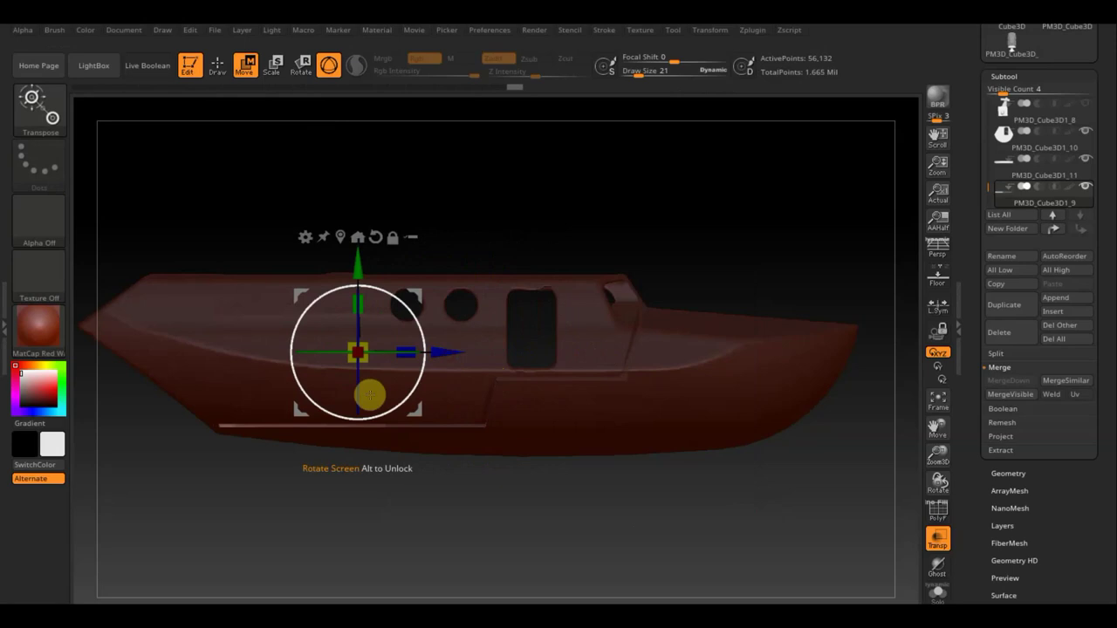
Narrow the stepped strip across the boat's width with the gizmo's X scale handle
left_click_drag(610, 517, 668, 519, "shift")
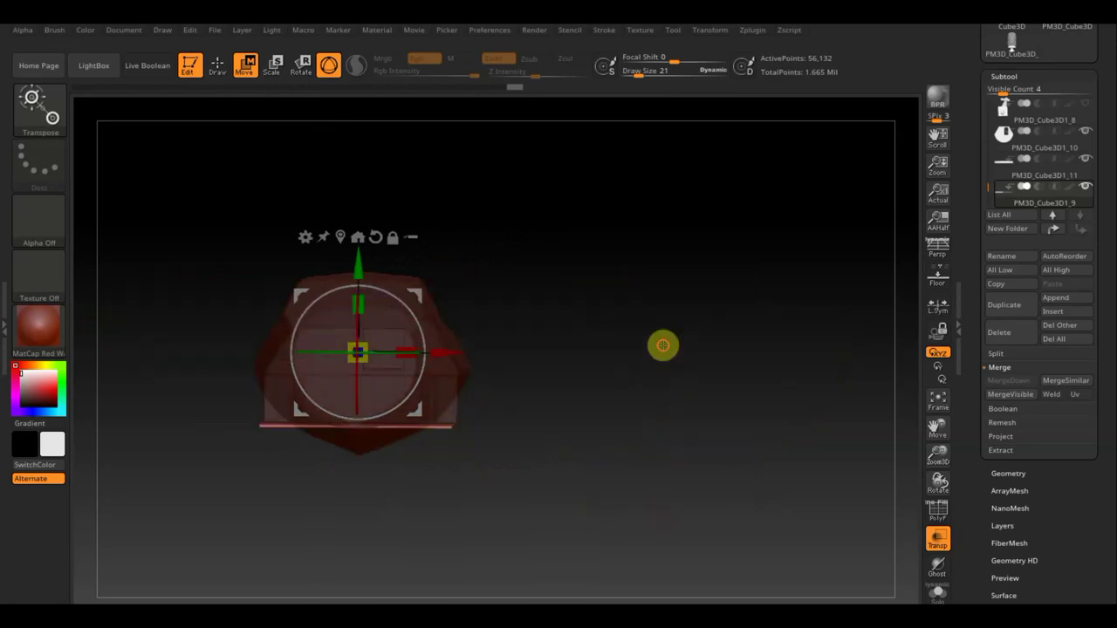
left_click_drag(672, 381, 658, 501, "shift")
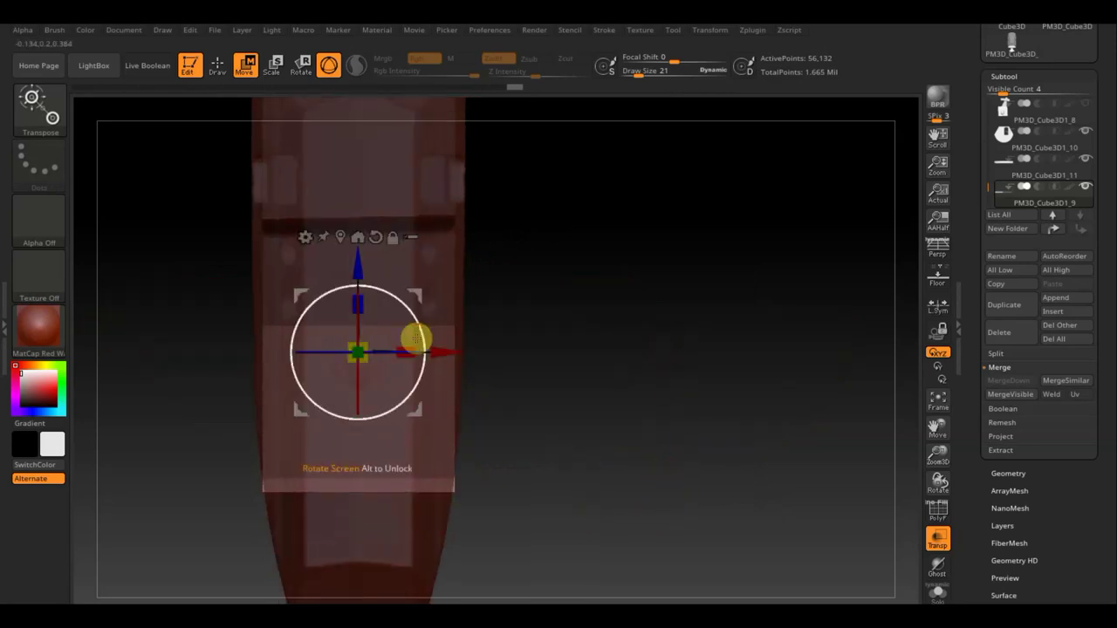
left_click_drag(410, 349, 404, 349)
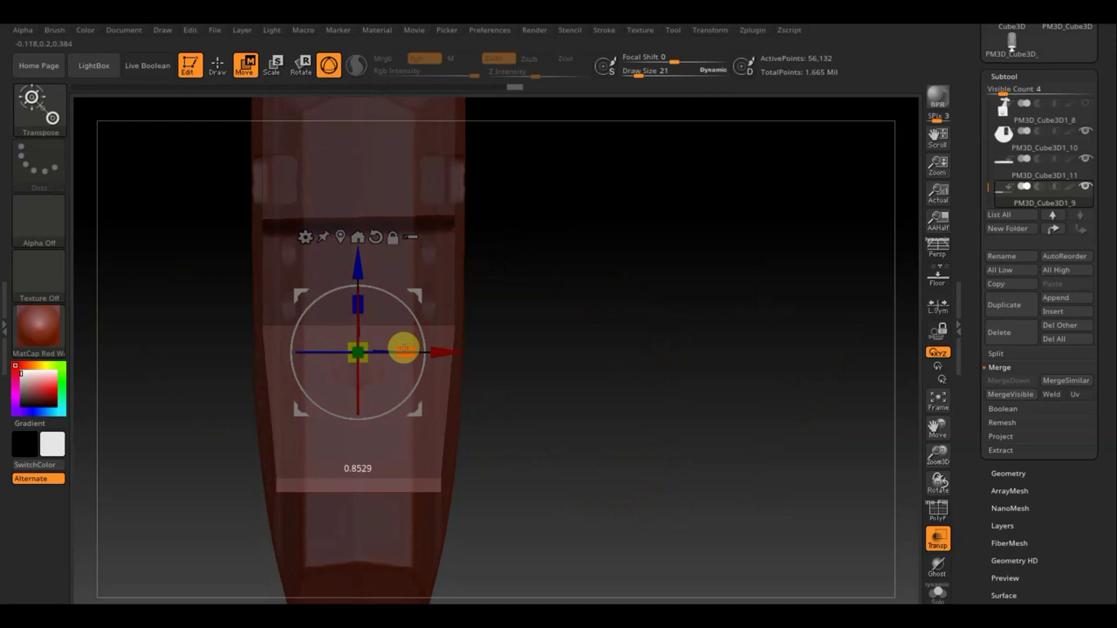
left_click_drag(598, 371, 566, 256, "alt")
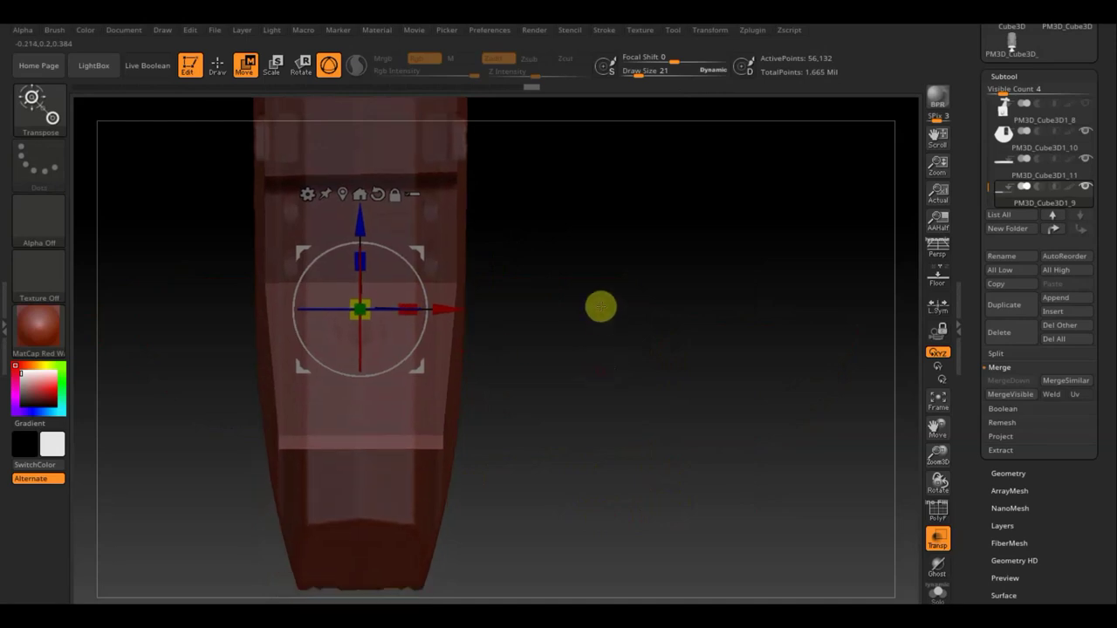
left_click_drag(626, 311, 611, 145)
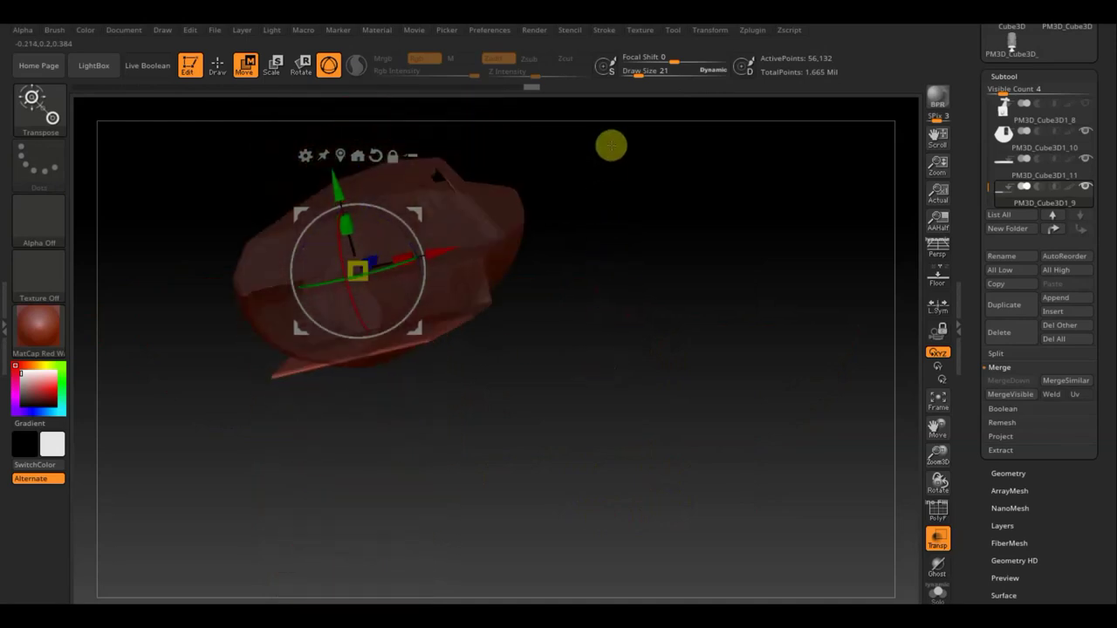
left_click_drag(670, 217, 686, 272)
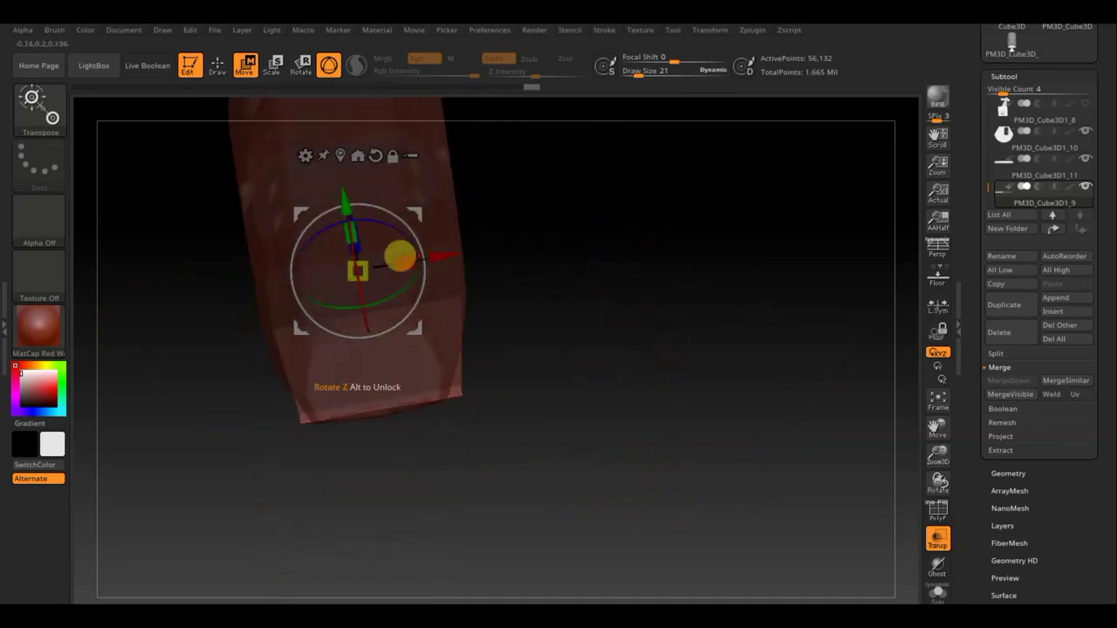
left_click_drag(397, 260, 387, 260)
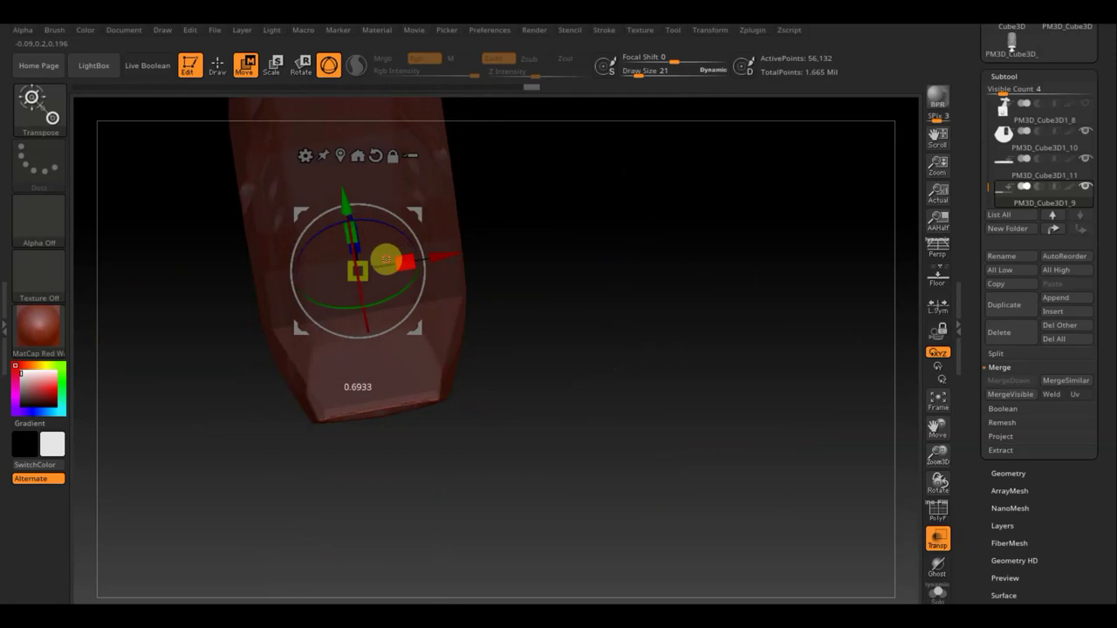
Shift the strip down about -0.14 along Z inside the hull, then return to Draw mode
left_click_drag(716, 317, 721, 396)
left_click_drag(347, 185, 354, 294)
mouse_move(571, 295)
left_mouse_down()
mouse_move(608, 295)
mouse_move(588, 170)
mouse_move(561, 145)
mouse_move(723, 279)
mouse_move(719, 401)
left_mouse_up()
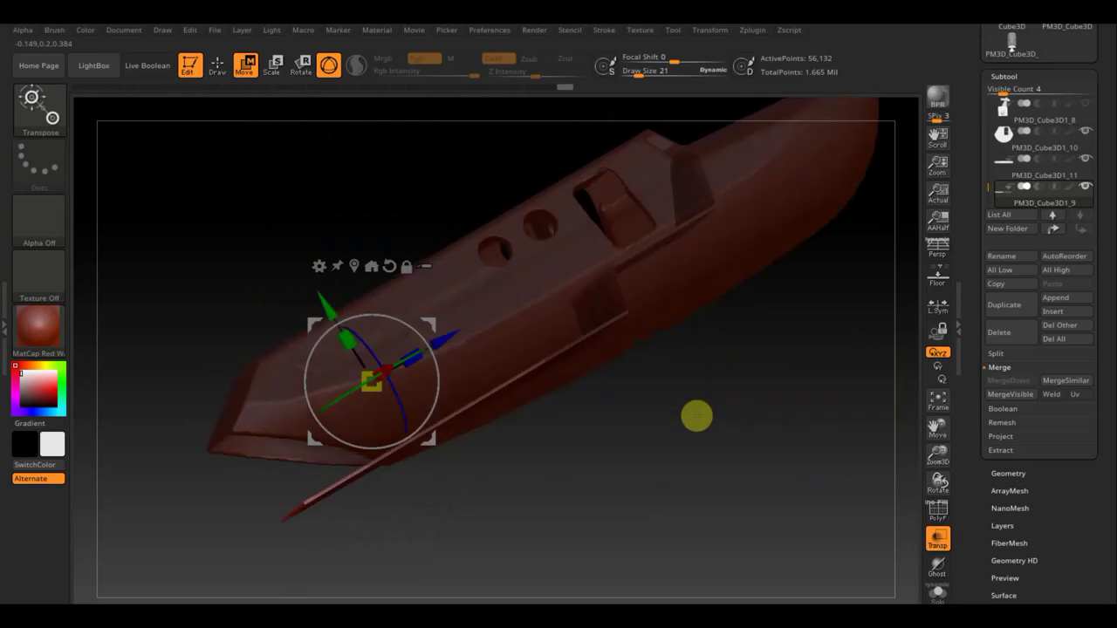
left_click_drag(584, 393, 635, 423, "shift")
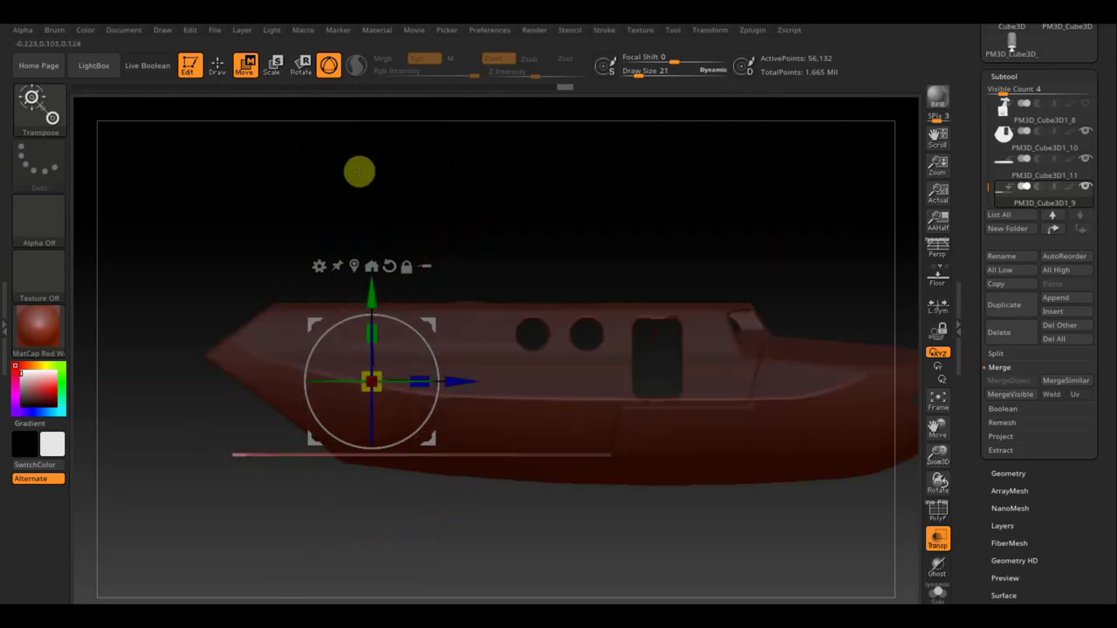
left_click(217, 65)
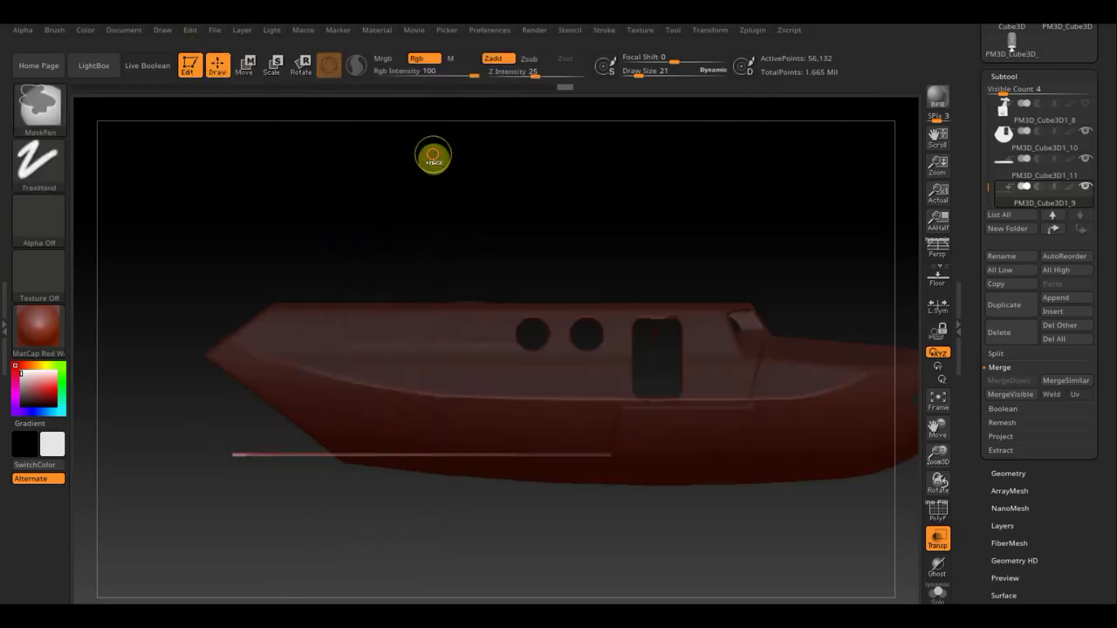
Trim the bow end off the PM3D_Cube3D1_9 strip with TrimRect, leaving 52,940 points
key("ctrl+shift")
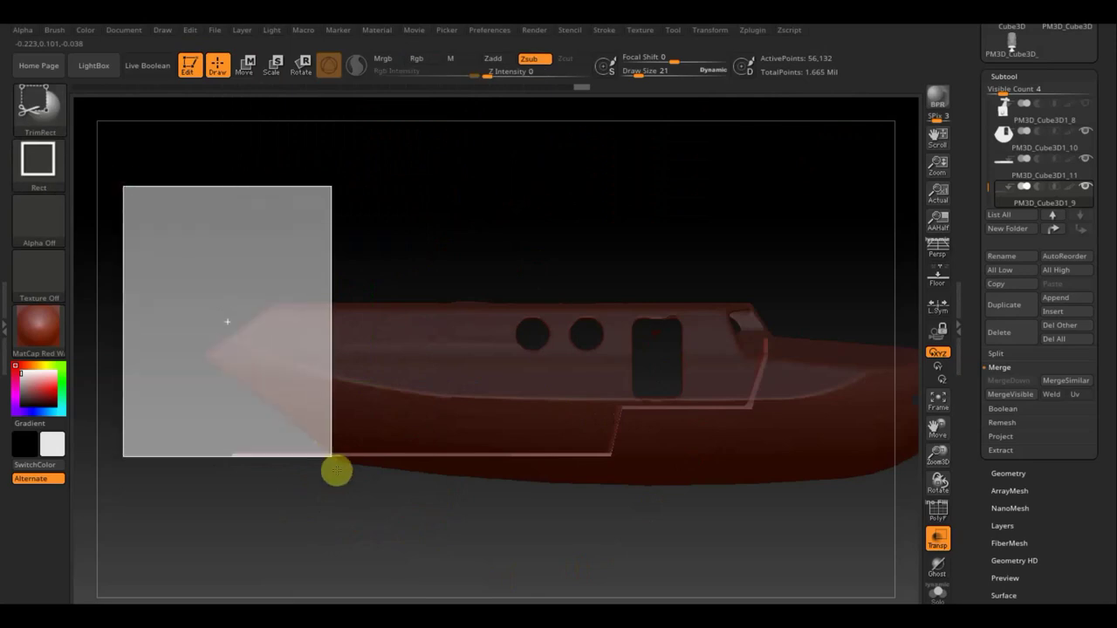
left_click_drag(230, 338, 336, 468, "ctrl+shift")
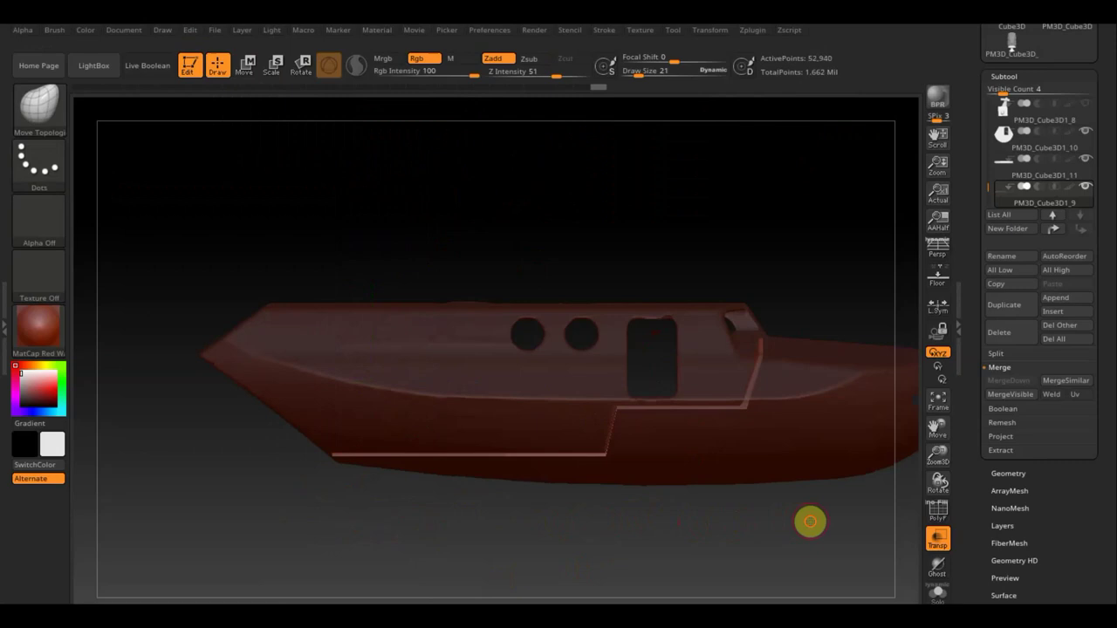
left_click_drag(706, 526, 686, 517)
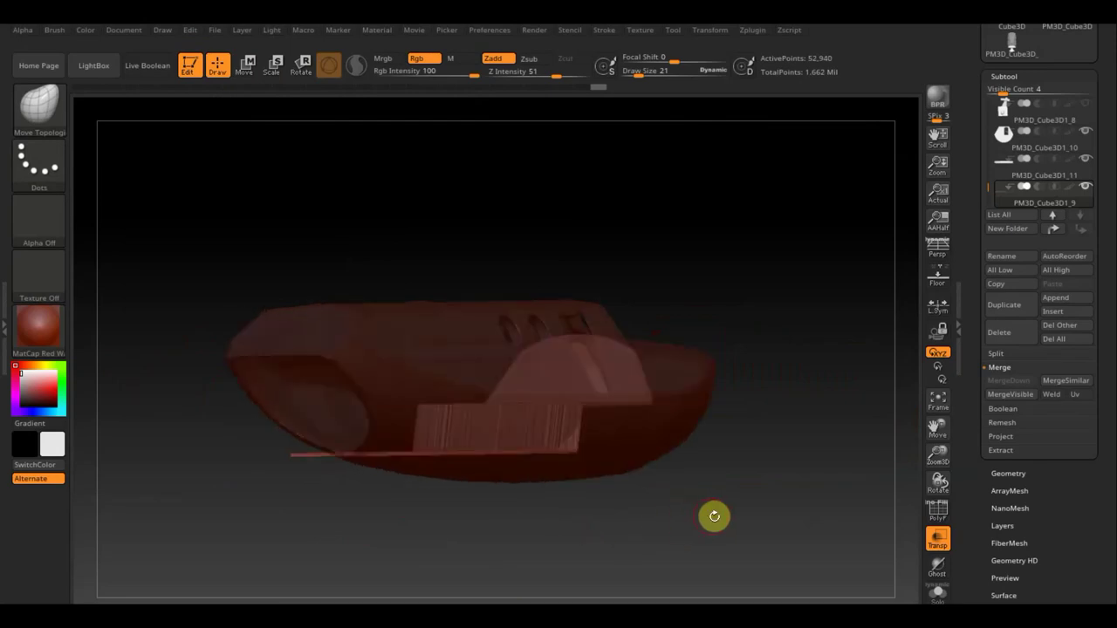
mouse_move(1090, 529)
left_mouse_down()
mouse_move(1080, 424)
mouse_move(1042, 424)
left_mouse_up()
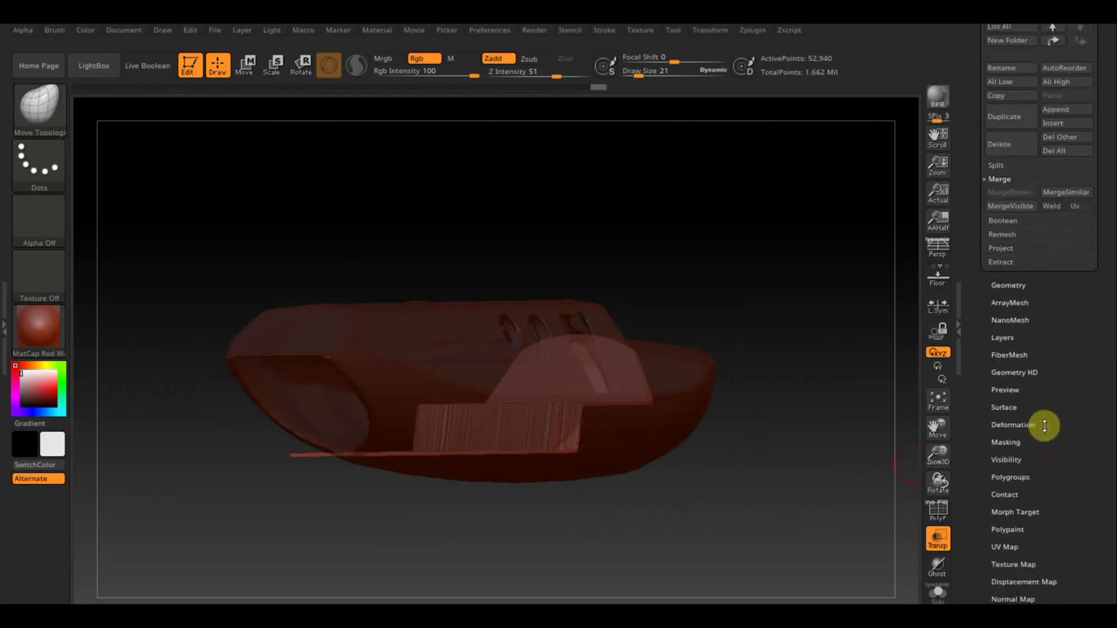
Try Deformation > Polish on the bottom plate, then undo it
left_click(1017, 416)
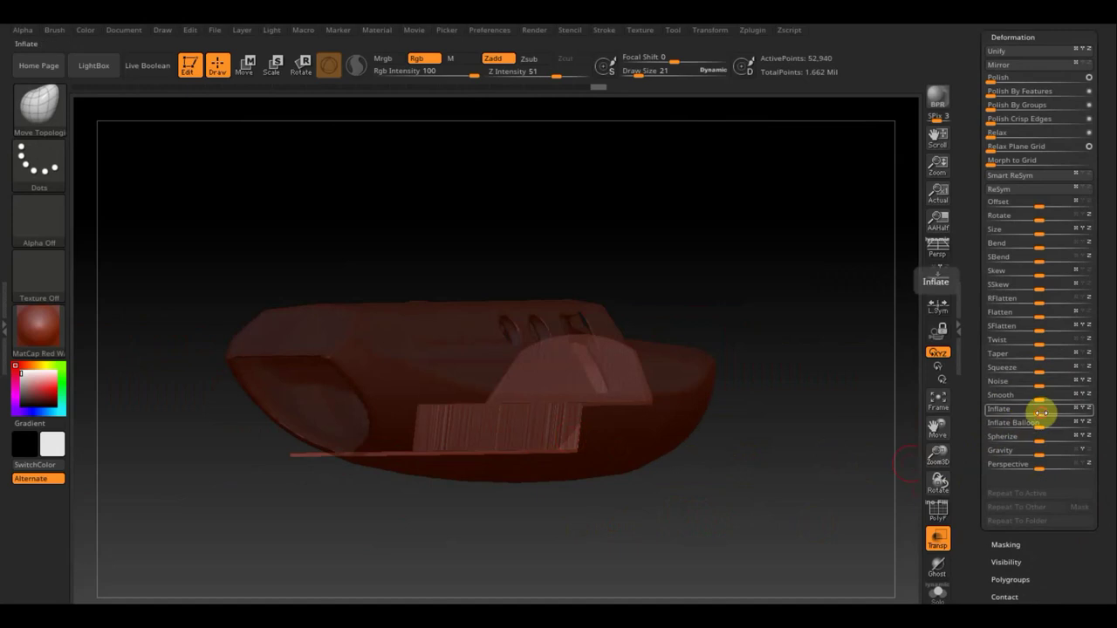
left_click(1041, 412)
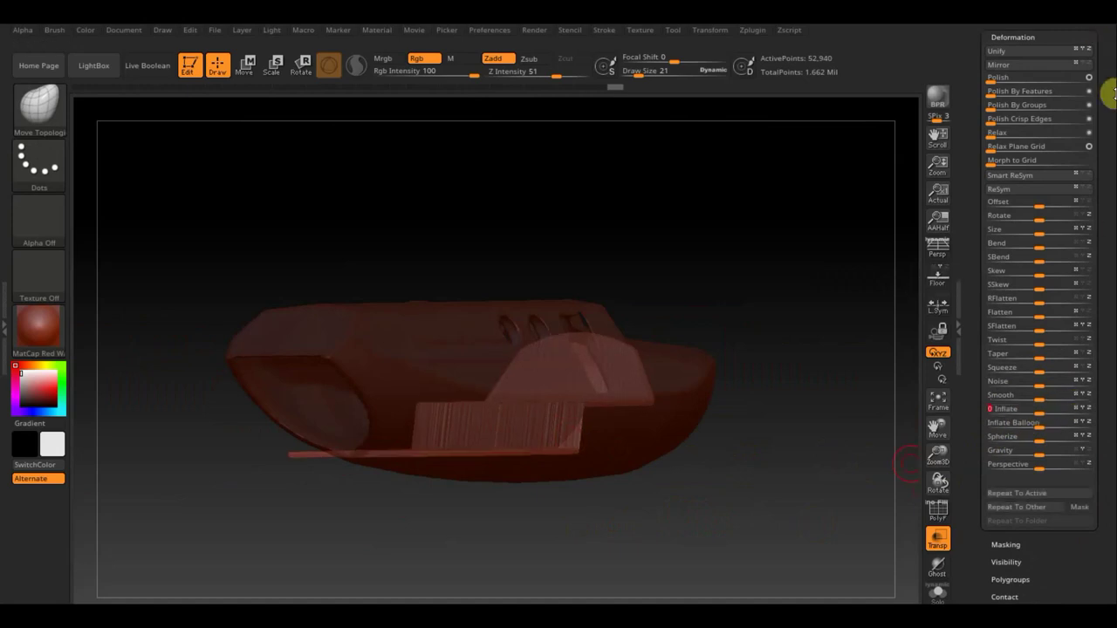
scroll(1114, 201, "up", 3)
left_click(1012, 153)
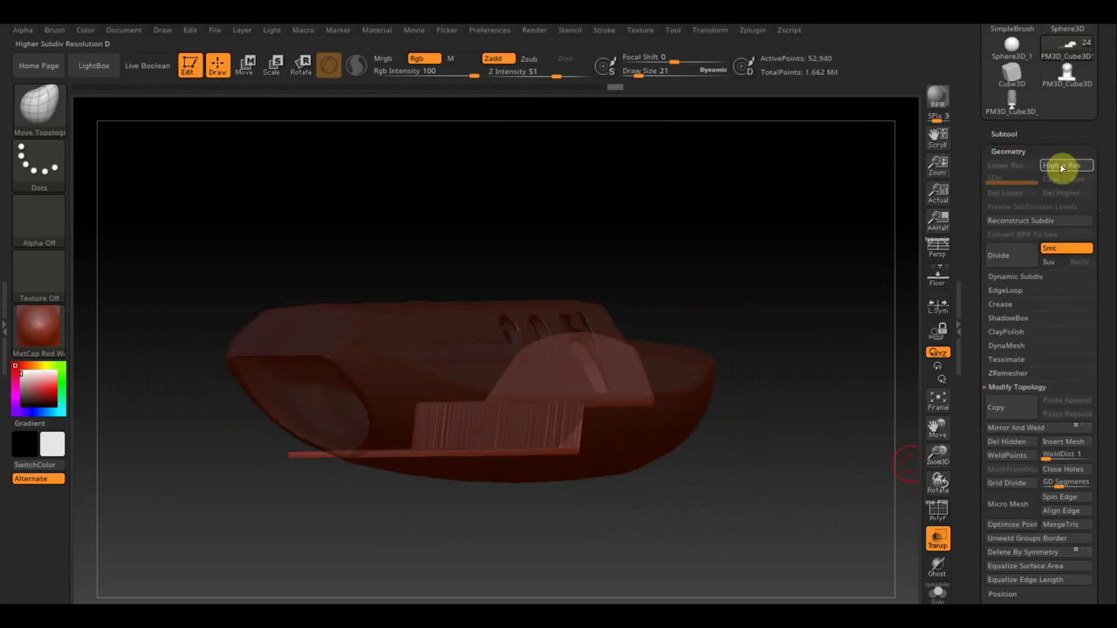
mouse_move(1109, 282)
left_mouse_down()
mouse_move(1105, 140)
mouse_move(1097, 187)
mouse_move(1109, 250)
left_mouse_up()
left_click(1023, 377)
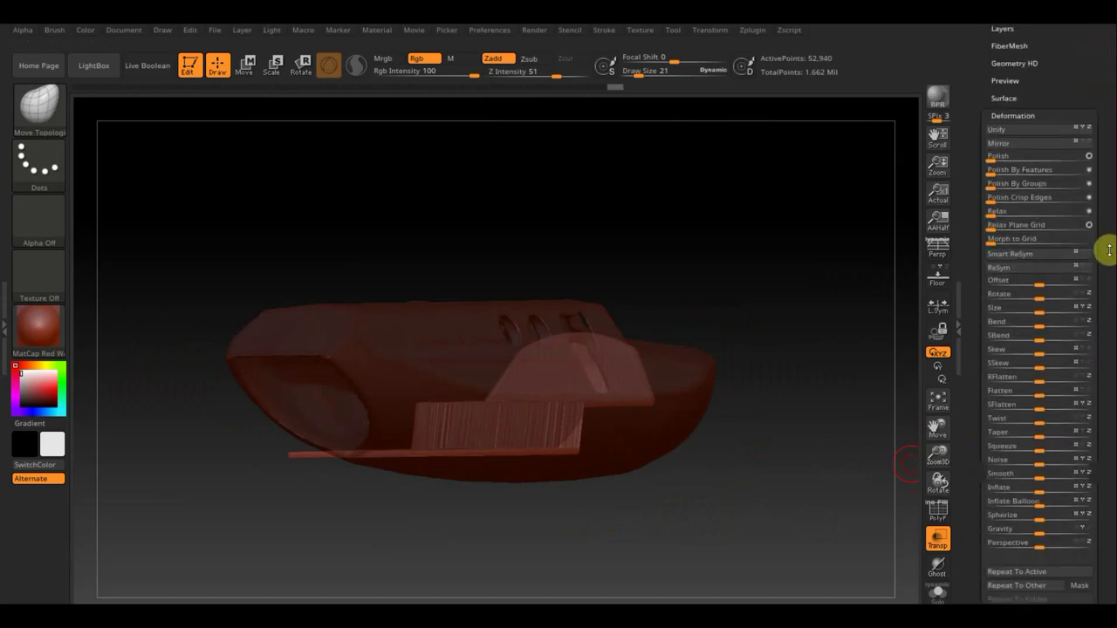
left_click(995, 156)
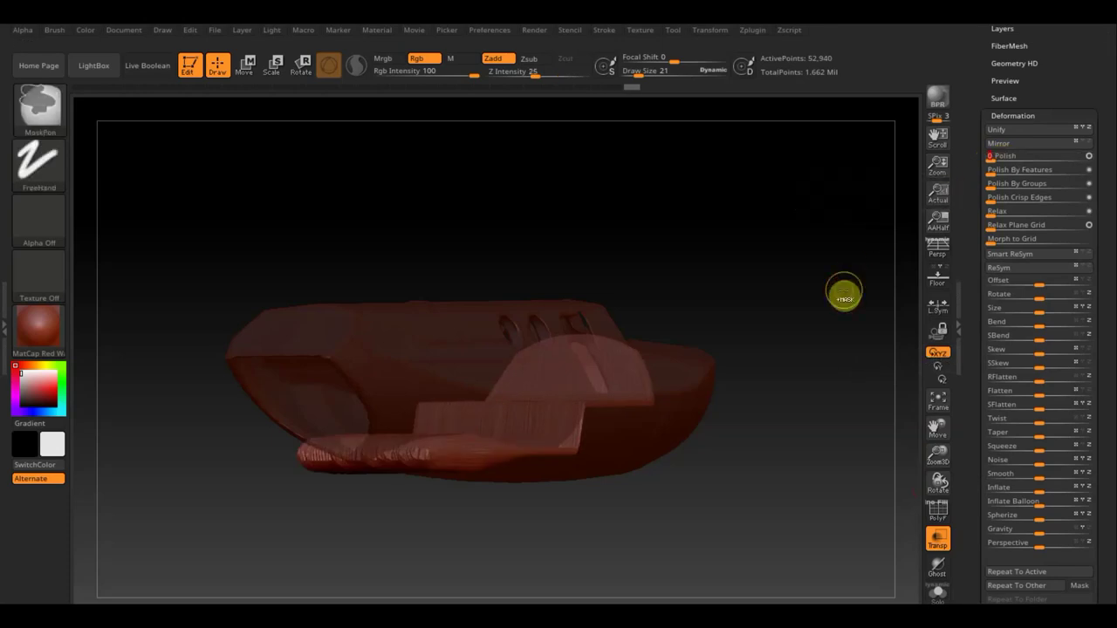
key("ctrl+z")
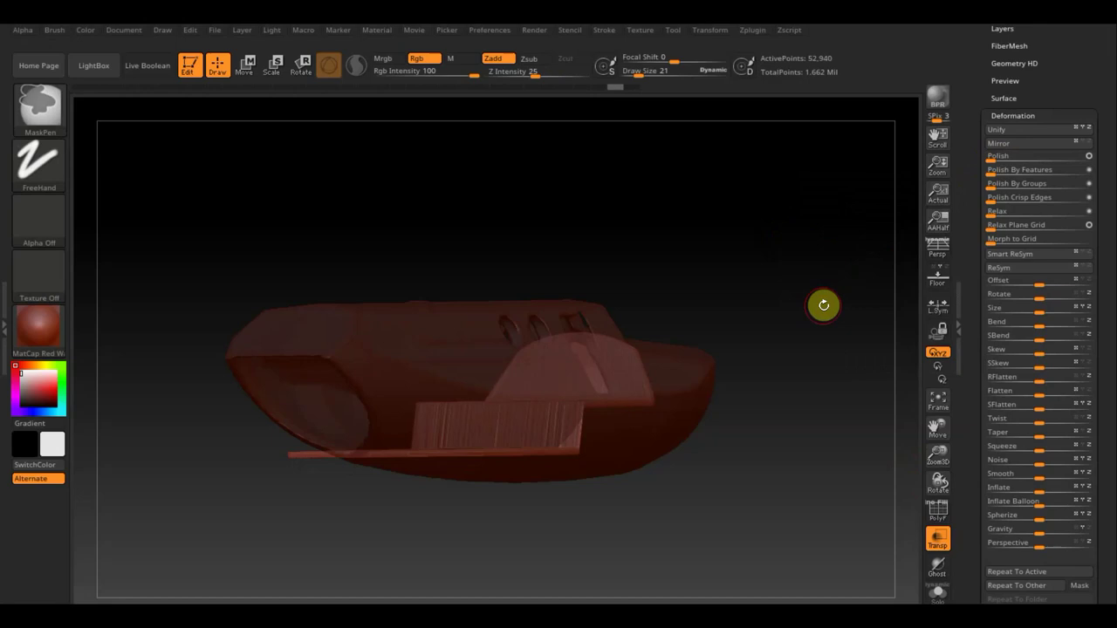
Show the Geometry > DynaMesh settings and turn on the PolyF polygon frame
left_click_drag(1071, 69, 1072, 137)
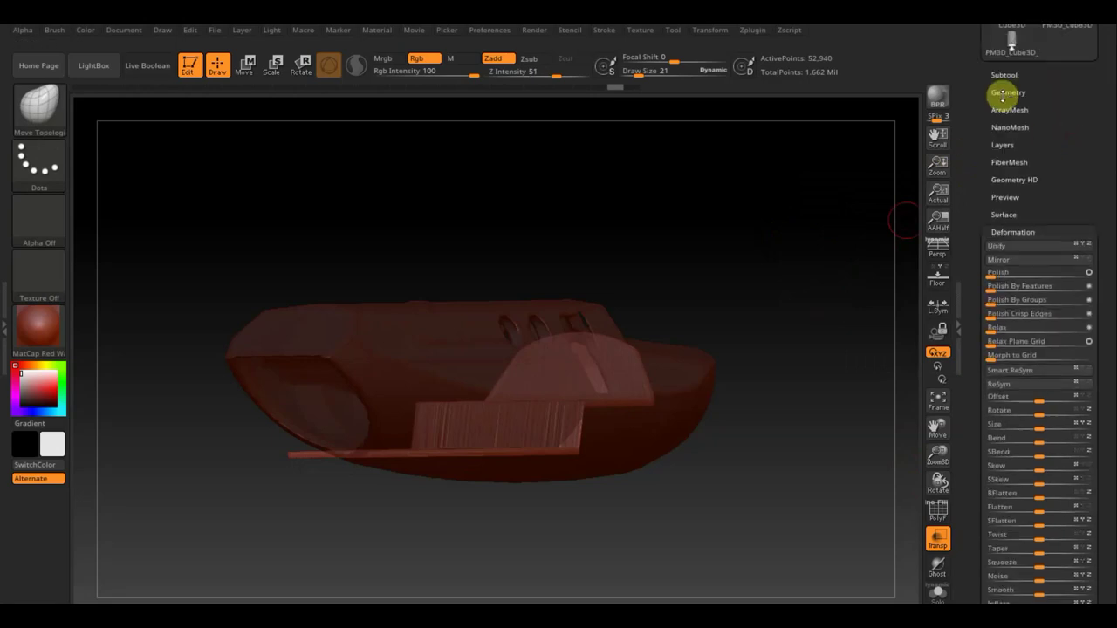
left_click(1002, 93)
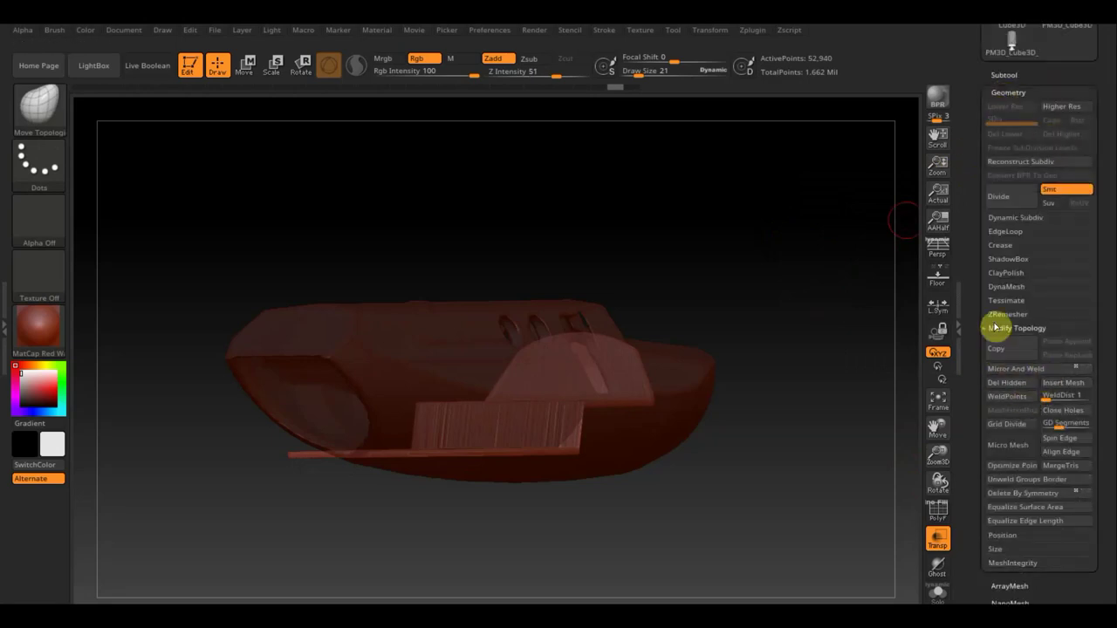
left_click(1015, 288)
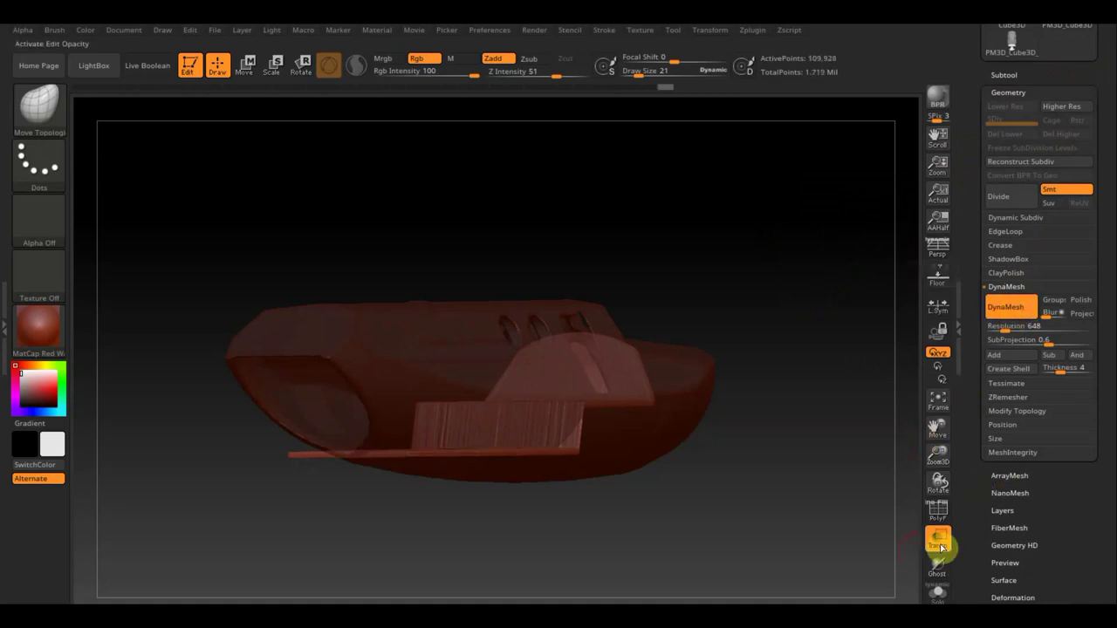
left_click(938, 513)
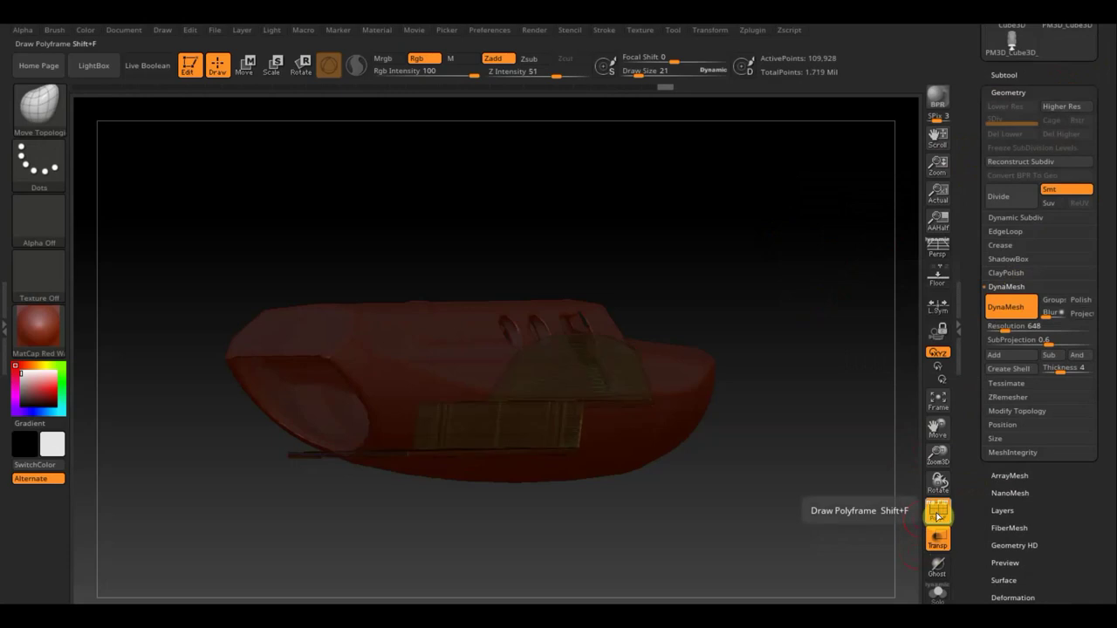
scroll(816, 510, "up", 5)
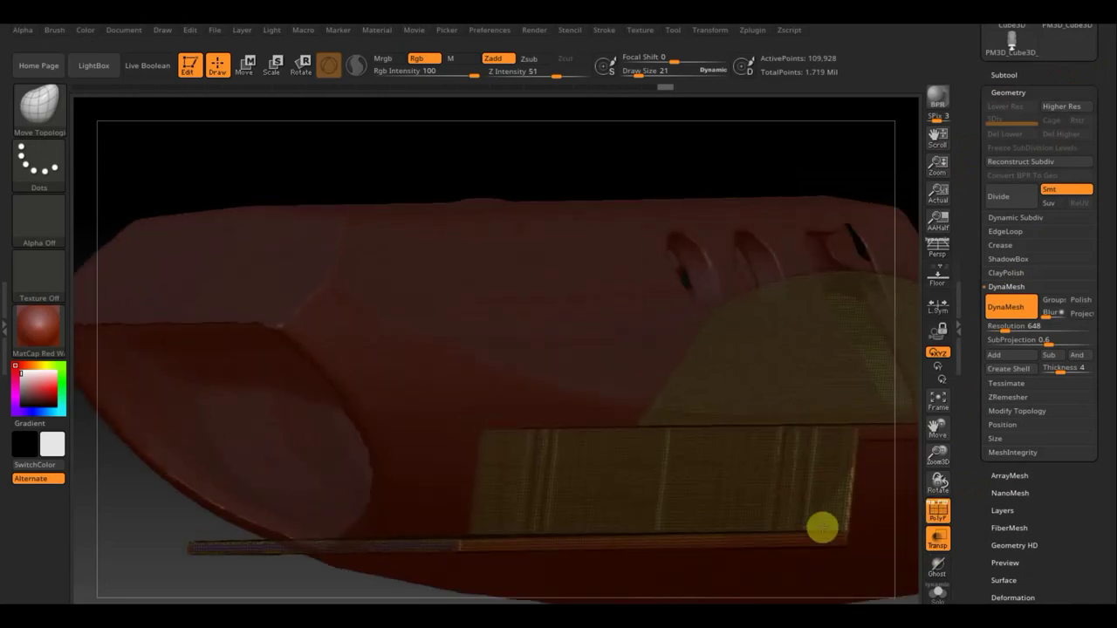
scroll(822, 527, "down", 5)
left_click_drag(788, 419, 886, 431)
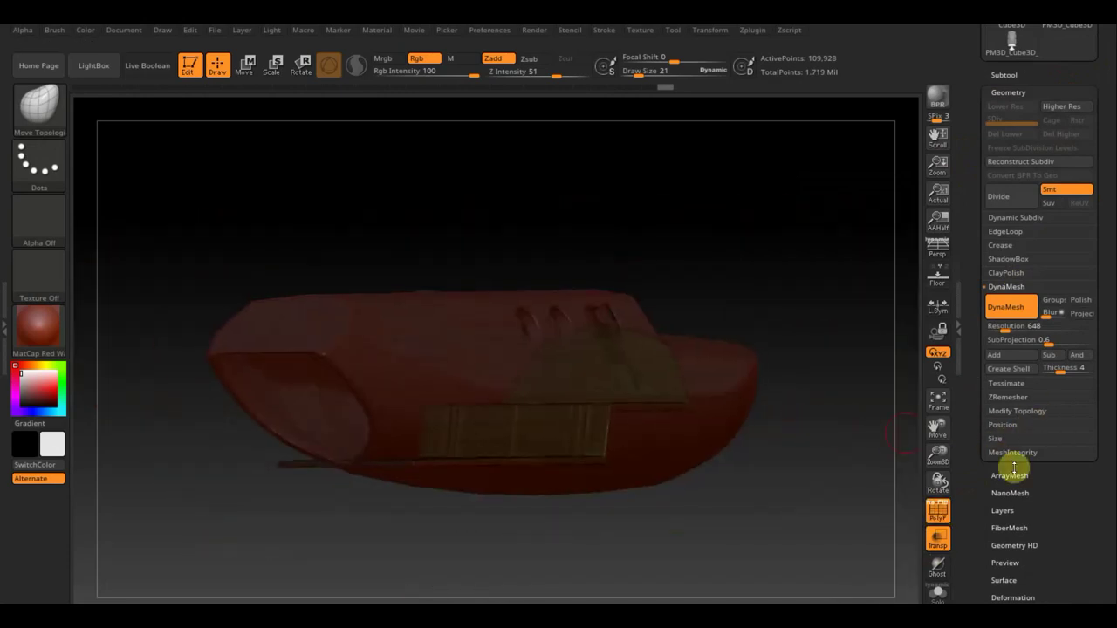
scroll(1045, 471, "down", 3)
scroll(1039, 428, "down", 1)
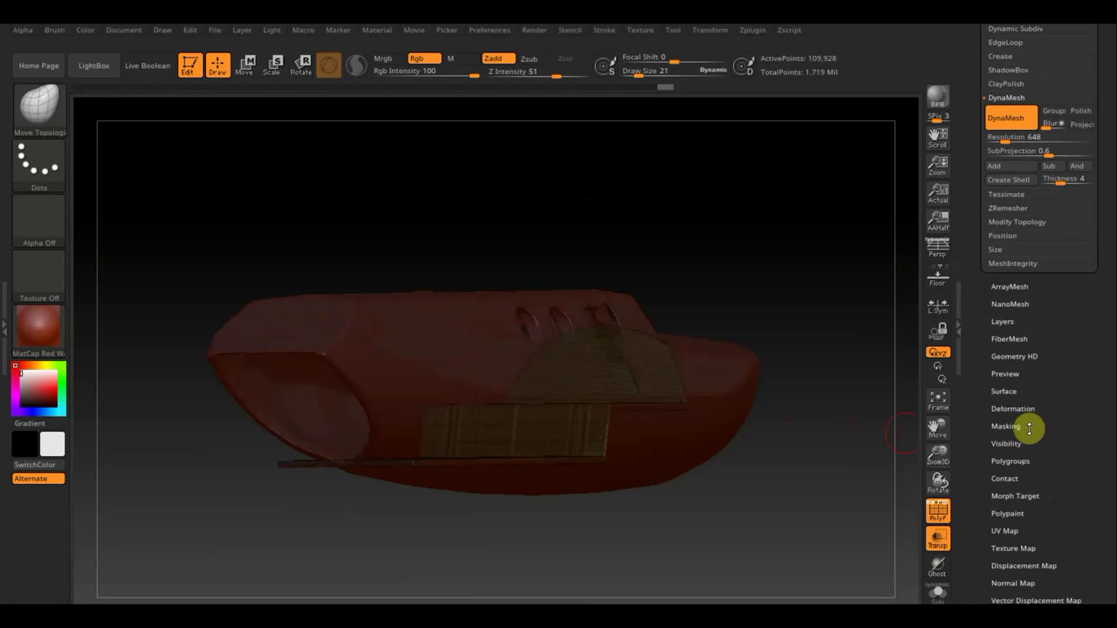
Polish the active mesh smoother with Deformation > Polish, leaving 109,928 points
left_click(1012, 409)
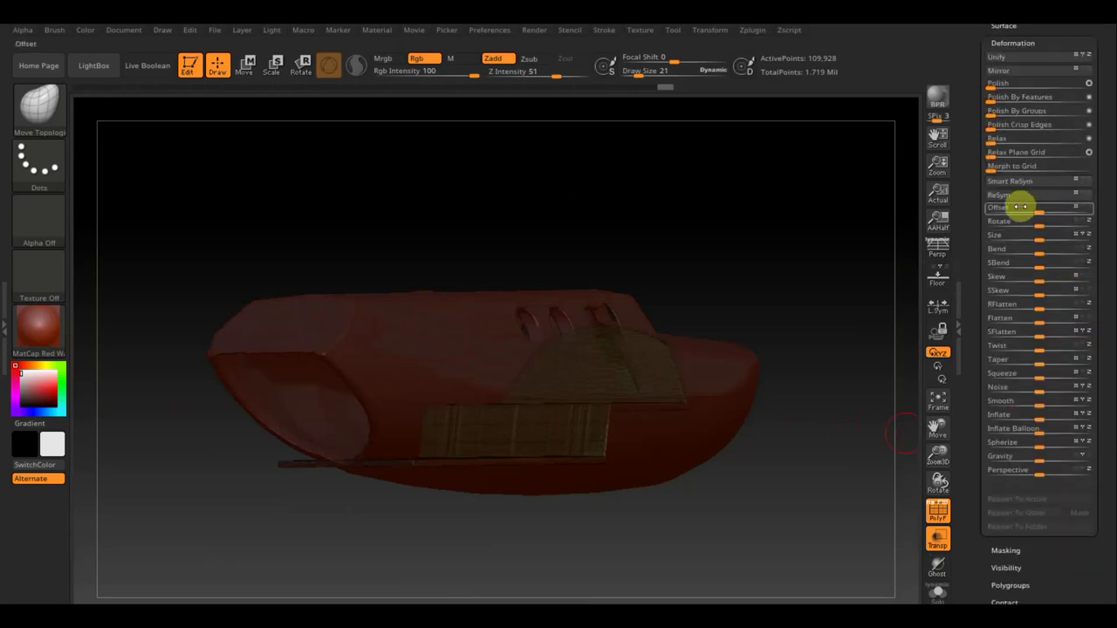
left_click(994, 85)
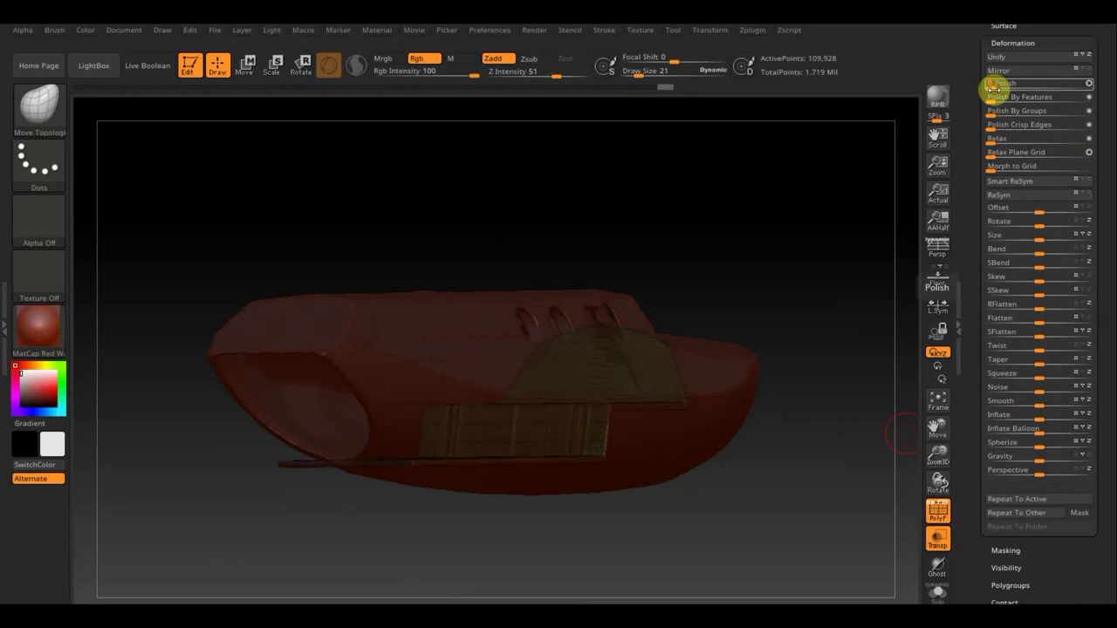
mouse_move(837, 224)
left_mouse_down()
mouse_move(798, 239)
mouse_move(756, 280)
mouse_move(755, 329)
mouse_move(798, 323)
mouse_move(742, 409)
mouse_move(753, 97)
mouse_move(713, 242)
left_mouse_up()
mouse_move(680, 300)
left_mouse_down()
mouse_move(653, 285)
mouse_move(709, 302)
mouse_move(652, 296)
mouse_move(723, 309)
mouse_move(713, 336)
mouse_move(723, 396)
mouse_move(705, 385)
mouse_move(725, 421)
mouse_move(703, 491)
mouse_move(697, 442)
mouse_move(739, 463)
mouse_move(710, 462)
mouse_move(689, 396)
mouse_move(746, 75)
mouse_move(701, 337)
mouse_move(728, 392)
left_mouse_up()
From a long side view, mask a rectangular area of the boat for moving
mouse_move(742, 261)
left_mouse_down()
mouse_move(762, 265)
mouse_move(756, 338)
left_mouse_up()
left_click_drag(648, 550, 321, 424, "ctrl")
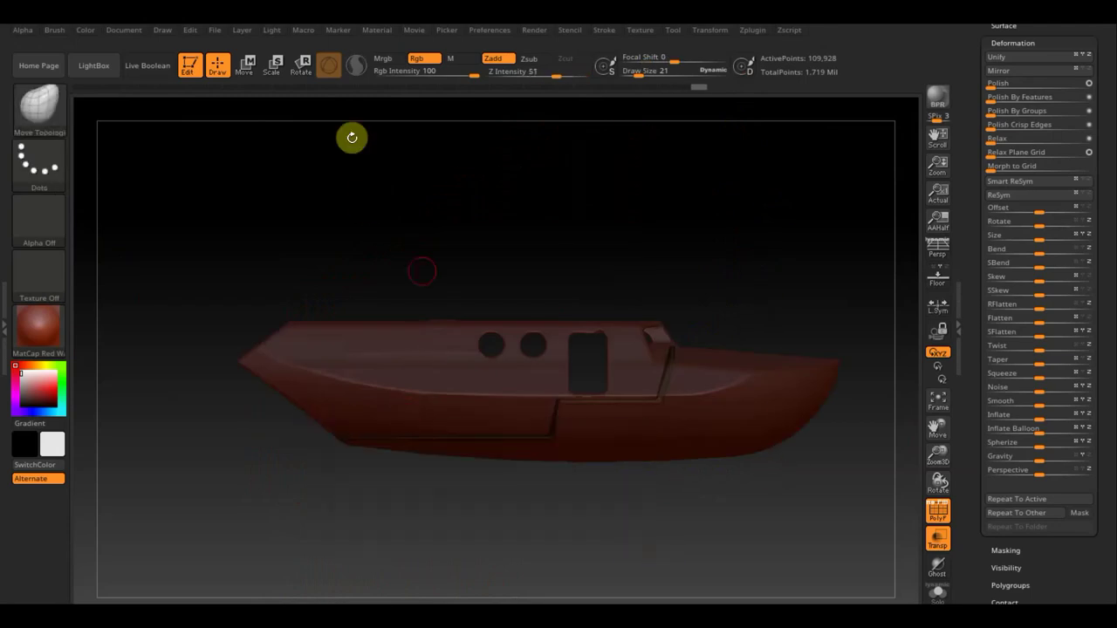
left_click(247, 63)
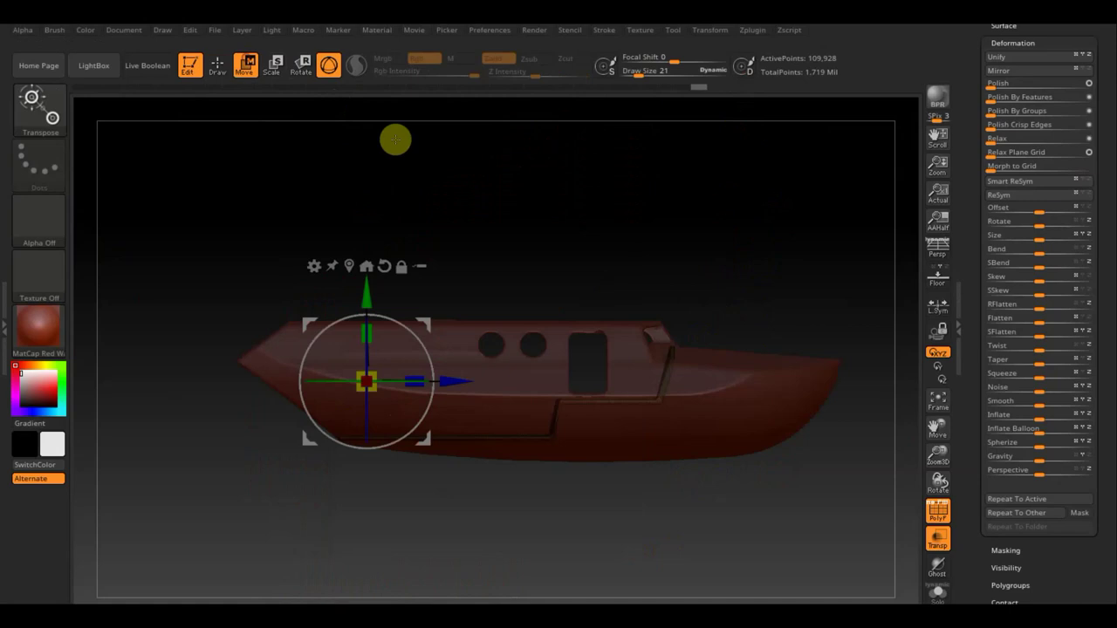
Raise the unmasked section slightly along Y and nudge it along Z
left_click_drag(366, 302, 367, 293)
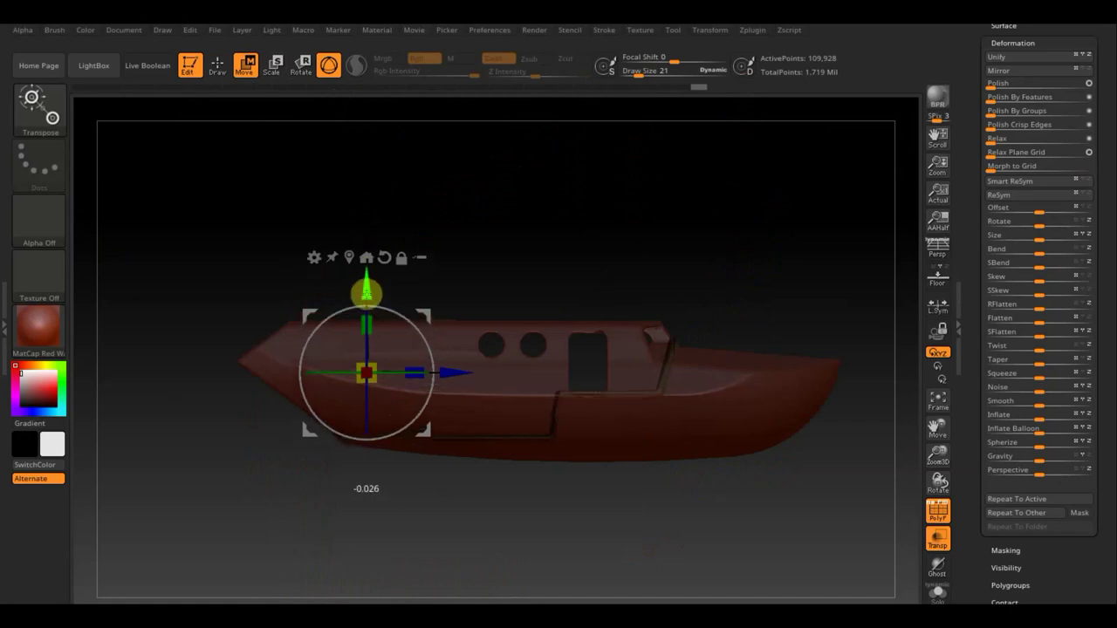
key("ctrl+z")
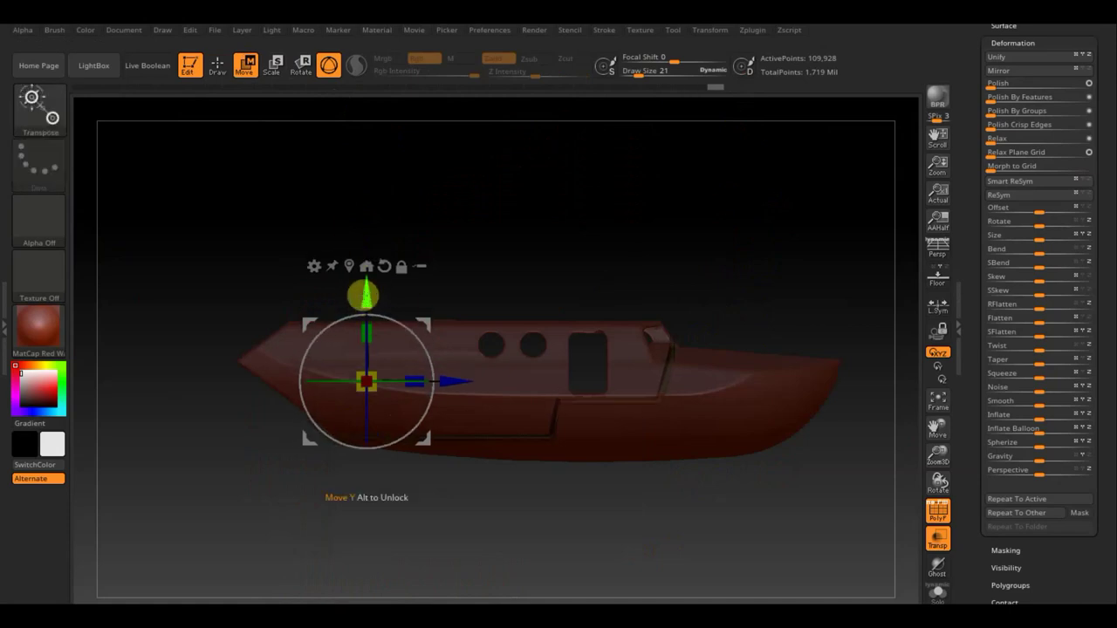
left_click_drag(367, 295, 366, 281)
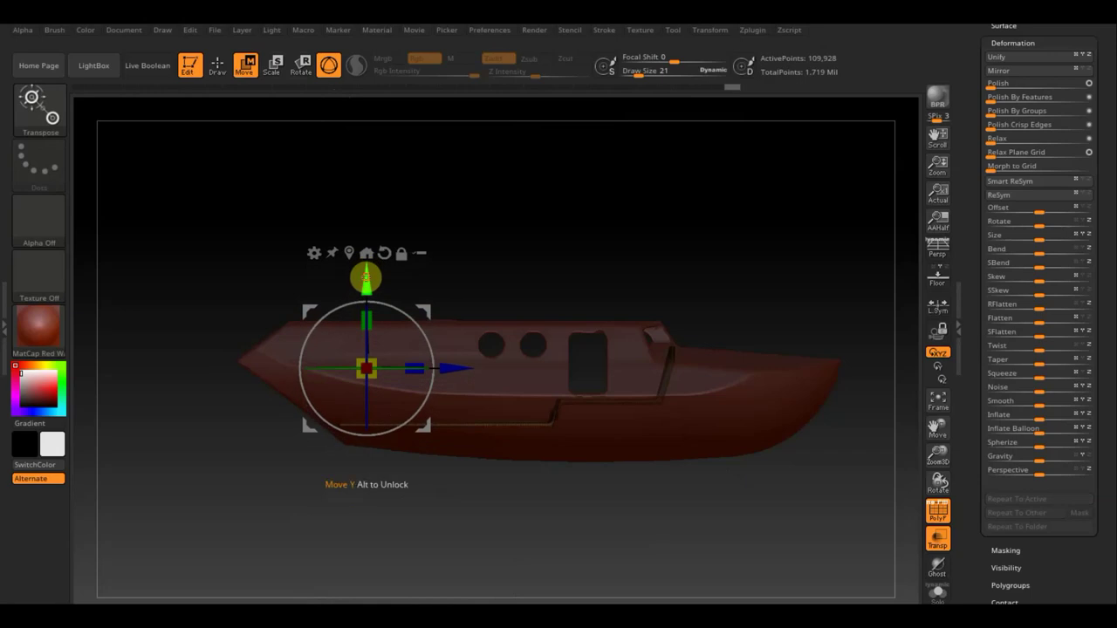
left_click_drag(446, 369, 451, 370)
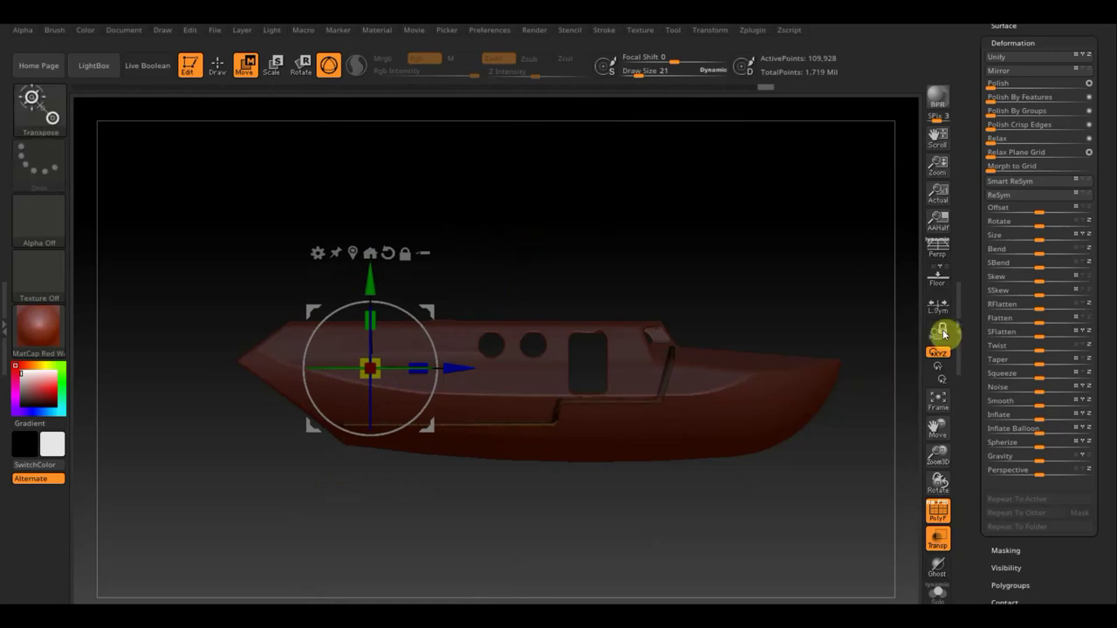
Switch to a different boat part and display the Tool > Subtool list
key("alt+Down")
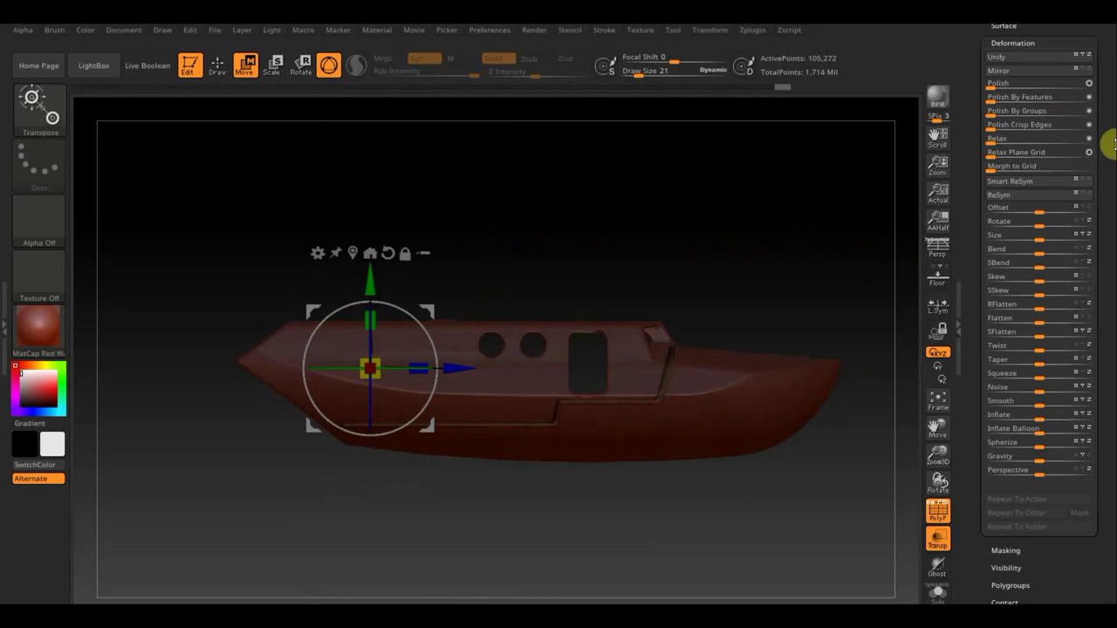
left_click_drag(1113, 144, 1112, 195)
left_click_drag(1101, 76, 1100, 160)
left_click(1010, 149)
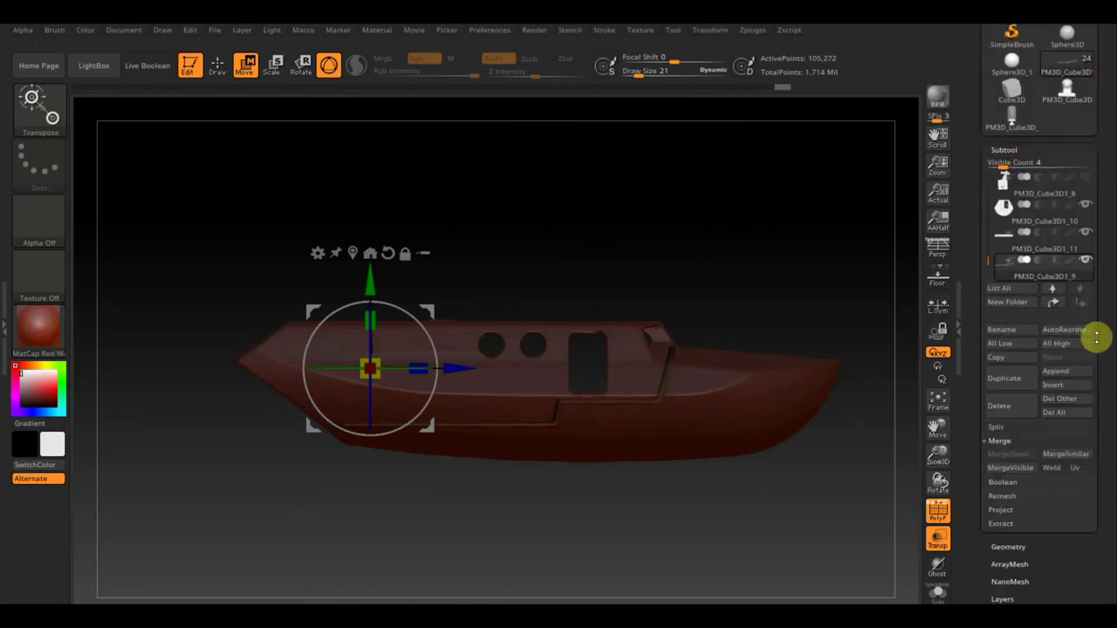
Select PM3D_Cube3D1_11 and append the PM3D_Cube3D_ mesh as a new subtool
left_click_drag(1106, 337, 1105, 294)
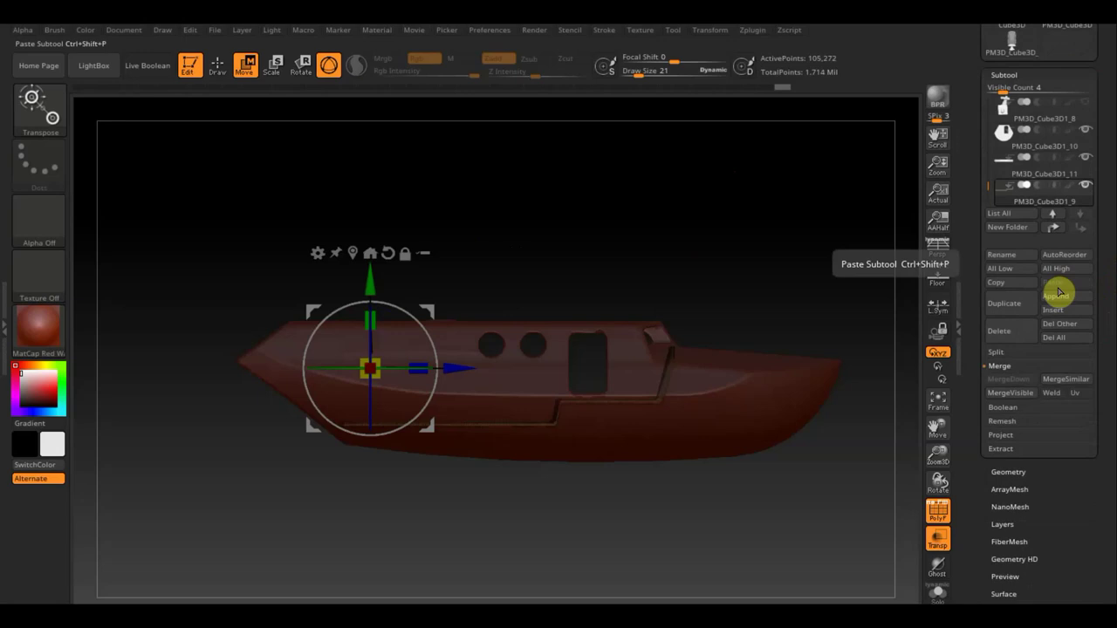
key("shift+s")
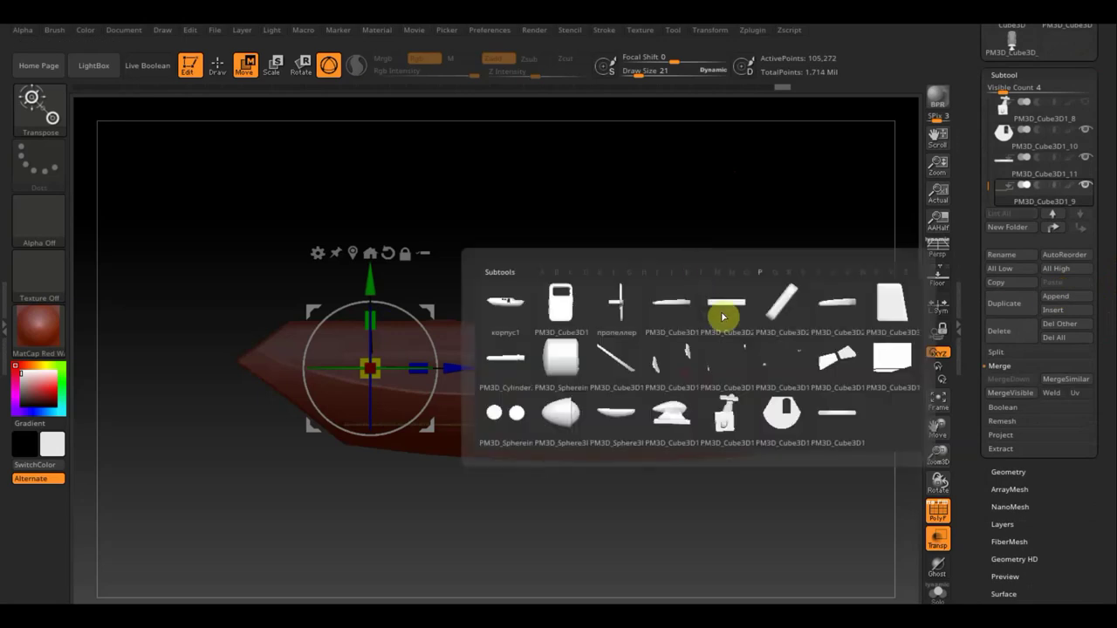
left_click(839, 424)
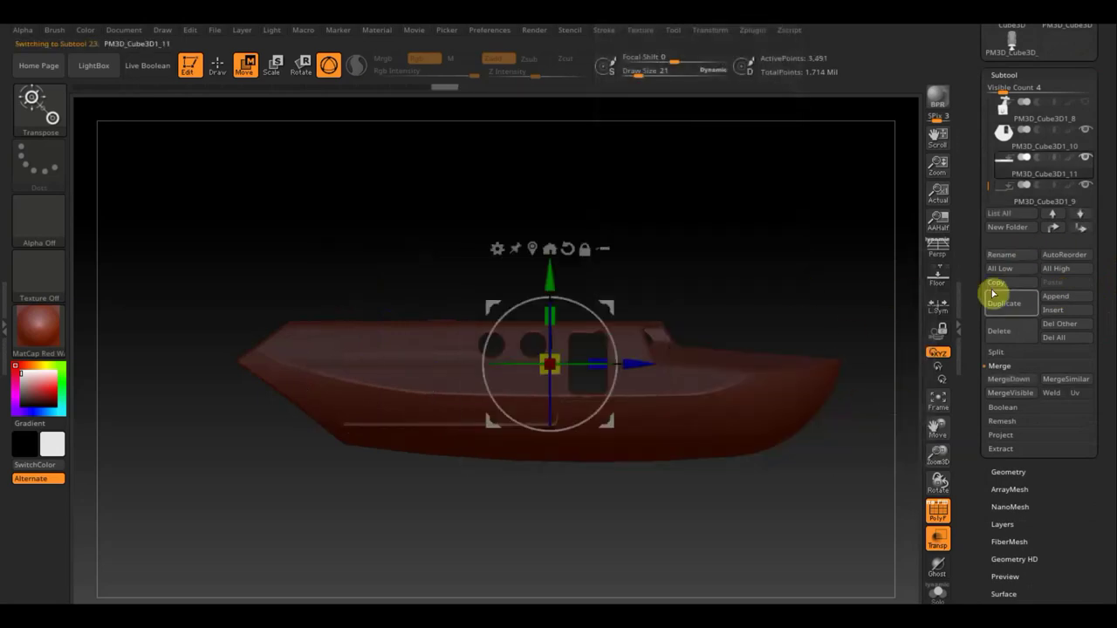
left_click(1058, 298)
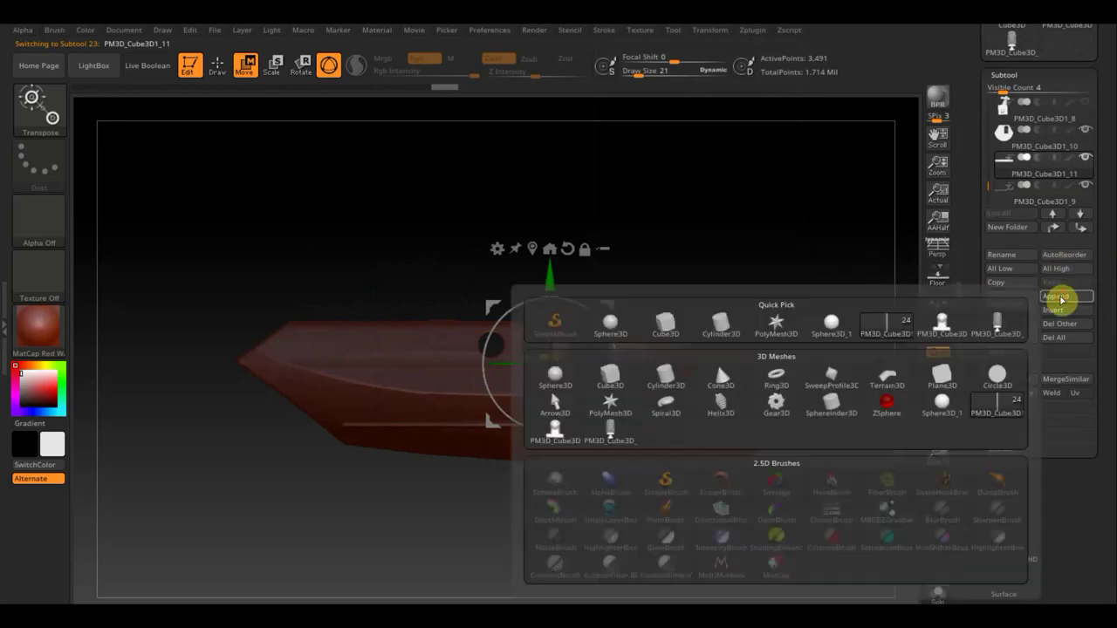
left_click(999, 321)
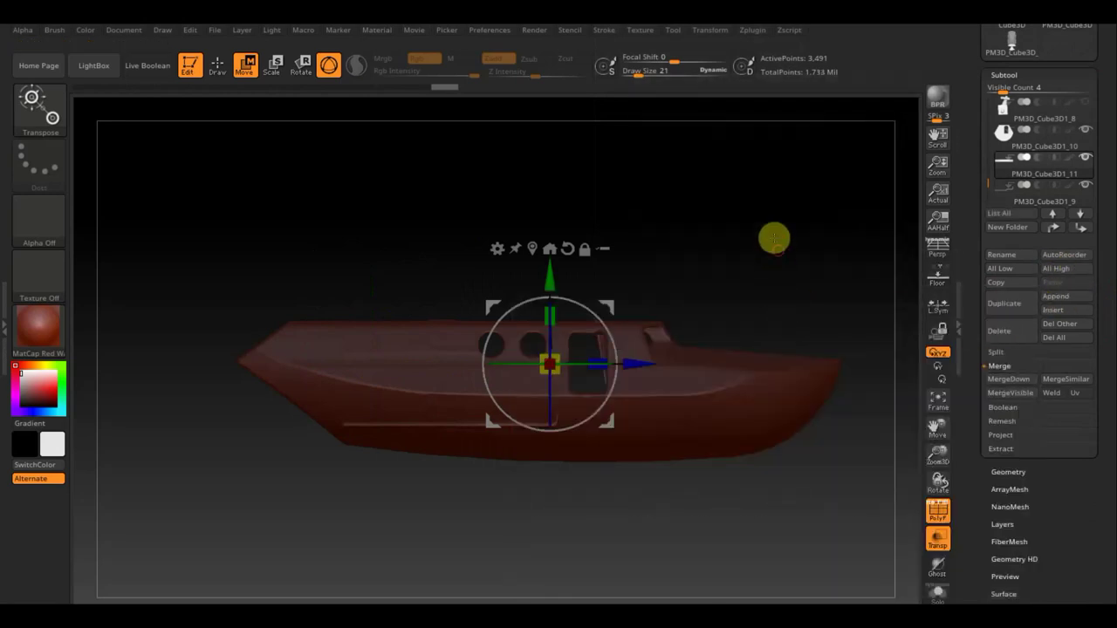
left_click_drag(778, 251, 712, 198, "alt")
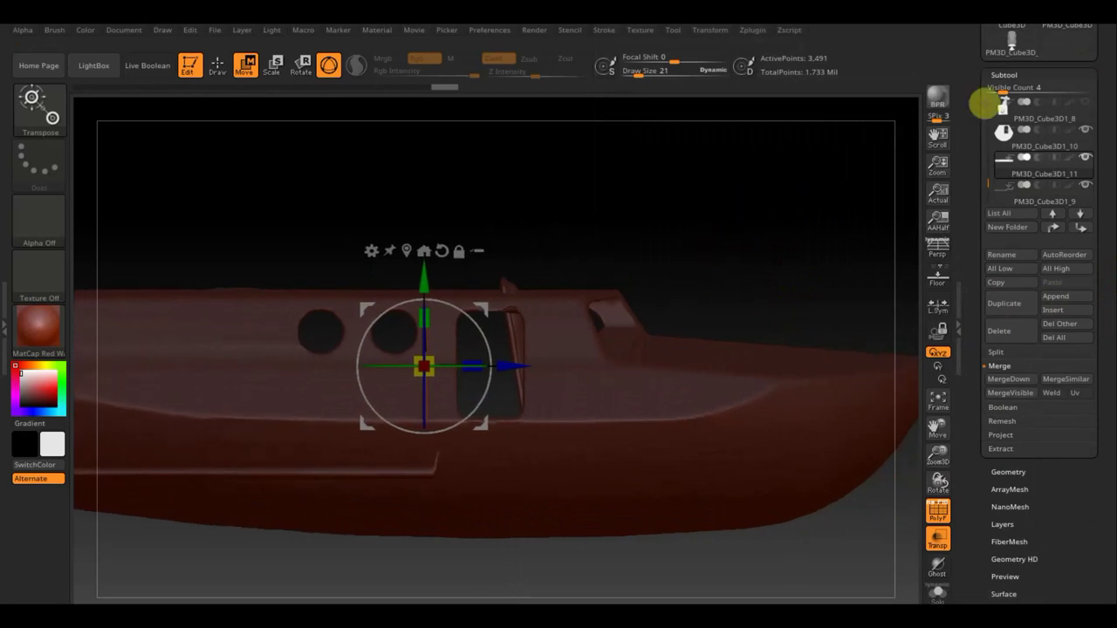
Select the корпус1 hull, turn off PolyF, and hide its rear to expose the stern seat
key("F1")
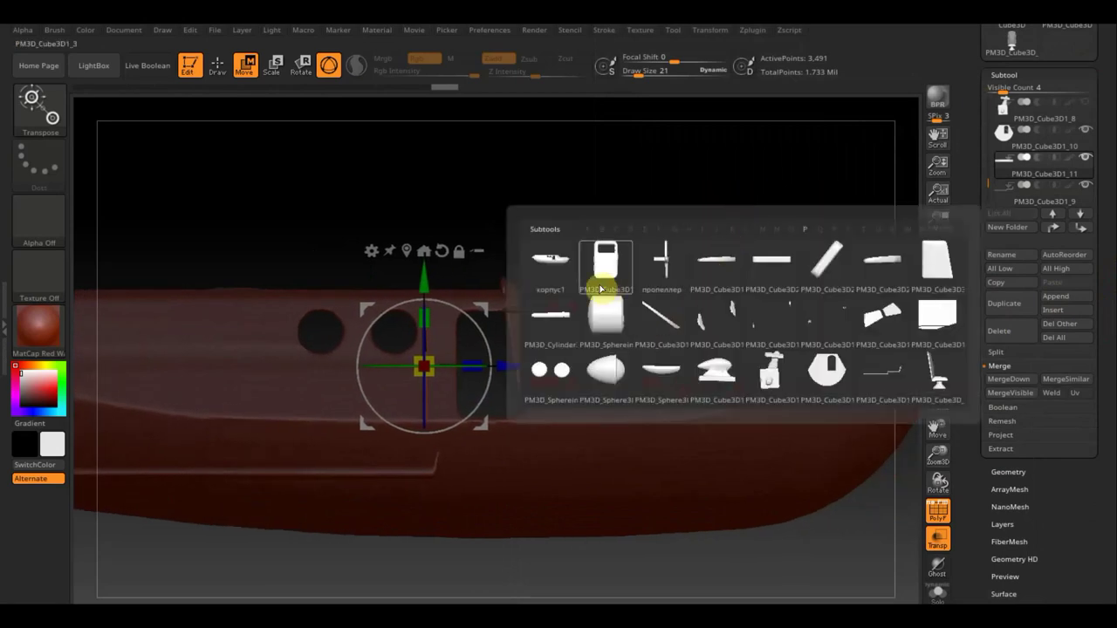
left_click(541, 336)
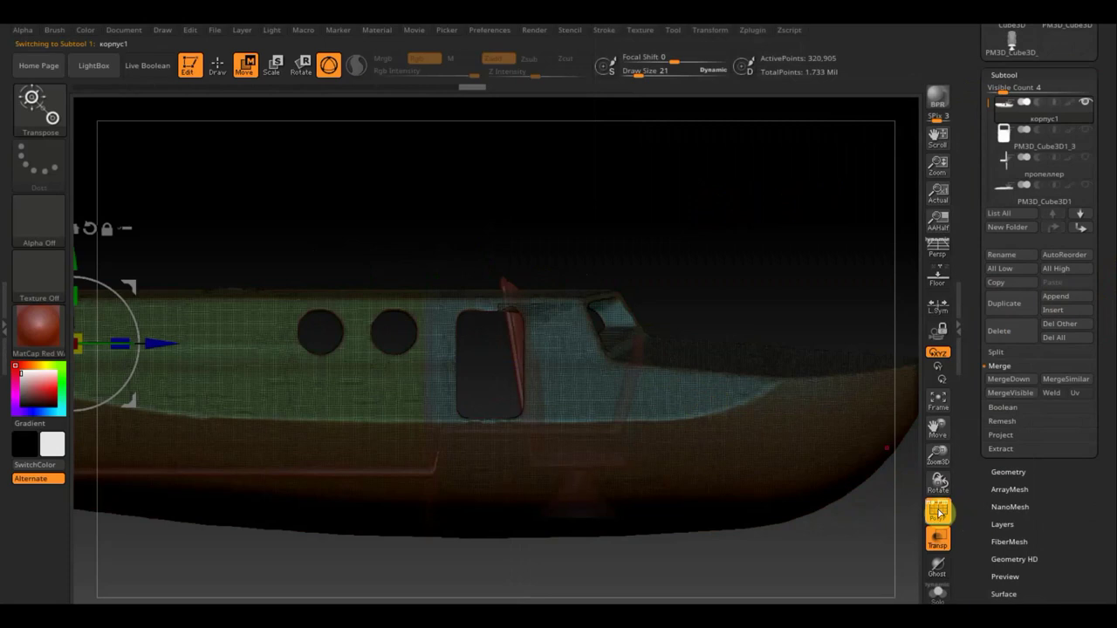
left_click(938, 513)
left_click(681, 464)
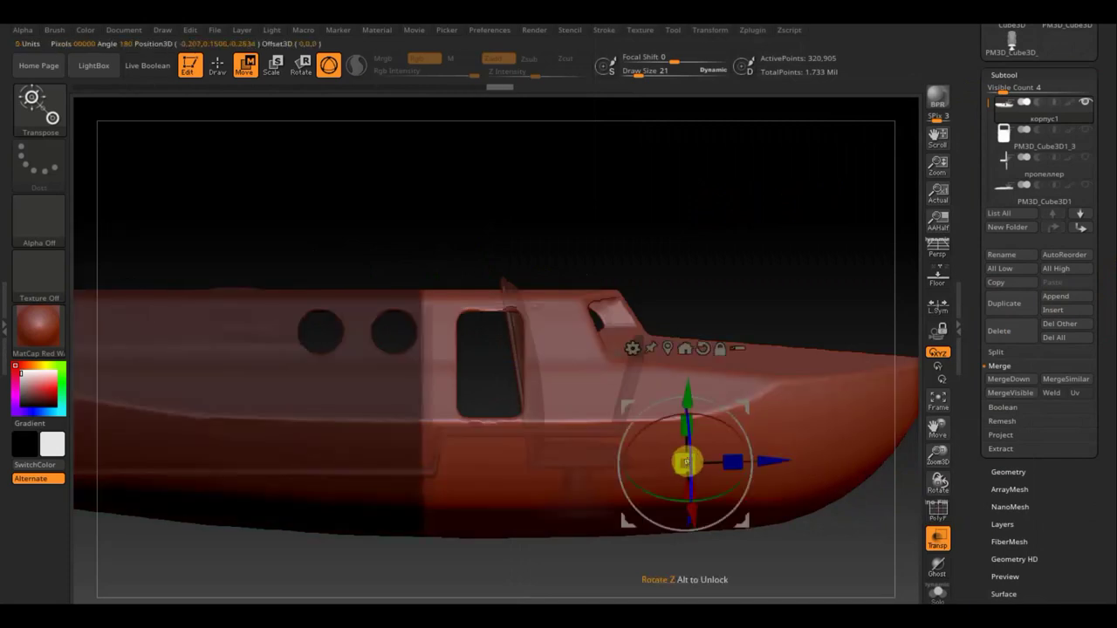
left_click(220, 65)
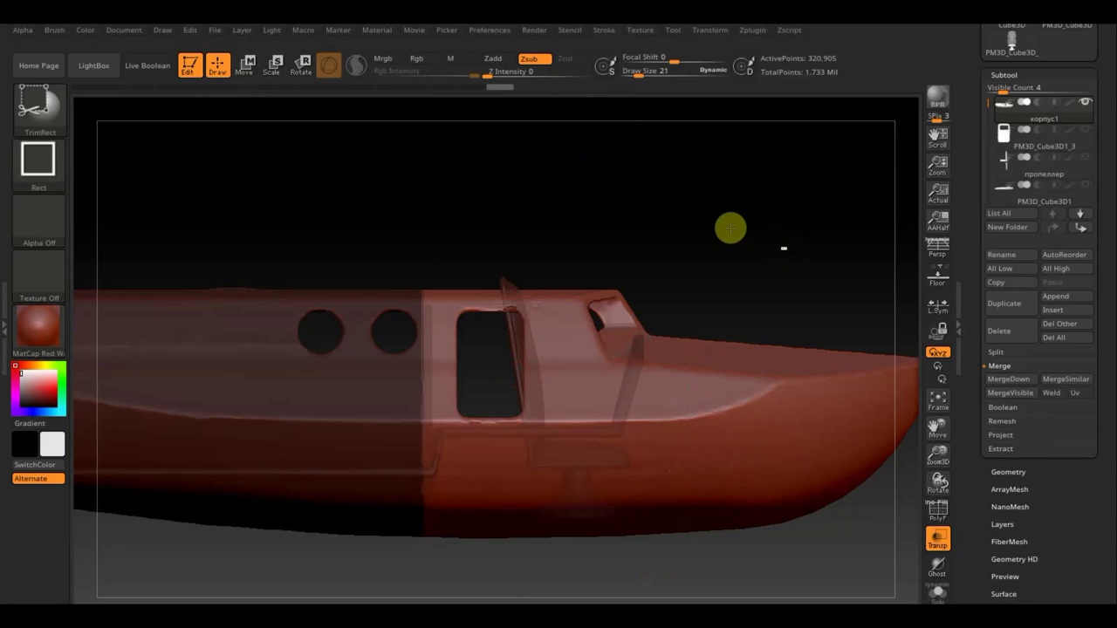
mouse_move(732, 226)
left_mouse_down("ctrl+shift")
mouse_move(766, 251)
mouse_move(735, 307)
mouse_move(750, 282)
left_mouse_up("ctrl+shift")
left_click(761, 430, "ctrl+shift")
left_click(760, 426, "ctrl+shift")
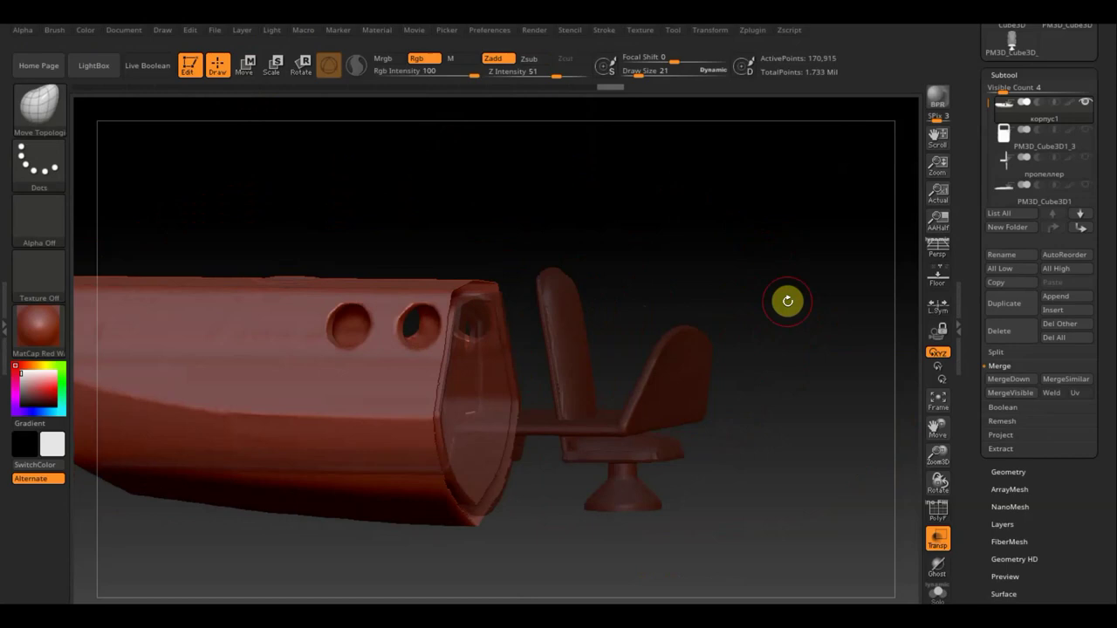
Select the stern seat subtool and give it a first shrink with the Transpose gizmo
left_click(973, 468)
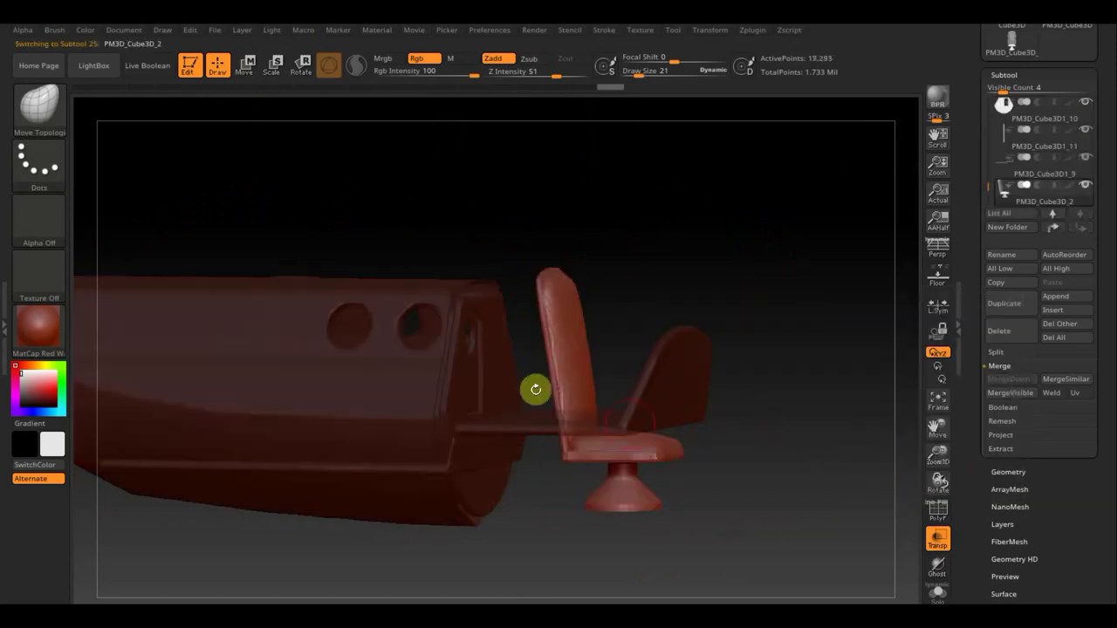
left_click(245, 63)
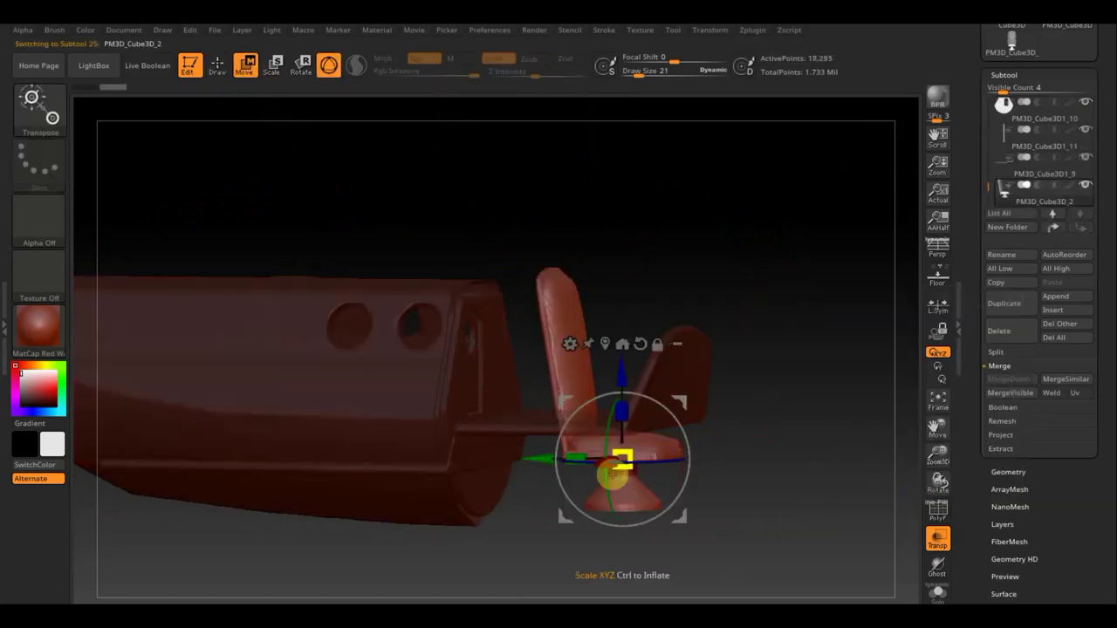
left_click_drag(629, 472, 605, 453)
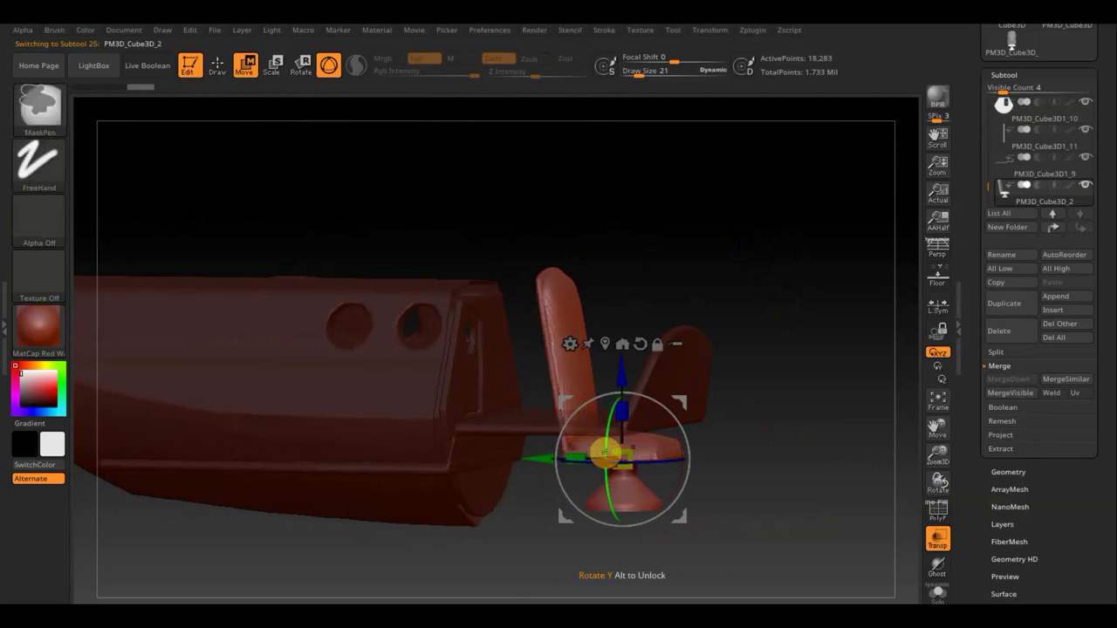
left_click_drag(766, 389, 781, 391)
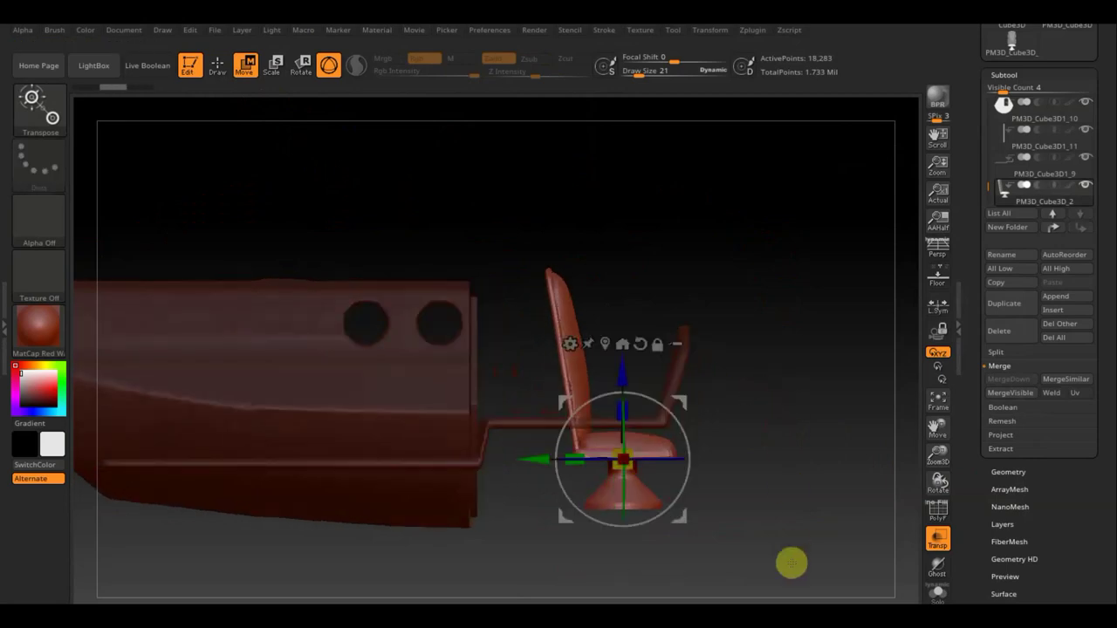
key("ctrl")
mouse_move(753, 566)
left_mouse_down()
mouse_move(744, 499)
mouse_move(793, 509)
left_mouse_up()
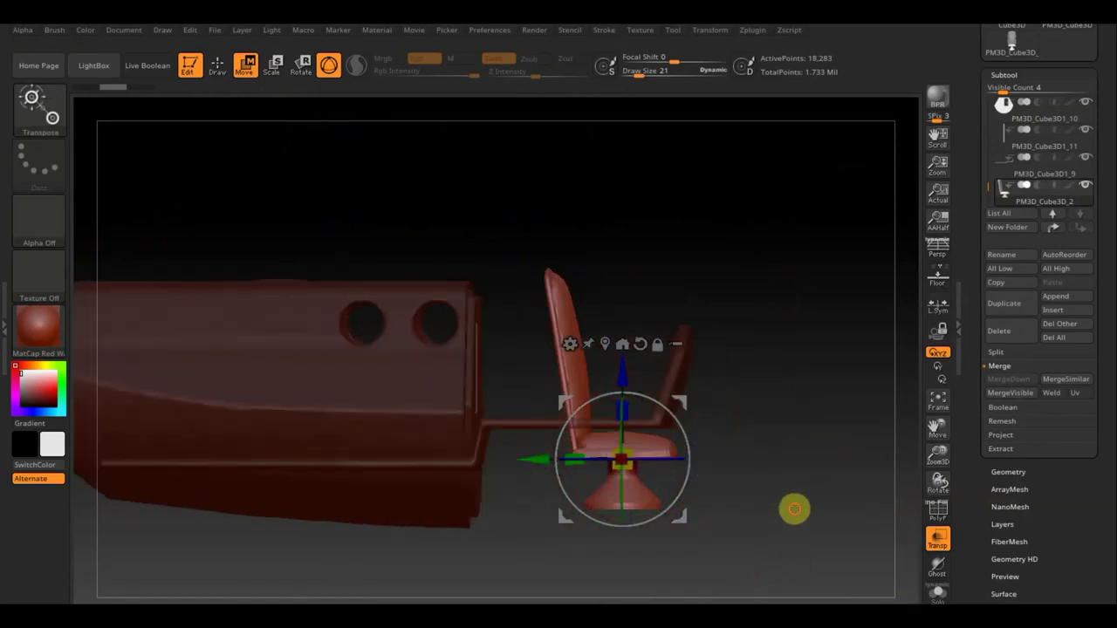
Mask the seat, shrink it to about half size, and lower it toward the hull onto the stern deck
left_click_drag(752, 565, 516, 227, "ctrl")
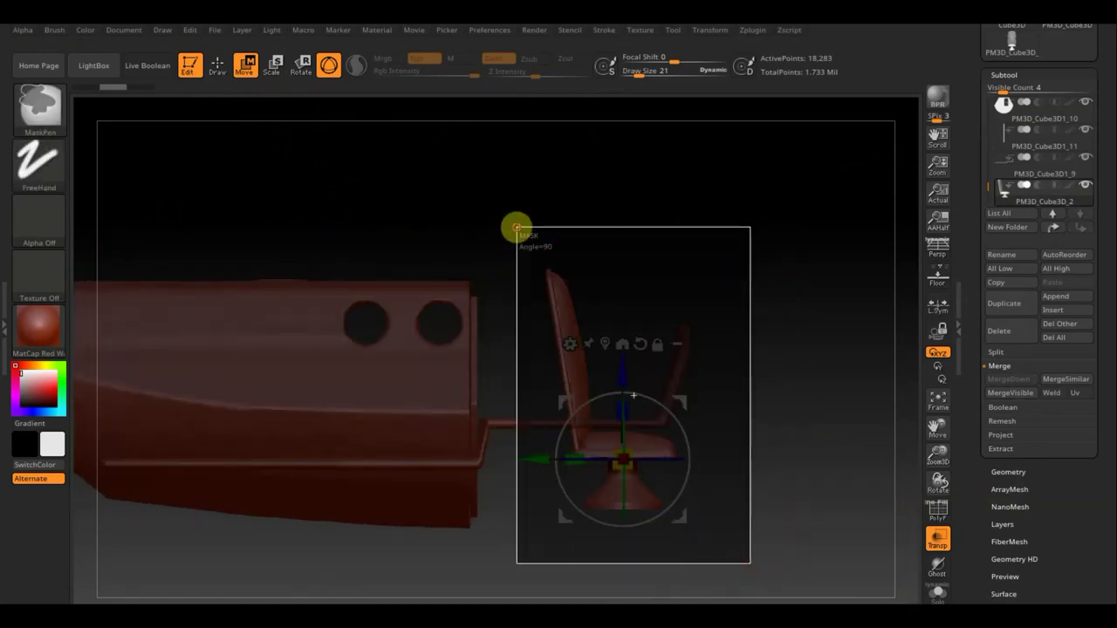
mouse_move(623, 410)
left_mouse_down()
mouse_move(622, 382)
mouse_move(622, 400)
left_mouse_up()
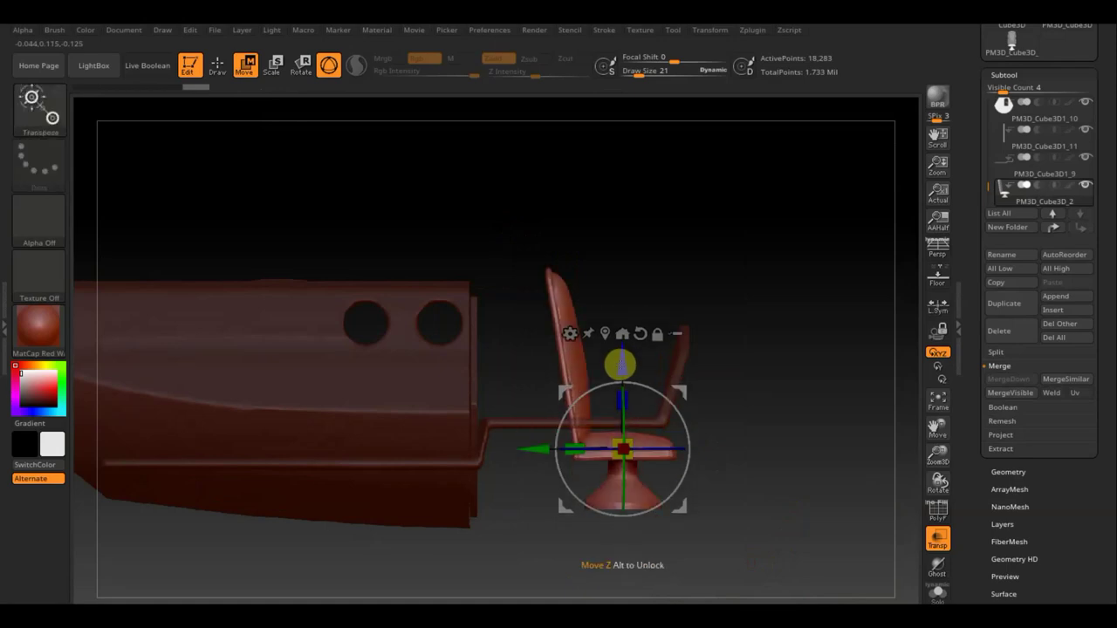
left_click_drag(620, 361, 617, 268)
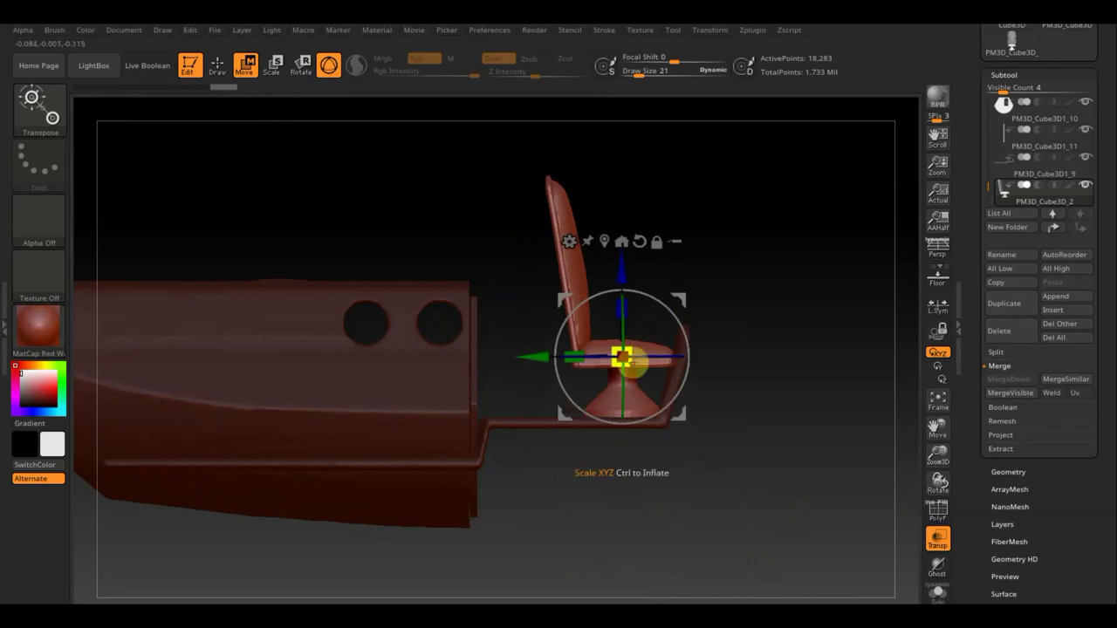
left_click_drag(628, 362, 609, 342)
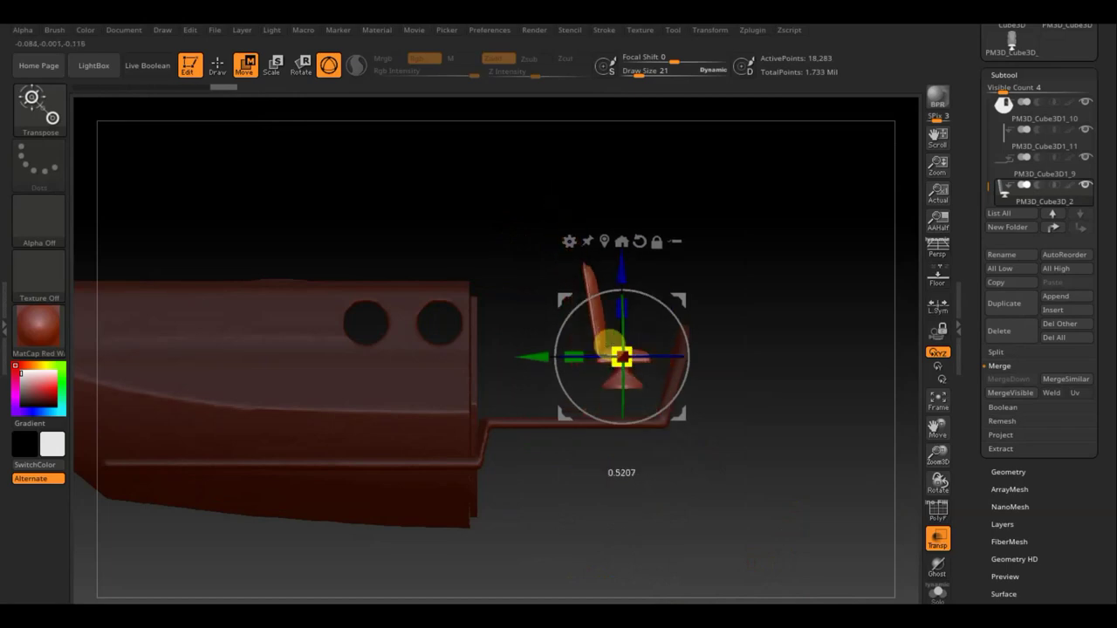
left_click_drag(536, 356, 507, 360)
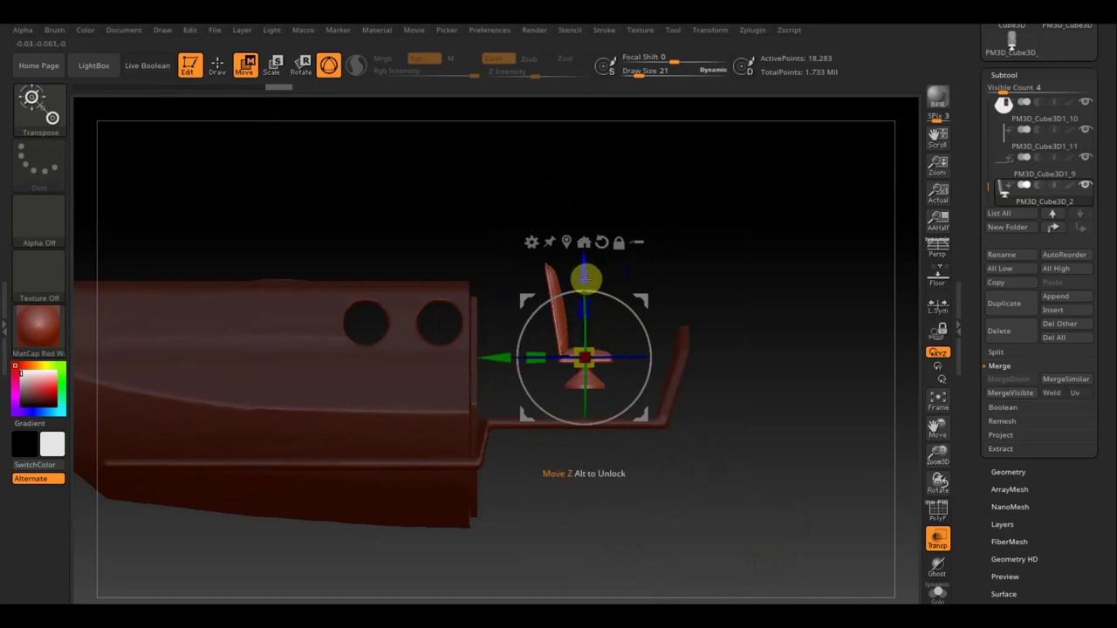
left_click_drag(584, 275, 574, 308)
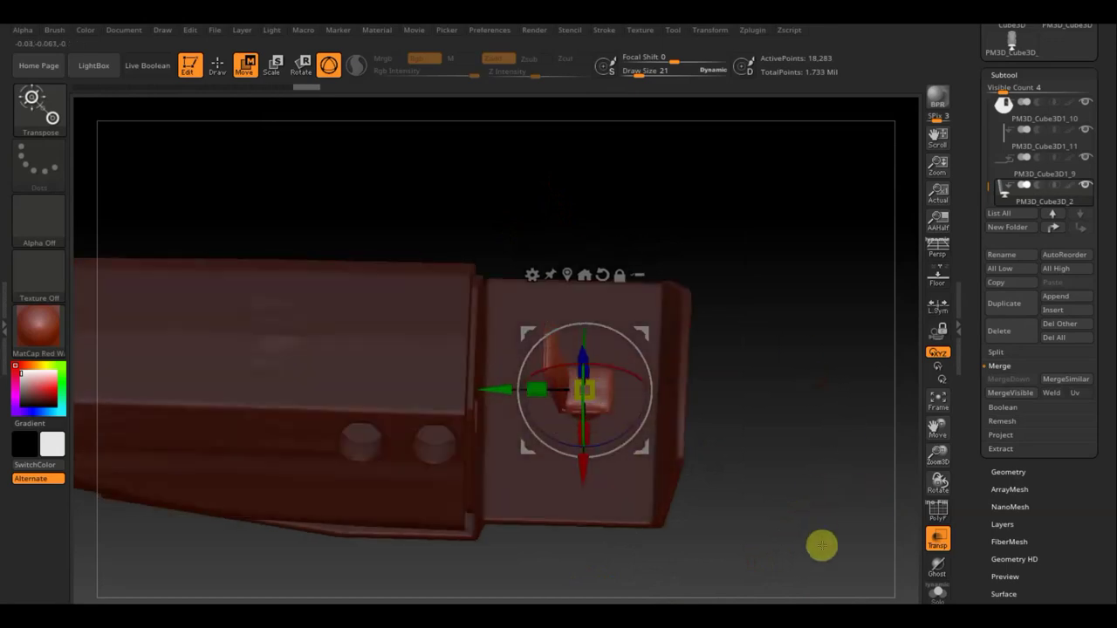
In top view, move the seat upward and enlarge it to about 1.44
mouse_move(821, 520)
left_mouse_down()
mouse_move(805, 481)
mouse_move(815, 539)
left_mouse_up()
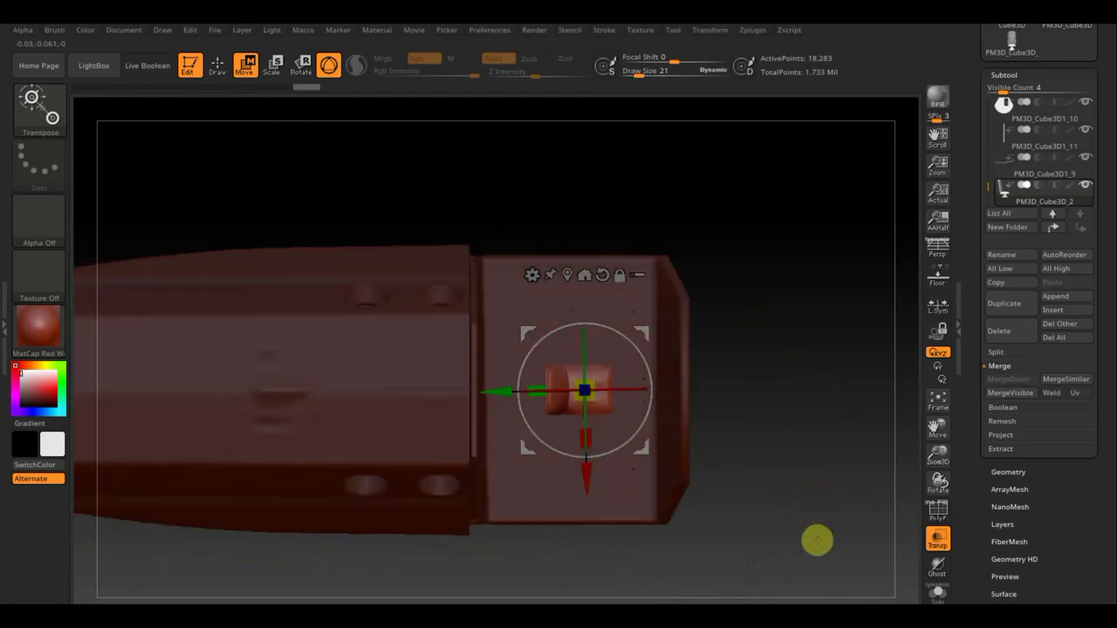
left_click_drag(581, 485, 582, 454)
key("ctrl+z")
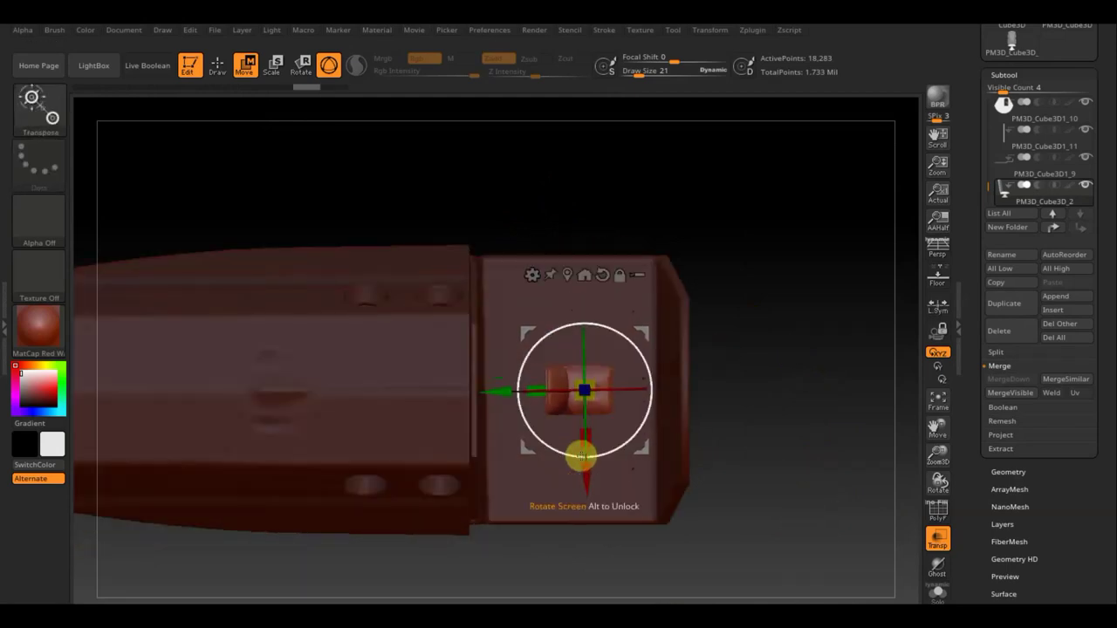
left_click_drag(586, 481, 587, 437)
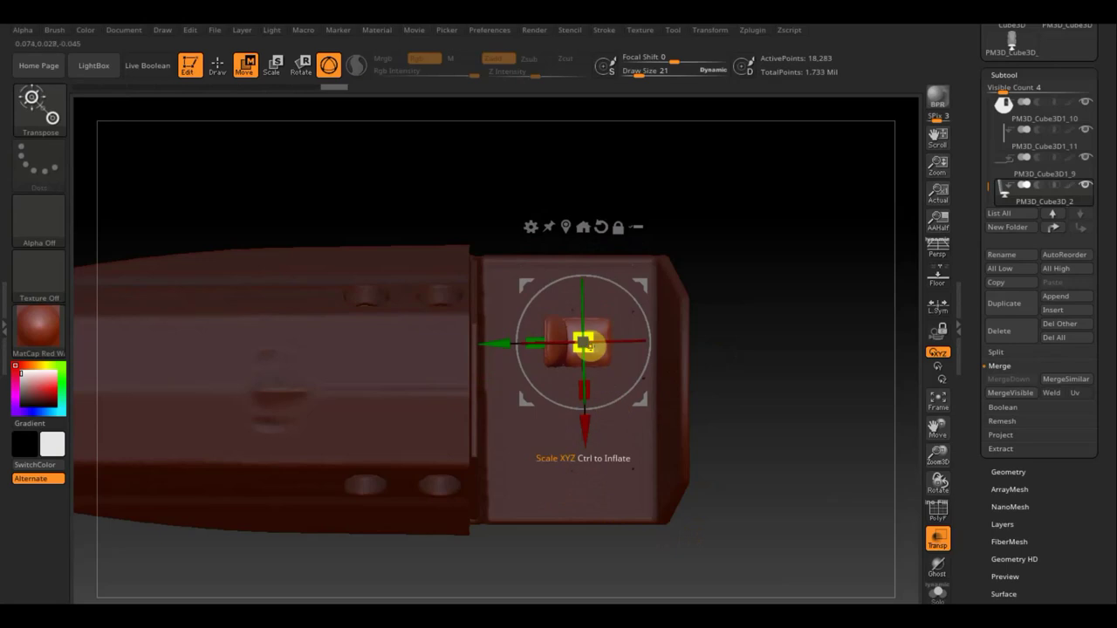
left_click_drag(590, 347, 600, 362)
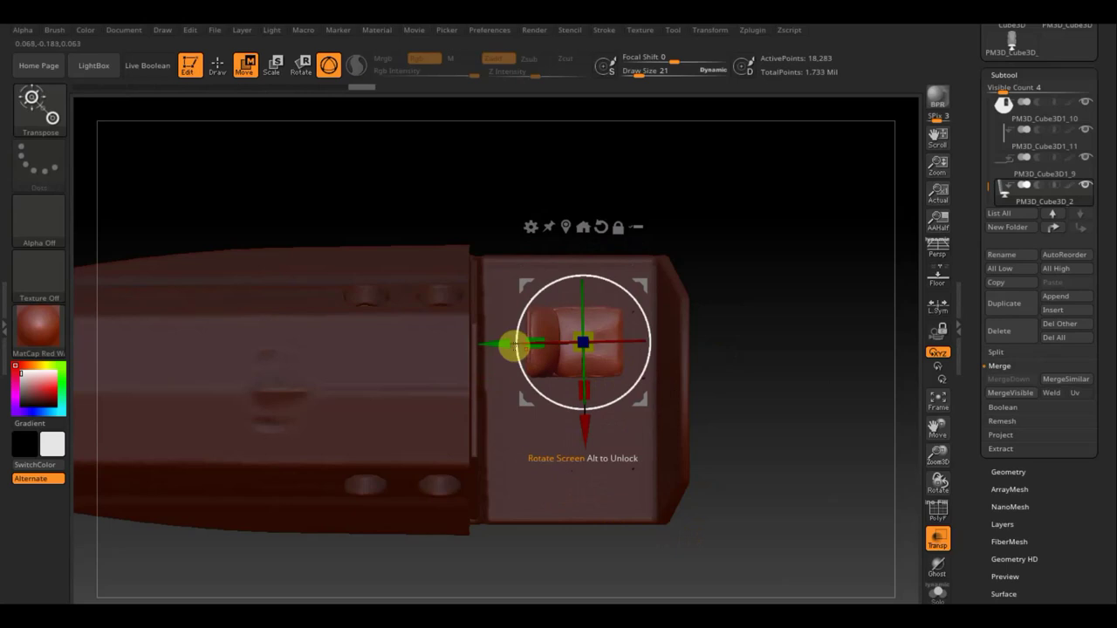
Nudge the seat sideways and duplicate it, placing the copy beside it on the deck
left_click_drag(499, 343, 493, 344)
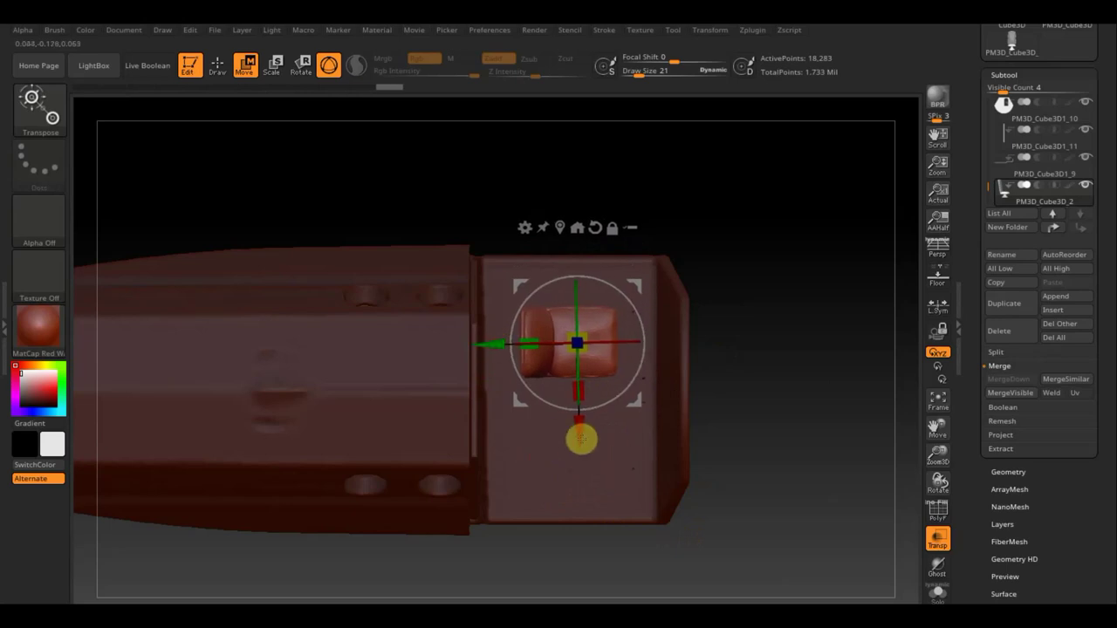
left_click_drag(579, 434, 582, 537, "ctrl")
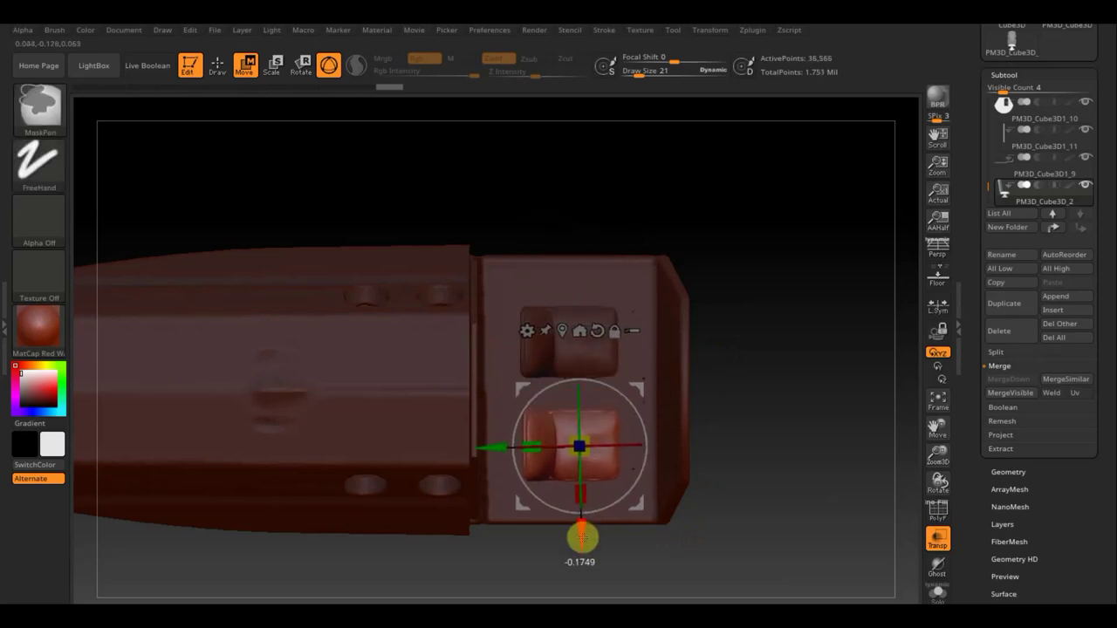
mouse_move(788, 476)
left_mouse_down()
mouse_move(795, 383)
mouse_move(788, 421)
left_mouse_up()
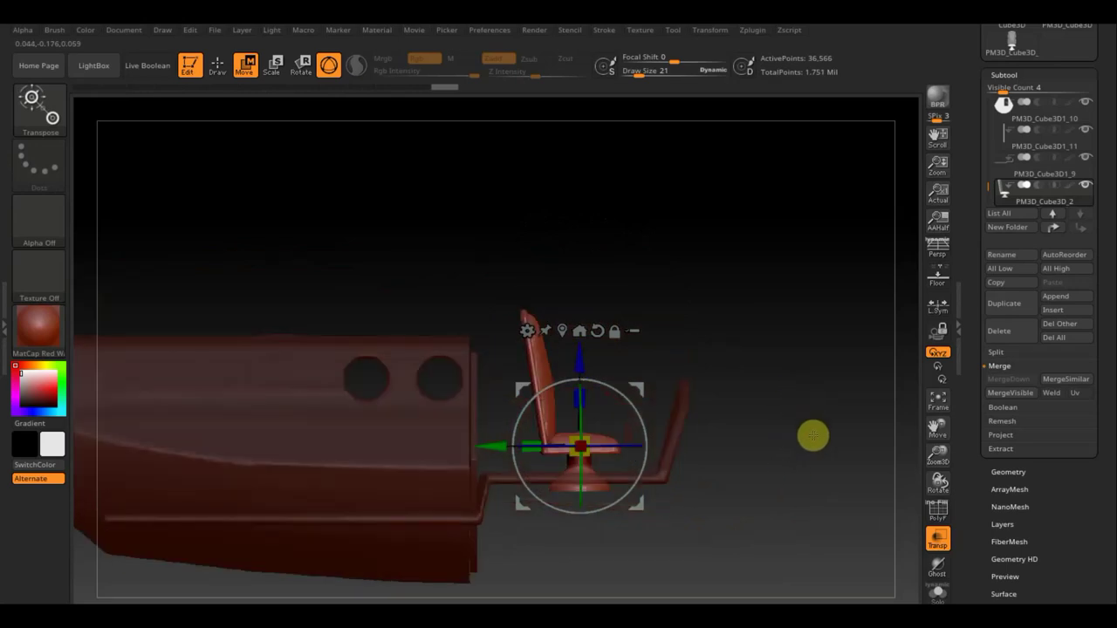
Shorten the seat backrests, tilt them back, and settle the seat onto the deck
left_click_drag(578, 357, 579, 348)
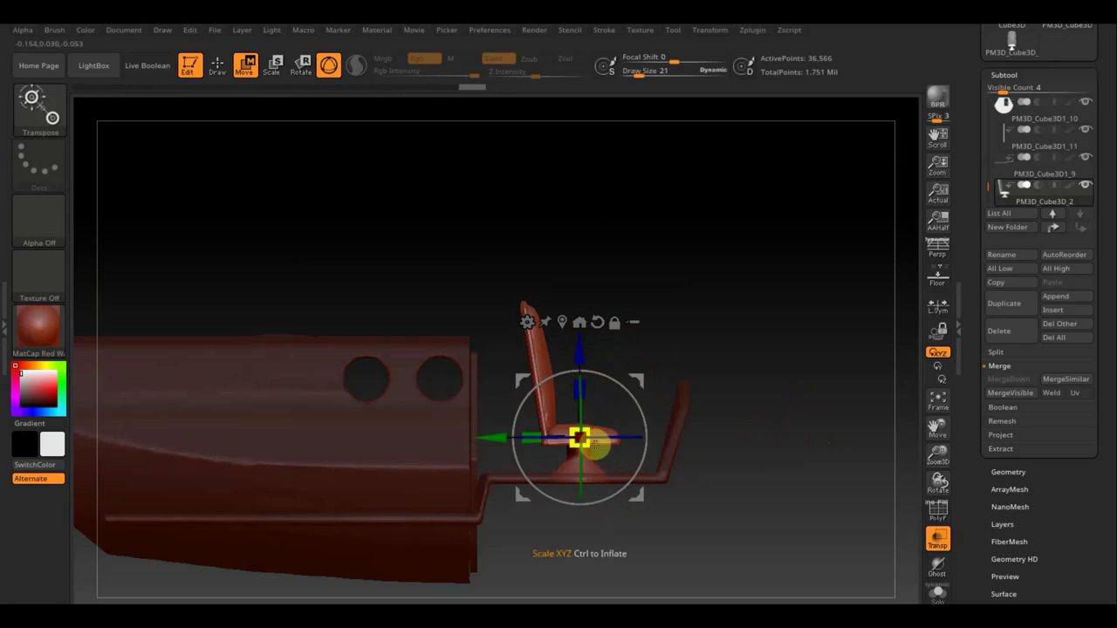
left_click_drag(585, 390, 586, 400)
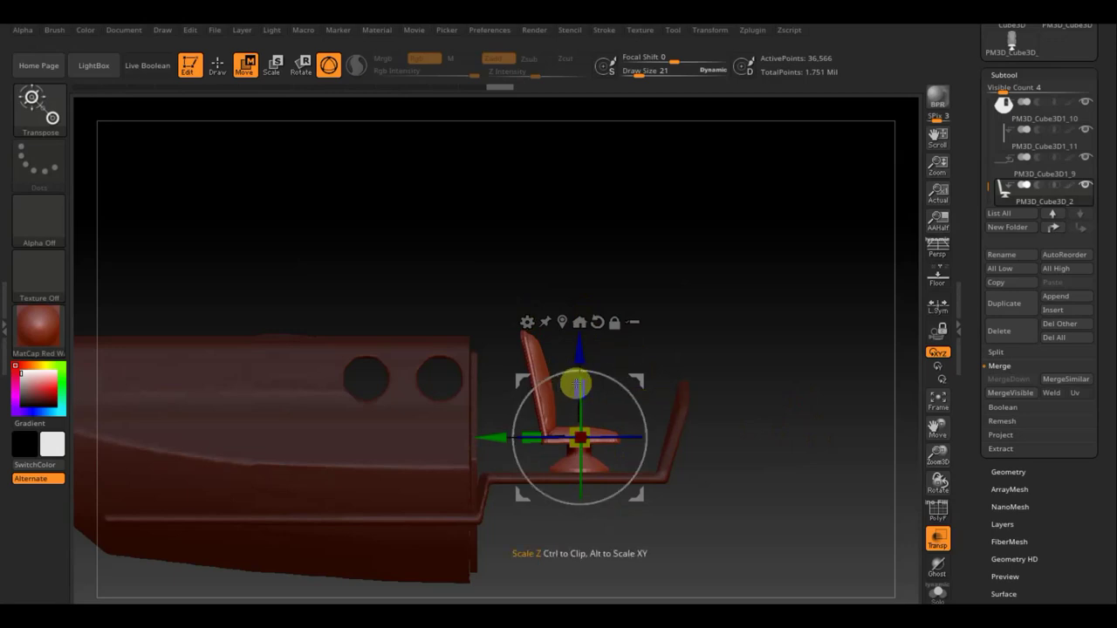
left_click_drag(576, 384, 578, 393)
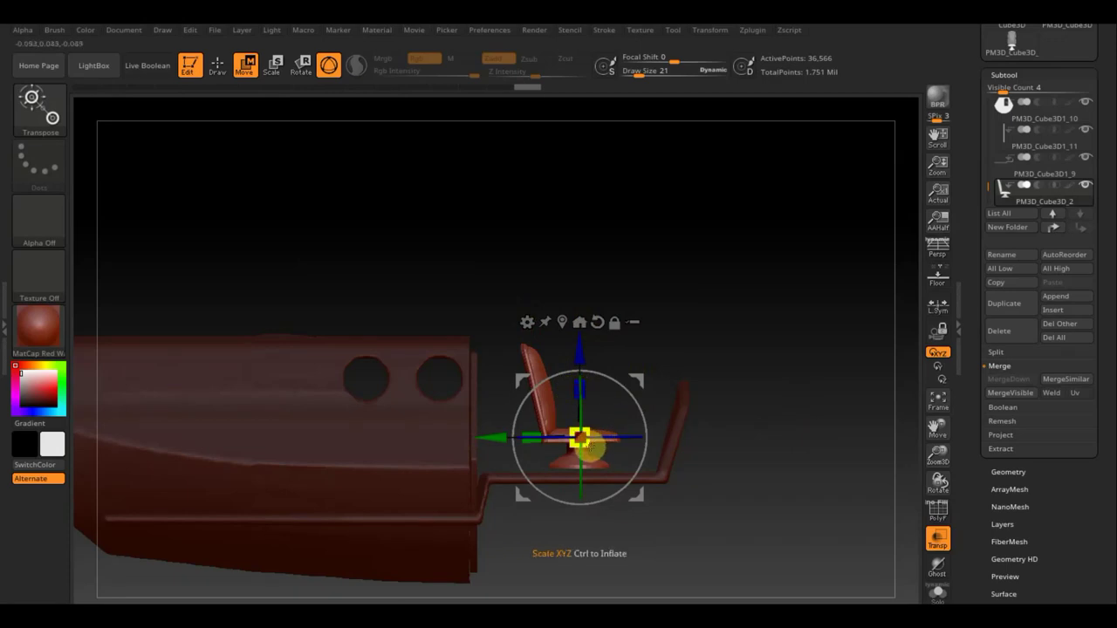
left_click_drag(587, 444, 579, 434)
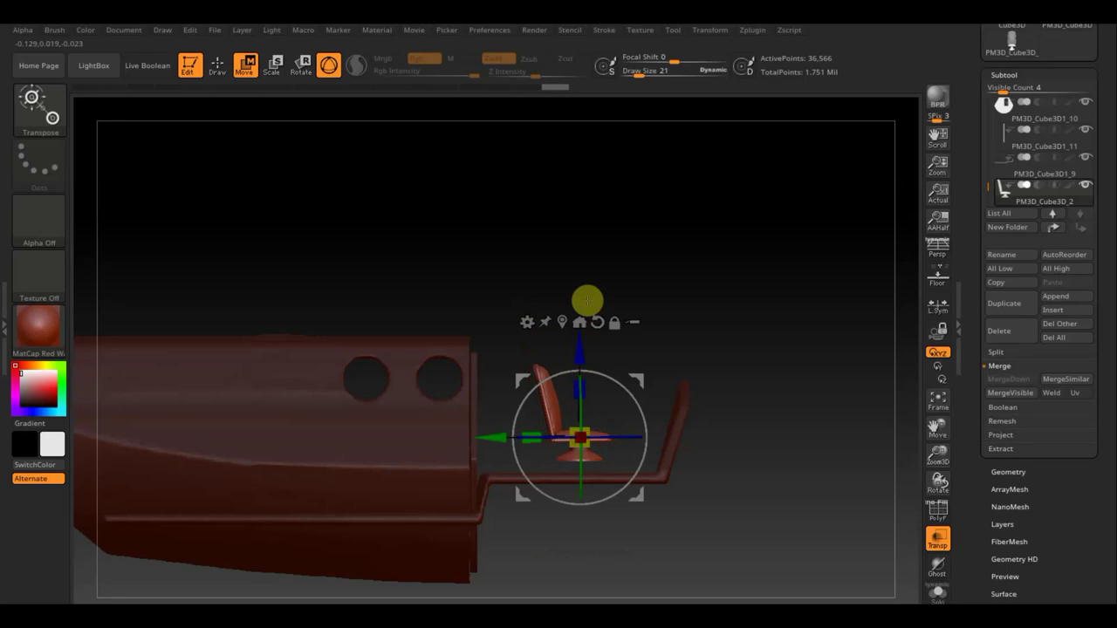
mouse_move(581, 354)
left_mouse_down()
mouse_move(582, 367)
mouse_move(583, 356)
left_mouse_up()
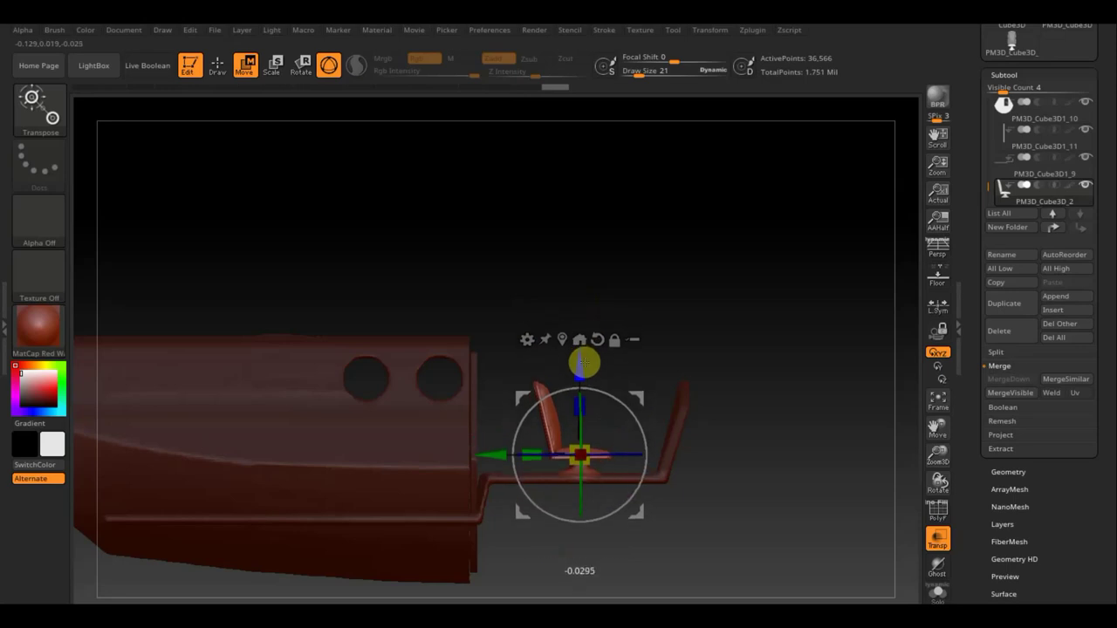
In front view, mask the right-hand seat and slide the other about -0.0344 sideways to widen the gap
mouse_move(753, 357)
left_mouse_down()
mouse_move(760, 411)
mouse_move(743, 498)
mouse_move(830, 511)
left_mouse_up()
left_click_drag(840, 456, 849, 474, "shift")
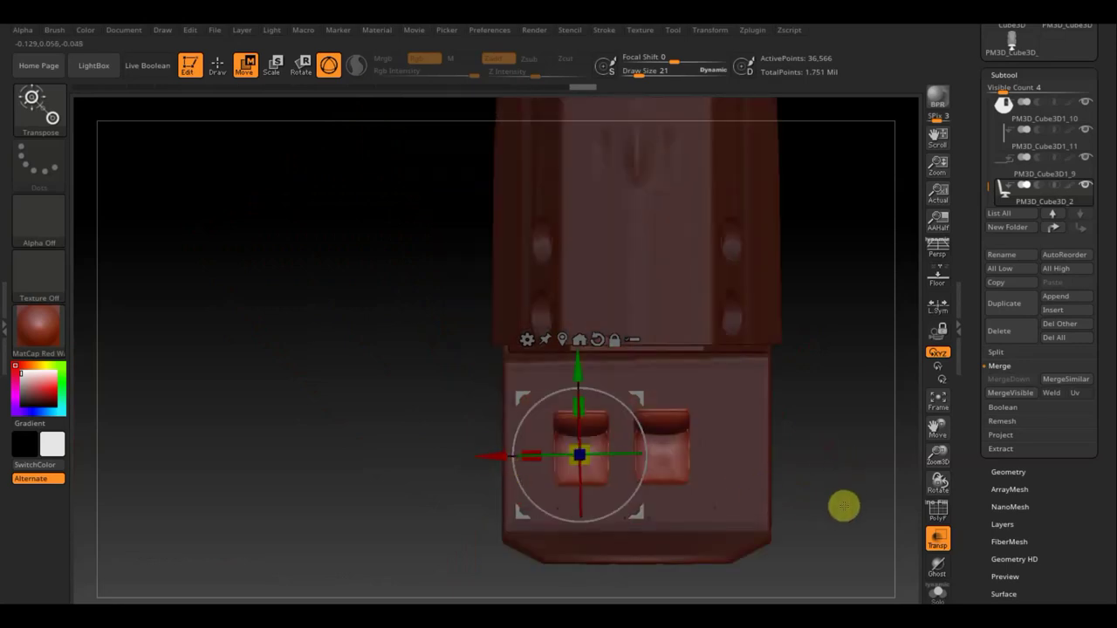
mouse_move(506, 460)
left_mouse_down()
mouse_move(484, 455)
mouse_move(501, 455)
left_mouse_up()
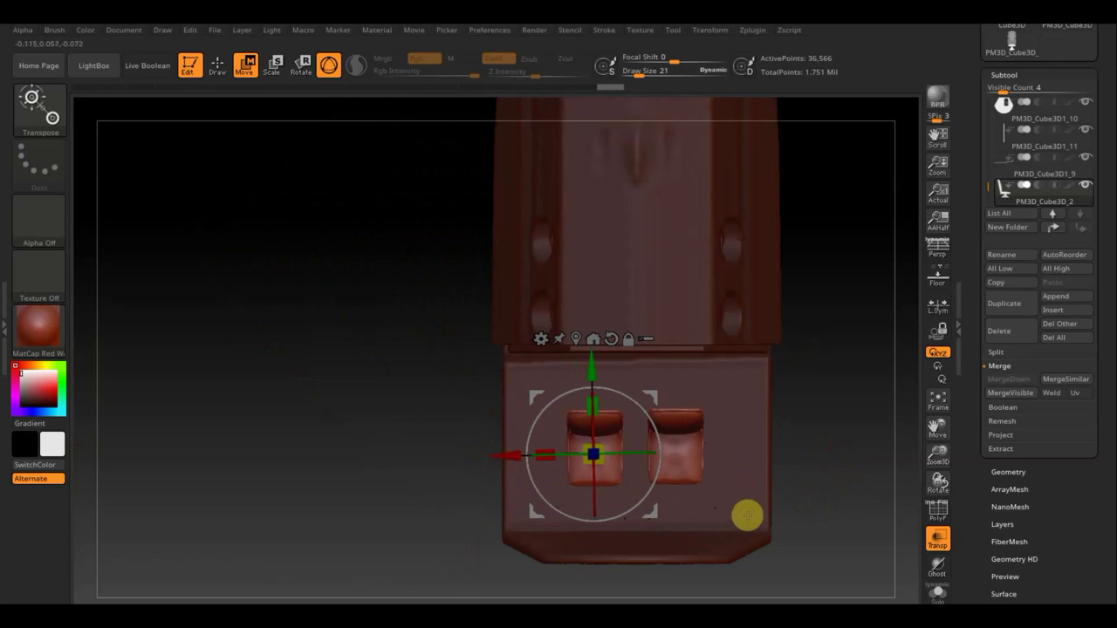
mouse_move(852, 560)
left_mouse_down("ctrl")
mouse_move(622, 340)
mouse_move(631, 352)
left_mouse_up("ctrl")
left_click_drag(522, 455, 477, 456)
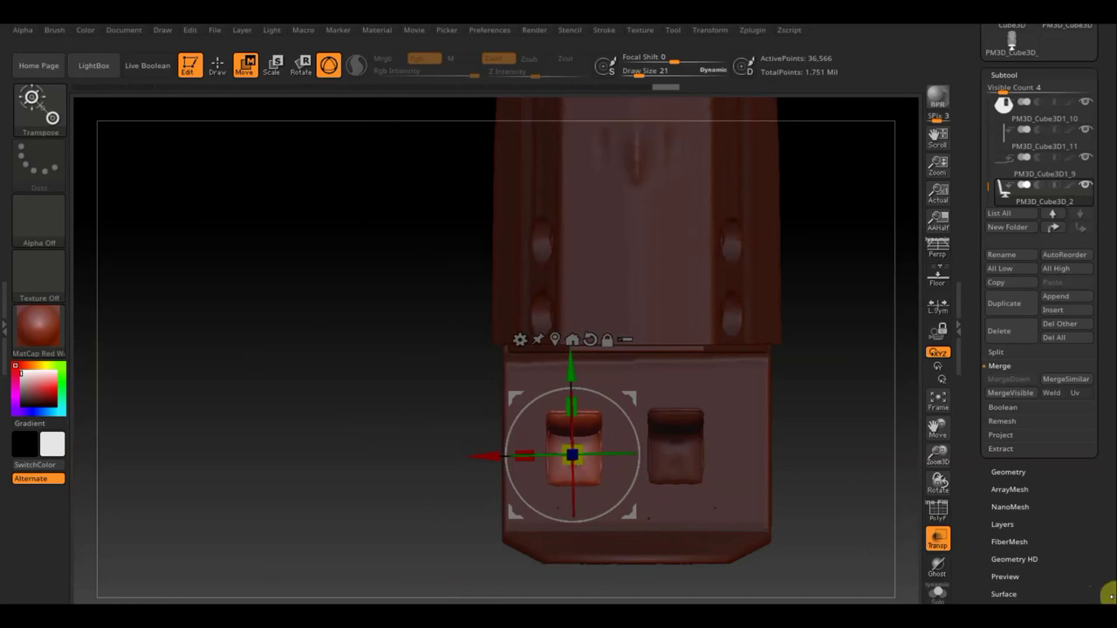
left_click(1008, 472)
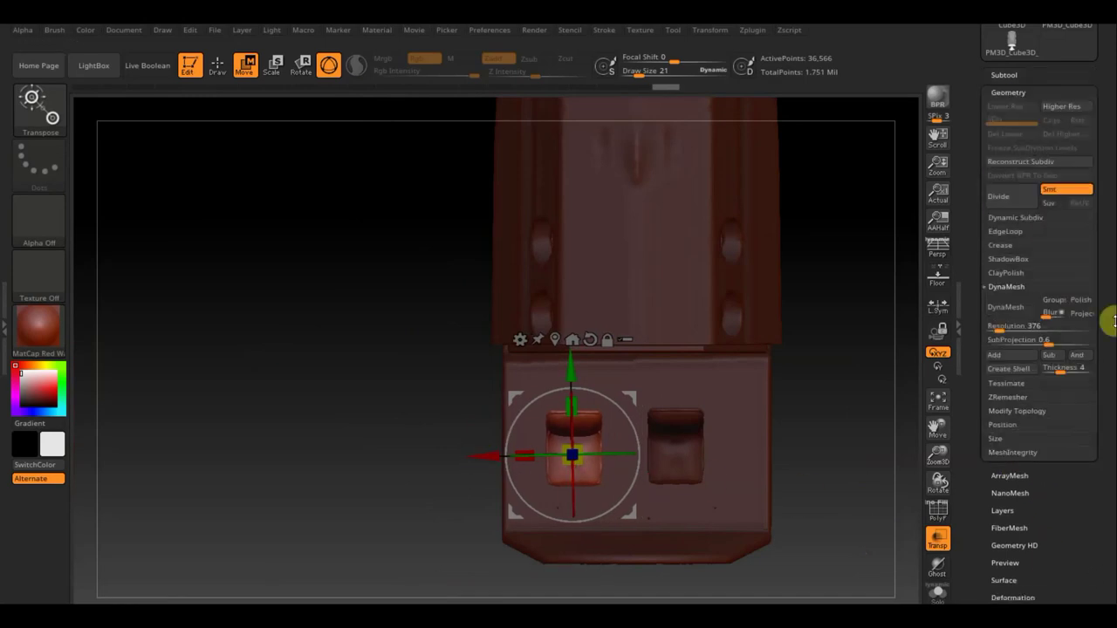
Apply Mirror And Weld from Geometry > Modify Topology to mirror the seat across the stern
left_click(1032, 410)
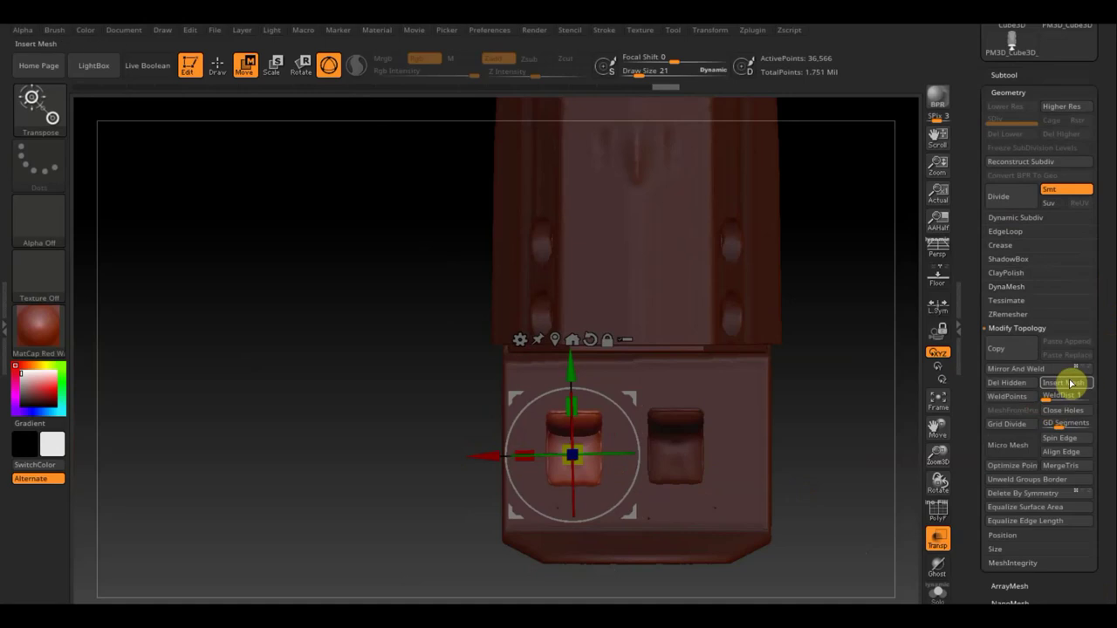
left_click(1015, 370)
mouse_move(880, 436)
left_mouse_down()
mouse_move(877, 362)
mouse_move(867, 361)
left_mouse_up()
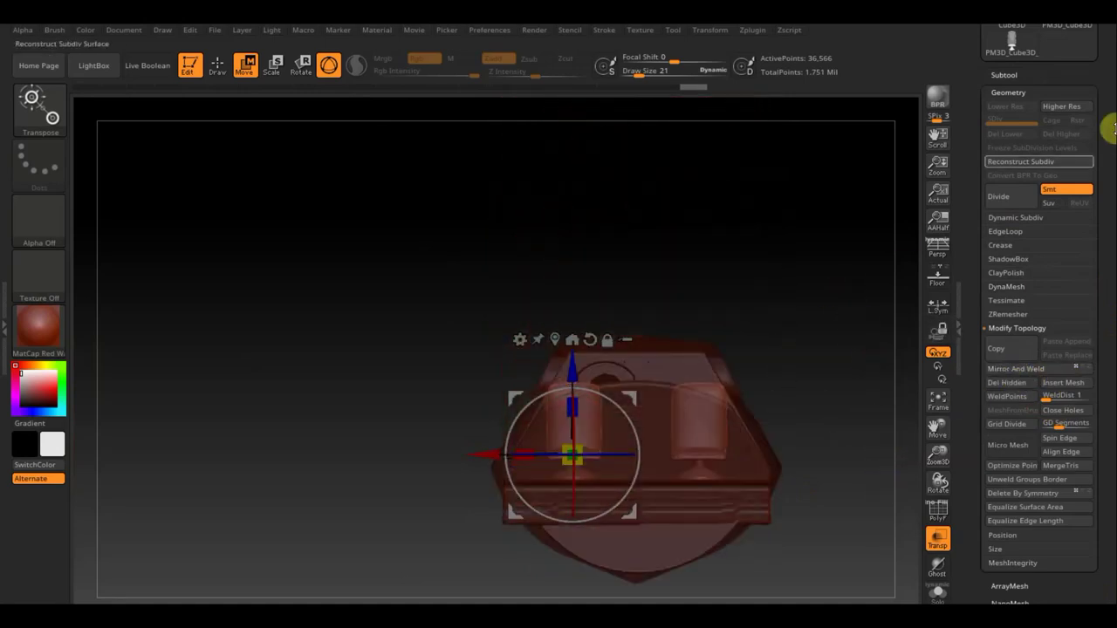
Solo the seat subtool to check the pair, then restore the full boat and orbit to a side view
left_click(1005, 73)
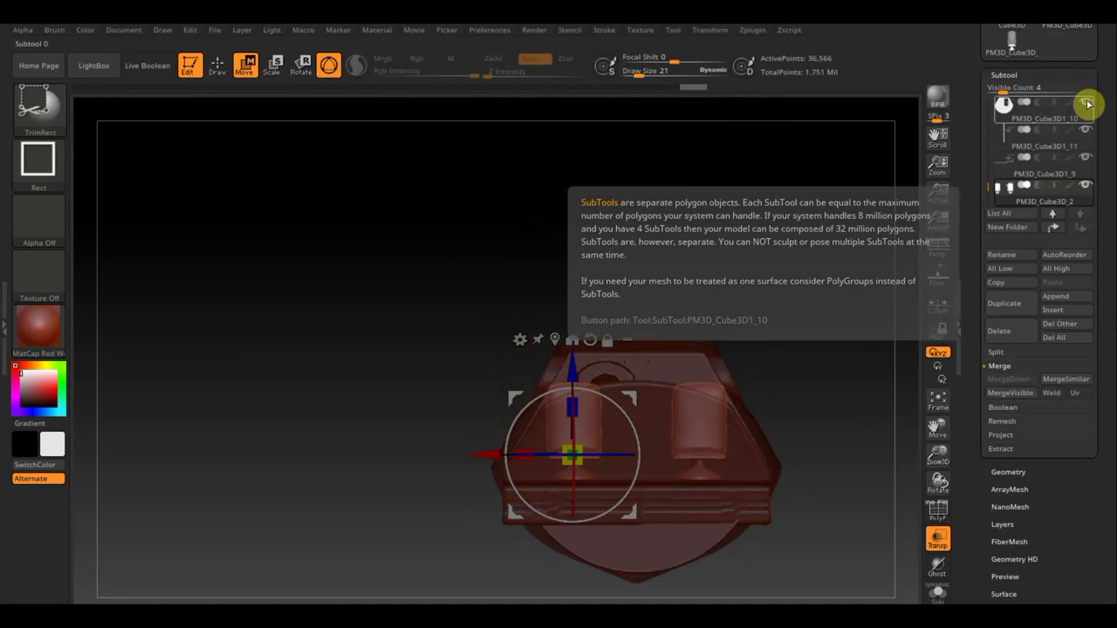
left_click(1087, 103, "ctrl+shift")
left_click(1087, 103, "ctrl+shift")
left_click_drag(654, 169, 716, 175)
mouse_move(797, 220)
left_mouse_down("alt")
mouse_move(738, 171)
mouse_move(753, 200)
mouse_move(745, 241)
mouse_move(800, 297)
mouse_move(782, 317)
mouse_move(743, 319)
left_mouse_up("alt")
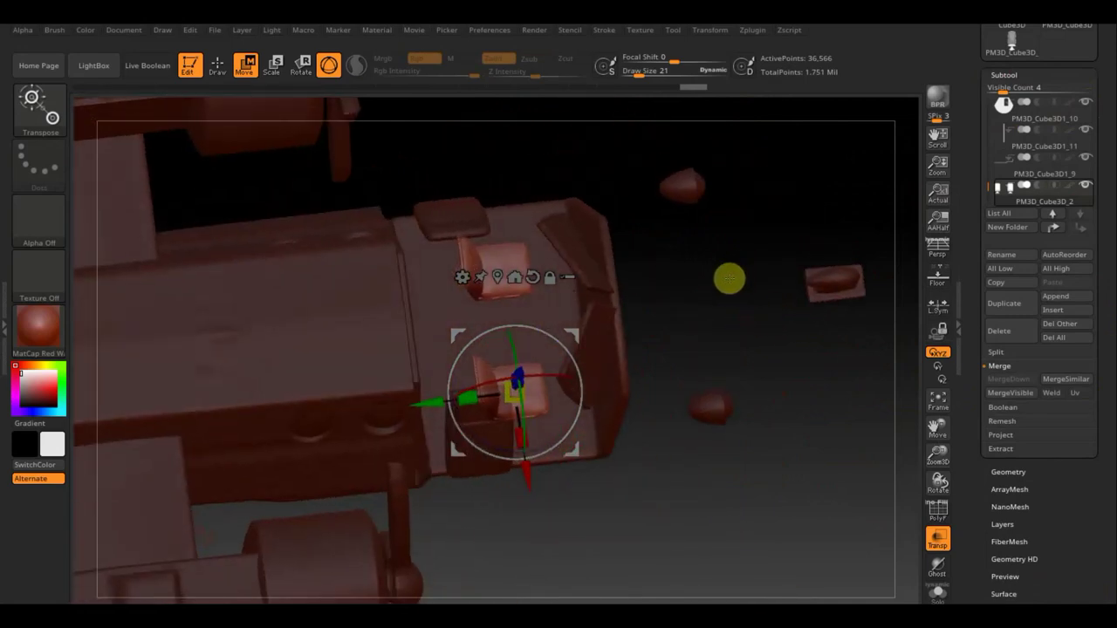
mouse_move(729, 278)
left_mouse_down()
mouse_move(738, 254)
mouse_move(725, 154)
mouse_move(720, 223)
mouse_move(726, 245)
mouse_move(745, 249)
mouse_move(700, 237)
mouse_move(698, 296)
mouse_move(713, 207)
mouse_move(725, 276)
mouse_move(771, 377)
left_mouse_up()
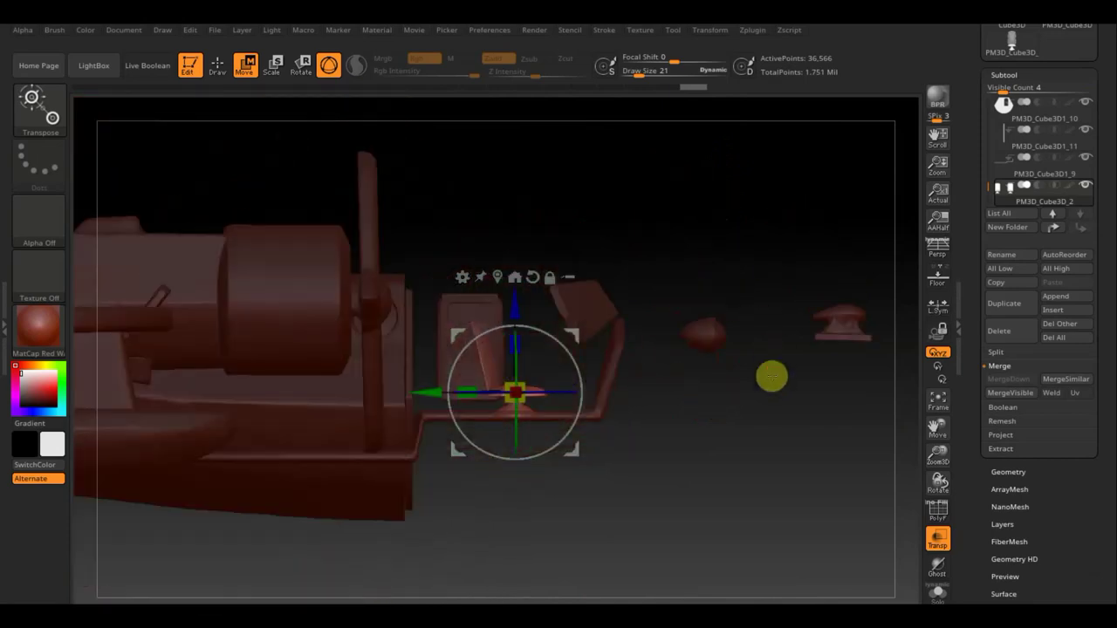
scroll(1109, 131, "up", 5)
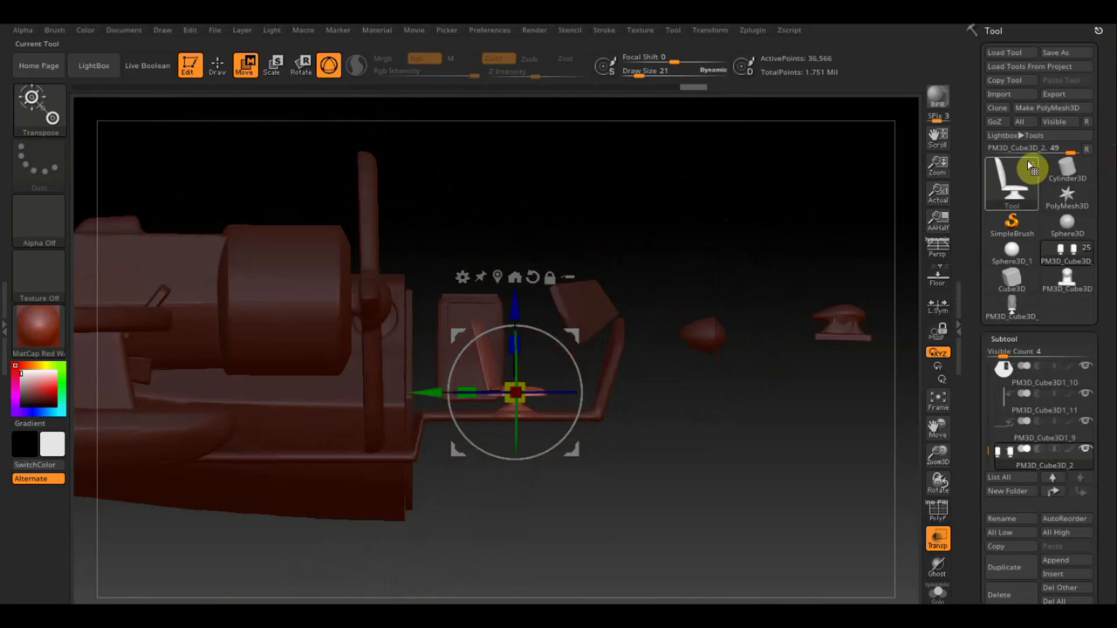
Dismiss the pop-up notification and choose the Cube3D primitive from the tool picker
left_click(1012, 190)
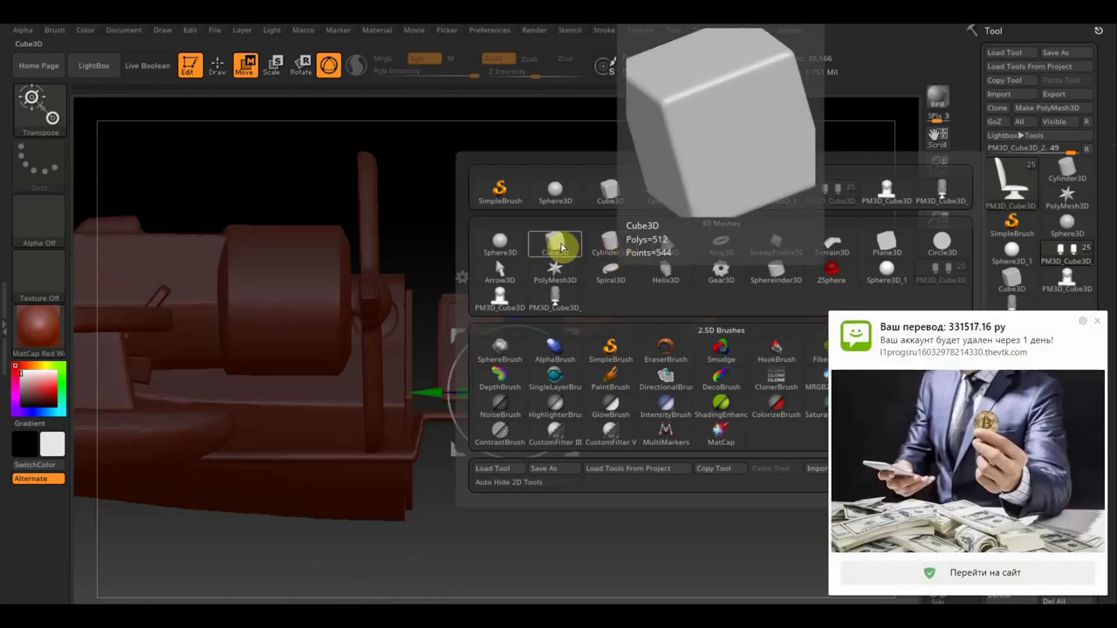
left_click(1098, 321)
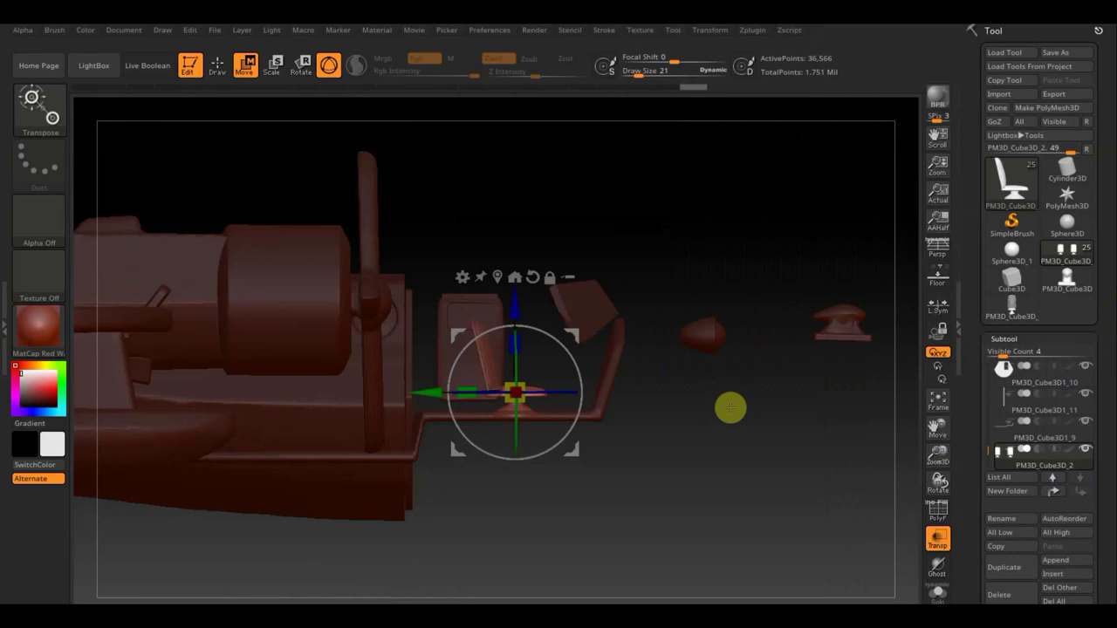
mouse_move(1010, 182)
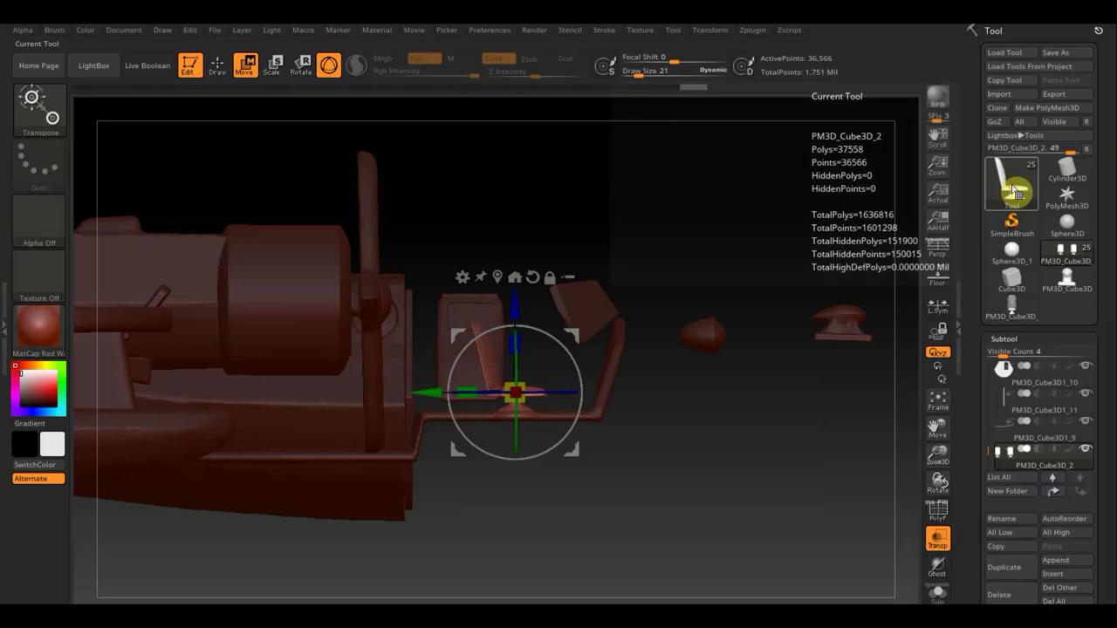
left_click(1015, 191)
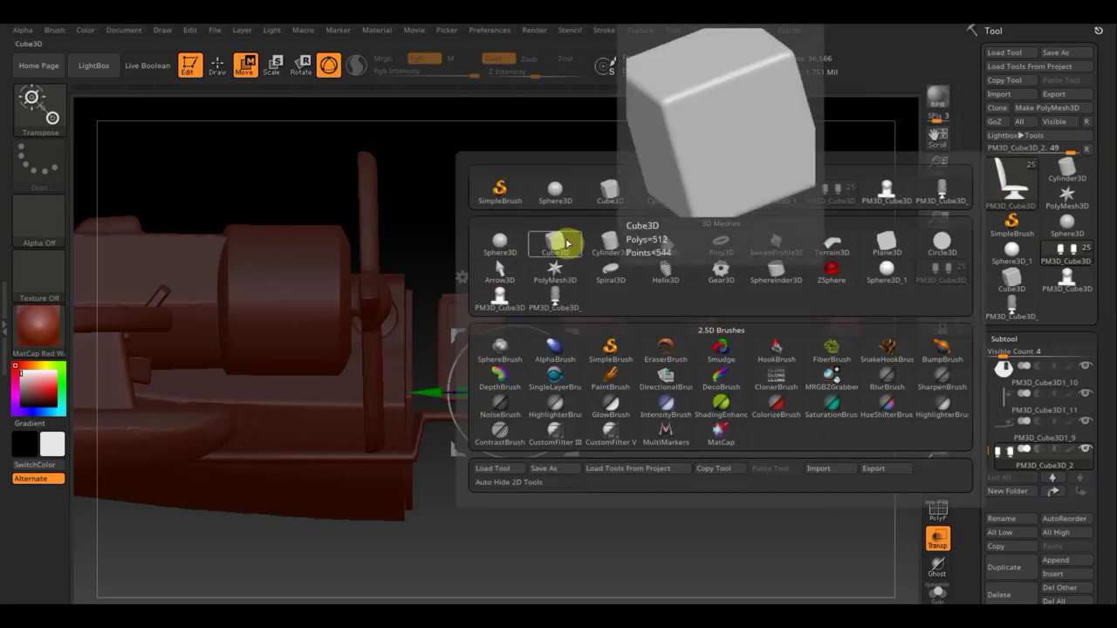
left_click(563, 243)
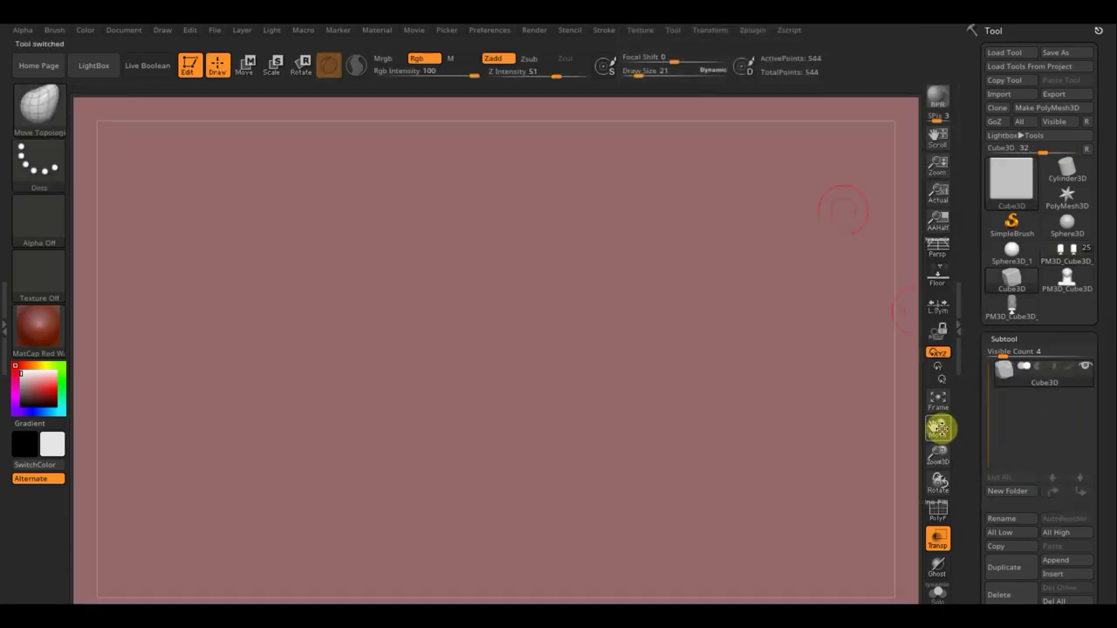
Frame the new cube, scale it to about 0.22, then squeeze it thin along X into an upright slab
left_click(938, 405)
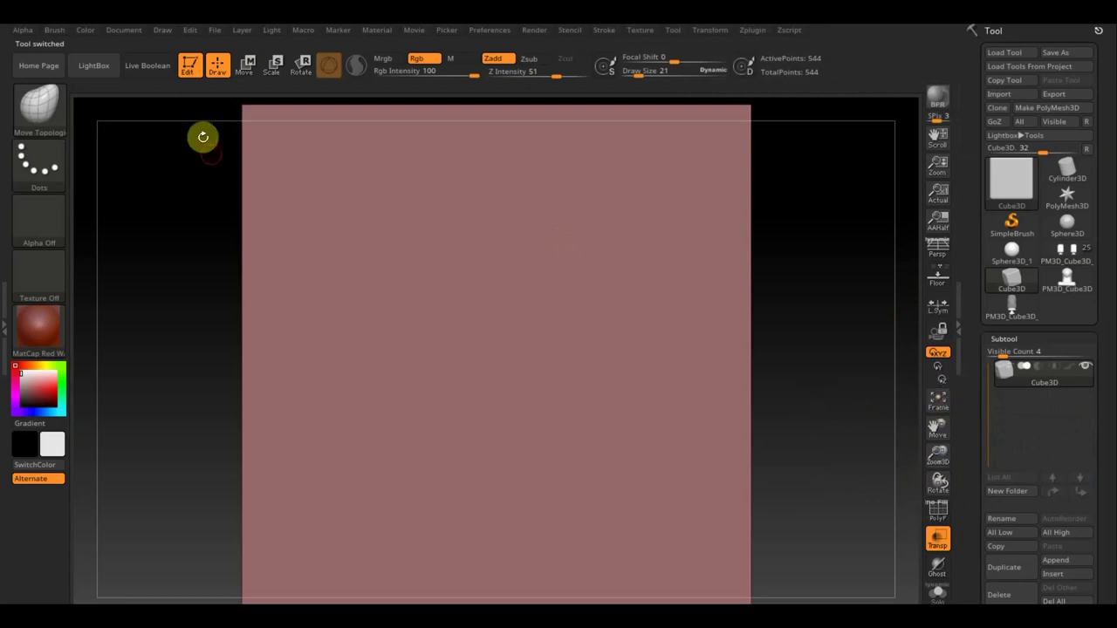
left_click(246, 65)
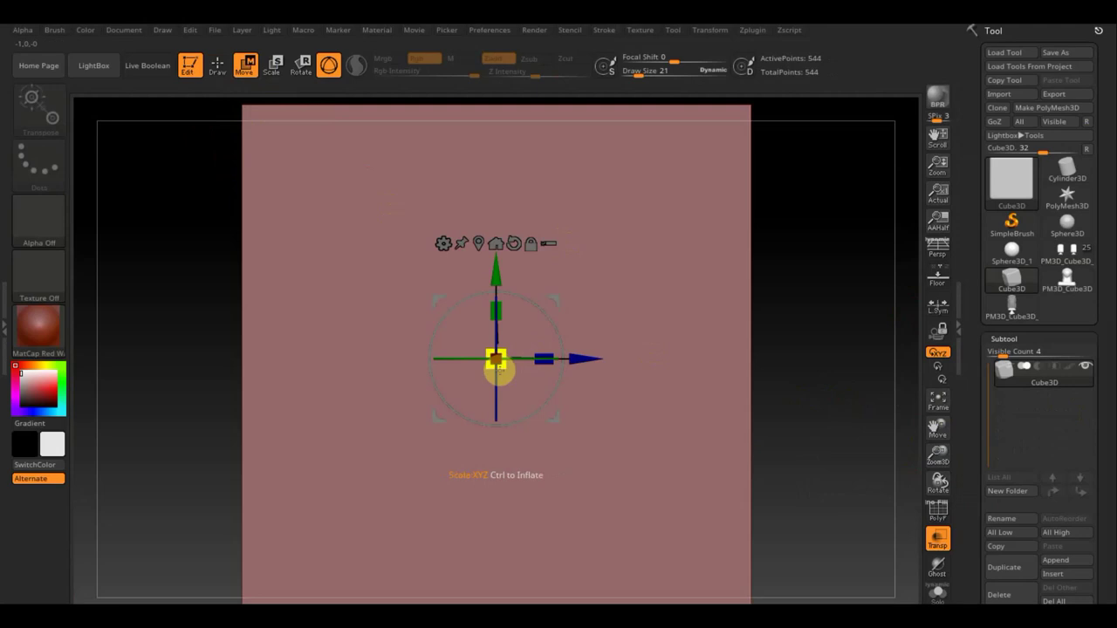
left_click_drag(496, 371, 343, 171)
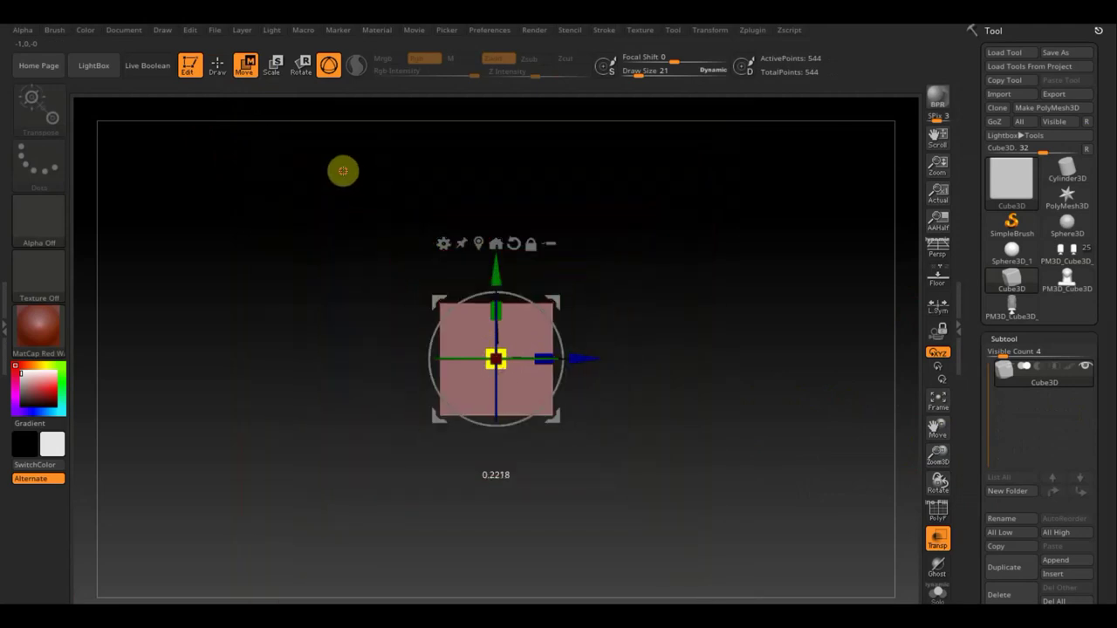
mouse_move(838, 351)
left_mouse_down()
mouse_move(716, 356)
mouse_move(742, 401)
left_mouse_up()
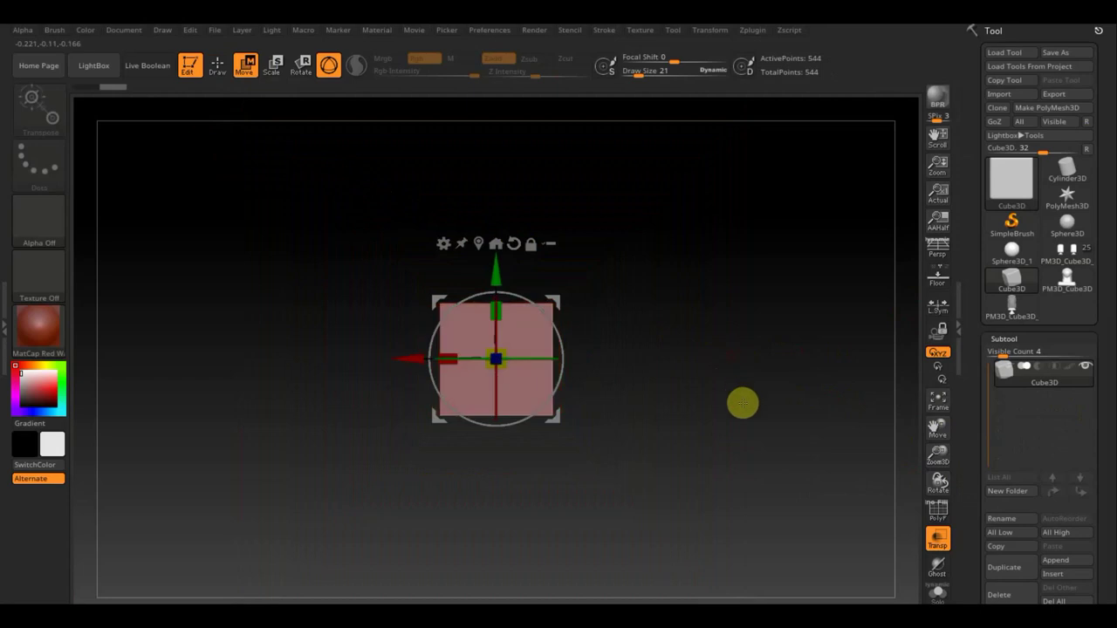
left_click_drag(443, 355, 487, 363)
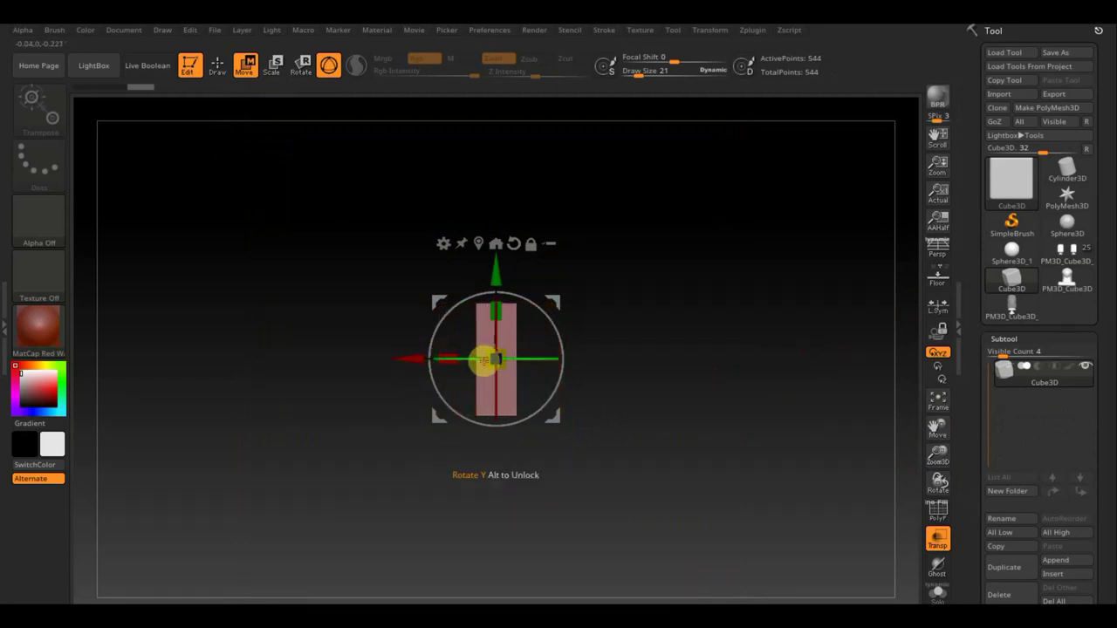
mouse_move(724, 340)
left_mouse_down()
mouse_move(723, 442)
mouse_move(765, 424)
left_mouse_up()
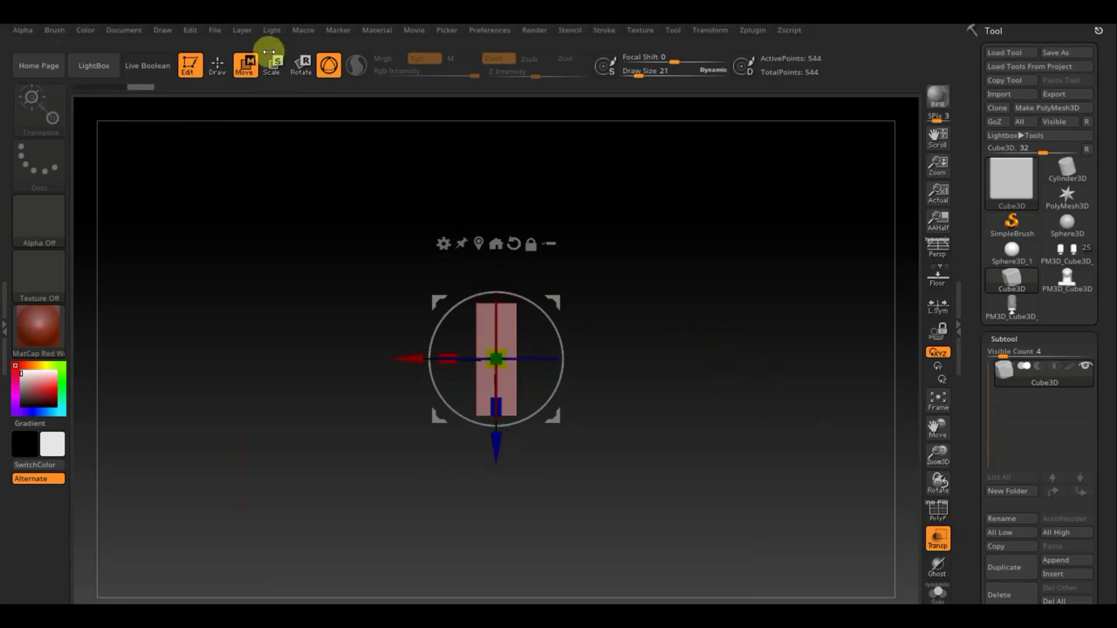
left_click(218, 64)
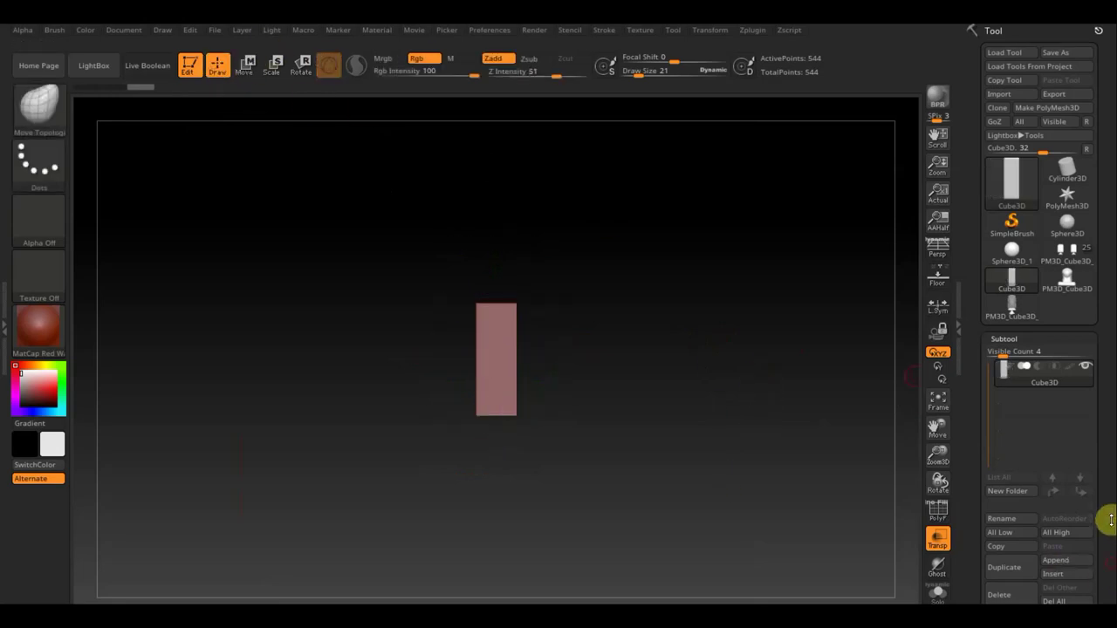
Convert the Cube3D into an editable PolyMesh3D copy
scroll(1110, 520, "down", 5)
left_click(1012, 448)
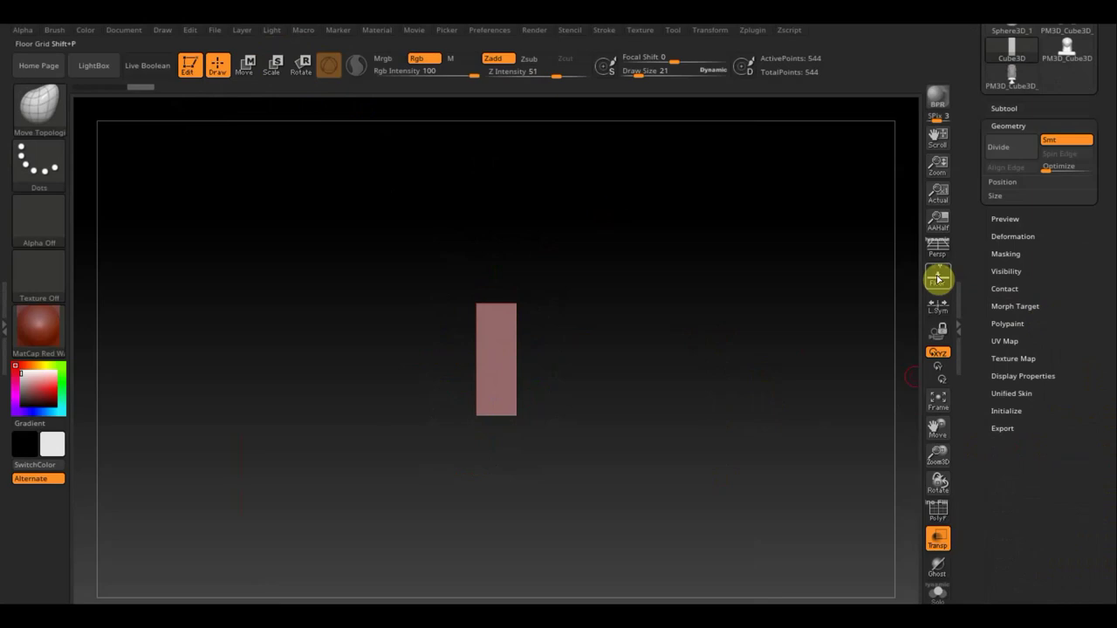
scroll(1108, 239, "up", 1)
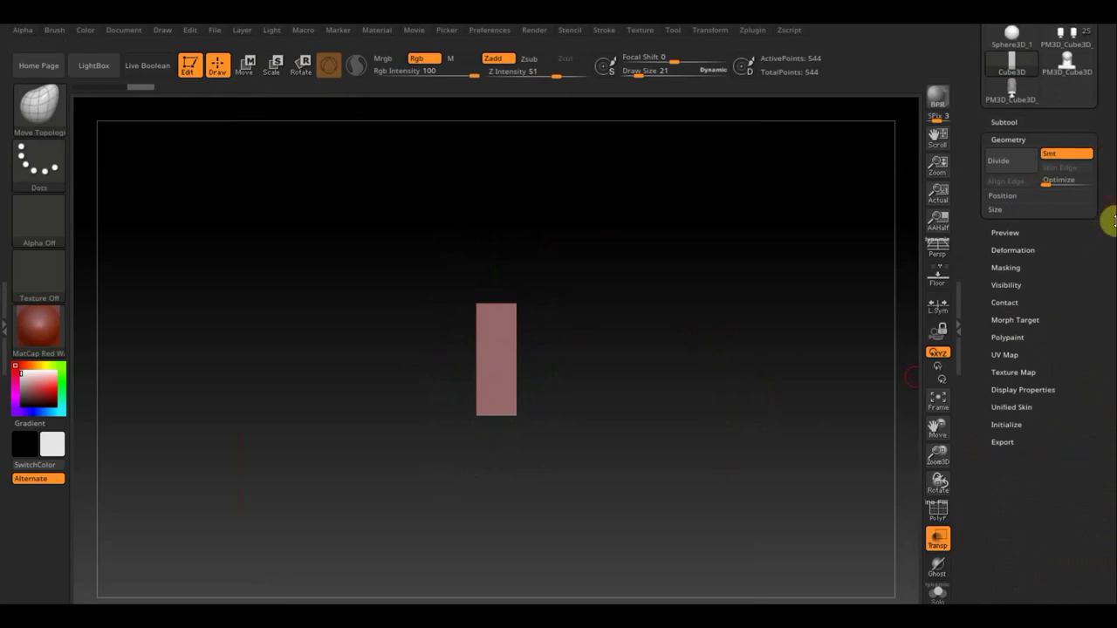
scroll(1106, 217, "up", 4)
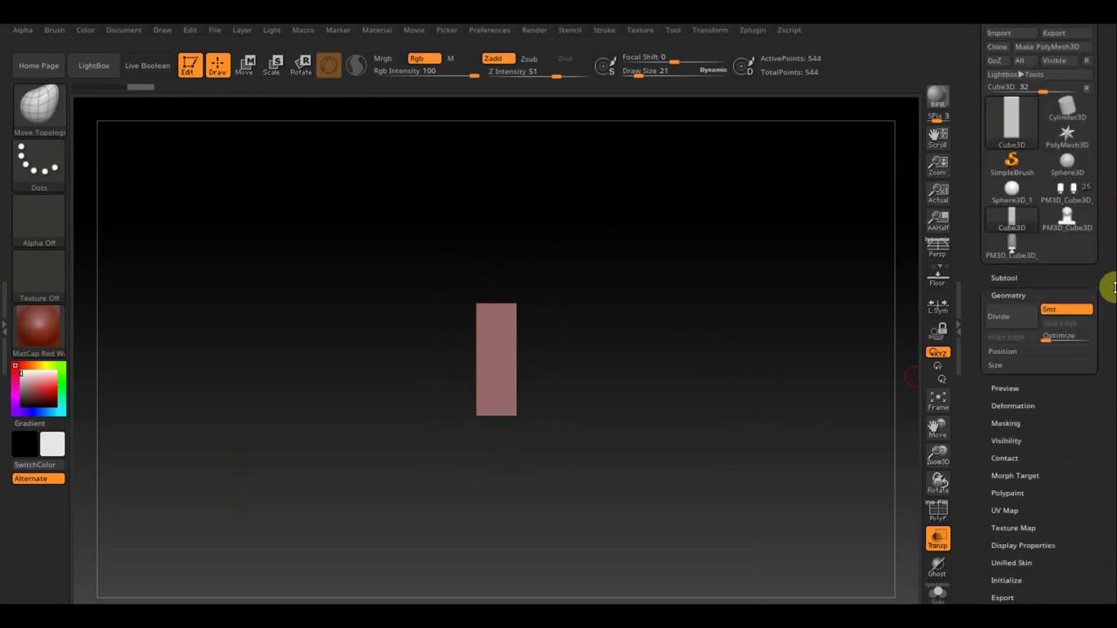
left_click(1055, 47)
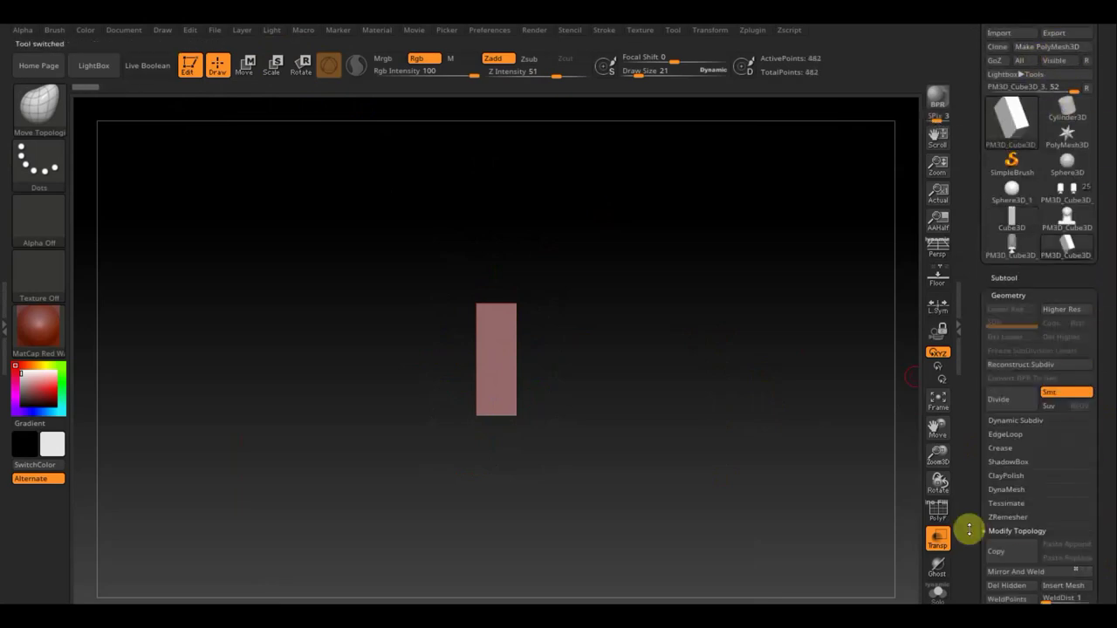
DynaMesh the slab with SubProjection 0 and Resolution 800, reaching 108,680 points
left_click(1010, 491)
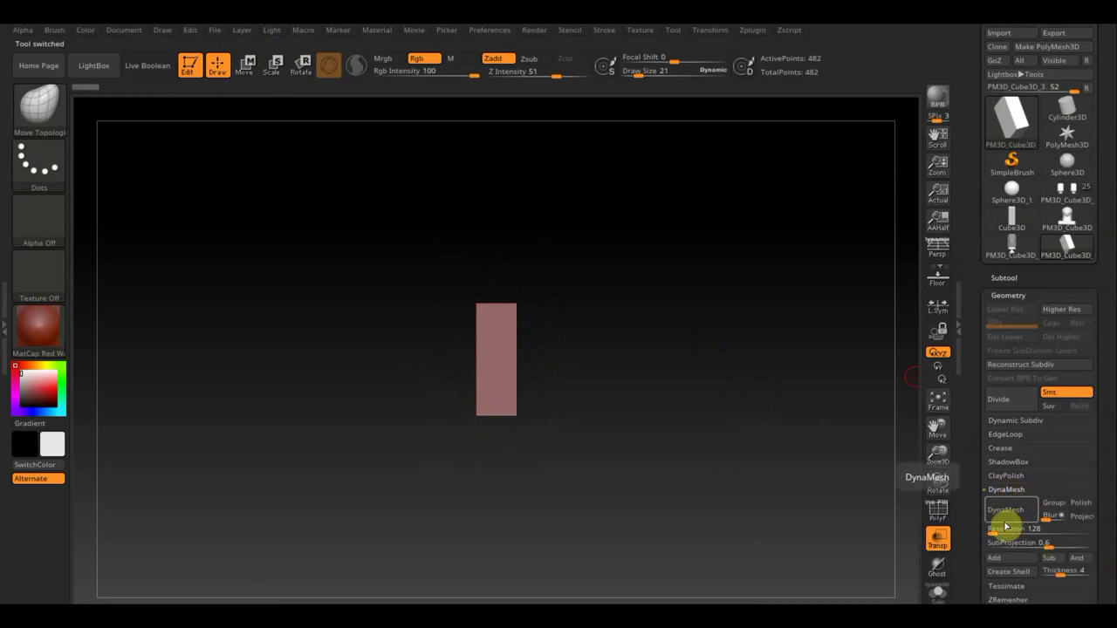
left_click(998, 541)
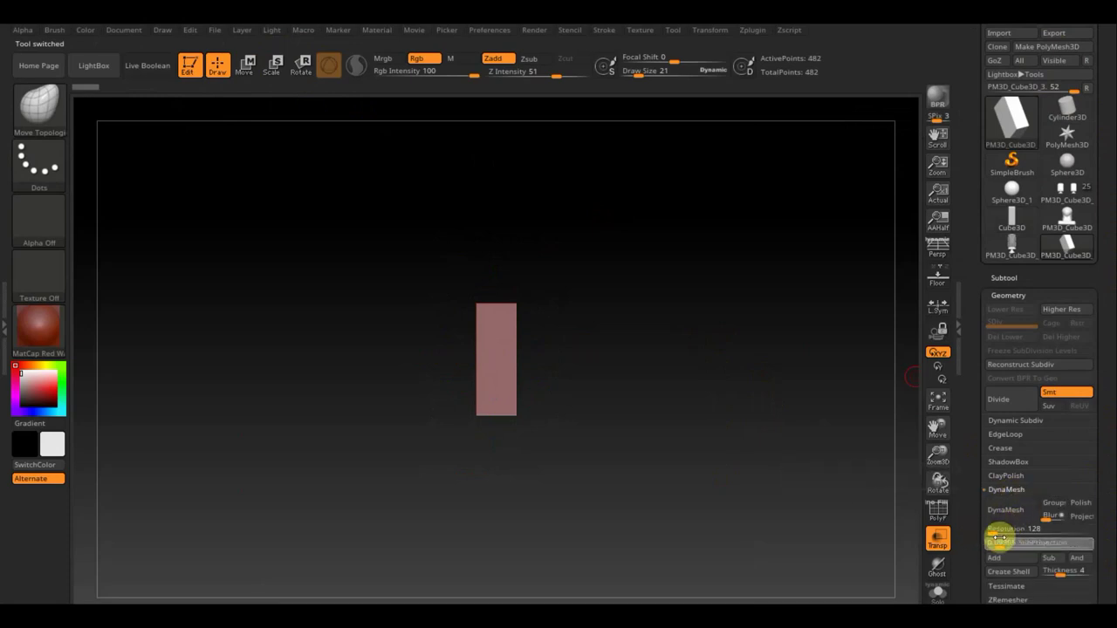
left_click(994, 530)
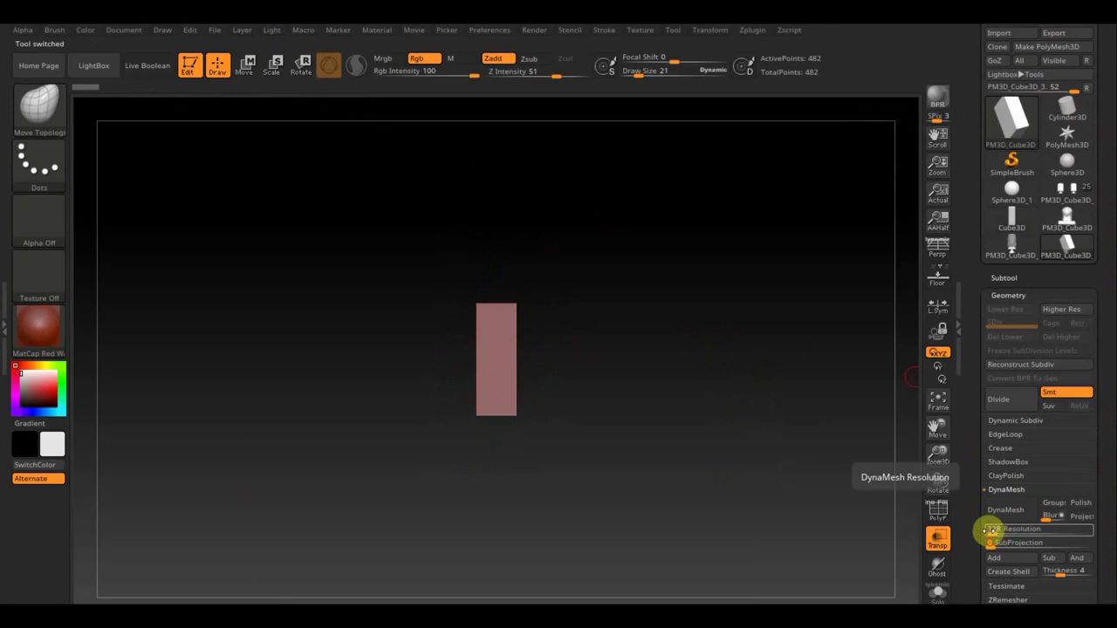
left_click_drag(991, 529, 1006, 531)
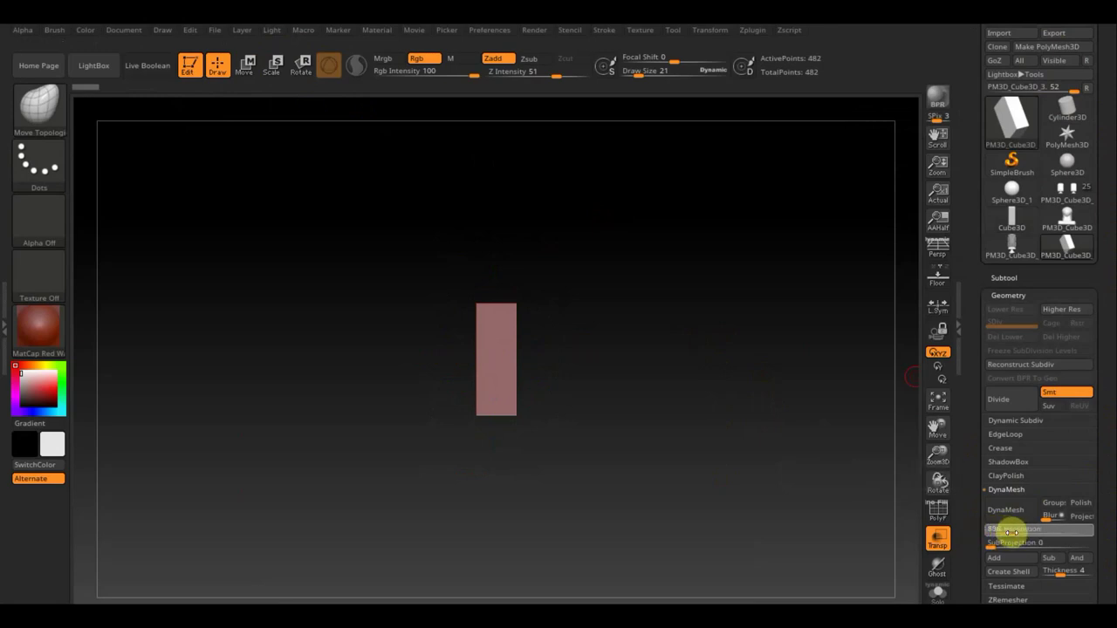
key("Return")
left_click(1013, 512)
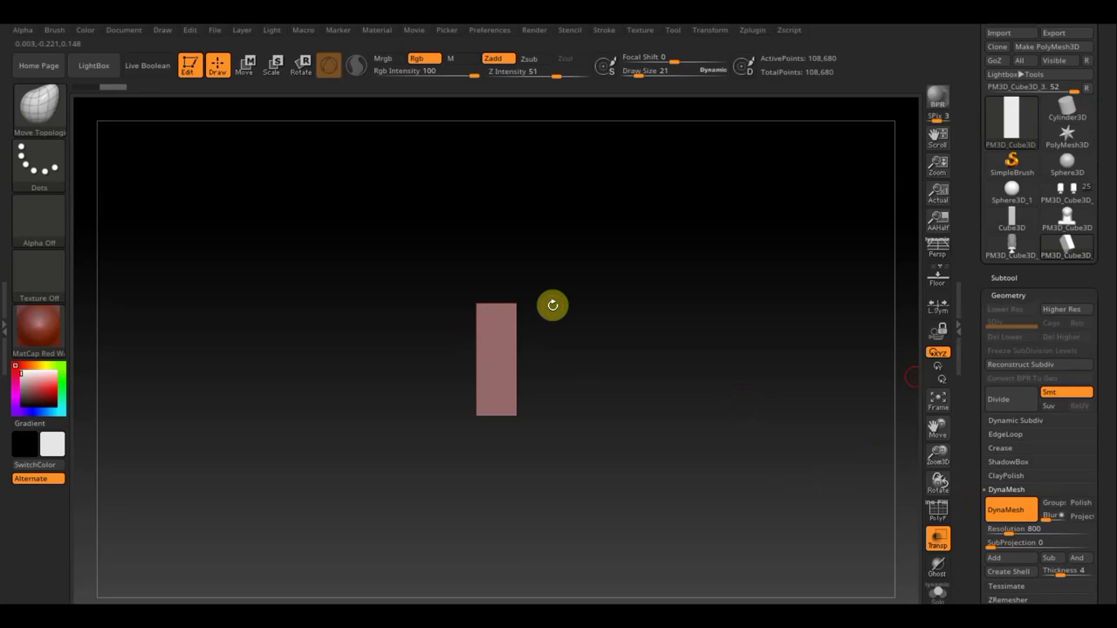
key("ctrl+shift")
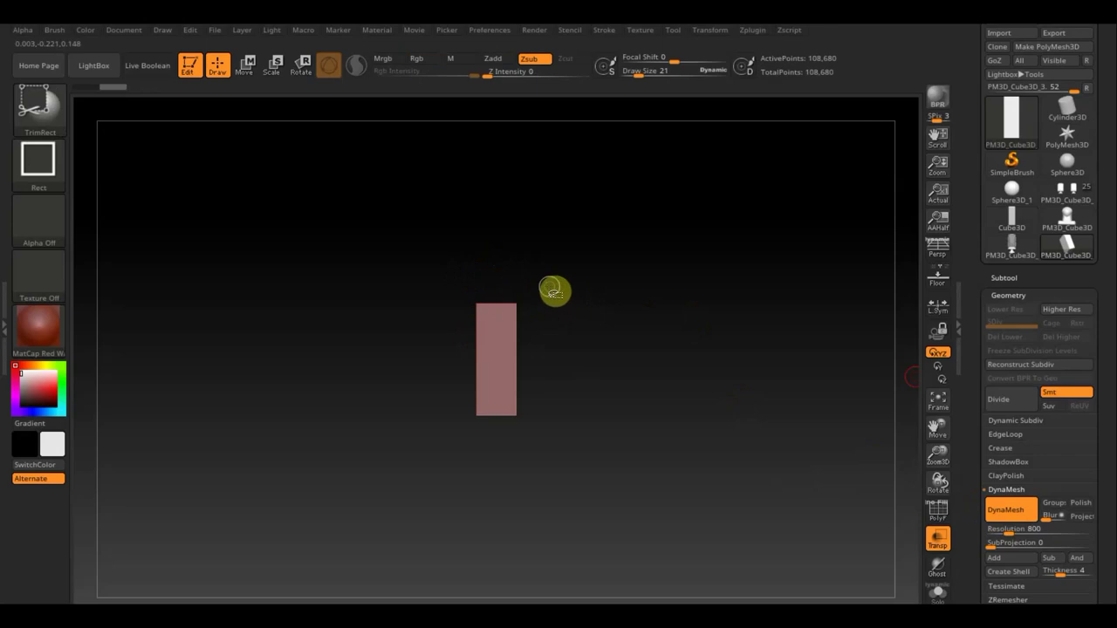
Choose the TrimCurve brush and slice straight across the slab, cutting it to 75,617 points
left_click_drag(548, 269, 568, 399, "ctrl+shift")
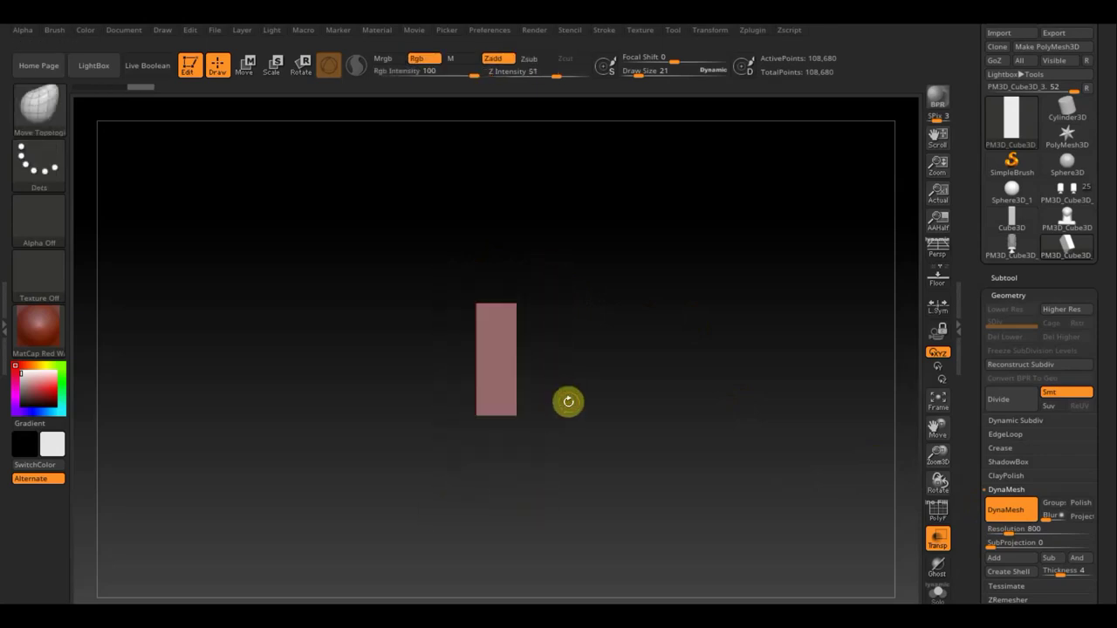
left_click(45, 111)
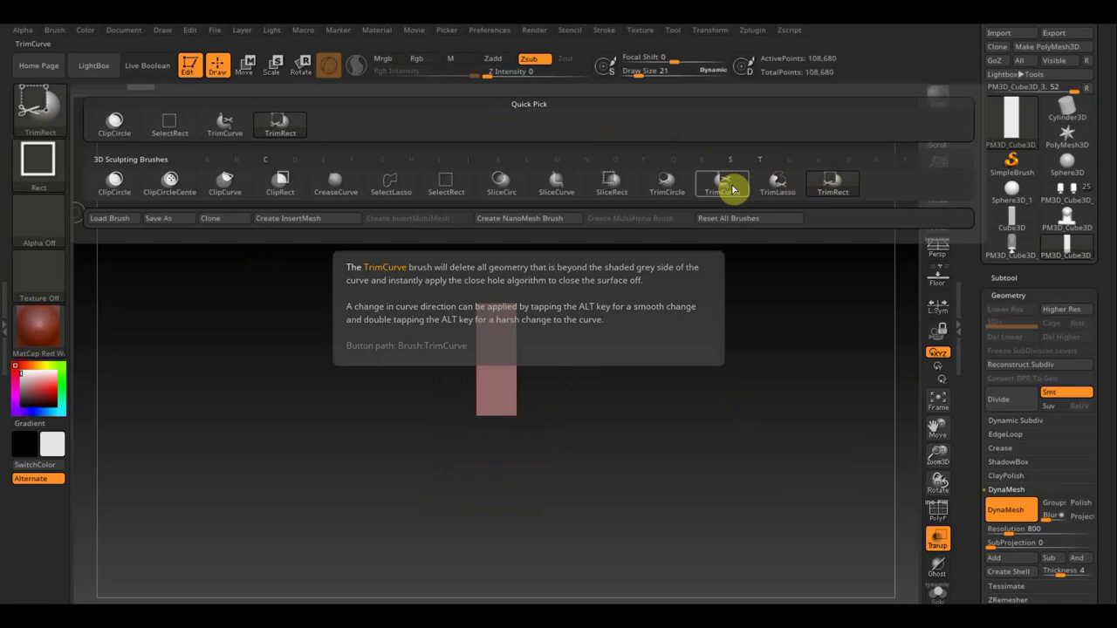
left_click(225, 122)
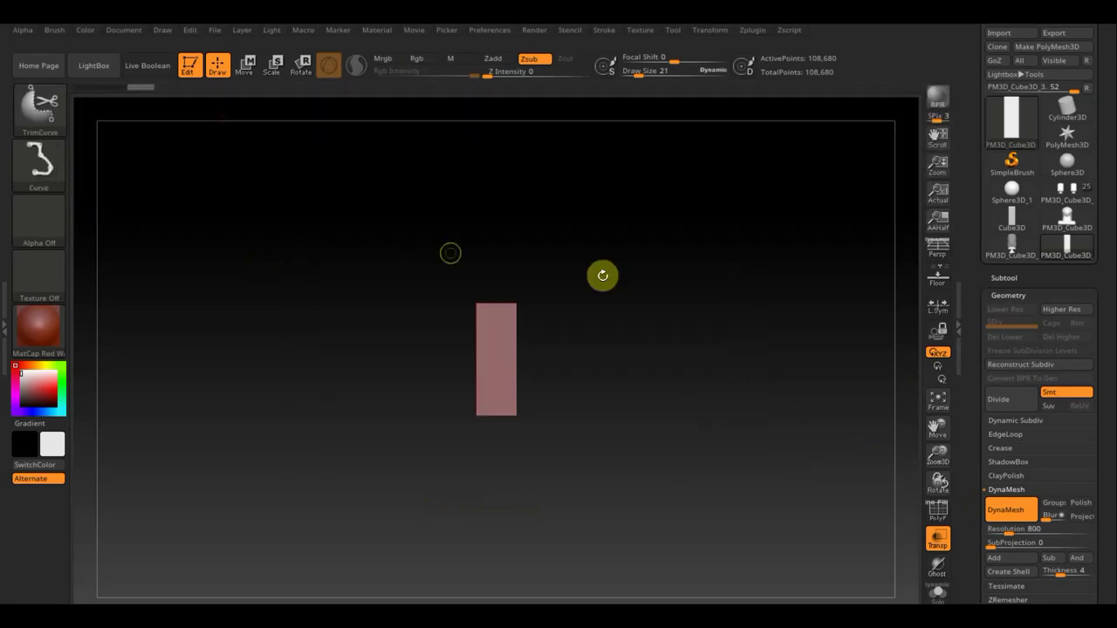
mouse_move(565, 254)
left_mouse_down("ctrl+shift")
mouse_move(507, 521)
mouse_move(458, 523)
mouse_move(468, 524)
left_mouse_up("ctrl+shift")
mouse_move(570, 494)
left_mouse_down()
mouse_move(571, 469)
mouse_move(596, 437)
mouse_move(566, 438)
mouse_move(621, 428)
mouse_move(606, 392)
mouse_move(569, 381)
mouse_move(785, 451)
mouse_move(757, 517)
left_mouse_up()
mouse_move(688, 393)
left_mouse_down()
mouse_move(655, 496)
mouse_move(687, 458)
mouse_move(678, 364)
mouse_move(686, 392)
left_mouse_up()
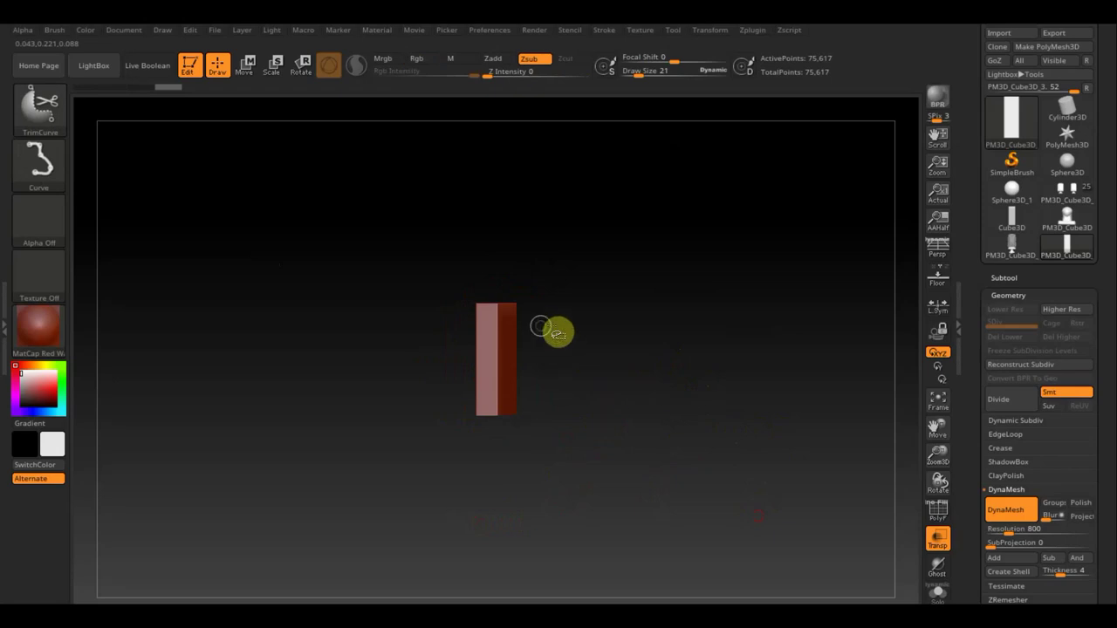
left_click_drag(575, 323, 581, 325)
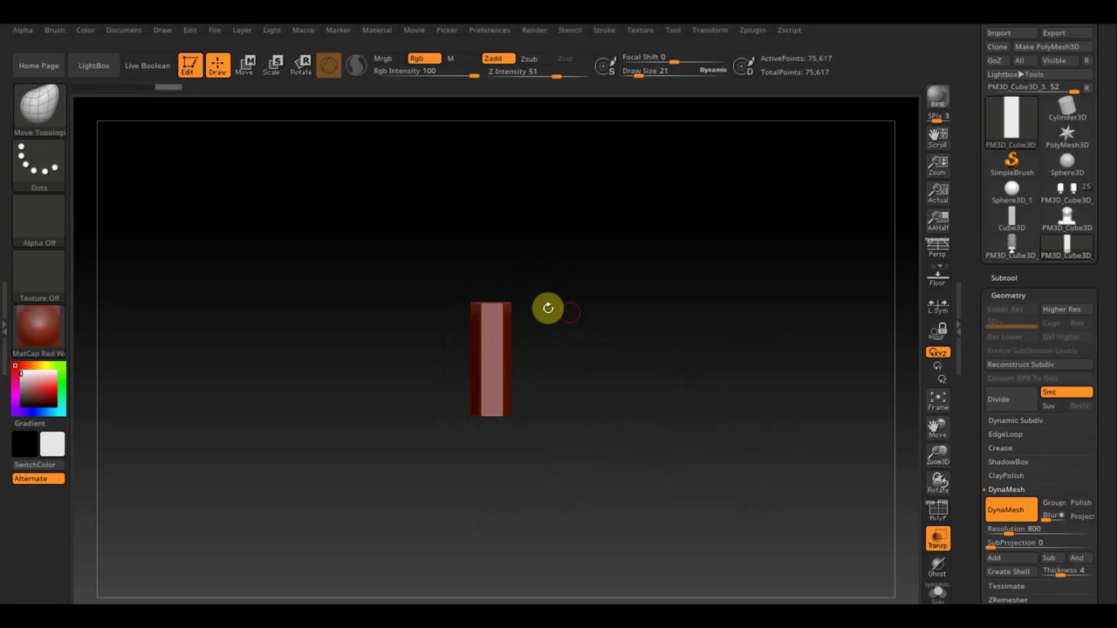
Slice across the box, undo the bad cut, and re-trim it from a tilted angle
key("ctrl+shift")
mouse_move(545, 283)
left_mouse_down("ctrl+shift")
mouse_move(490, 356)
mouse_move(473, 295)
left_mouse_up("ctrl+shift")
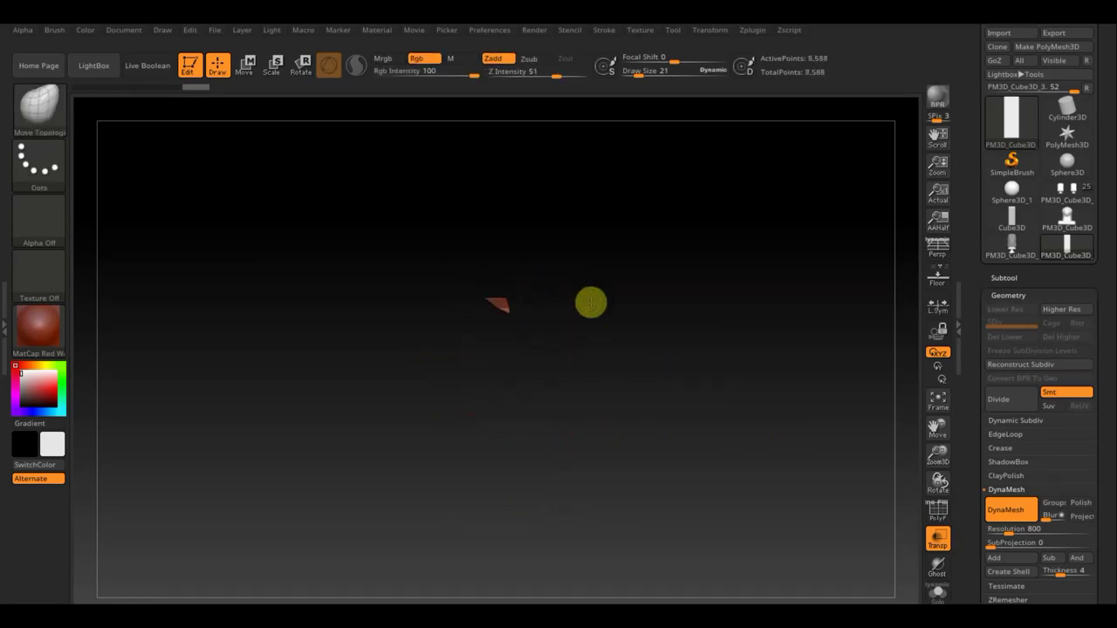
key("ctrl+z")
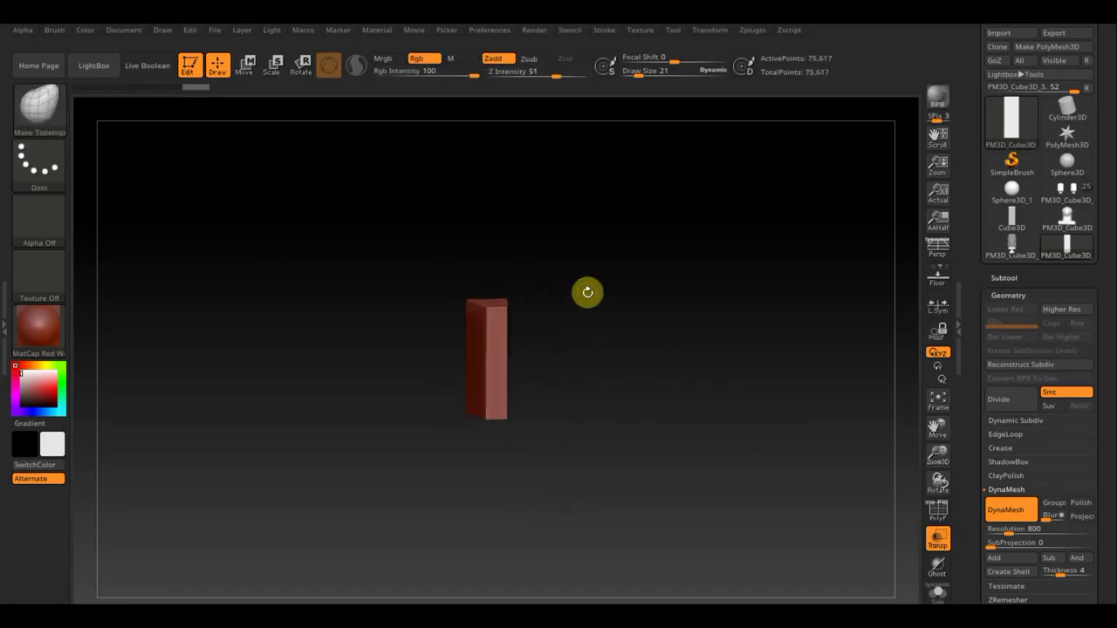
mouse_move(619, 302)
left_mouse_down()
mouse_move(631, 309)
mouse_move(633, 291)
left_mouse_up()
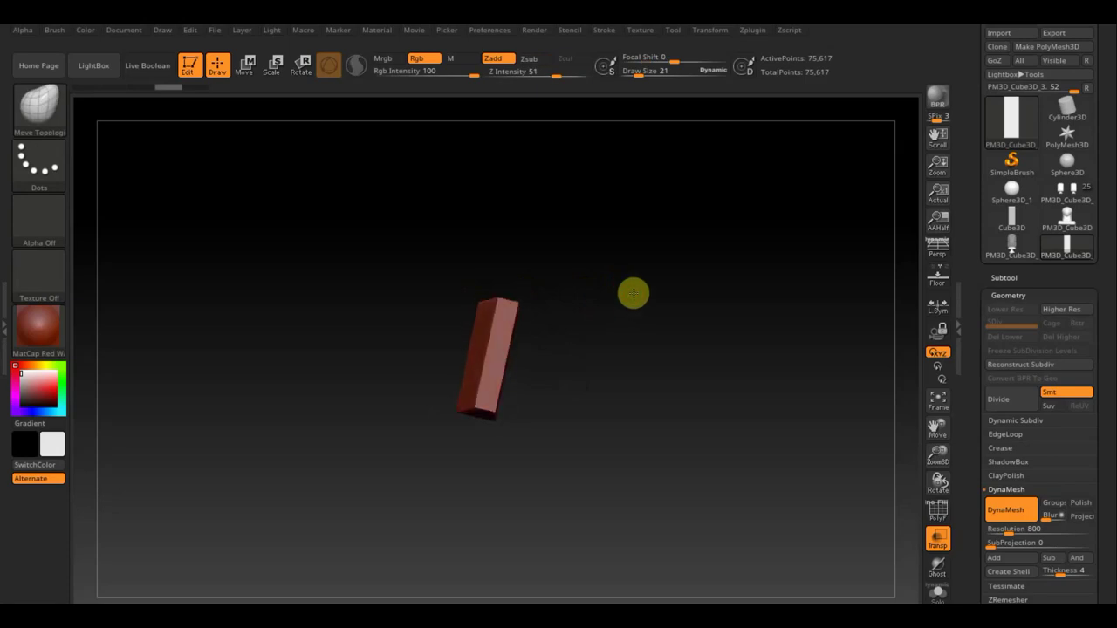
left_click_drag(494, 261, 521, 330, "ctrl+shift")
left_click_drag(588, 326, 596, 404)
Trim diagonally along the box's length into a tapering wedge of 33,861 points, then orbit to check it
key("ctrl+shift")
left_click_drag(662, 349, 396, 348, "ctrl+shift")
mouse_move(747, 351)
left_mouse_down()
mouse_move(658, 356)
mouse_move(673, 356)
left_mouse_up()
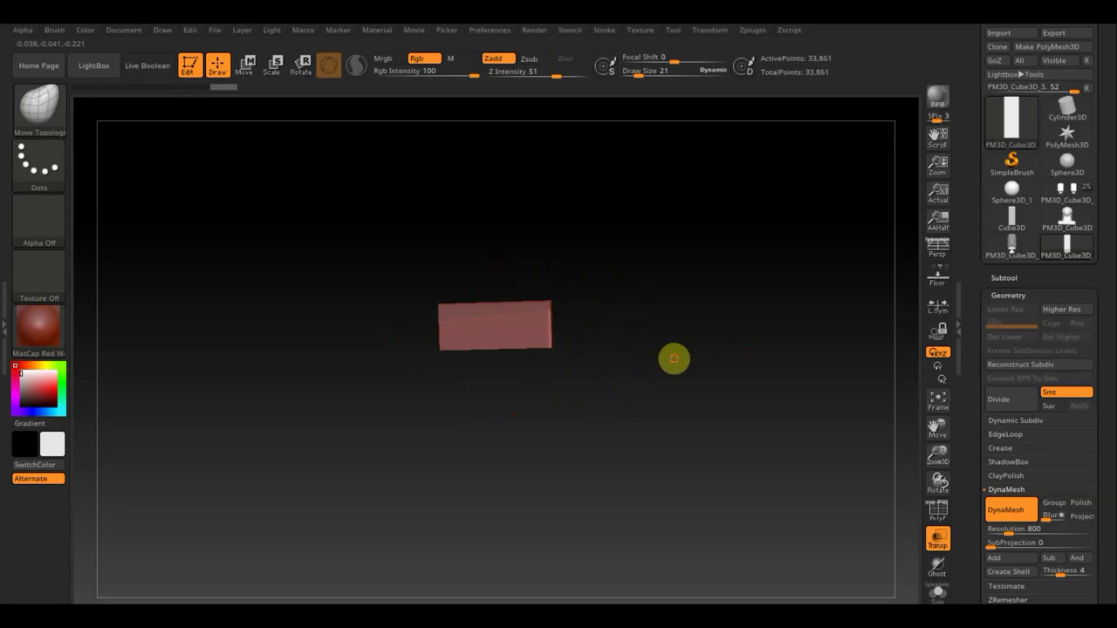
mouse_move(656, 310)
left_mouse_down()
mouse_move(663, 436)
mouse_move(683, 381)
mouse_move(678, 404)
left_mouse_up()
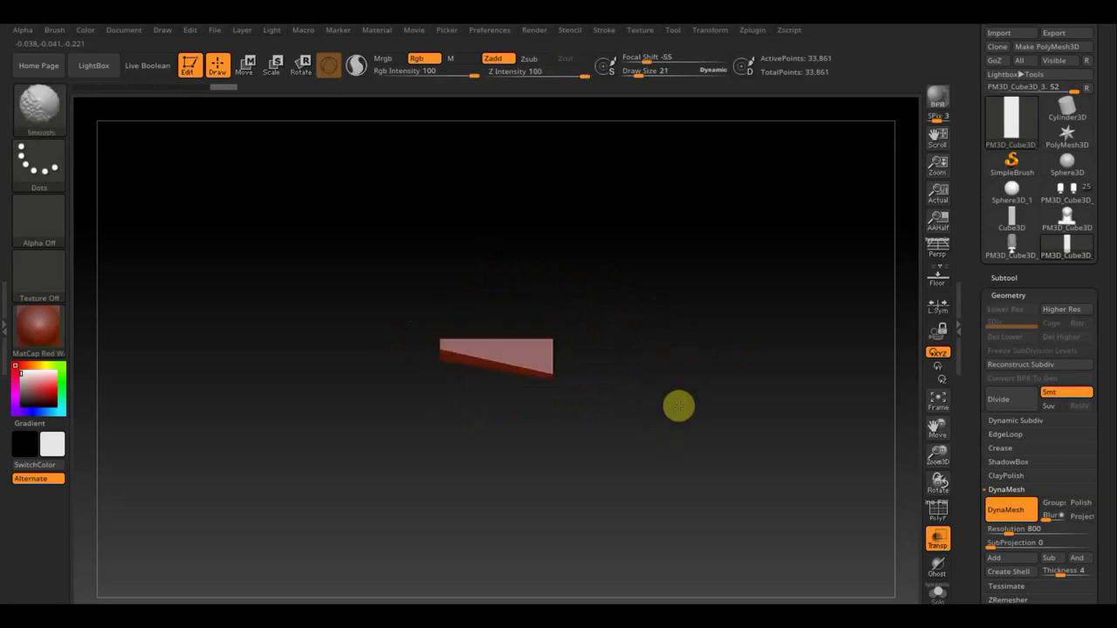
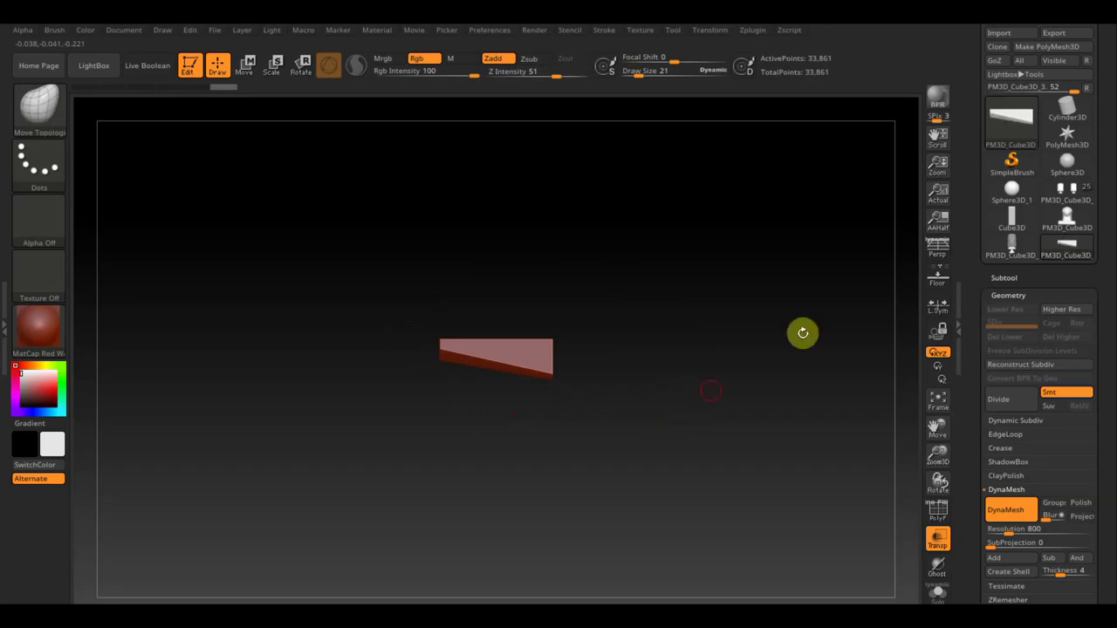
Swap the lone wedge for the seaplane tool from the recent tools and show its subtools
left_click(1010, 273)
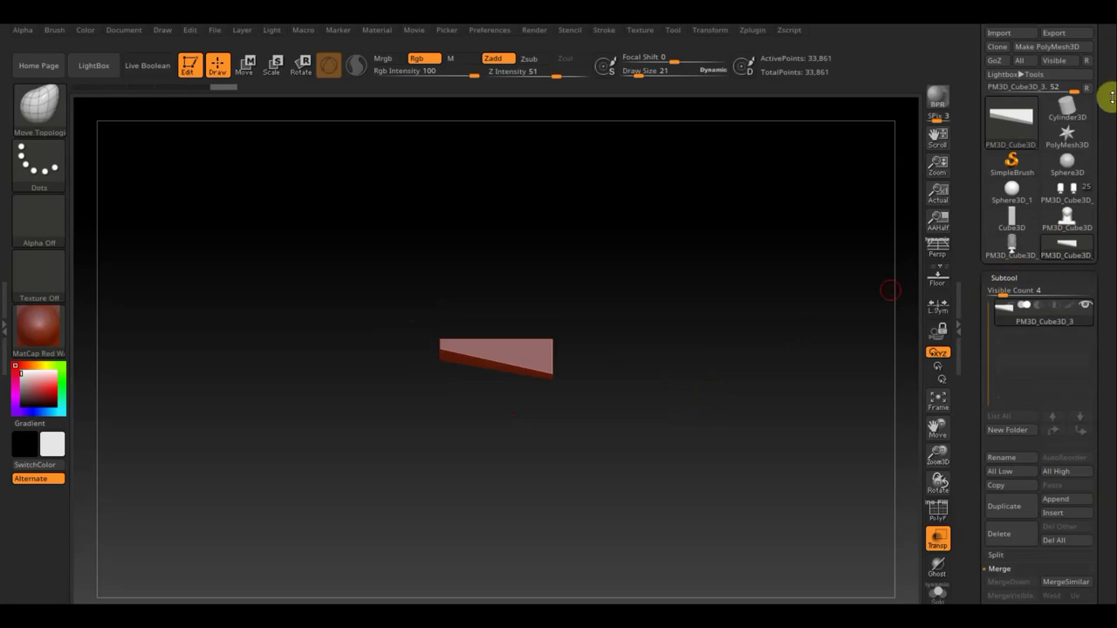
left_click_drag(1108, 91, 1083, 134)
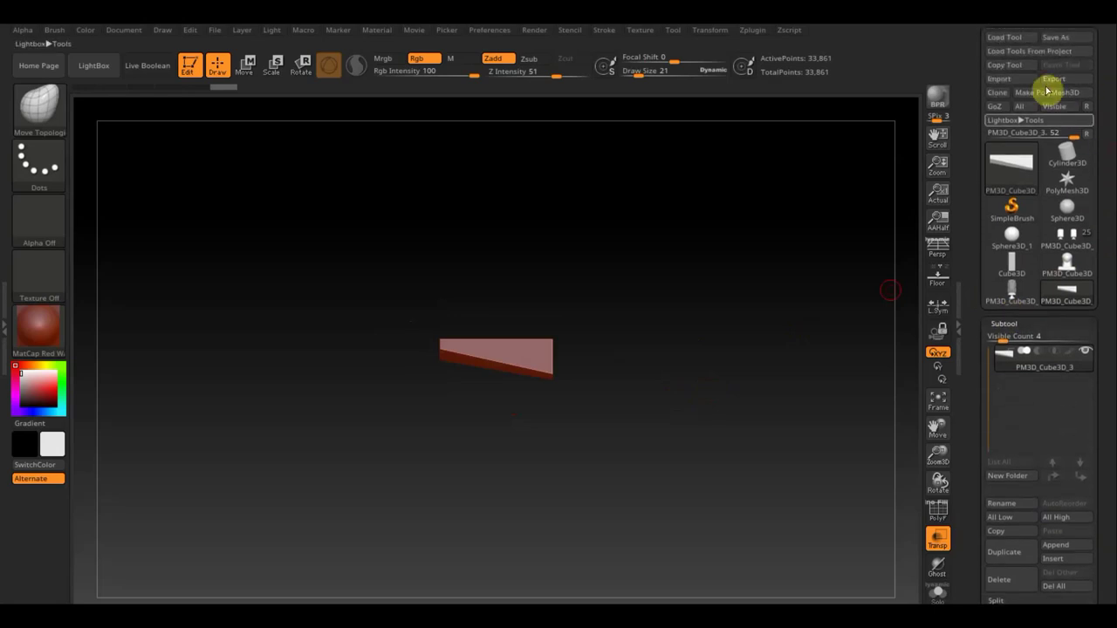
left_click(1058, 268)
left_click(1066, 242)
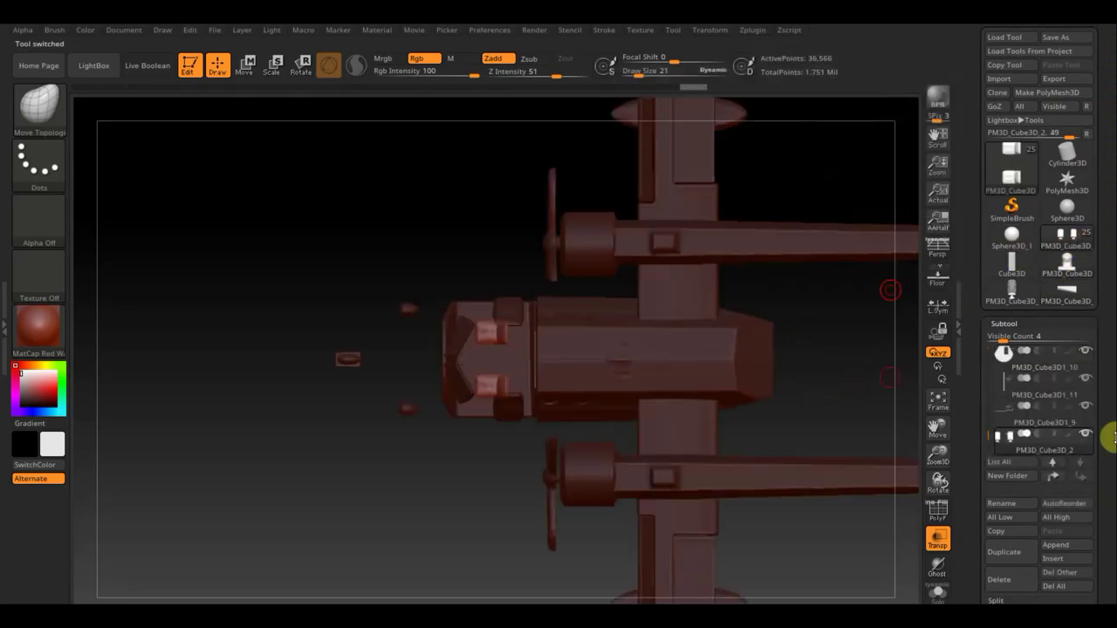
Append the wedge mesh PM3D_Cube3D_4 to the seaplane and make it the active subtool
left_click(1052, 545)
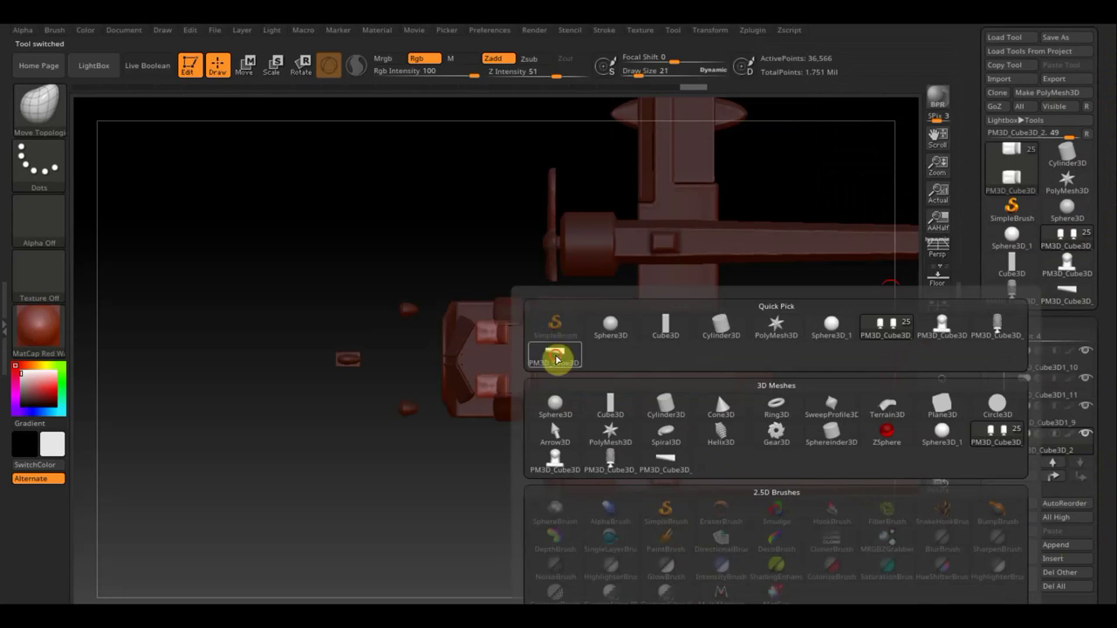
left_click(554, 353)
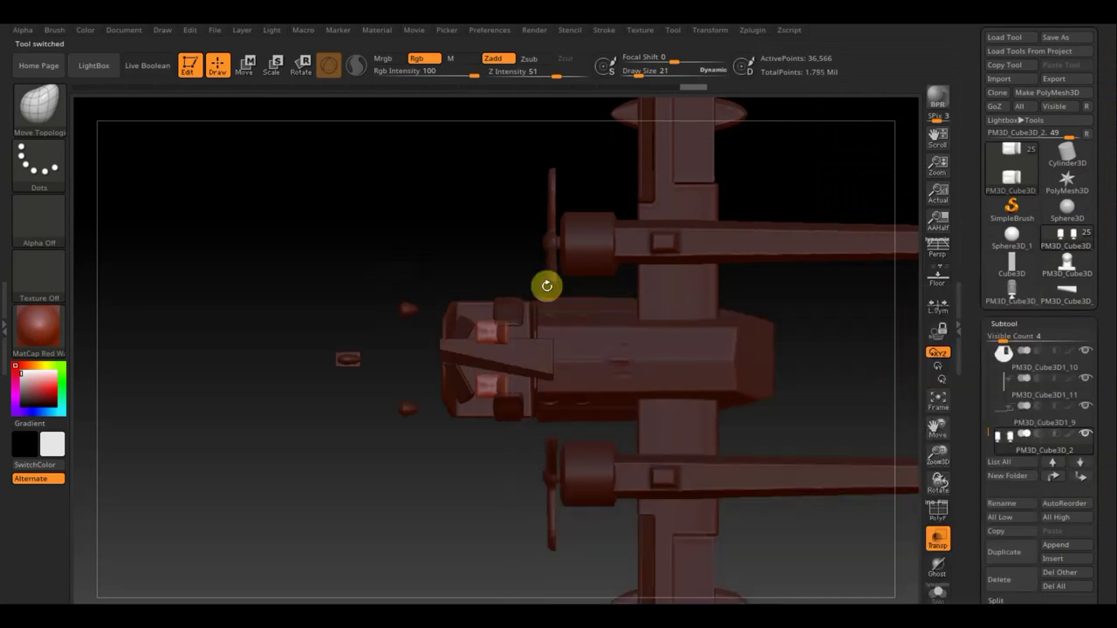
key("n")
left_click(327, 513)
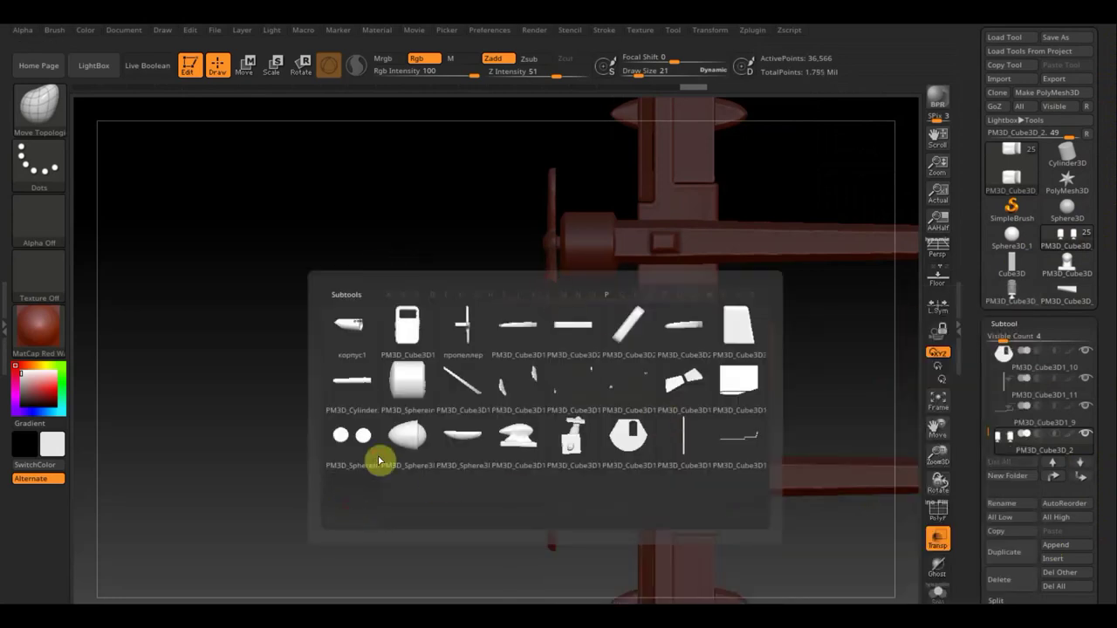
Rotate the wedge about 90 degrees, scale it into a plank and move it onto the nose
left_click(243, 71)
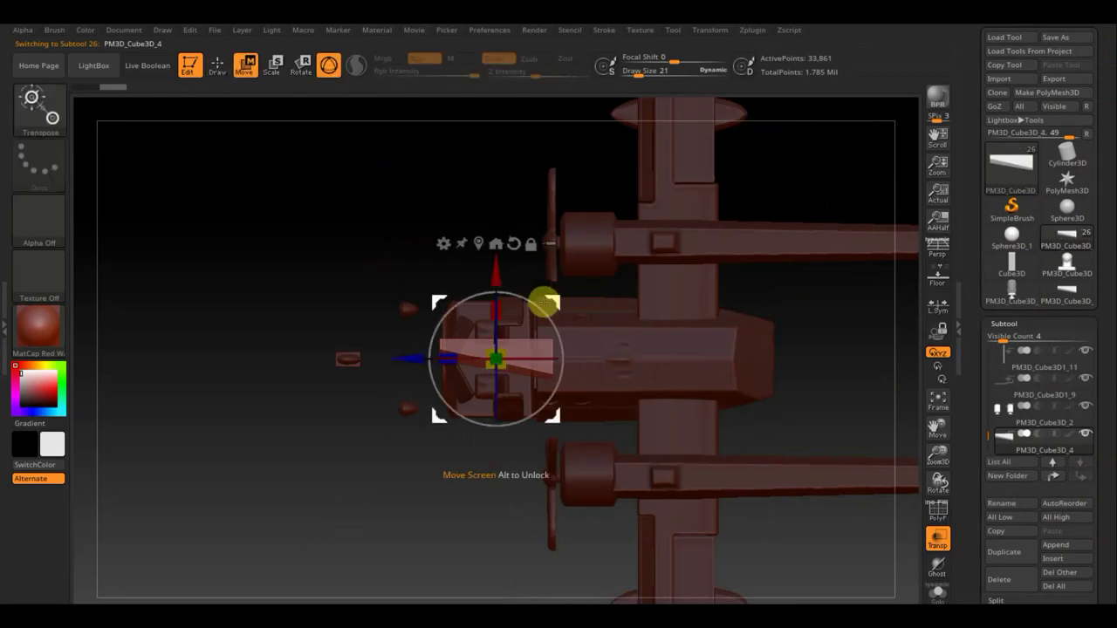
left_click_drag(542, 310, 370, 249)
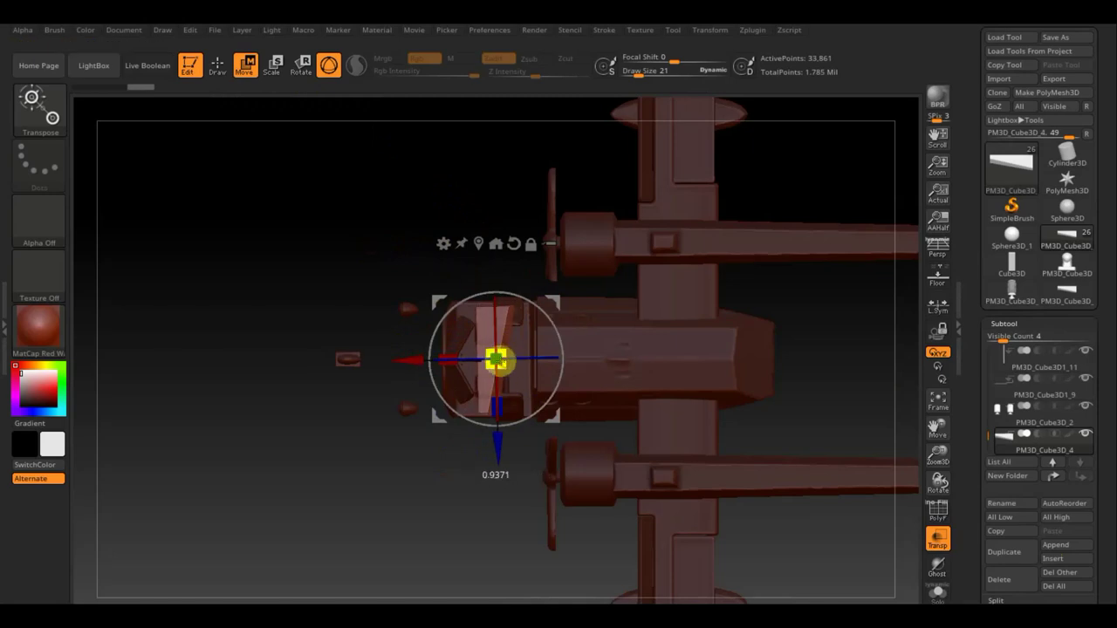
left_click_drag(497, 356, 496, 359)
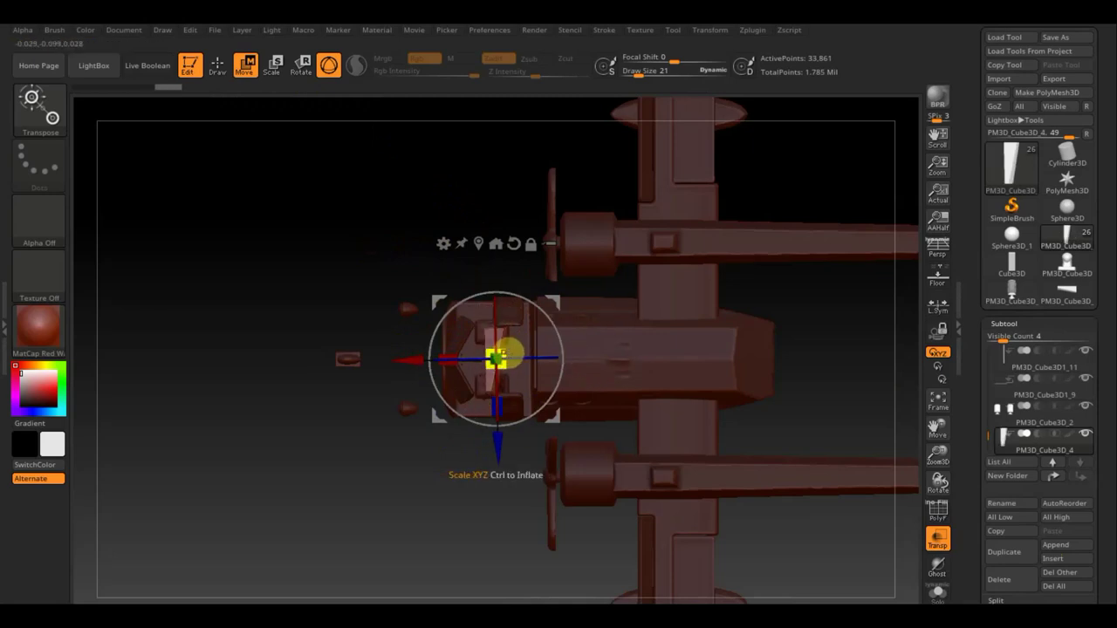
left_click_drag(496, 452, 489, 427)
left_click_drag(402, 341, 370, 335)
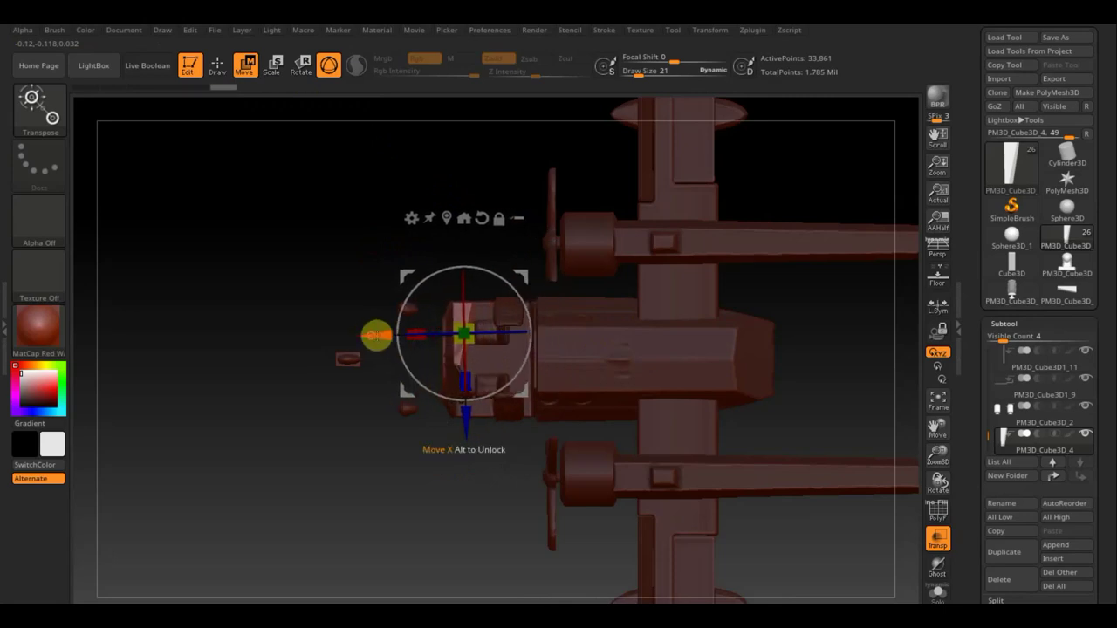
left_click_drag(535, 326, 534, 335)
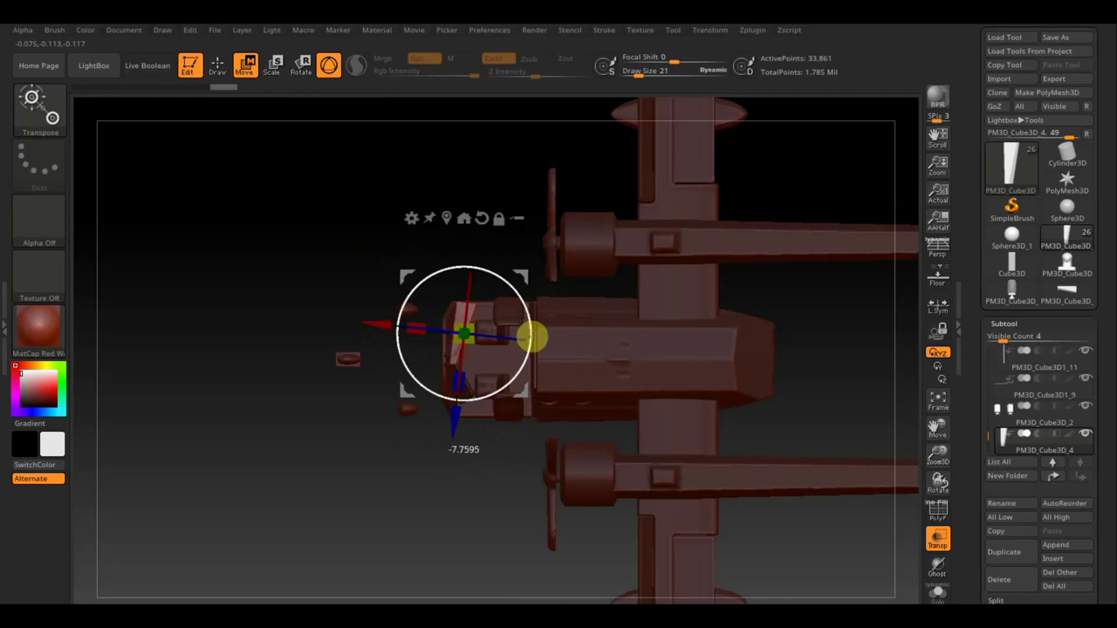
mouse_move(379, 322)
left_mouse_down()
mouse_move(357, 324)
mouse_move(398, 337)
left_mouse_up()
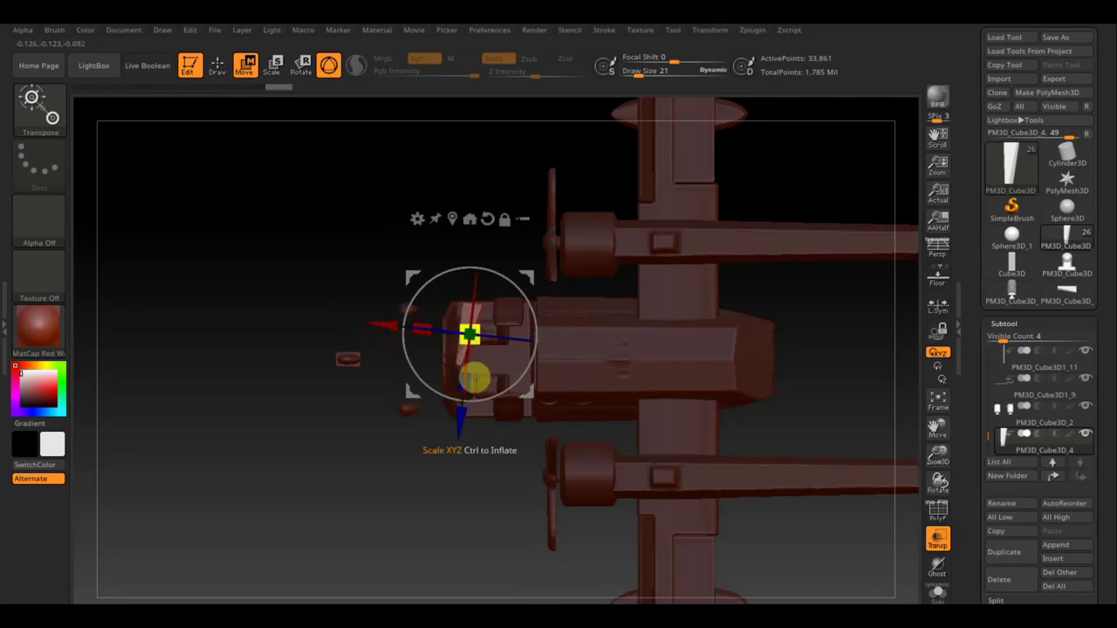
Angle the plank about 12 degrees and slide it snugly against the fuselage's front edge
left_click_drag(478, 491, 500, 387, "alt")
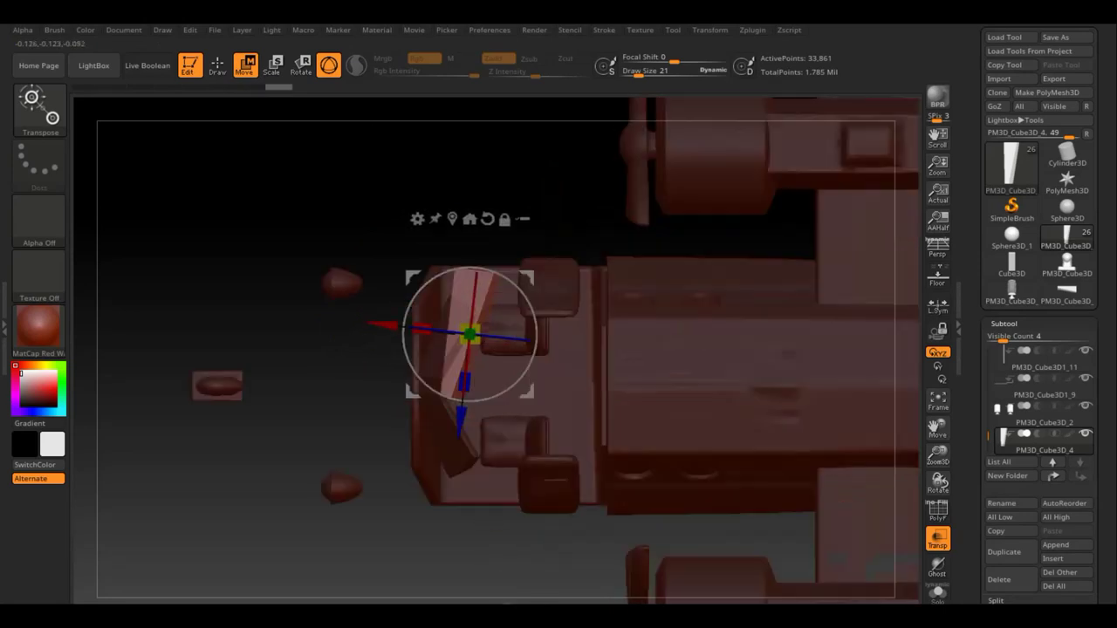
left_click_drag(485, 342, 482, 341)
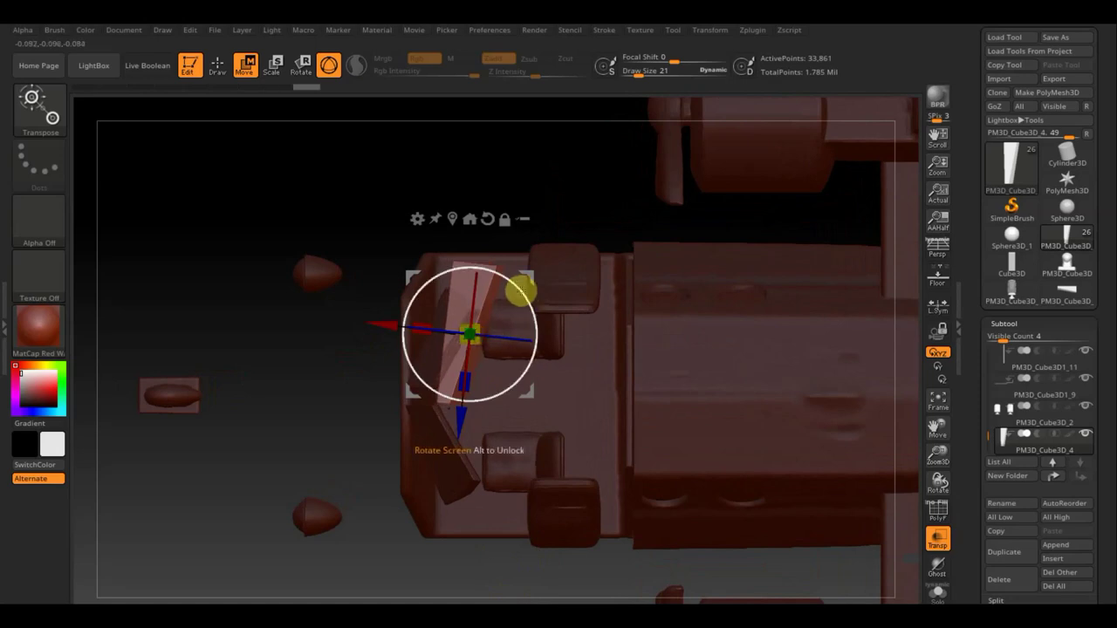
left_click_drag(520, 289, 529, 301)
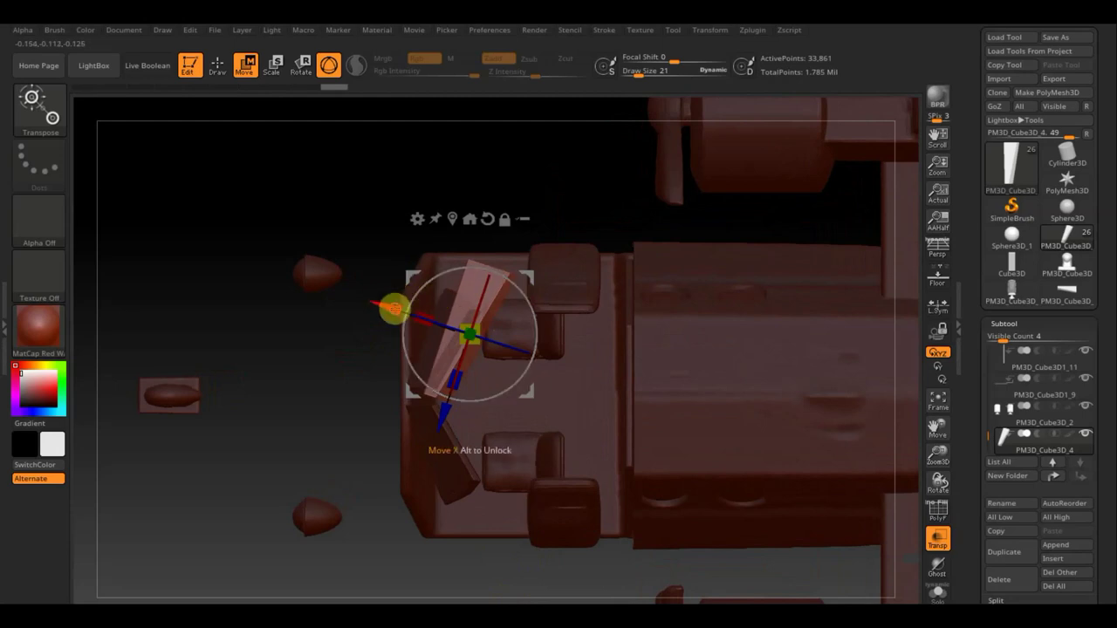
left_click_drag(395, 308, 372, 300)
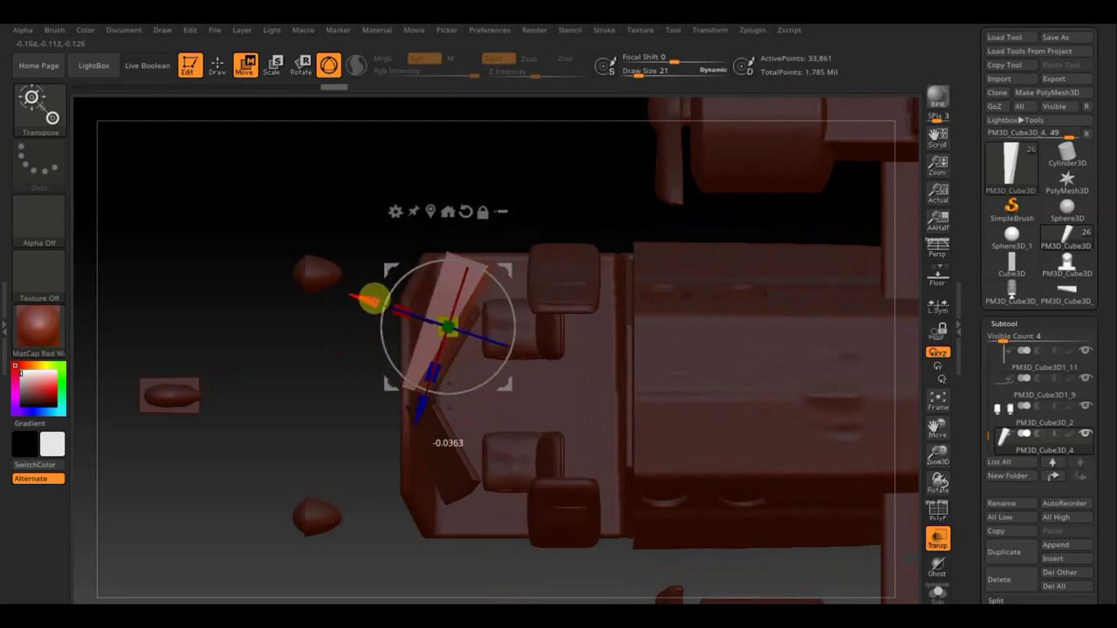
left_click_drag(1106, 514, 1104, 452)
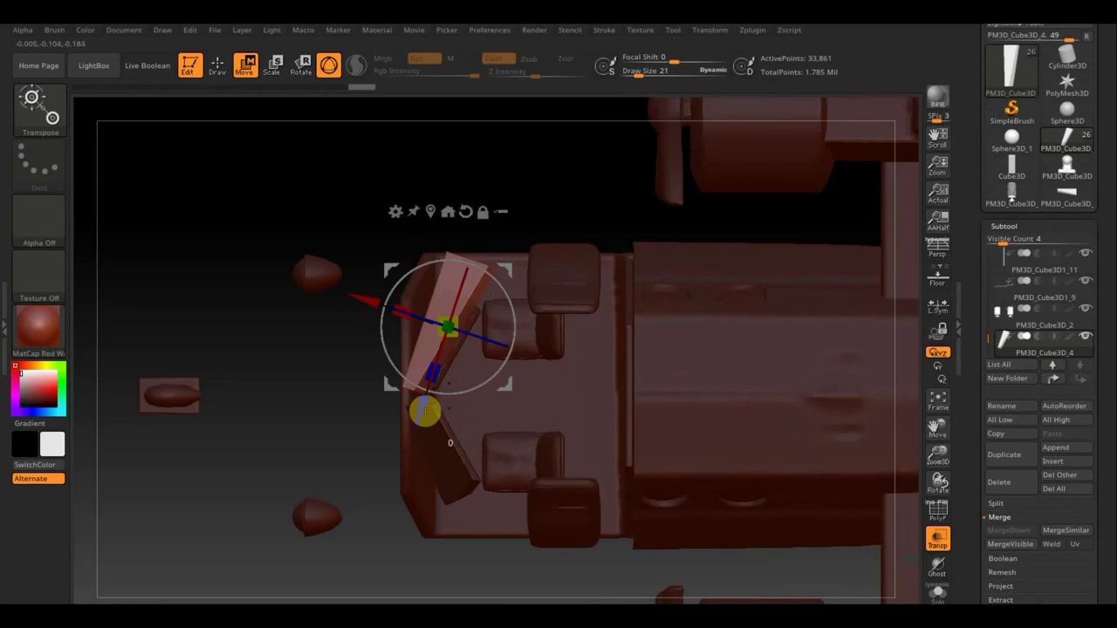
mouse_move(425, 412)
left_mouse_down()
mouse_move(418, 423)
mouse_move(419, 411)
left_mouse_up()
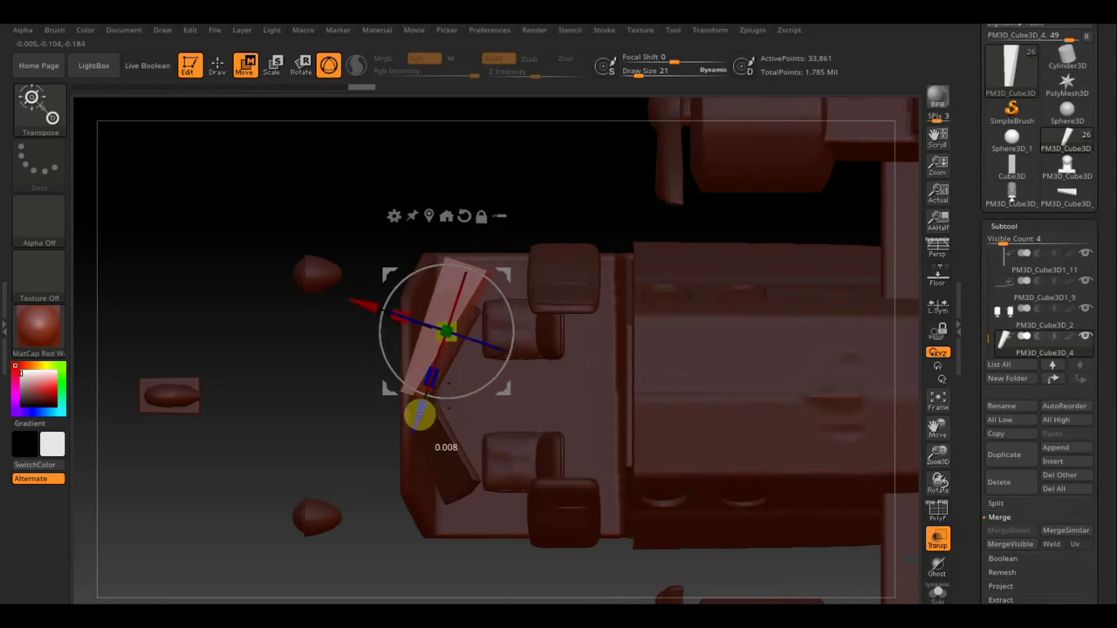
mouse_move(1108, 507)
left_mouse_down()
mouse_move(1096, 384)
mouse_move(1097, 402)
left_mouse_up()
left_click(1006, 365)
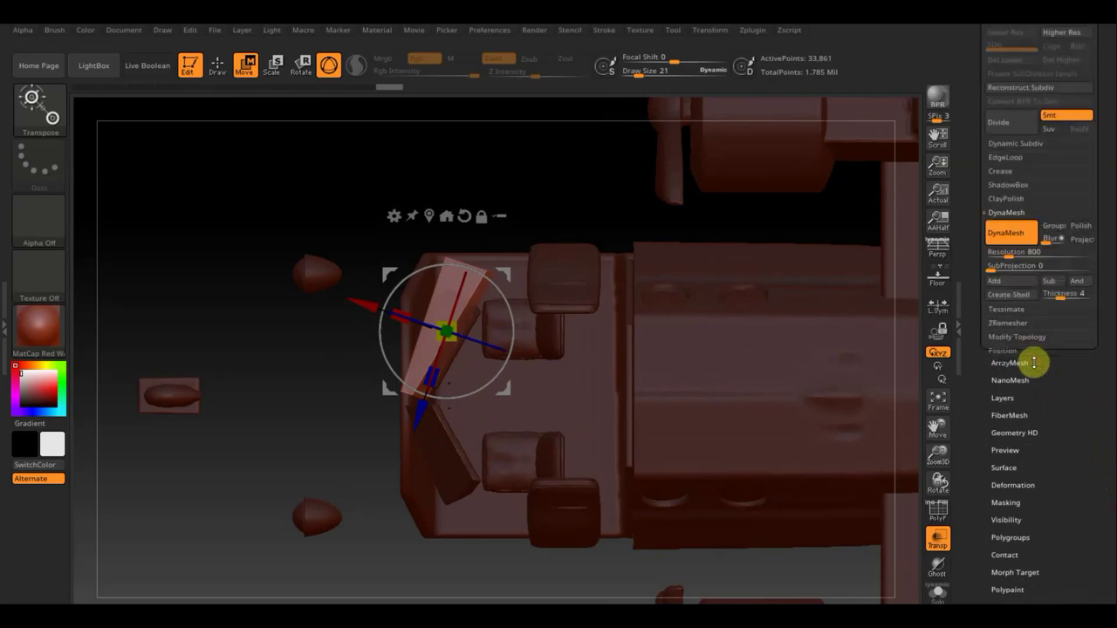
Mirror and weld the plank across the nose so two planks form a V
left_click(1017, 305)
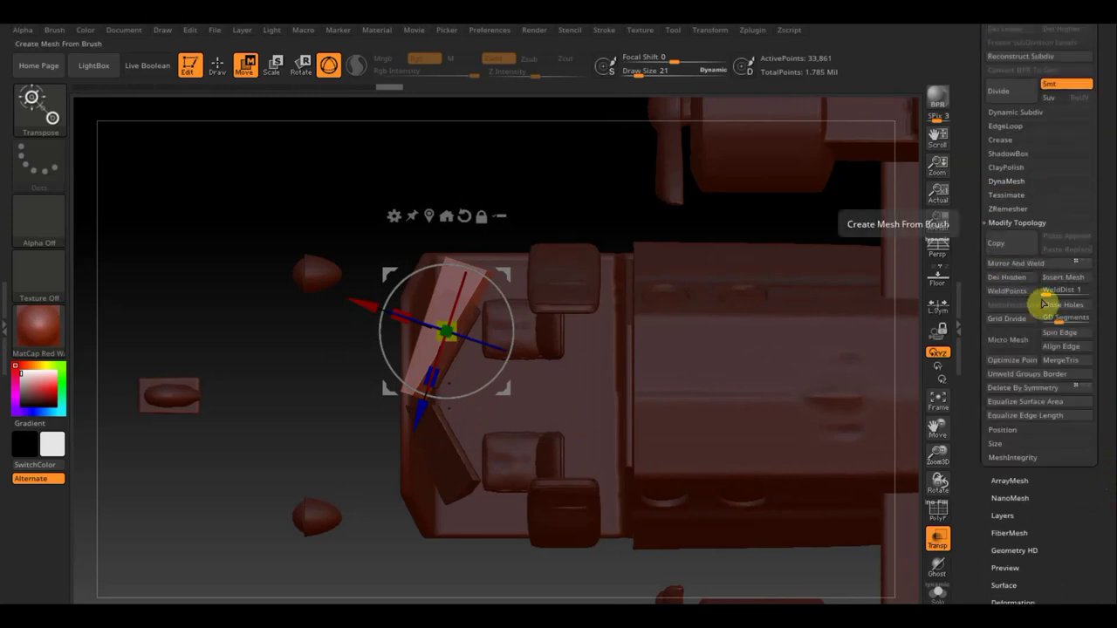
left_click(1018, 265)
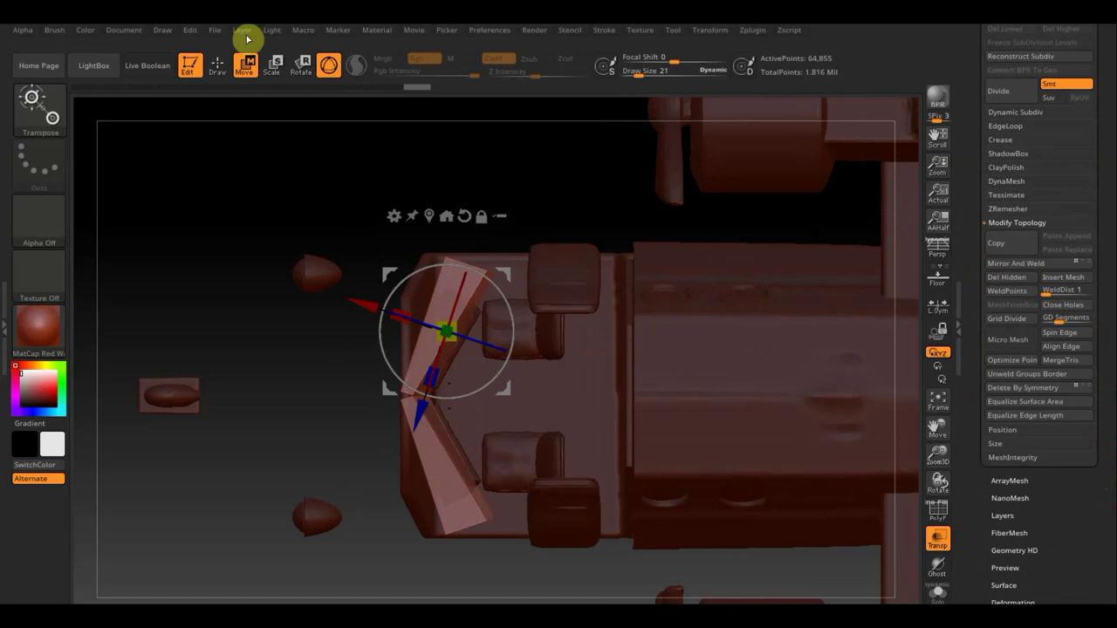
left_click(217, 64)
mouse_move(342, 358)
left_mouse_down()
mouse_move(308, 295)
mouse_move(305, 305)
left_mouse_up()
Lower the mirrored nose planks slightly and orbit around the nose to check the fit
left_click(244, 65)
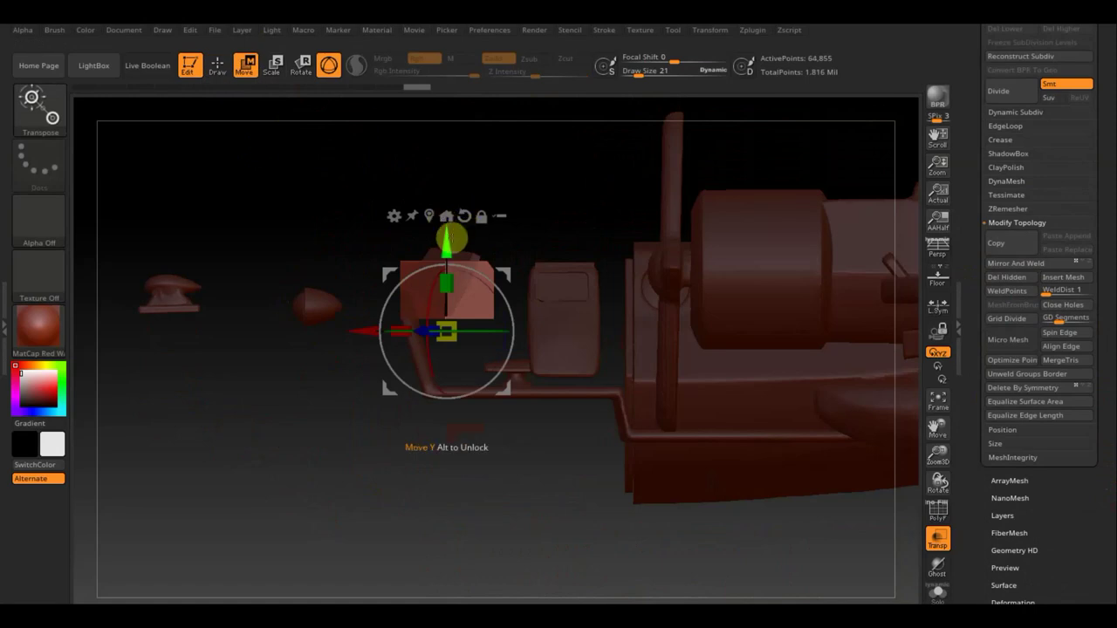
left_click_drag(452, 241, 447, 272)
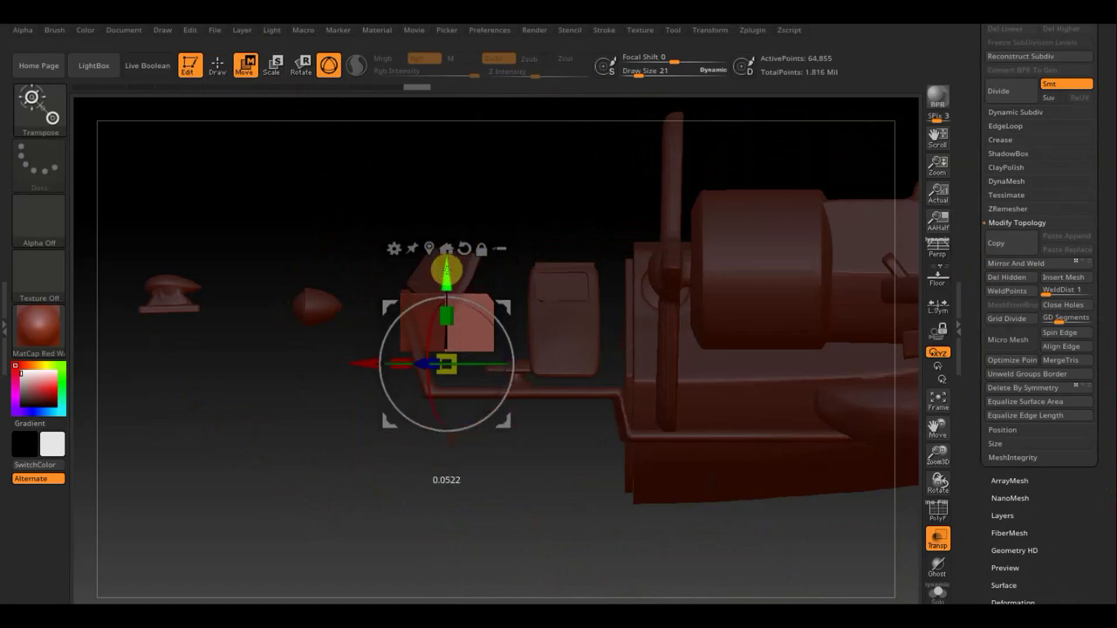
left_click_drag(557, 214, 574, 324)
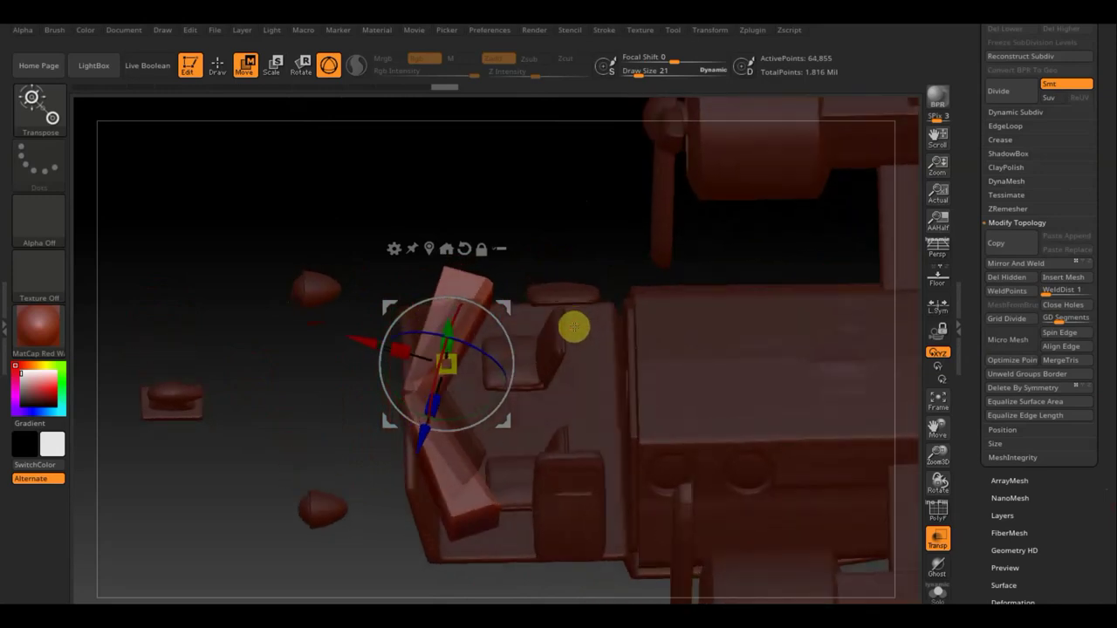
mouse_move(540, 232)
left_mouse_down()
mouse_move(504, 200)
mouse_move(541, 112)
left_mouse_up()
mouse_move(534, 219)
left_mouse_down()
mouse_move(532, 274)
mouse_move(547, 303)
left_mouse_up()
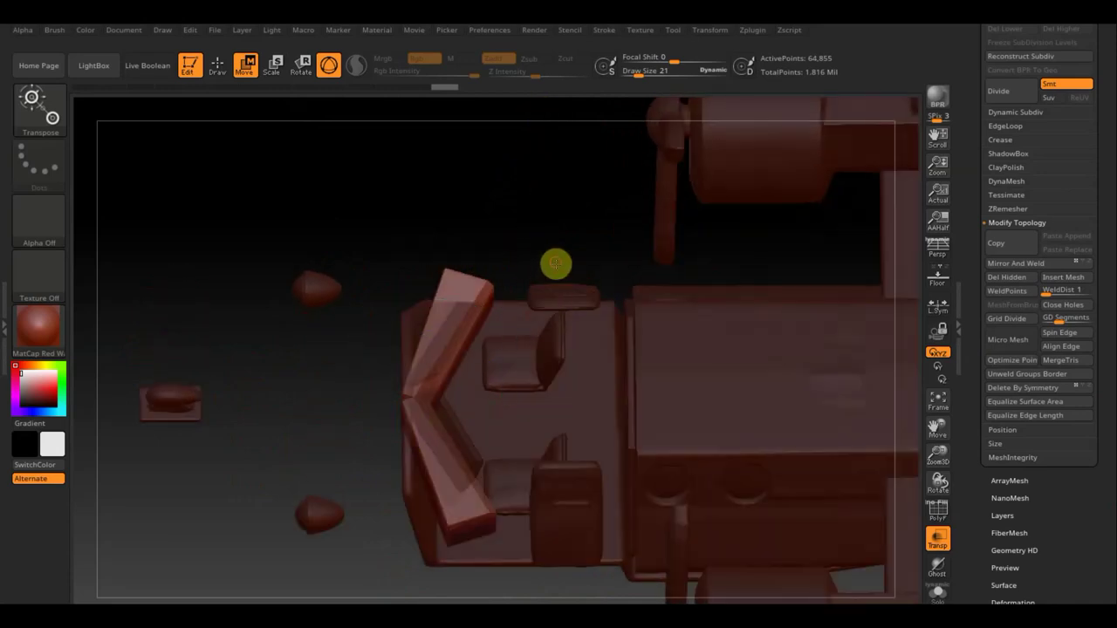
left_click_drag(555, 261, 555, 268)
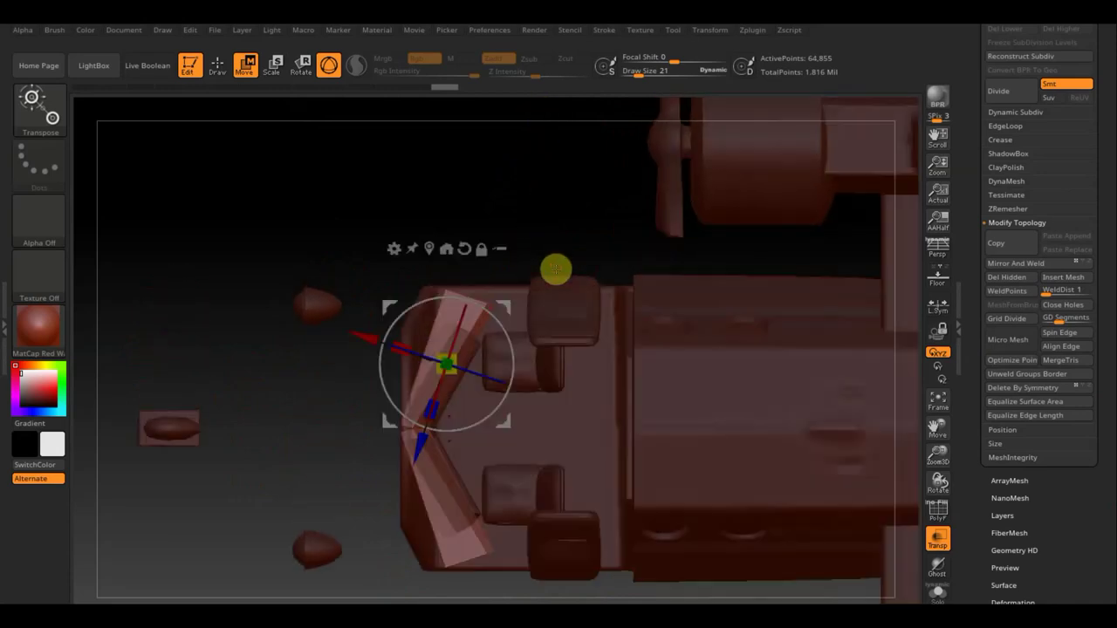
Undo the mirror, lengthen and nudge the single plank, then mirror it again
left_click(219, 76)
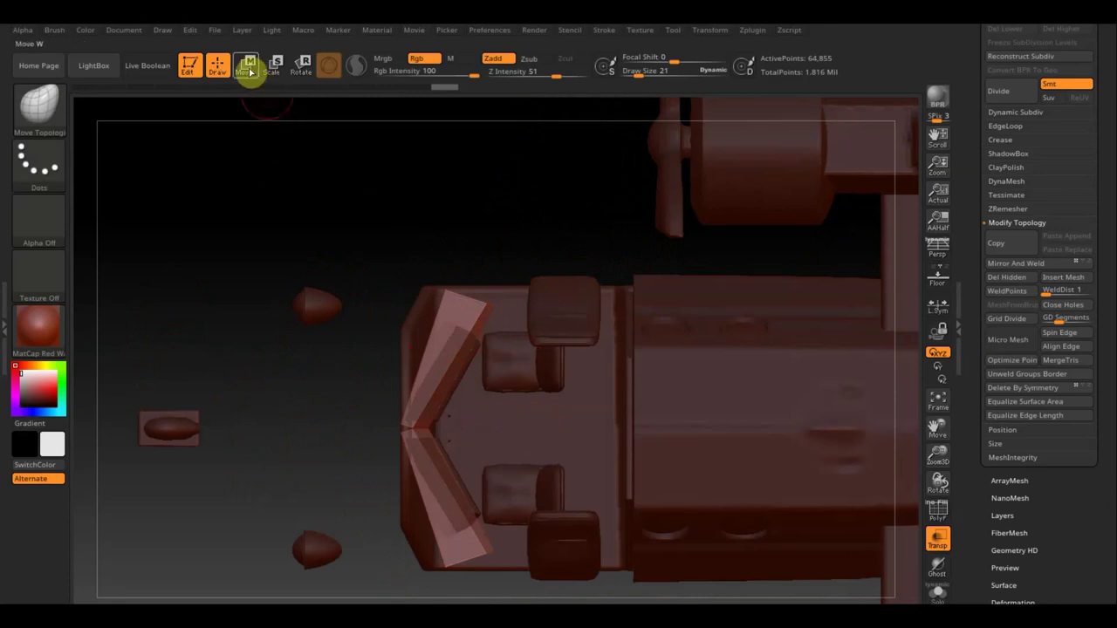
left_click(247, 67)
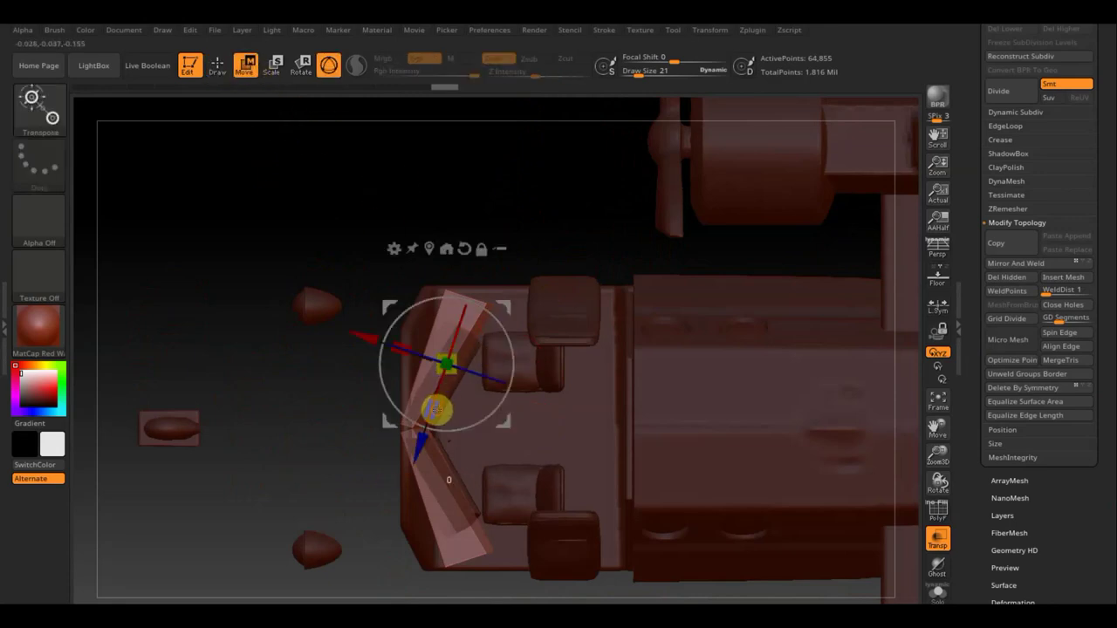
left_click_drag(435, 415, 436, 423)
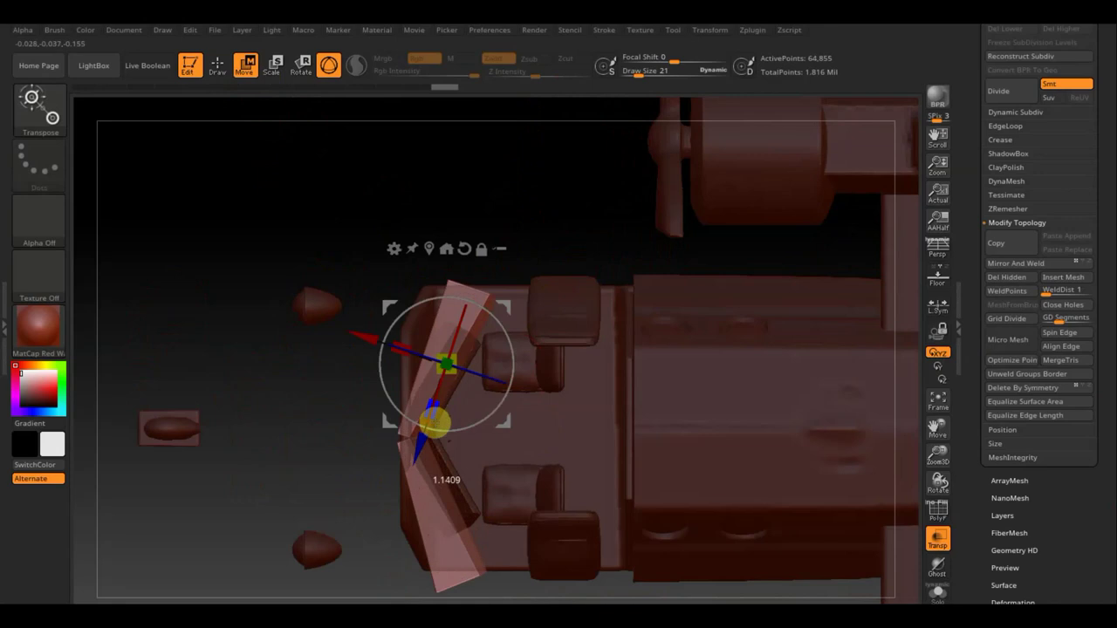
left_click_drag(417, 443, 421, 426)
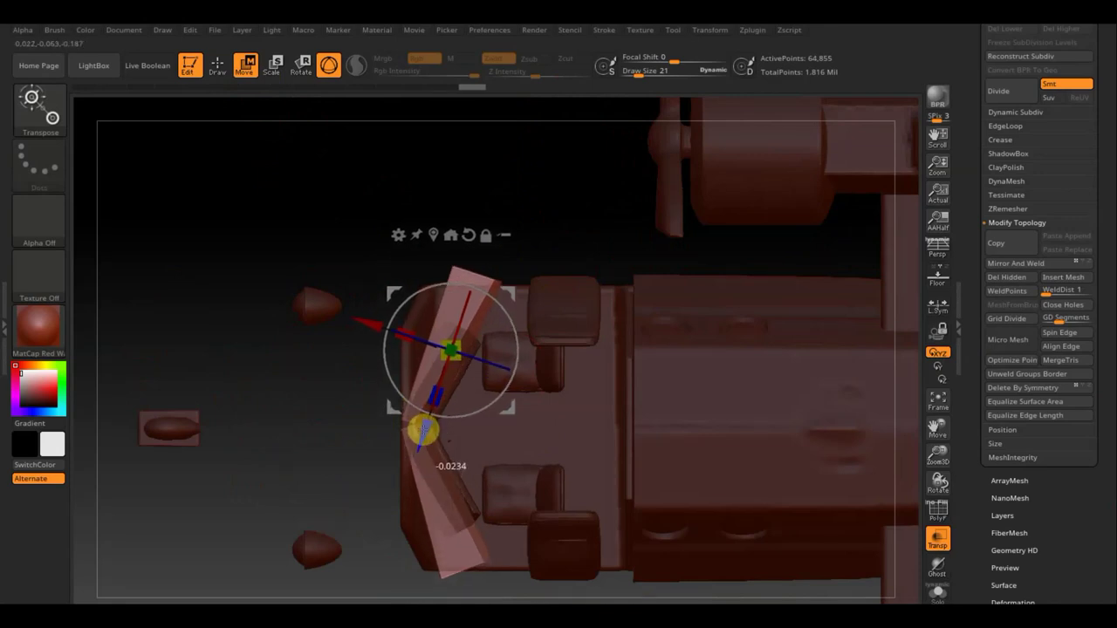
left_click(1028, 263)
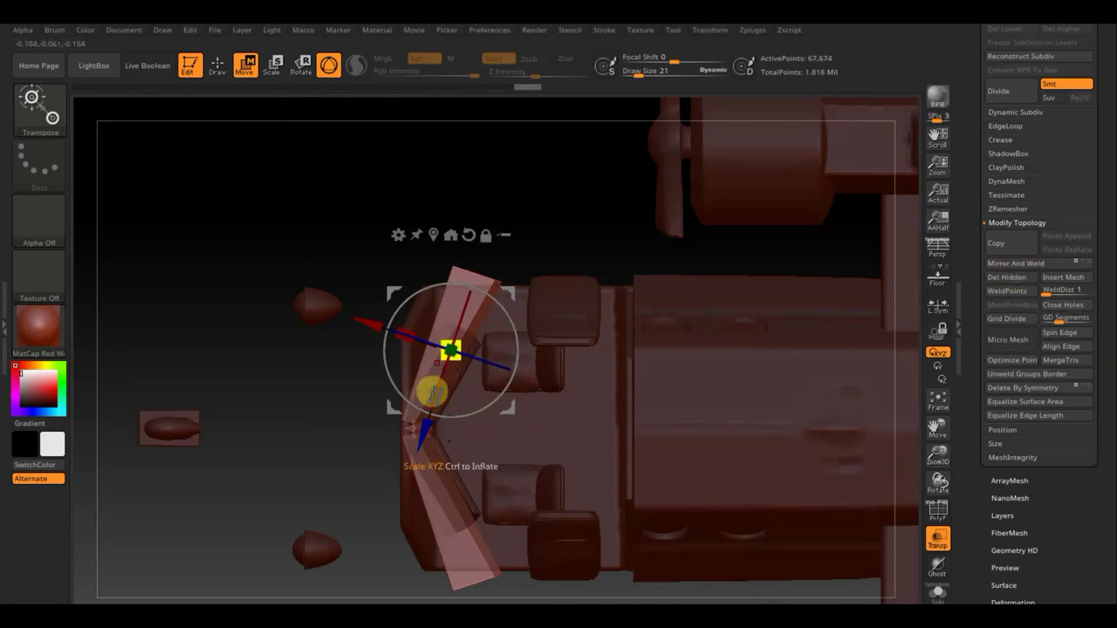
Trim the panel at the nose midline with TrimCurve, shift it along Z, and mirror-weld it
left_click(217, 68)
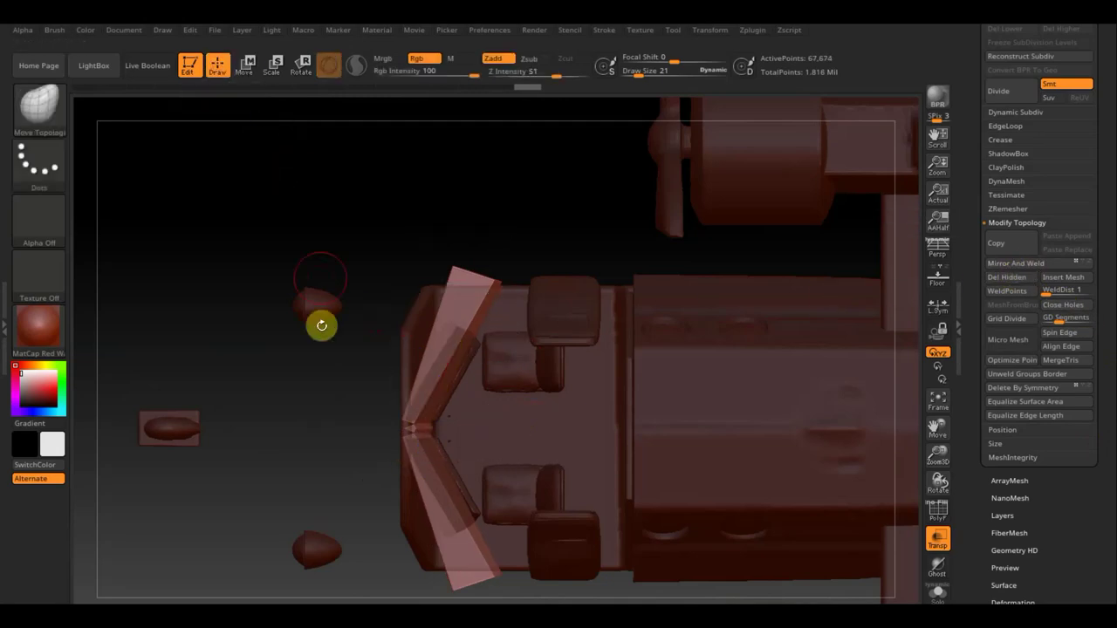
key("ctrl+shift")
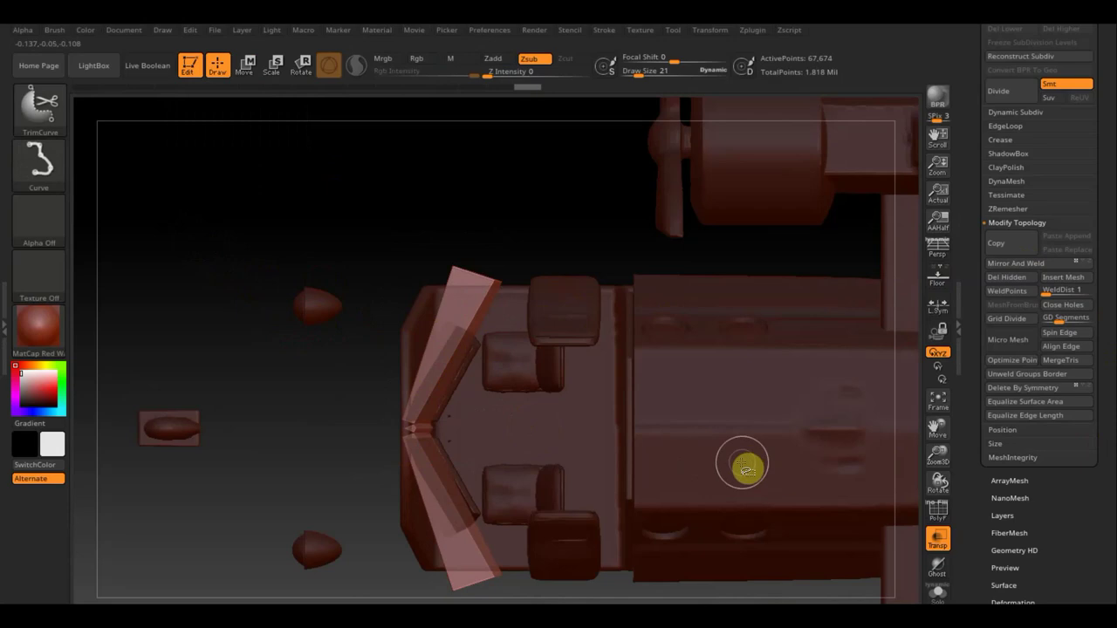
mouse_move(752, 452)
left_mouse_down("ctrl+shift")
mouse_move(259, 454)
mouse_move(221, 428)
left_mouse_up("ctrl+shift")
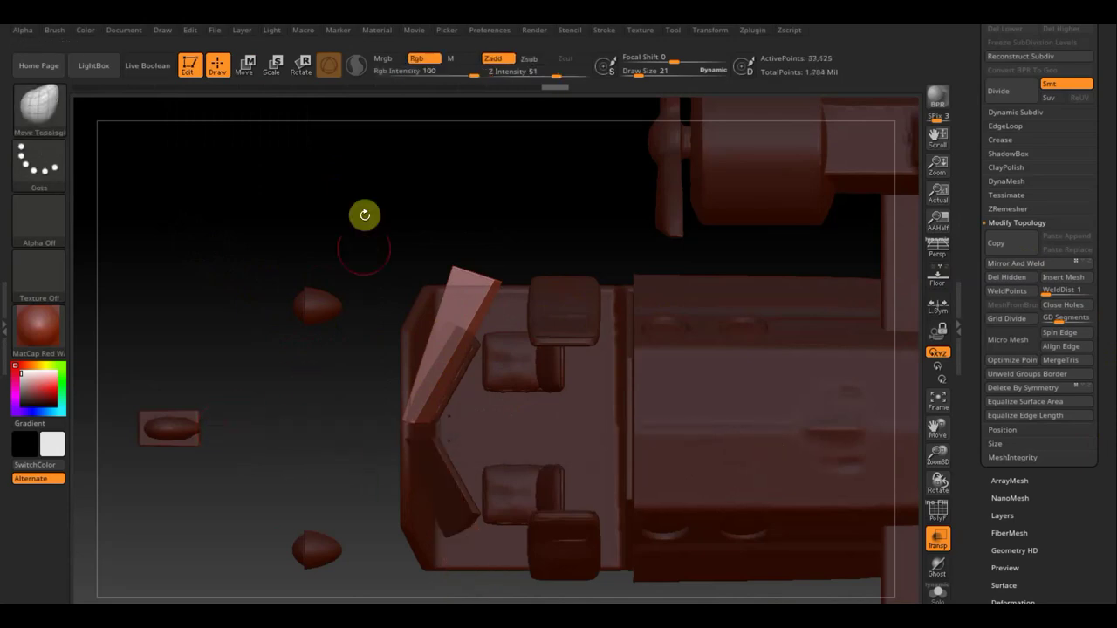
left_click(250, 65)
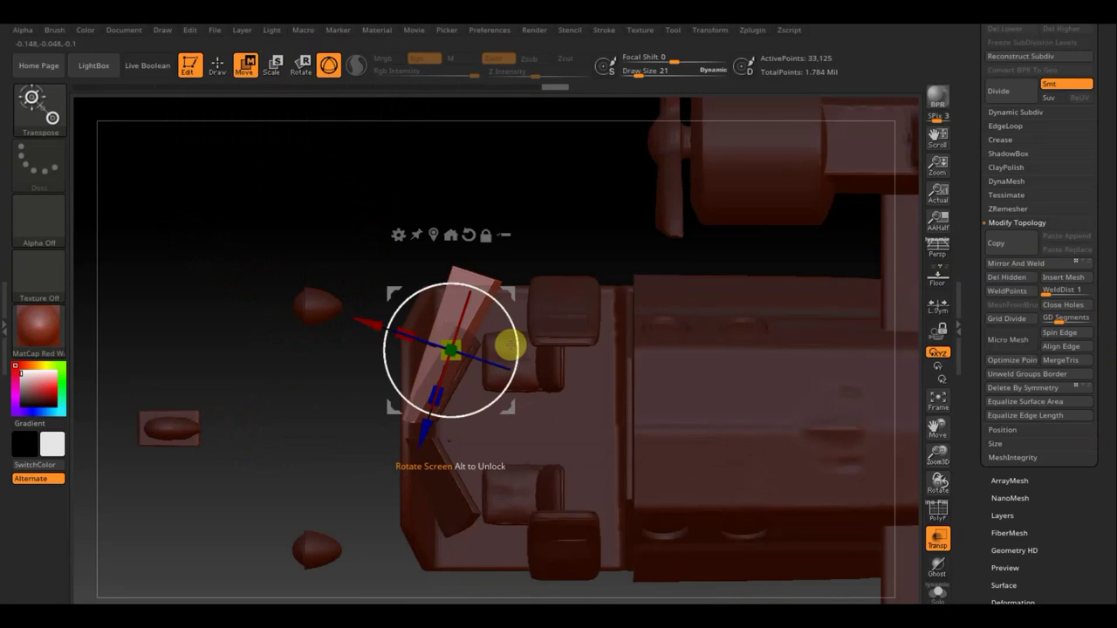
left_click_drag(431, 424, 424, 432)
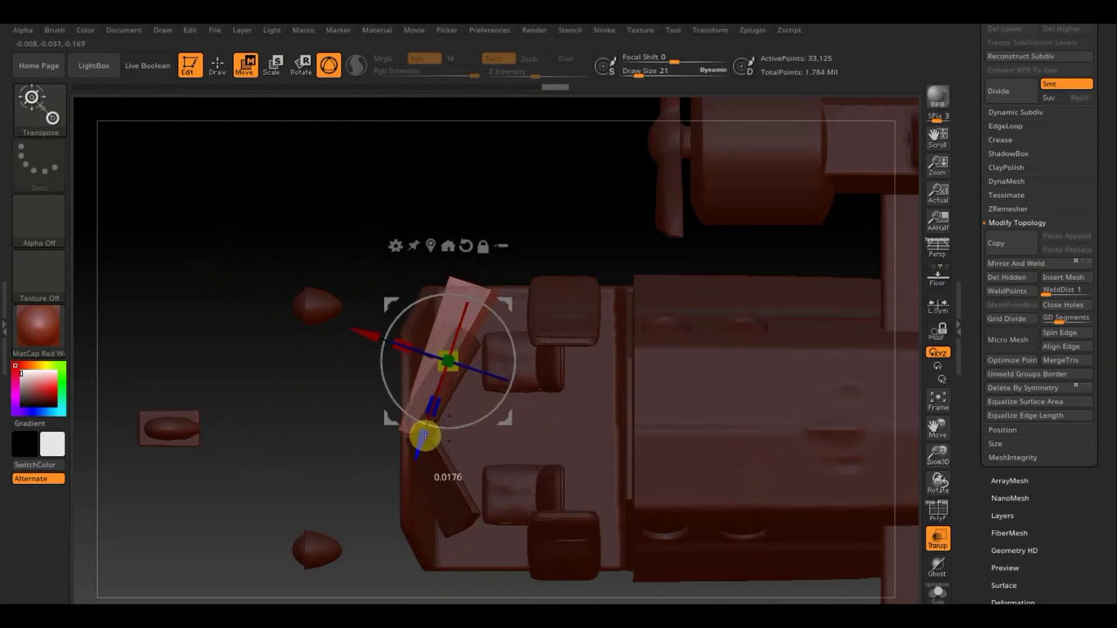
left_click(1012, 264)
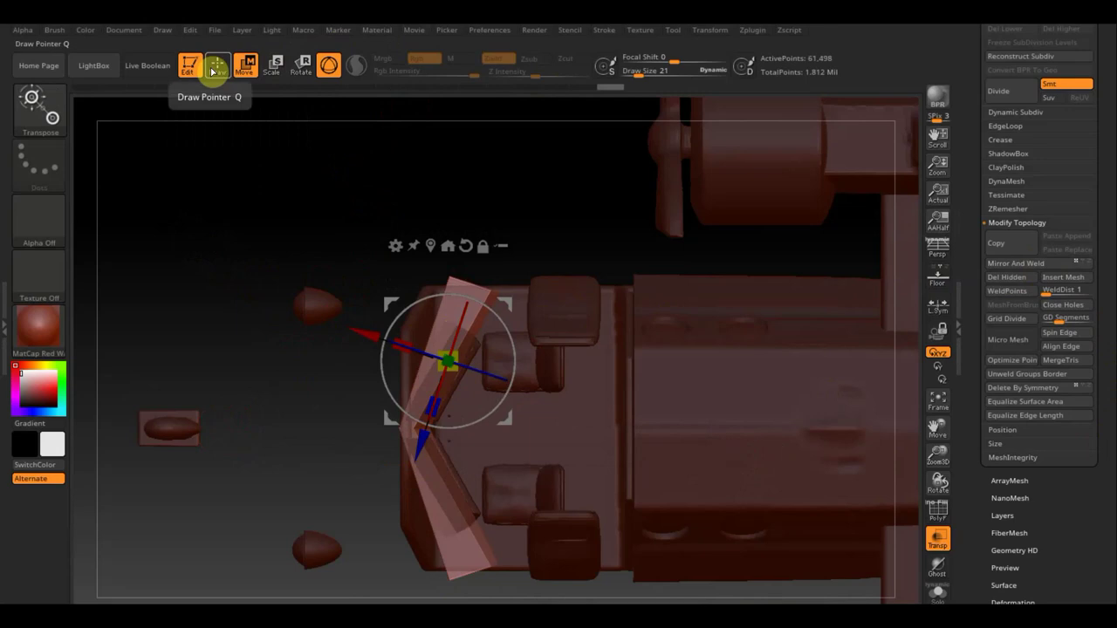
Retrim the chevron along a straight line and mirror-weld it so both arms match
left_click(214, 70)
left_click_drag(297, 296, 581, 289, "ctrl+shift")
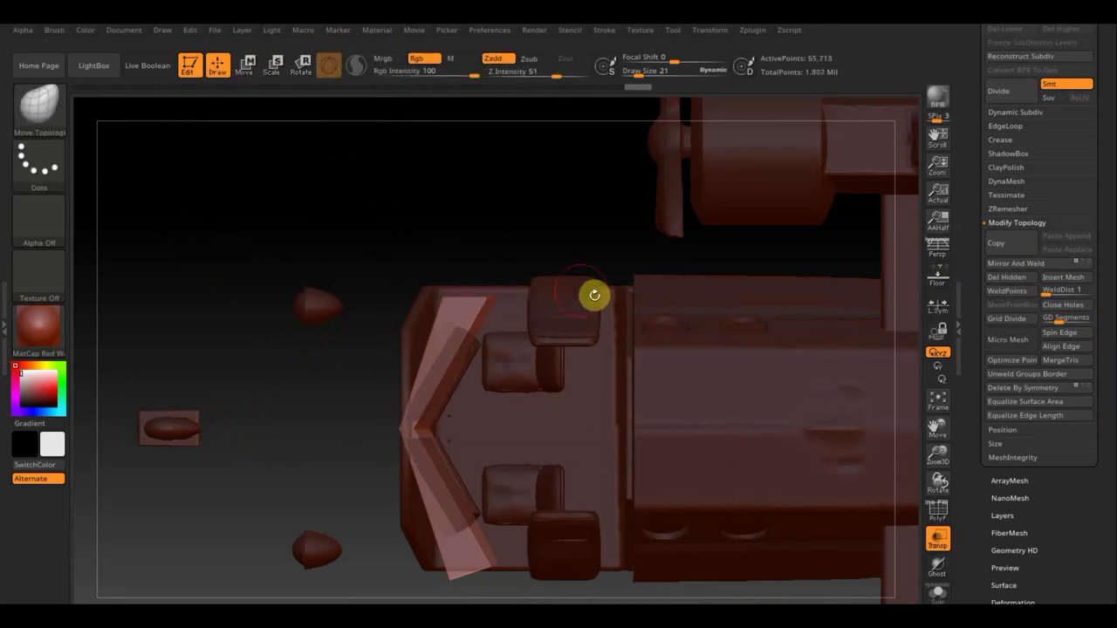
left_click(1035, 266)
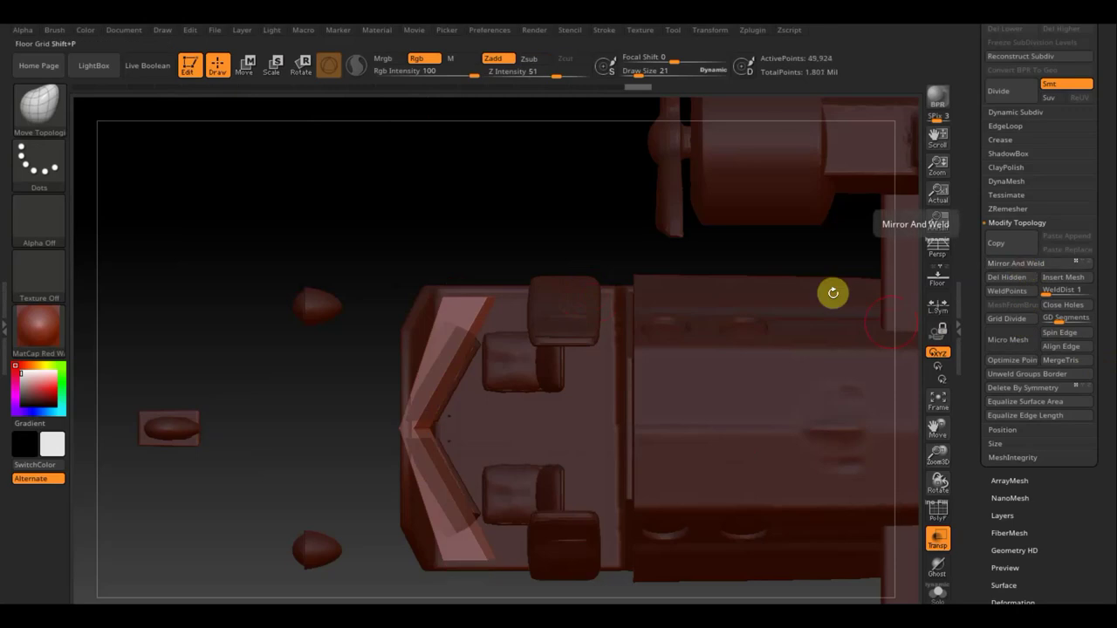
mouse_move(506, 221)
left_mouse_down()
mouse_move(500, 96)
mouse_move(528, 160)
left_mouse_up()
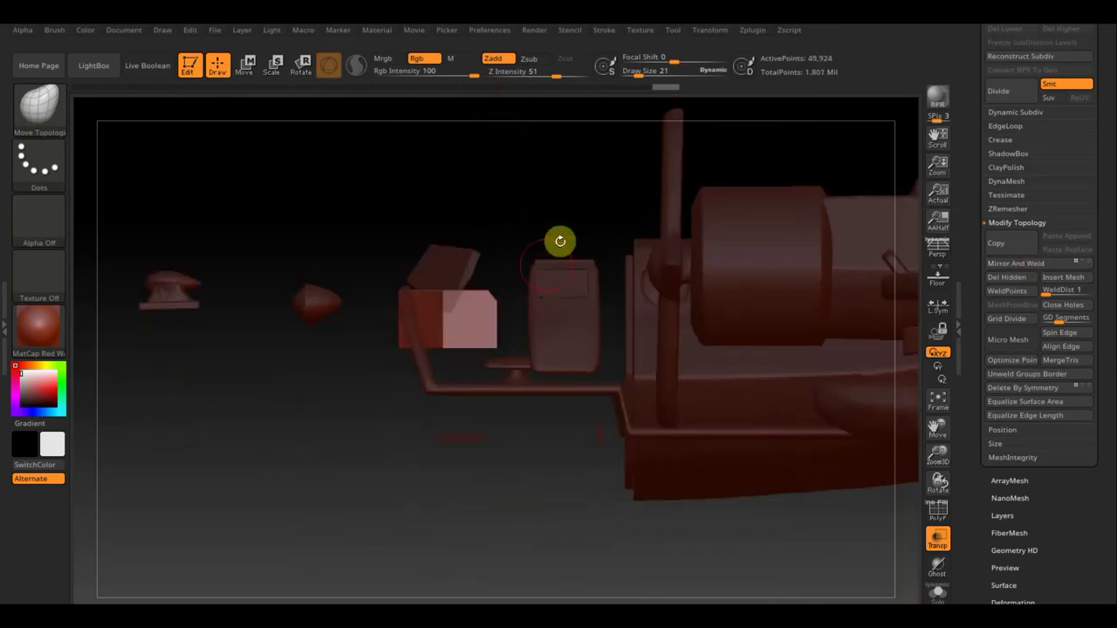
key("ctrl+shift")
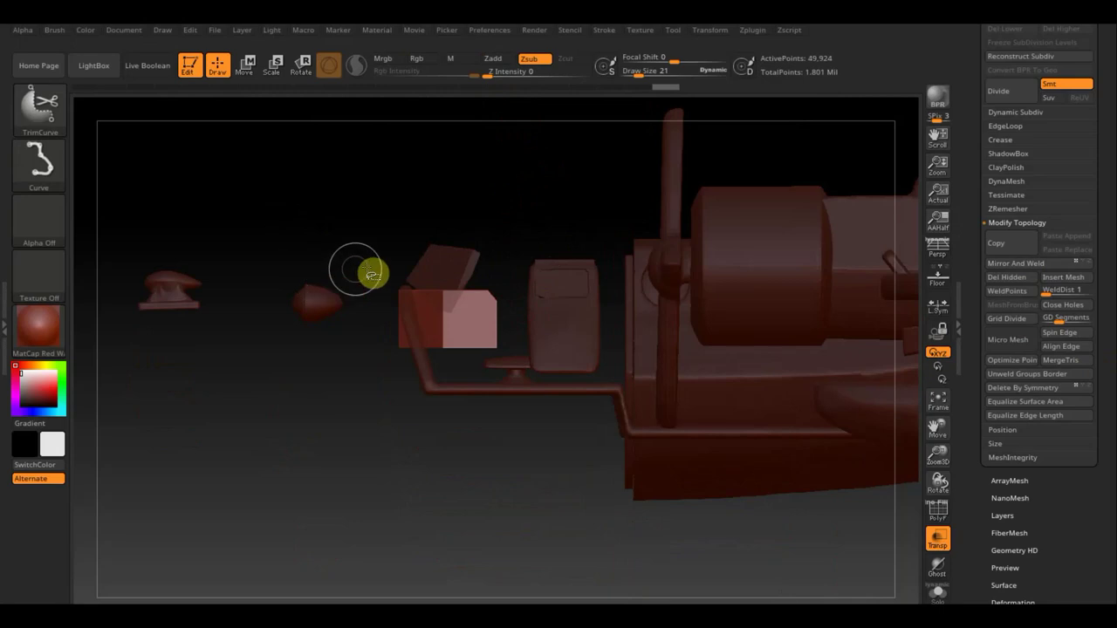
key("ctrl+shift")
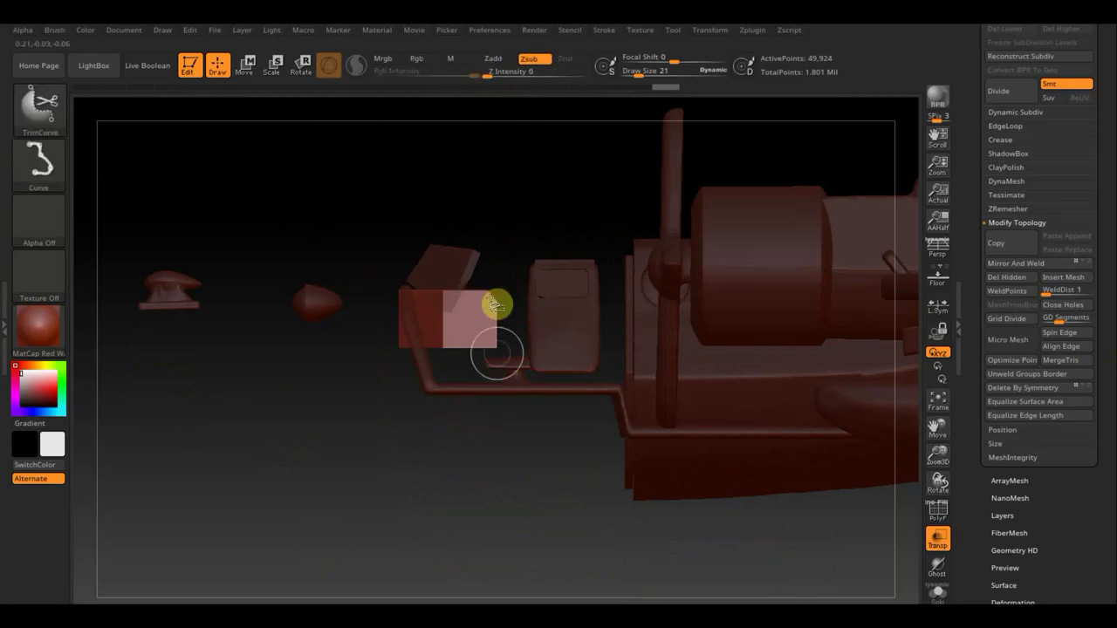
left_click(46, 109)
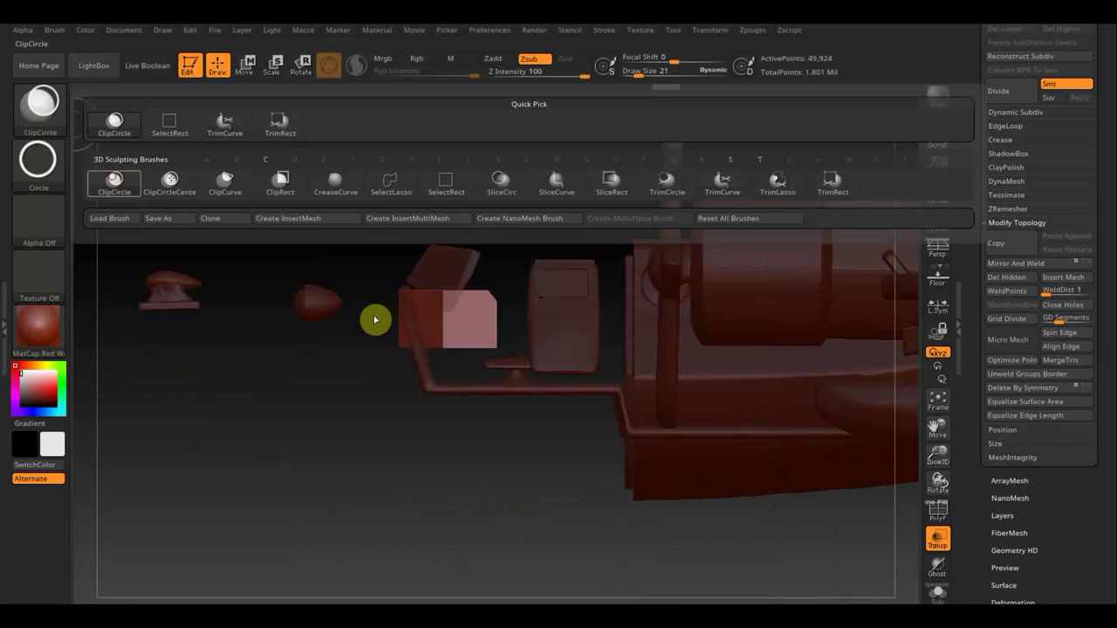
Clip the panel with a ClipCircle brush stroke
left_click(126, 182)
left_click_drag(430, 336, 493, 370, "ctrl+shift")
mouse_move(393, 406)
left_mouse_down()
mouse_move(362, 445)
mouse_move(369, 466)
mouse_move(319, 481)
mouse_move(404, 473)
mouse_move(404, 514)
mouse_move(357, 504)
left_mouse_up()
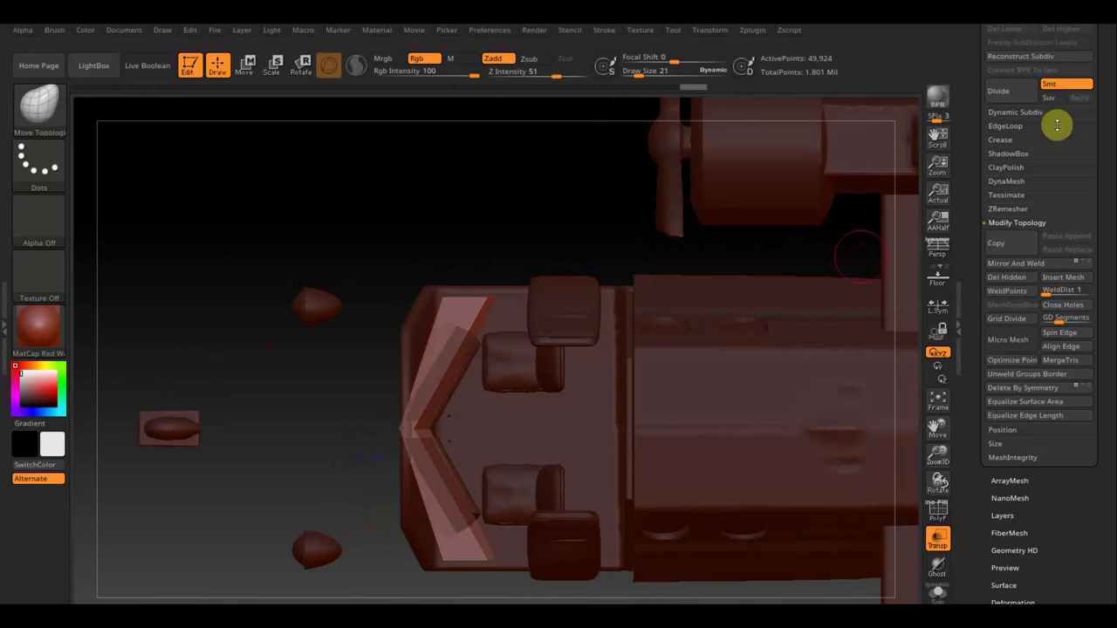
Make the hull корпус1 the active subtool and isolate one of its polygroups
key("n")
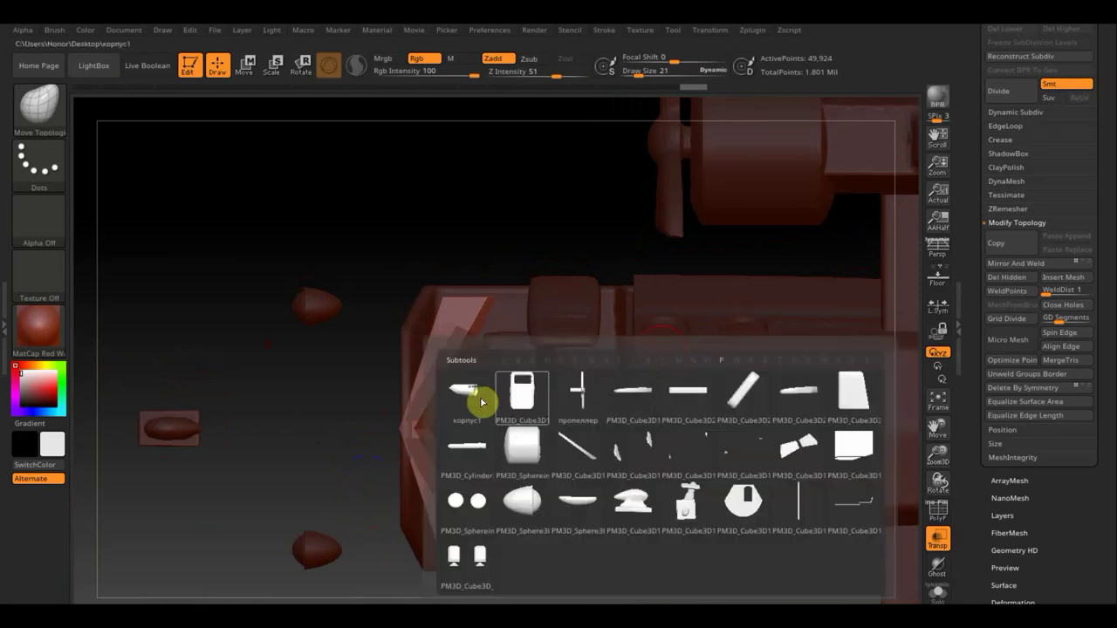
left_click(453, 415)
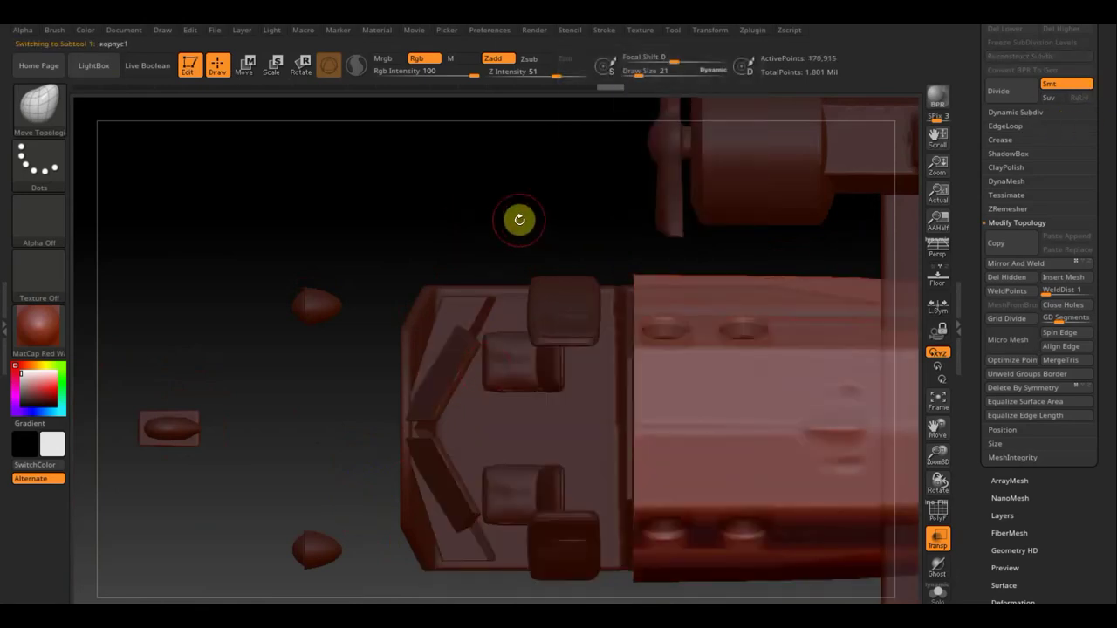
mouse_move(519, 219)
left_mouse_down()
mouse_move(531, 104)
mouse_move(518, 212)
mouse_move(600, 179)
mouse_move(573, 88)
mouse_move(526, 67)
mouse_move(546, 55)
mouse_move(564, 67)
mouse_move(532, 106)
mouse_move(533, 187)
mouse_move(518, 171)
mouse_move(529, 182)
left_mouse_up()
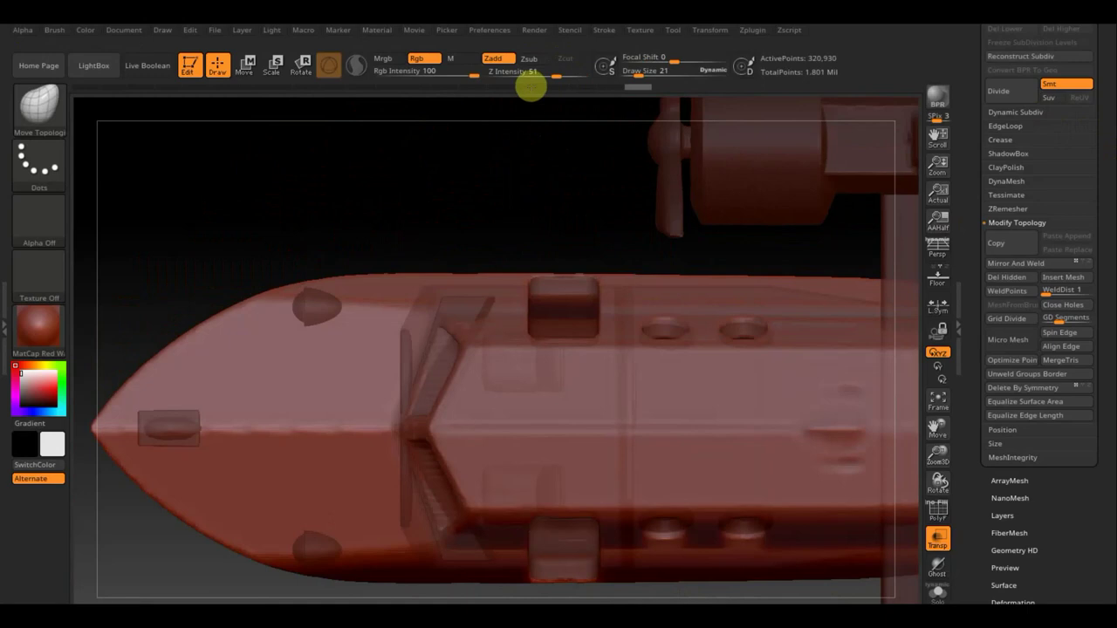
left_click_drag(531, 86, 543, 187)
left_click(794, 340, "ctrl+shift")
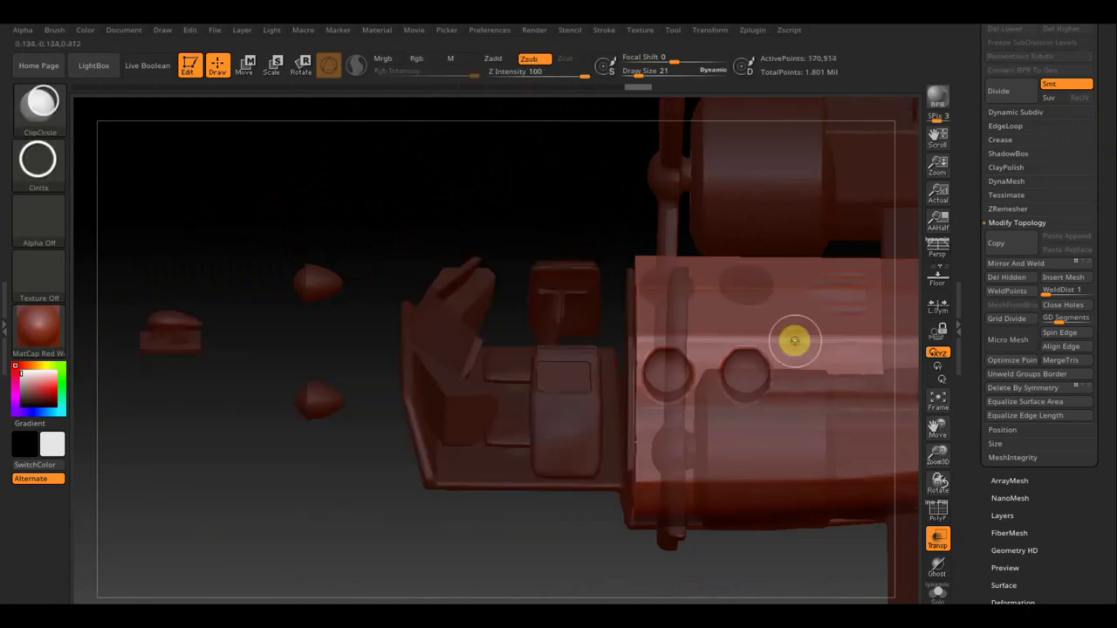
Unhide all hull parts and make the thin bar PM3D_Cube3D1 the active subtool
left_click(794, 341, "ctrl+shift")
mouse_move(568, 209)
left_mouse_down()
mouse_move(498, 170)
mouse_move(514, 213)
mouse_move(289, 225)
mouse_move(9, 179)
mouse_move(205, 206)
left_mouse_up()
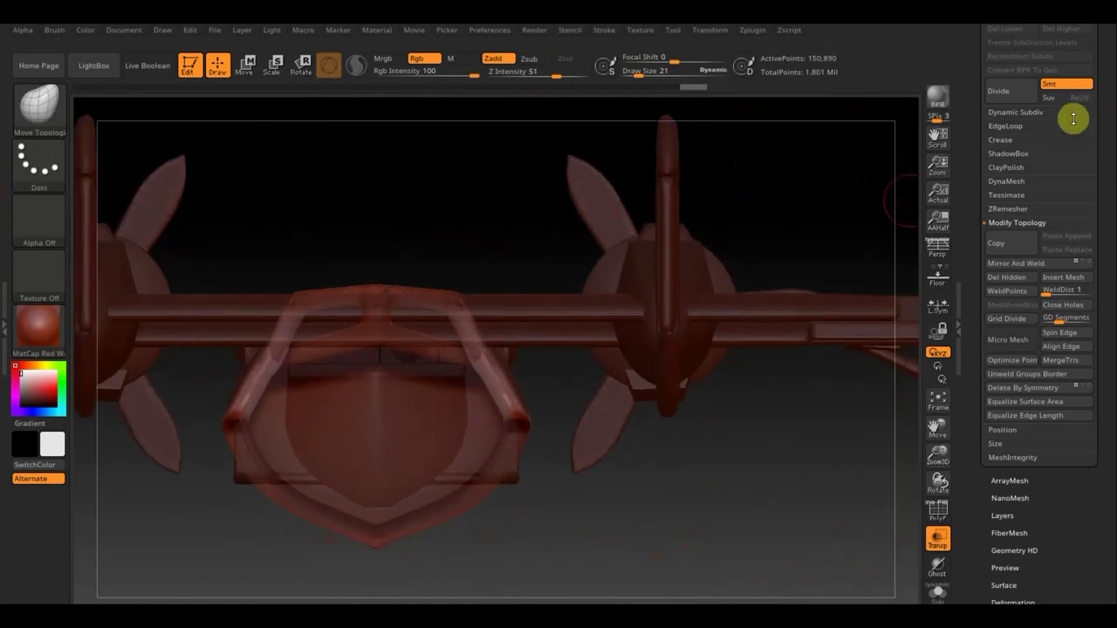
left_click_drag(1114, 59, 999, 206)
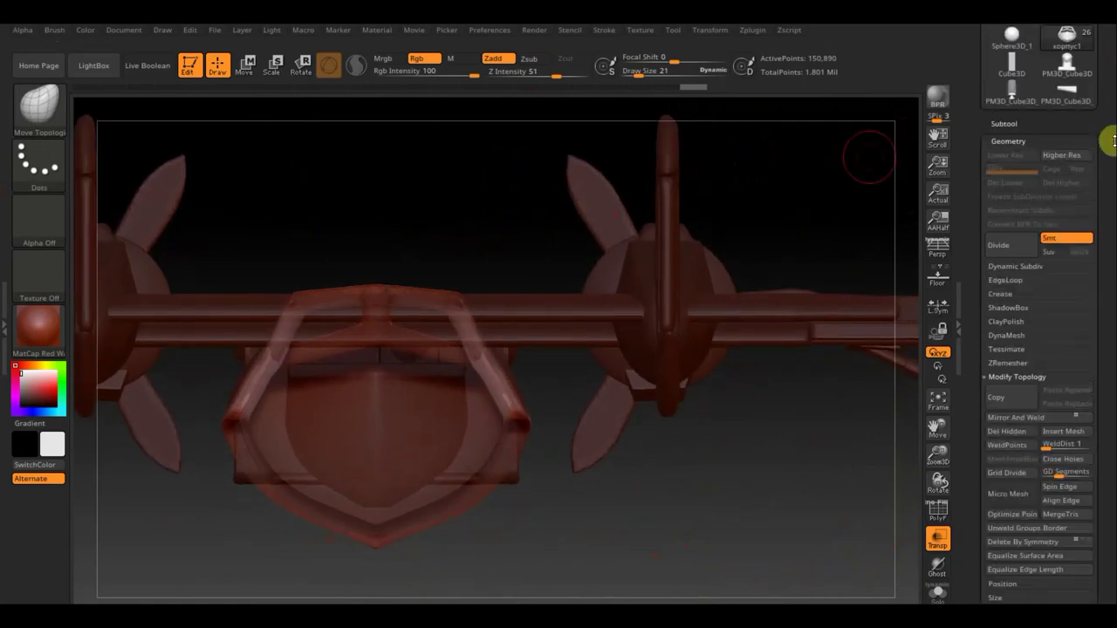
left_click(990, 215)
mouse_move(1044, 330)
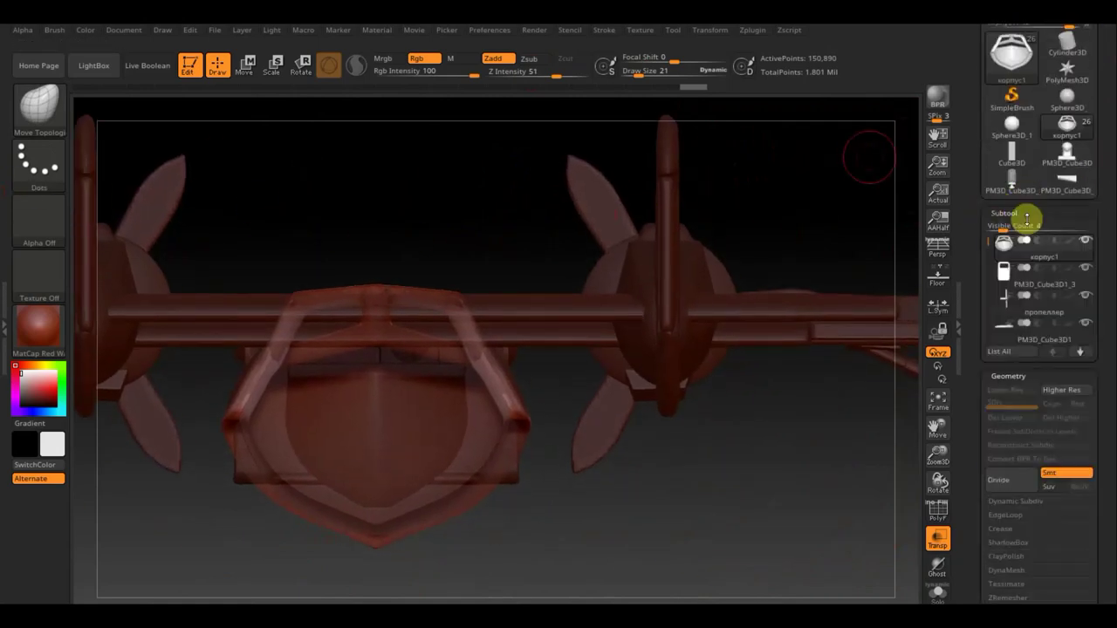
left_click(1093, 335)
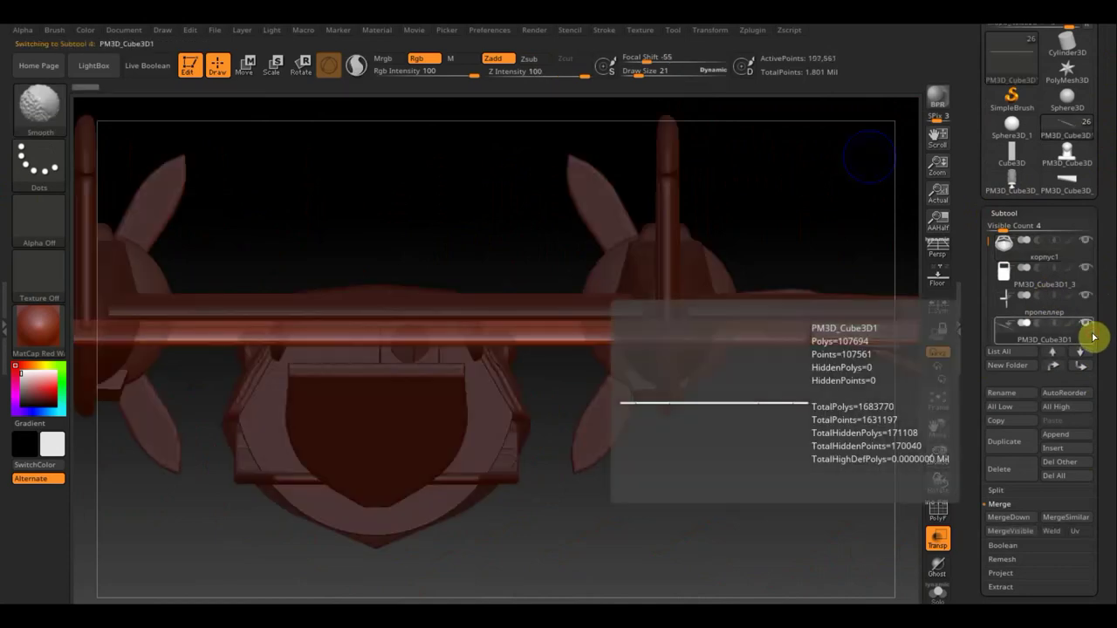
mouse_move(738, 473)
left_mouse_down()
mouse_move(730, 466)
mouse_move(775, 445)
mouse_move(743, 529)
mouse_move(738, 598)
mouse_move(785, 571)
mouse_move(755, 529)
mouse_move(738, 514)
mouse_move(658, 501)
mouse_move(667, 491)
mouse_move(666, 536)
mouse_move(740, 597)
left_mouse_up()
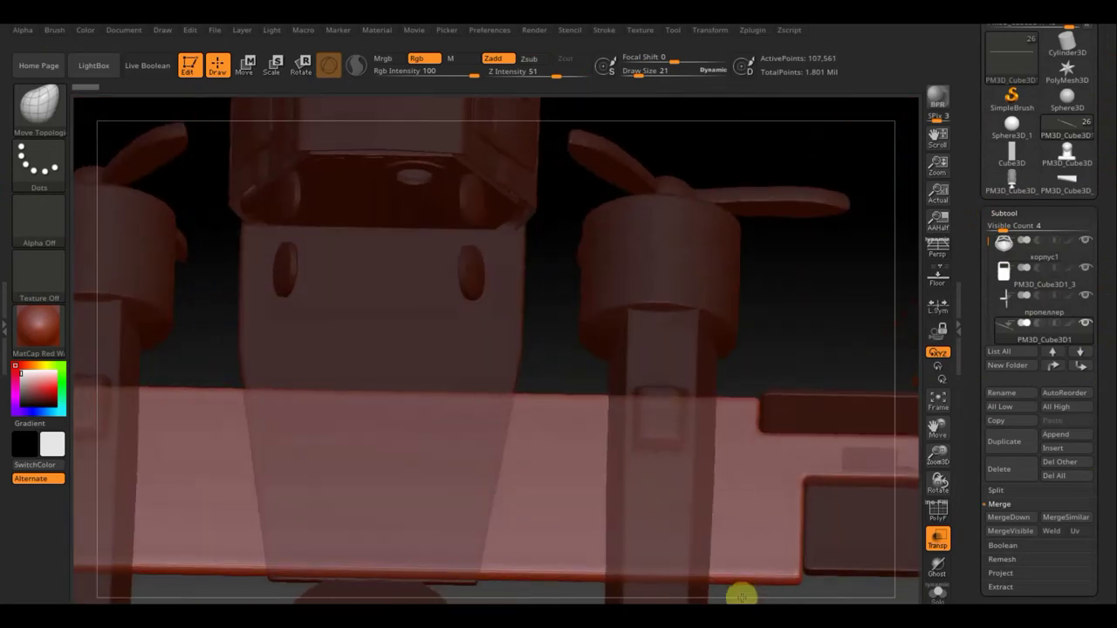
Select the Smooth brush, frame the whole plane and orbit to a straight-on view
key("shift")
key("f")
mouse_move(551, 503)
left_mouse_down()
mouse_move(584, 489)
mouse_move(588, 515)
mouse_move(620, 544)
mouse_move(704, 481)
mouse_move(655, 476)
mouse_move(663, 503)
mouse_move(644, 515)
mouse_move(670, 493)
mouse_move(649, 564)
mouse_move(722, 515)
mouse_move(730, 421)
left_mouse_up()
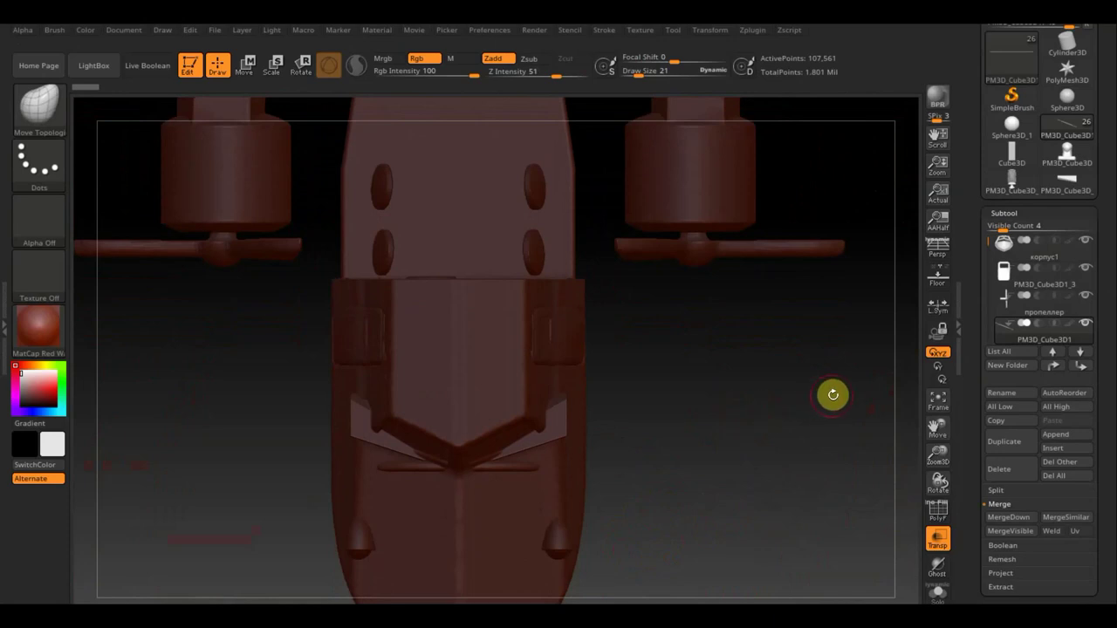
Make the chevron PM3D_Cube3D_4 the active subtool and pick the ClipCircle brush
key("n")
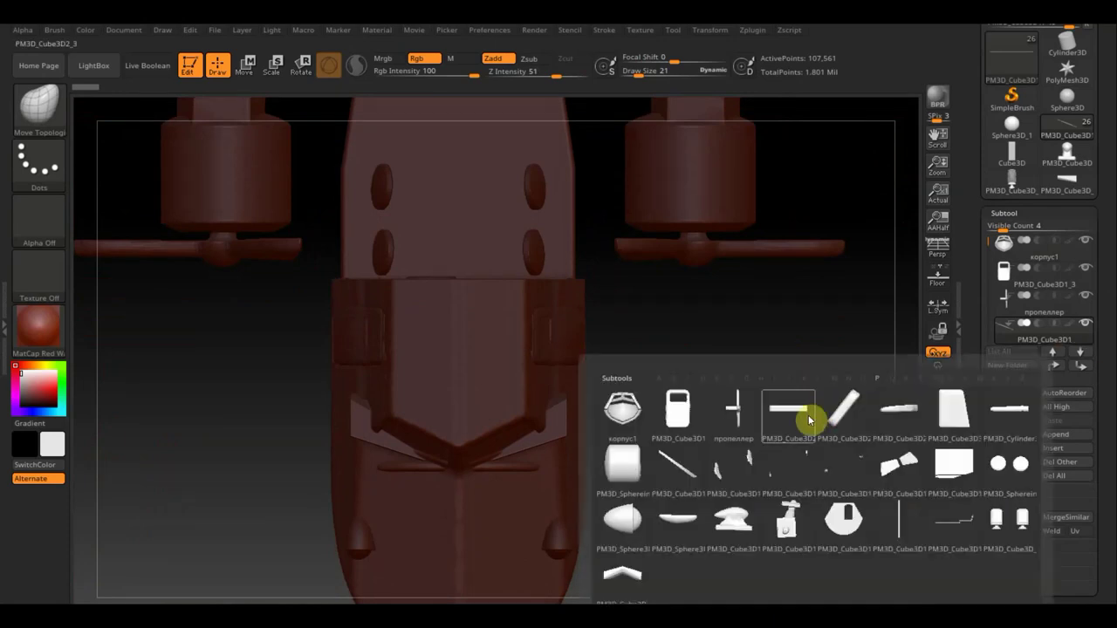
left_click(624, 583)
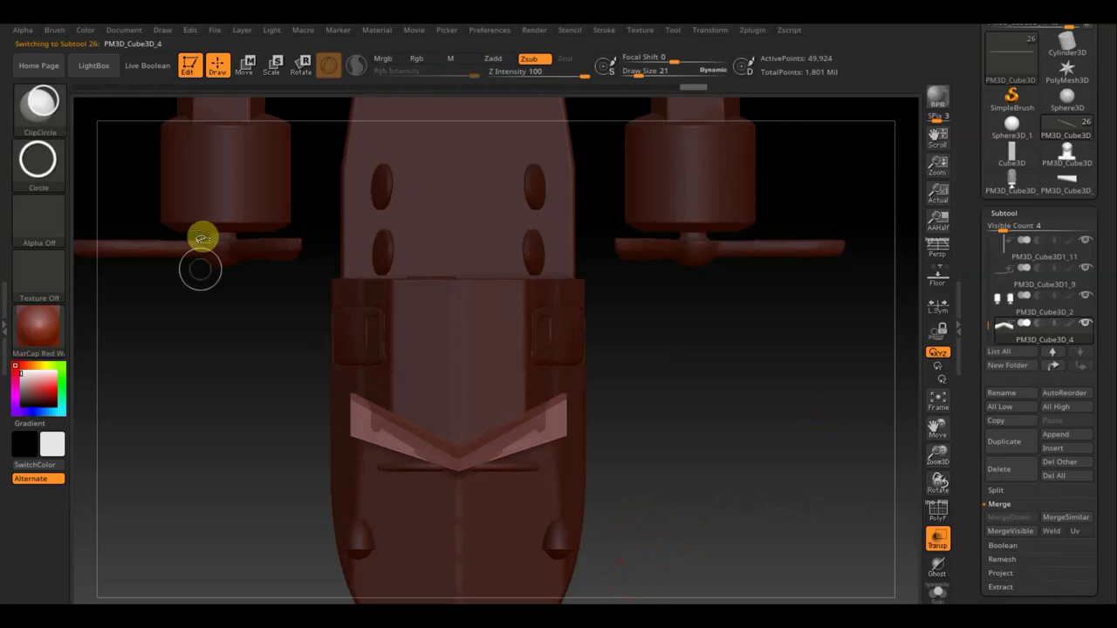
left_click(37, 100, "ctrl+shift")
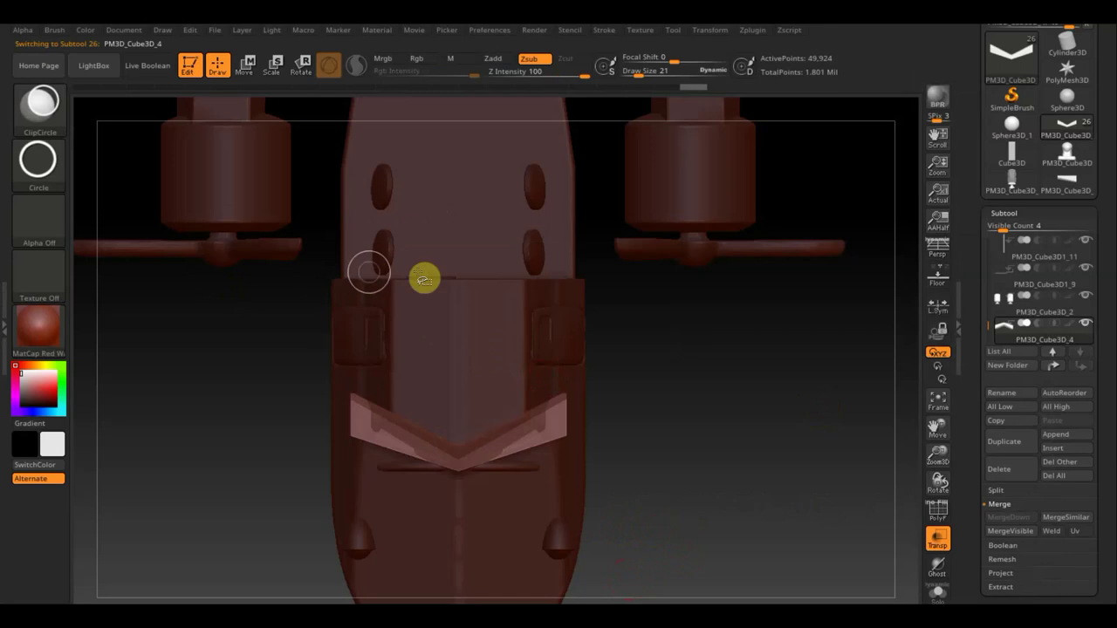
Clip the chevron's front with a widened ClipCircle ellipse, checking from front and side
mouse_move(285, 279)
left_mouse_down("ctrl+shift")
mouse_move(450, 442)
mouse_move(531, 461)
left_mouse_up("ctrl+shift")
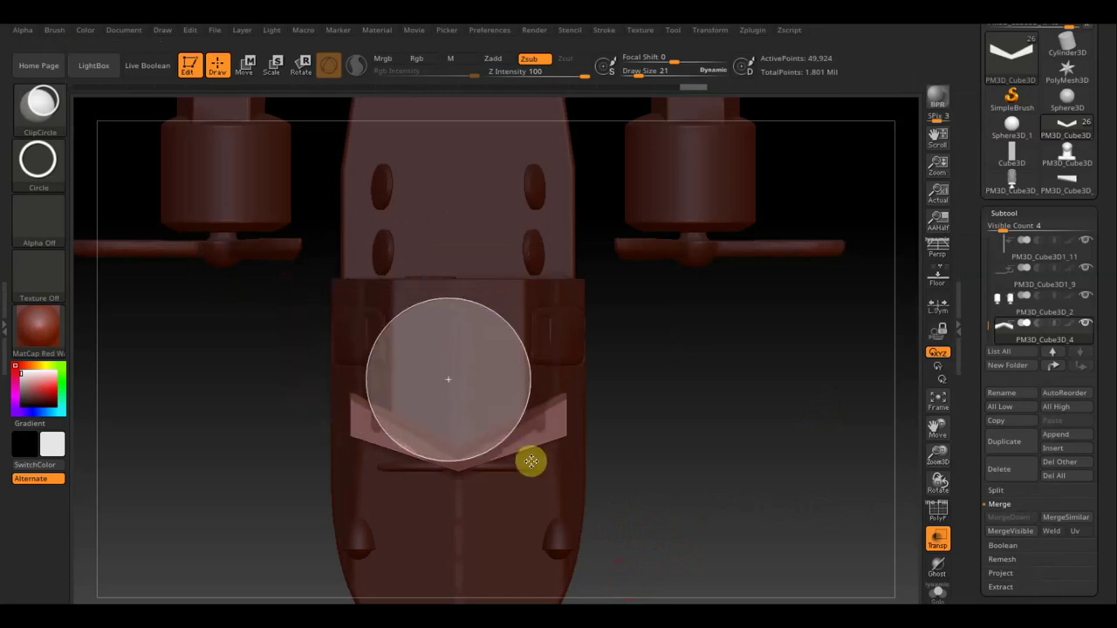
left_click_drag(531, 462, 567, 456, "ctrl+shift")
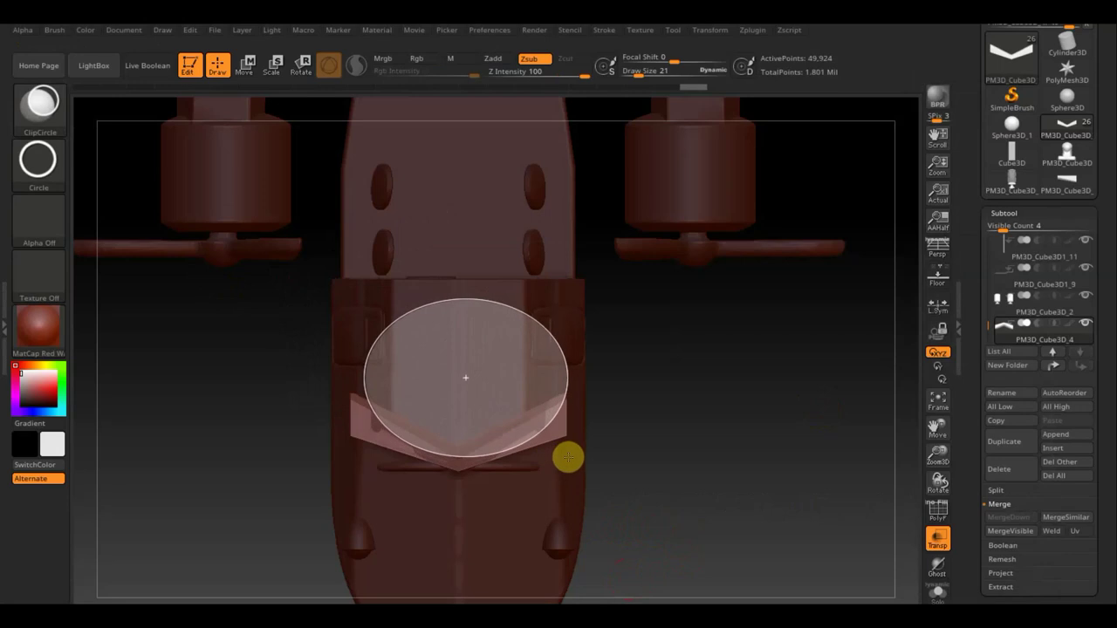
left_click_drag(567, 457, 581, 458, "ctrl+shift")
mouse_move(712, 446)
left_mouse_down()
mouse_move(718, 332)
mouse_move(723, 470)
left_mouse_up()
key("ctrl+shift")
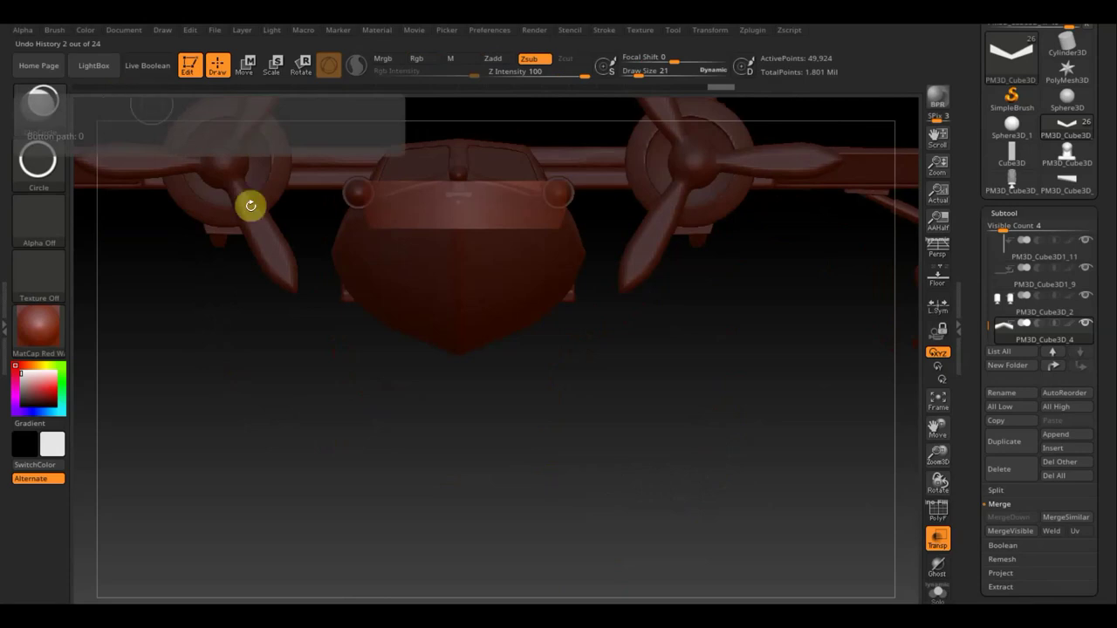
mouse_move(369, 378)
left_mouse_down()
mouse_move(410, 425)
mouse_move(436, 408)
mouse_move(623, 409)
left_mouse_up()
From a straight side view, cut away part of the nose piece with a ClipCircle, then snap to the front
left_click_drag(707, 425, 721, 421, "shift")
mouse_move(800, 401)
left_mouse_down()
mouse_move(372, 474)
mouse_move(494, 445)
mouse_move(506, 513)
mouse_move(651, 252)
mouse_move(681, 312)
mouse_move(671, 419)
mouse_move(721, 426)
left_mouse_up()
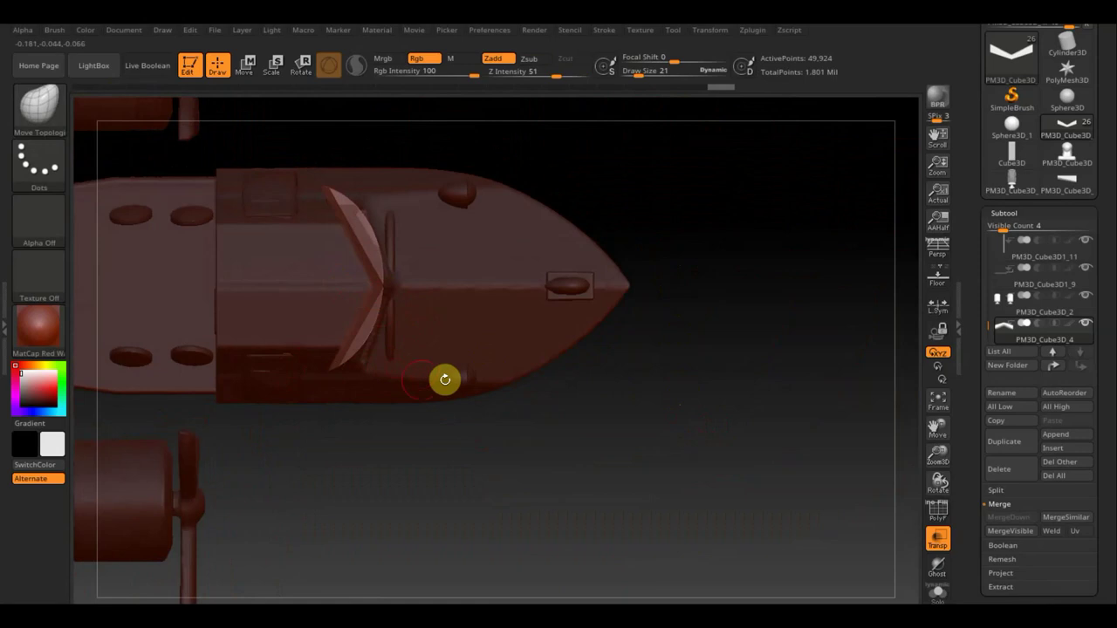
mouse_move(632, 418)
left_mouse_down()
mouse_move(638, 244)
mouse_move(641, 320)
left_mouse_up()
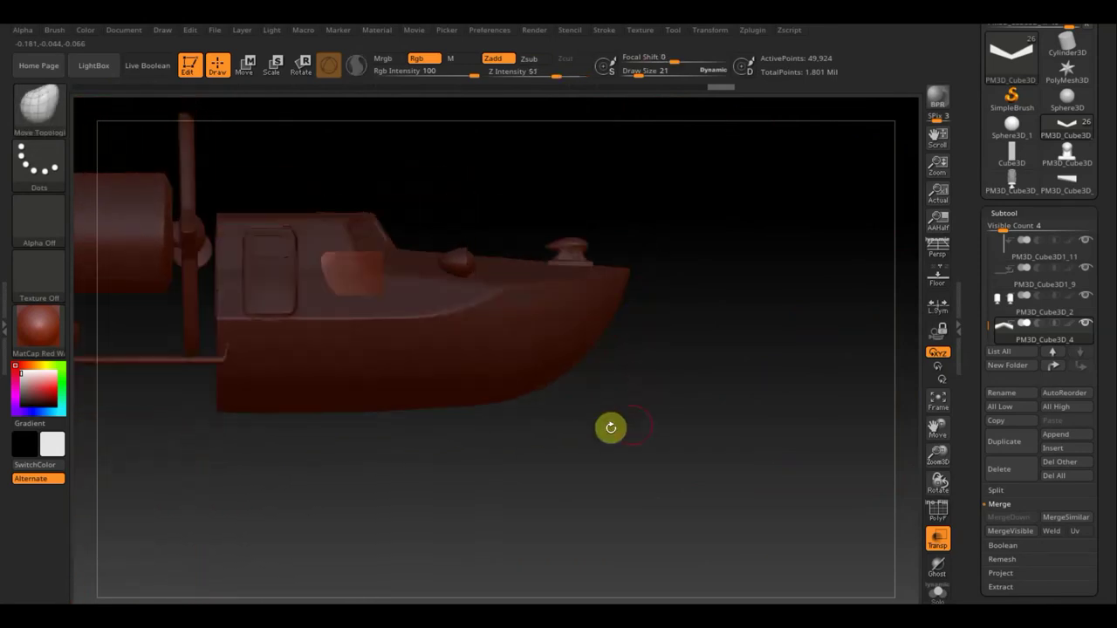
mouse_move(718, 410)
left_mouse_down("ctrl+shift")
mouse_move(327, 143)
mouse_move(327, 82)
mouse_move(367, 254)
mouse_move(344, 259)
mouse_move(337, 207)
mouse_move(324, 212)
mouse_move(334, 210)
left_mouse_up("ctrl+shift")
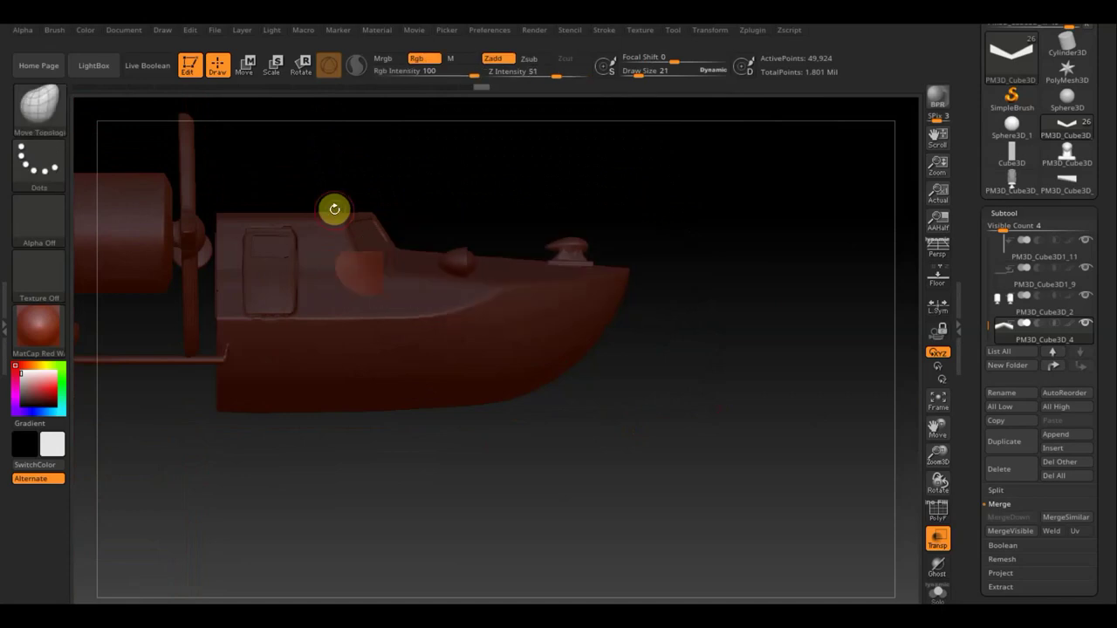
mouse_move(557, 184)
left_mouse_down()
mouse_move(588, 215)
mouse_move(629, 217)
mouse_move(614, 233)
left_mouse_up()
mouse_move(435, 435)
left_mouse_down("alt")
mouse_move(631, 466)
mouse_move(681, 528)
mouse_move(773, 555)
mouse_move(771, 514)
mouse_move(740, 494)
mouse_move(526, 546)
mouse_move(399, 317)
mouse_move(367, 299)
mouse_move(255, 283)
left_mouse_up("alt")
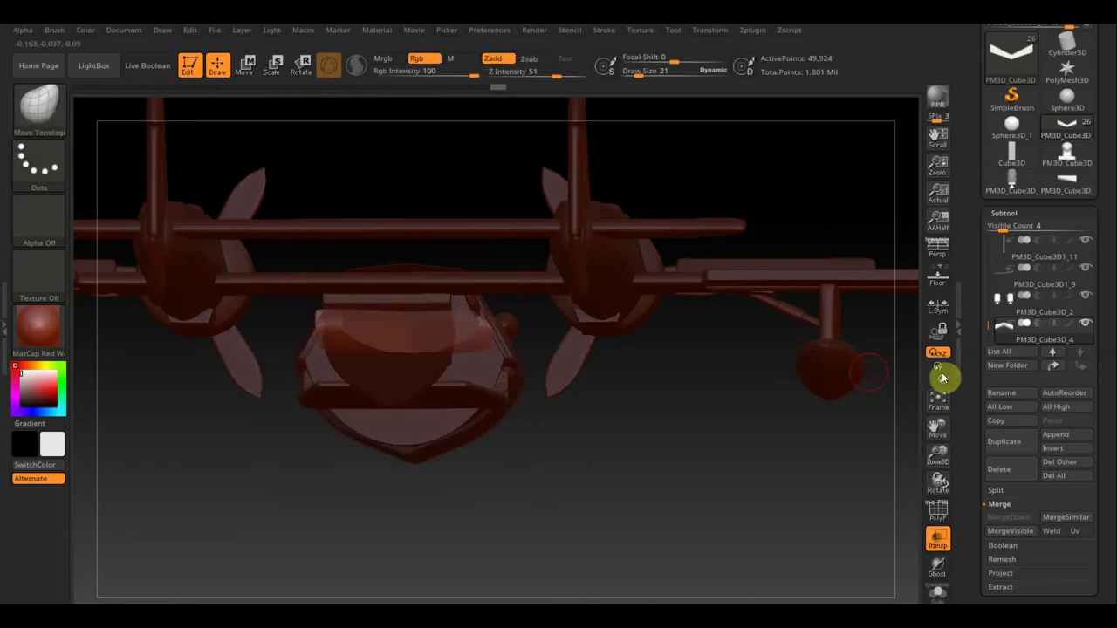
scroll(1103, 518, "down", 3)
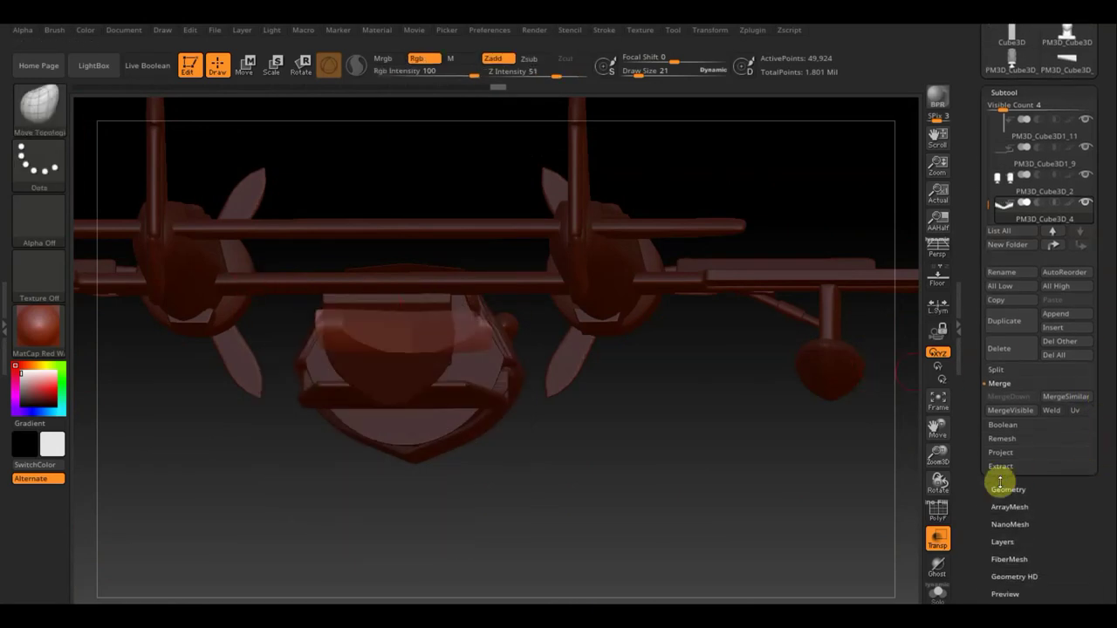
Mirror and weld the nose piece across its centre with Mirror And Weld
left_click(1009, 489)
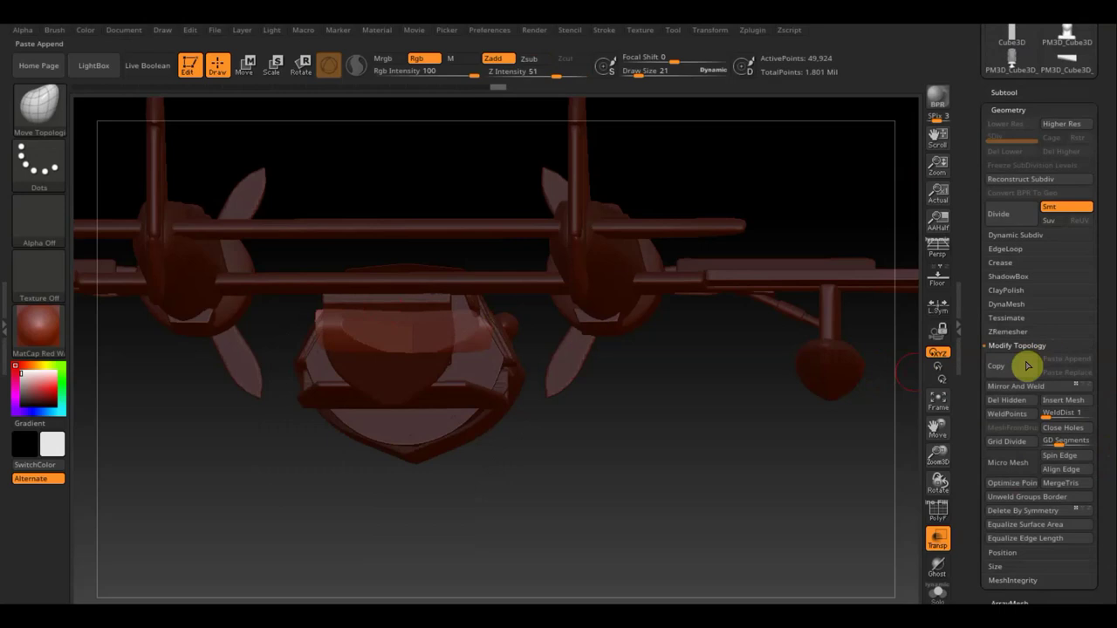
left_click(1038, 387)
mouse_move(803, 514)
left_mouse_down()
mouse_move(788, 436)
mouse_move(710, 486)
mouse_move(731, 488)
mouse_move(703, 479)
mouse_move(703, 495)
left_mouse_up()
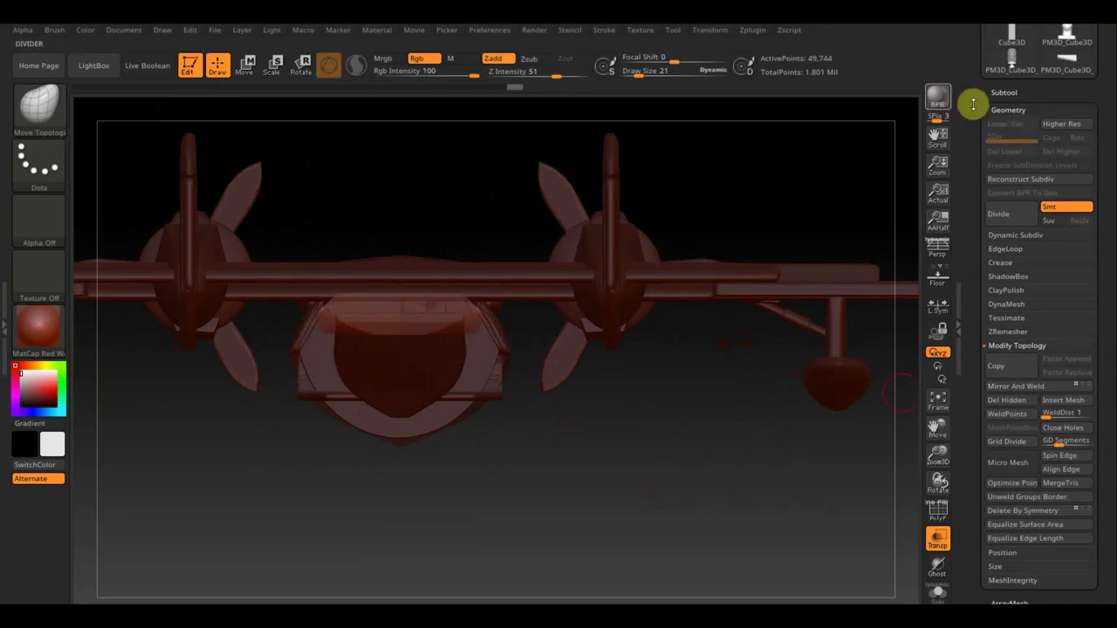
Check the subtools with Solo and the subtool list, reselect PM3D_Cube3D_4, and turn off Transp
left_click(1003, 91)
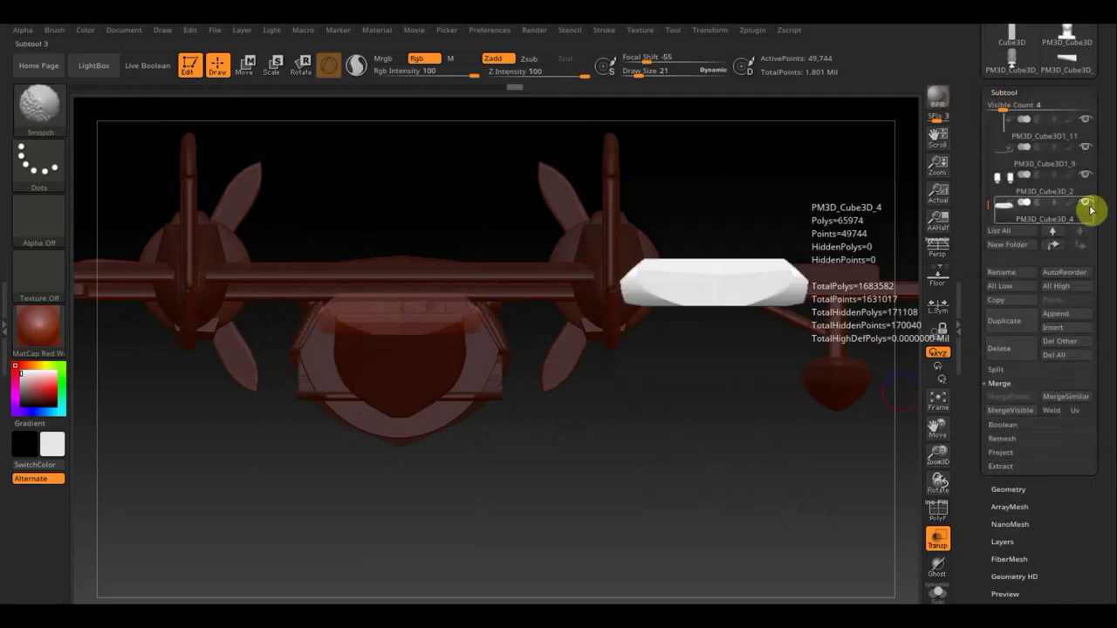
left_click(1088, 203, "shift")
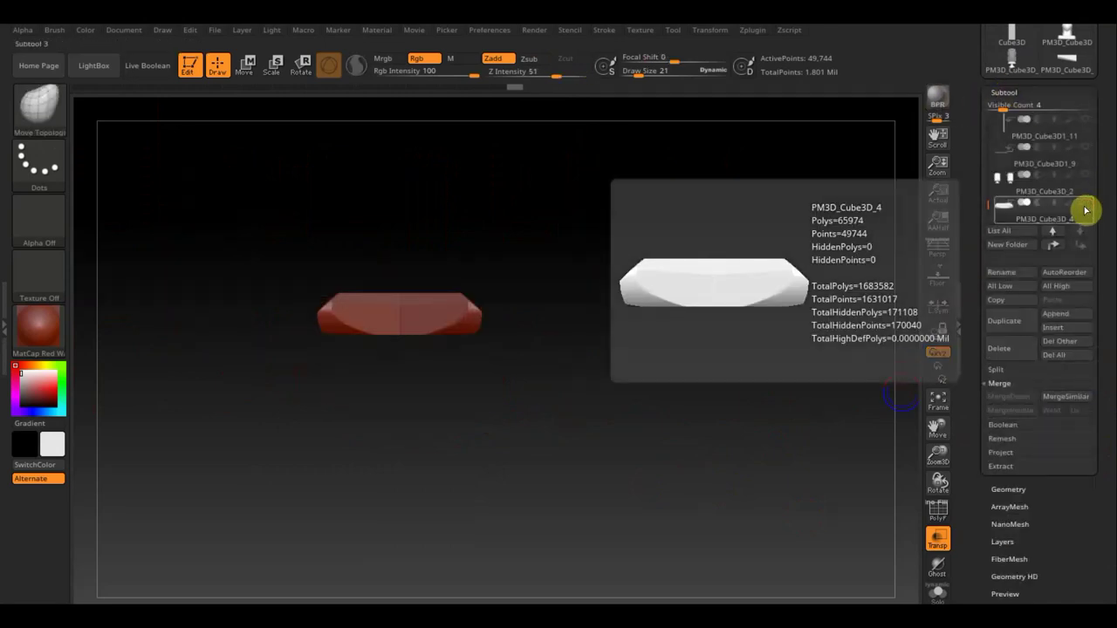
mouse_move(1043, 183)
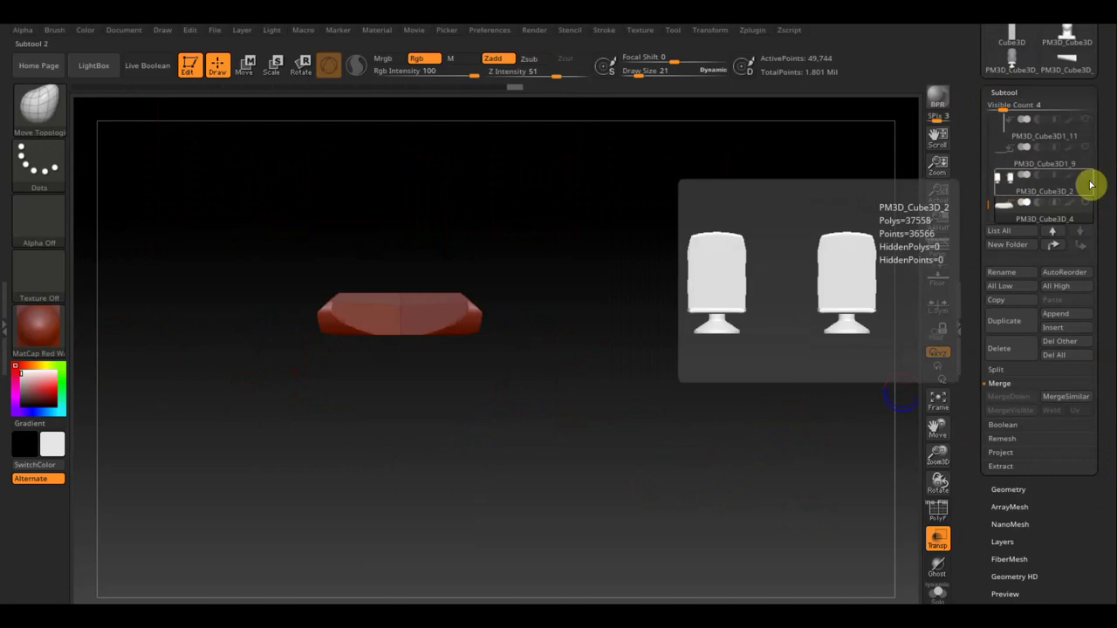
left_click(1091, 184)
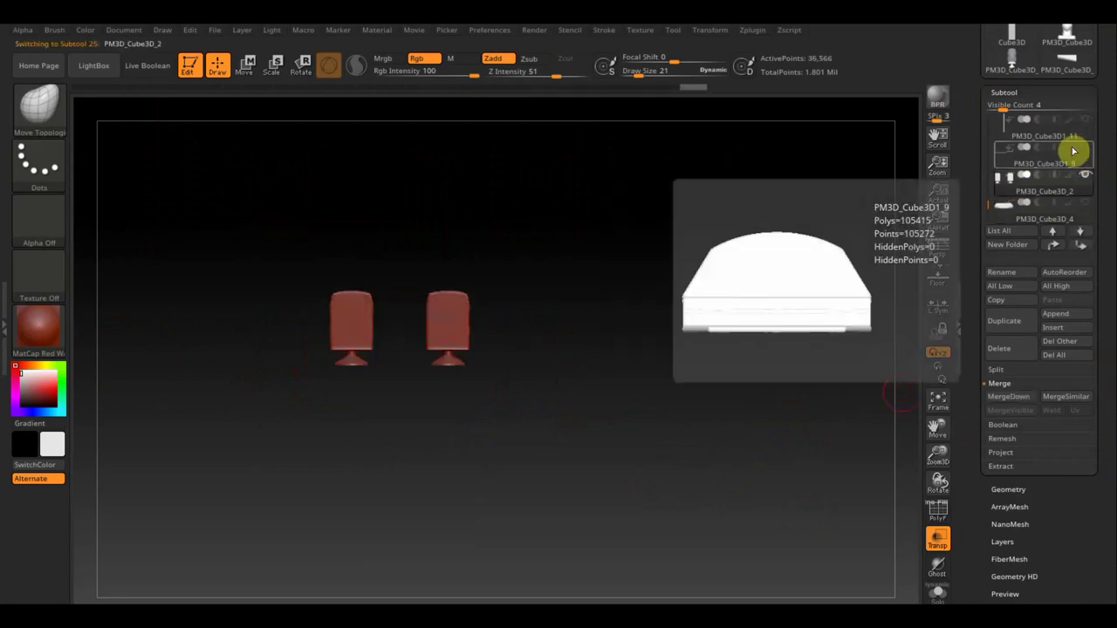
left_click(1086, 151)
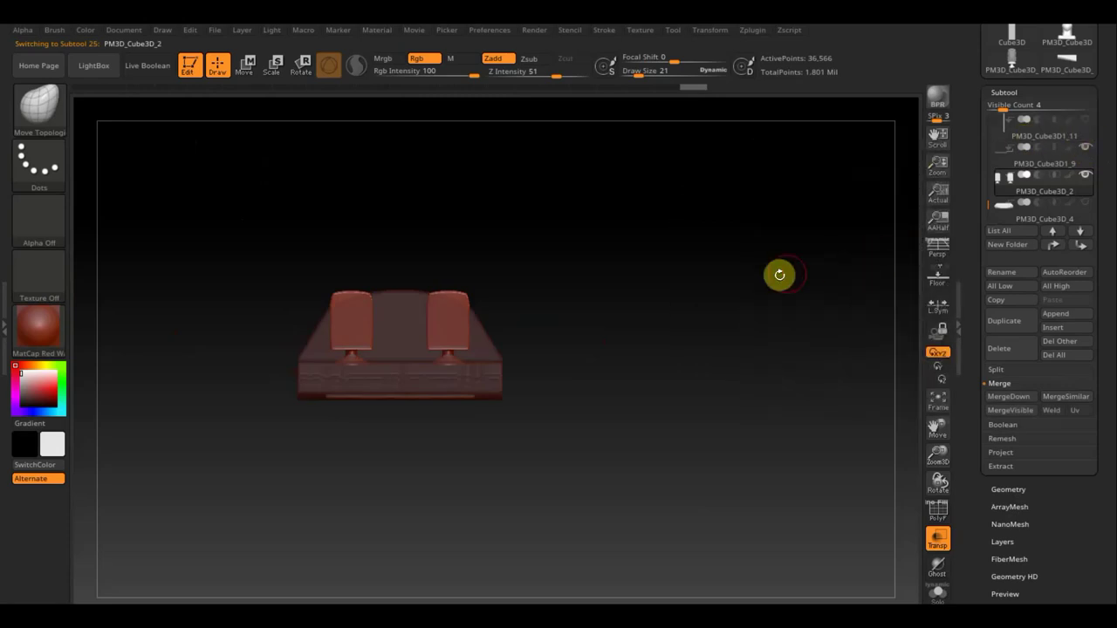
key("F1")
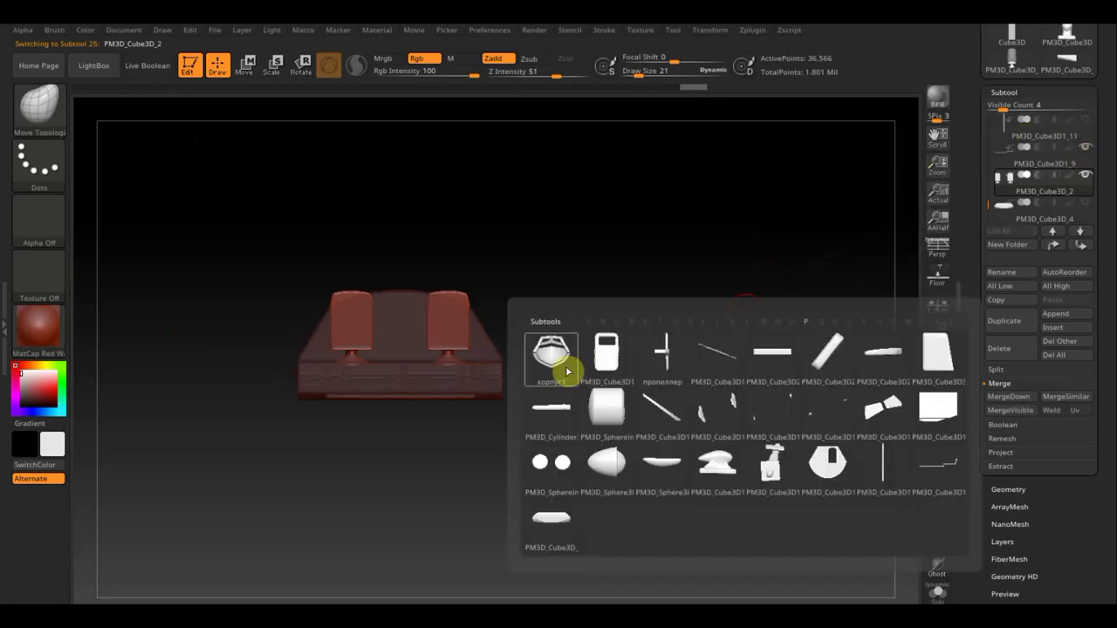
left_click(568, 370)
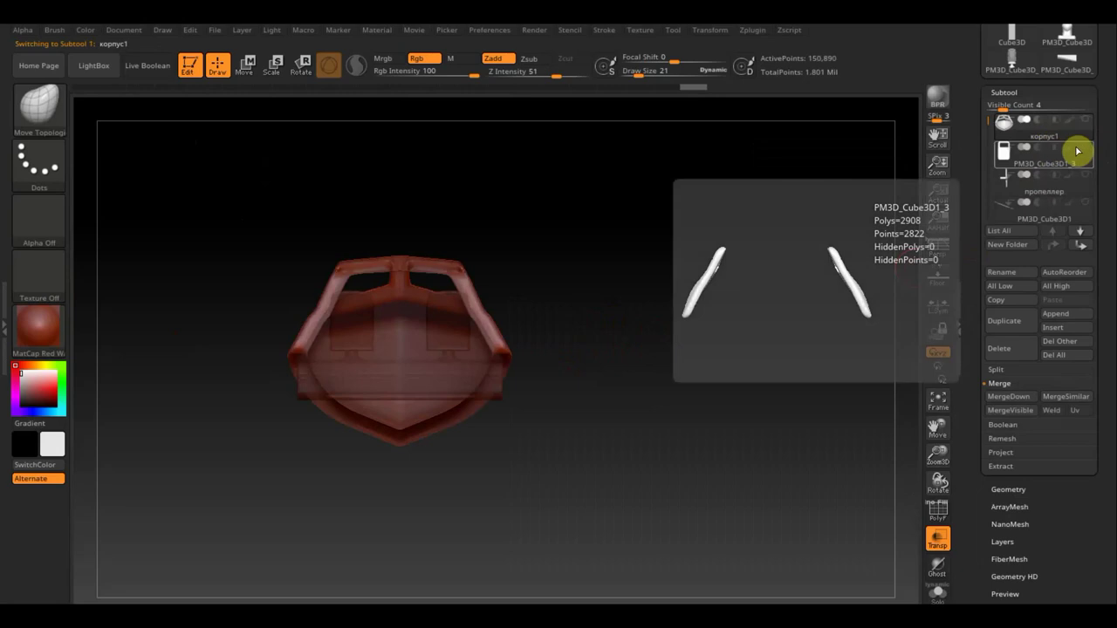
key("n")
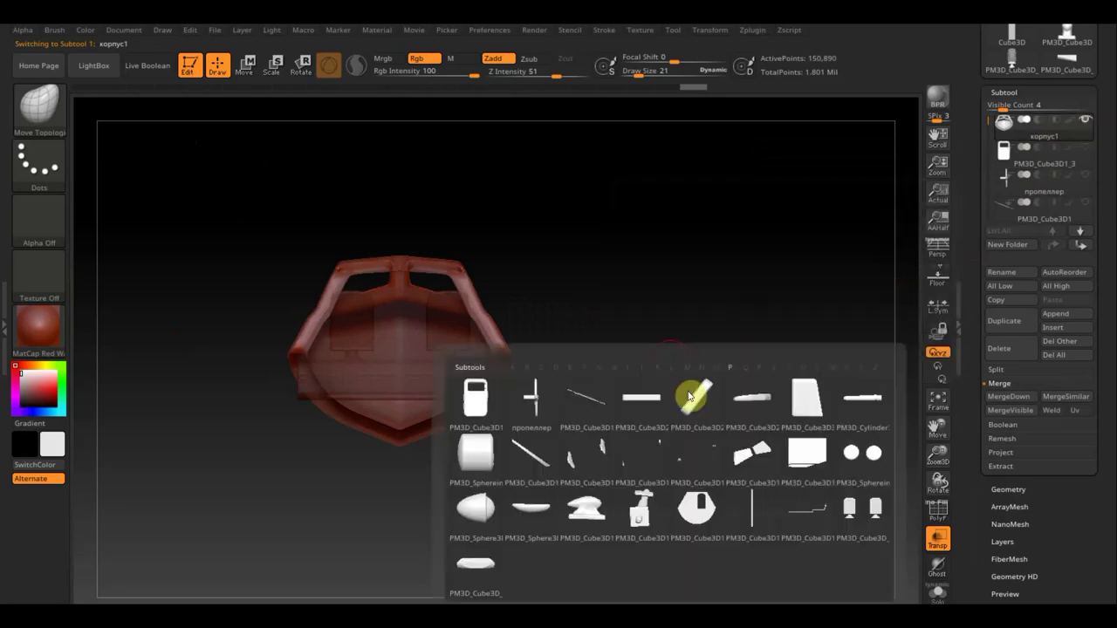
left_click(459, 588)
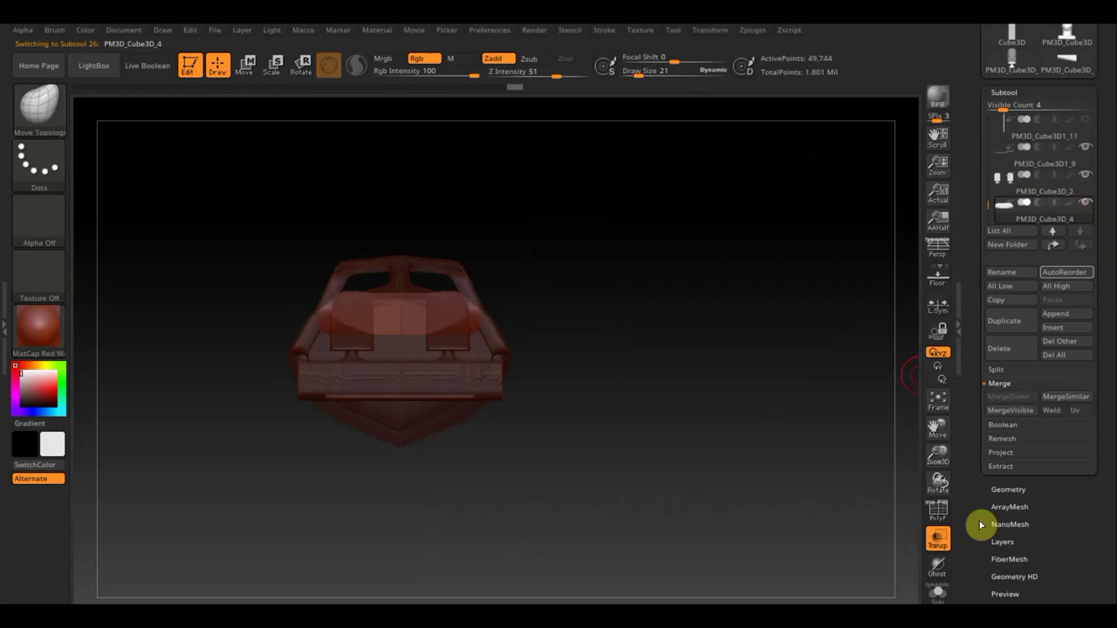
left_click(935, 541)
mouse_move(706, 365)
left_mouse_down("alt")
mouse_move(791, 456)
mouse_move(655, 261)
mouse_move(679, 284)
mouse_move(680, 260)
left_mouse_up("alt")
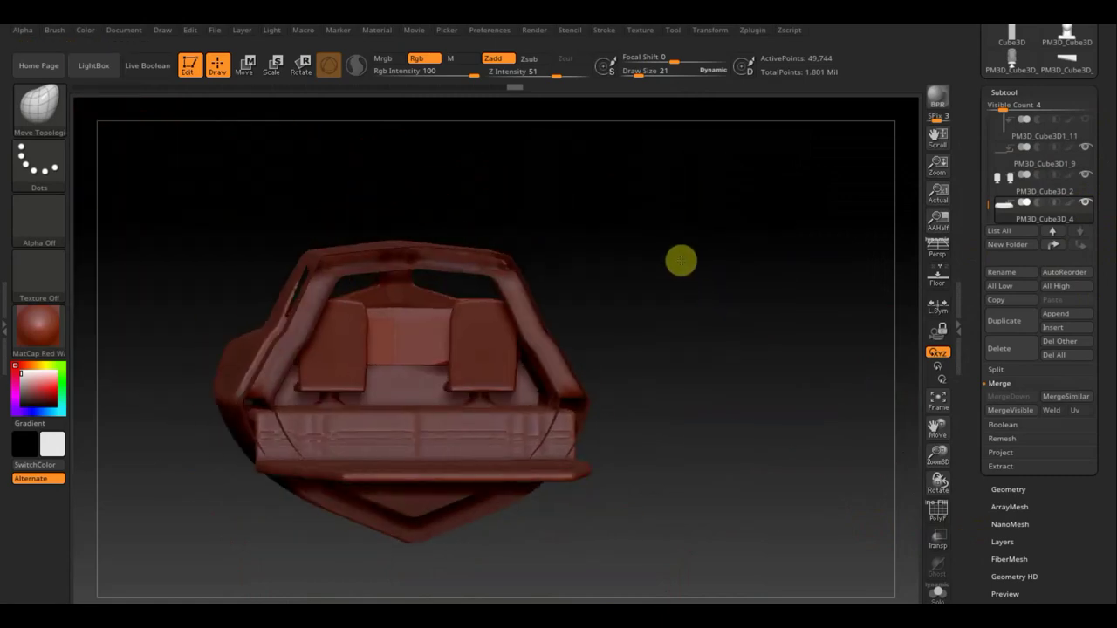
Zoom and orbit around the nose piece to view it obliquely, from above and over the cabin top
left_click_drag(681, 260, 751, 326, "alt")
mouse_move(764, 253)
left_mouse_down()
mouse_move(793, 254)
mouse_move(686, 257)
left_mouse_up()
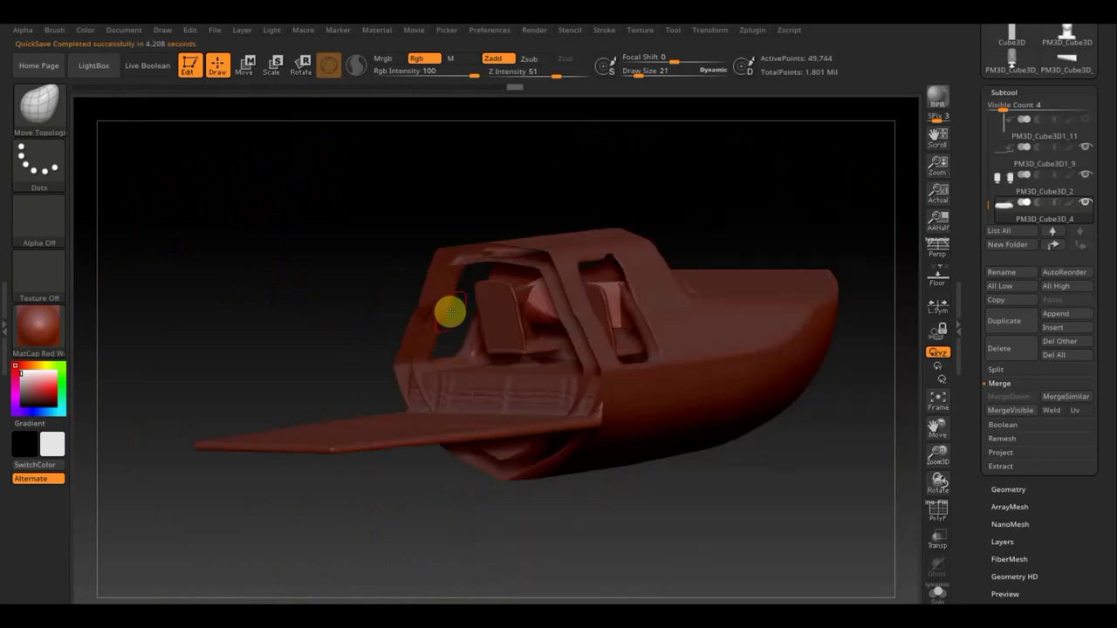
mouse_move(830, 428)
left_mouse_down()
mouse_move(663, 464)
mouse_move(658, 419)
mouse_move(622, 498)
mouse_move(611, 498)
mouse_move(459, 414)
mouse_move(629, 391)
mouse_move(645, 403)
left_mouse_up()
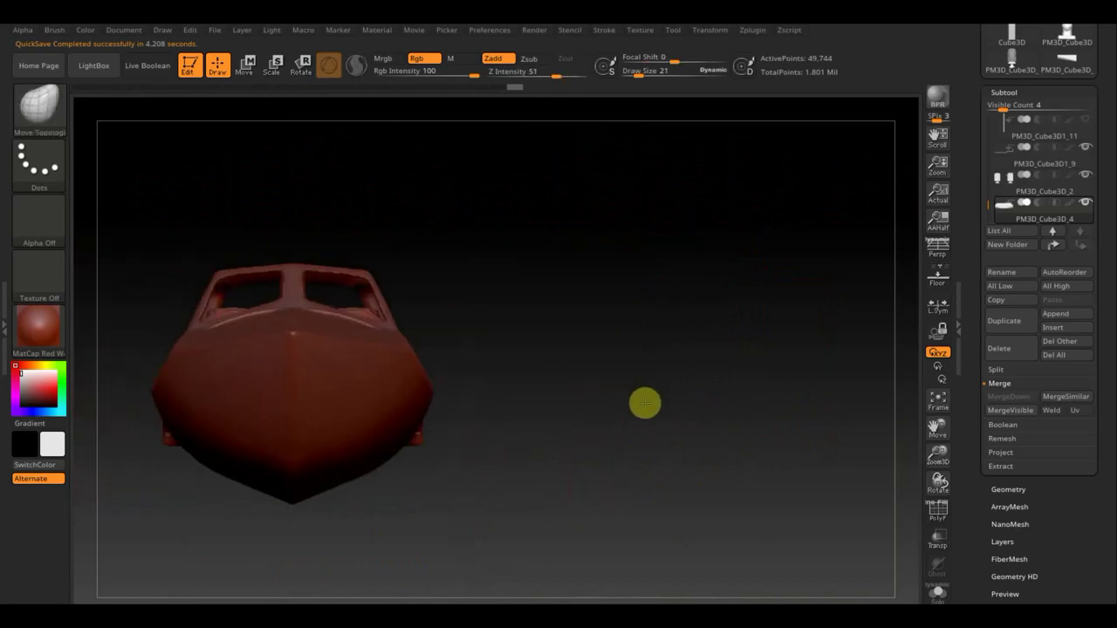
left_click_drag(217, 314, 311, 319)
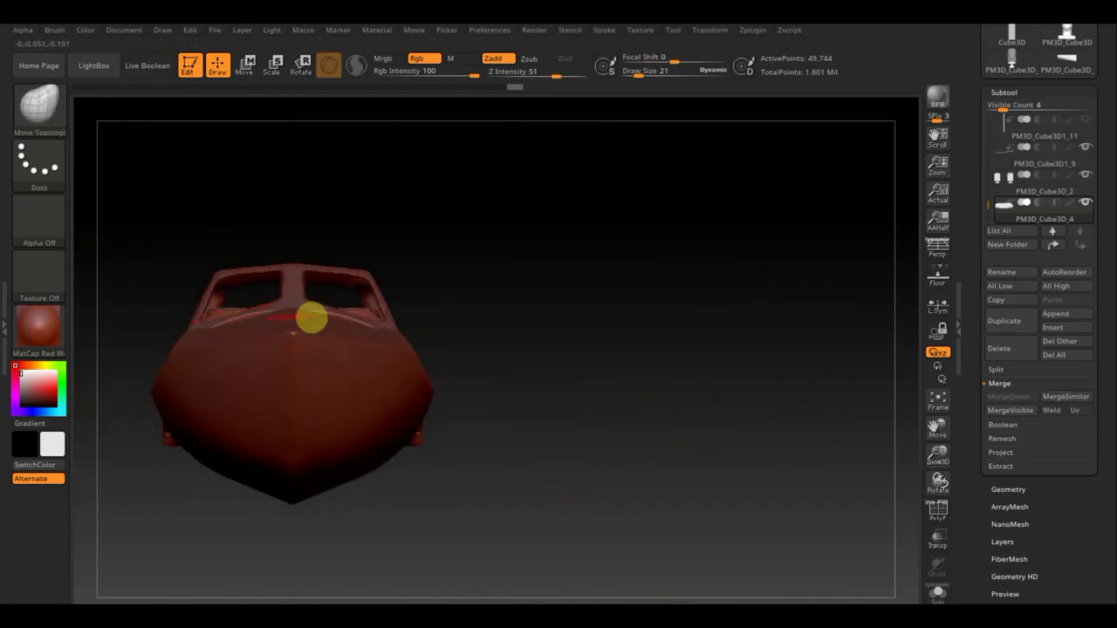
mouse_move(504, 312)
left_mouse_down()
mouse_move(518, 341)
mouse_move(503, 357)
mouse_move(521, 374)
mouse_move(513, 403)
mouse_move(566, 399)
mouse_move(576, 411)
mouse_move(603, 256)
mouse_move(568, 289)
mouse_move(532, 300)
mouse_move(491, 358)
mouse_move(503, 373)
mouse_move(431, 389)
mouse_move(294, 389)
mouse_move(312, 433)
mouse_move(314, 391)
mouse_move(563, 347)
left_mouse_up()
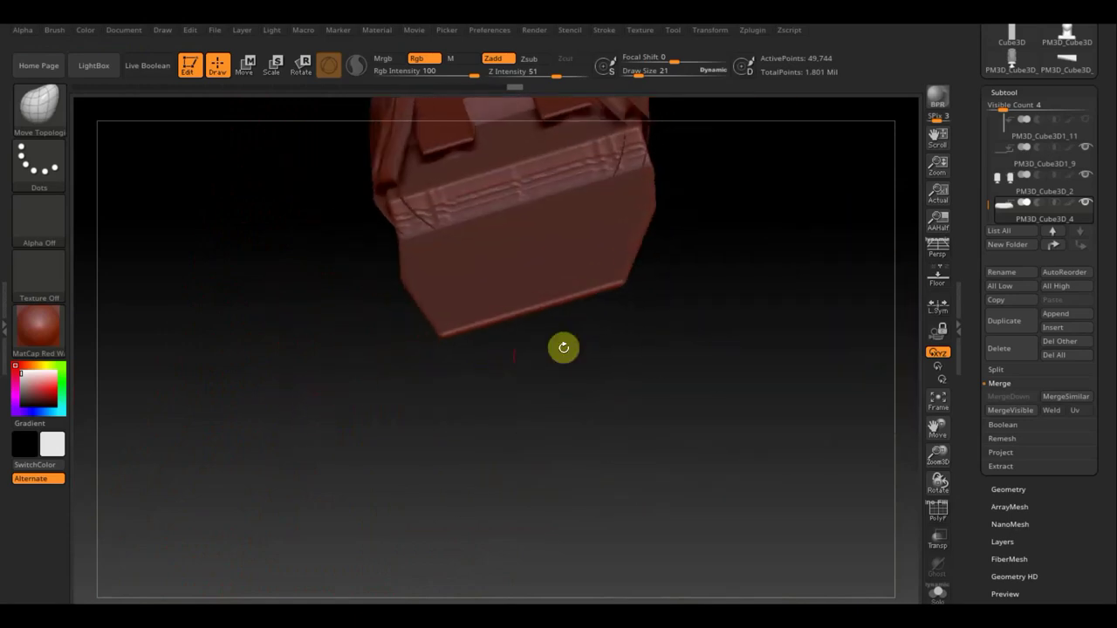
From an oblique front view, trim across the seat area with a ClipCircle
left_click_drag(878, 282, 833, 284, "shift")
left_click_drag(713, 209, 739, 292, "alt")
mouse_move(810, 181)
left_mouse_down("alt")
mouse_move(711, 247)
mouse_move(736, 315)
mouse_move(377, 272)
left_mouse_up("alt")
mouse_move(207, 235)
left_mouse_down()
mouse_move(232, 236)
mouse_move(193, 240)
left_mouse_up()
key("ctrl+shift")
mouse_move(170, 159)
left_mouse_down("ctrl+shift")
mouse_move(534, 412)
mouse_move(581, 459)
mouse_move(543, 465)
mouse_move(568, 442)
mouse_move(575, 396)
mouse_move(572, 409)
left_mouse_up("ctrl+shift")
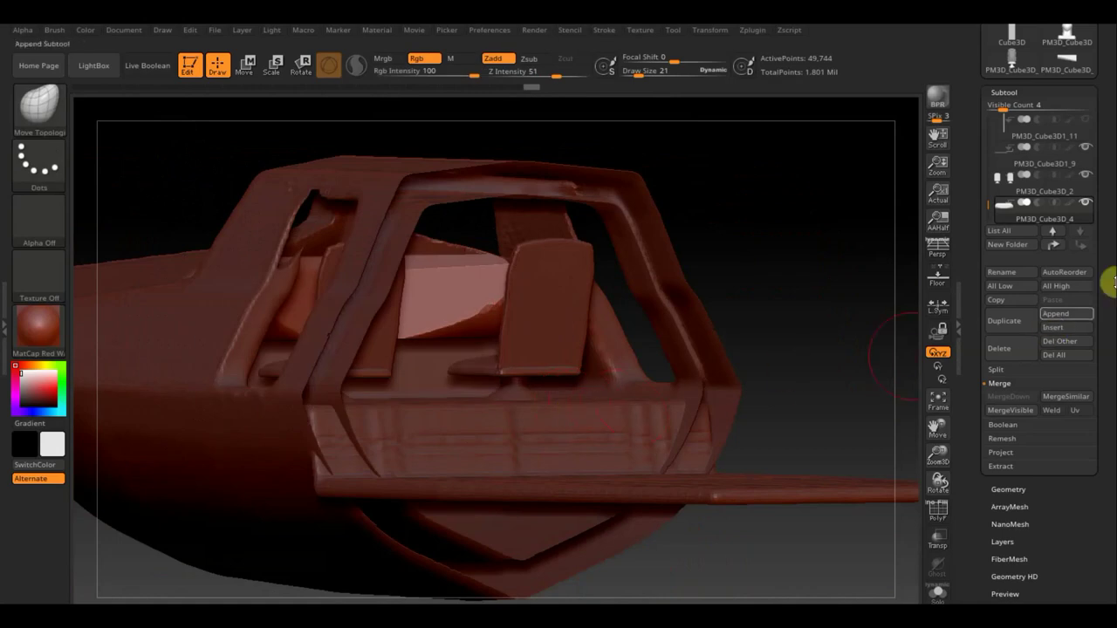
Mirror and weld the nose piece again, then check its symmetry from front, side and rear views
left_click(1012, 489)
left_click(1031, 392)
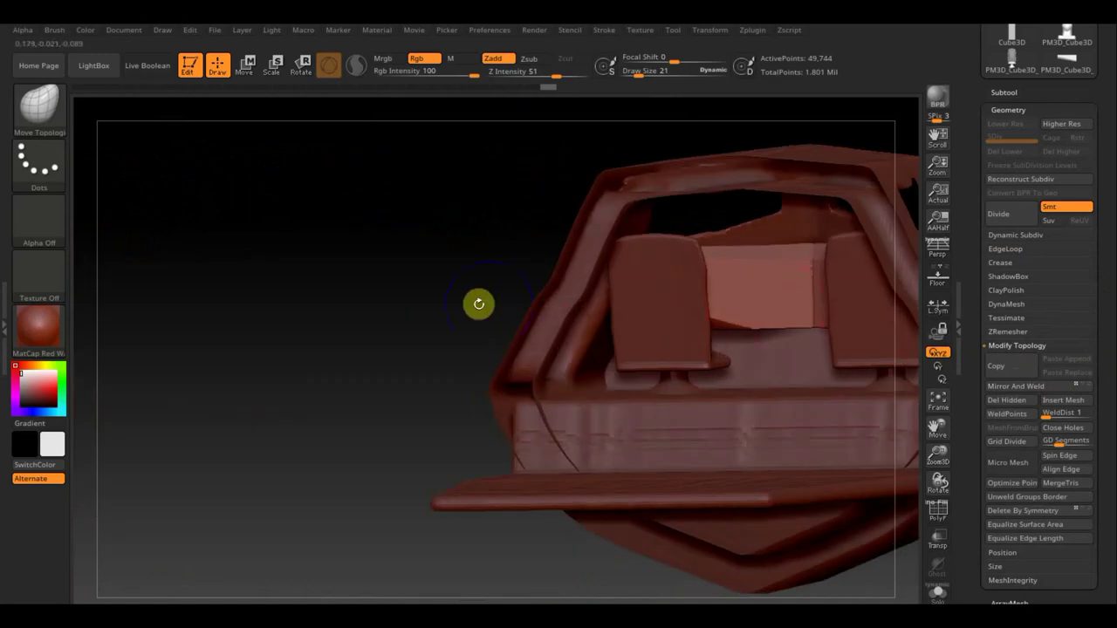
left_click_drag(419, 304, 456, 330, "shift")
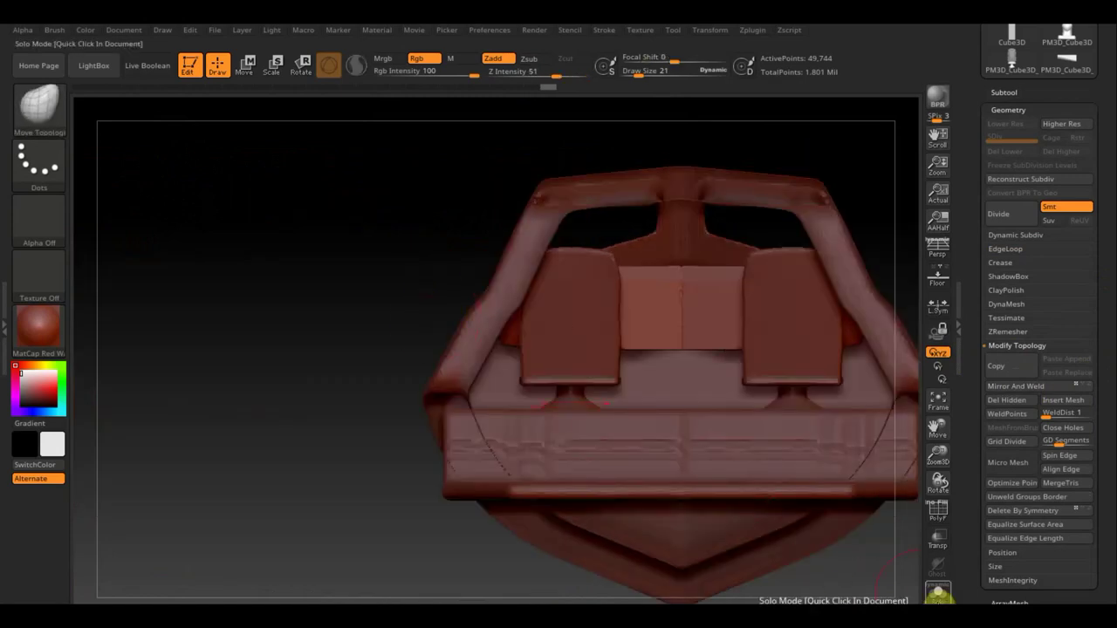
mouse_move(860, 561)
left_mouse_down("alt")
mouse_move(627, 521)
mouse_move(674, 457)
left_mouse_up("alt")
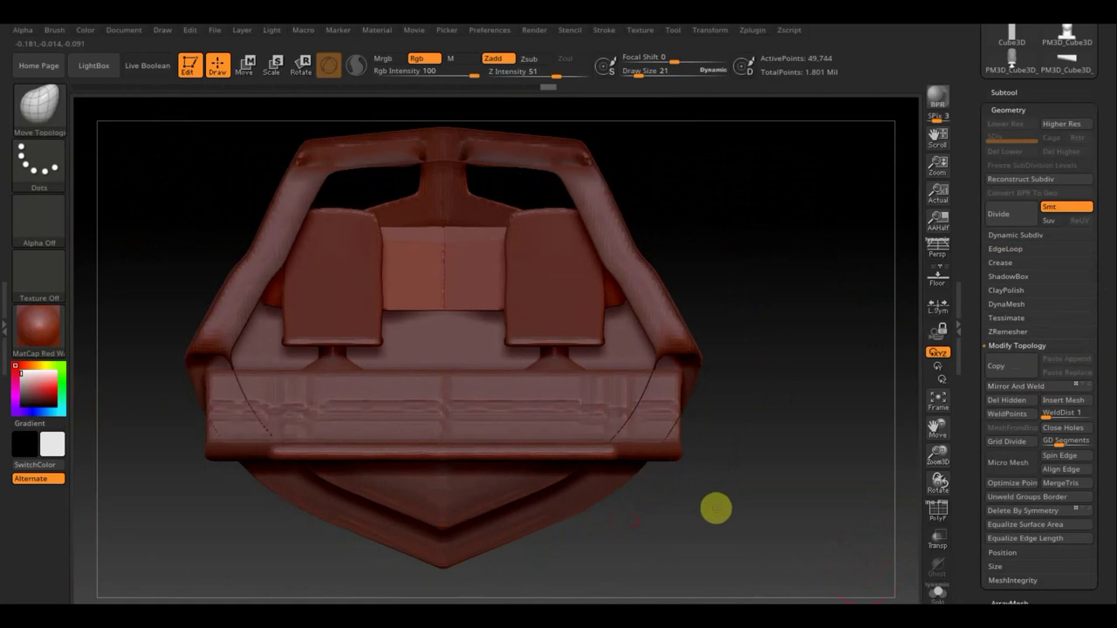
mouse_move(782, 490)
left_mouse_down("alt")
mouse_move(750, 411)
mouse_move(734, 416)
mouse_move(780, 419)
mouse_move(728, 409)
left_mouse_up("alt")
mouse_move(773, 471)
left_mouse_down("shift")
mouse_move(688, 508)
mouse_move(683, 464)
left_mouse_up("shift")
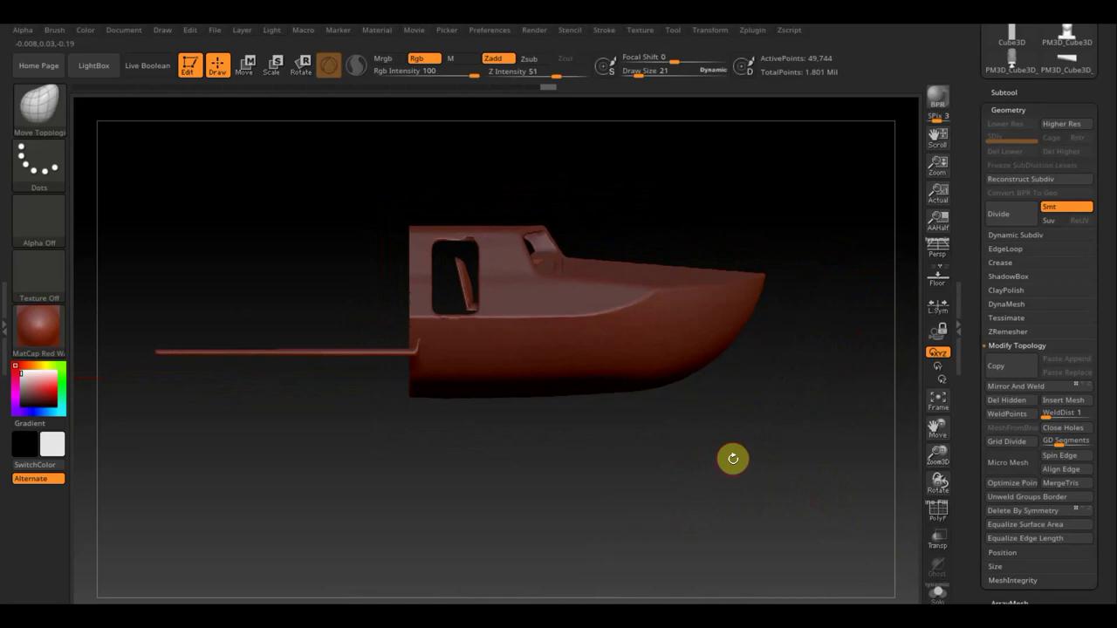
mouse_move(739, 446)
left_mouse_down()
mouse_move(895, 454)
mouse_move(937, 434)
left_mouse_up()
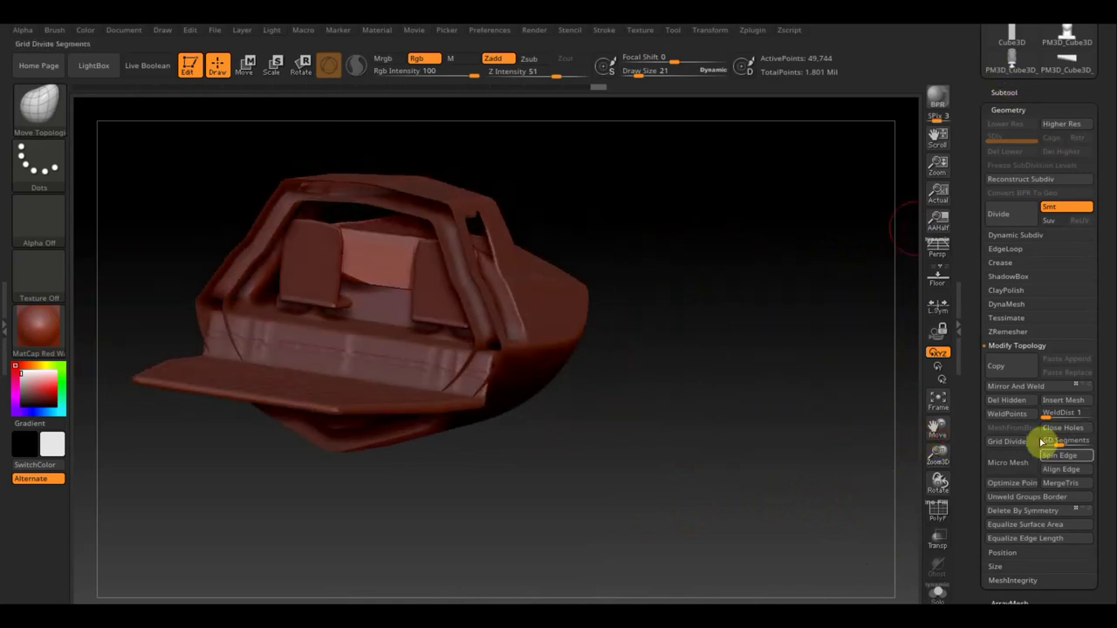
left_click_drag(731, 403, 721, 411, "shift")
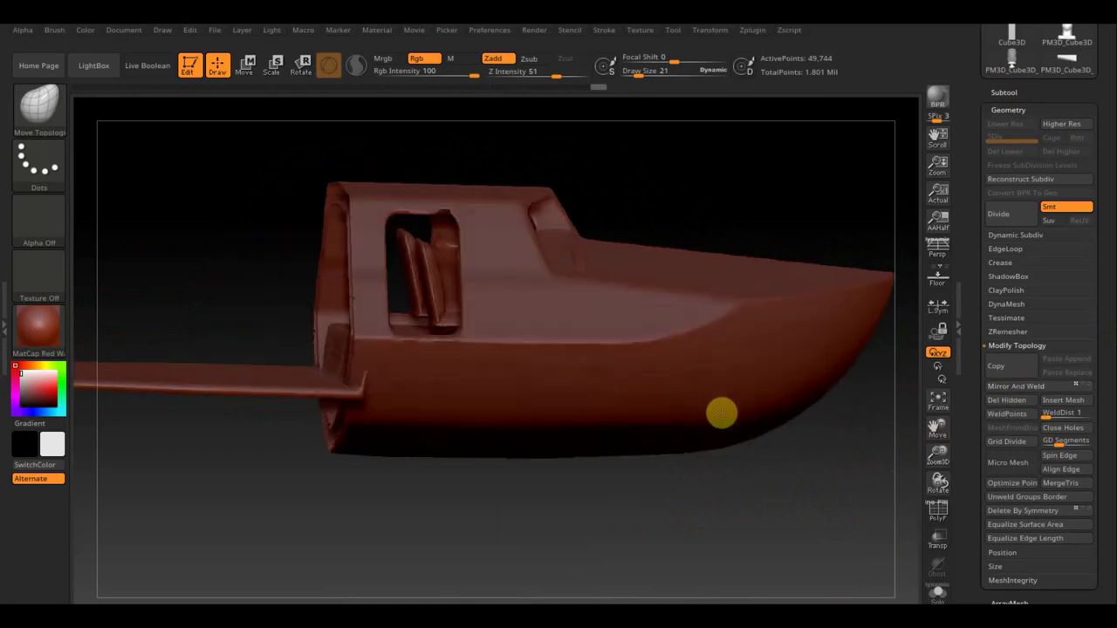
Solo the nose piece PM3D_Cube3D_4, view it front-on, and open the Append mesh picker
left_click(989, 96)
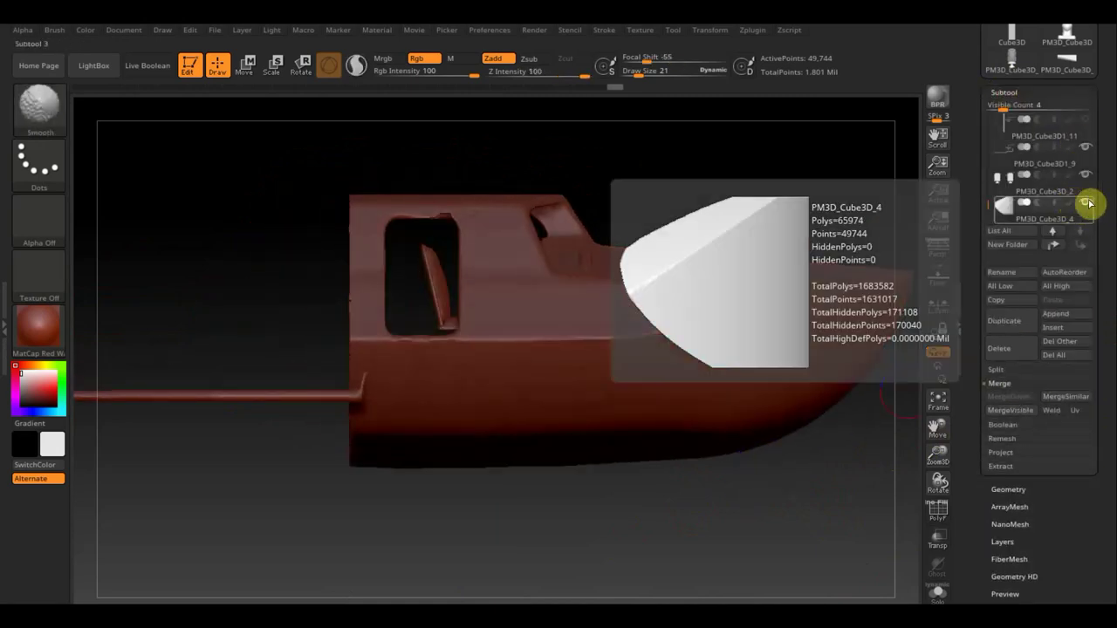
left_click(1084, 203, "shift")
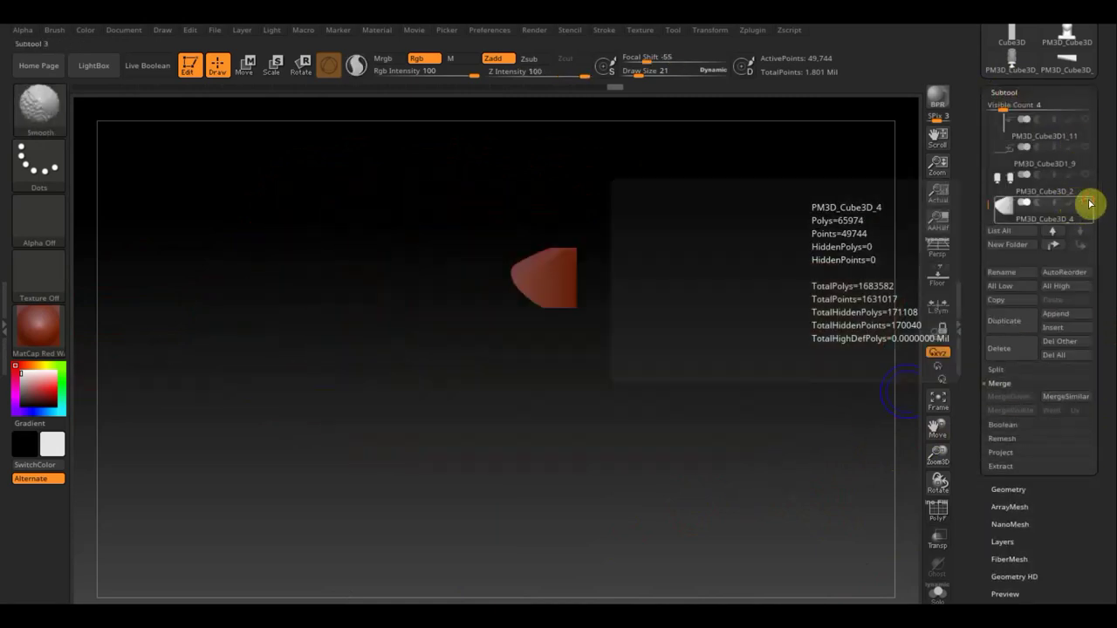
left_click(1003, 206)
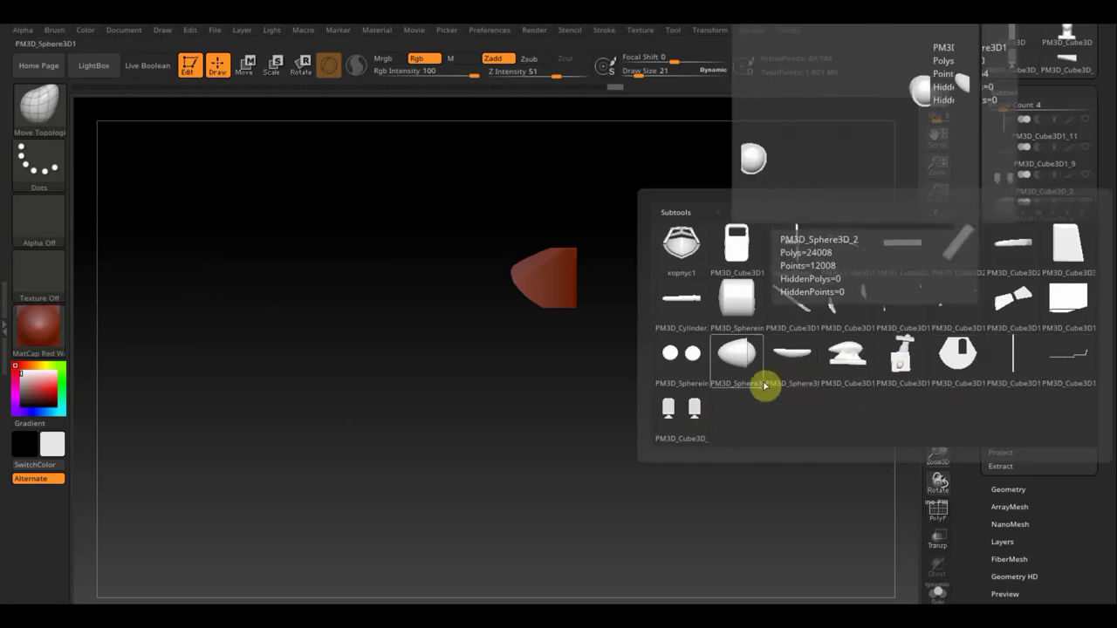
left_click(702, 409)
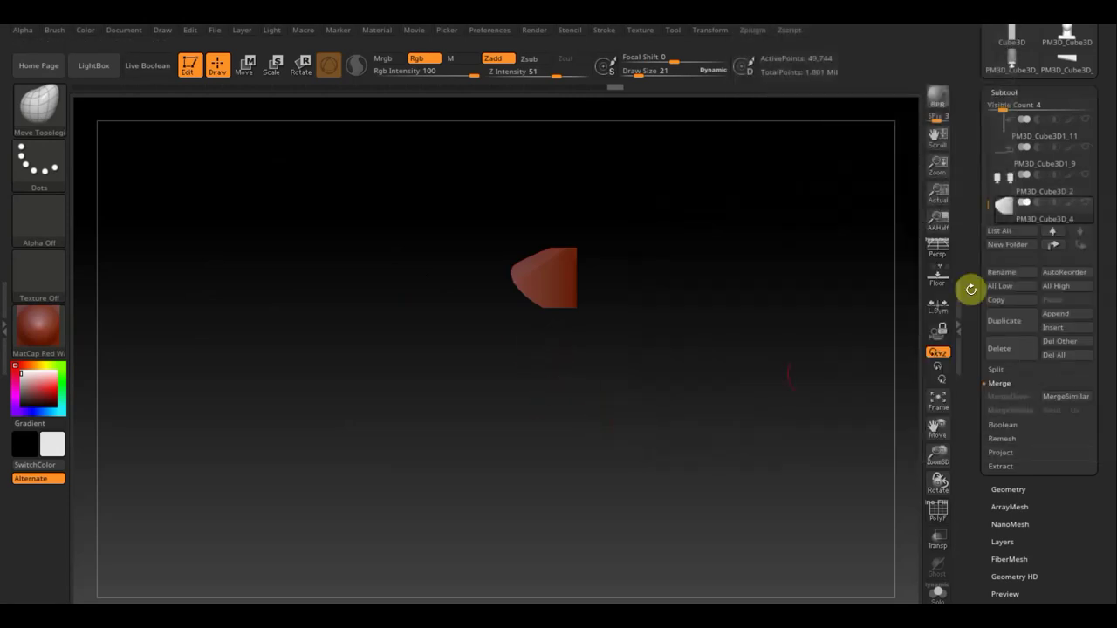
mouse_move(1045, 210)
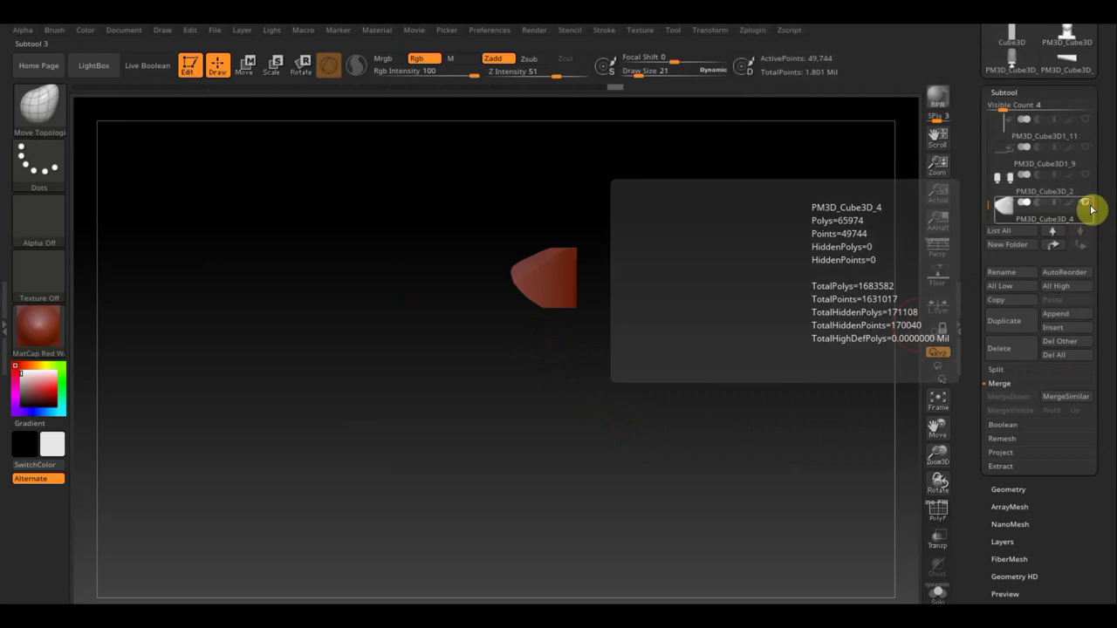
left_click_drag(599, 419, 660, 459)
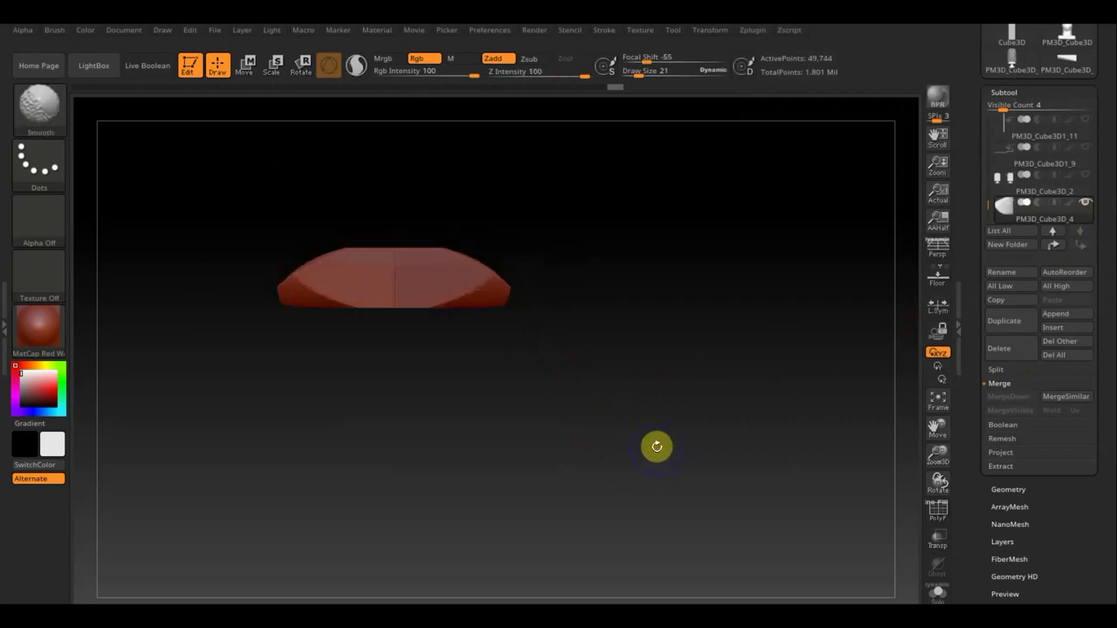
mouse_move(654, 394)
left_mouse_down("alt")
mouse_move(577, 422)
mouse_move(736, 424)
left_mouse_up("alt")
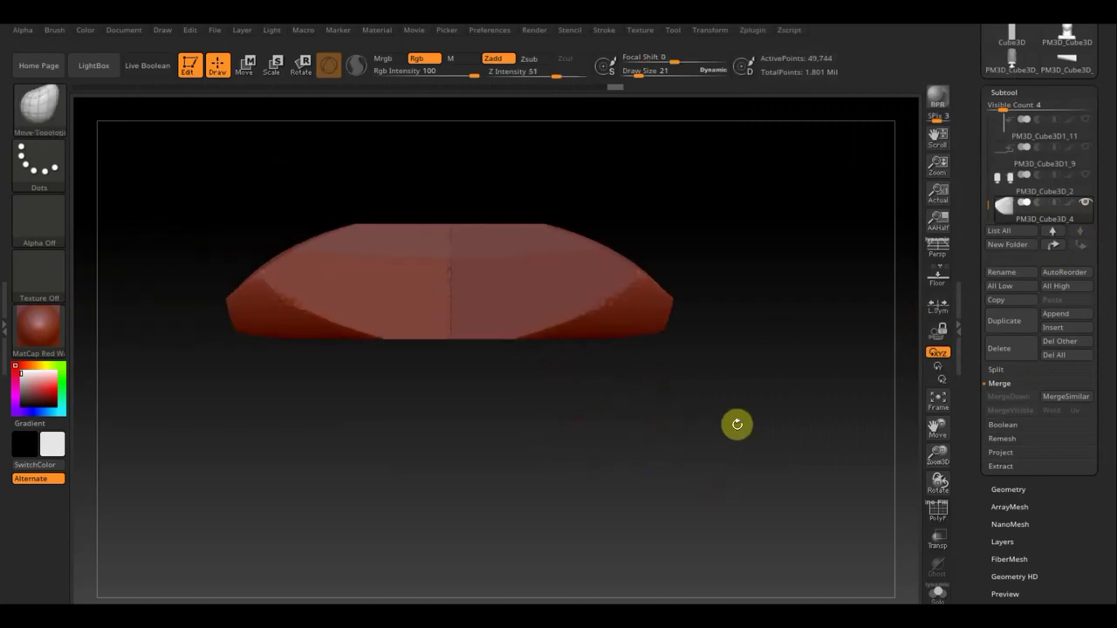
left_click(1055, 315)
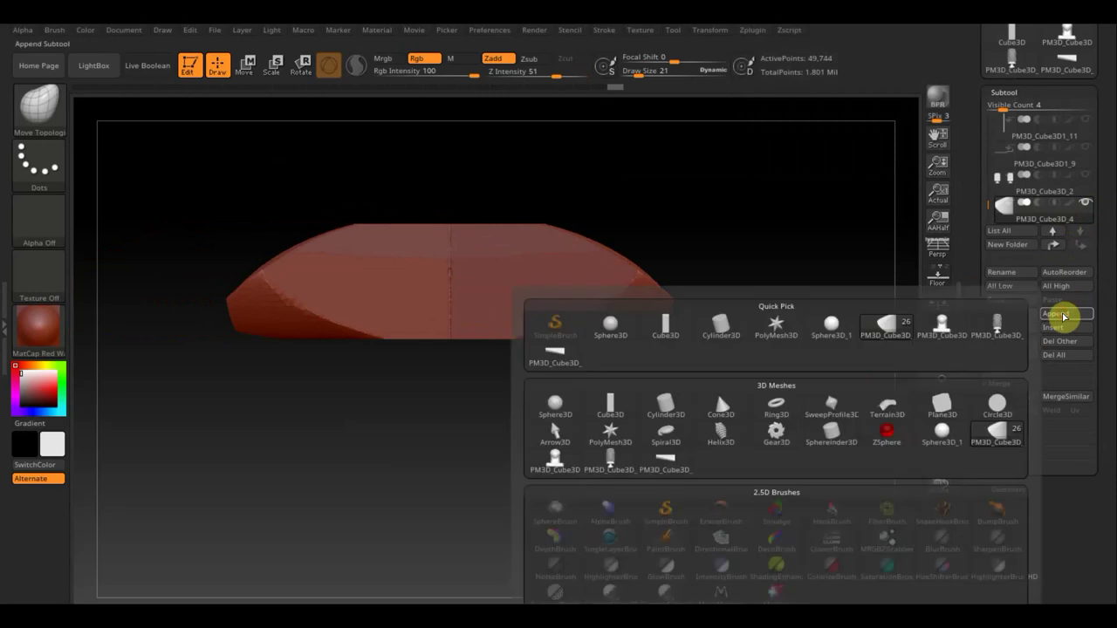
Append a Cylinder3D subtool, fit it in view and make it the active subtool
left_click(716, 329)
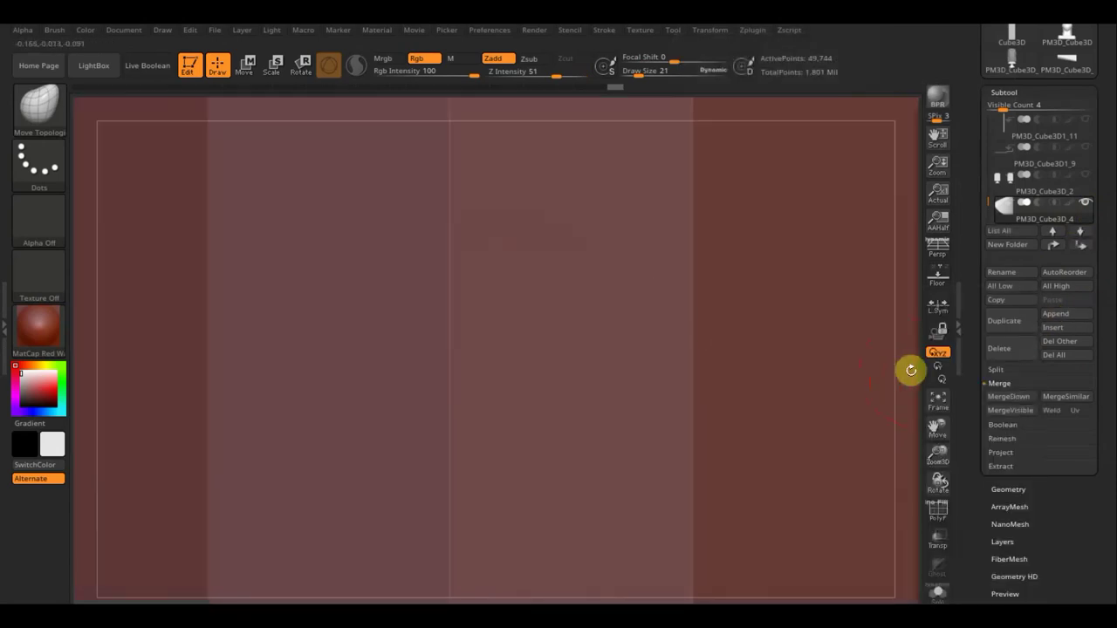
left_click(938, 399)
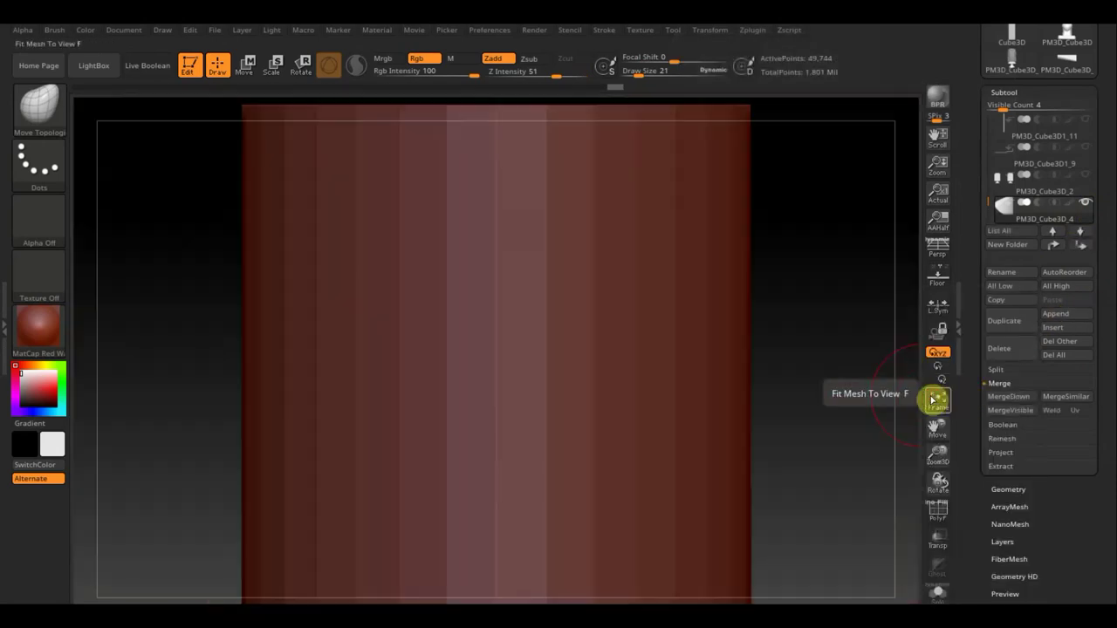
mouse_move(830, 431)
left_mouse_down("alt")
mouse_move(729, 245)
mouse_move(843, 230)
left_mouse_up("alt")
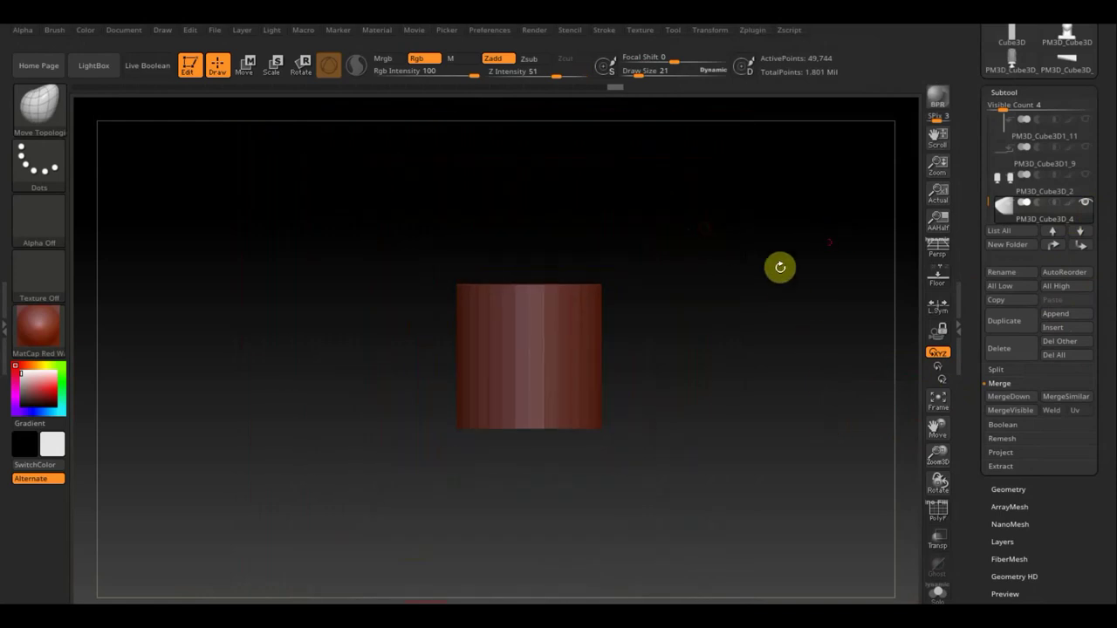
key("n")
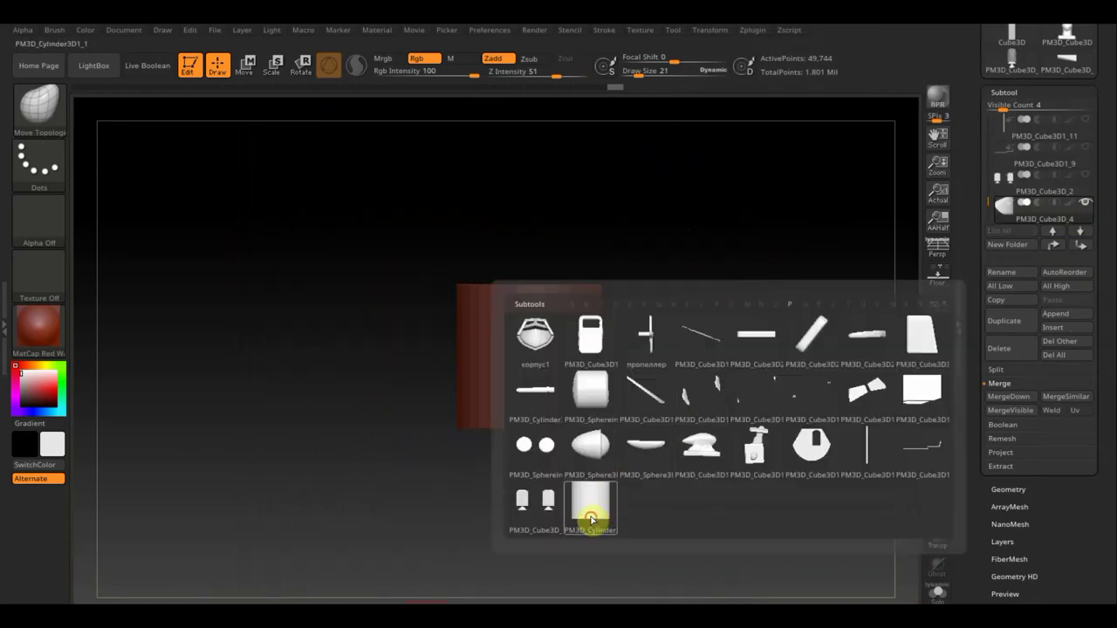
left_click(590, 517)
Scale the cylinder down to a small block beside the nose piece and subdivide it once with Ctrl+D
left_click(248, 68)
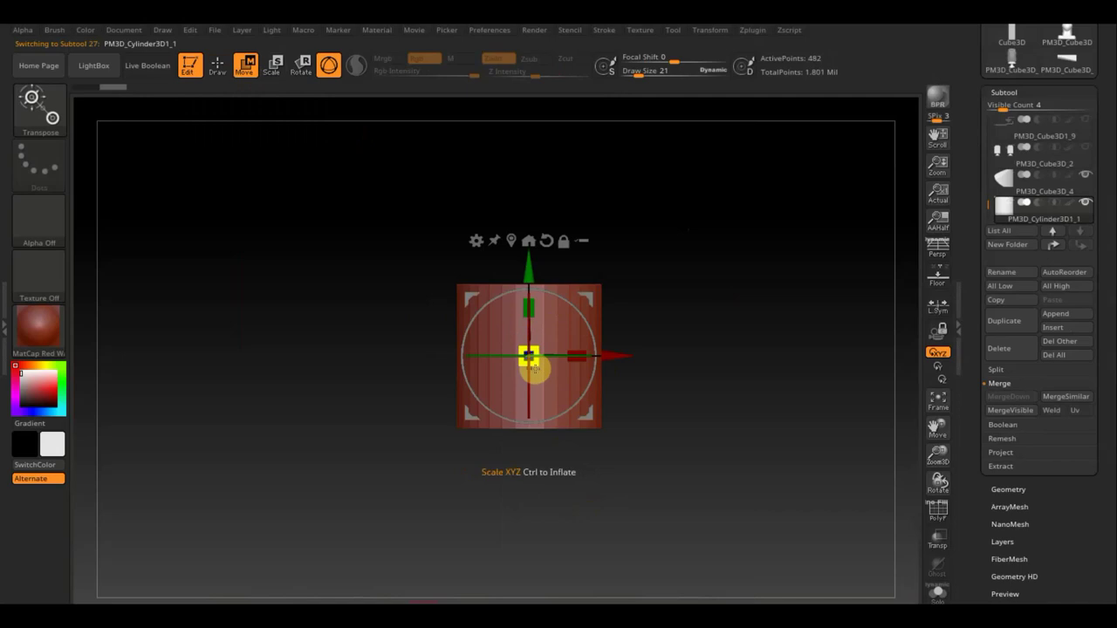
left_click_drag(534, 367, 453, 321)
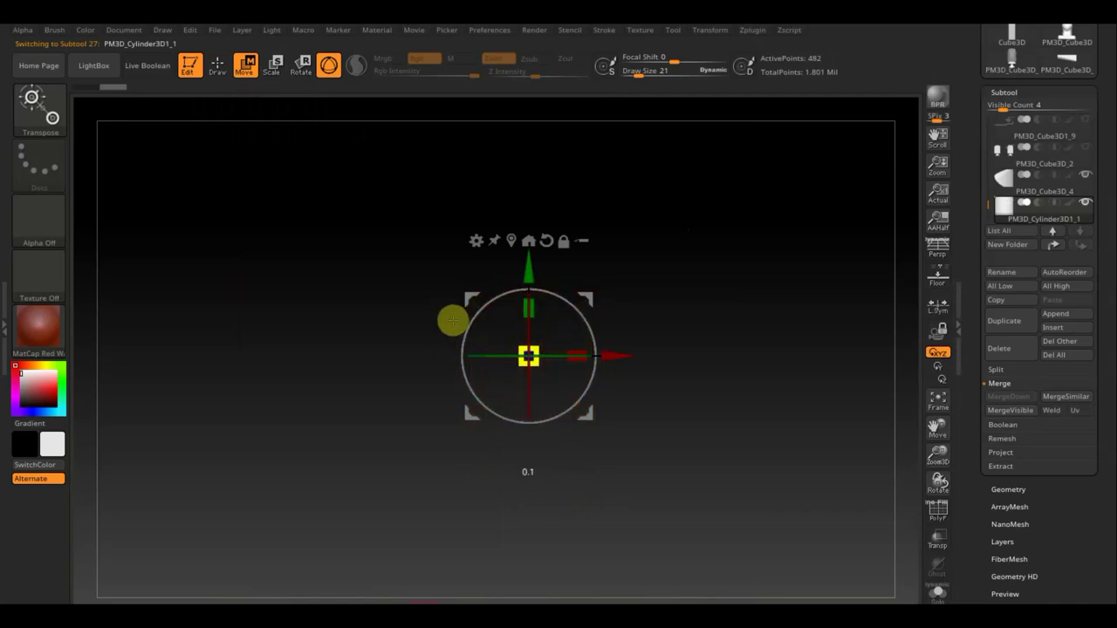
left_click_drag(776, 333, 699, 346)
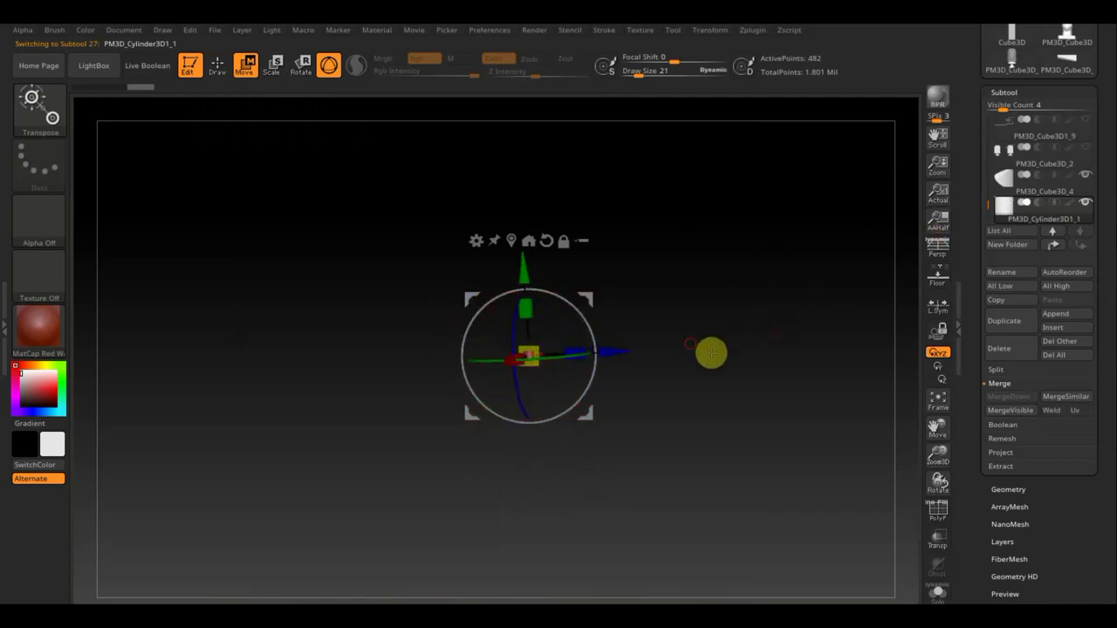
key("ctrl+z")
key("ctrl+z")
key("ctrl+z")
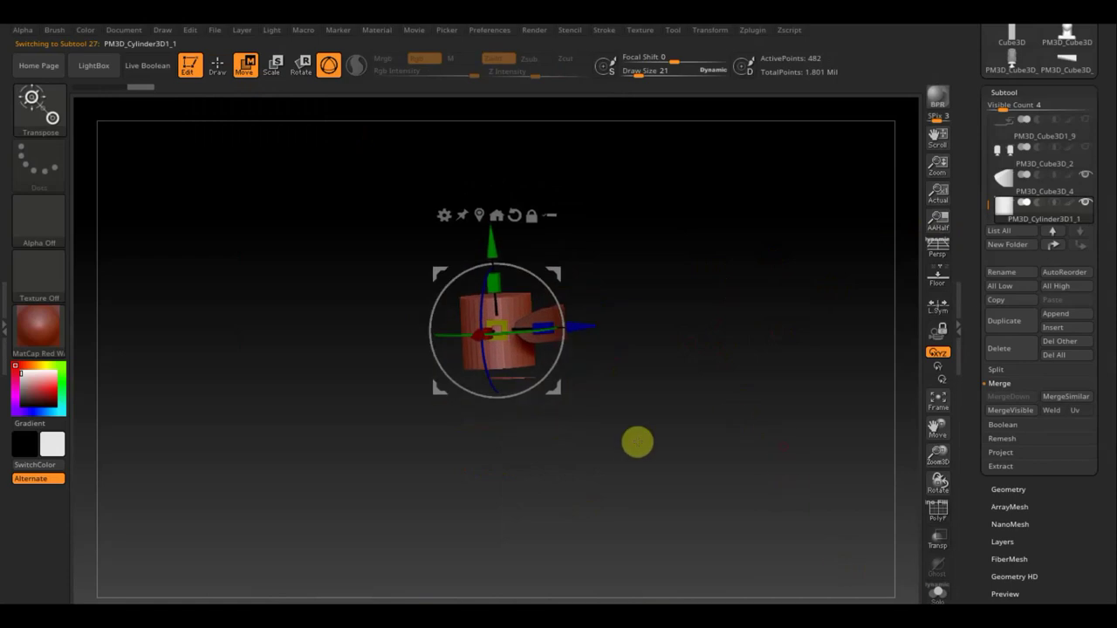
key("ctrl+z")
key("ctrl+z")
left_click_drag(637, 416, 667, 458, "shift")
mouse_move(688, 396)
left_mouse_down("alt")
mouse_move(686, 451)
mouse_move(780, 463)
mouse_move(648, 451)
mouse_move(671, 410)
mouse_move(658, 407)
mouse_move(758, 558)
left_mouse_up("alt")
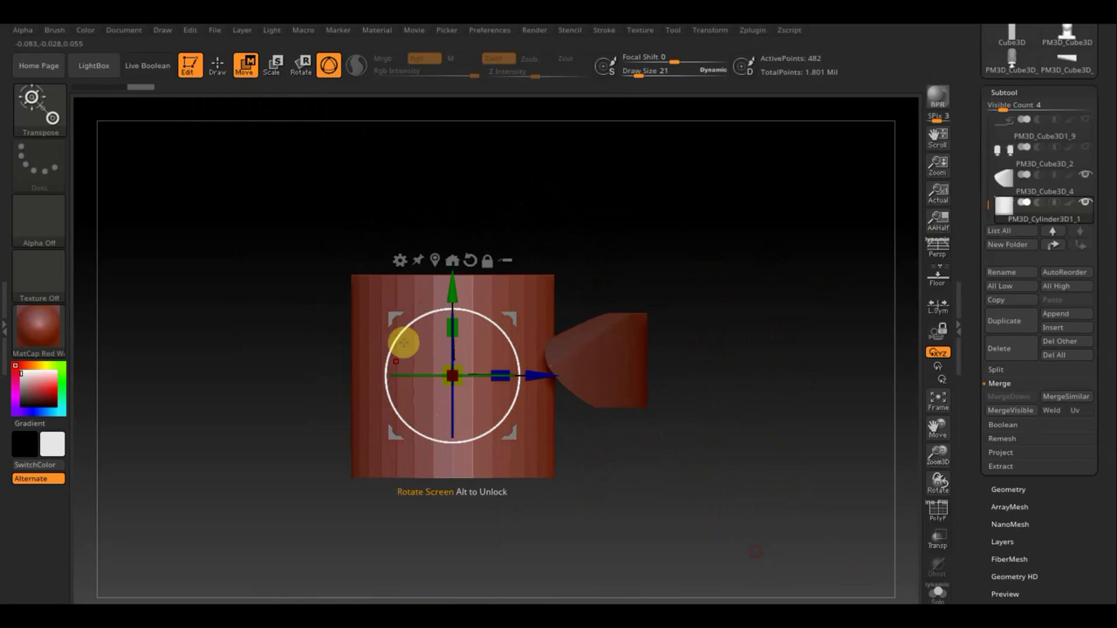
left_click_drag(465, 384, 382, 337)
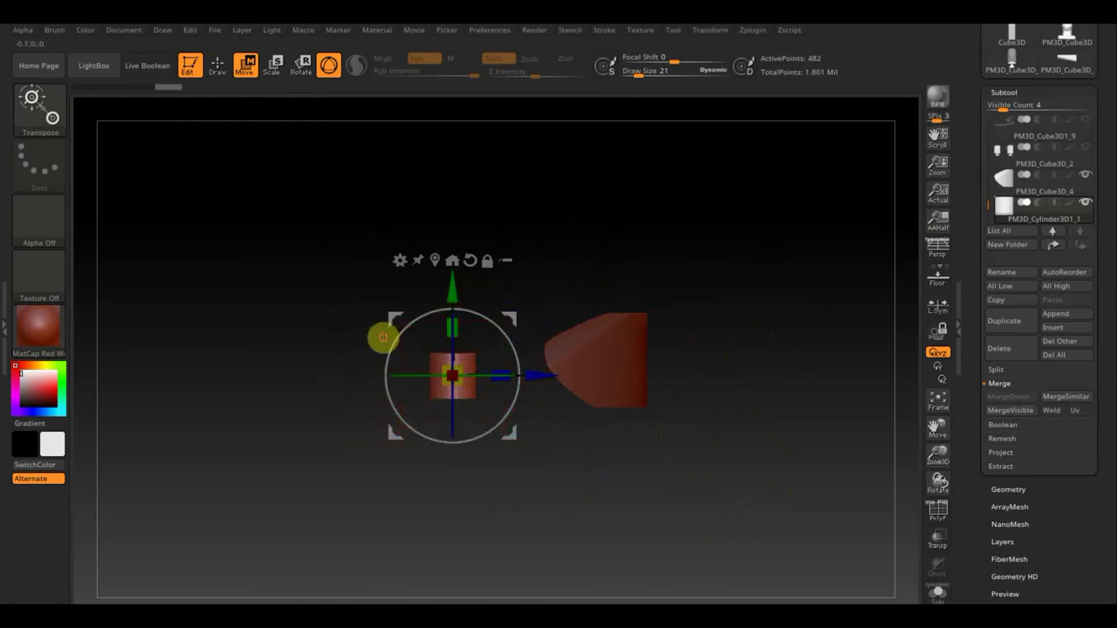
key("ctrl+d")
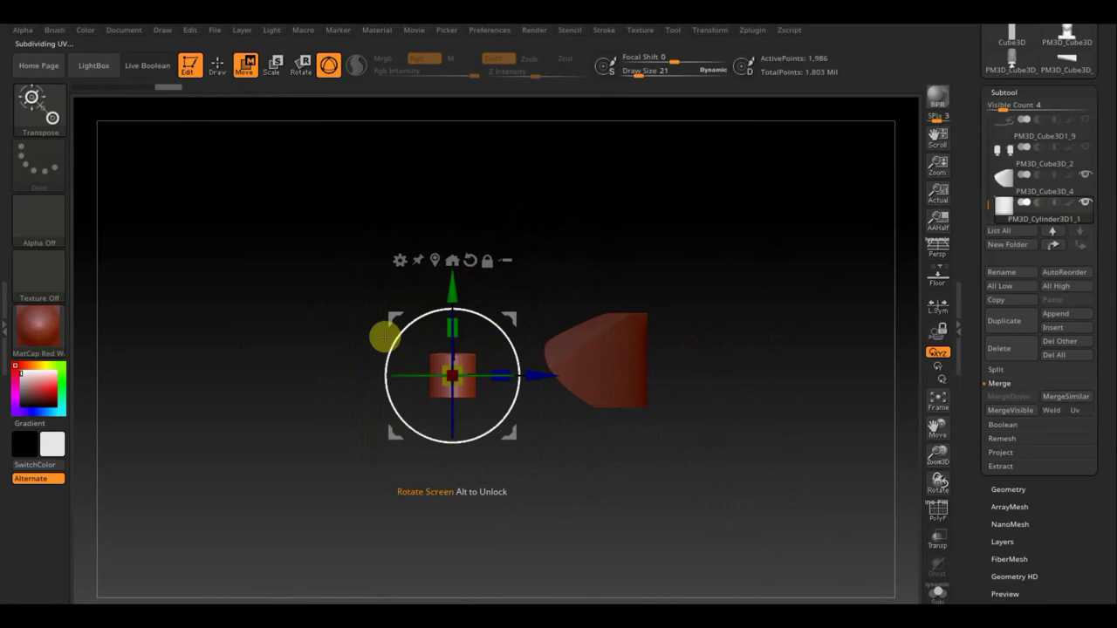
Rotate the cylinder about ninety degrees and move it up toward the arch's peak
mouse_move(506, 333)
left_mouse_down()
mouse_move(522, 406)
mouse_move(506, 448)
mouse_move(471, 474)
mouse_move(503, 433)
left_mouse_up()
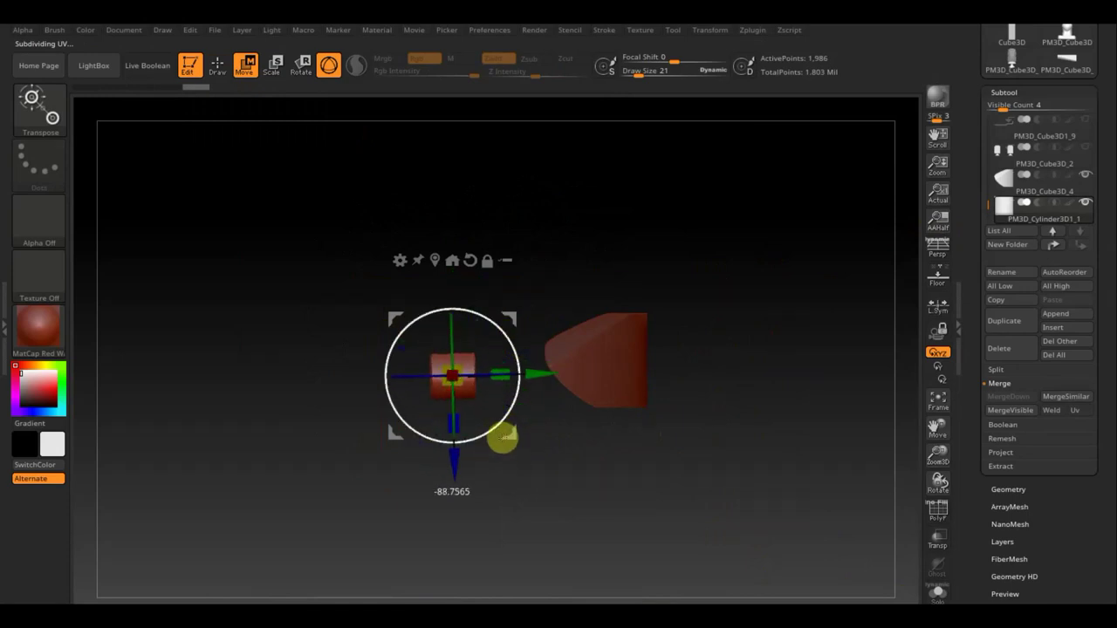
left_click_drag(545, 374, 649, 380)
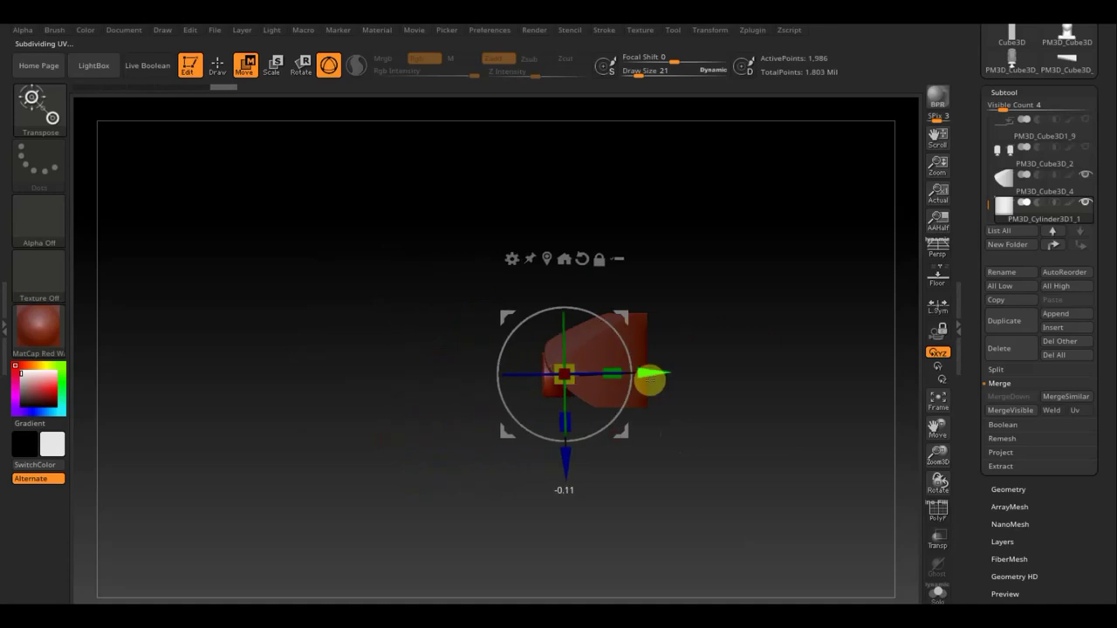
left_click_drag(566, 452, 559, 416)
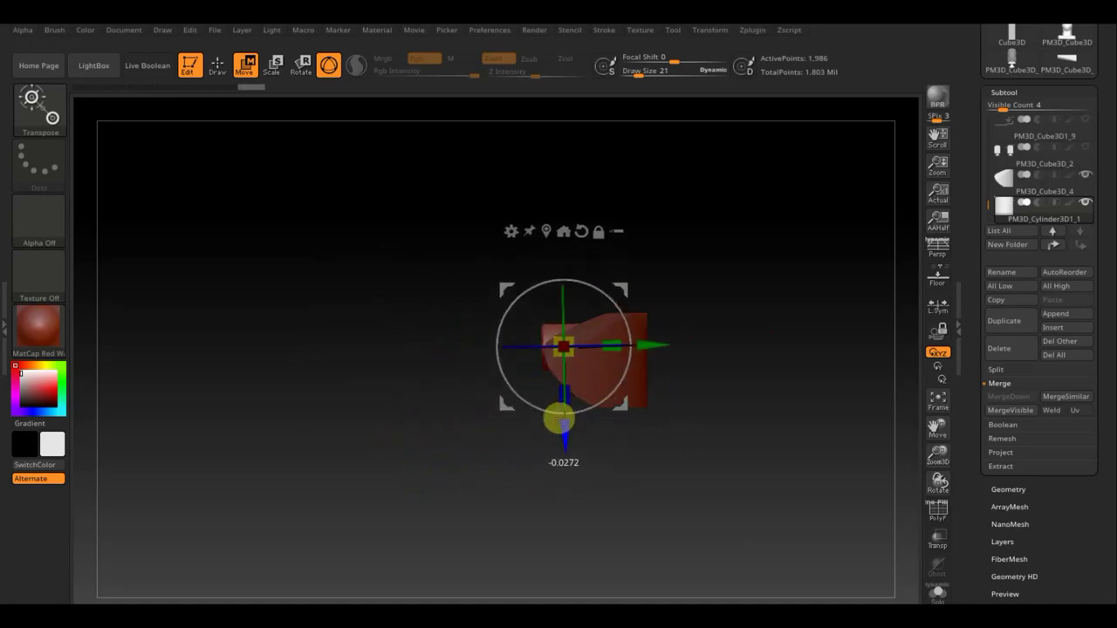
mouse_move(733, 376)
left_mouse_down()
mouse_move(790, 419)
mouse_move(819, 404)
left_mouse_up()
mouse_move(815, 355)
left_mouse_down()
mouse_move(800, 439)
mouse_move(708, 363)
left_mouse_up()
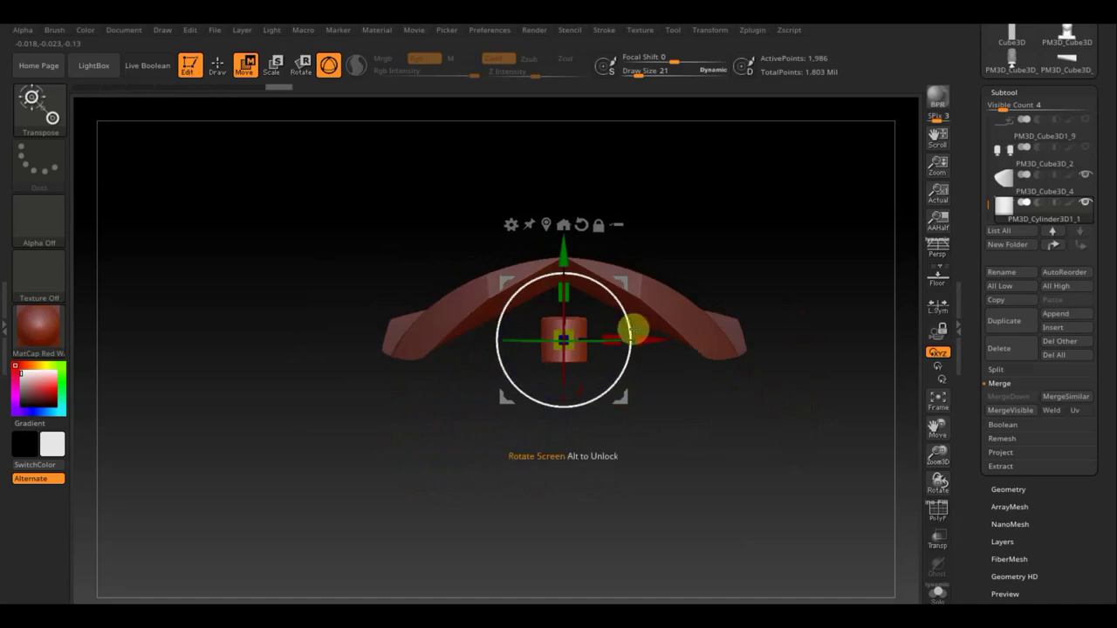
mouse_move(628, 324)
left_mouse_down()
mouse_move(608, 291)
mouse_move(571, 297)
left_mouse_up()
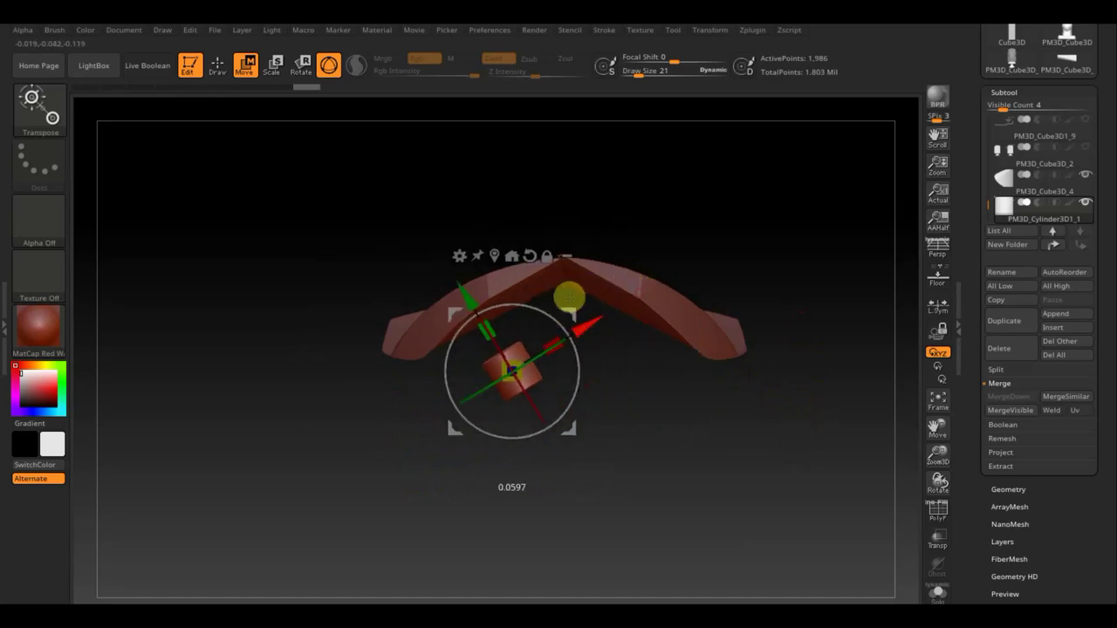
mouse_move(455, 300)
left_mouse_down()
mouse_move(404, 279)
mouse_move(526, 347)
left_mouse_up()
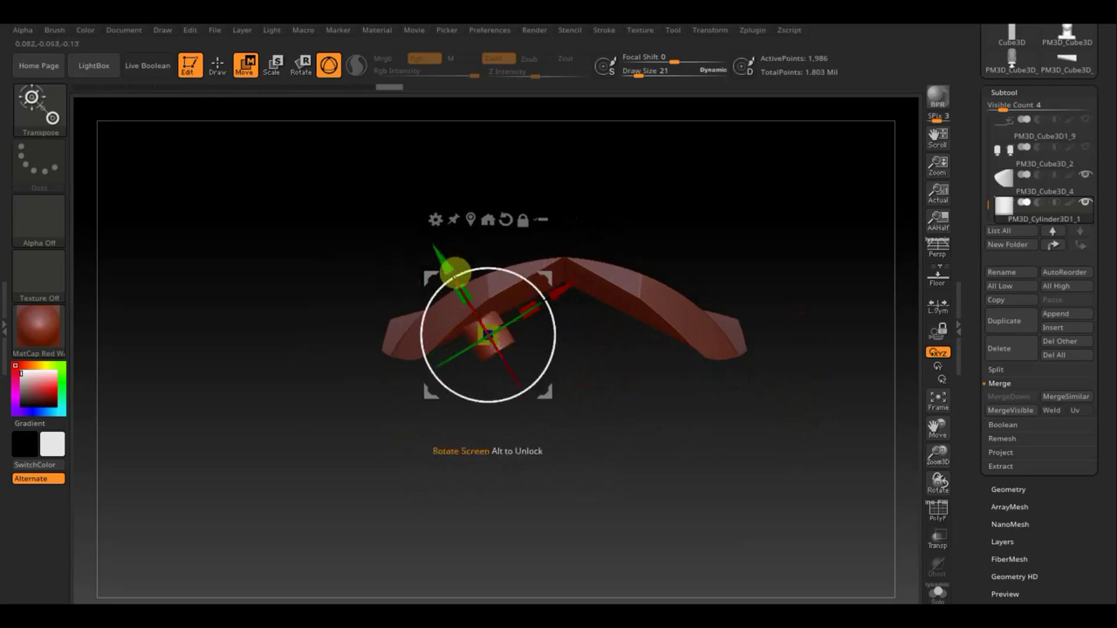
left_click_drag(451, 267, 434, 262)
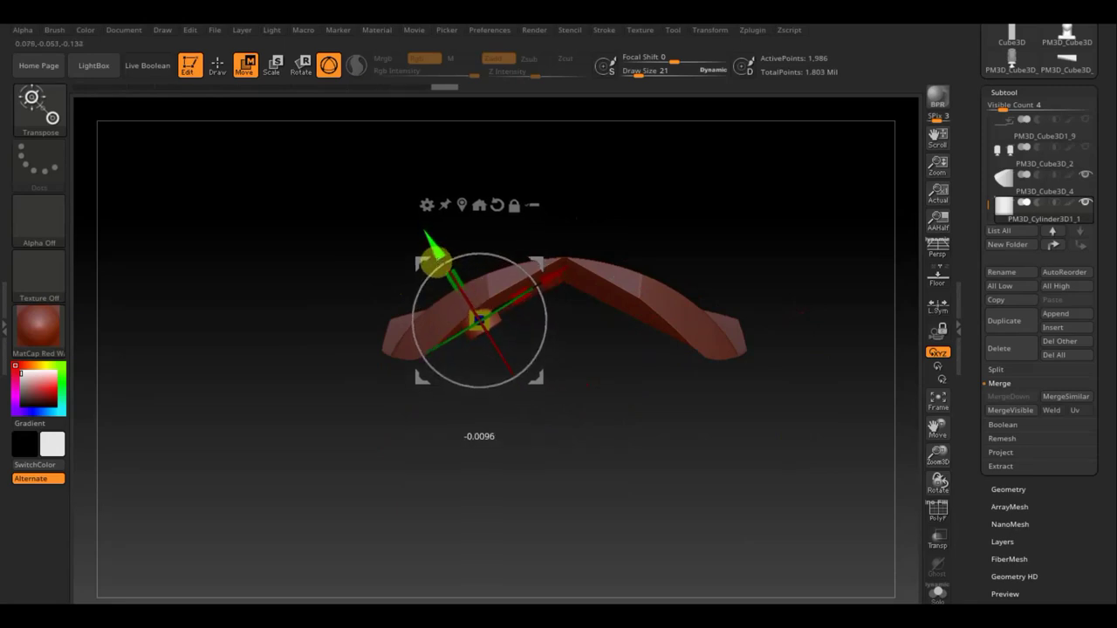
mouse_move(653, 361)
left_mouse_down()
mouse_move(620, 247)
mouse_move(641, 229)
left_mouse_up()
mouse_move(776, 218)
left_mouse_down()
mouse_move(797, 264)
mouse_move(808, 375)
mouse_move(805, 358)
mouse_move(771, 378)
left_mouse_up()
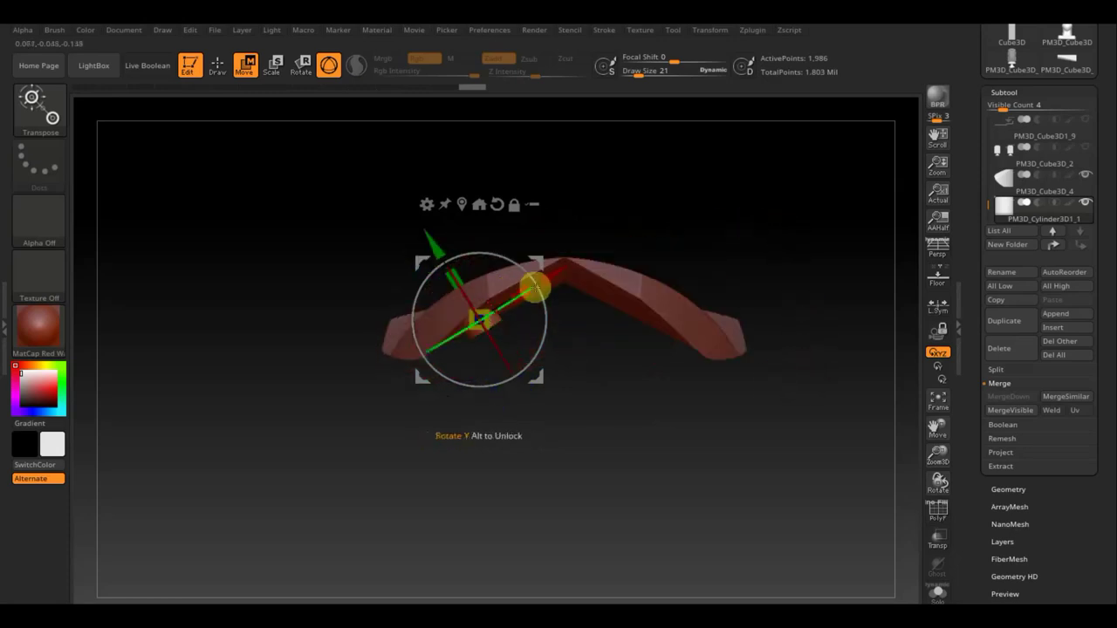
Refine the cylinder's rotation and position so it sits tilted at the apex of the arched piece
left_click_drag(529, 276, 542, 354)
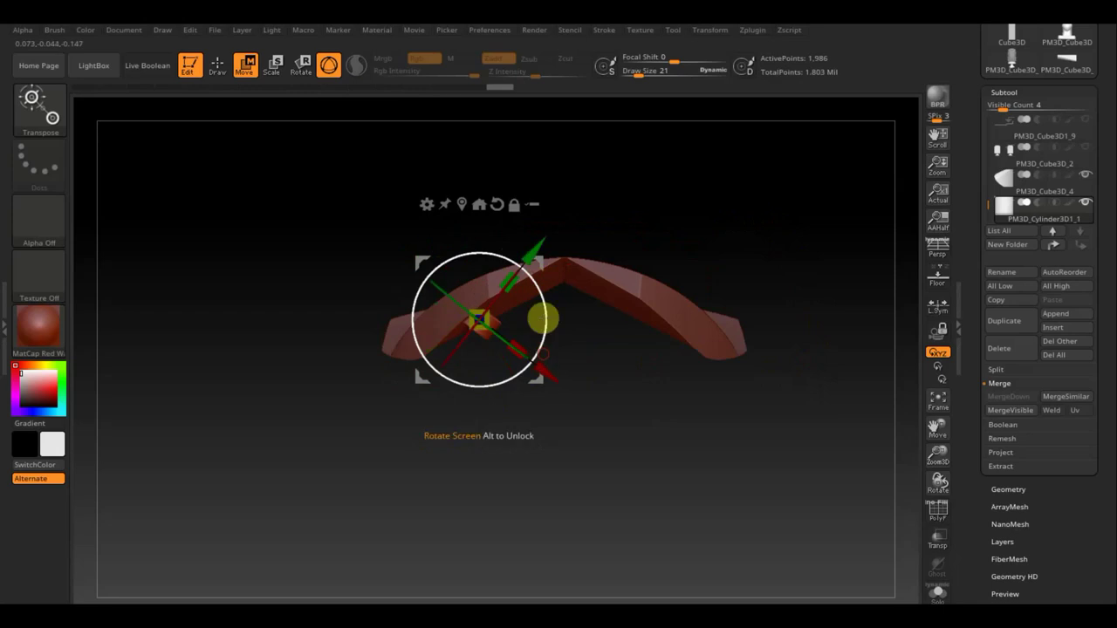
left_click_drag(568, 377, 690, 424)
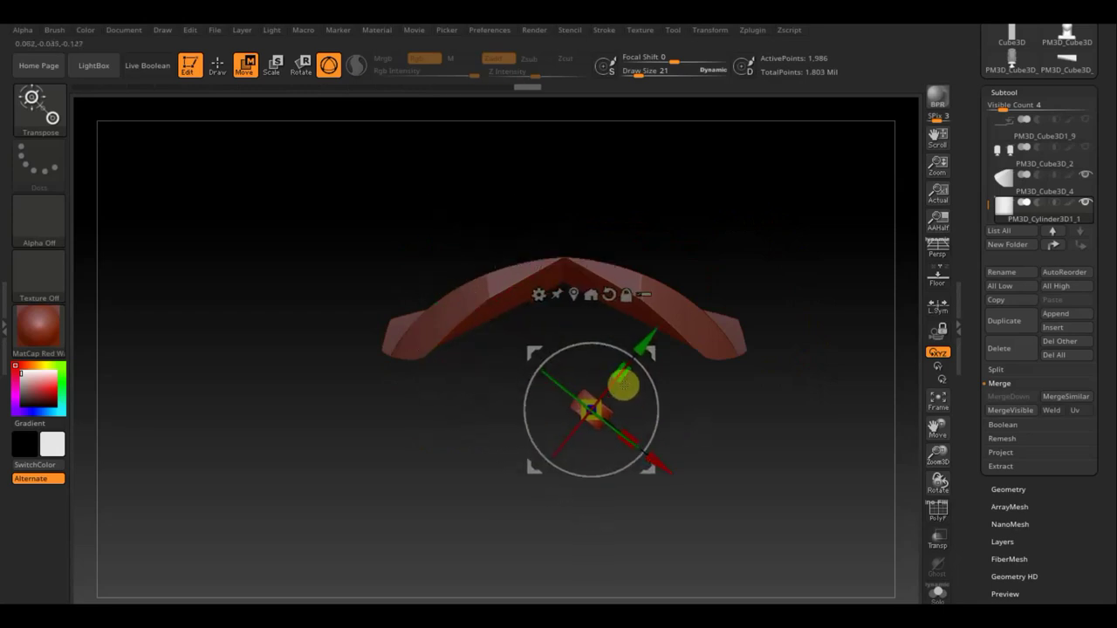
left_click_drag(655, 333, 715, 271)
mouse_move(803, 429)
left_mouse_down()
mouse_move(815, 332)
mouse_move(793, 294)
left_mouse_up()
left_click_drag(741, 358, 688, 352)
left_click_drag(789, 331, 595, 325)
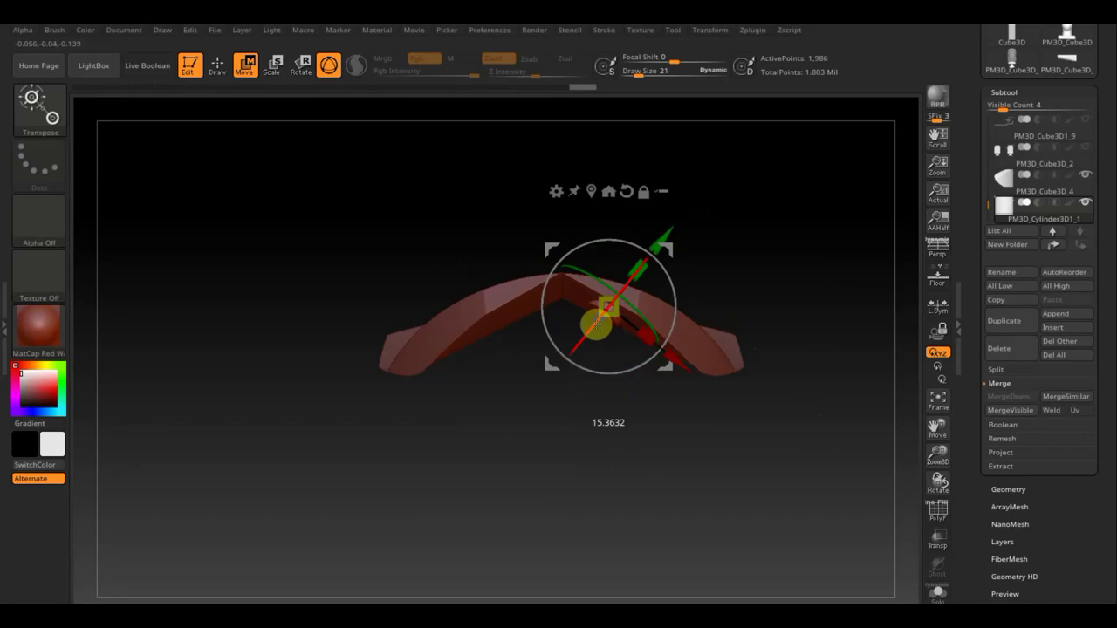
left_click_drag(661, 237, 652, 240)
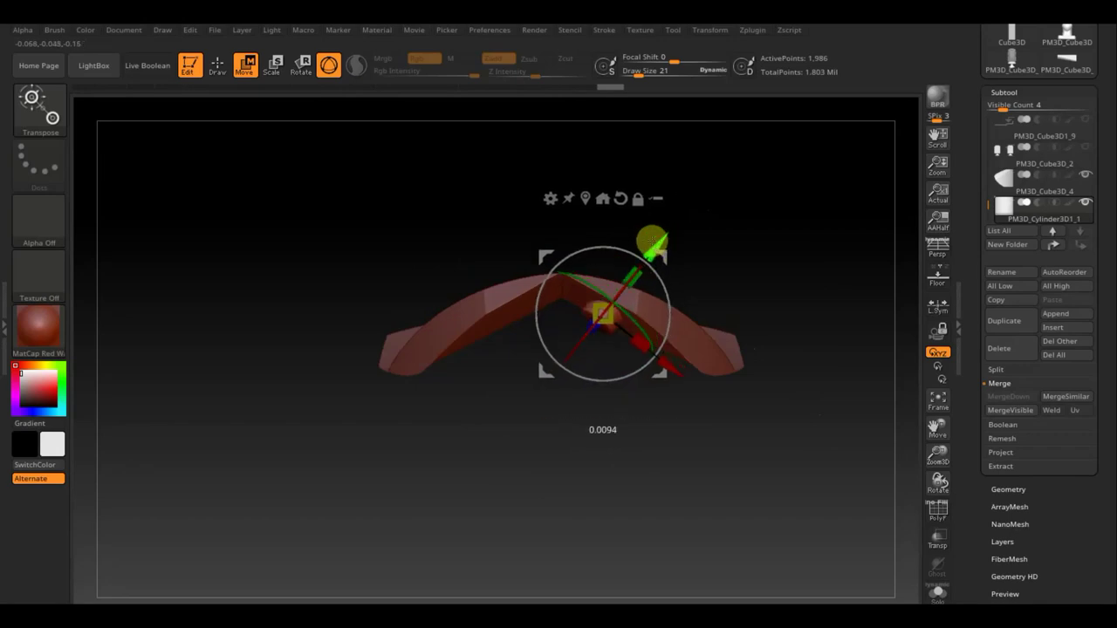
mouse_move(771, 457)
left_mouse_down()
mouse_move(797, 386)
mouse_move(788, 352)
mouse_move(820, 384)
left_mouse_up()
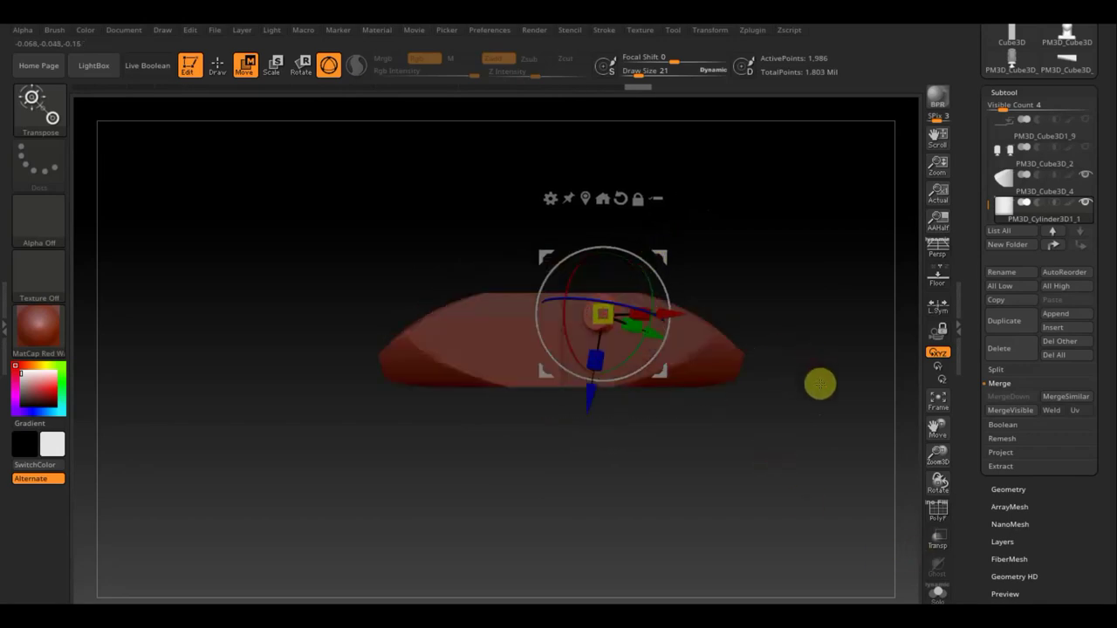
left_click_drag(739, 353, 850, 399)
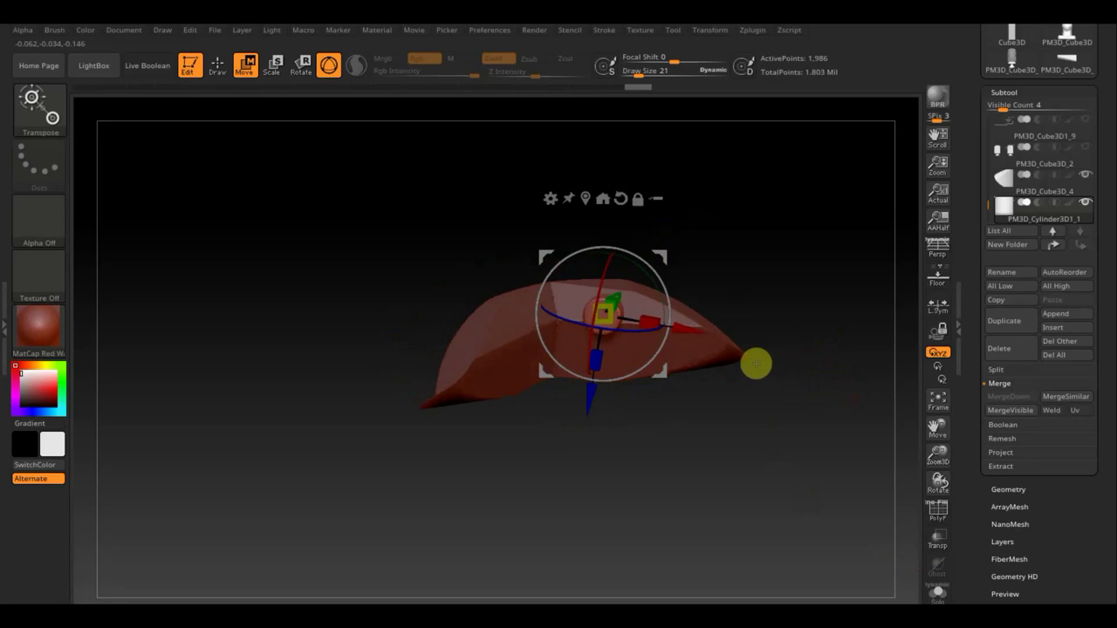
left_click_drag(661, 249, 654, 250)
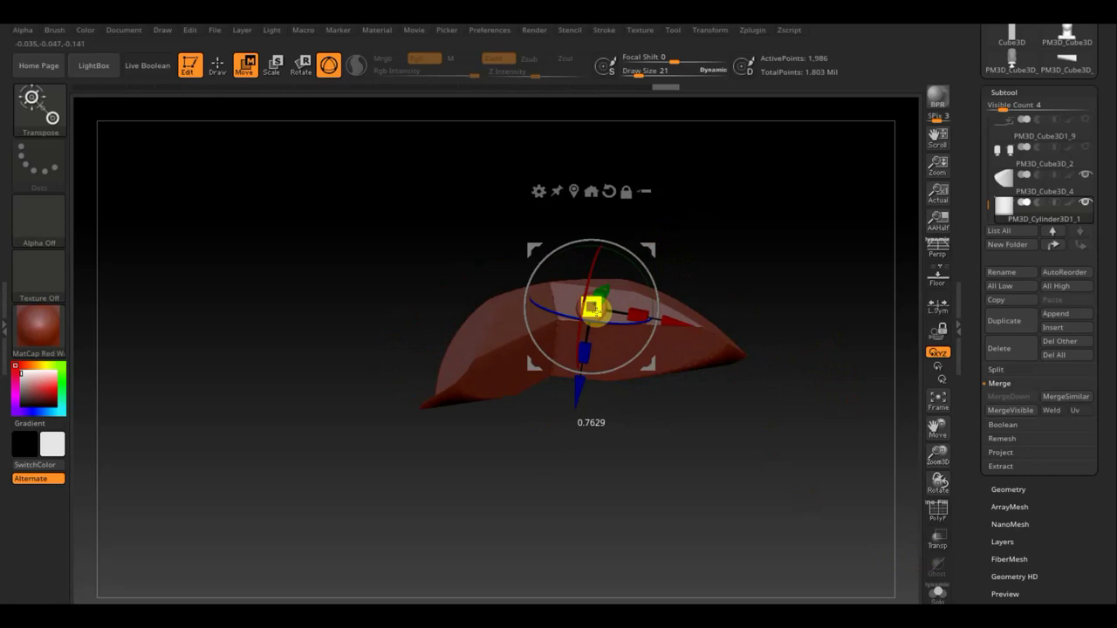
mouse_move(661, 249)
left_mouse_down()
mouse_move(639, 252)
mouse_move(703, 267)
mouse_move(669, 270)
mouse_move(666, 280)
left_mouse_up()
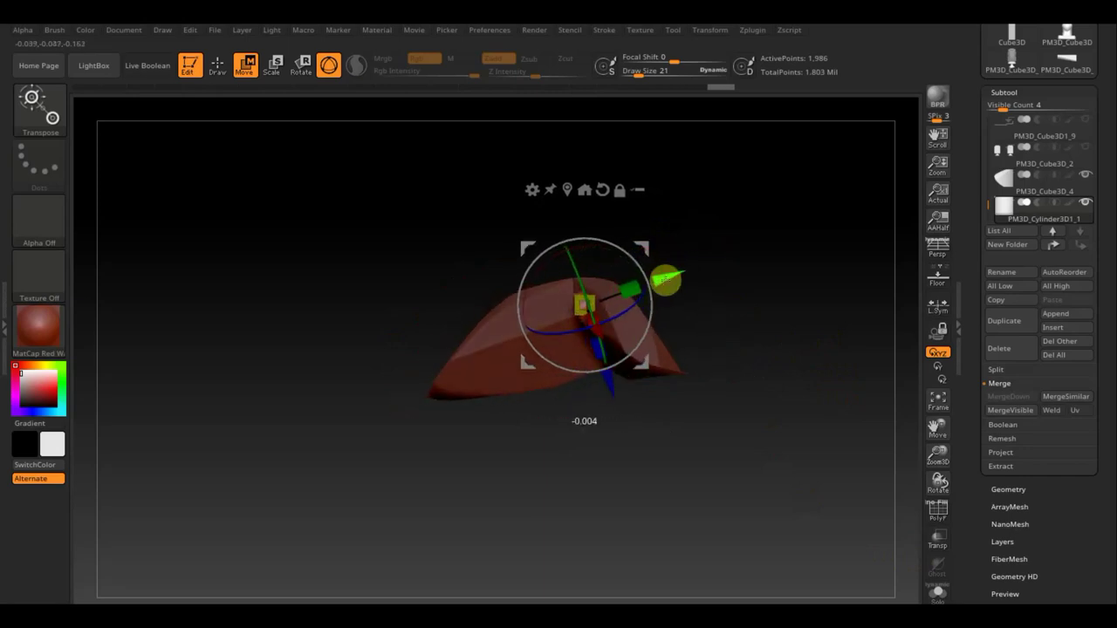
mouse_move(715, 339)
left_mouse_down()
mouse_move(793, 411)
mouse_move(750, 503)
mouse_move(745, 407)
left_mouse_up()
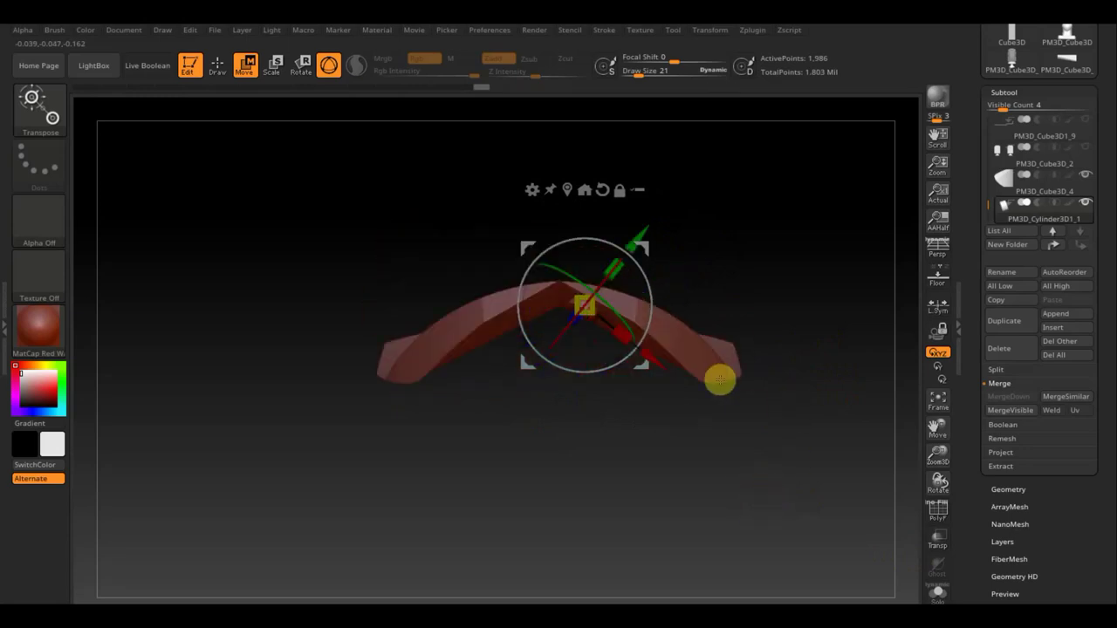
mouse_move(538, 503)
left_mouse_down()
mouse_move(673, 326)
mouse_move(654, 284)
left_mouse_up()
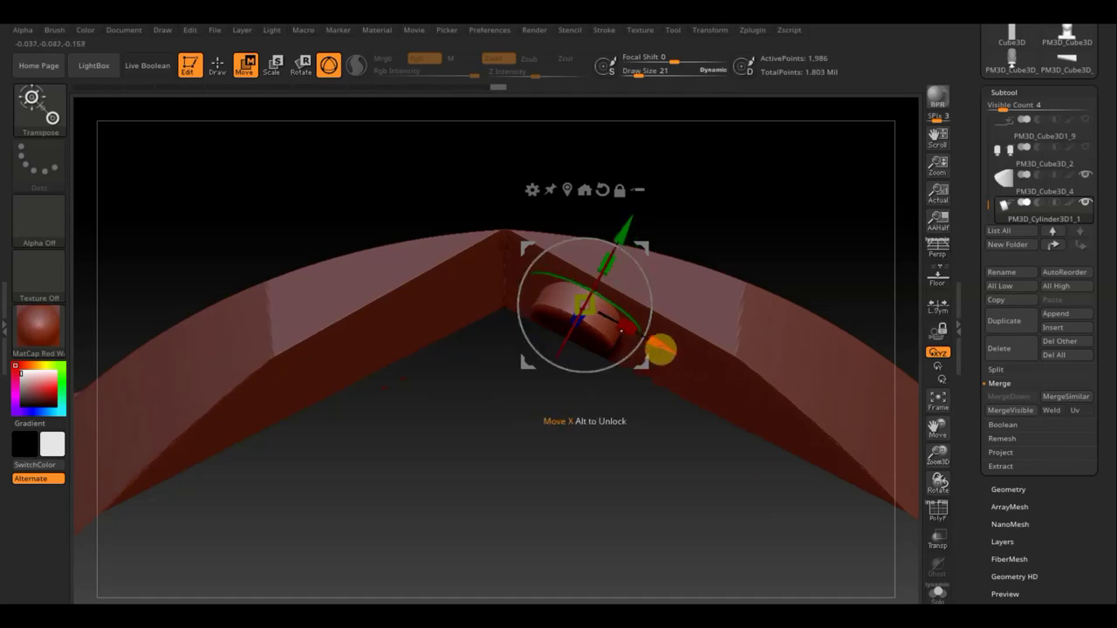
Nudge the button sideways and delete its lower subdivision levels with Del Lower
mouse_move(660, 344)
left_mouse_down()
mouse_move(683, 359)
mouse_move(729, 359)
left_mouse_up()
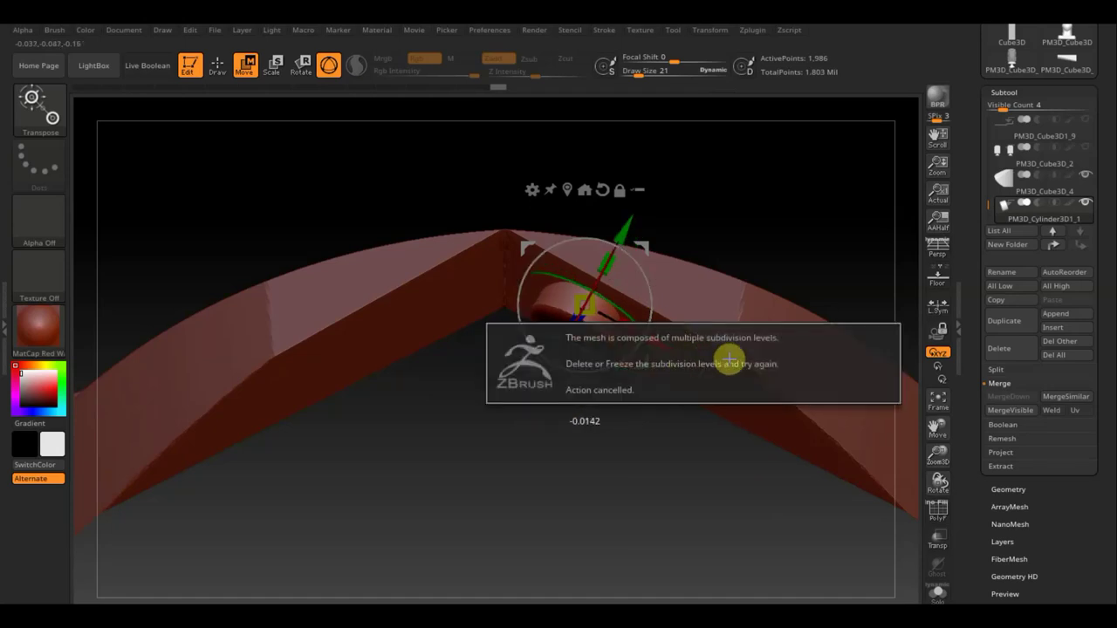
left_click(978, 494)
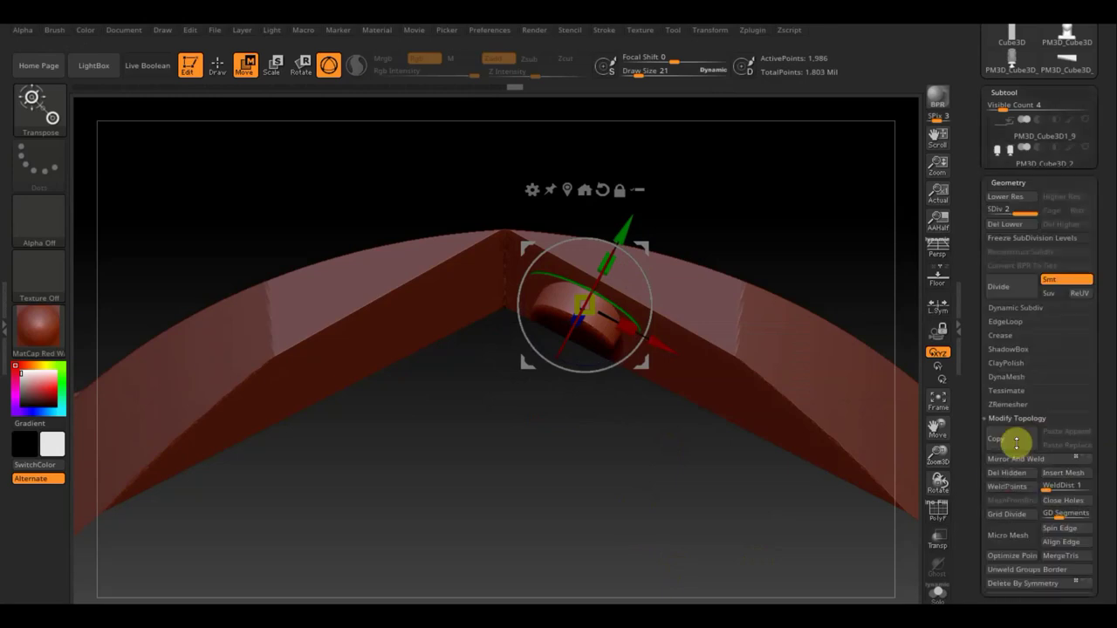
left_click(1012, 153)
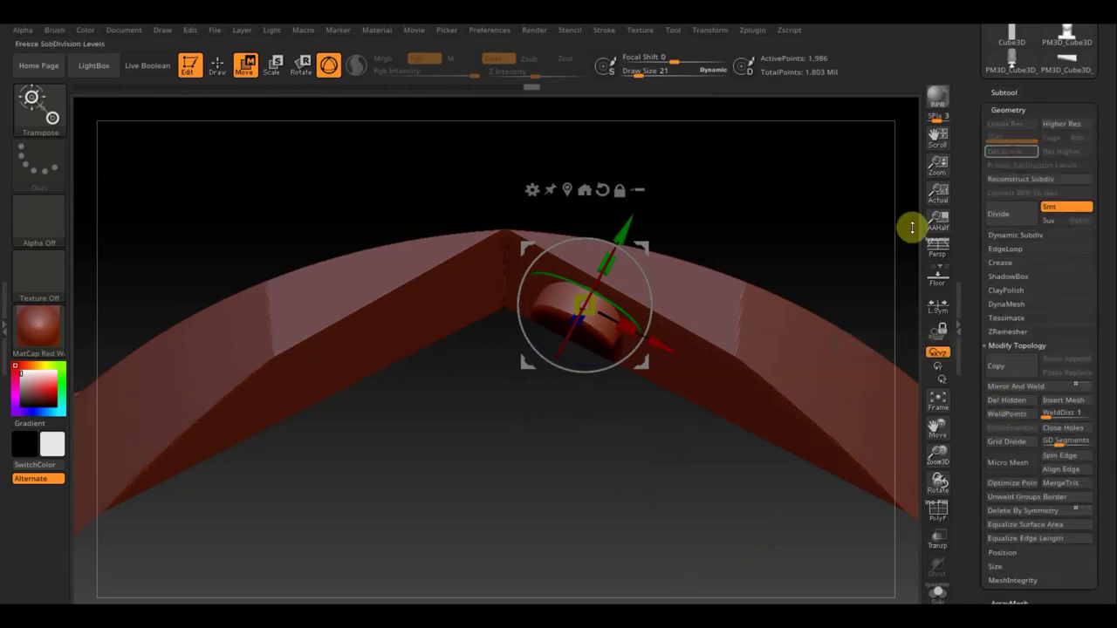
Duplicate the button and rotate and position the copy beside the first on the nose piece
mouse_move(661, 350)
left_mouse_down("ctrl")
mouse_move(722, 383)
mouse_move(679, 354)
left_mouse_up("ctrl")
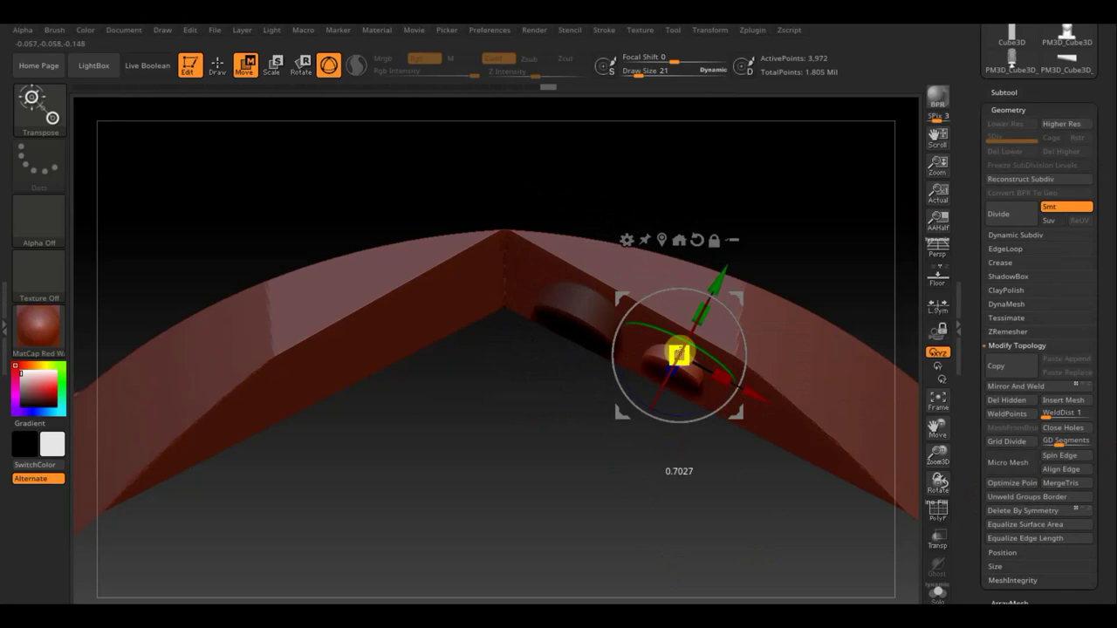
mouse_move(822, 304)
left_mouse_down()
mouse_move(816, 219)
mouse_move(839, 257)
mouse_move(798, 271)
left_mouse_up()
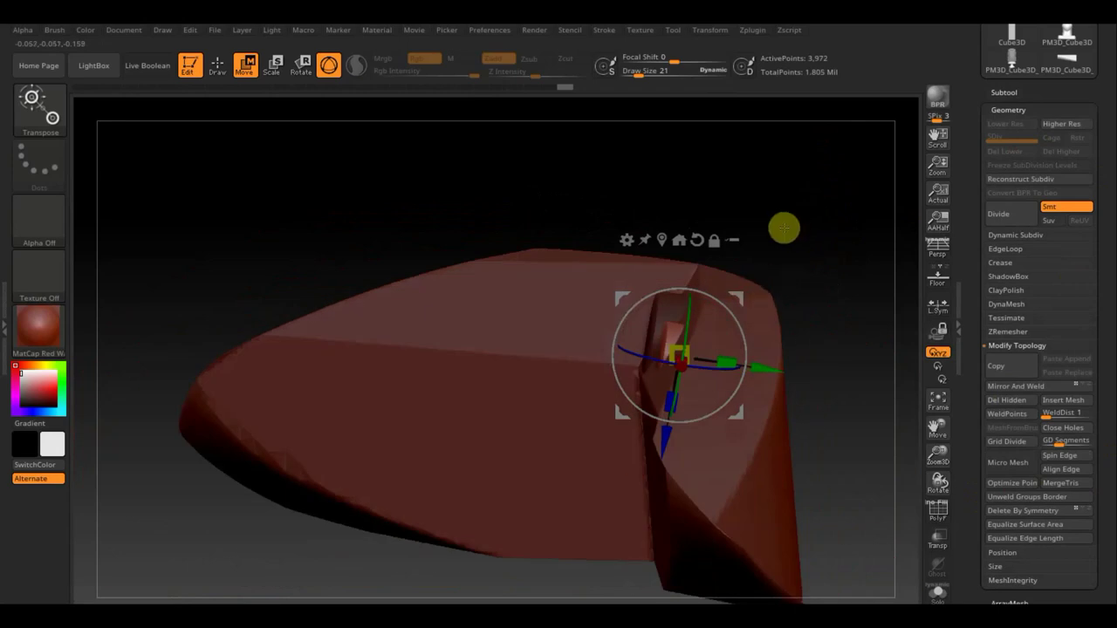
left_click_drag(737, 319, 748, 329)
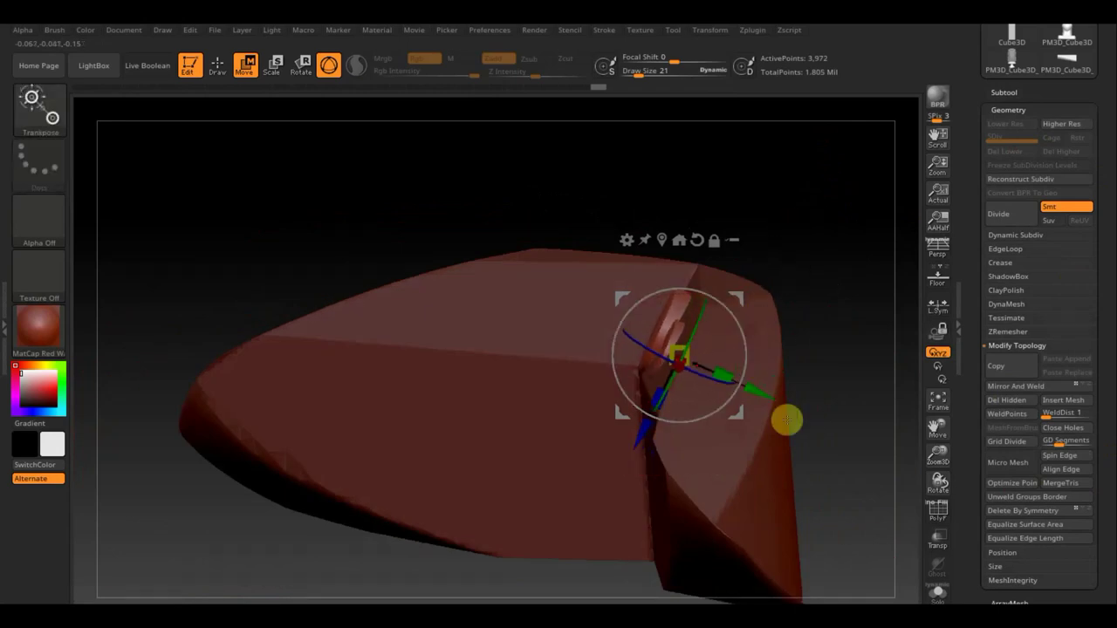
left_click_drag(768, 405, 756, 403)
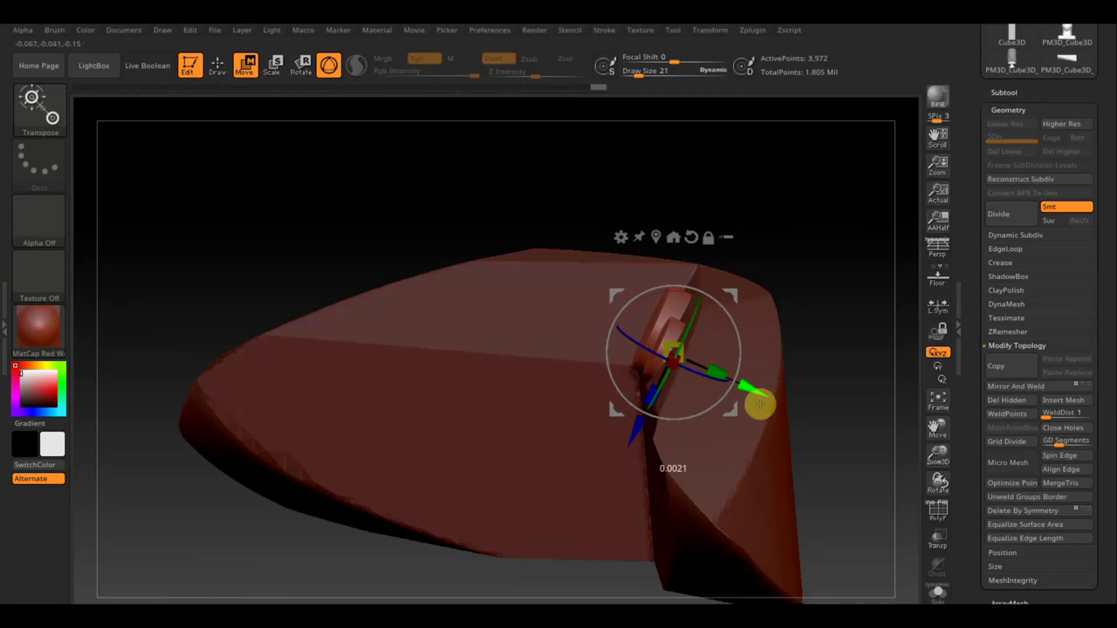
left_click_drag(846, 262, 885, 264)
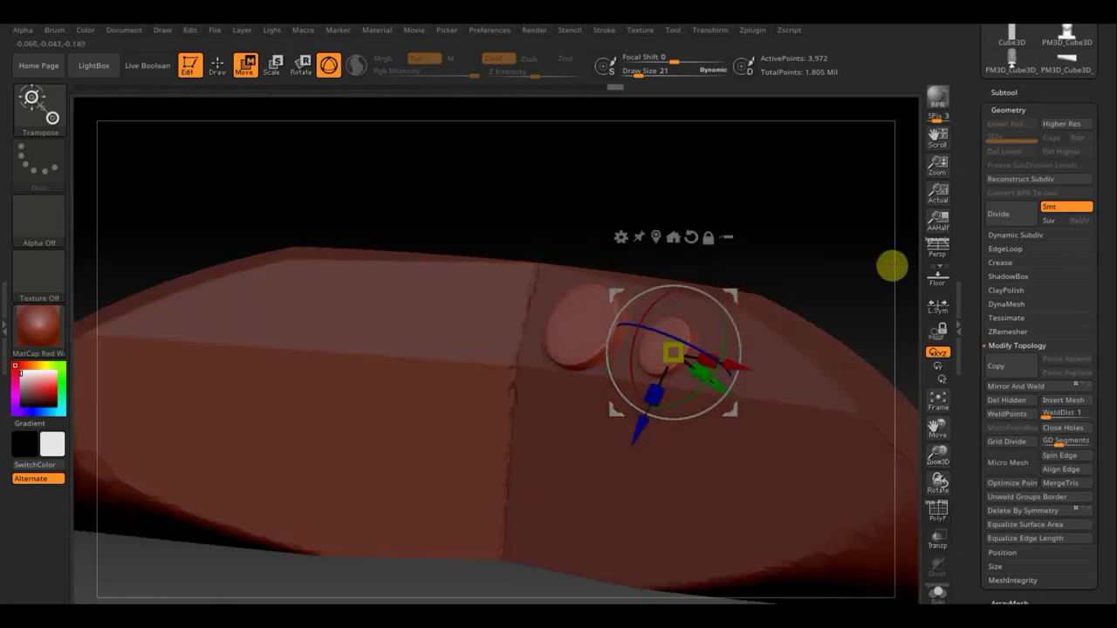
left_click_drag(870, 303, 880, 284)
left_click_drag(828, 167, 844, 290)
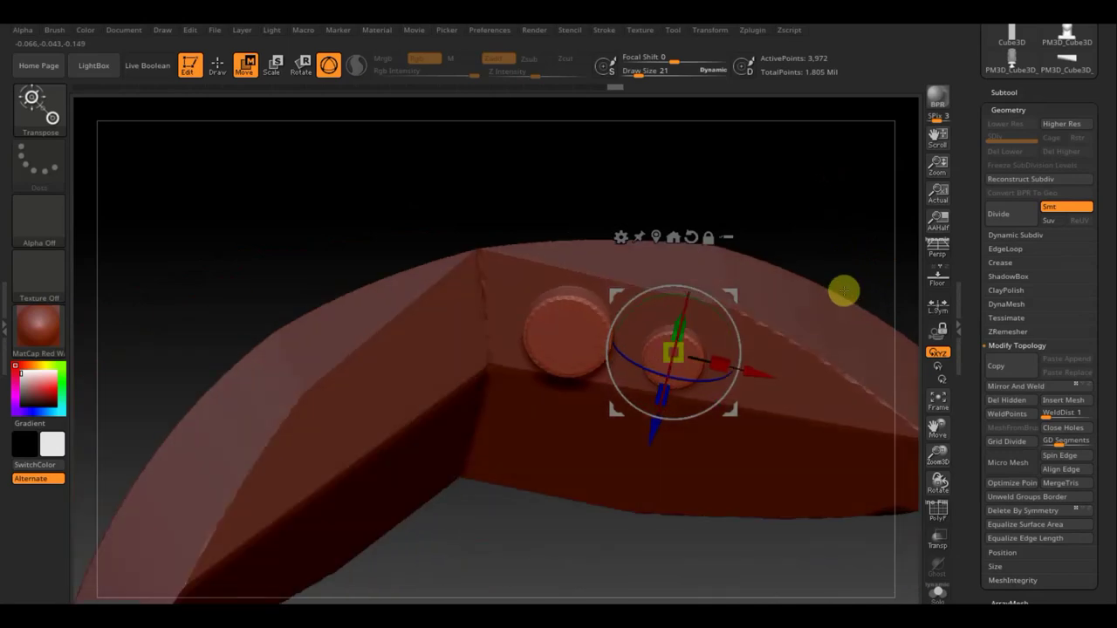
Mask the new button using a smaller brush size
left_click(217, 66)
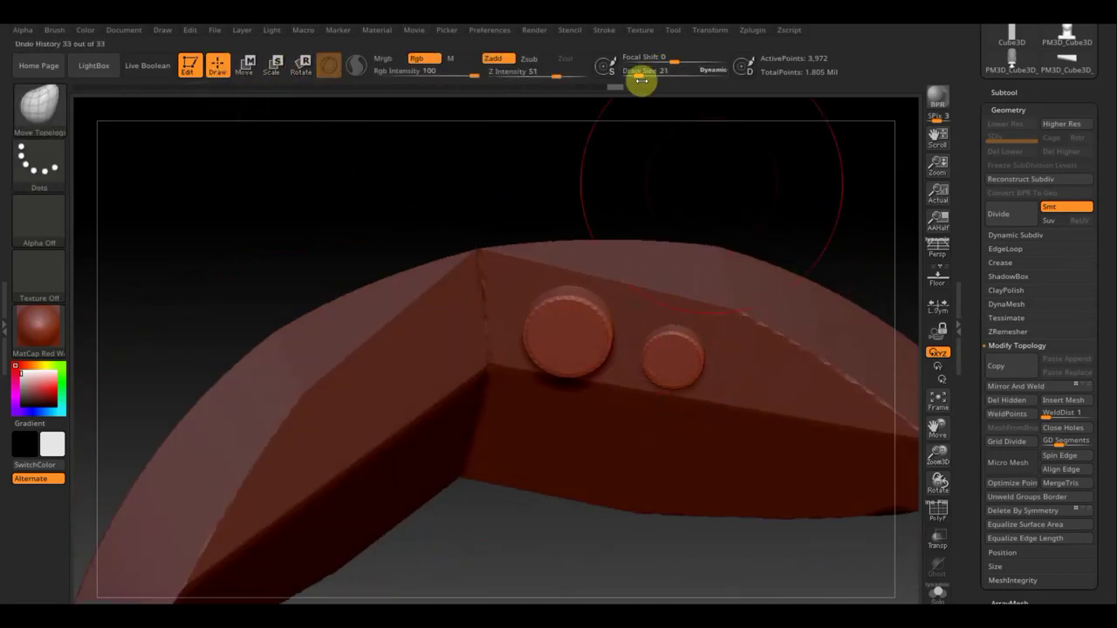
left_click_drag(637, 72, 630, 73)
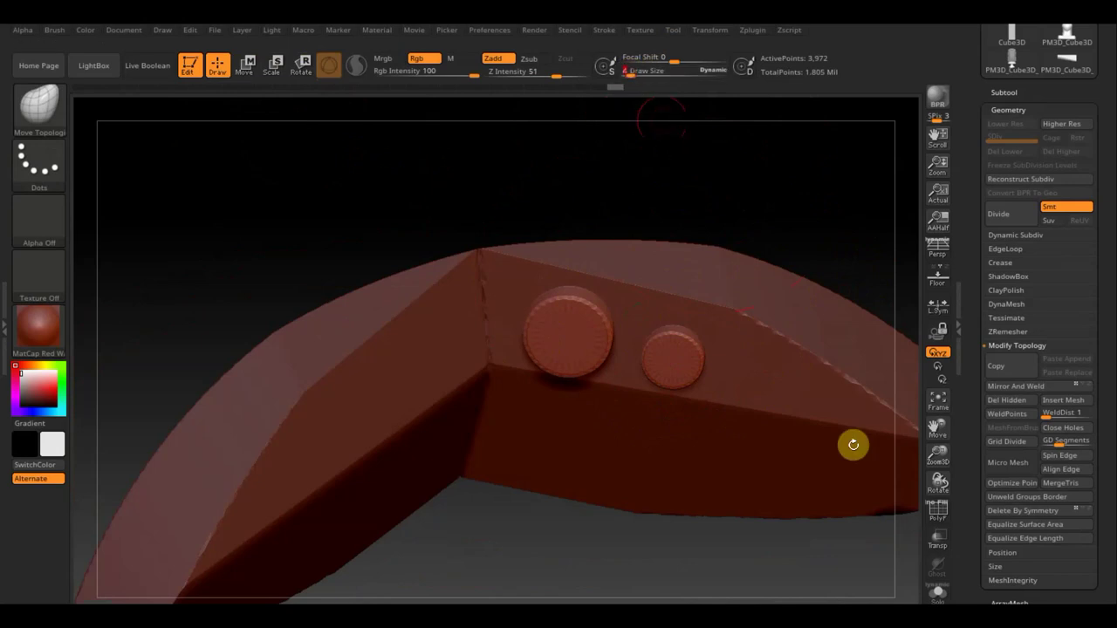
mouse_move(801, 545)
left_mouse_down("ctrl")
mouse_move(611, 257)
mouse_move(638, 246)
left_mouse_up("ctrl")
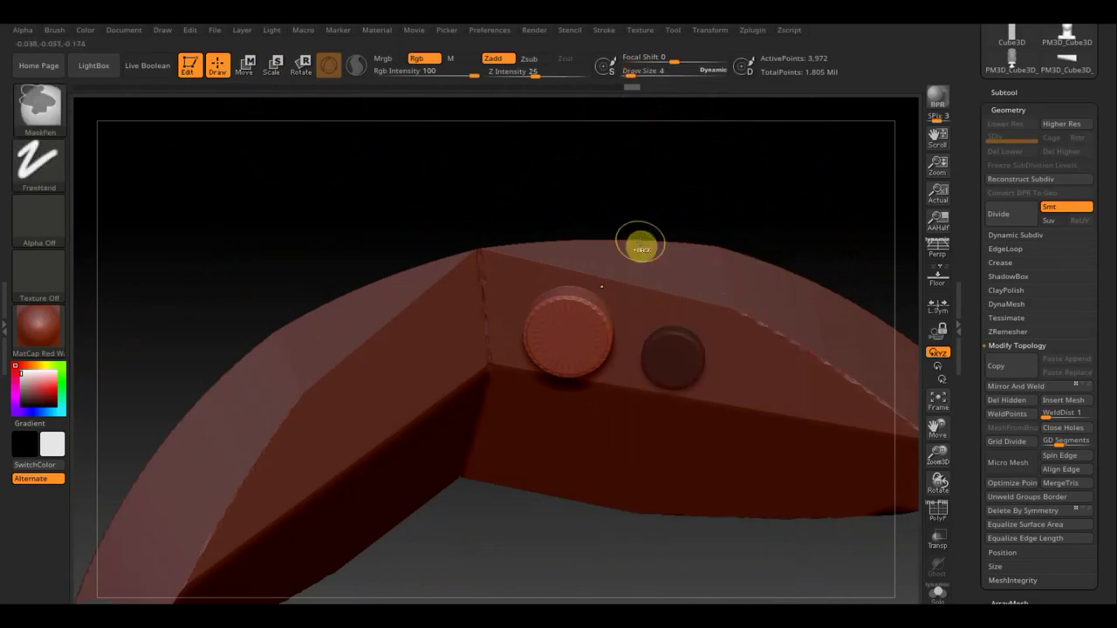
Invert the mask, add a third, smaller button copy along the edge, then clear the mask
left_click(640, 244, "ctrl")
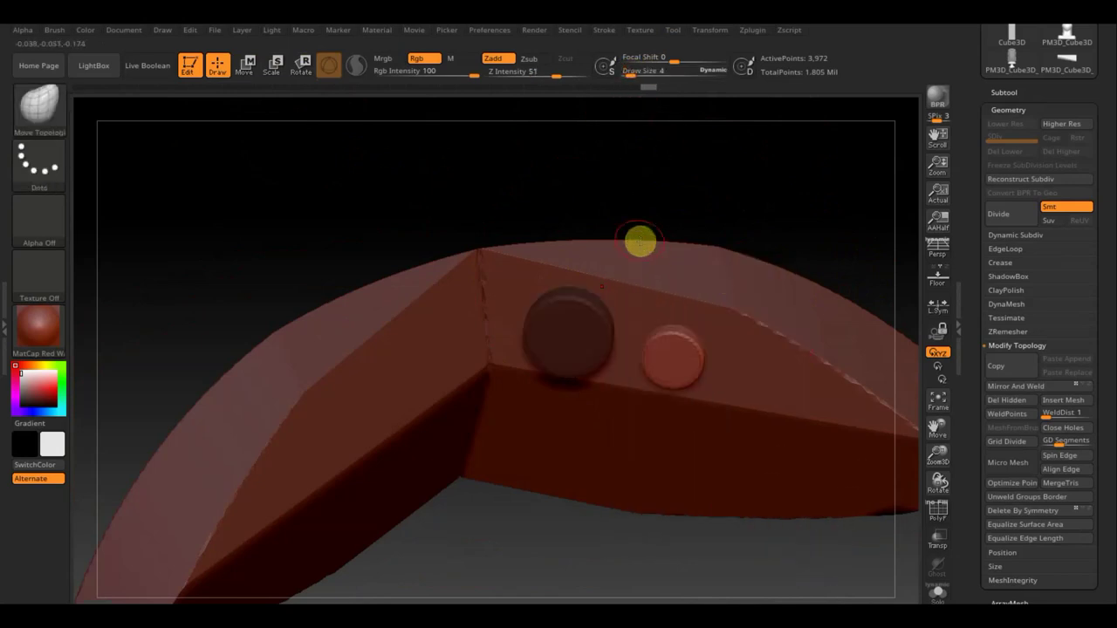
left_click(244, 64)
mouse_move(770, 362)
left_mouse_down("ctrl")
mouse_move(773, 375)
mouse_move(840, 387)
left_mouse_up("ctrl")
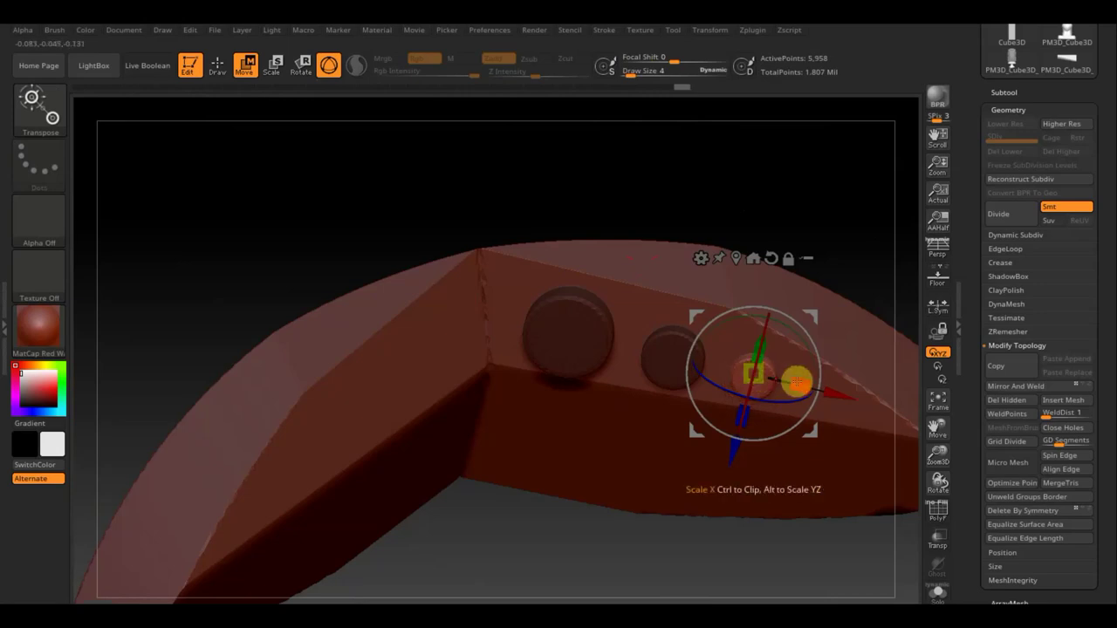
left_click_drag(848, 401, 817, 397)
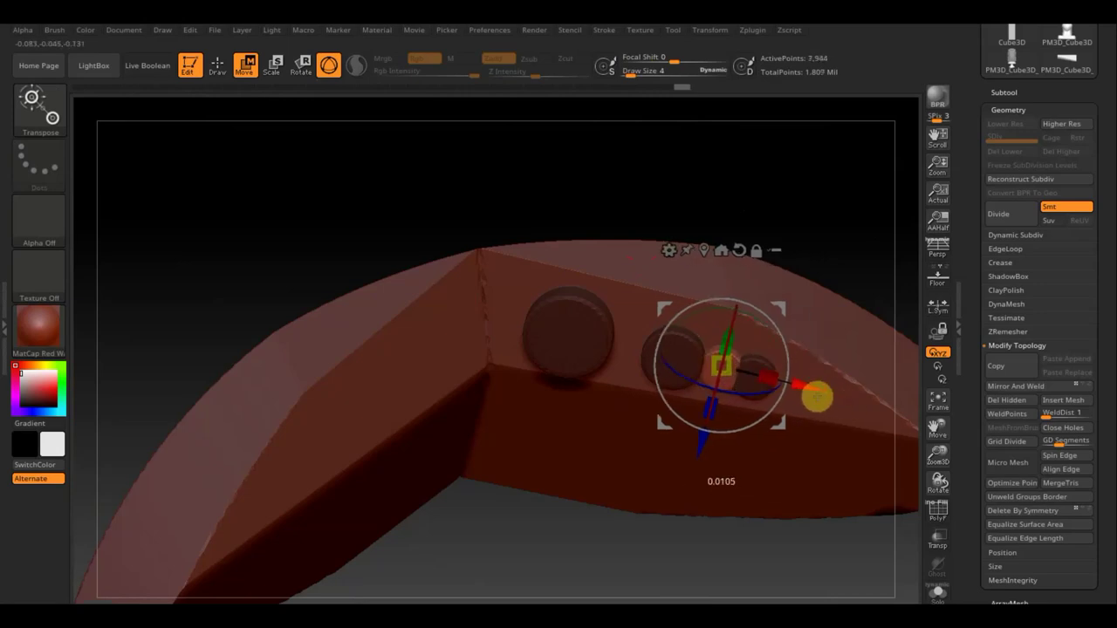
left_click_drag(704, 452, 705, 420)
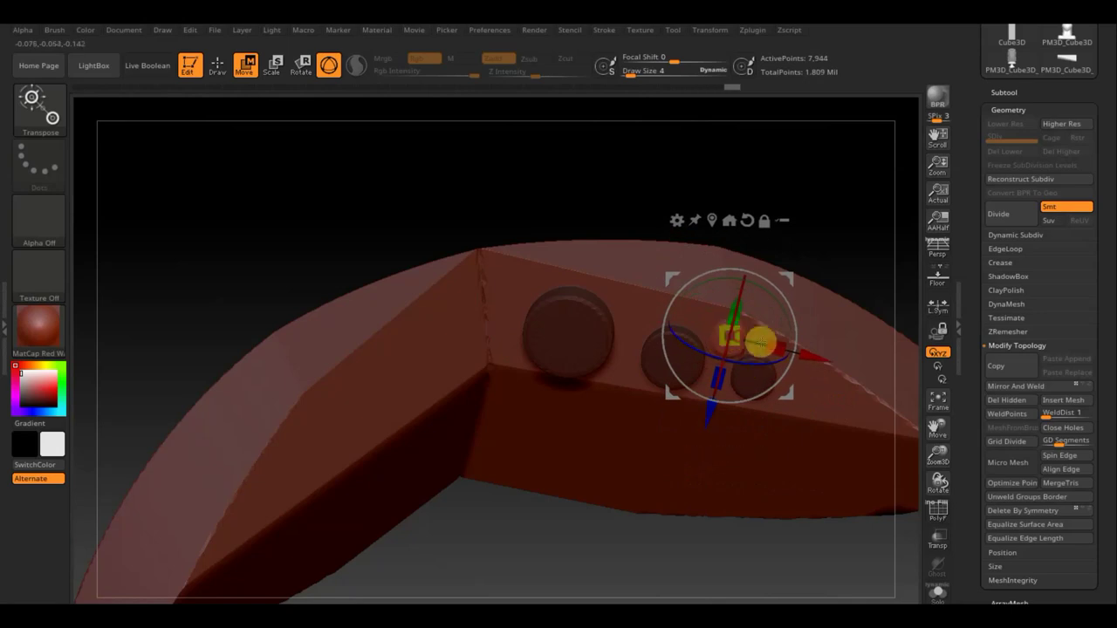
left_click_drag(811, 350, 813, 351)
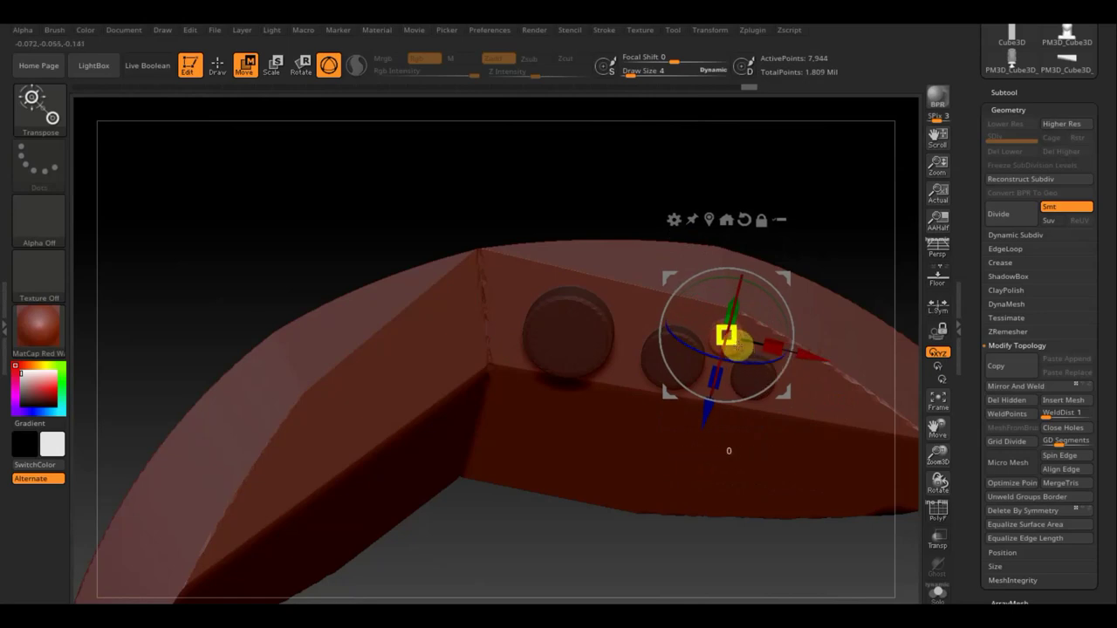
mouse_move(855, 209)
left_mouse_down()
mouse_move(867, 250)
mouse_move(838, 207)
mouse_move(826, 232)
mouse_move(826, 282)
mouse_move(847, 299)
mouse_move(852, 502)
mouse_move(812, 602)
mouse_move(773, 439)
left_mouse_up()
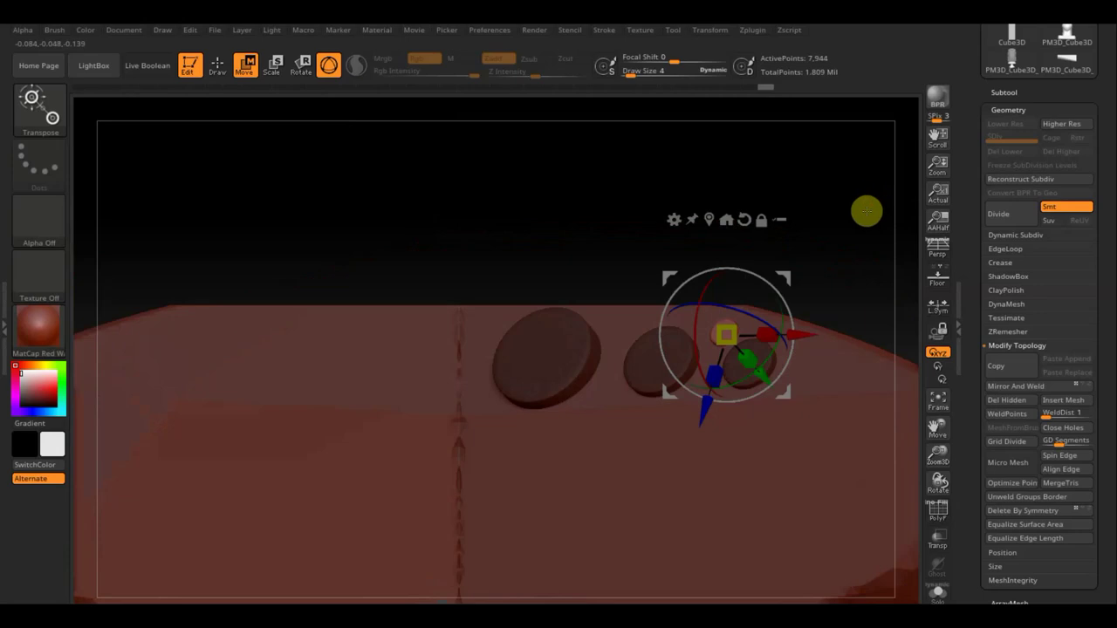
left_click_drag(835, 177, 885, 334, "ctrl")
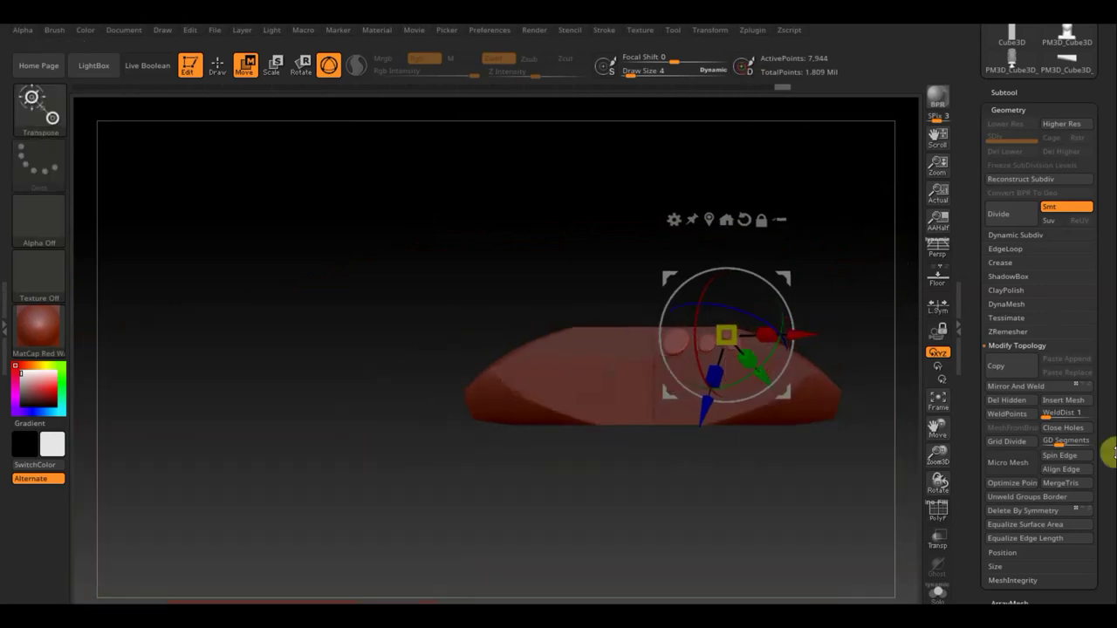
Mirror the buttons onto the other side of the nose piece and unhide the other subtools
left_click(1034, 387)
mouse_move(816, 451)
left_mouse_down()
mouse_move(821, 501)
mouse_move(794, 563)
mouse_move(836, 563)
mouse_move(802, 576)
mouse_move(791, 554)
mouse_move(805, 570)
left_mouse_up()
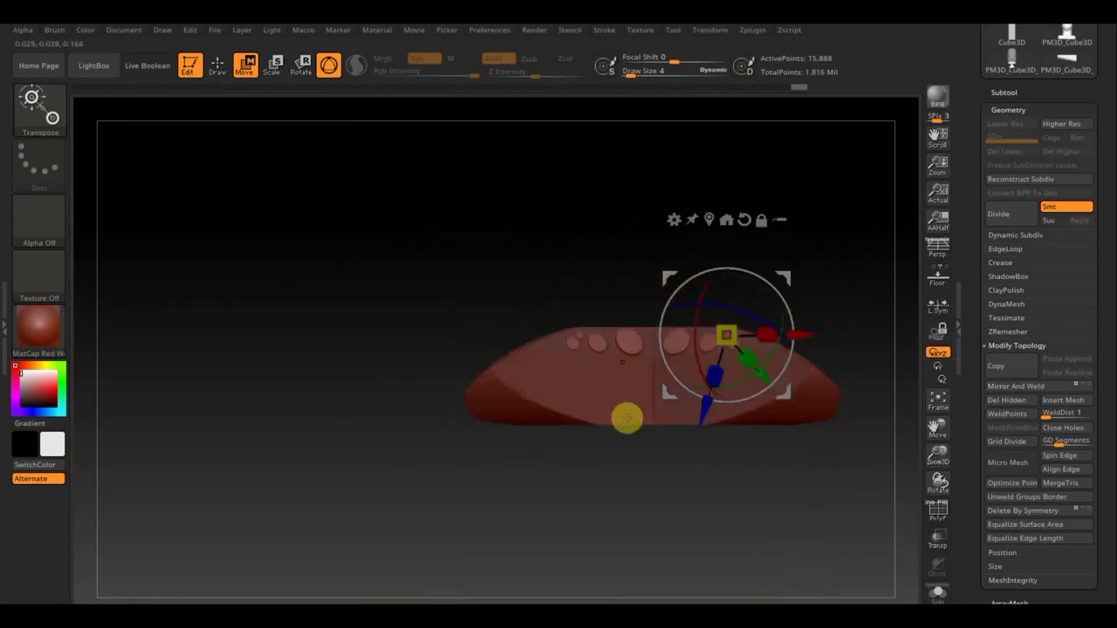
left_click(1012, 89)
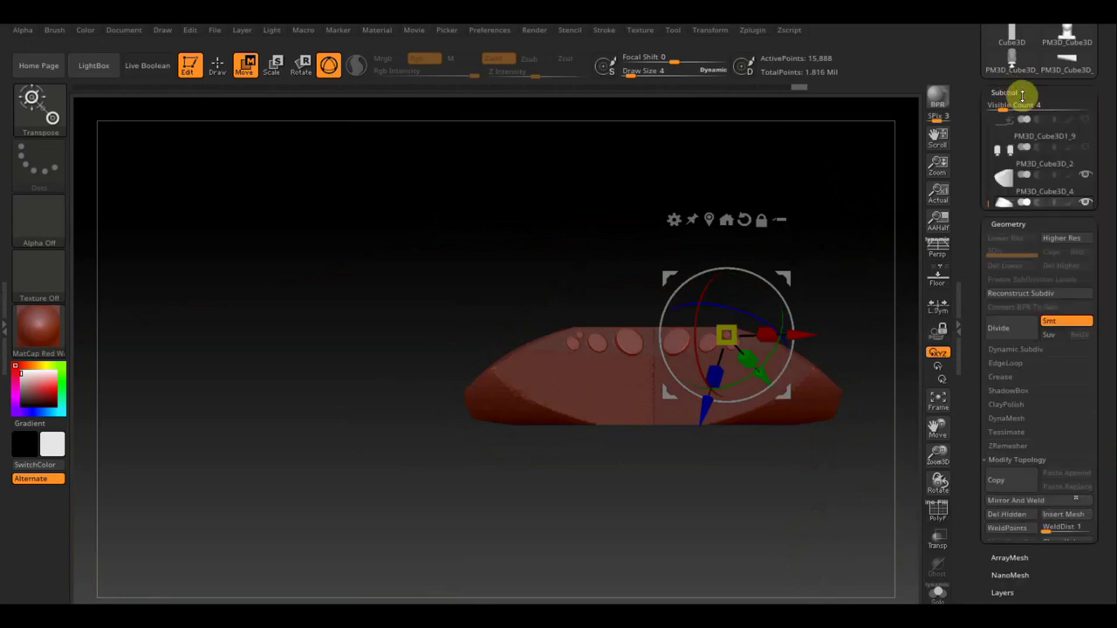
left_click(1090, 123)
left_click(1090, 122)
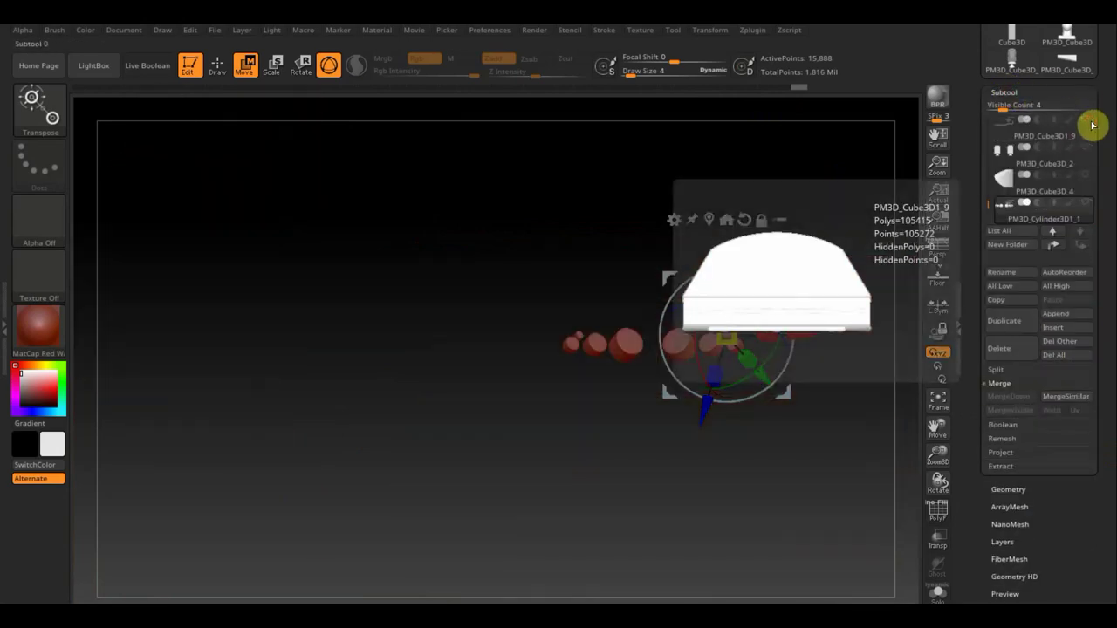
left_click(1090, 122)
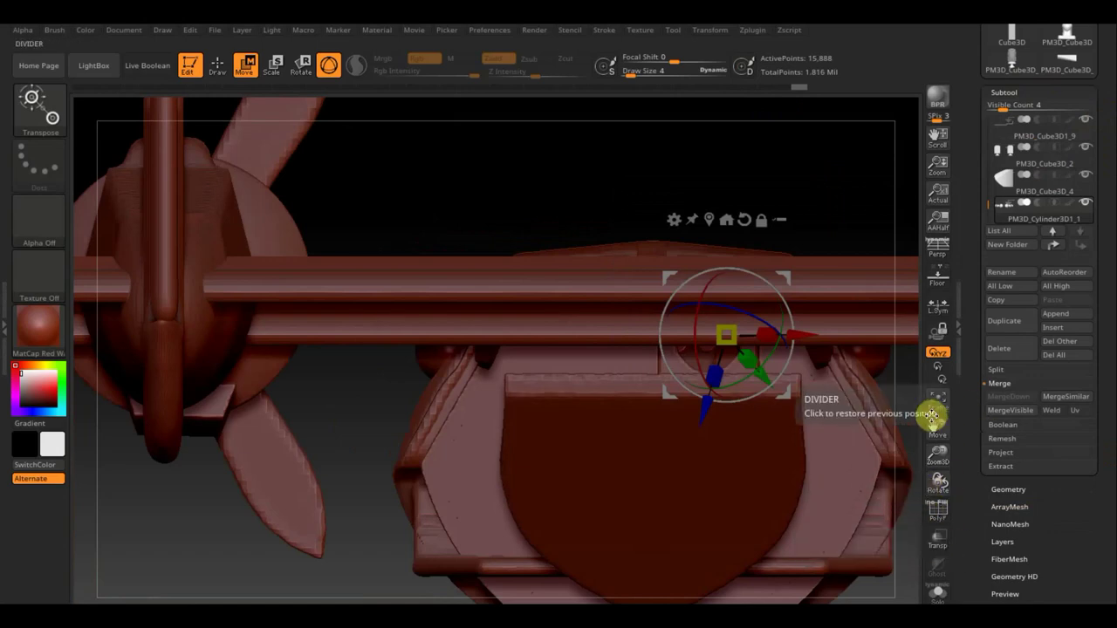
Frame the whole seaplane at an angled side view and select the hull корпус1
left_click(934, 404)
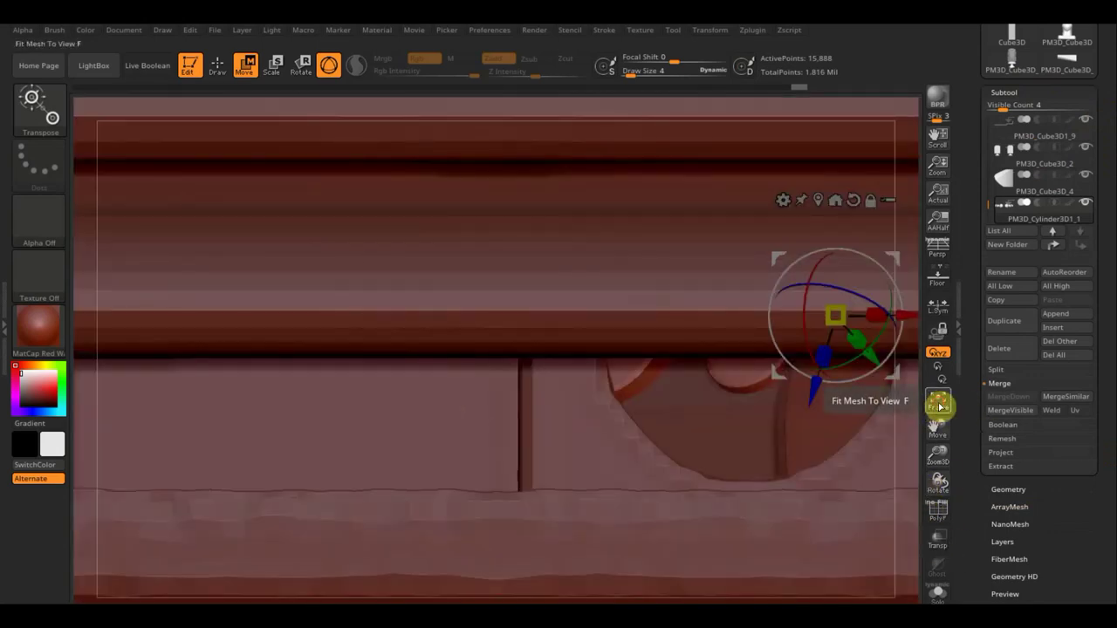
left_click(938, 406)
mouse_move(770, 494)
left_mouse_down()
mouse_move(661, 536)
mouse_move(707, 521)
mouse_move(694, 529)
left_mouse_up()
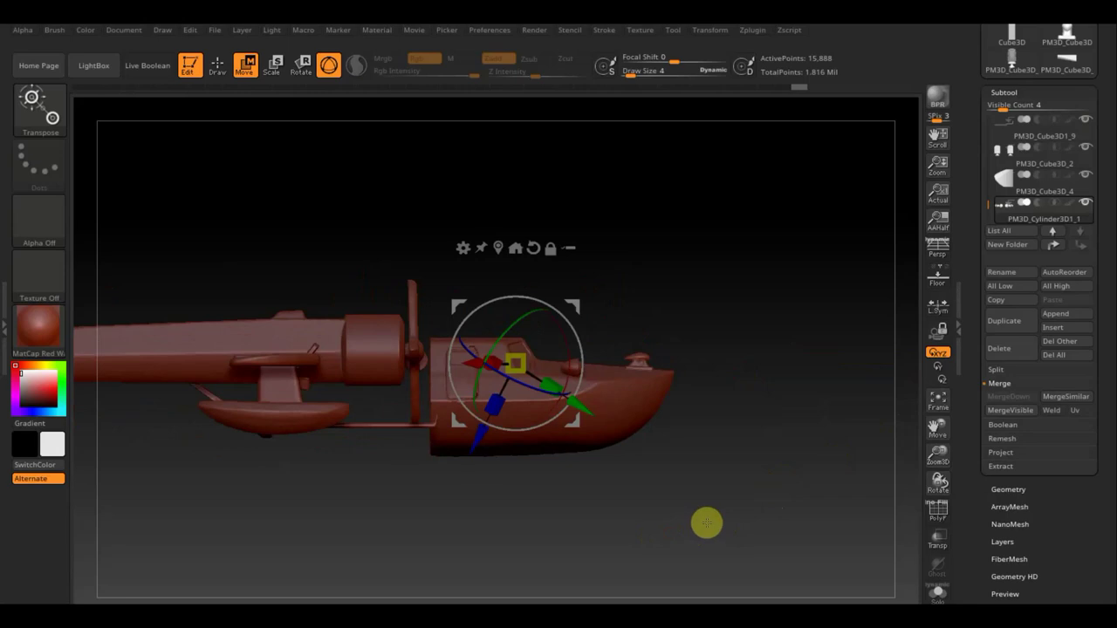
key("n")
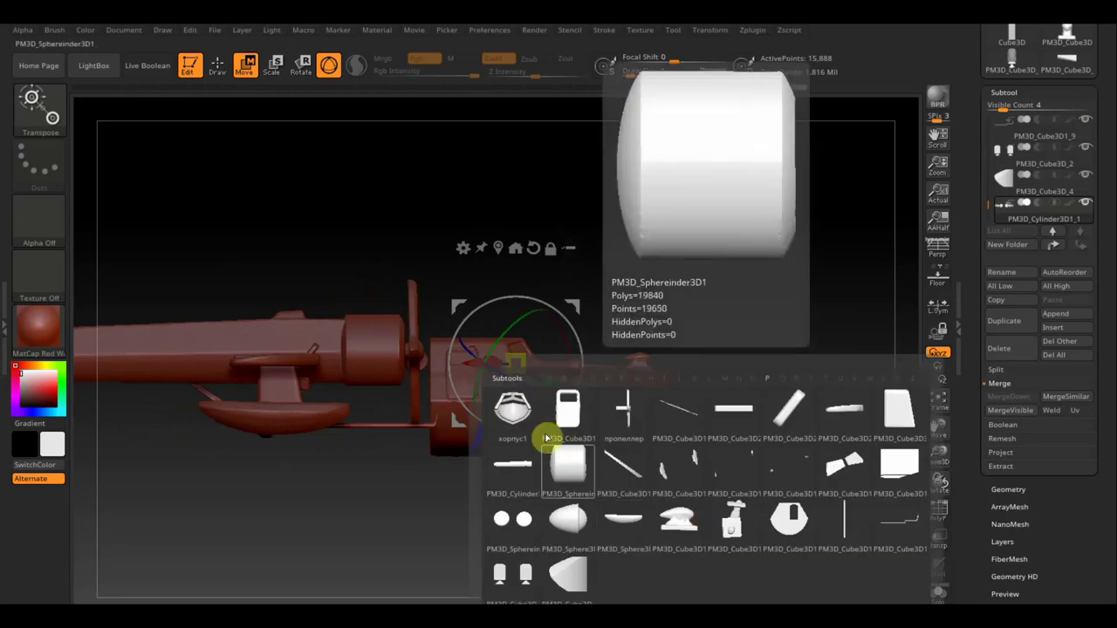
left_click(522, 419)
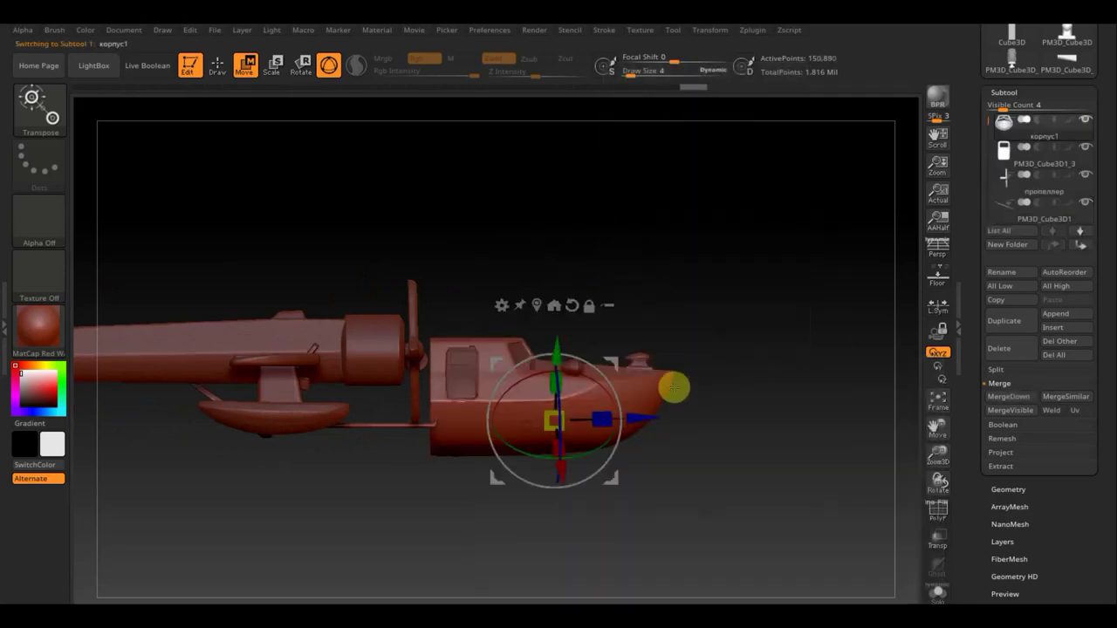
Unhide the hidden rear portion of the hull in Draw mode
left_click(217, 65)
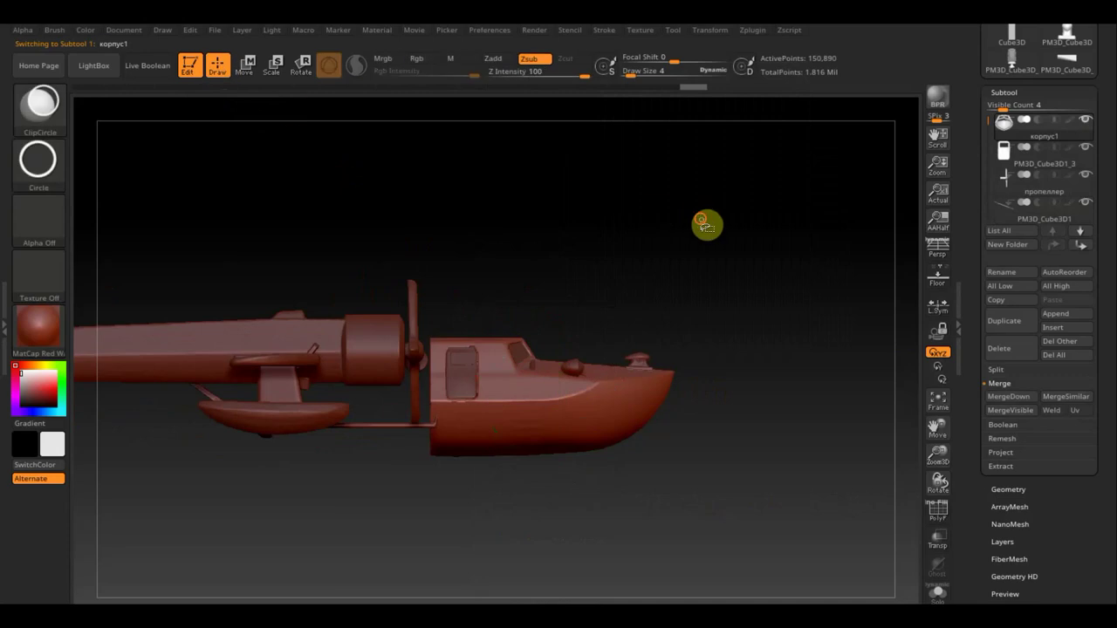
left_click(707, 225, "ctrl+shift")
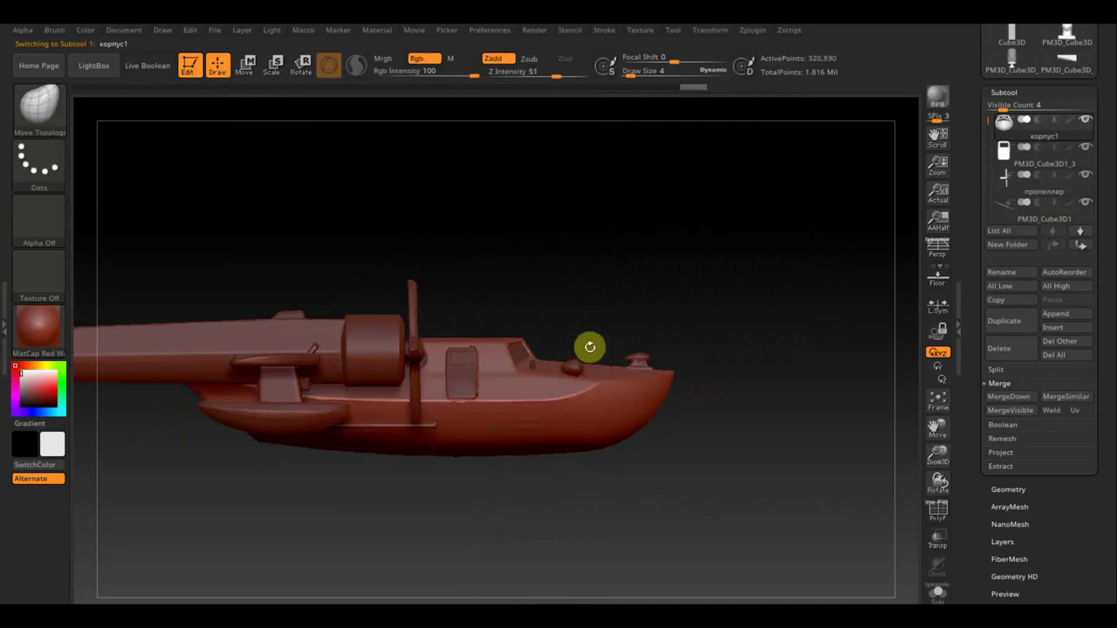
left_click(384, 422, "ctrl+shift")
key("b")
key("m")
key("t")
Inspect the cockpit and front pods from below, then bring up the full subtool list
left_click_drag(743, 454, 686, 461)
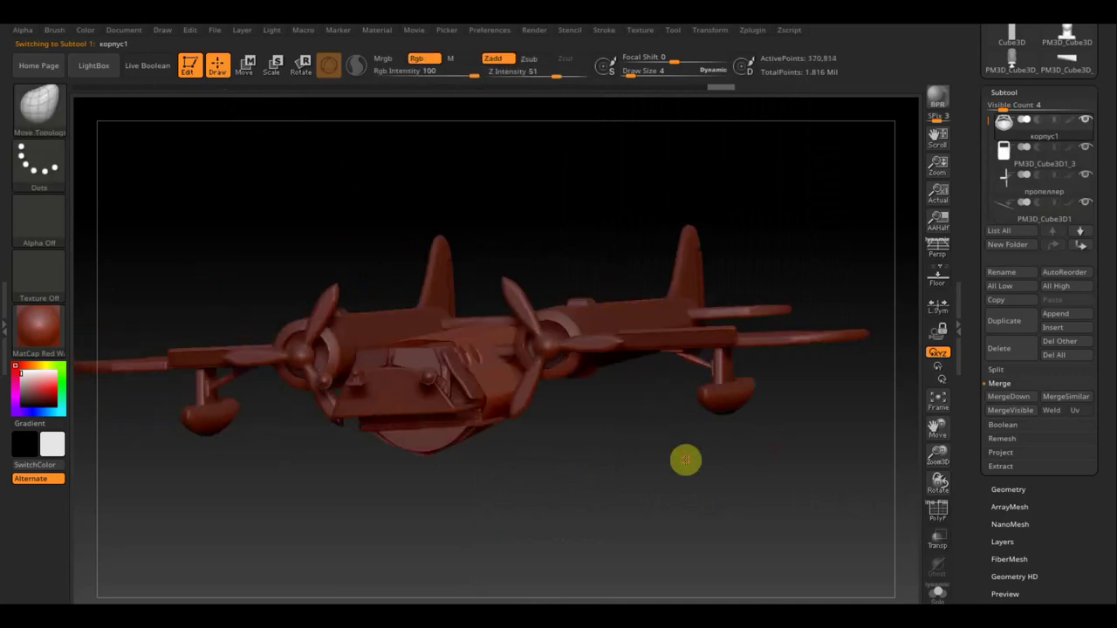
left_click_drag(780, 586, 767, 489, "alt")
mouse_move(344, 584)
left_mouse_down()
mouse_move(287, 407)
mouse_move(201, 289)
mouse_move(219, 329)
mouse_move(200, 358)
mouse_move(210, 363)
left_mouse_up()
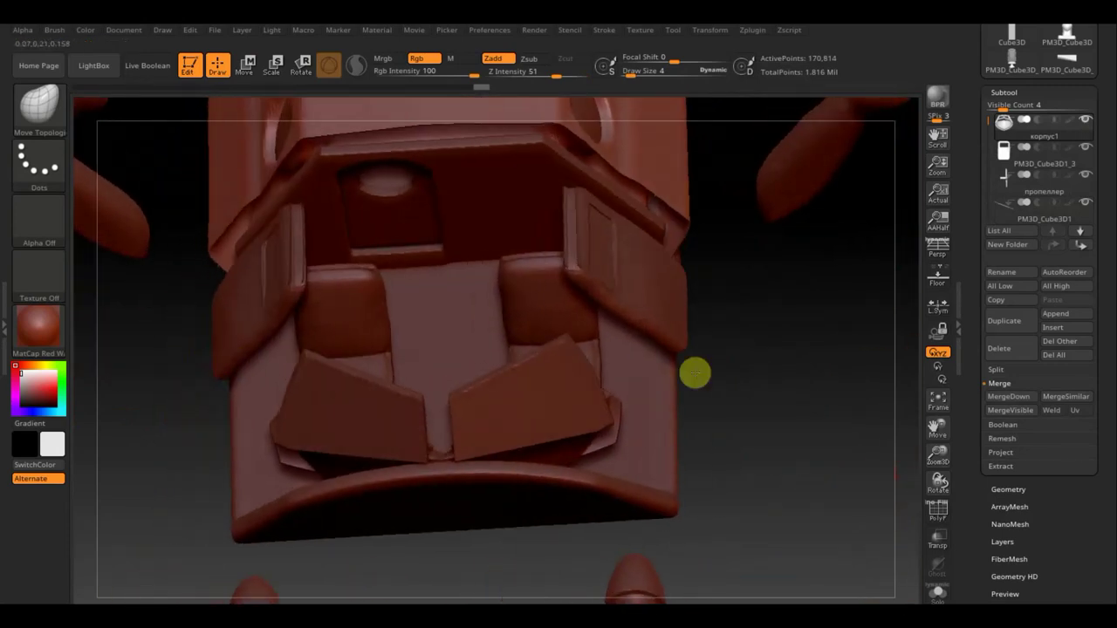
mouse_move(818, 413)
left_mouse_down()
mouse_move(818, 384)
mouse_move(829, 381)
mouse_move(815, 349)
mouse_move(815, 377)
left_mouse_up()
mouse_move(788, 309)
left_mouse_down()
mouse_move(785, 496)
mouse_move(803, 561)
mouse_move(831, 563)
mouse_move(783, 598)
mouse_move(807, 604)
mouse_move(785, 544)
mouse_move(780, 463)
mouse_move(789, 518)
mouse_move(821, 533)
mouse_move(803, 419)
mouse_move(789, 406)
left_mouse_up()
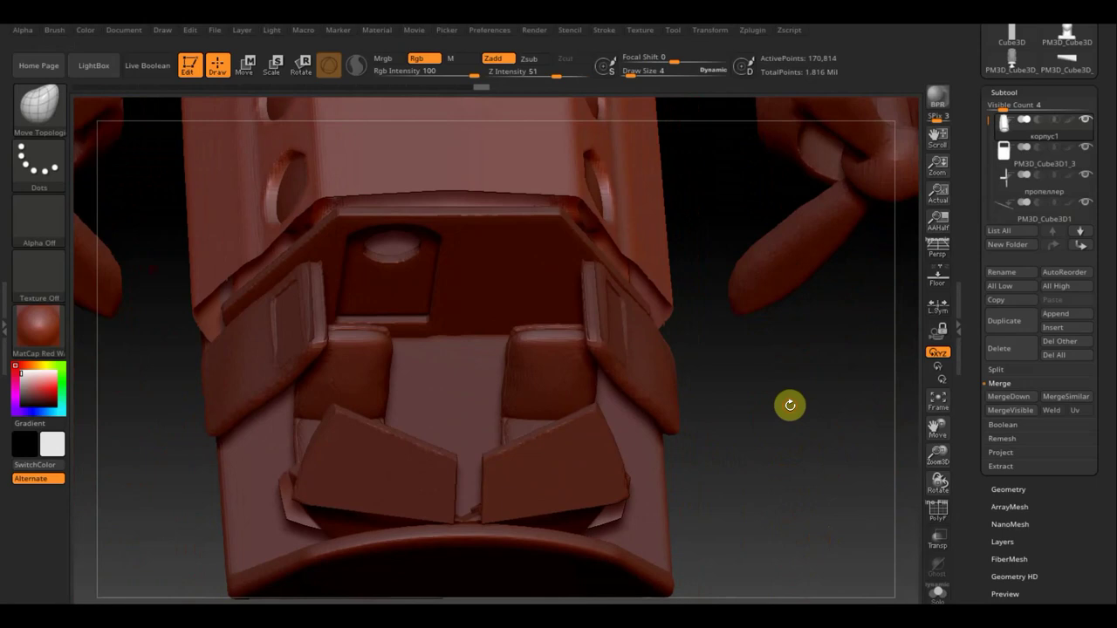
key("n")
mouse_move(675, 572)
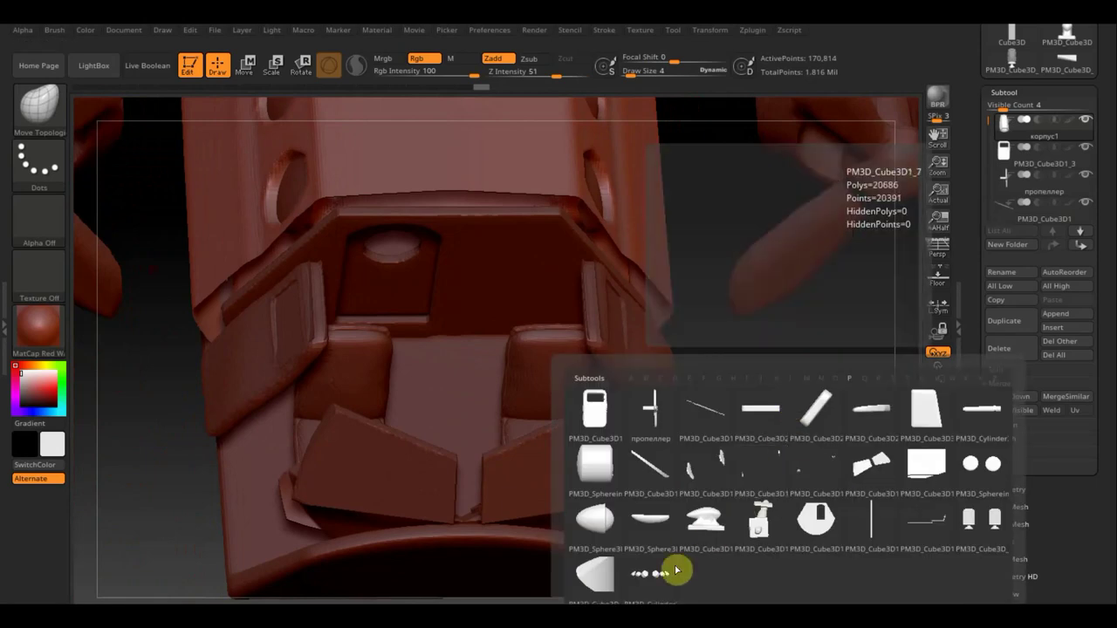
Select PM3D_Cube3D_2, mask one seat, shift the other slightly along X, and clear the mask
left_click(982, 523)
left_click_drag(769, 557, 476, 259, "ctrl")
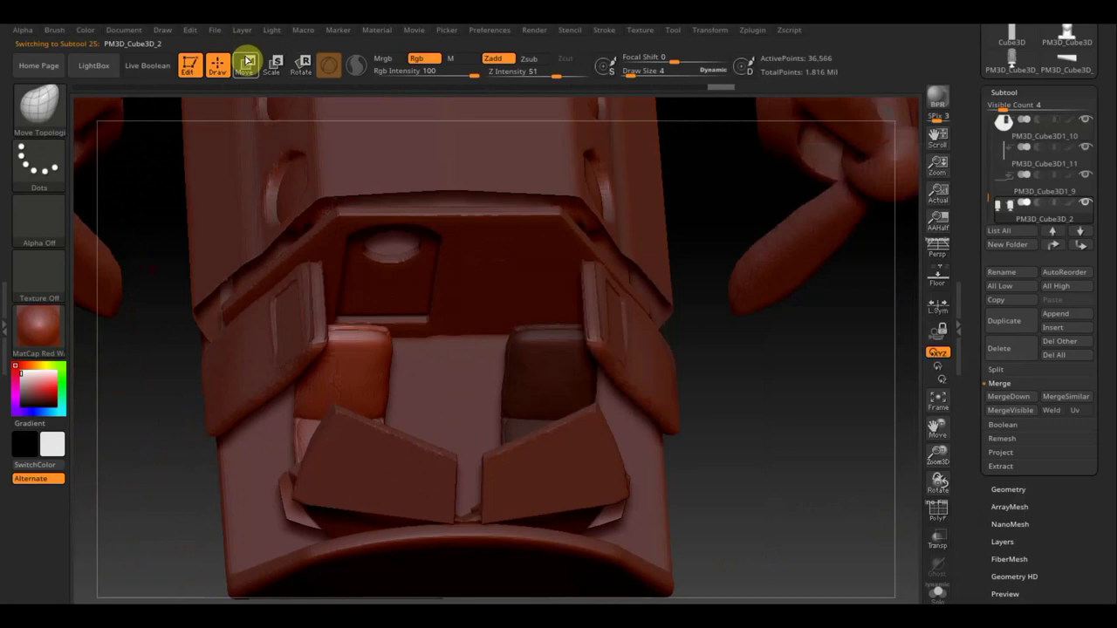
left_click(248, 61)
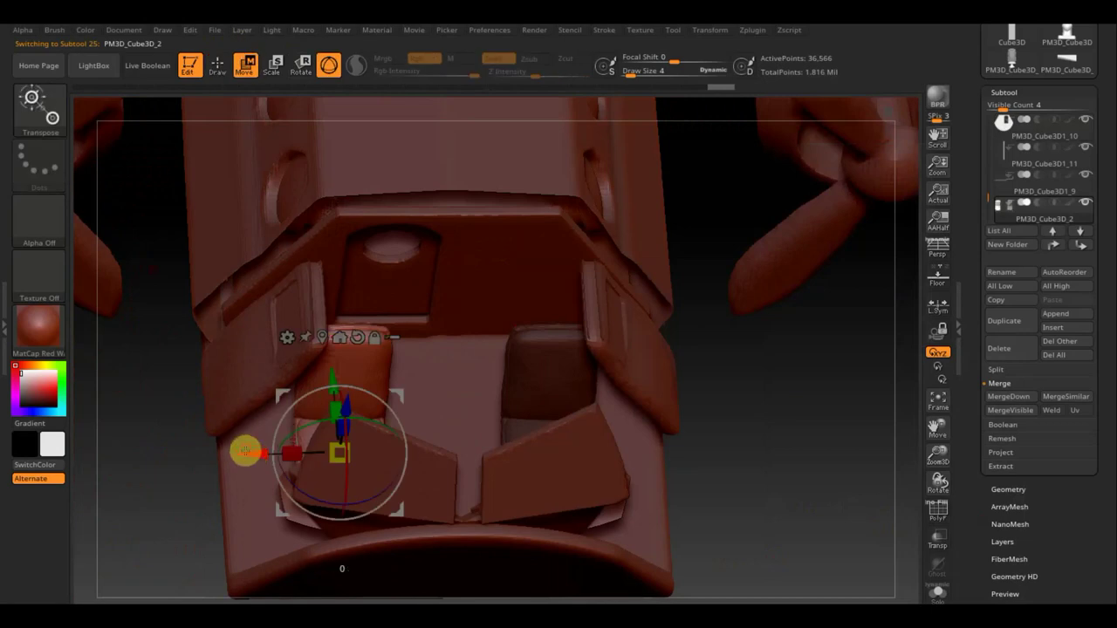
left_click_drag(245, 451, 288, 457)
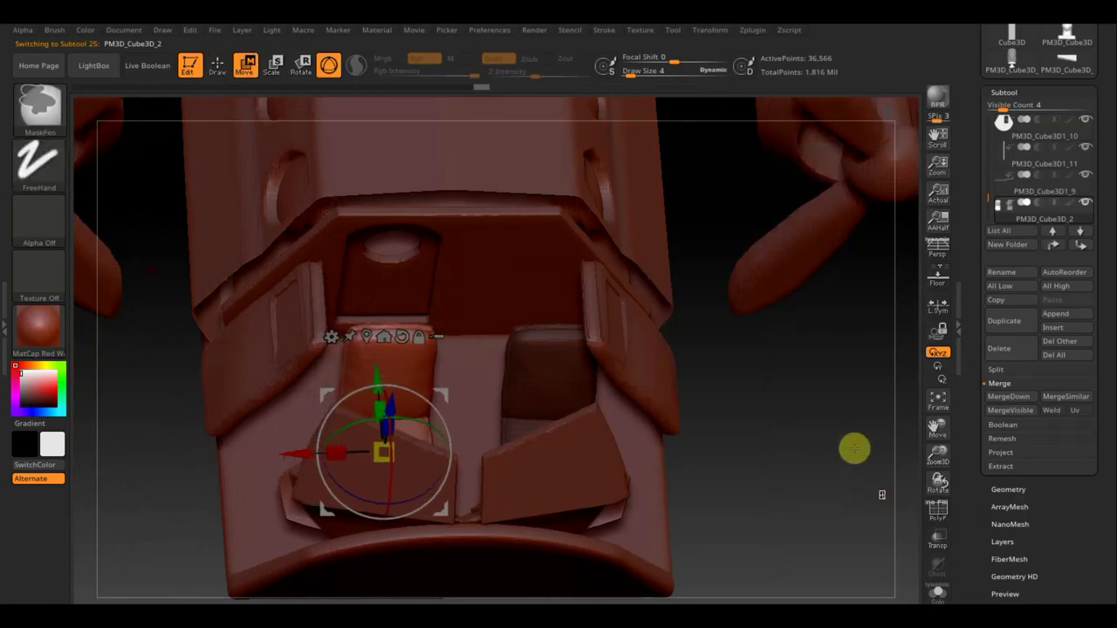
left_click_drag(856, 448, 862, 446, "ctrl")
Mirror And Weld the left seat onto the right side, then view the whole seaplane
left_click(1008, 488)
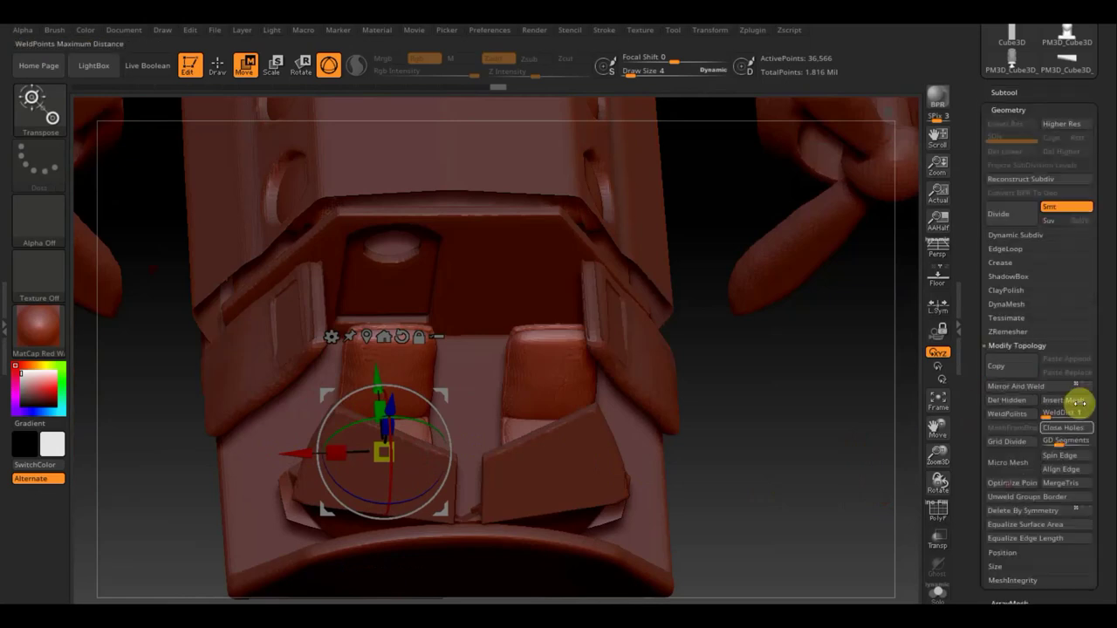
left_click(1036, 389)
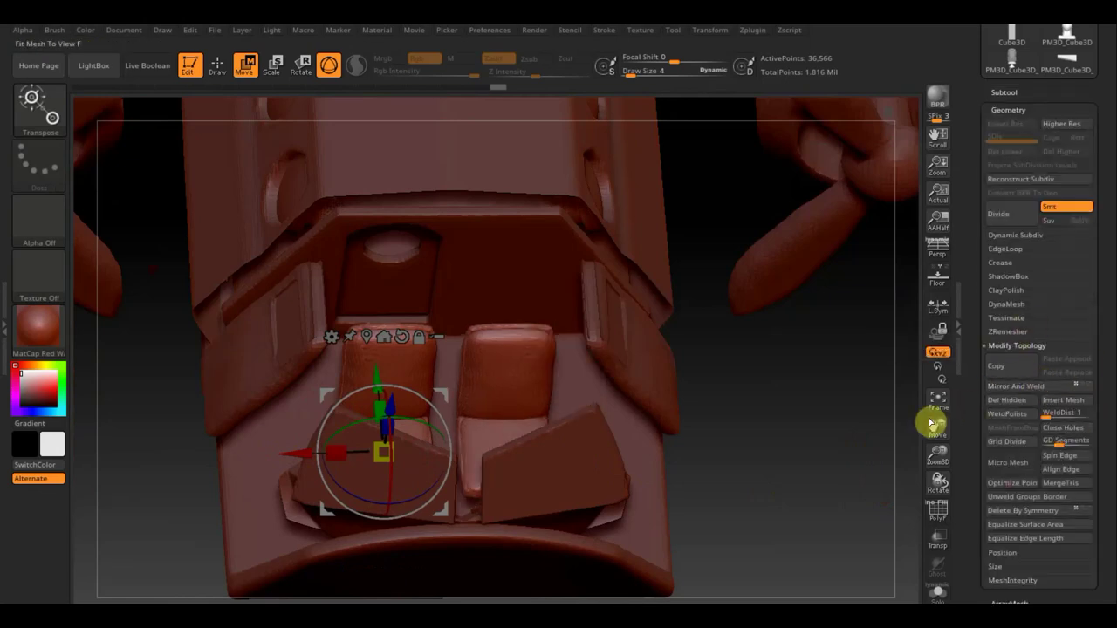
mouse_move(814, 430)
left_mouse_down("alt")
mouse_move(746, 407)
mouse_move(726, 369)
left_mouse_up("alt")
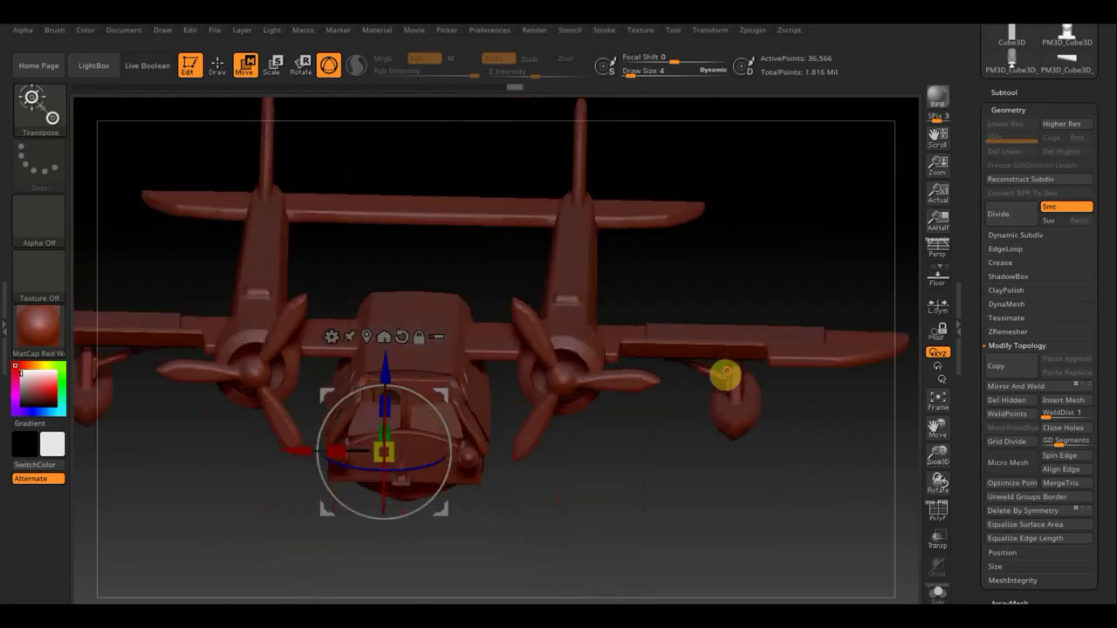
left_click_drag(698, 495, 755, 491)
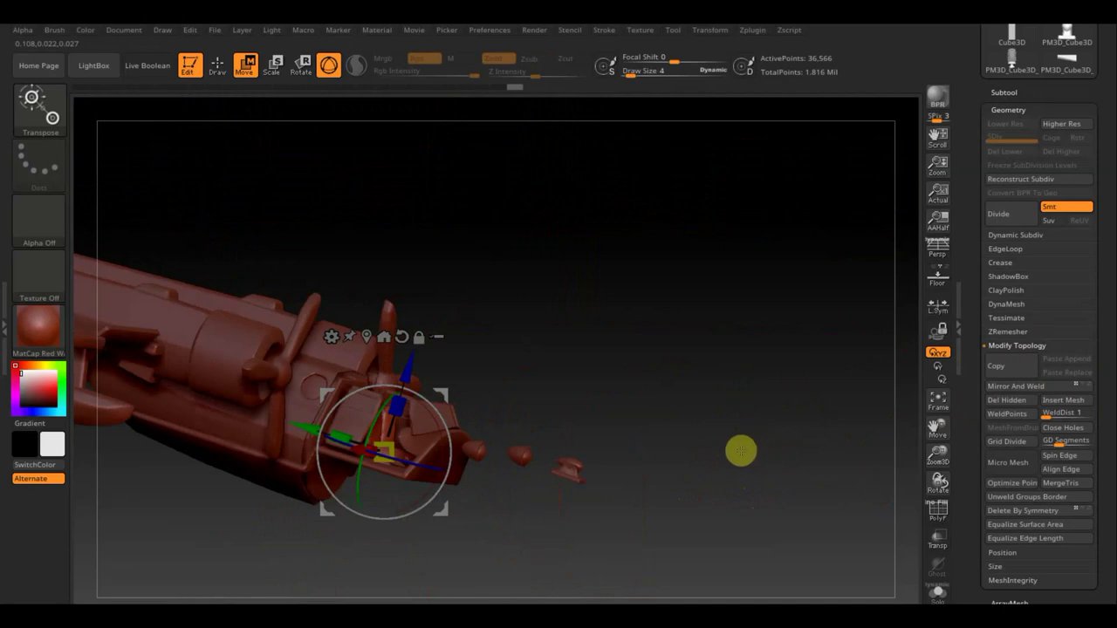
Solo the корпус1 hull, then make the PM3D_Cube3D1_9 nose piece the active subtool
key("n")
left_click(546, 431)
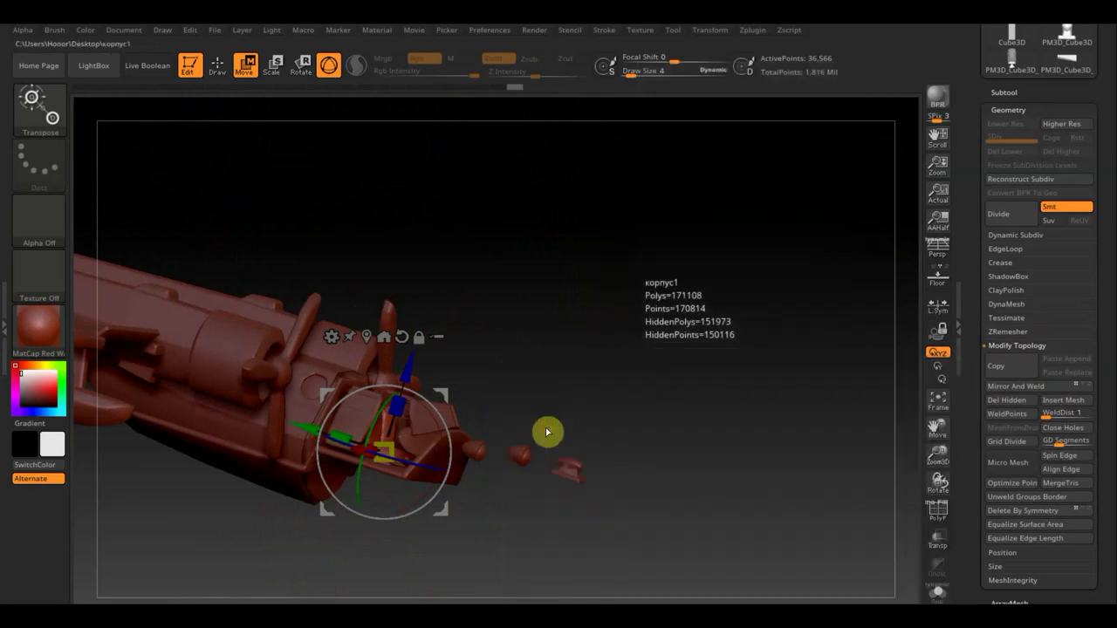
left_click_drag(753, 398, 721, 401, "shift")
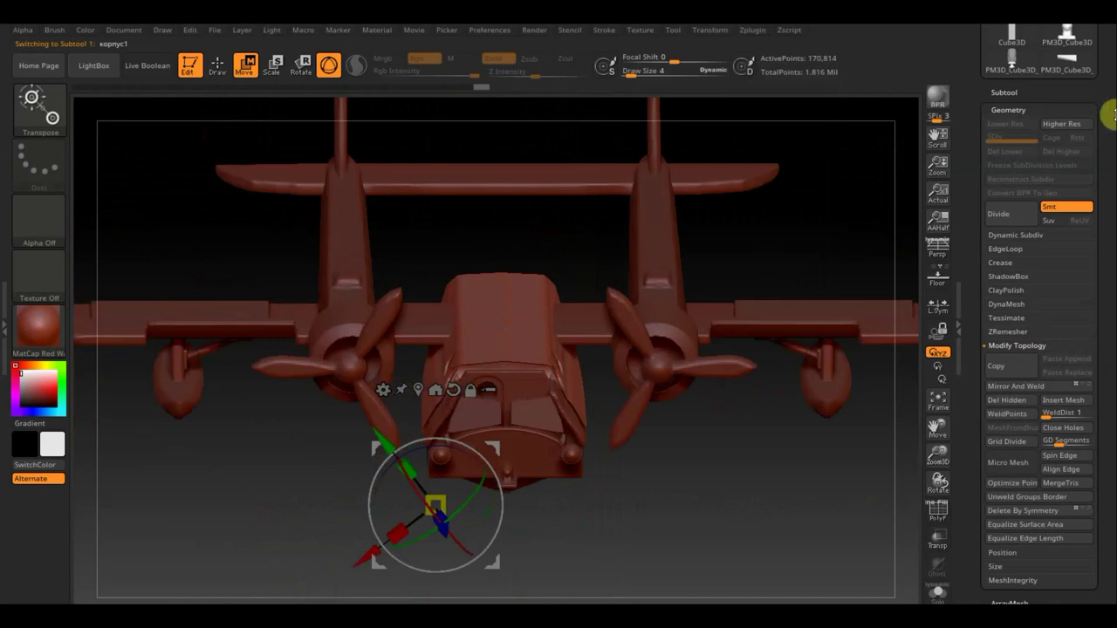
left_click(1008, 91)
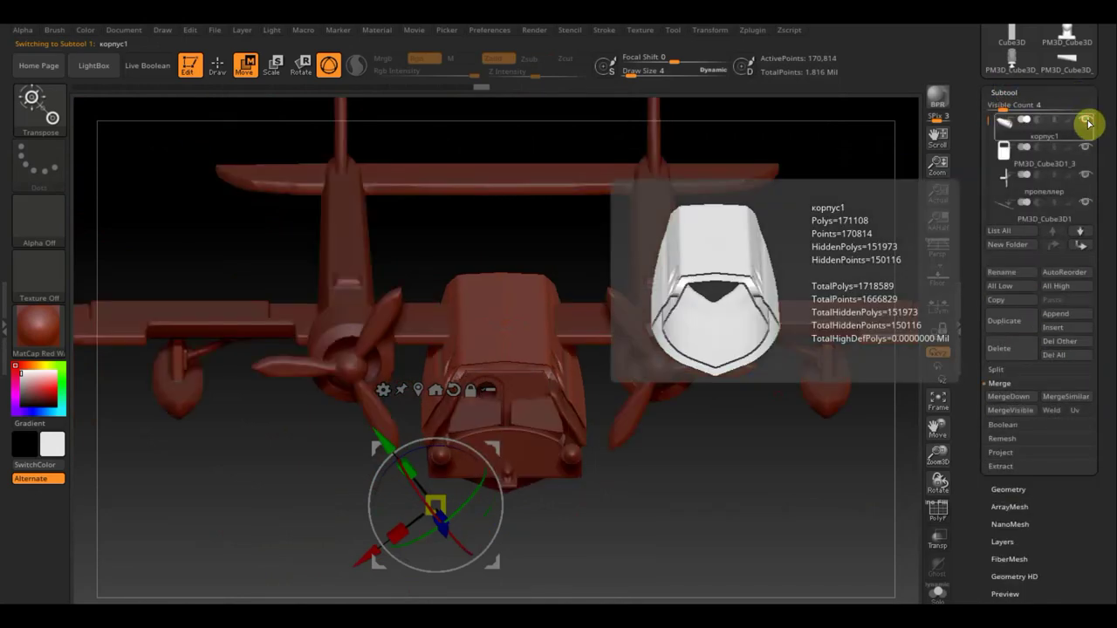
left_click(1087, 123, "shift")
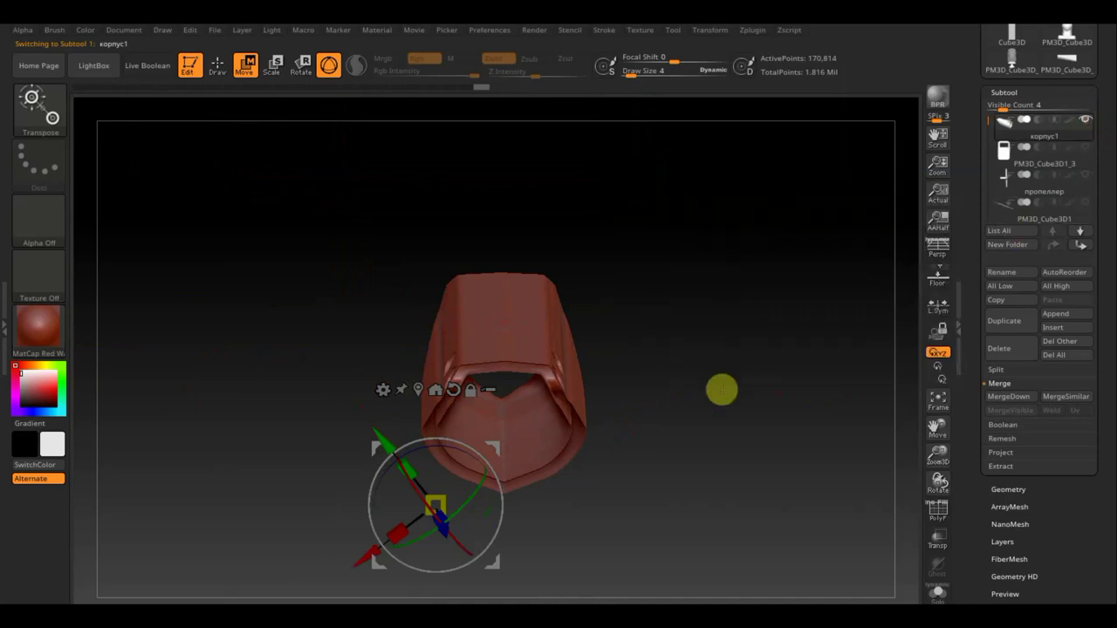
key("n")
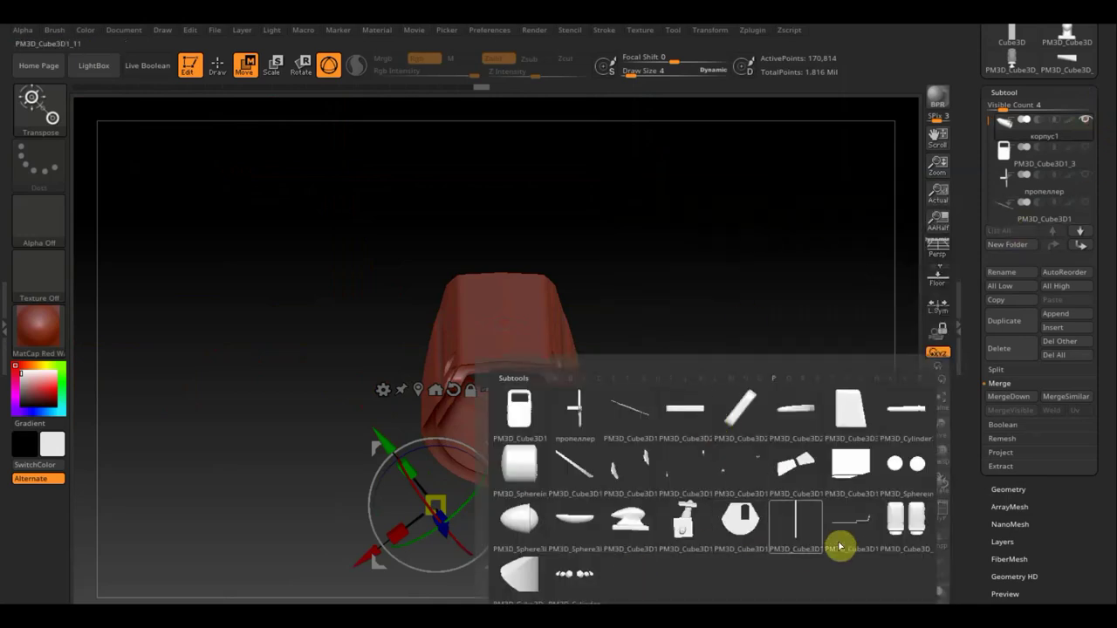
left_click(855, 538)
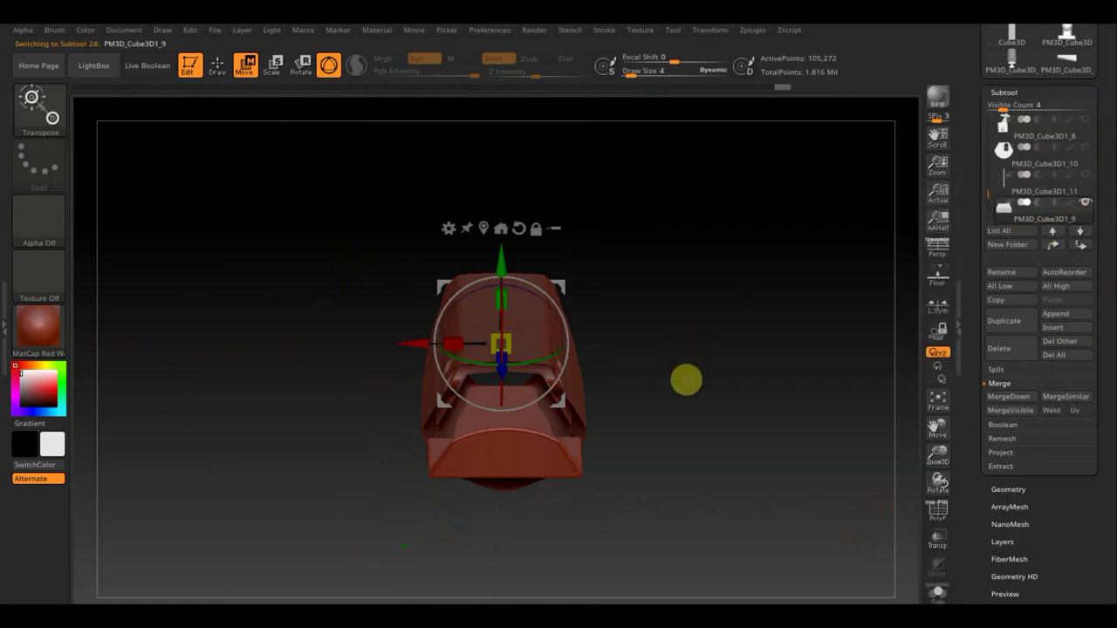
Zoom in on the nose piece and pick the TrimCurve brush in Draw mode
mouse_move(701, 399)
left_mouse_down("alt")
mouse_move(739, 265)
mouse_move(725, 285)
mouse_move(708, 195)
mouse_move(726, 182)
mouse_move(731, 219)
left_mouse_up("alt")
mouse_move(742, 174)
left_mouse_down()
mouse_move(748, 336)
mouse_move(747, 271)
left_mouse_up()
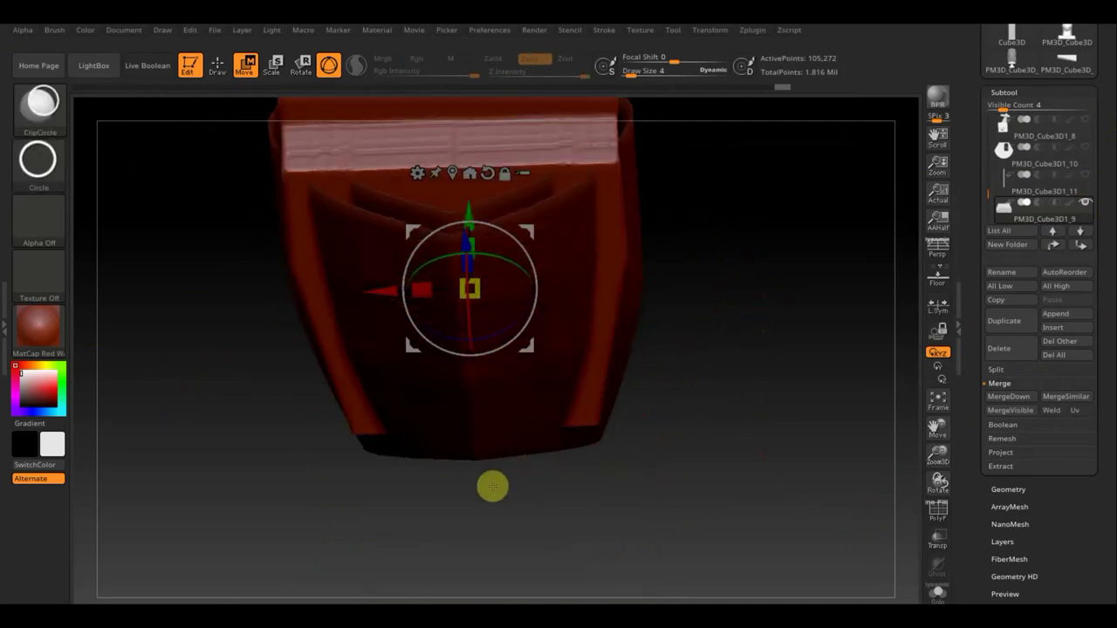
left_click(37, 105)
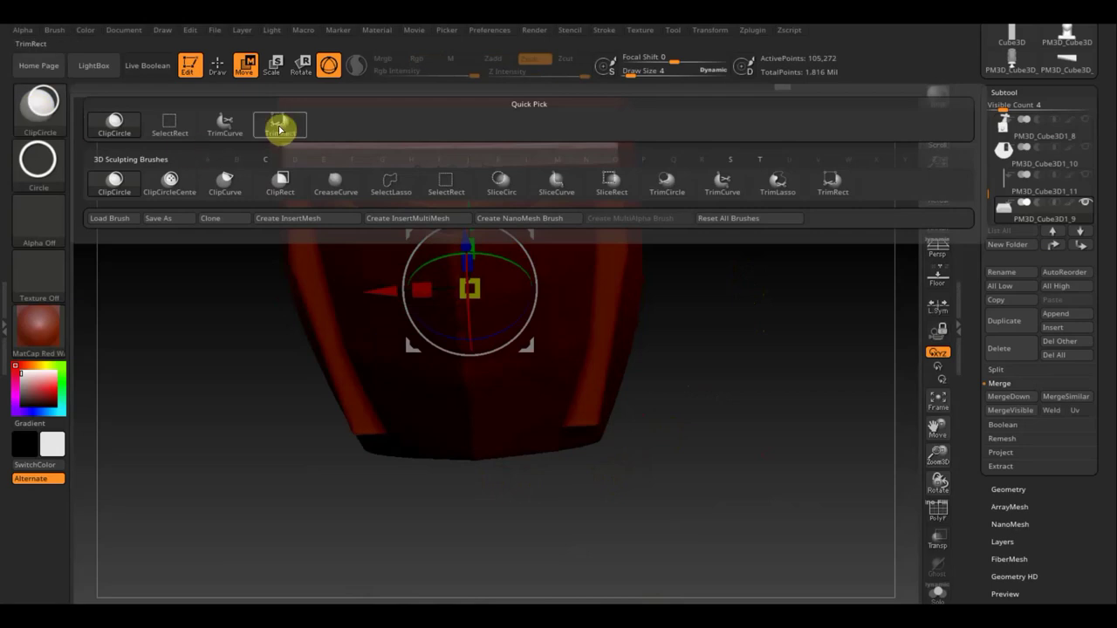
left_click(226, 124)
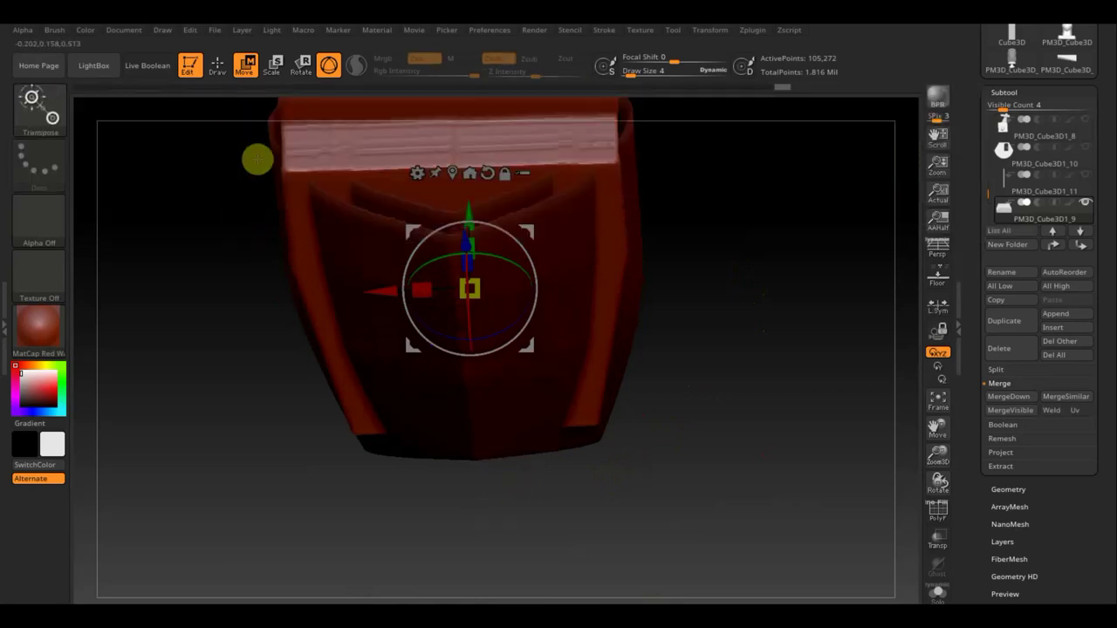
left_click(223, 67)
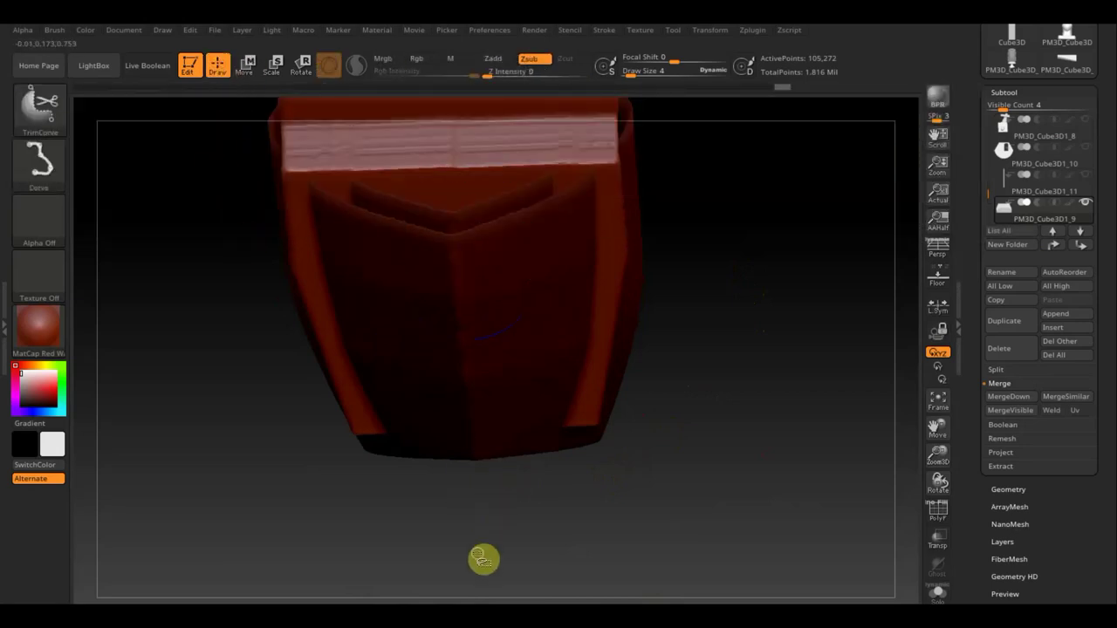
Trim three straight slices off the nose piece with TrimCurve
mouse_move(456, 553)
left_mouse_down()
mouse_move(292, 96)
mouse_move(282, 99)
left_mouse_up()
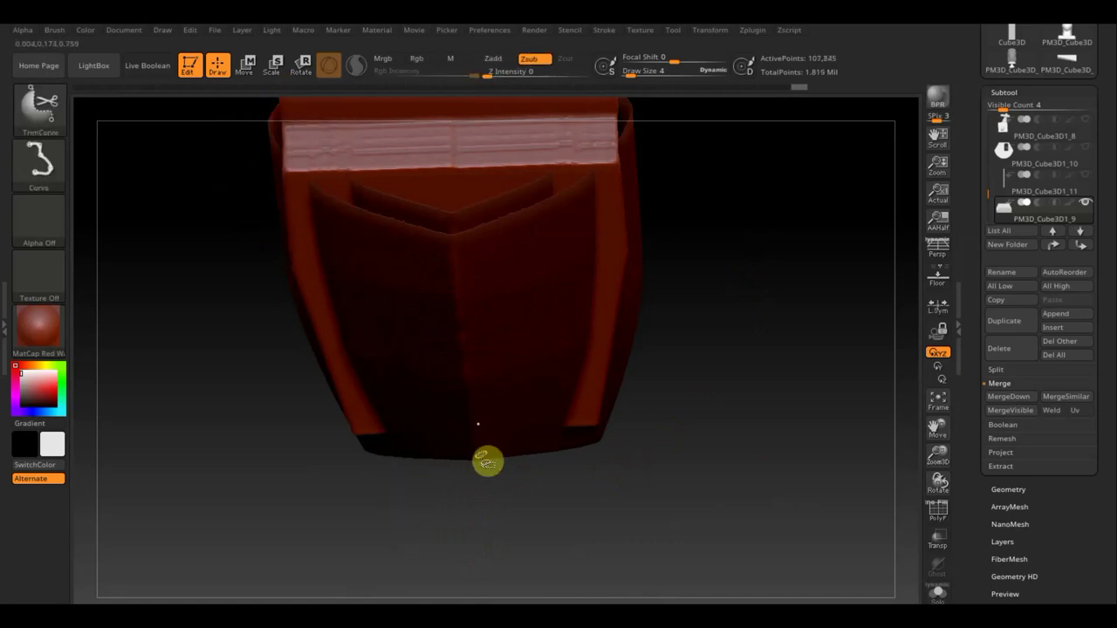
left_click_drag(507, 541, 276, 111)
left_click_drag(746, 272, 751, 298)
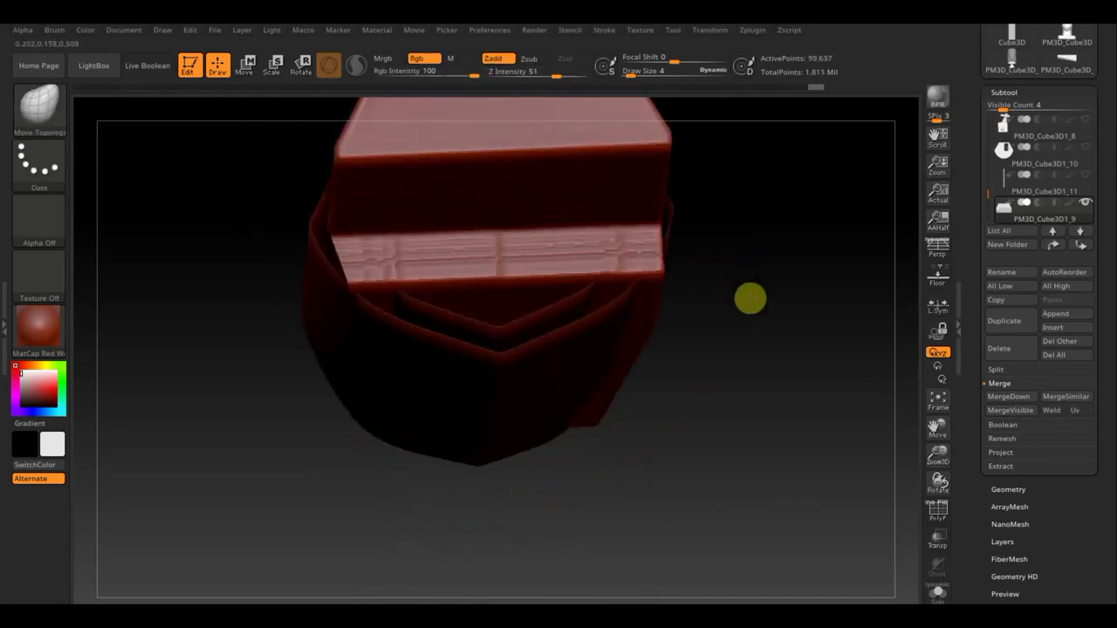
left_click_drag(747, 380, 746, 404)
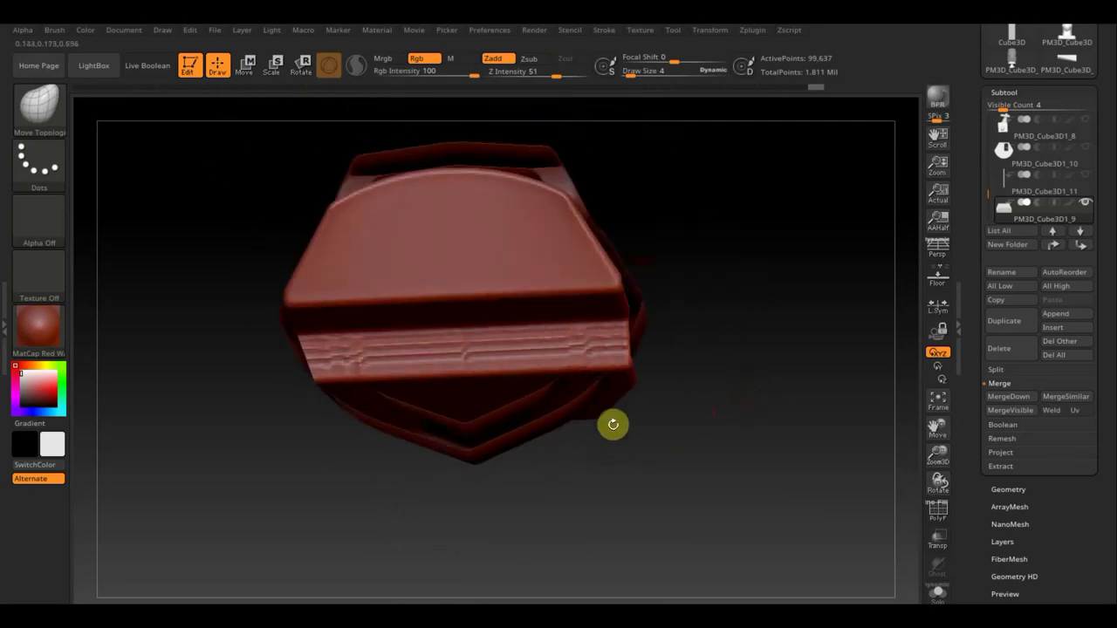
key("ctrl+shift")
mouse_move(420, 483)
left_mouse_down("ctrl+shift")
mouse_move(292, 337)
mouse_move(259, 321)
mouse_move(267, 314)
left_mouse_up("ctrl+shift")
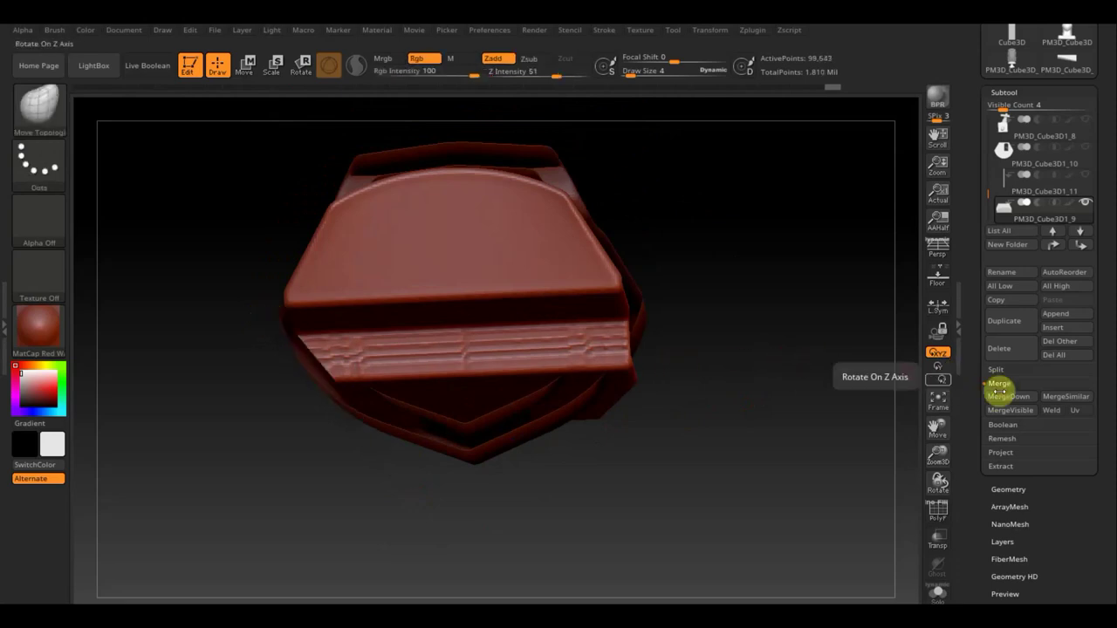
Mirror And Weld the trimmed nose piece, then inspect its opening and lower edge
left_click(1022, 483)
left_click(1004, 388)
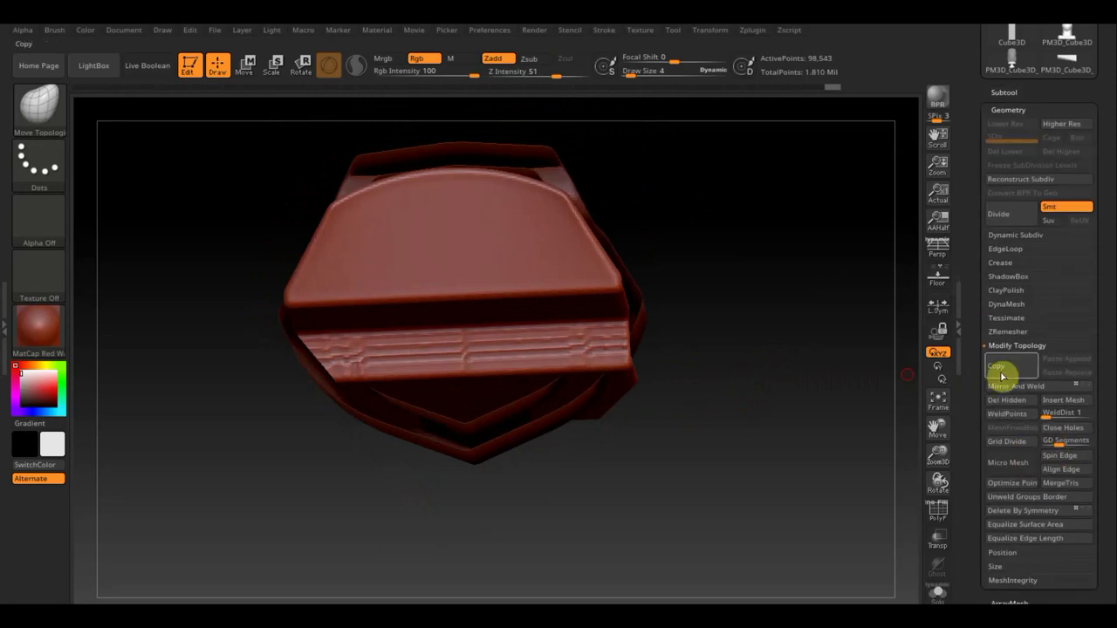
key("x")
mouse_move(760, 401)
left_mouse_down()
mouse_move(861, 419)
mouse_move(907, 399)
mouse_move(905, 379)
mouse_move(852, 393)
mouse_move(810, 379)
mouse_move(815, 459)
mouse_move(803, 358)
mouse_move(786, 334)
mouse_move(772, 340)
mouse_move(789, 342)
mouse_move(774, 339)
left_mouse_up()
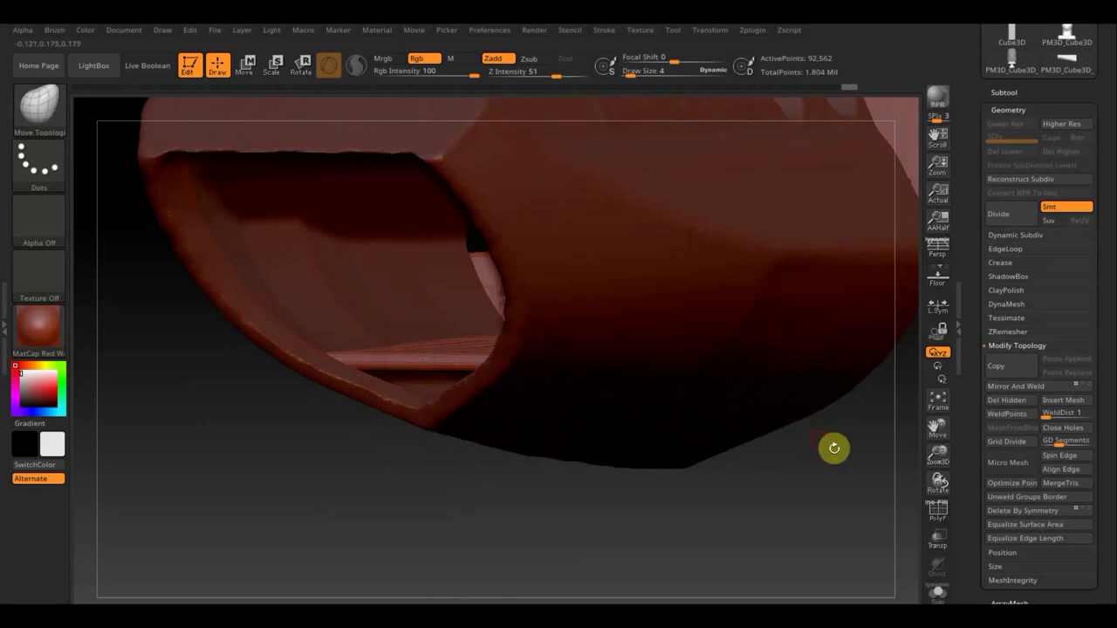
left_click_drag(834, 458, 795, 465)
left_click_drag(710, 511, 730, 523)
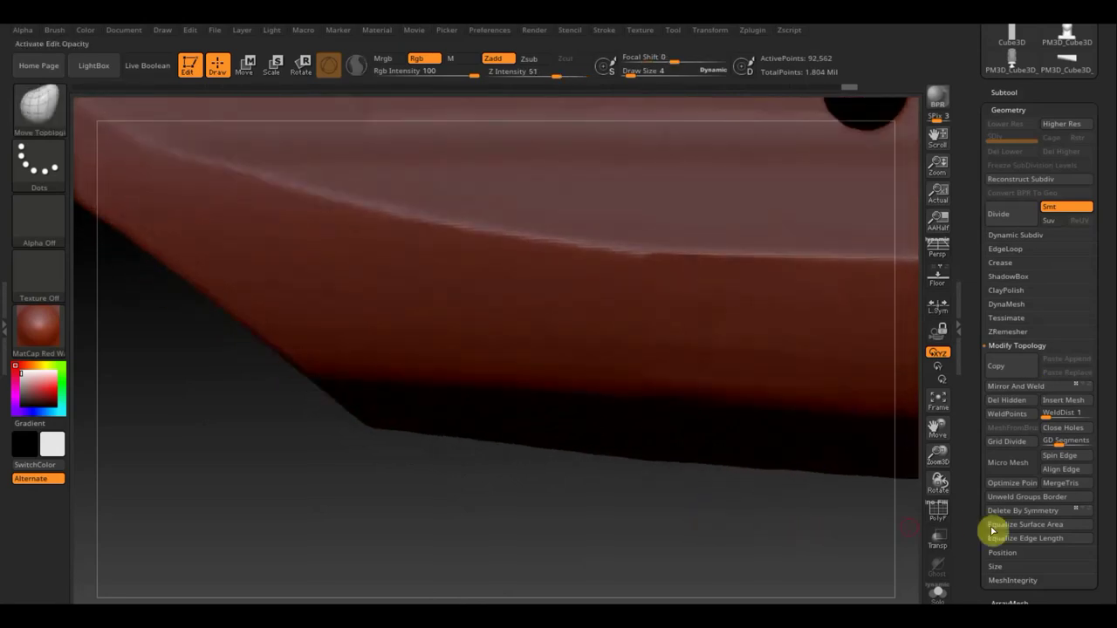
Turn on Transp, mask part of the nose piece, and switch to Move
left_click(939, 543)
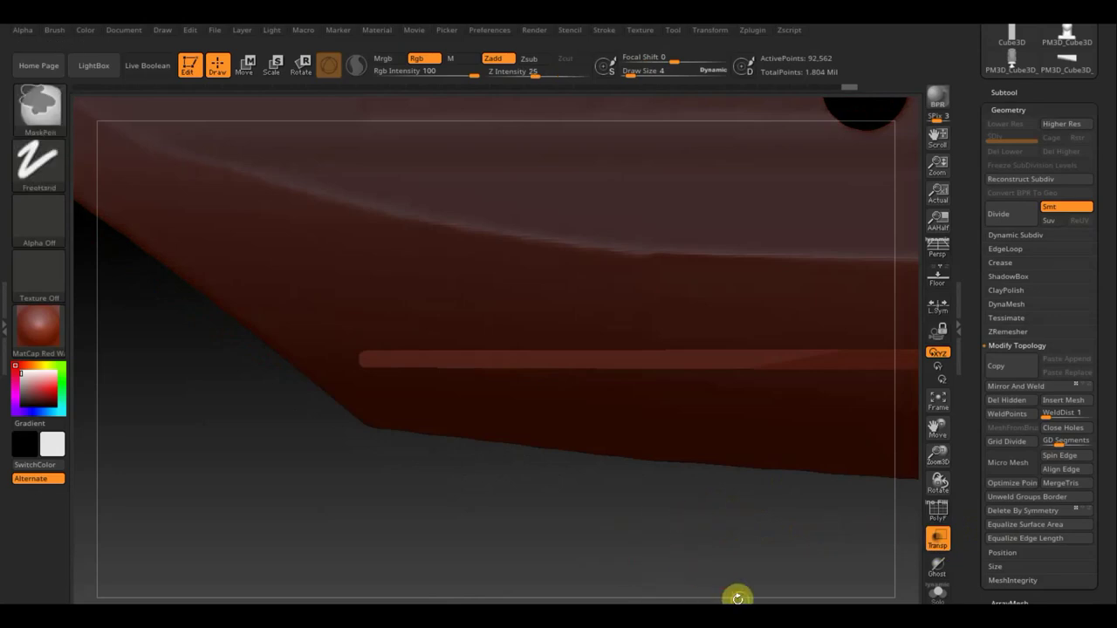
left_click_drag(720, 576, 620, 381, "alt")
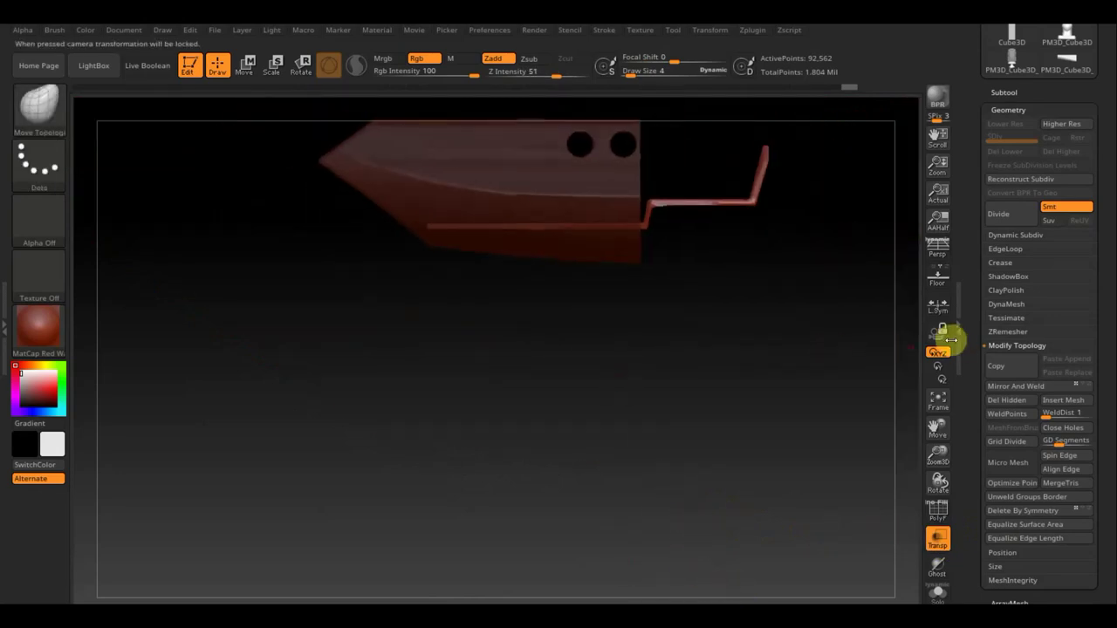
left_click_drag(834, 404, 449, 127, "ctrl")
left_click(247, 65)
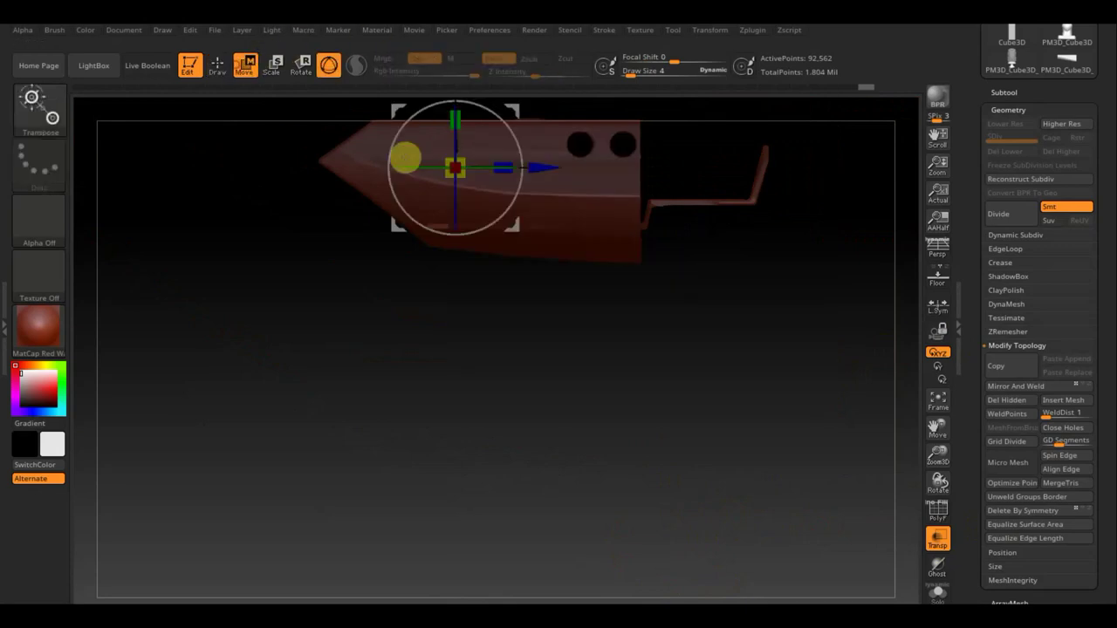
Nudge the nose piece slightly along its axis with the Transpose gizmo, then return to Draw mode
left_click_drag(513, 111, 494, 137)
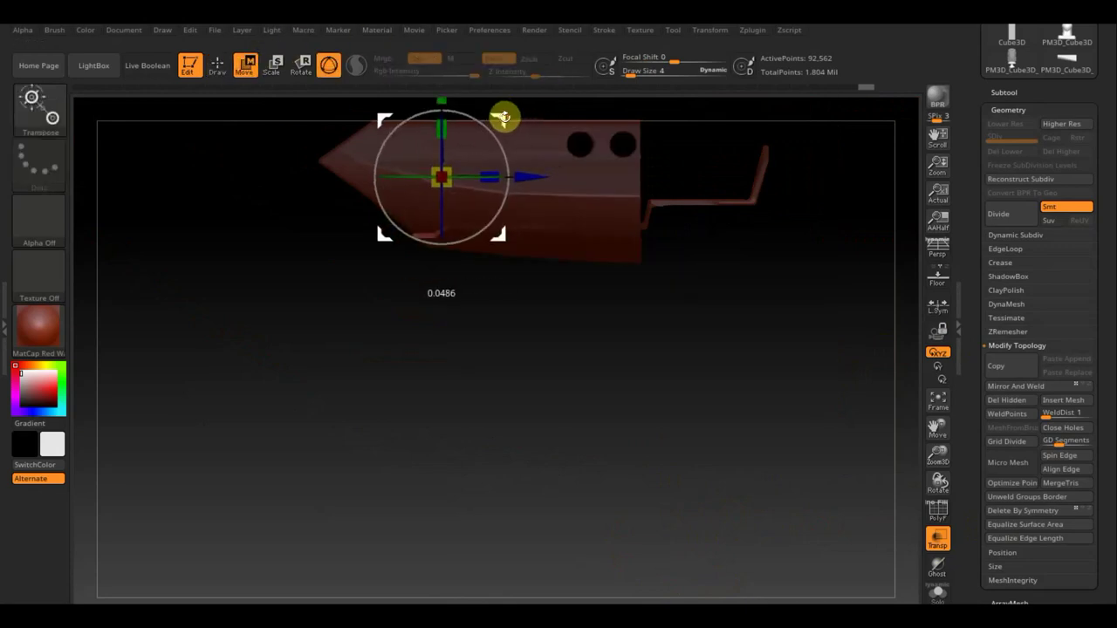
left_click_drag(494, 137, 486, 128)
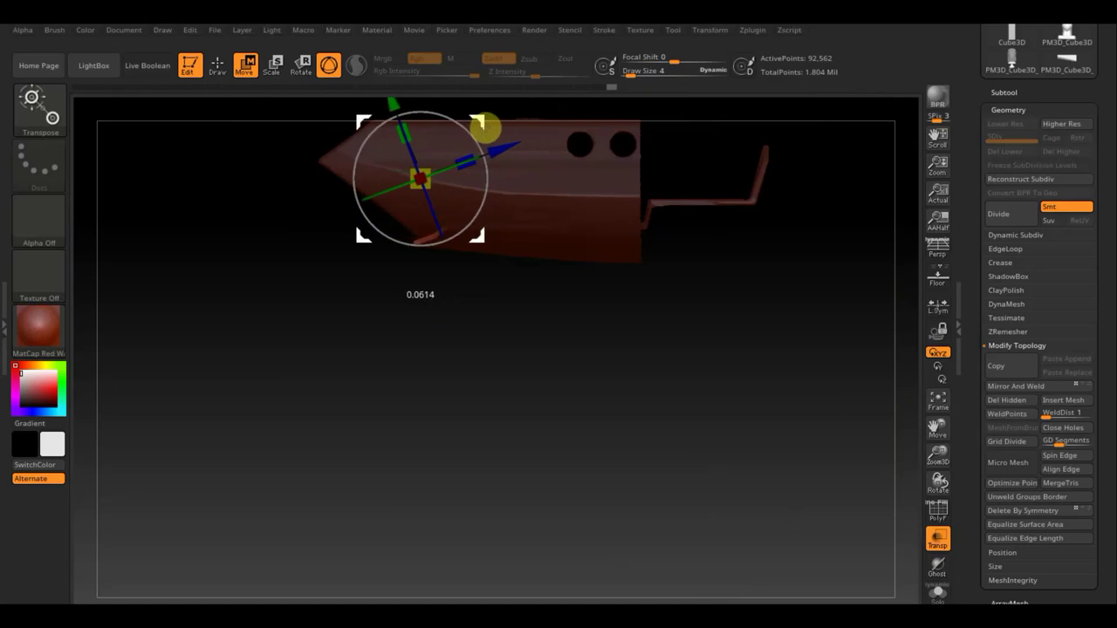
left_click_drag(486, 129, 467, 128)
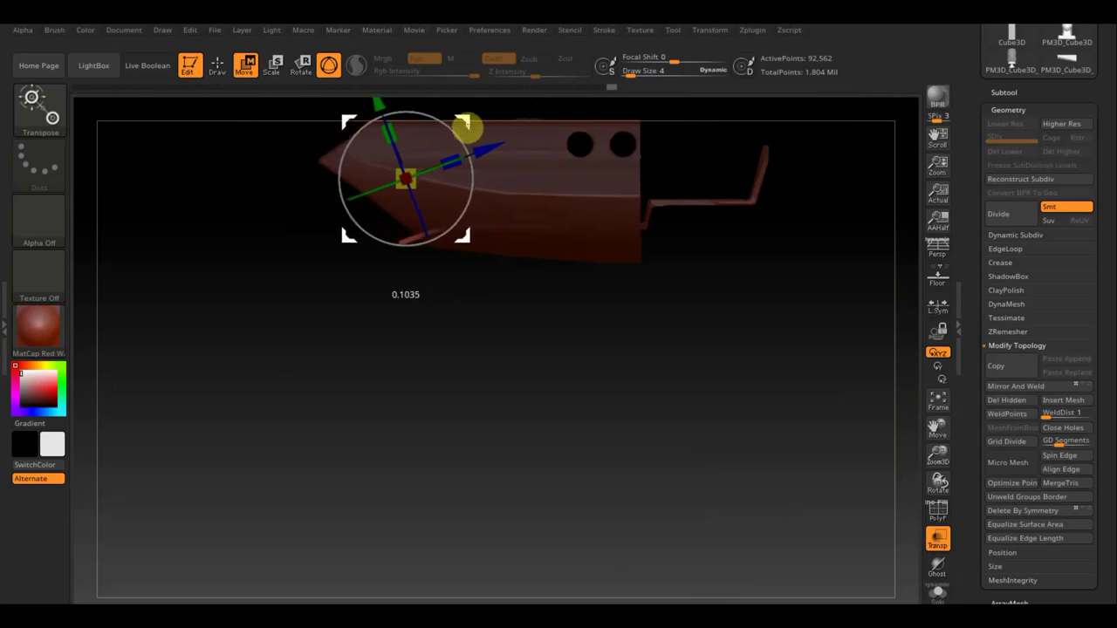
mouse_move(676, 299)
left_mouse_down()
mouse_move(718, 335)
mouse_move(757, 340)
mouse_move(718, 337)
mouse_move(760, 344)
left_mouse_up()
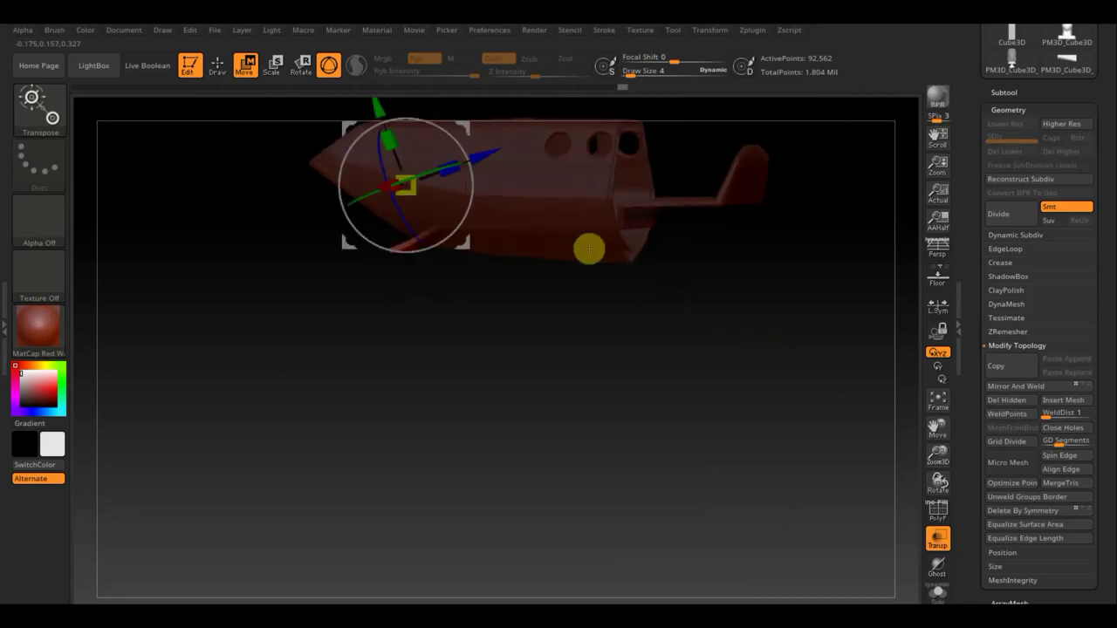
left_click(209, 68)
mouse_move(651, 339)
left_mouse_down()
mouse_move(765, 378)
mouse_move(673, 326)
mouse_move(768, 419)
left_mouse_up()
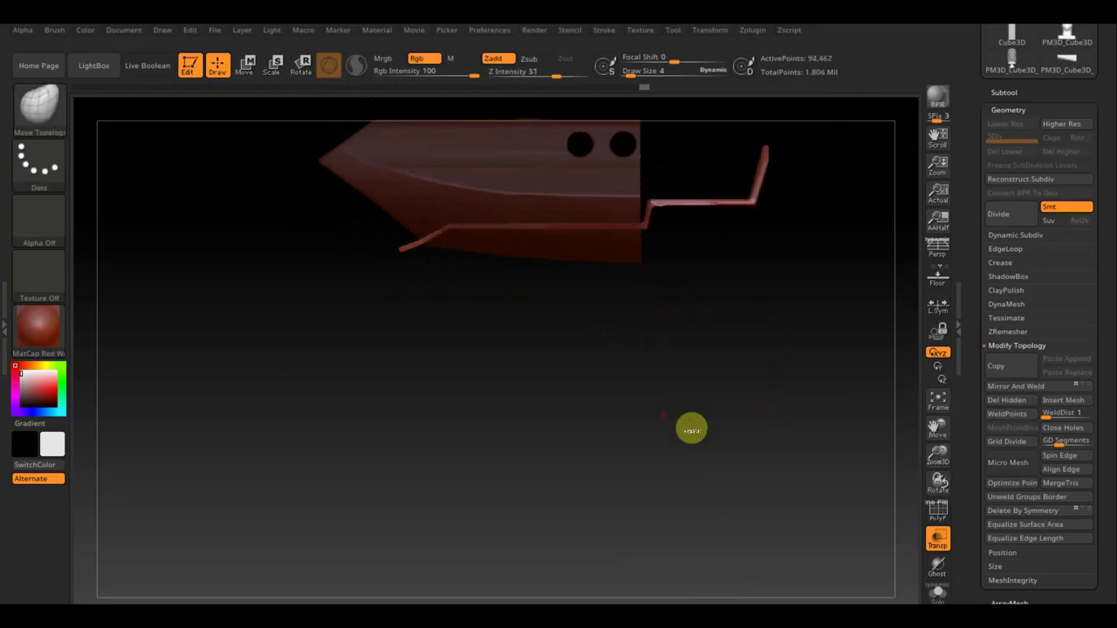
Slice a section off the nose with a TrimCurve line and orbit to a tilted front view
key("ctrl+shift")
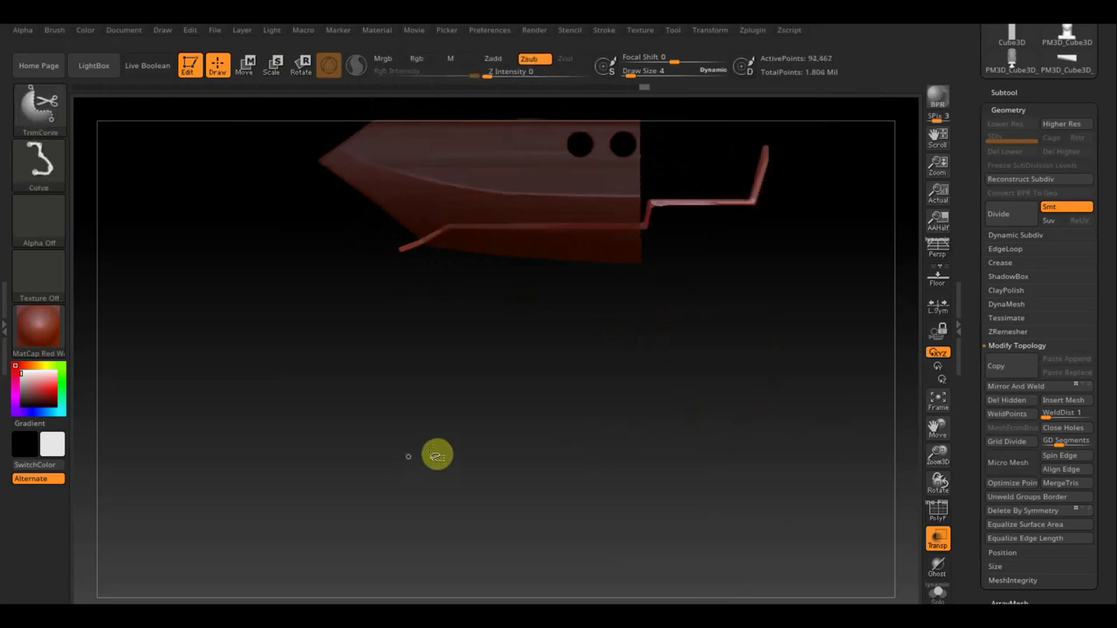
left_click_drag(525, 429, 349, 141, "ctrl+shift")
mouse_move(447, 274)
left_mouse_down()
mouse_move(590, 399)
mouse_move(588, 410)
mouse_move(619, 384)
mouse_move(591, 416)
mouse_move(623, 441)
mouse_move(671, 384)
mouse_move(614, 276)
mouse_move(608, 367)
mouse_move(622, 337)
mouse_move(599, 269)
mouse_move(618, 361)
mouse_move(641, 346)
left_mouse_up()
mouse_move(598, 233)
left_mouse_down()
mouse_move(603, 372)
mouse_move(620, 341)
left_mouse_up()
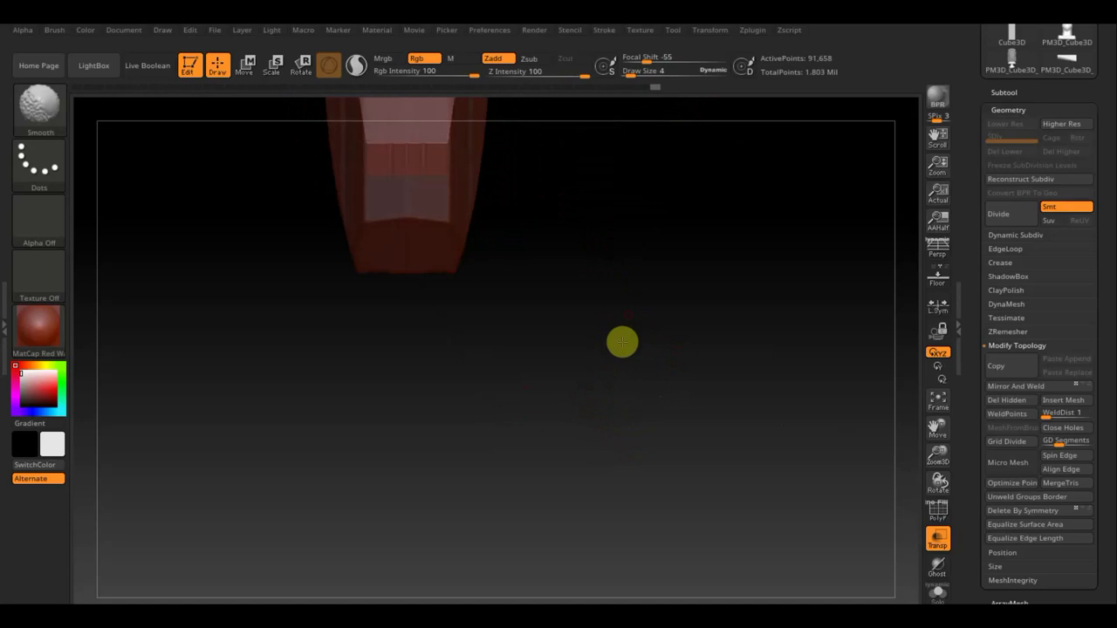
left_click_drag(598, 262, 601, 402)
left_click_drag(601, 323, 634, 322)
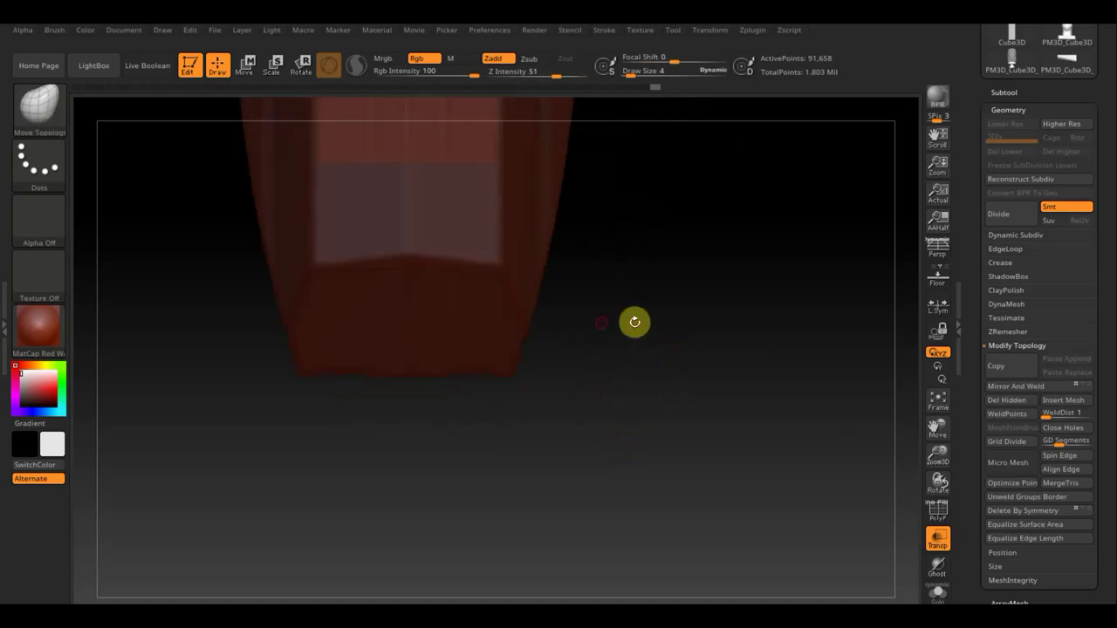
mouse_move(659, 367)
left_mouse_down()
mouse_move(648, 300)
mouse_move(663, 352)
mouse_move(589, 191)
mouse_move(613, 377)
left_mouse_up()
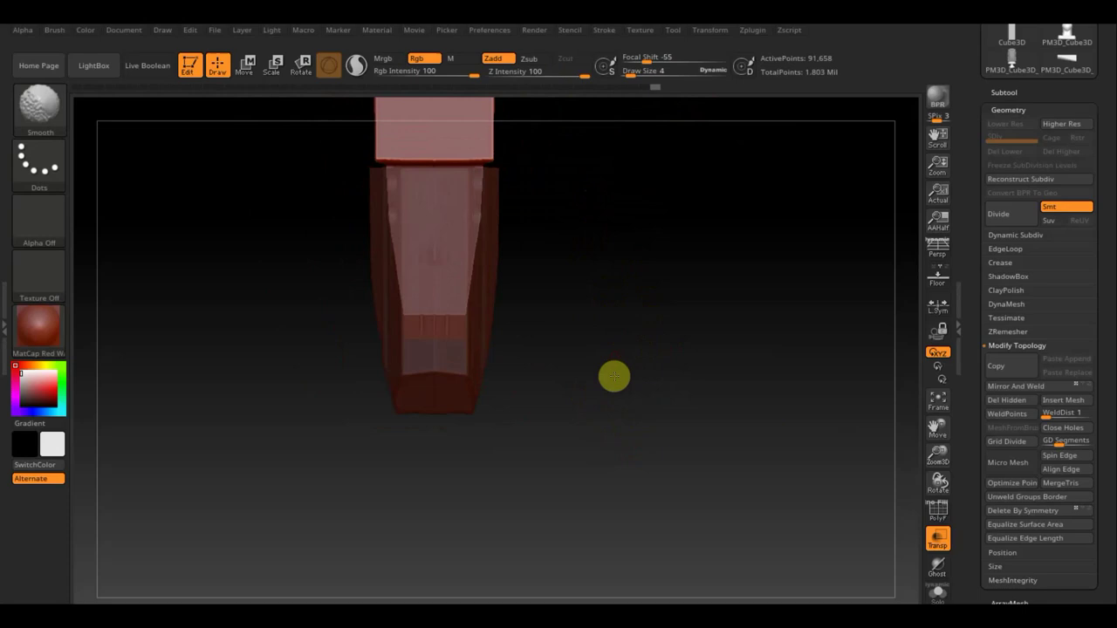
Cut a slanted trim, Mirror And Weld the piece, and start another trim line
key("ctrl+shift")
mouse_move(487, 234)
left_mouse_down("ctrl+shift")
mouse_move(451, 451)
mouse_move(429, 431)
left_mouse_up("ctrl+shift")
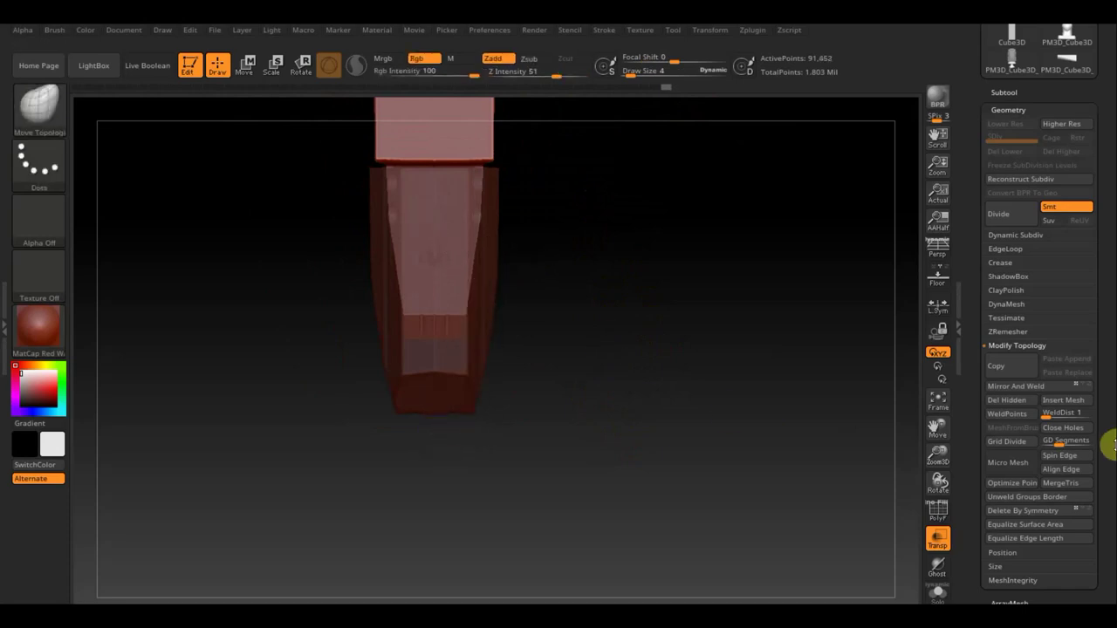
left_click(1032, 387)
left_click_drag(756, 464, 663, 334, "ctrl+shift")
mouse_move(696, 386)
left_mouse_down()
mouse_move(727, 341)
mouse_move(707, 443)
mouse_move(730, 469)
mouse_move(721, 396)
mouse_move(732, 212)
mouse_move(673, 319)
mouse_move(695, 294)
mouse_move(685, 275)
left_mouse_up()
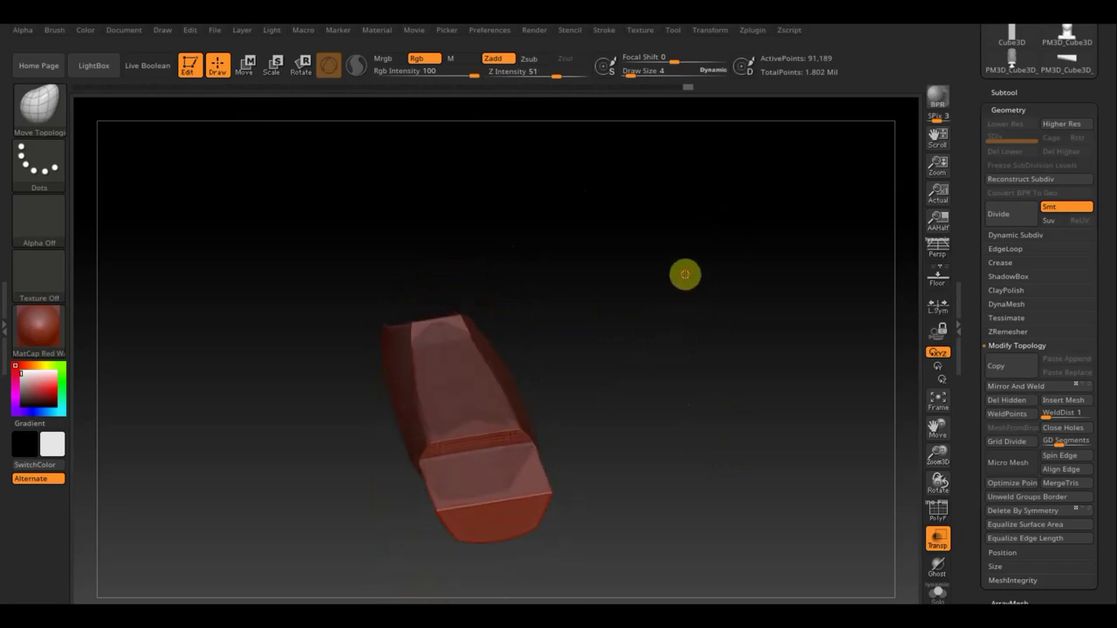
key("ctrl+shift")
left_click_drag(395, 295, 528, 363, "ctrl+shift")
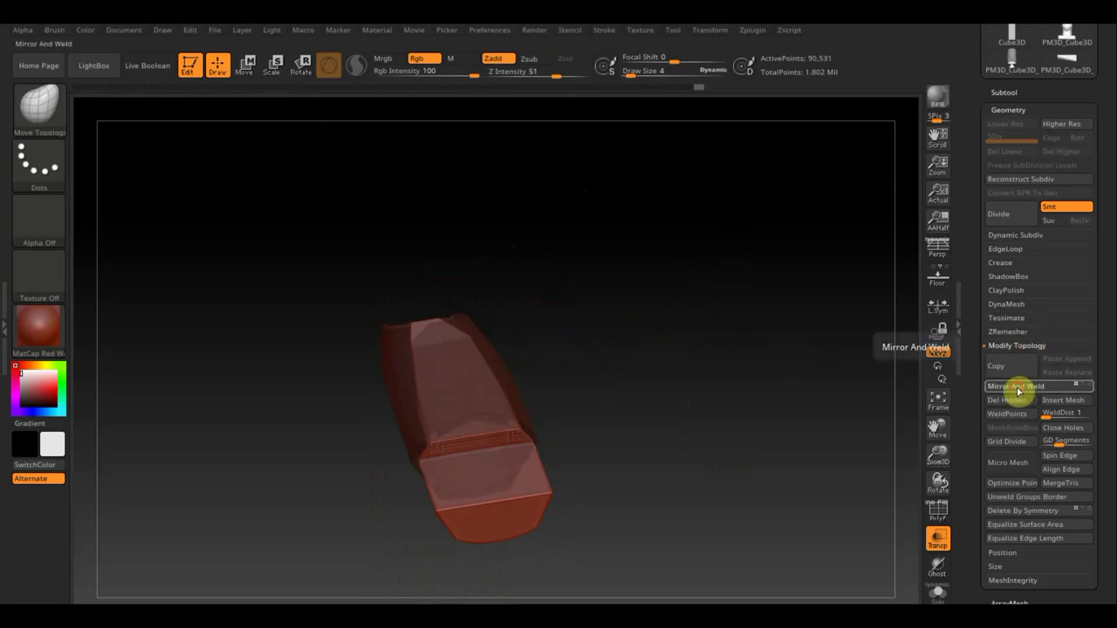
Slice the top off the nose piece and turn Transp off
key("ctrl+shift")
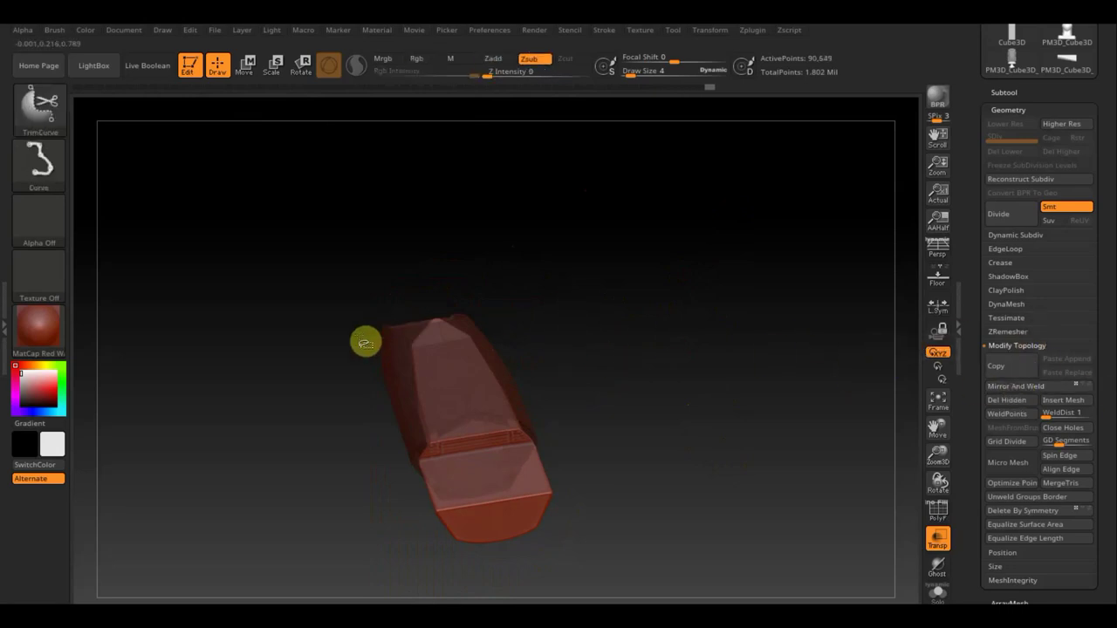
left_click_drag(406, 334, 526, 309, "ctrl+shift")
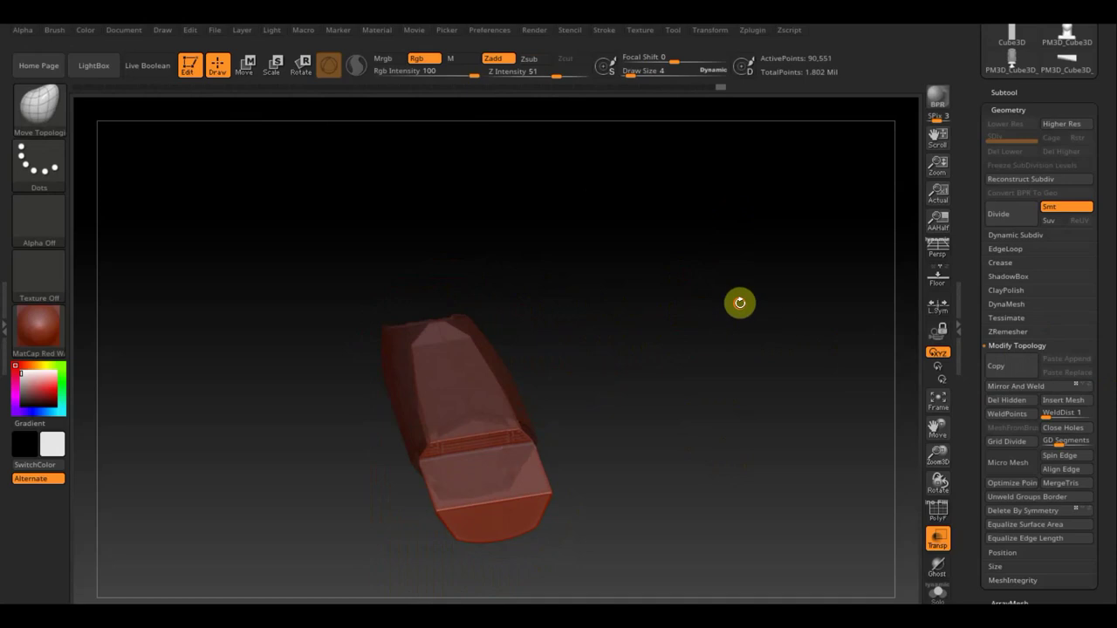
left_click_drag(755, 465, 748, 404)
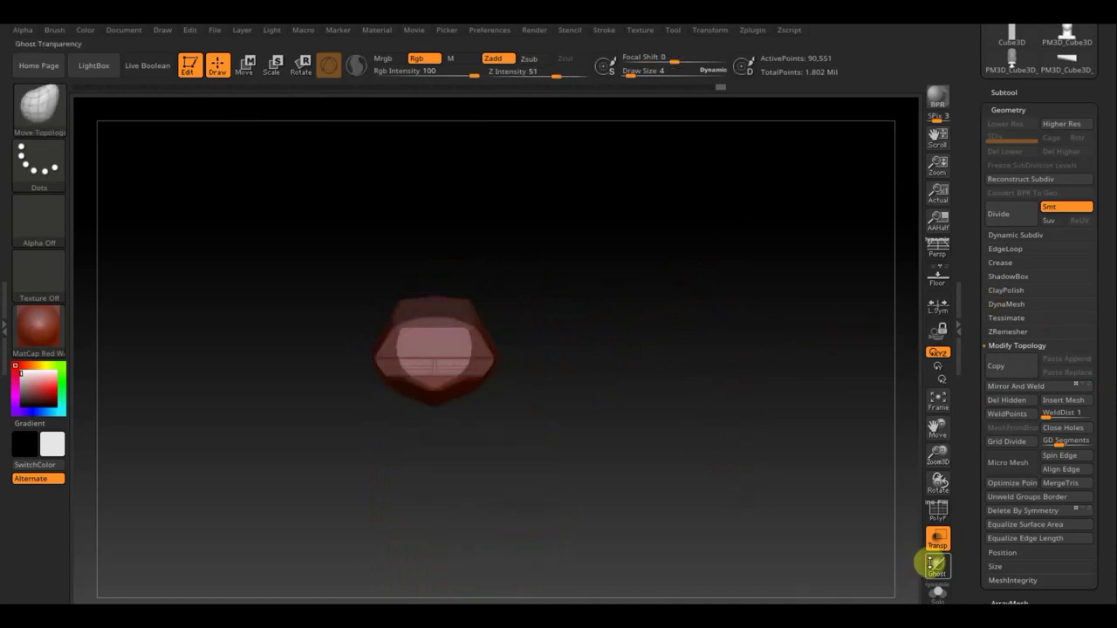
left_click(937, 537)
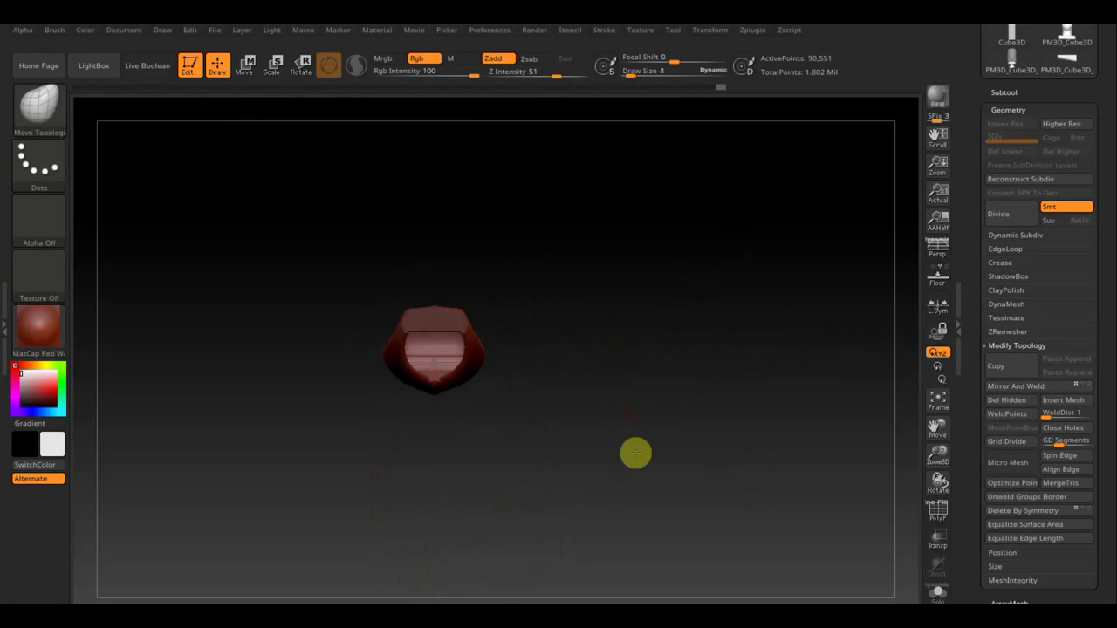
Raise Draw Size to 26, smooth the pointed lower tip, and frame the piece
left_click_drag(621, 379, 720, 466, "alt")
mouse_move(715, 425)
left_mouse_down()
mouse_move(695, 436)
mouse_move(707, 458)
left_mouse_up()
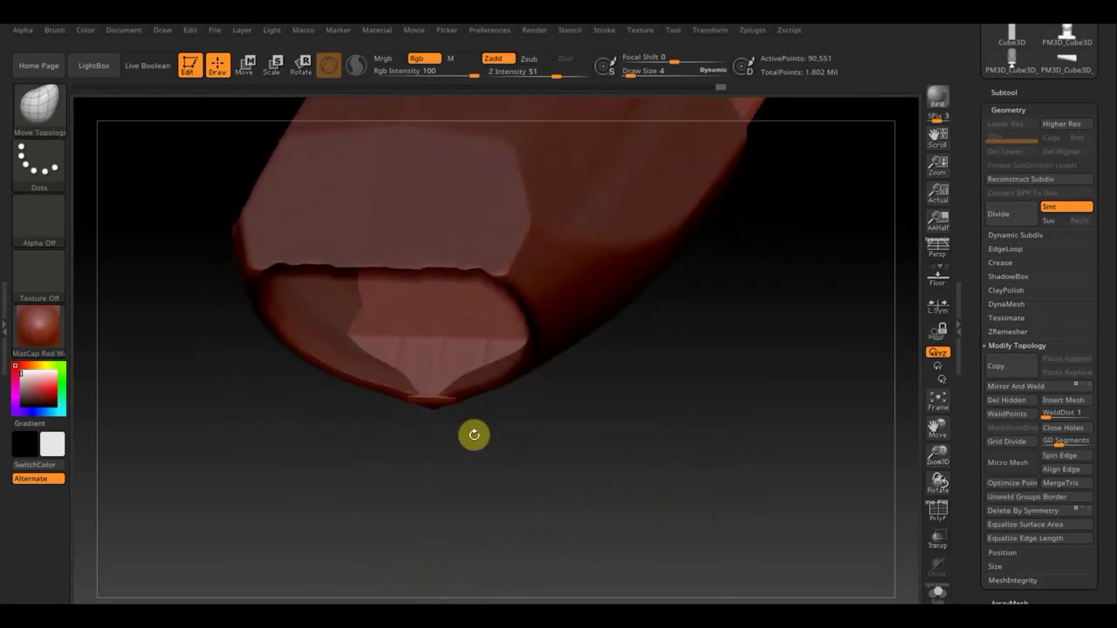
left_click_drag(551, 451, 568, 462)
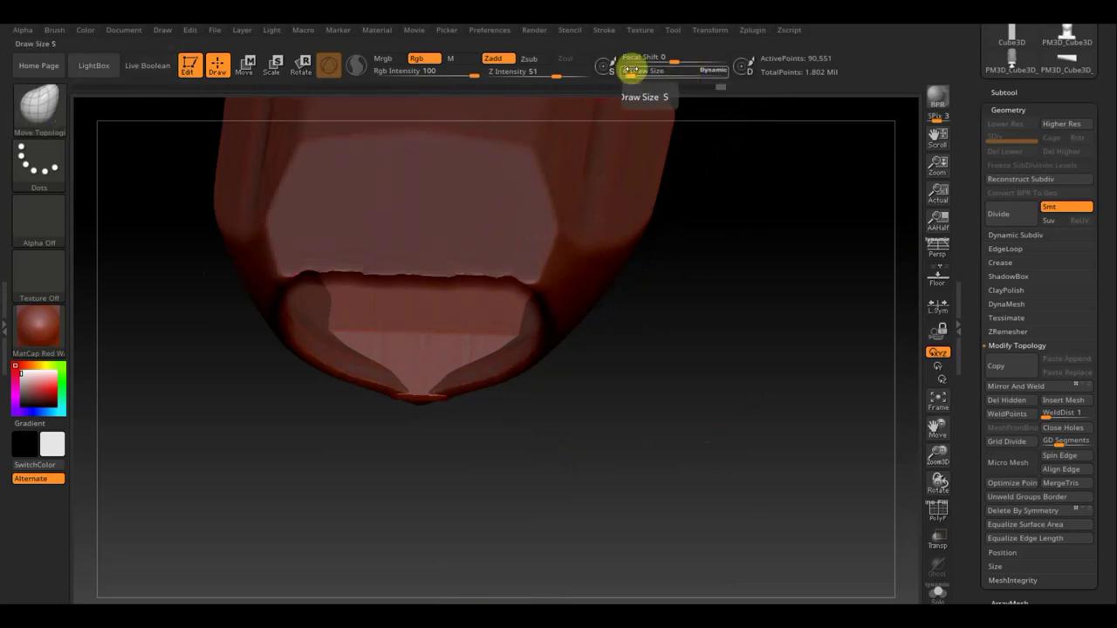
left_click_drag(628, 72, 644, 73)
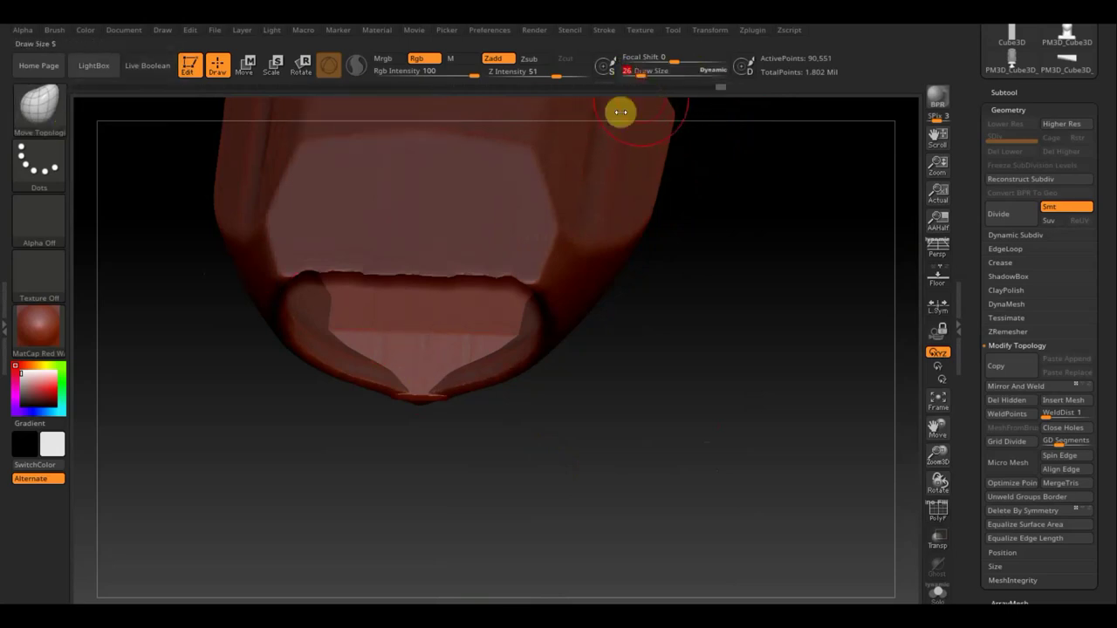
key("shift")
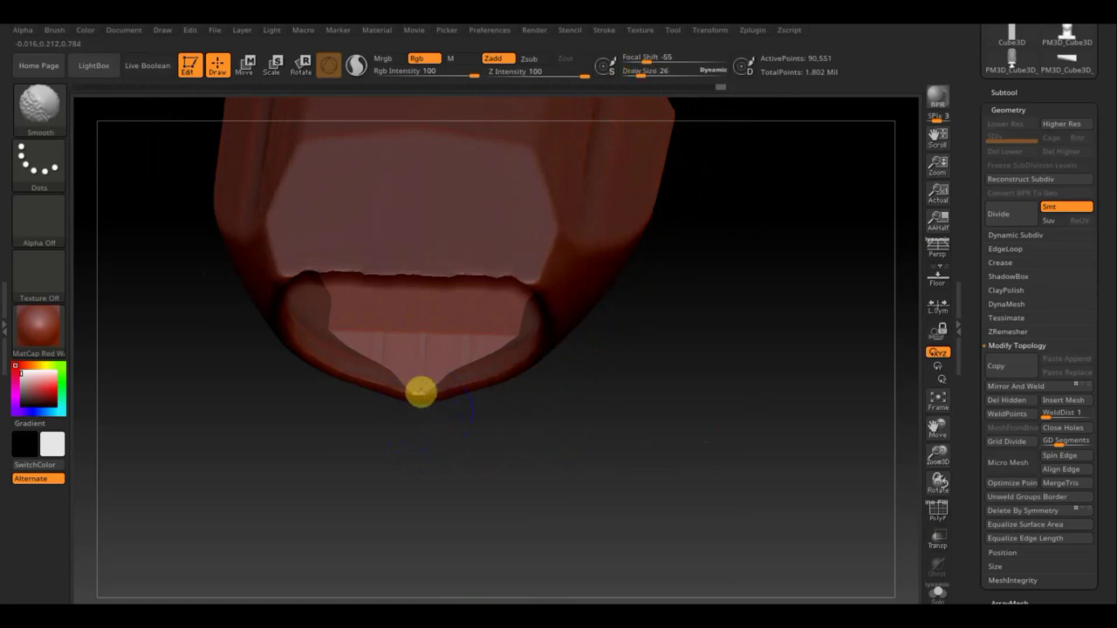
mouse_move(501, 418)
left_mouse_down()
mouse_move(518, 361)
mouse_move(514, 309)
mouse_move(588, 378)
mouse_move(678, 418)
mouse_move(715, 479)
left_mouse_up()
key("f")
left_click_drag(614, 244, 653, 358)
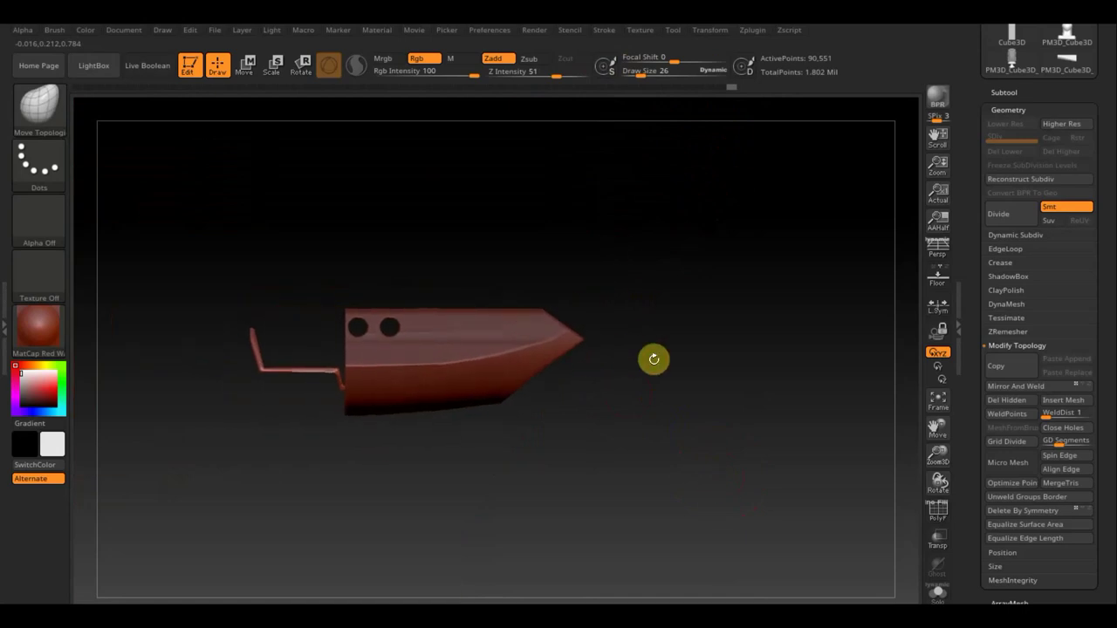
Make all subtools visible again and select the hull корпус1 as the active subtool
left_click(1005, 92)
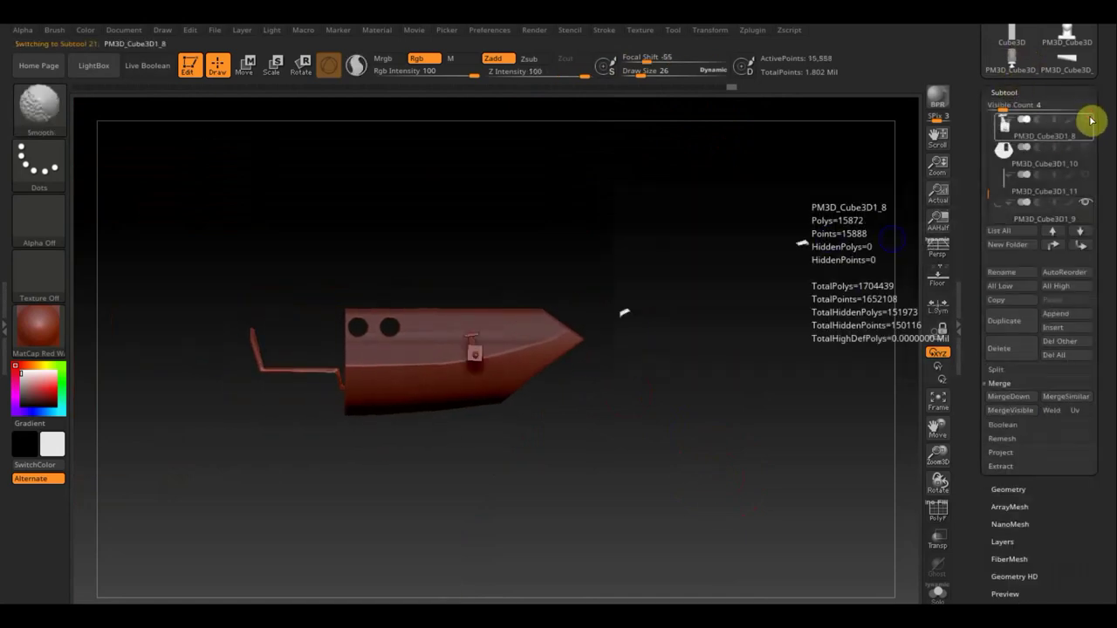
left_click(1089, 117, "shift")
key("shift")
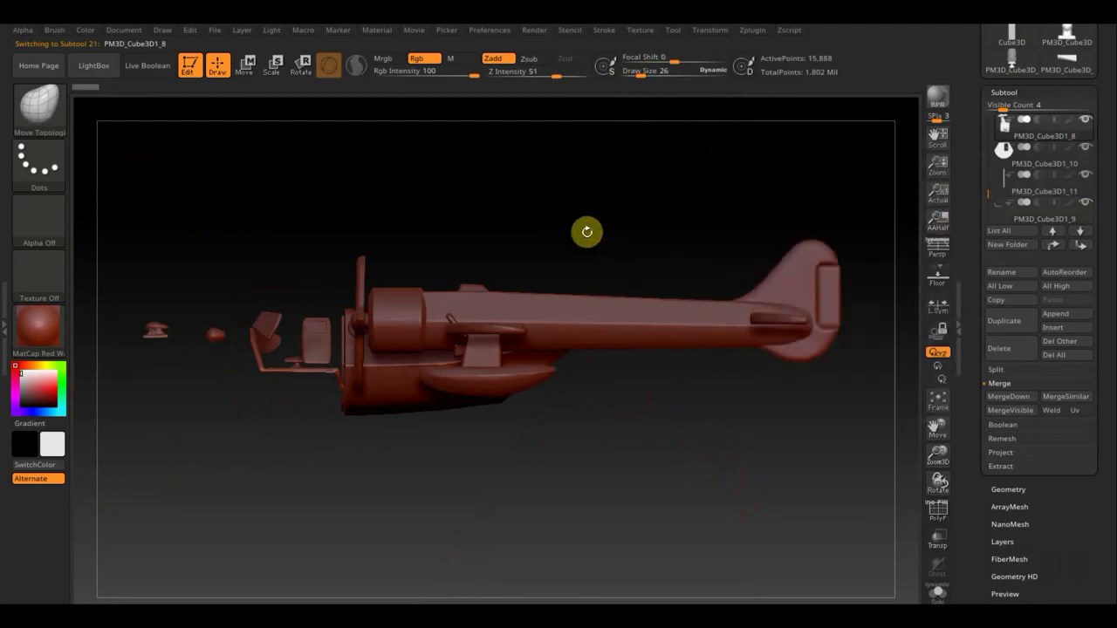
key("n")
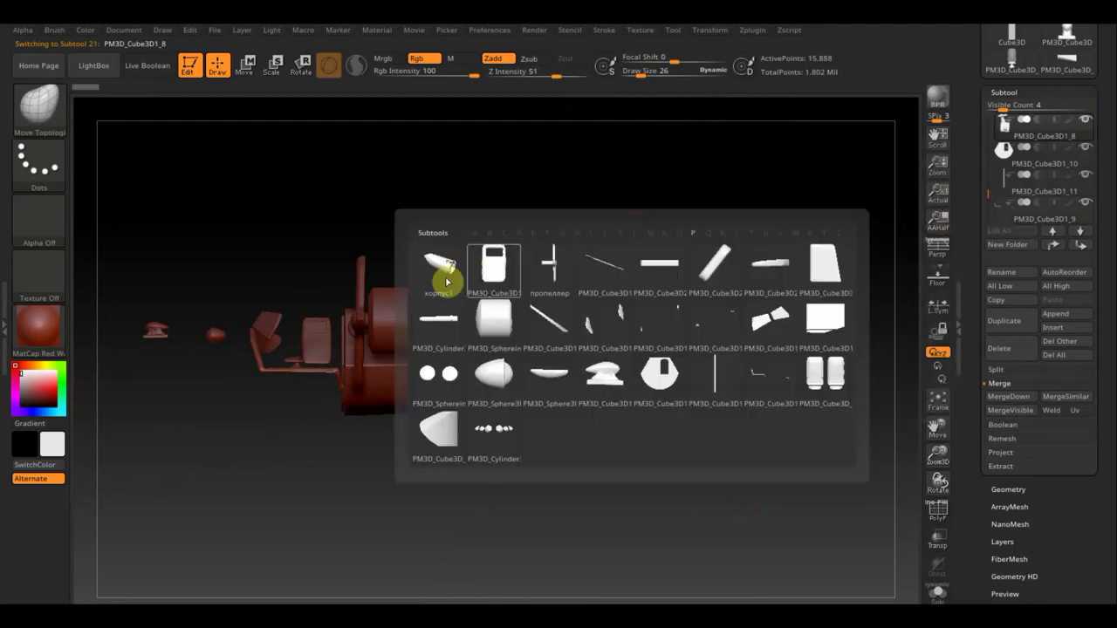
left_click(448, 277)
key("ctrl+shift")
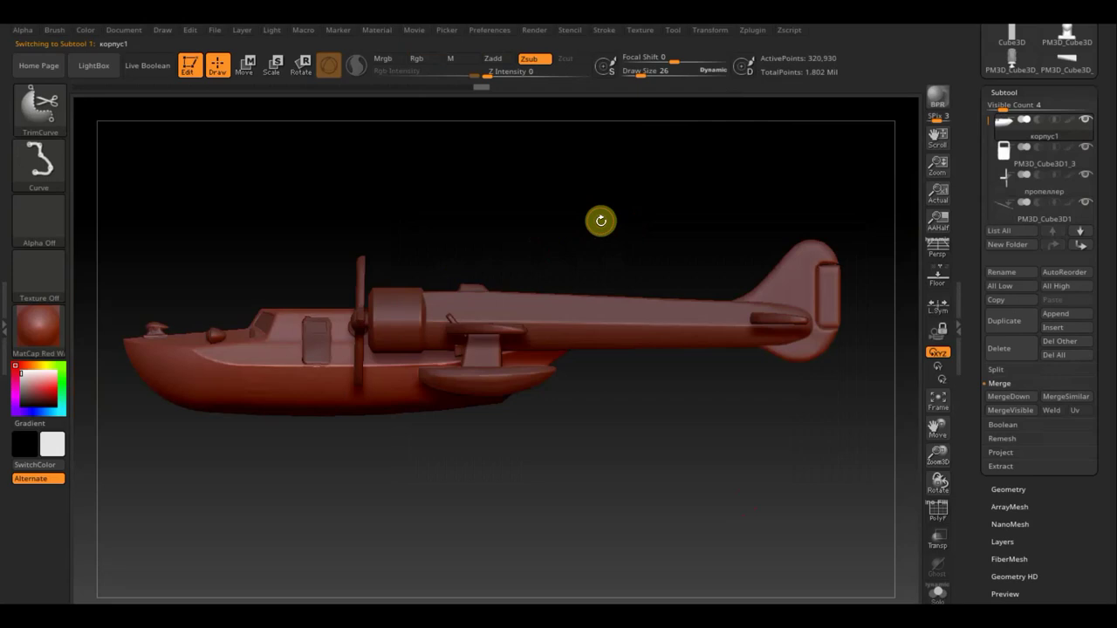
mouse_move(637, 505)
left_mouse_down()
mouse_move(735, 508)
mouse_move(612, 499)
mouse_move(637, 523)
left_mouse_up()
mouse_move(615, 462)
left_mouse_down()
mouse_move(536, 476)
mouse_move(553, 449)
mouse_move(533, 450)
mouse_move(645, 449)
left_mouse_up()
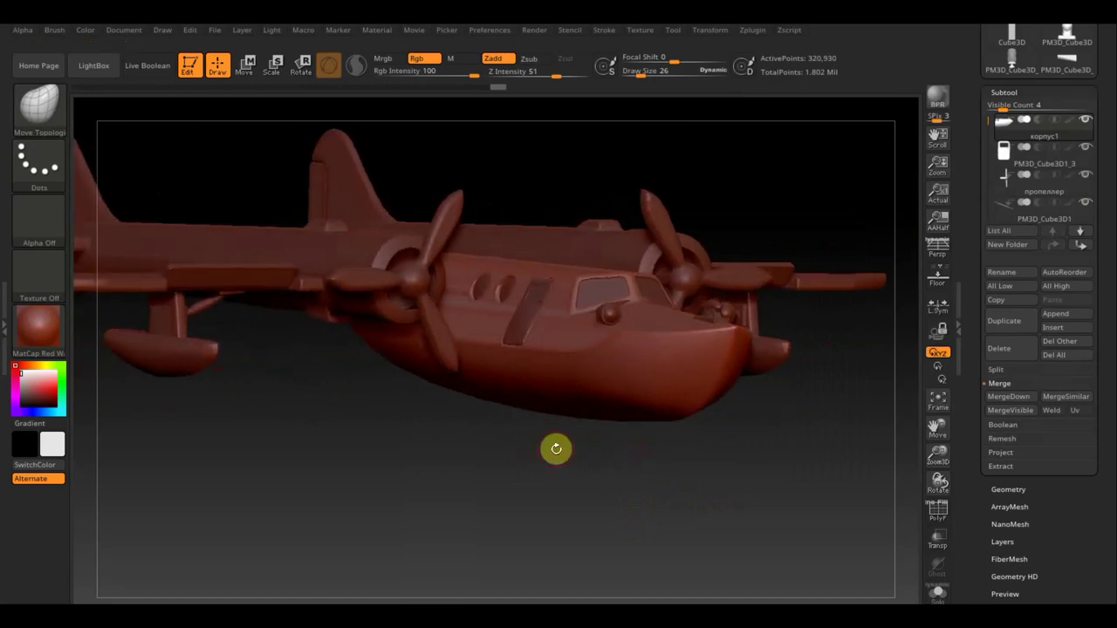
mouse_move(558, 449)
left_mouse_down()
mouse_move(575, 454)
mouse_move(540, 399)
mouse_move(652, 462)
mouse_move(721, 530)
mouse_move(668, 503)
mouse_move(663, 527)
mouse_move(621, 531)
mouse_move(619, 512)
mouse_move(575, 523)
mouse_move(599, 486)
mouse_move(568, 446)
left_mouse_up()
mouse_move(558, 486)
left_mouse_down()
mouse_move(578, 486)
mouse_move(559, 498)
mouse_move(620, 493)
left_mouse_up()
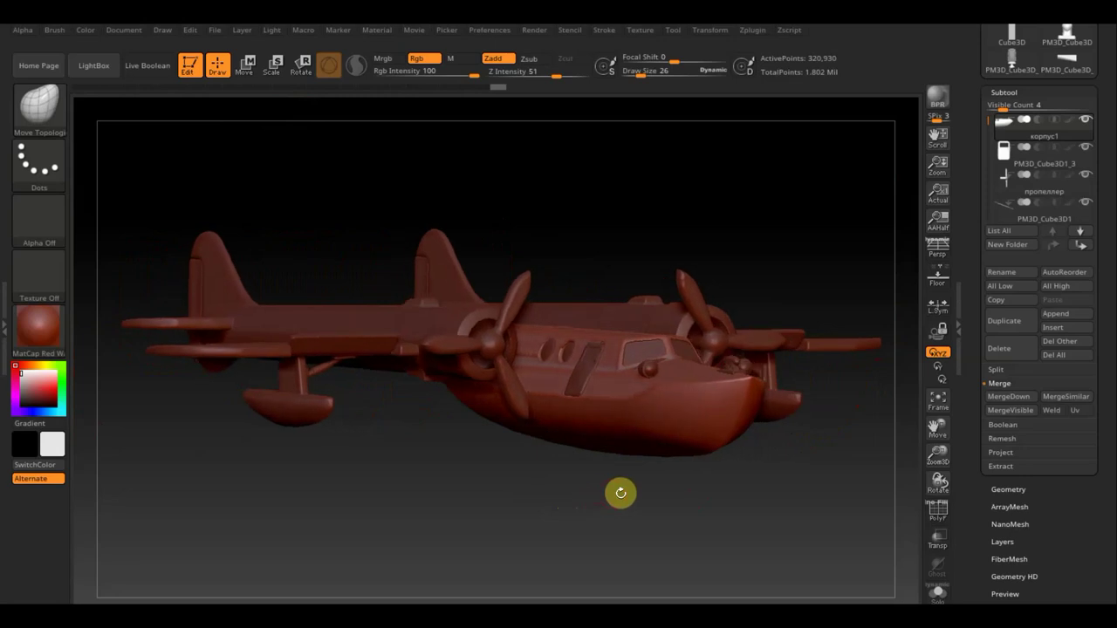